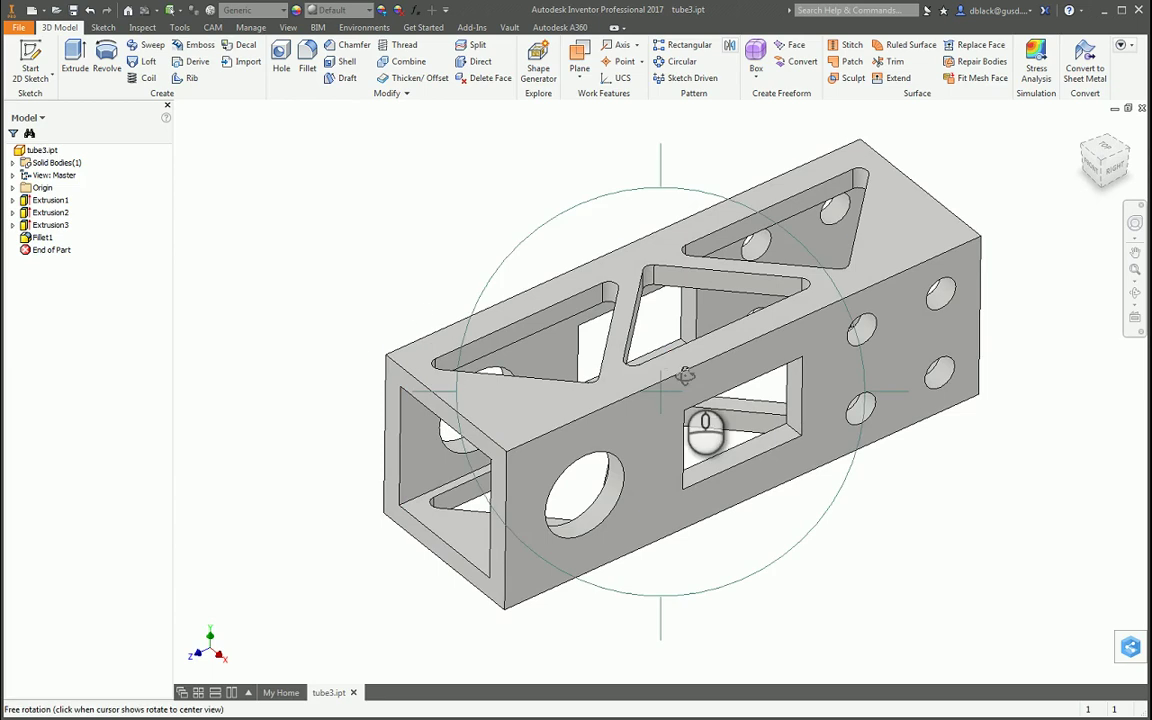
drag(697, 447, 819, 406)
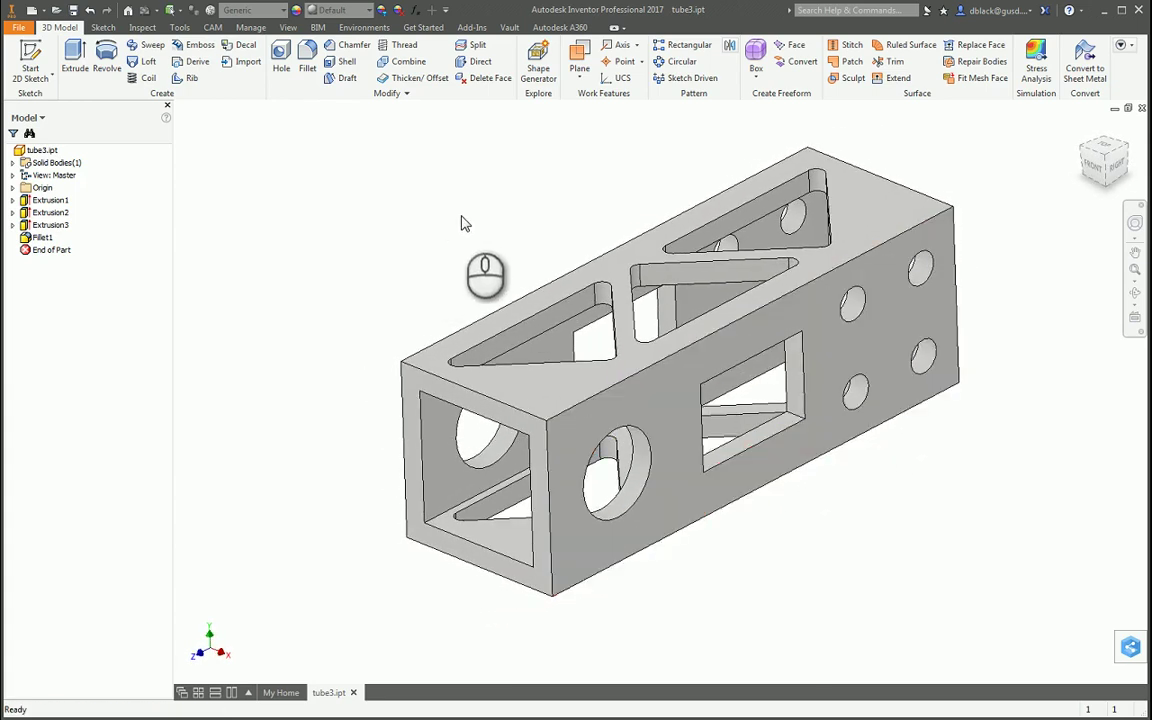
scroll(463, 226, down, 2)
scroll(452, 165, up, 4)
scroll(452, 180, down, 2)
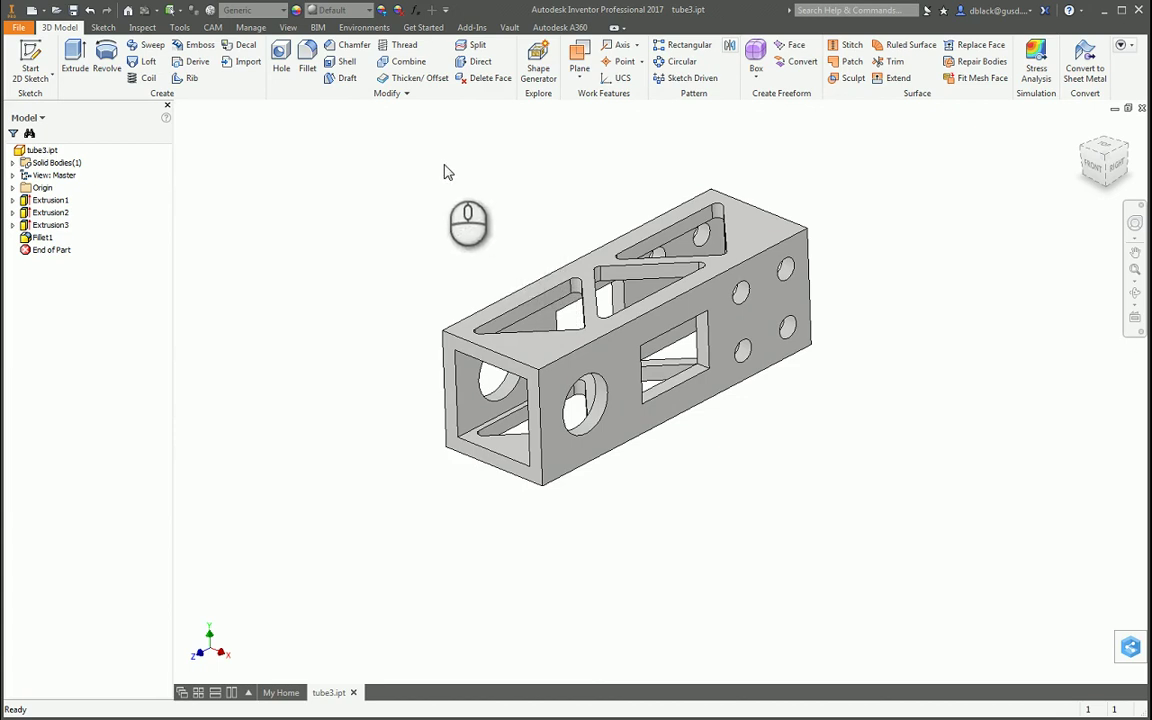
Start a Thicken/Offset and select all the inner wall faces of the square tube.
click(412, 80)
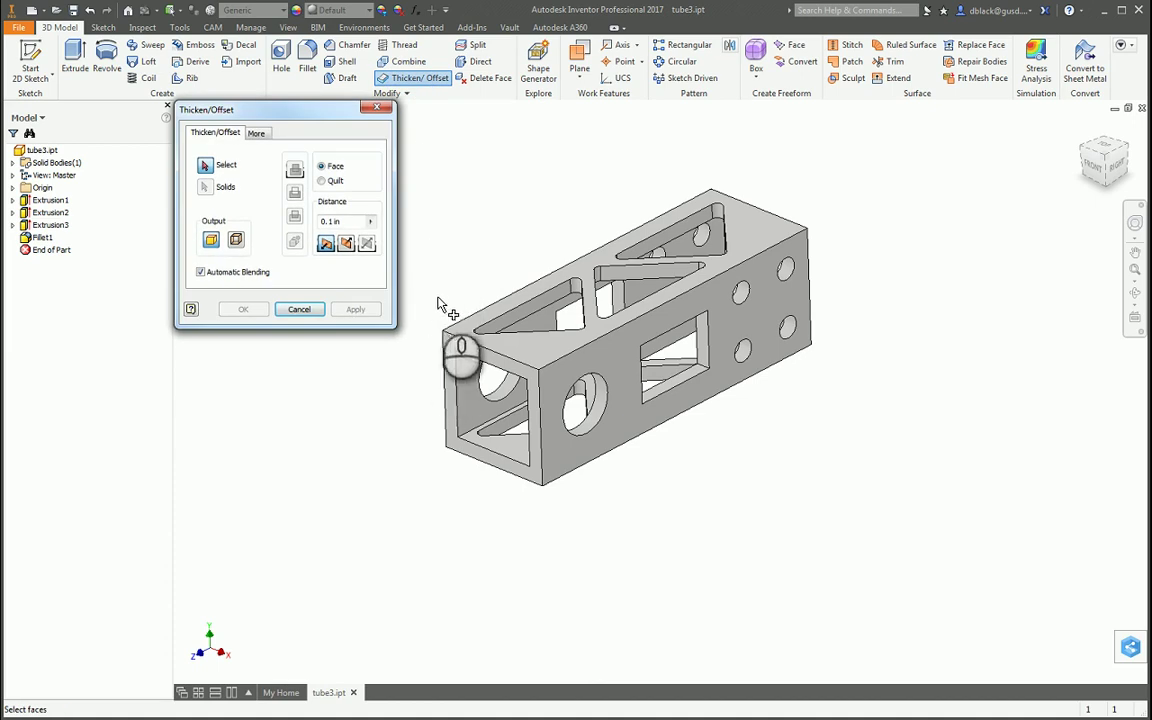
scroll(450, 302, down, 3)
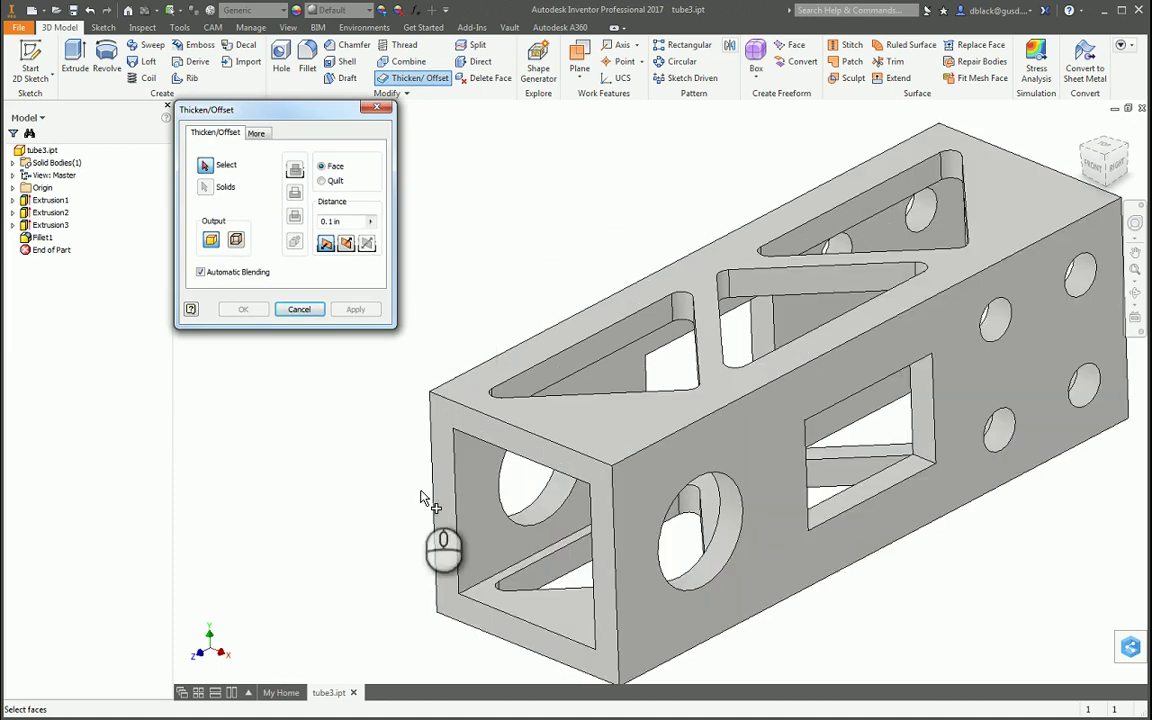
click(430, 449)
click(557, 617)
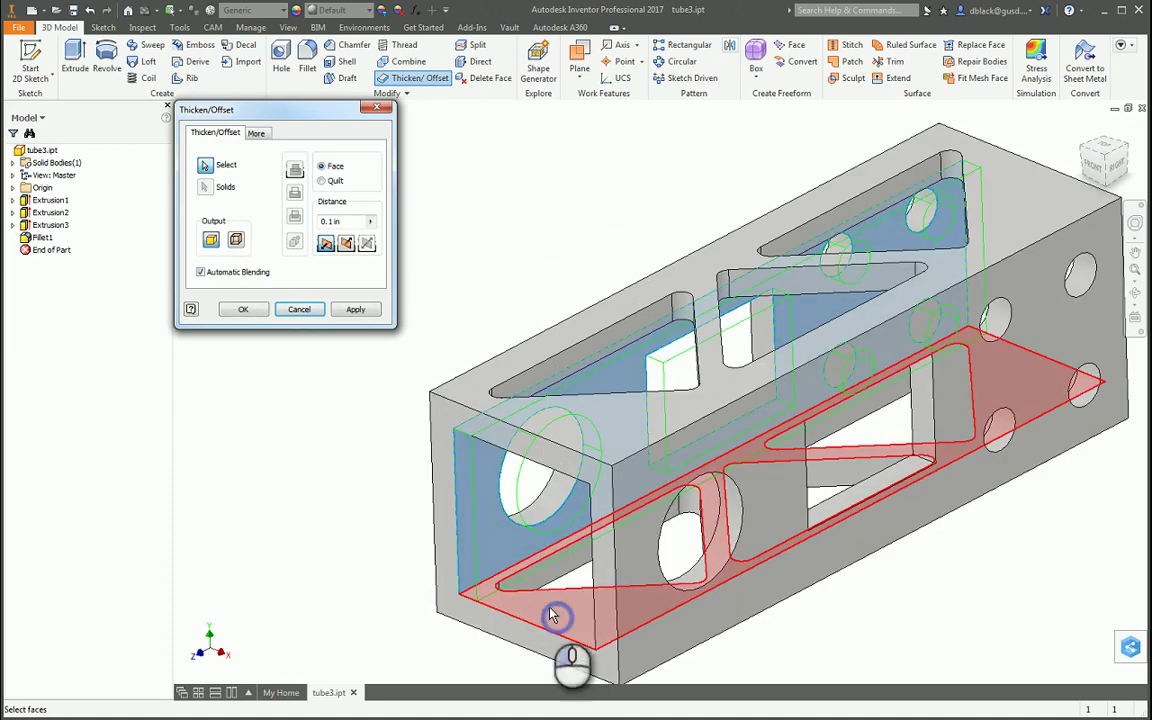
scroll(540, 590, up, 3)
key(F4)
drag(587, 463, 555, 545)
key(F4)
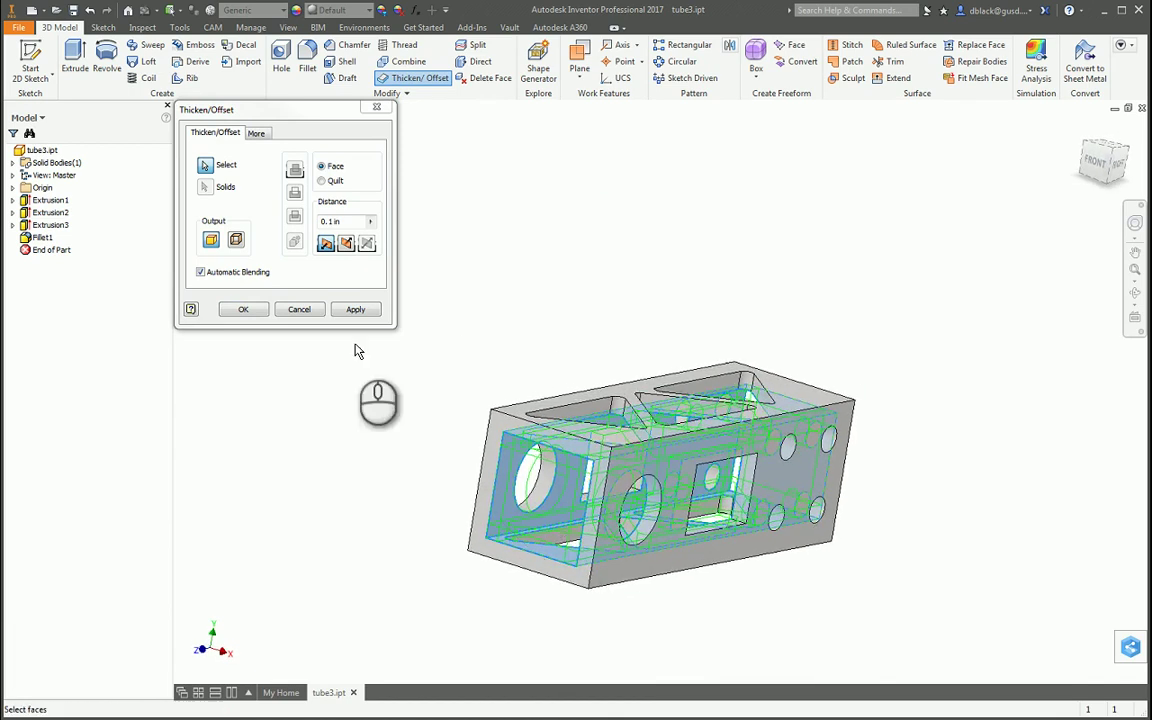
Flip the offset direction into the tube walls, set the distance to 0.115 in, and apply the thinning.
click(346, 246)
scroll(687, 265, up, 4)
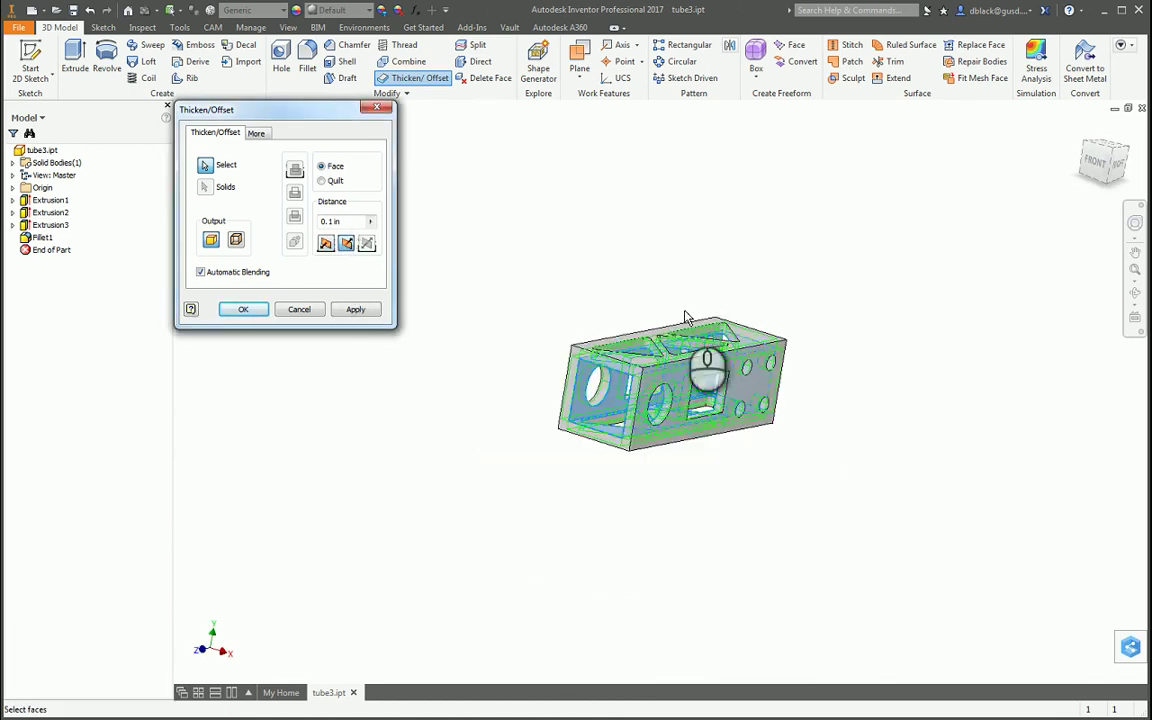
scroll(663, 378, down, 10)
scroll(654, 350, up, 5)
drag(311, 114, 280, 118)
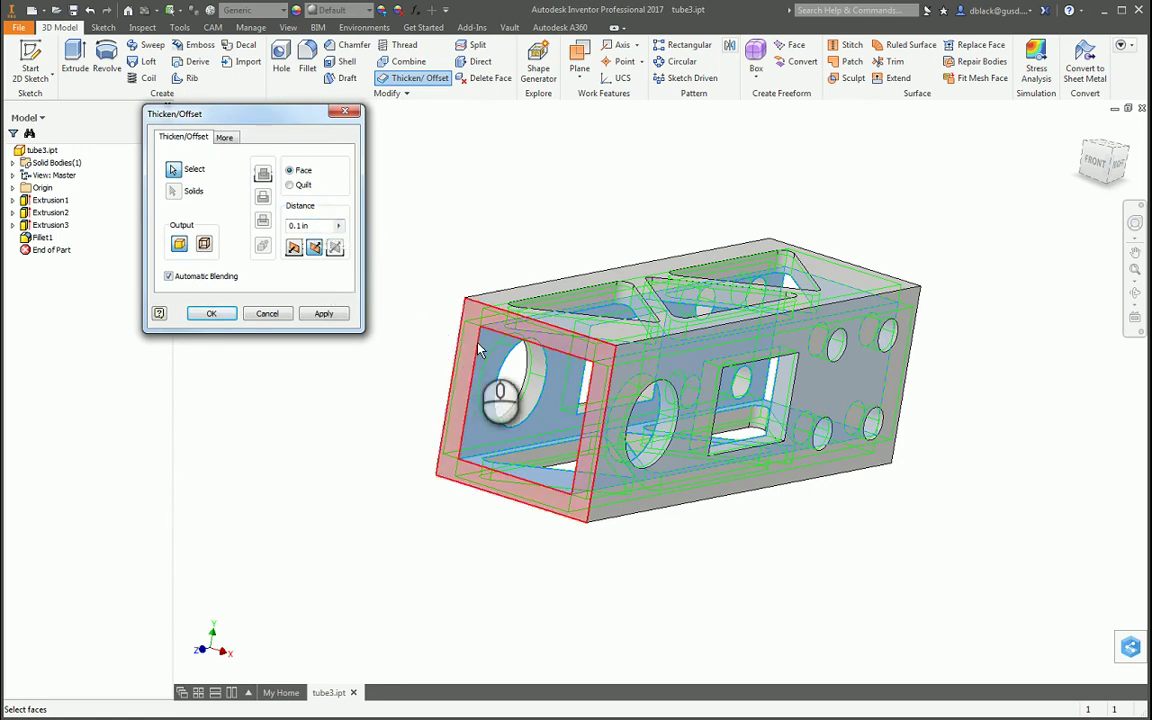
drag(319, 225, 303, 228)
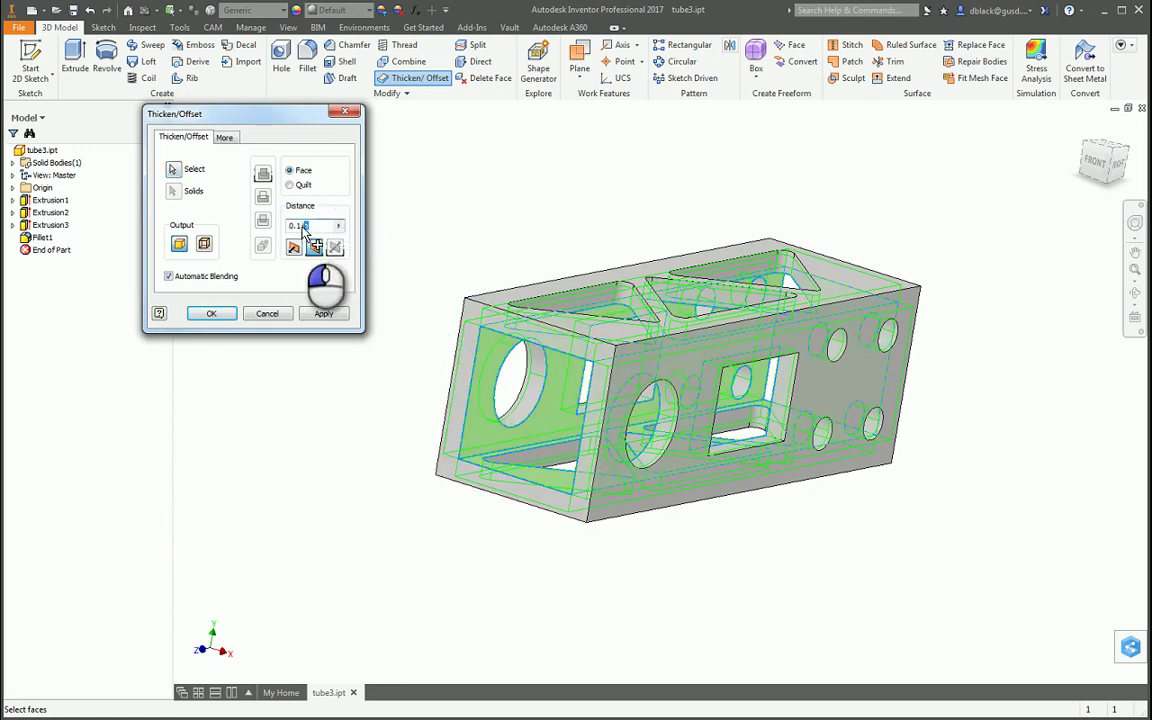
text(15)
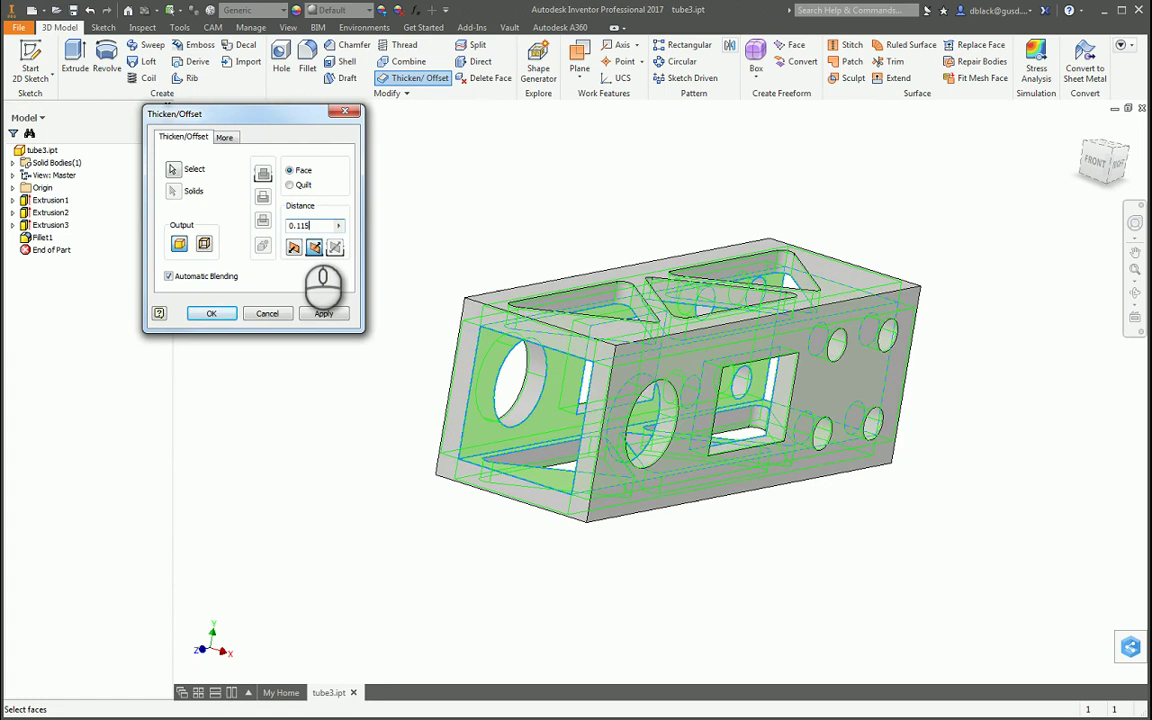
click(325, 313)
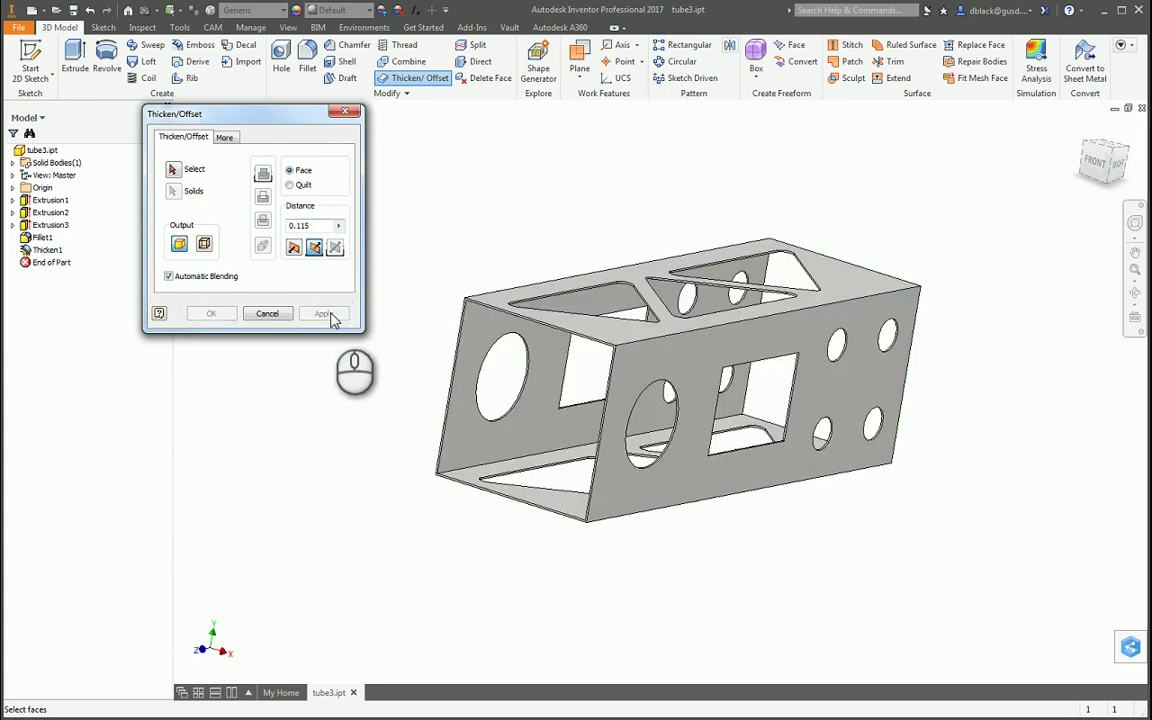
click(345, 112)
Examine the wall thickness at an upper corner of the tube's open end.
key(F4)
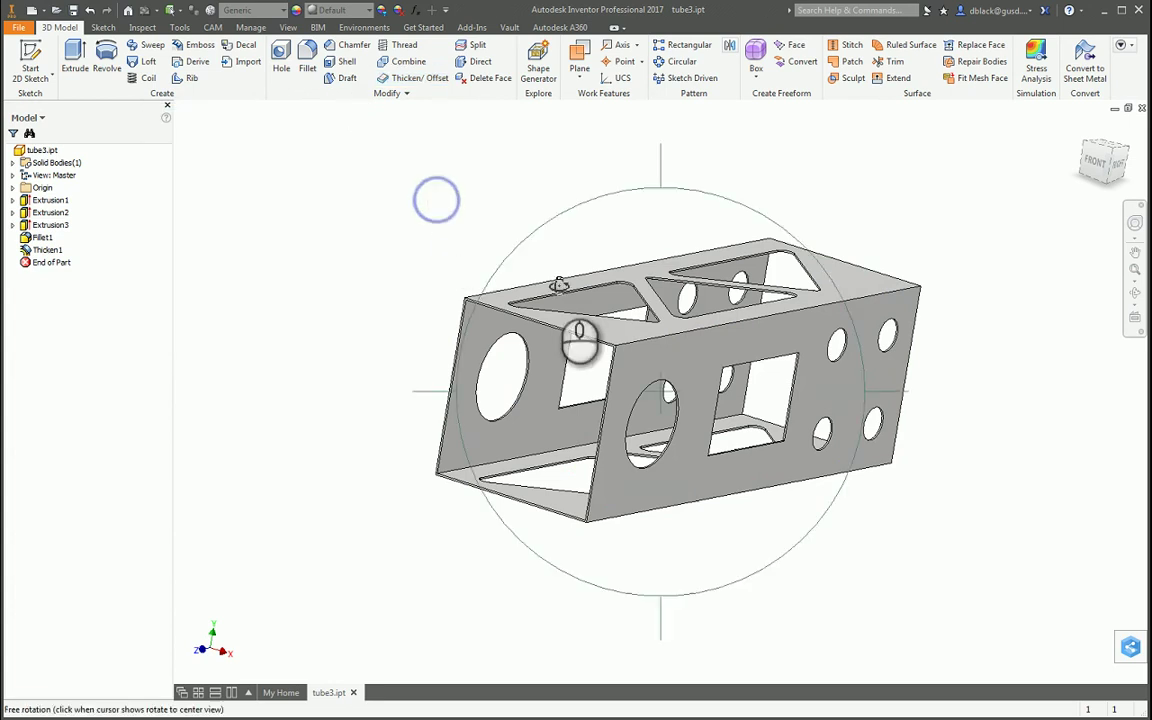
drag(600, 316, 680, 315)
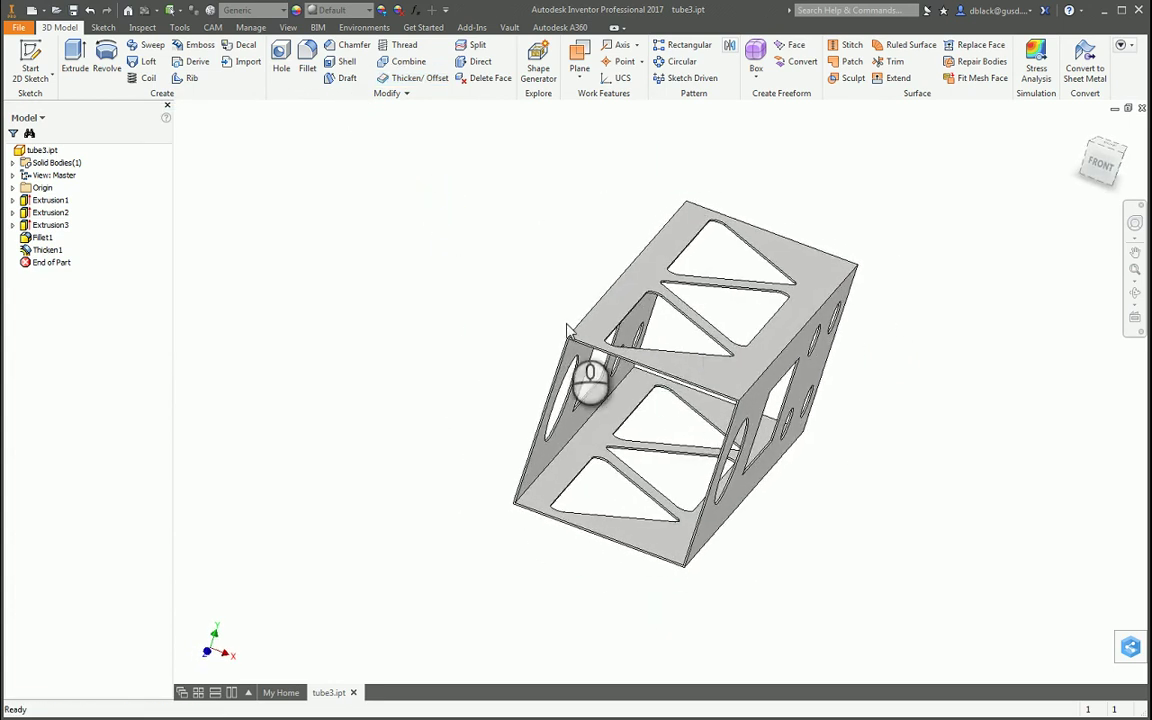
scroll(569, 341, up, 8)
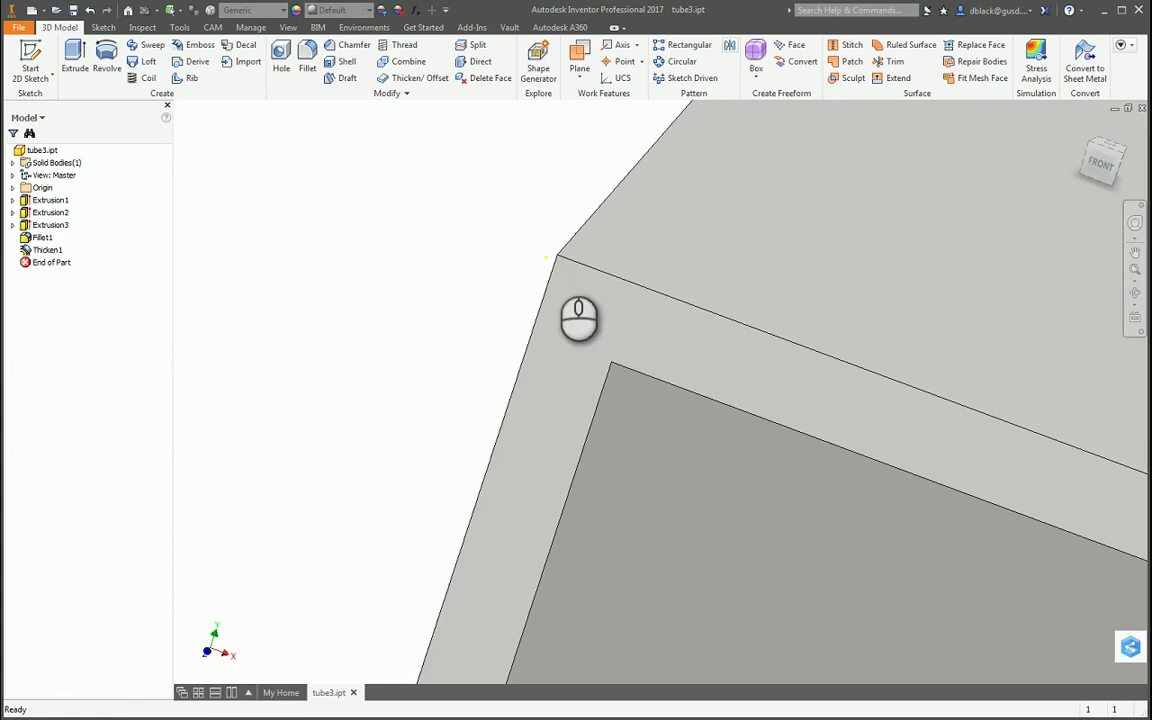
drag(558, 262, 598, 333)
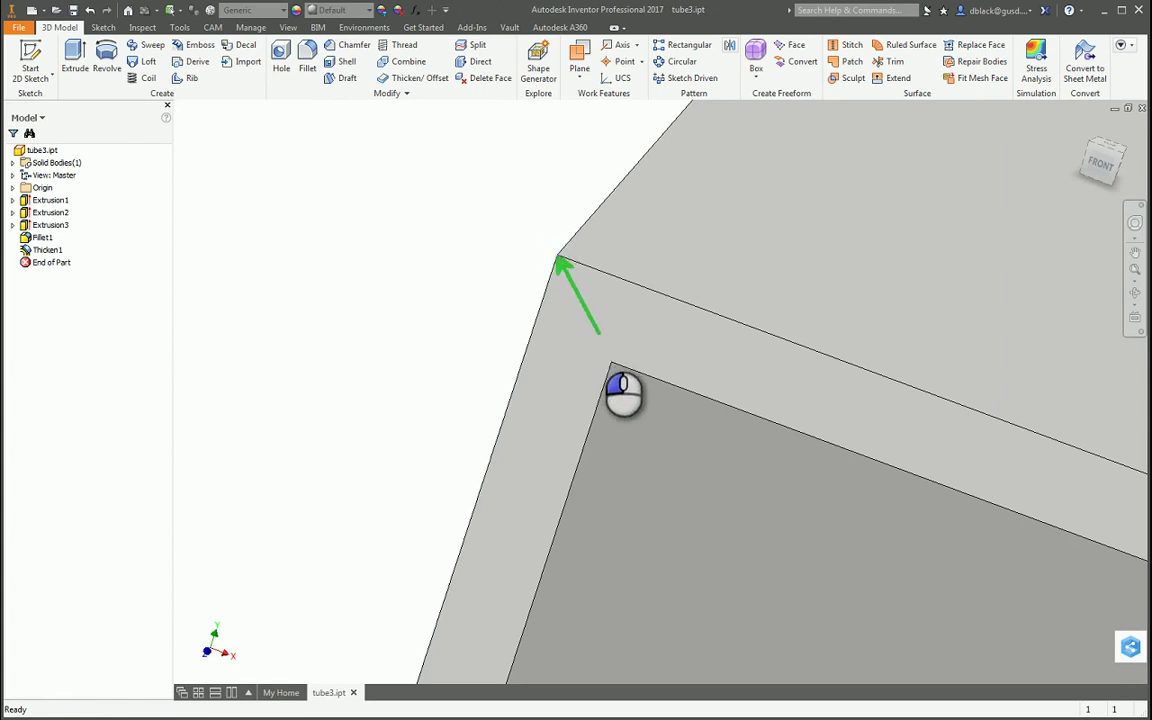
click(611, 358)
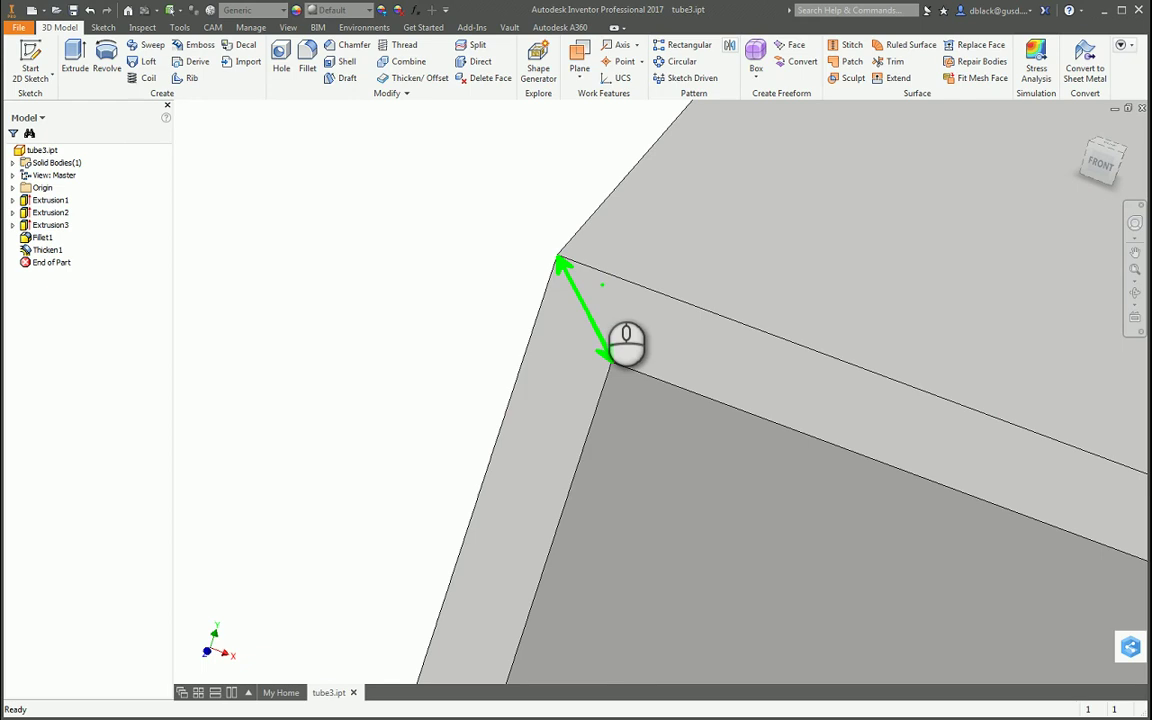
click(358, 188)
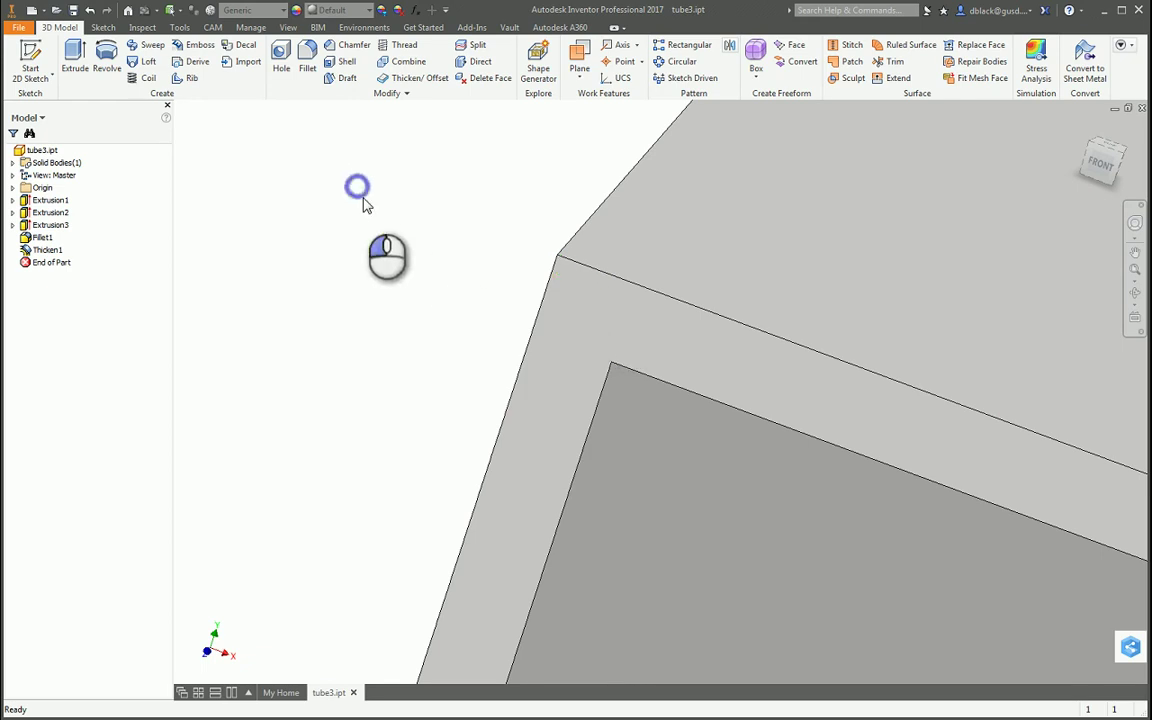
Start a fillet with a 0.01 in radius and select the two long outer edges along the tube's top face.
click(308, 58)
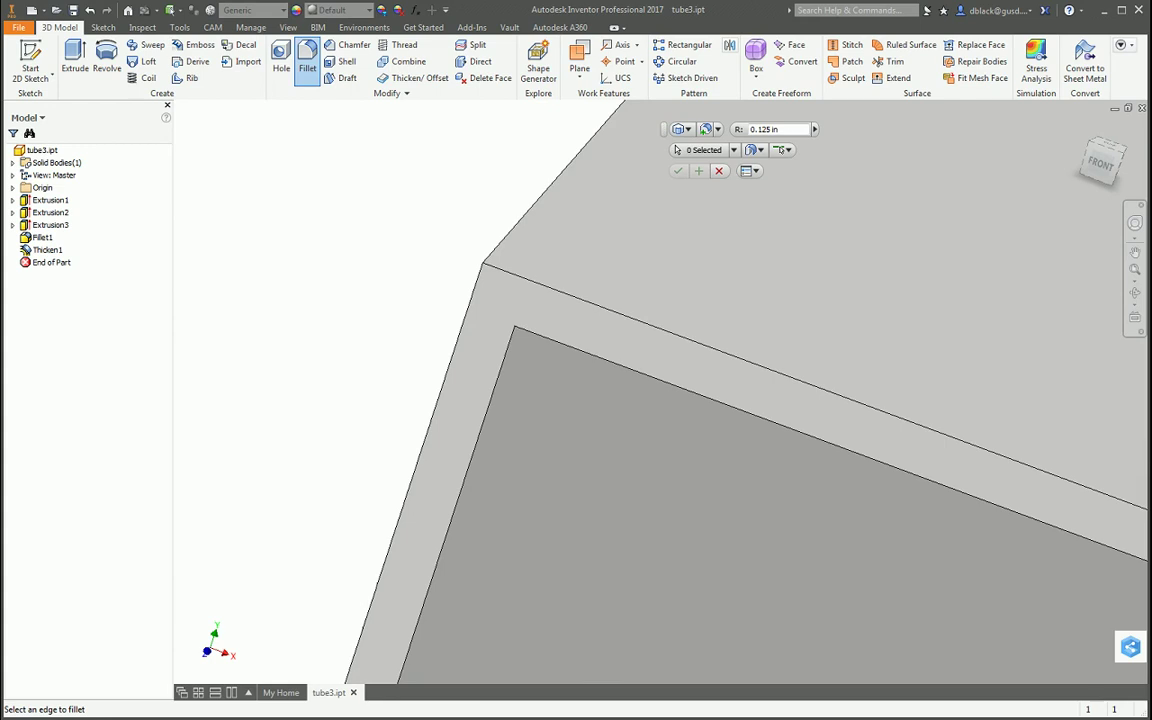
drag(290, 193, 237, 161)
click(285, 217)
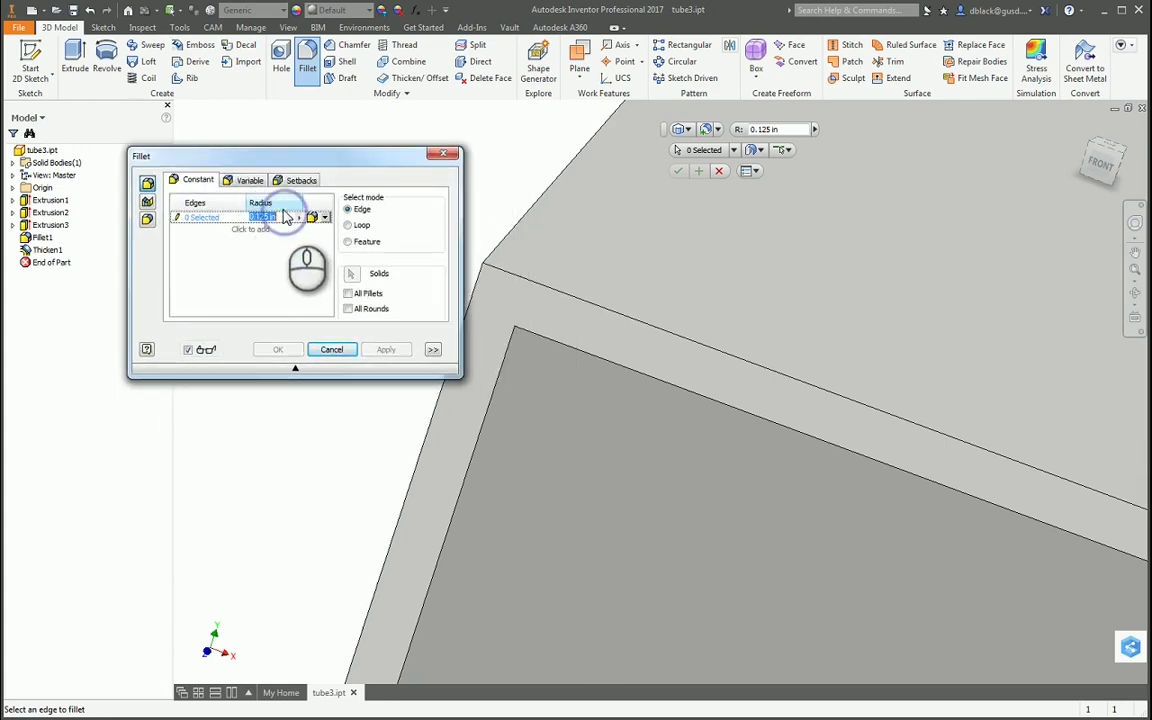
click(520, 225)
scroll(533, 235, down, 2)
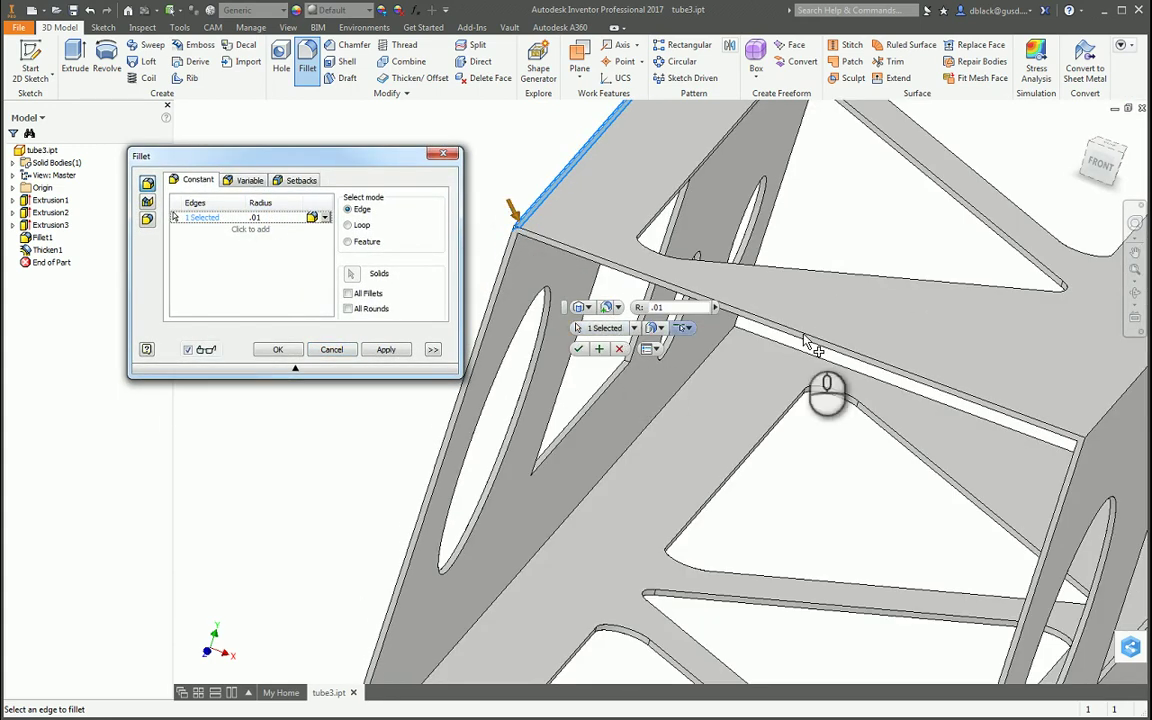
scroll(1113, 428, up, 2)
click(1100, 420)
scroll(905, 463, down, 5)
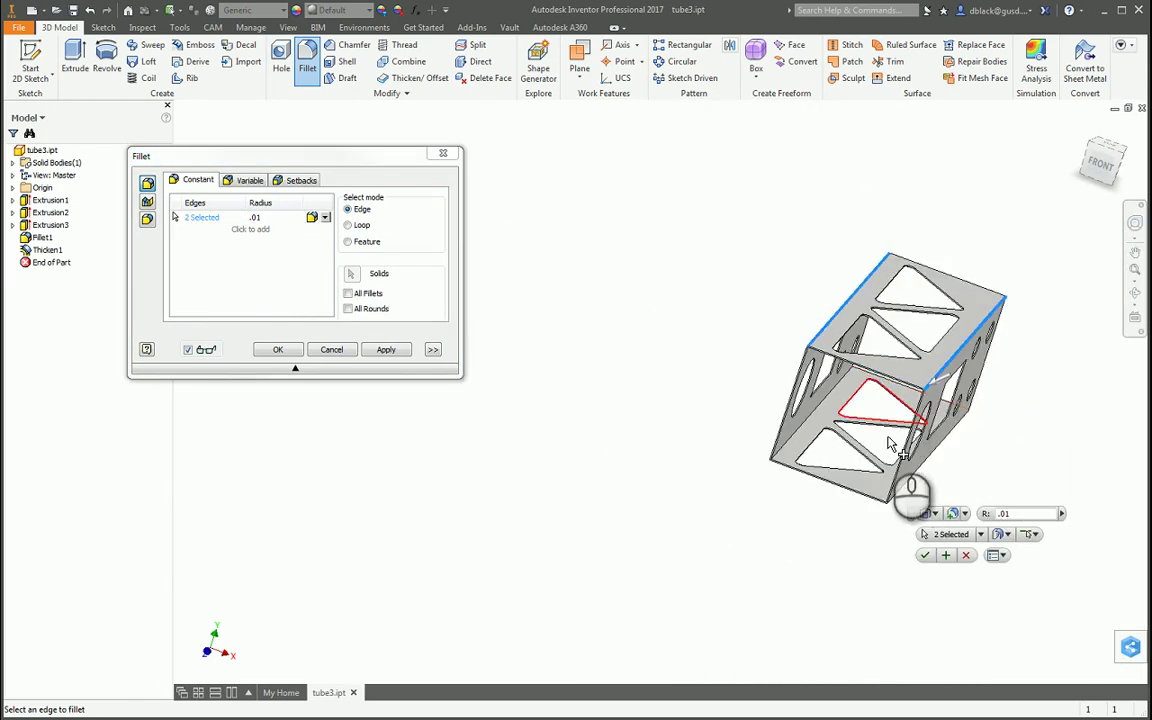
Add the two long outer edges along the tube's bottom to the fillet selection and apply the fillet.
scroll(895, 500, up, 6)
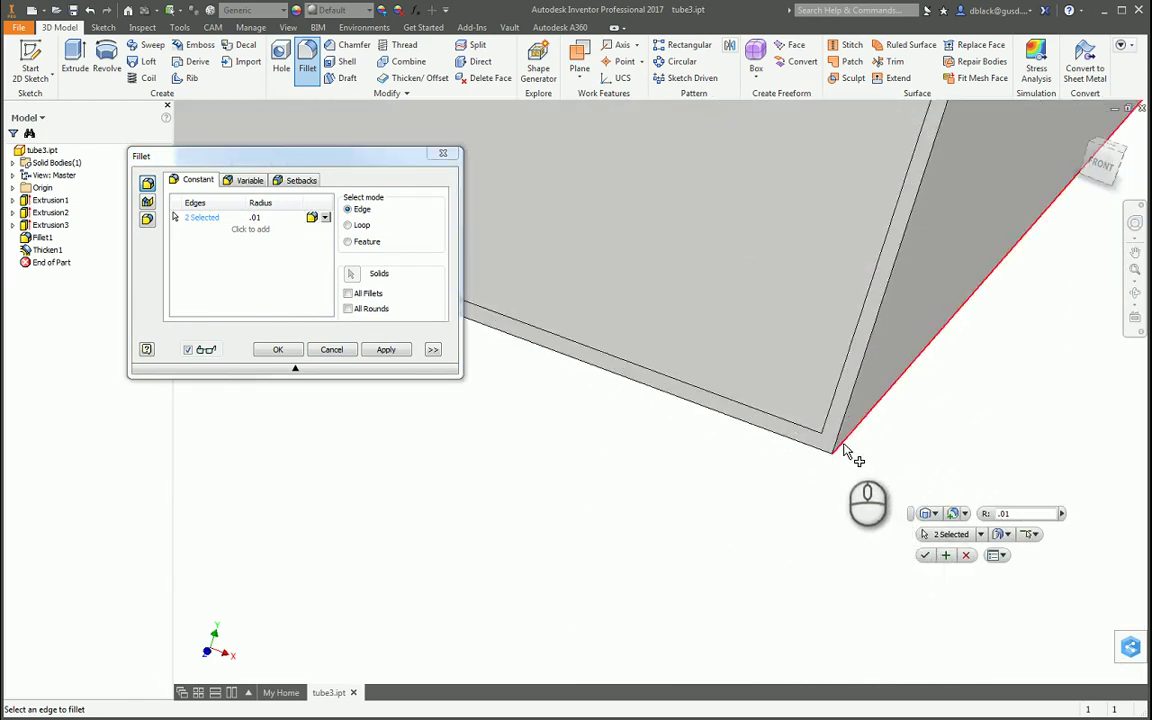
click(852, 455)
scroll(748, 383, down, 3)
scroll(607, 352, up, 4)
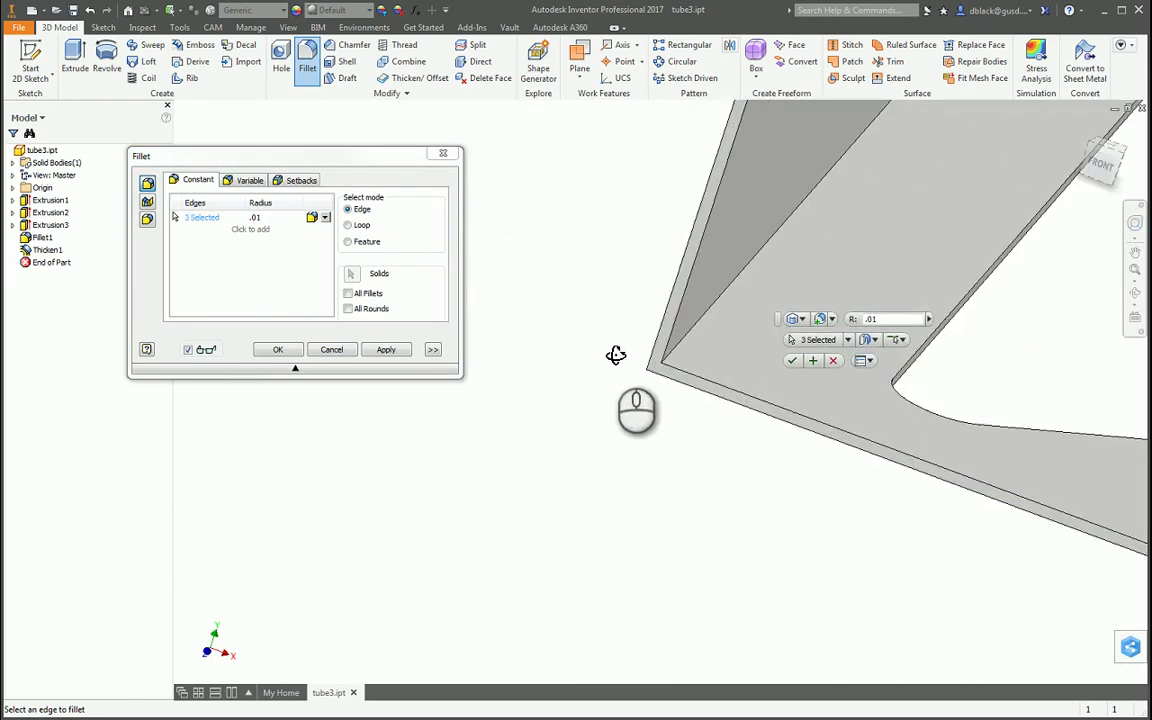
key(F4)
drag(653, 368, 730, 378)
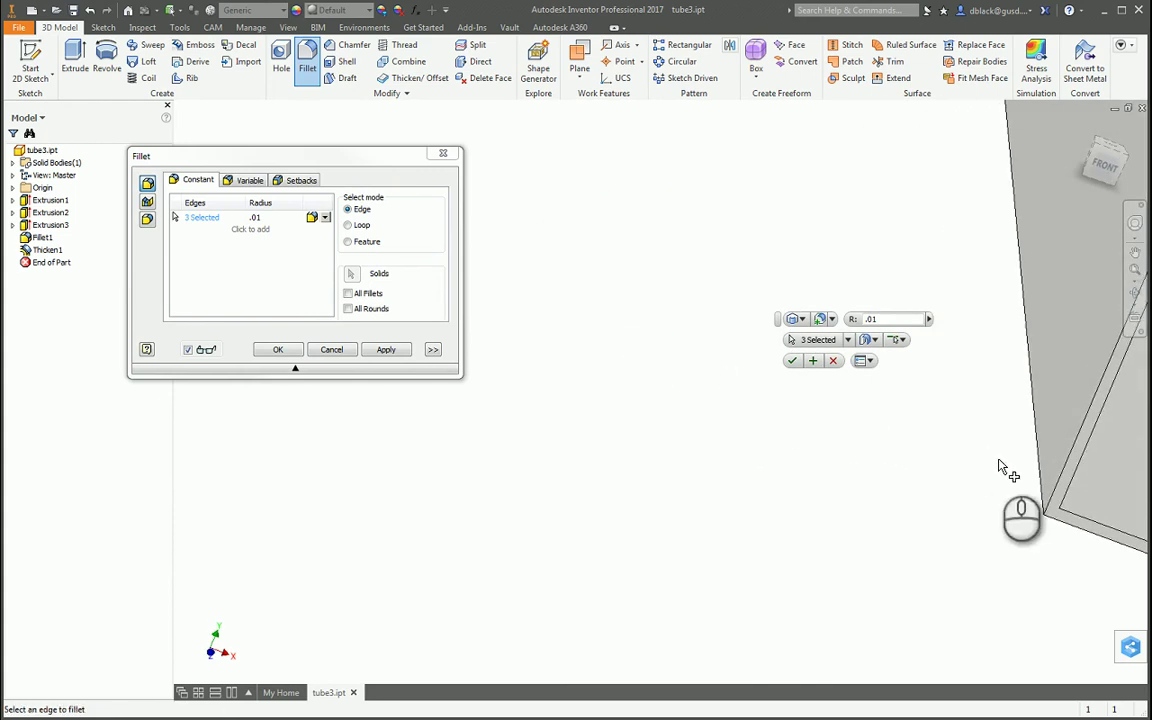
click(1041, 476)
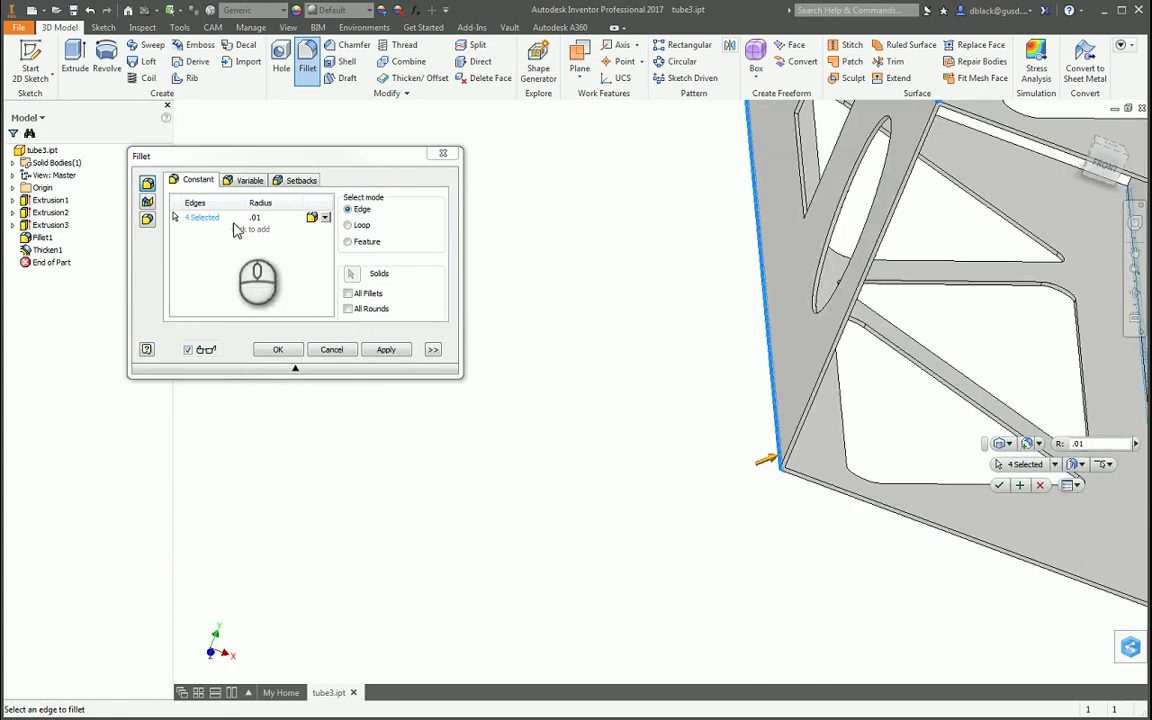
drag(257, 157, 335, 180)
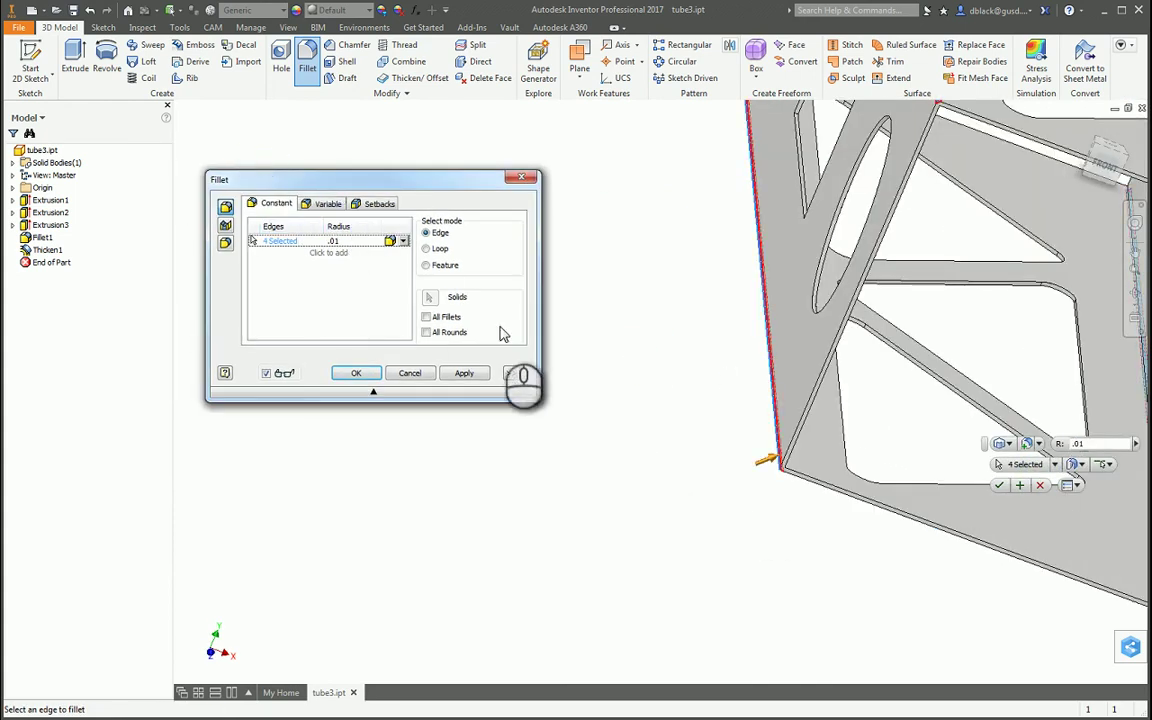
click(464, 373)
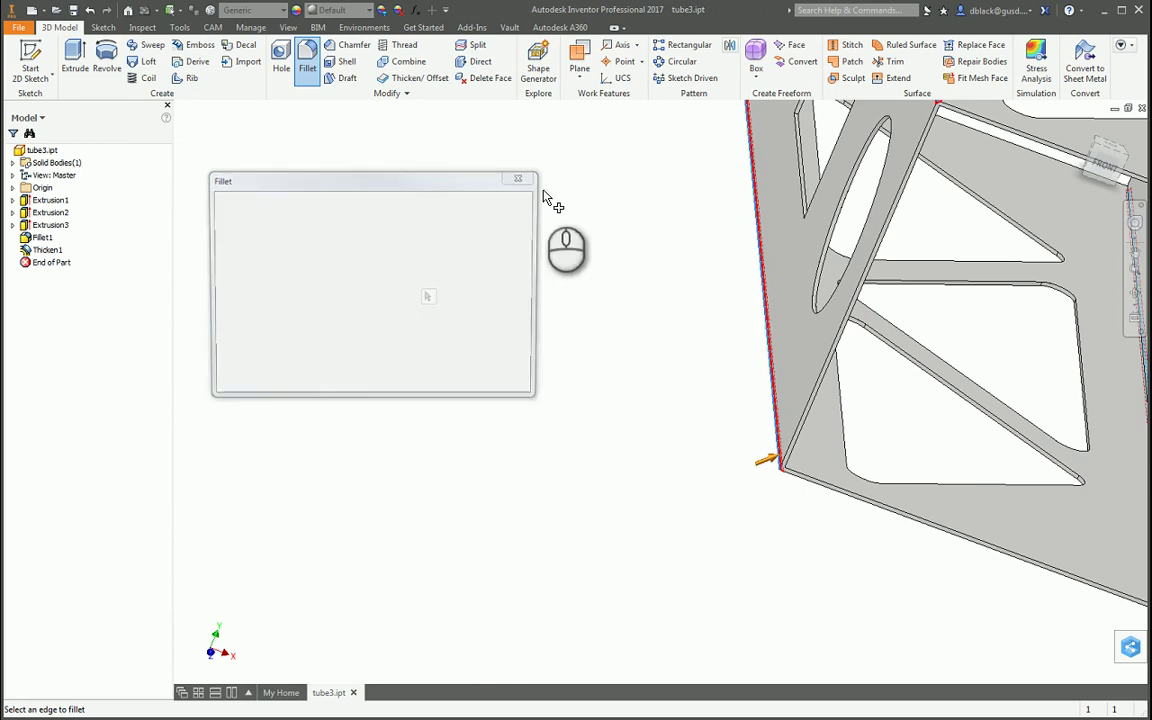
key(Escape)
Start a new 2D sketch on the tube's top face with the triangular cutouts.
scroll(411, 393, down, 5)
key(F4)
drag(530, 375, 494, 408)
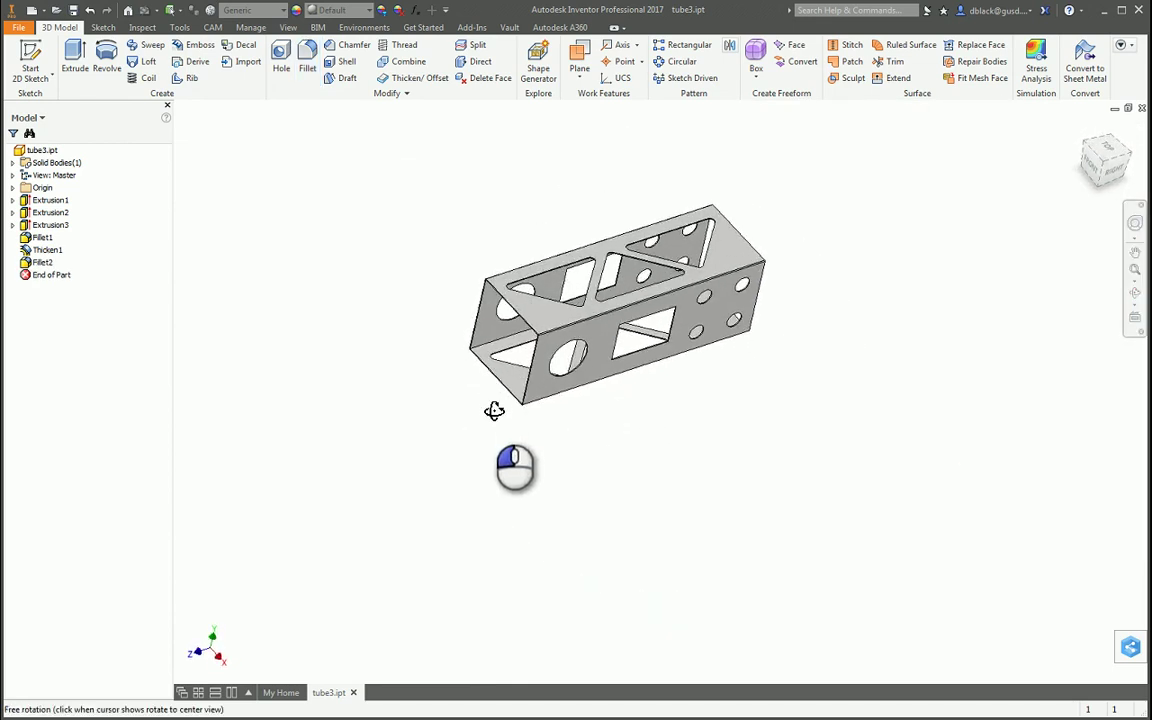
scroll(575, 262, up, 3)
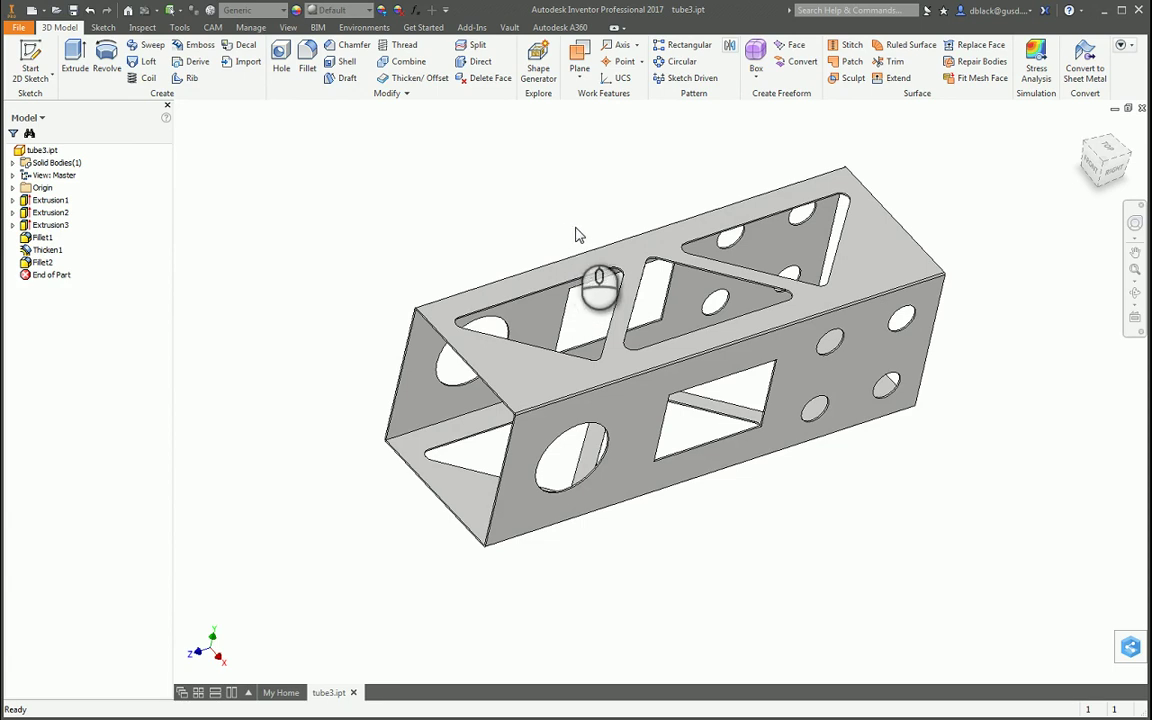
click(543, 183)
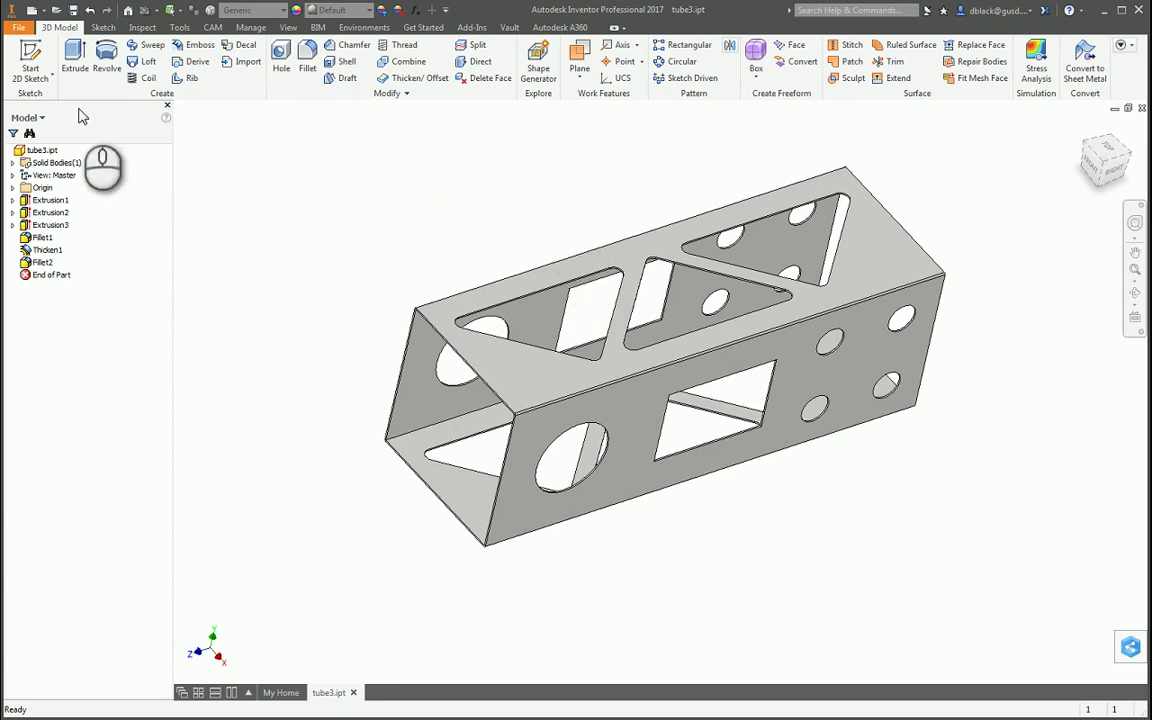
click(41, 58)
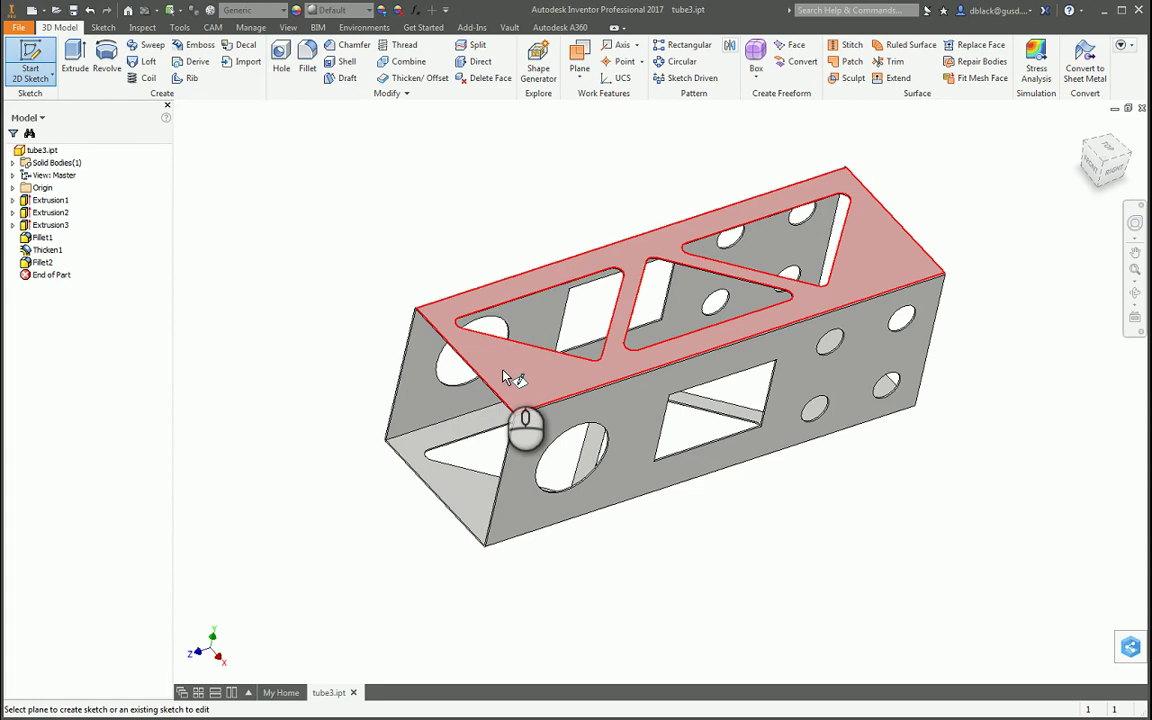
mouse_move(527, 396)
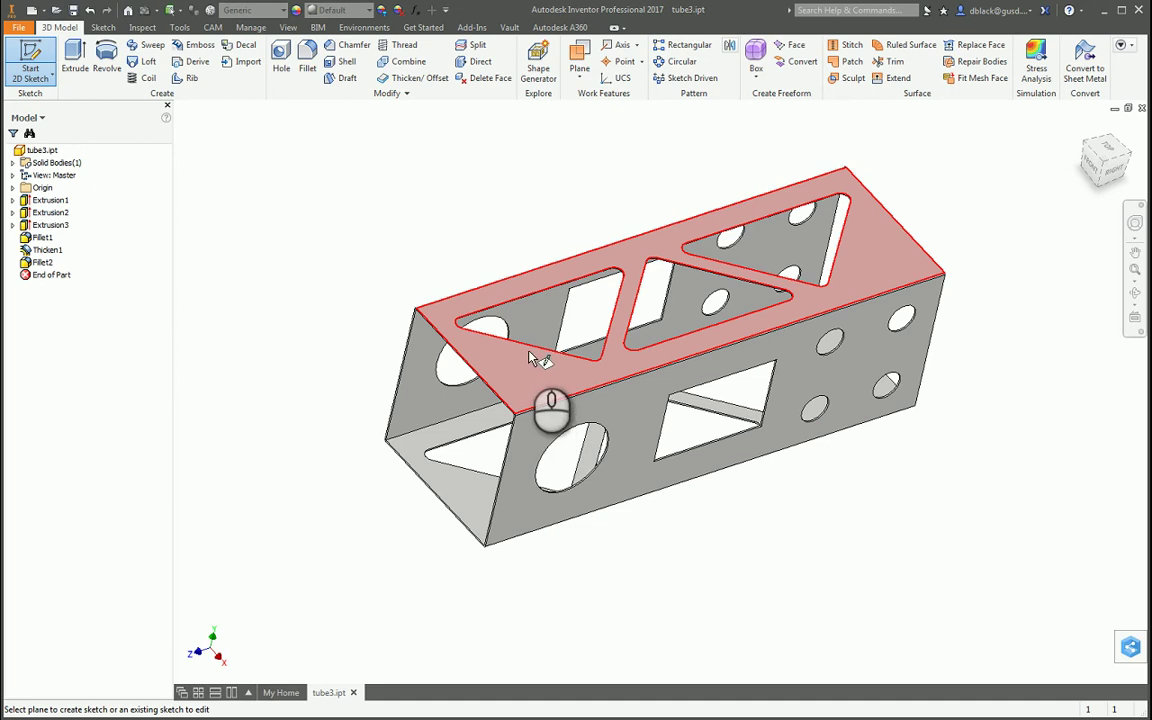
click(556, 368)
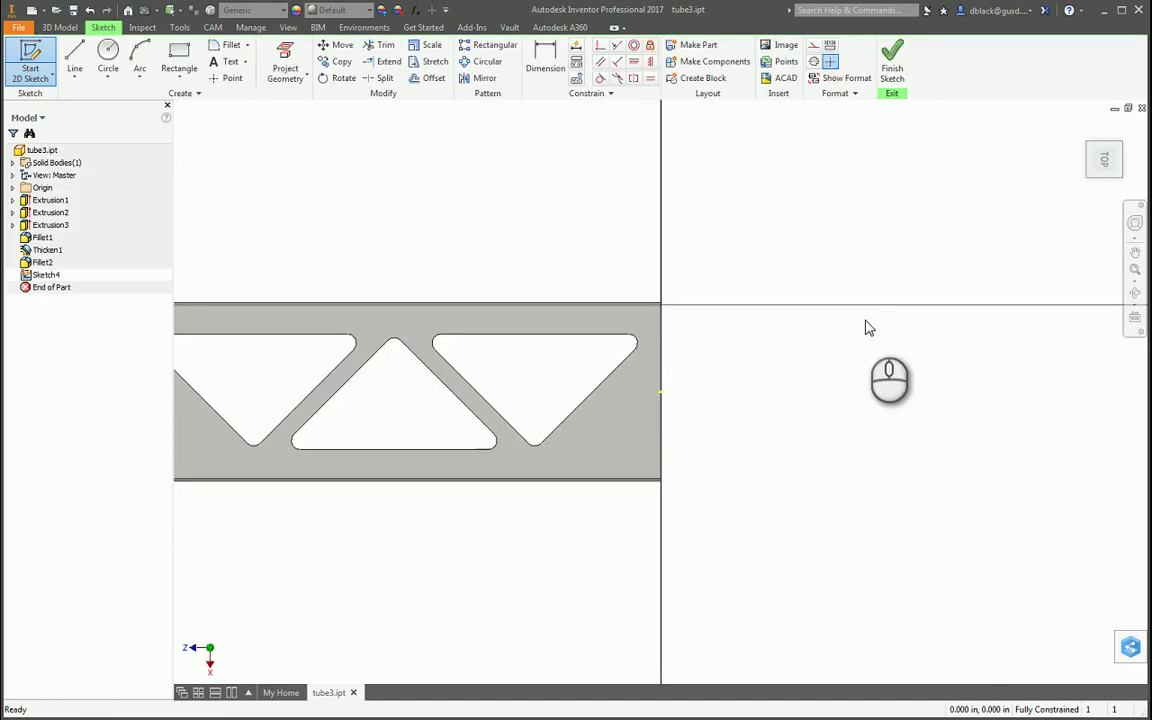
scroll(752, 338, up, 5)
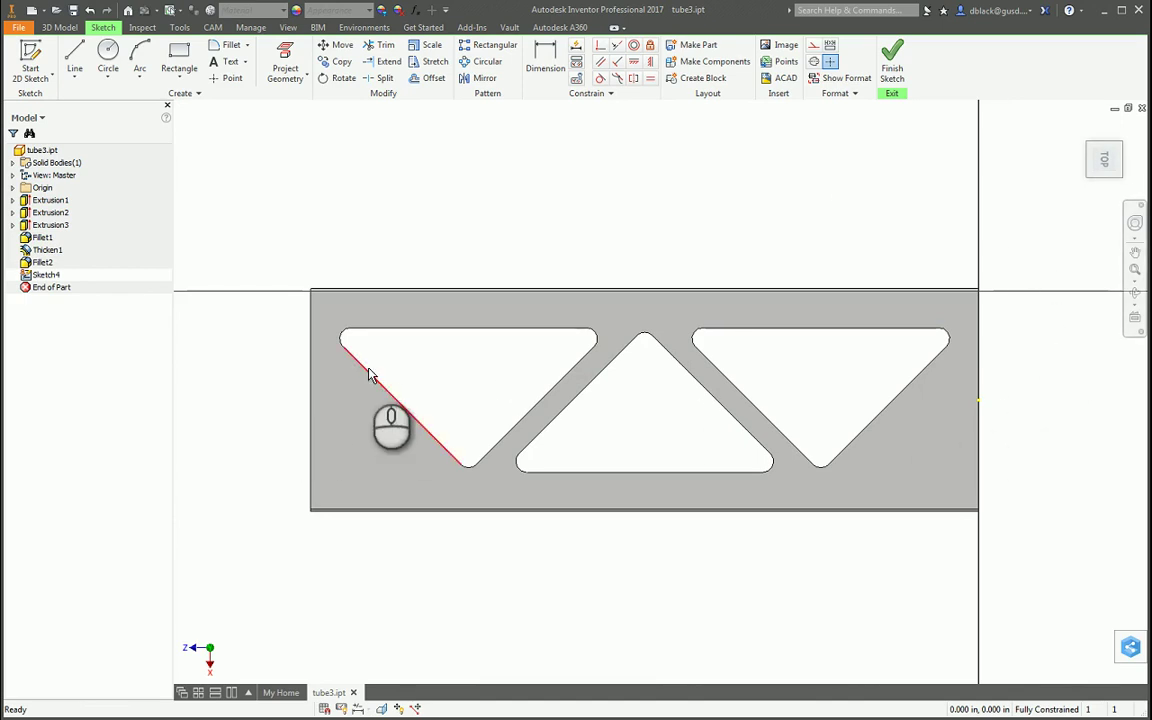
click(440, 210)
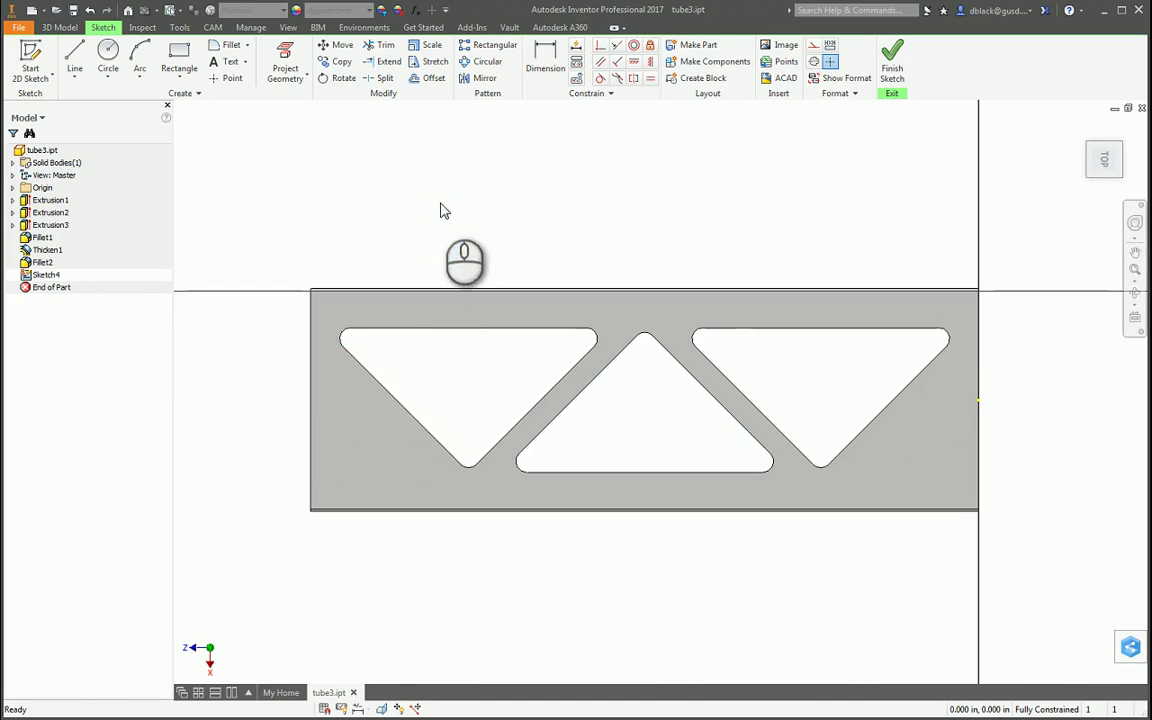
click(527, 206)
click(599, 183)
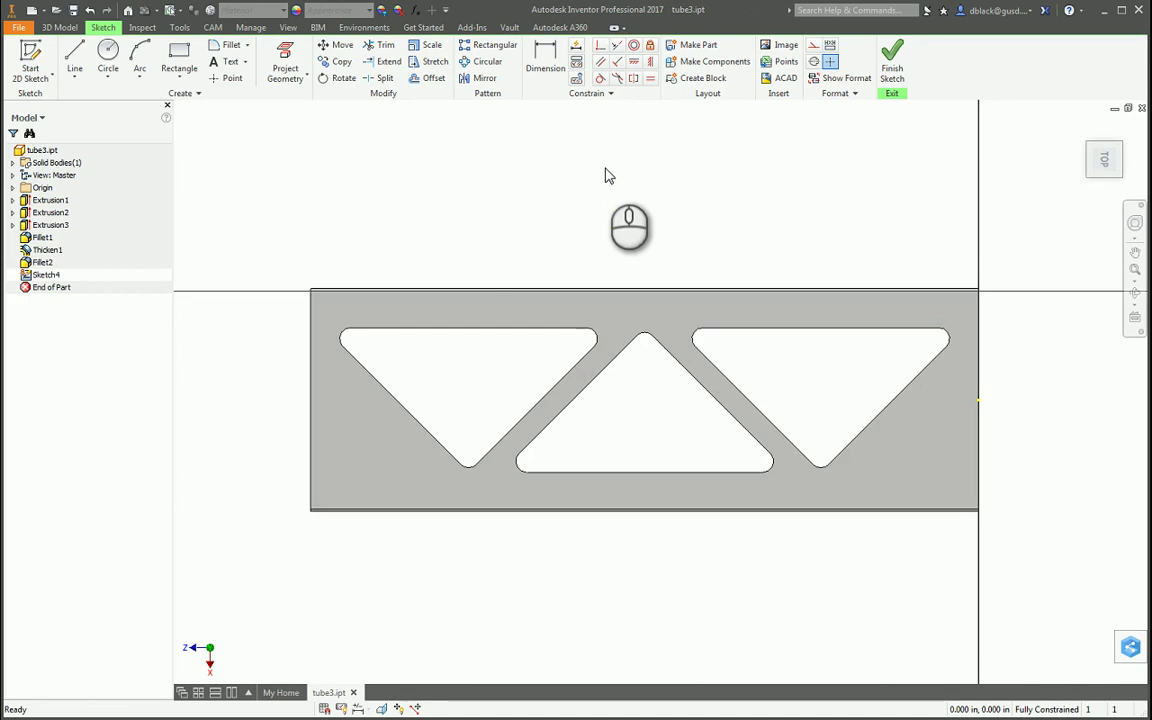
click(607, 167)
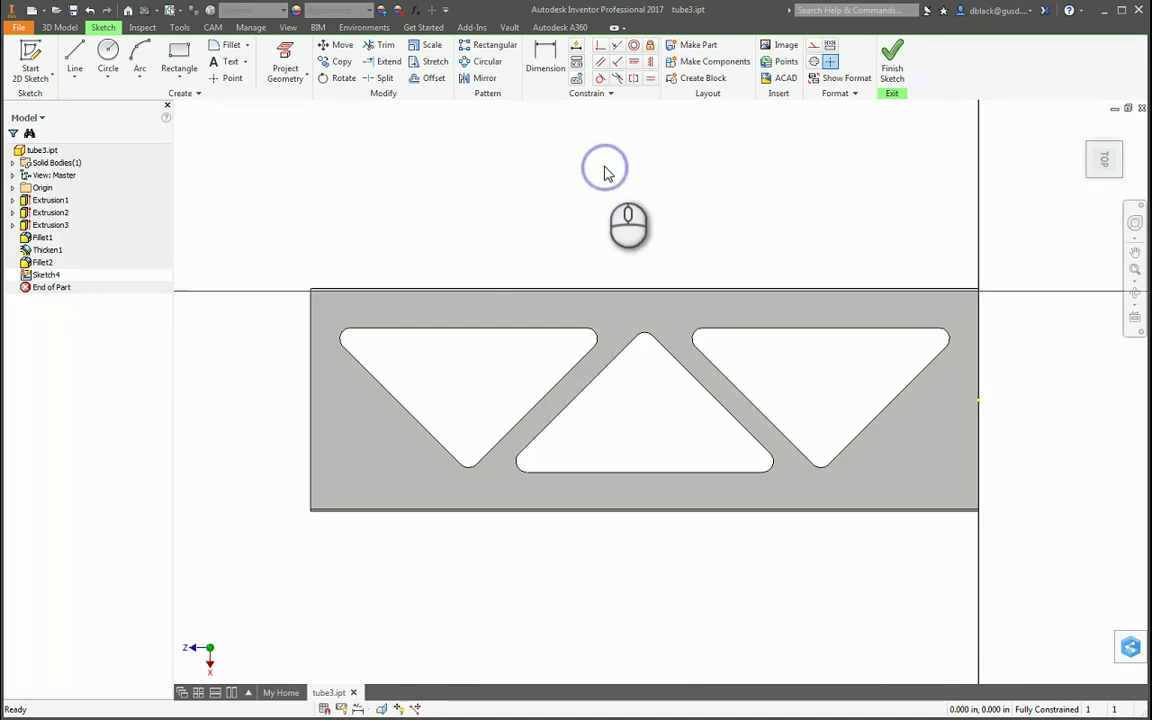
Review the application's sketch options, in particular the edge autoprojection settings, and close them without making changes.
click(17, 28)
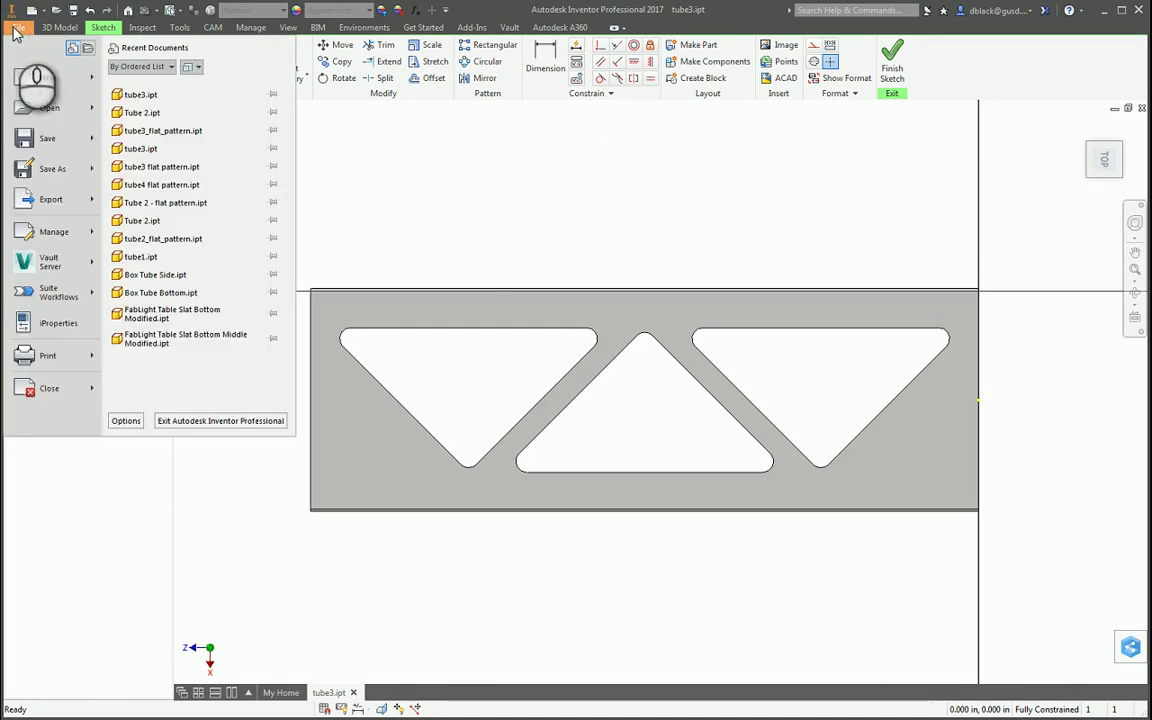
click(125, 421)
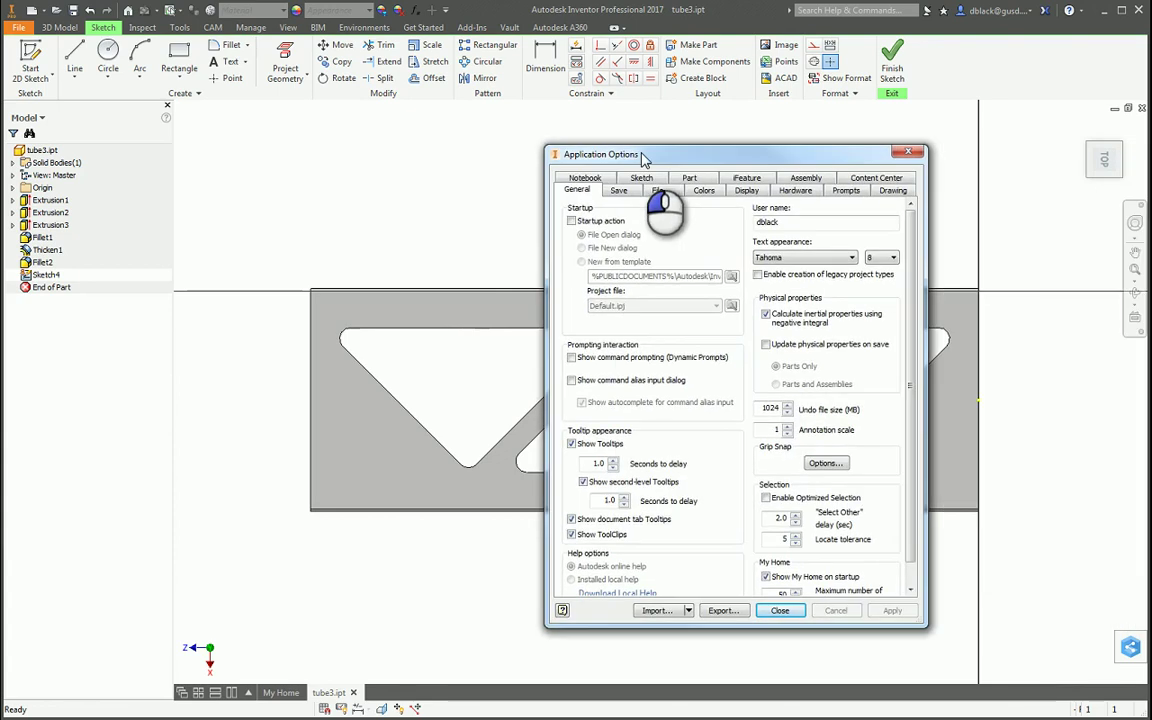
click(641, 178)
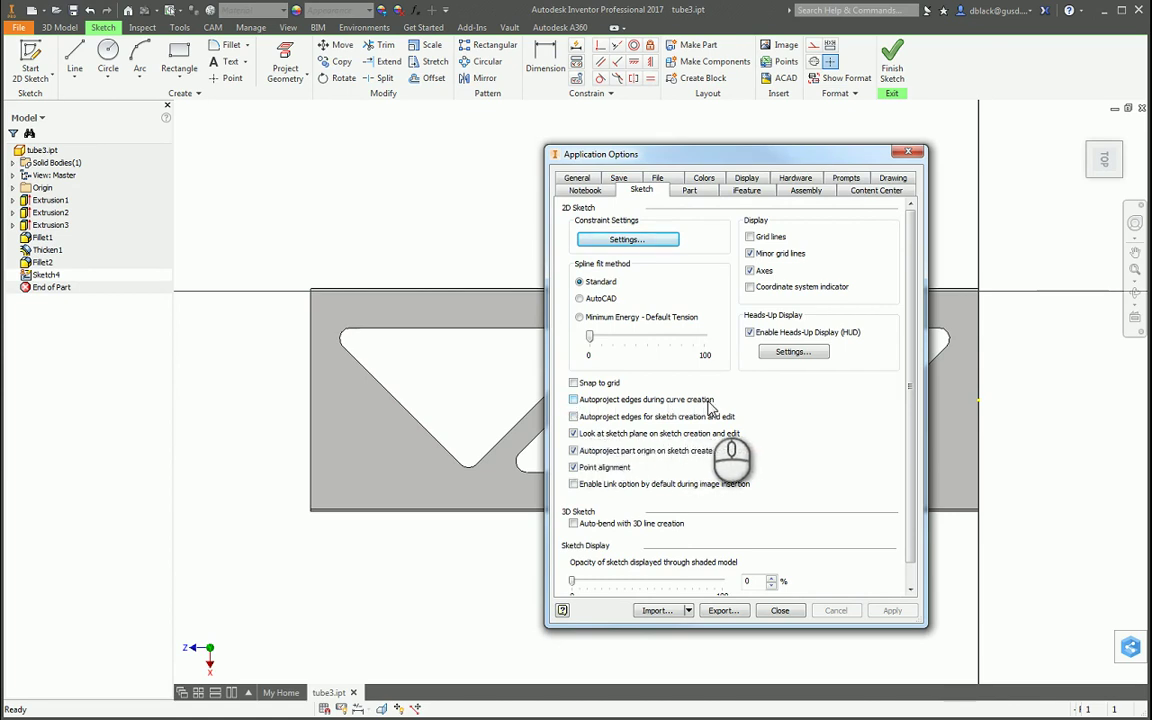
click(782, 611)
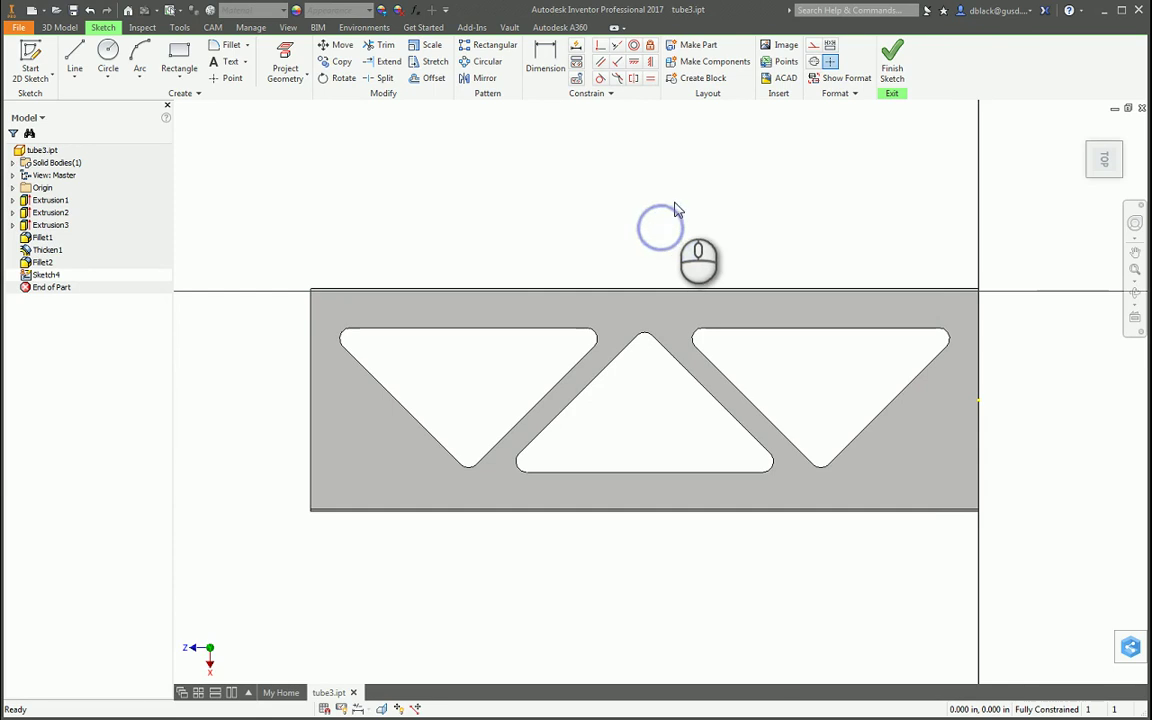
Project the tube end edge opposite the origin and draw a lengthwise line from the origin point to the projected edge's midpoint.
click(288, 60)
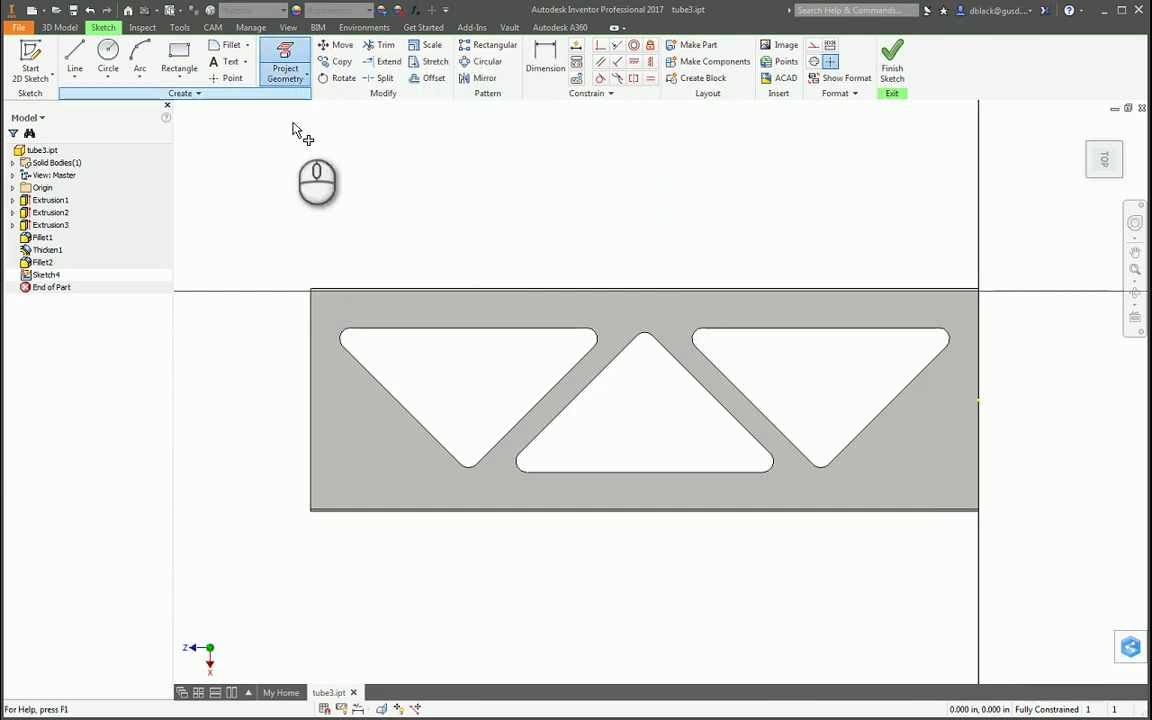
click(312, 412)
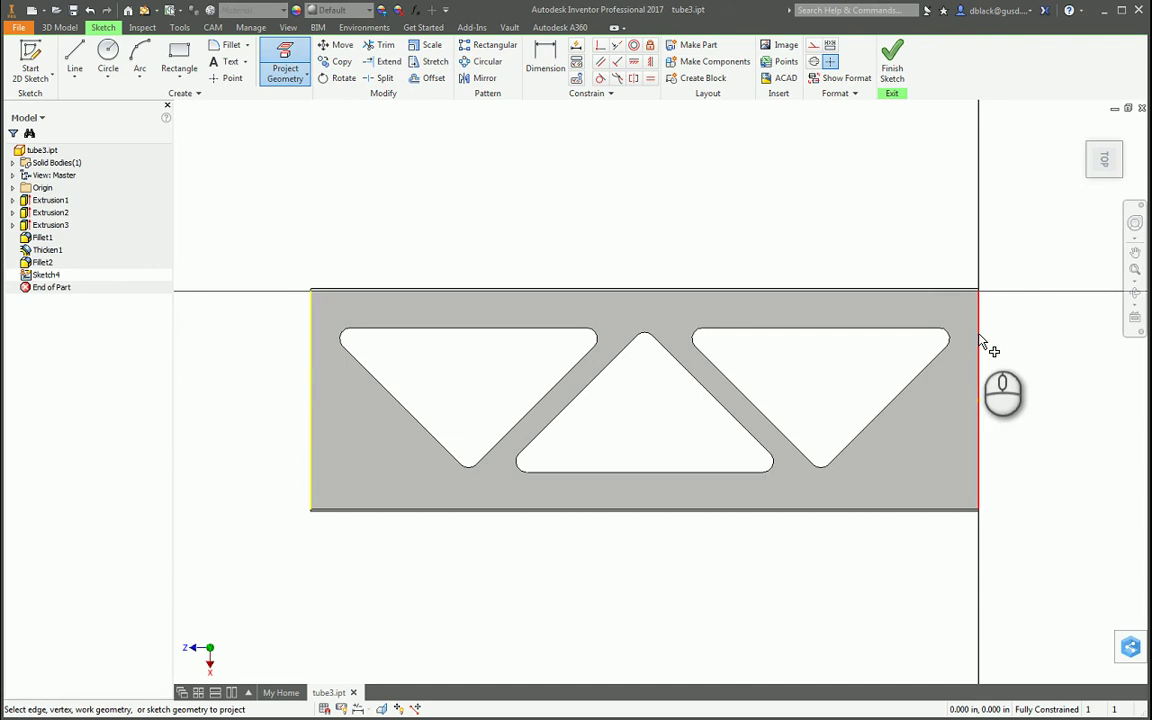
click(74, 55)
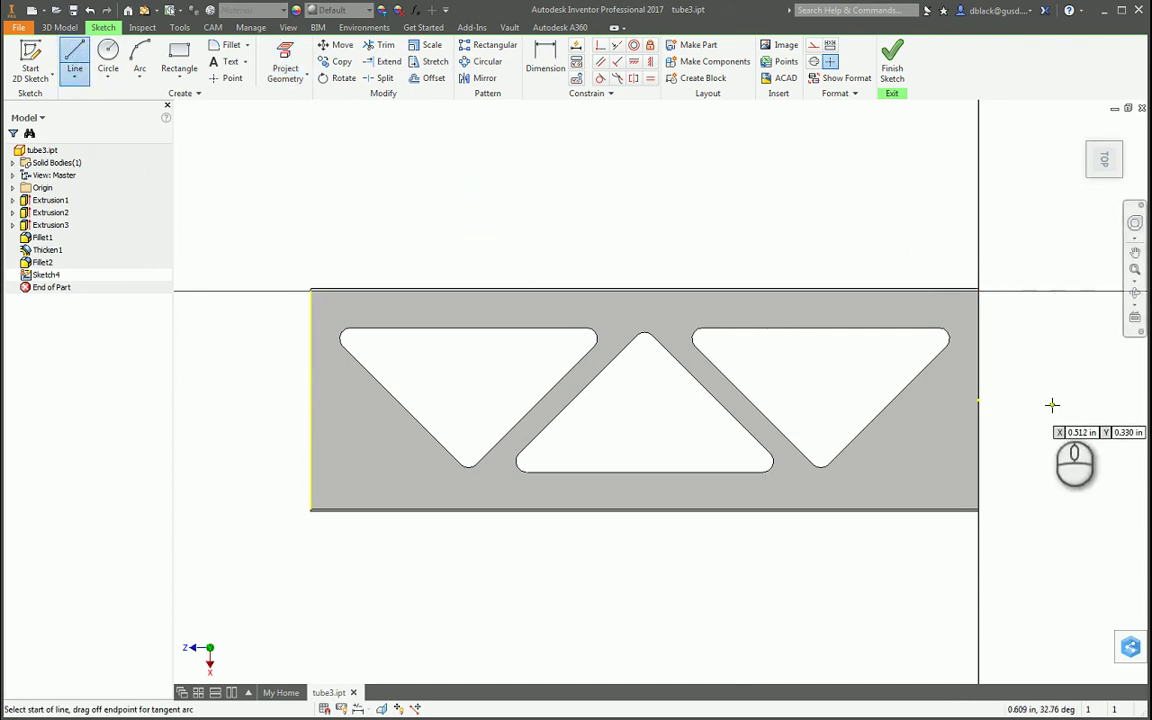
click(980, 401)
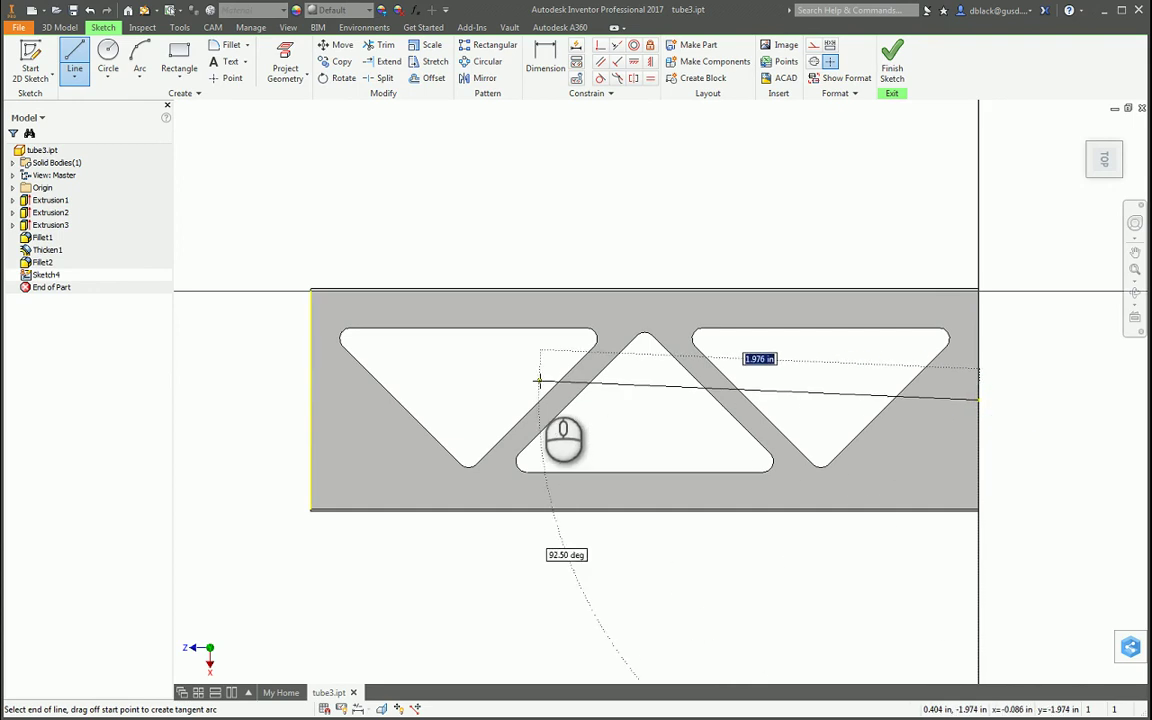
double_click(311, 400)
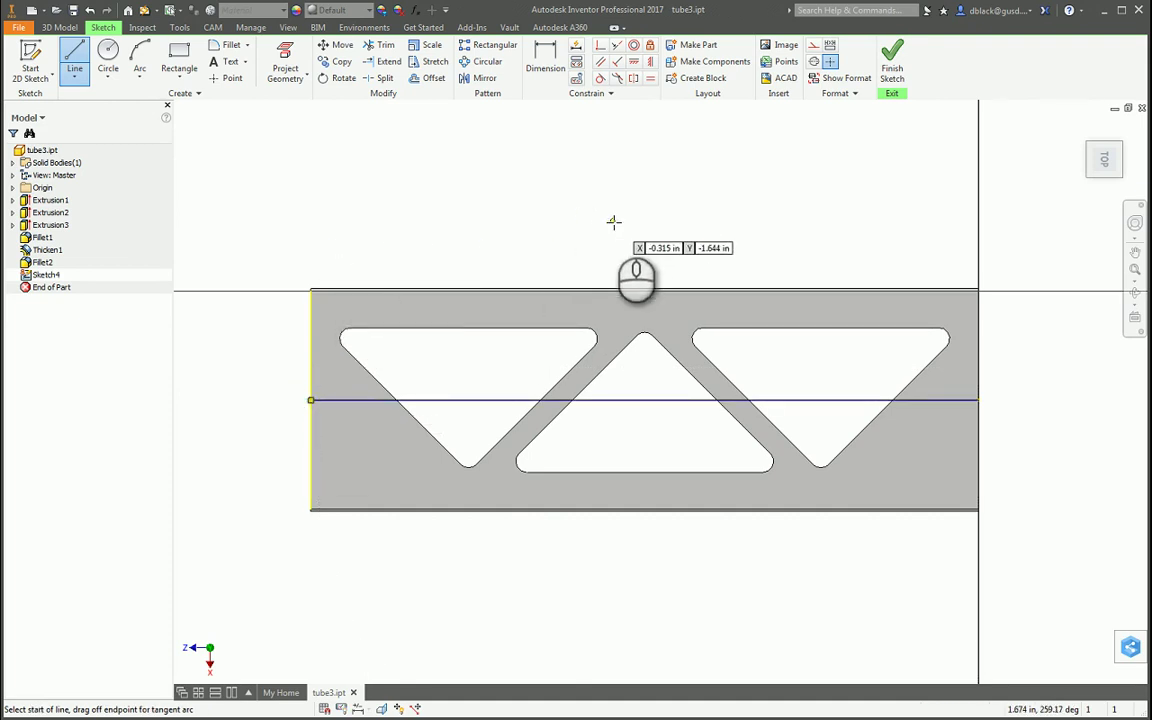
Start an extrusion with surface output and select the lengthwise centre line on the top face as its profile.
key(F4)
drag(653, 301, 708, 233)
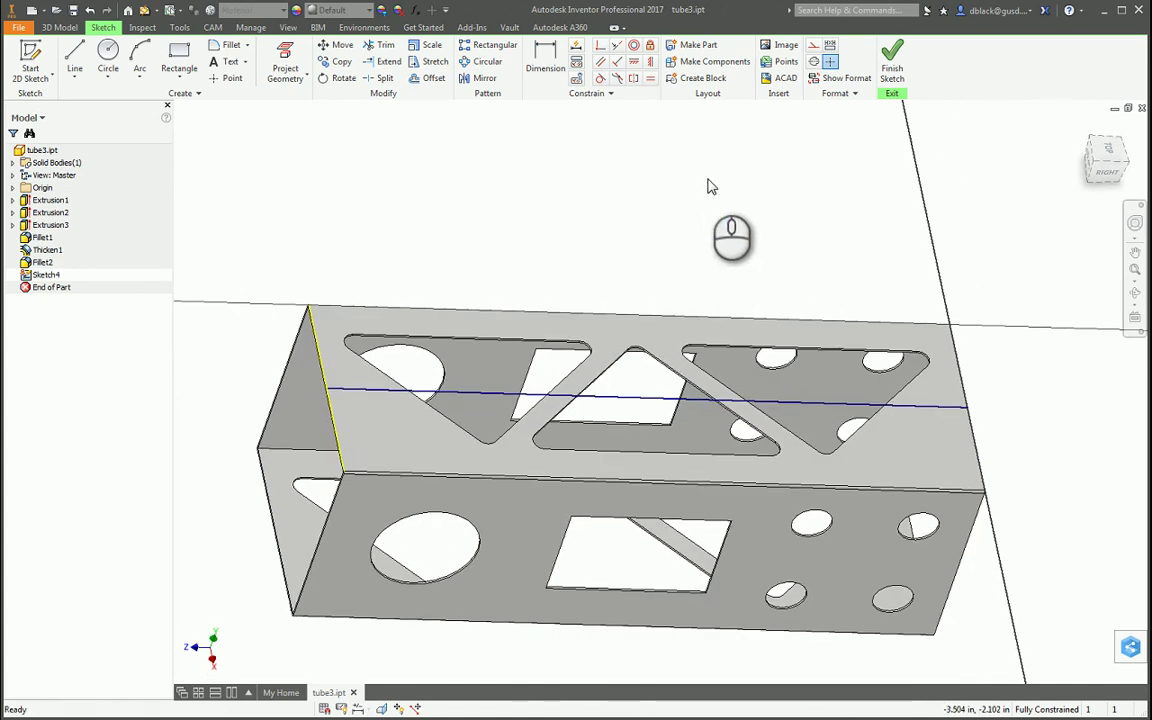
click(492, 158)
click(57, 27)
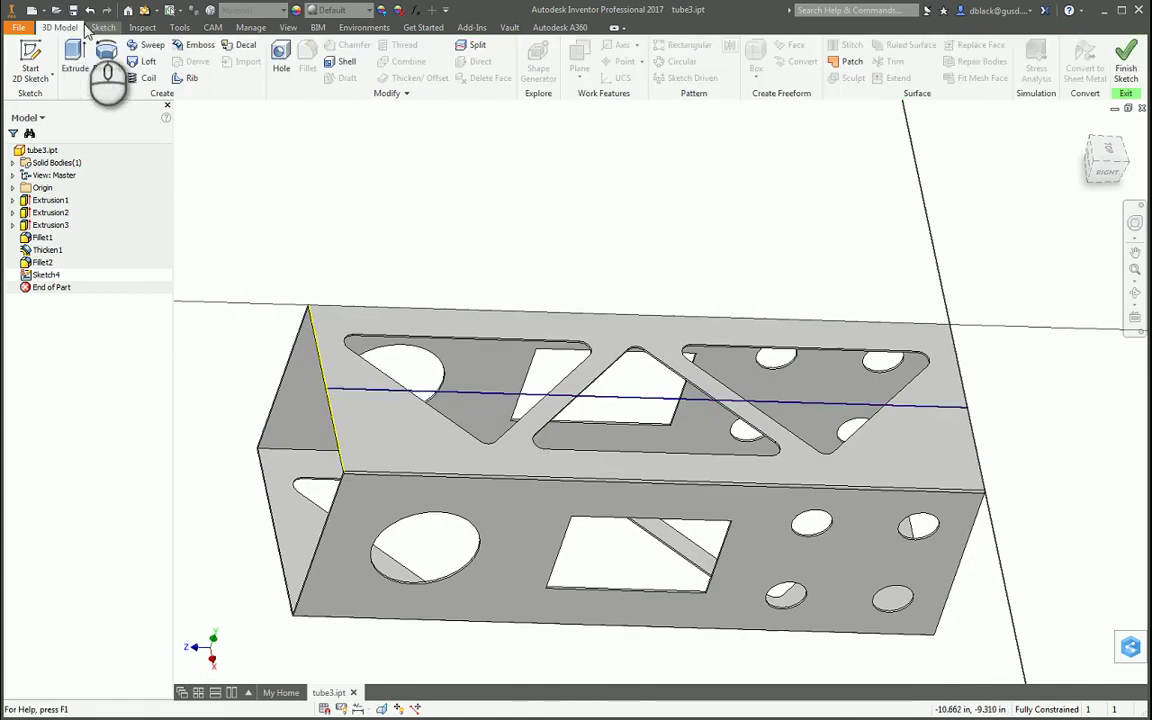
click(76, 55)
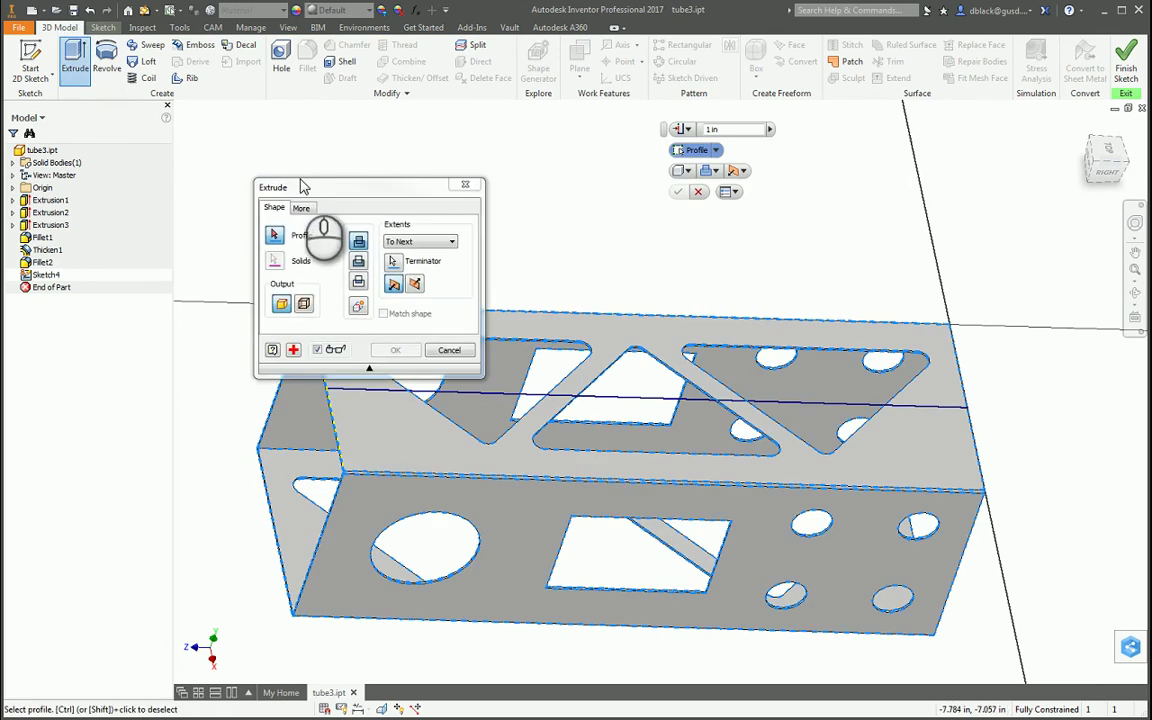
drag(329, 176, 291, 103)
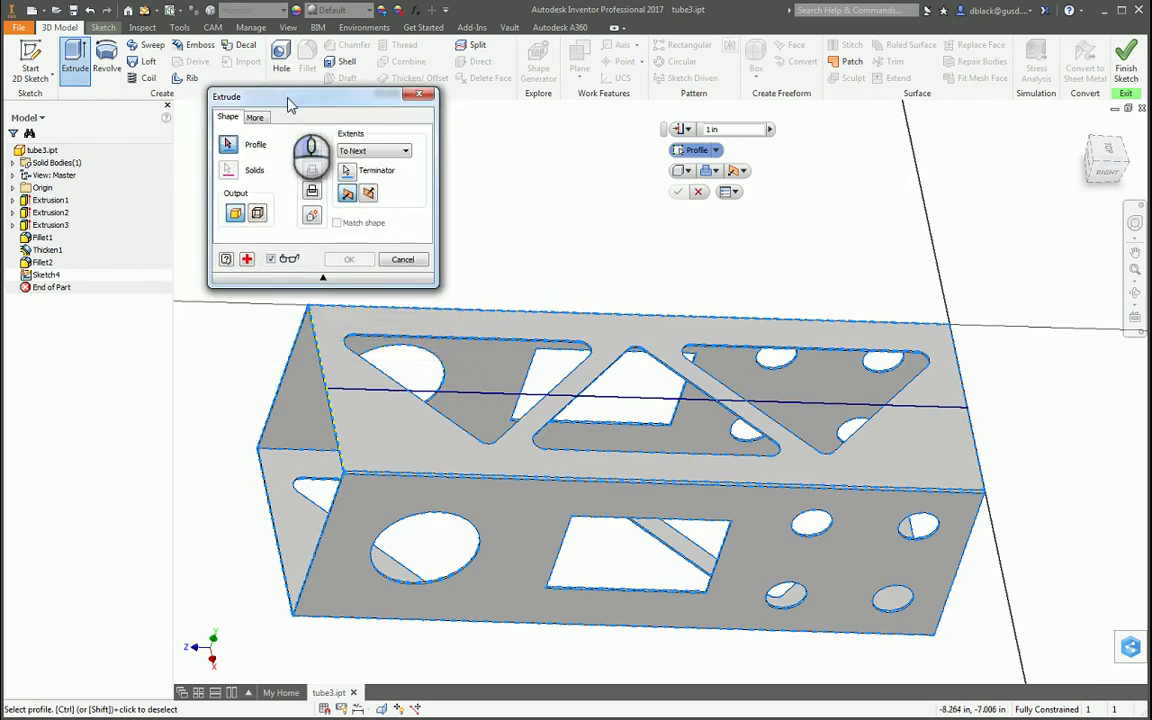
click(258, 214)
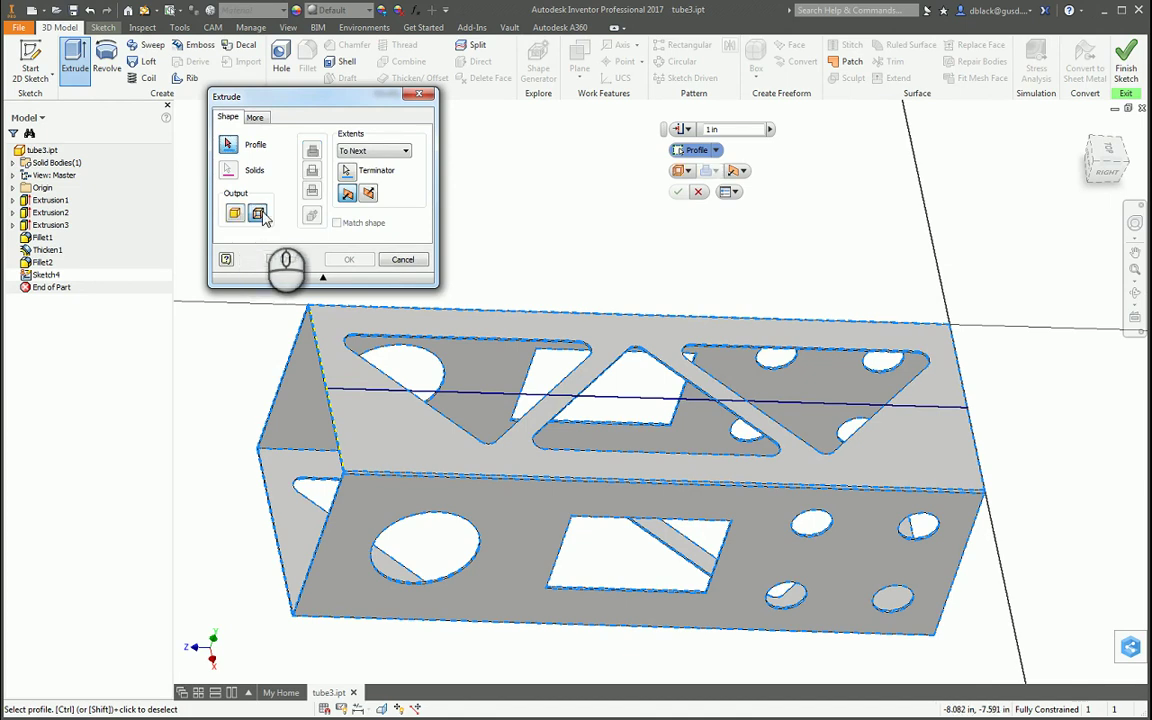
click(446, 396)
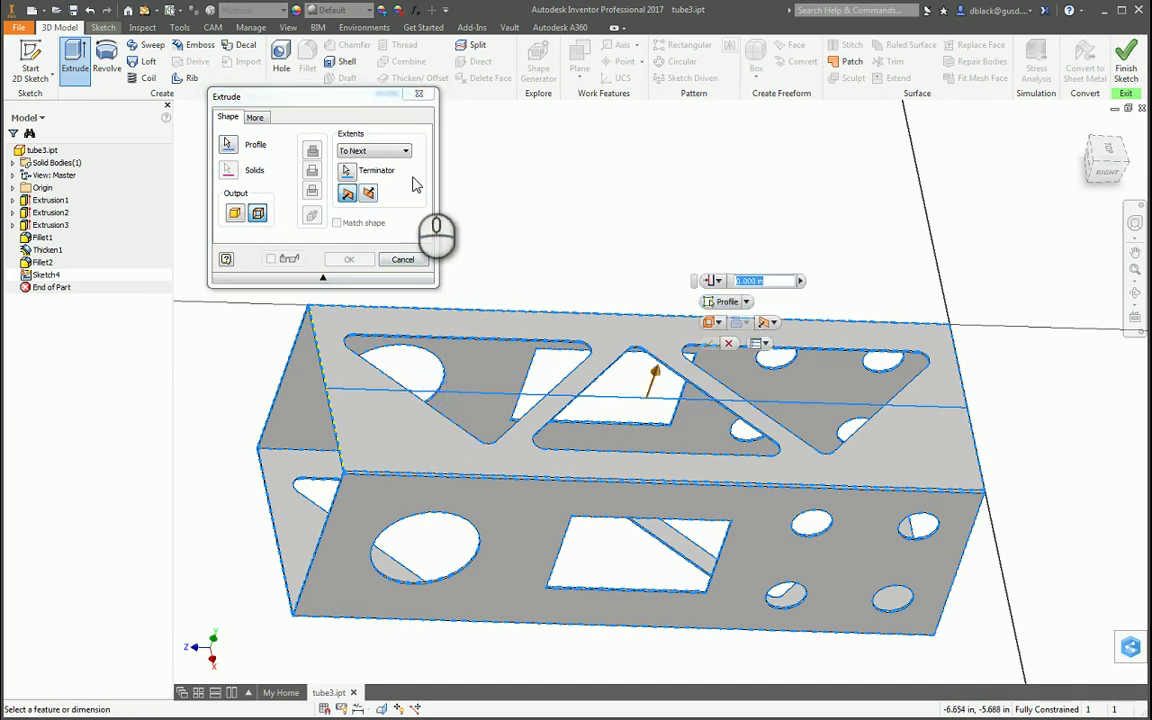
Extrude the line as a surface down into the top wall by a distance of 0.01 in.
click(369, 194)
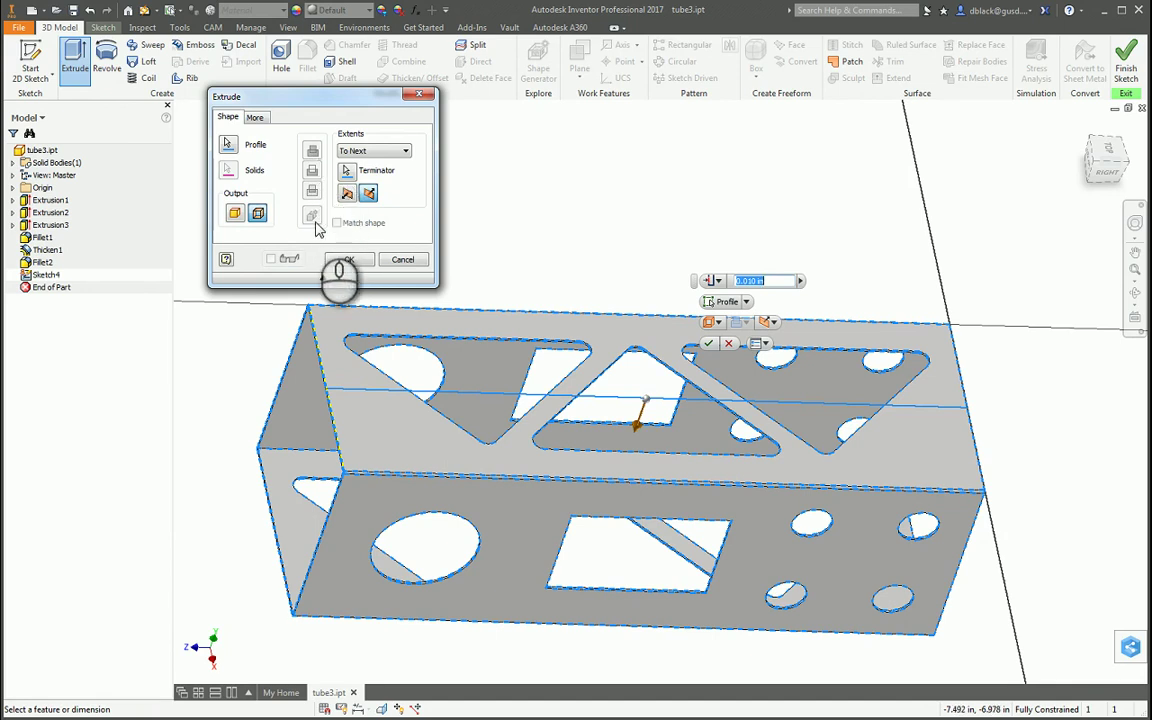
click(395, 152)
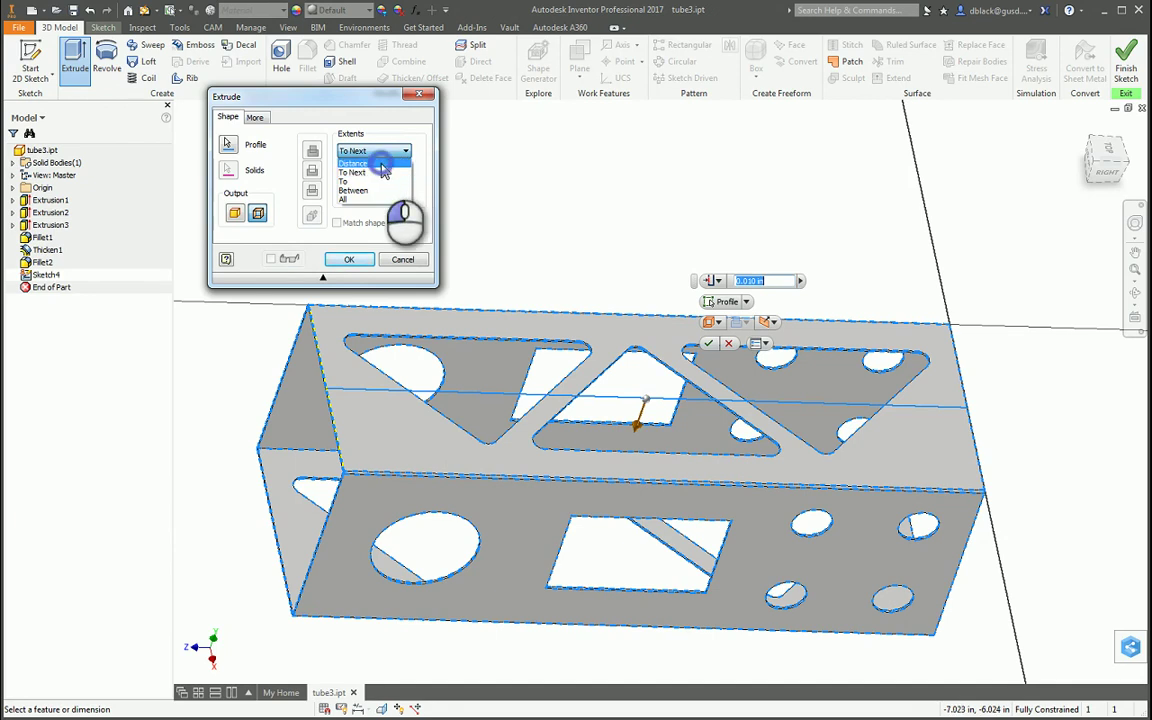
click(381, 164)
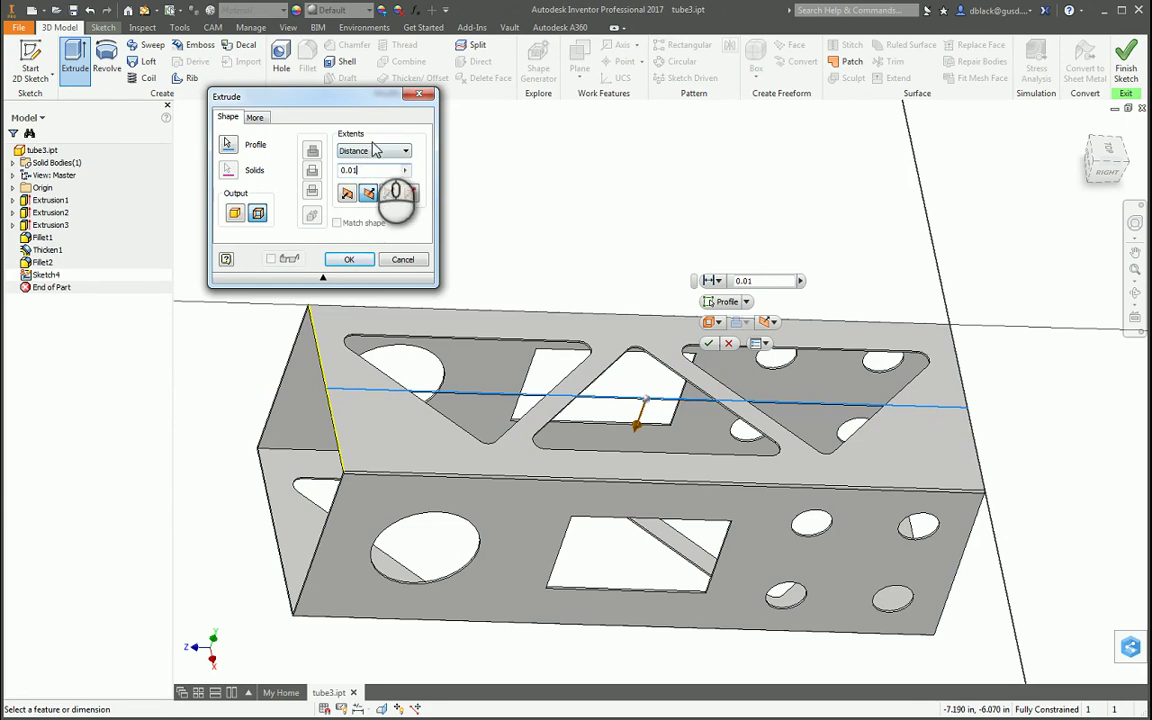
click(349, 259)
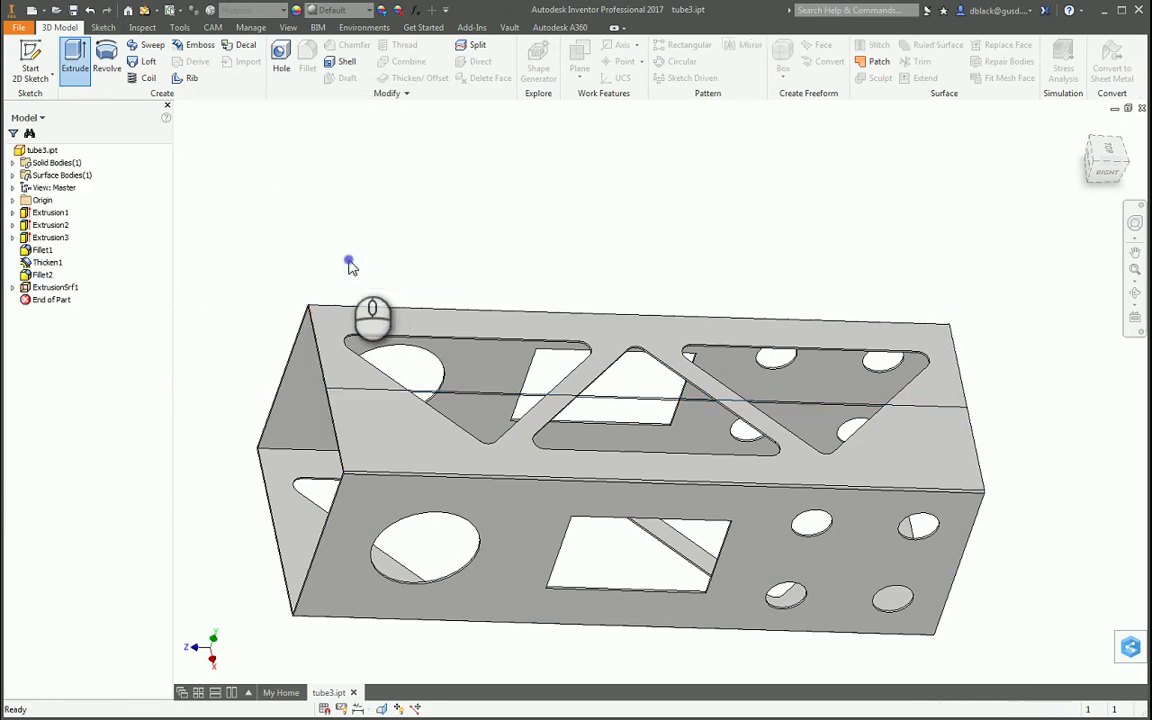
Examine the narrow extruded surface along the top face where it crosses the triangular cutouts.
key(F4)
drag(684, 314, 749, 402)
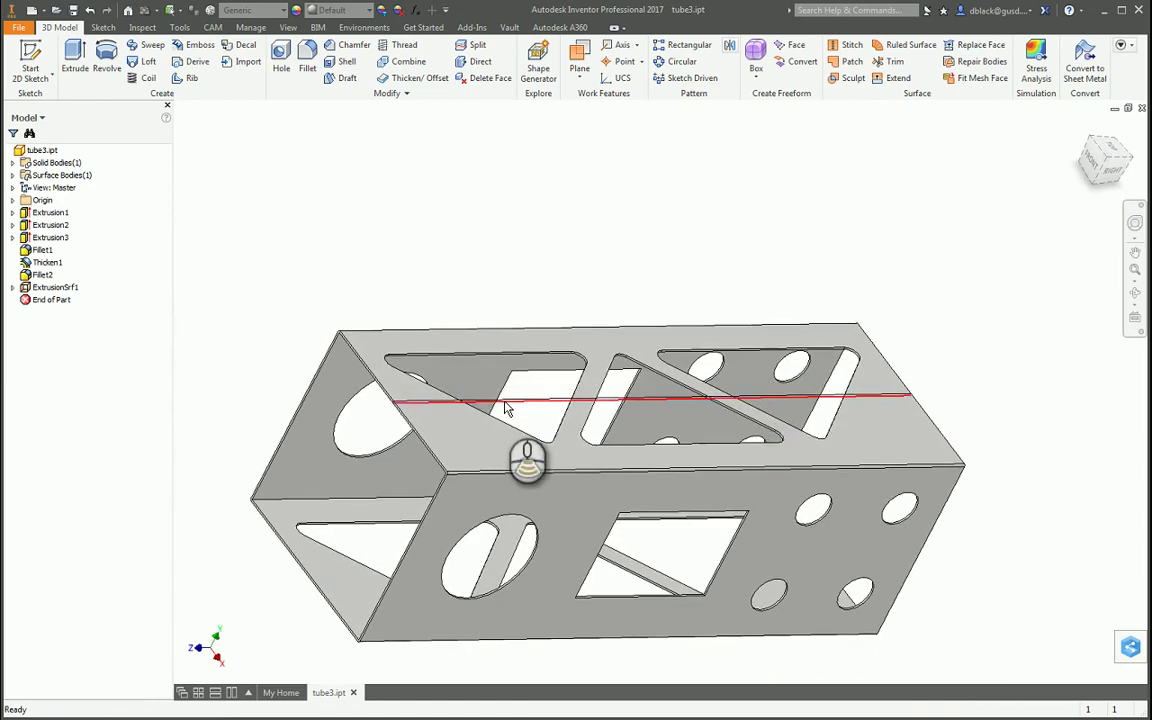
scroll(507, 408, down, 5)
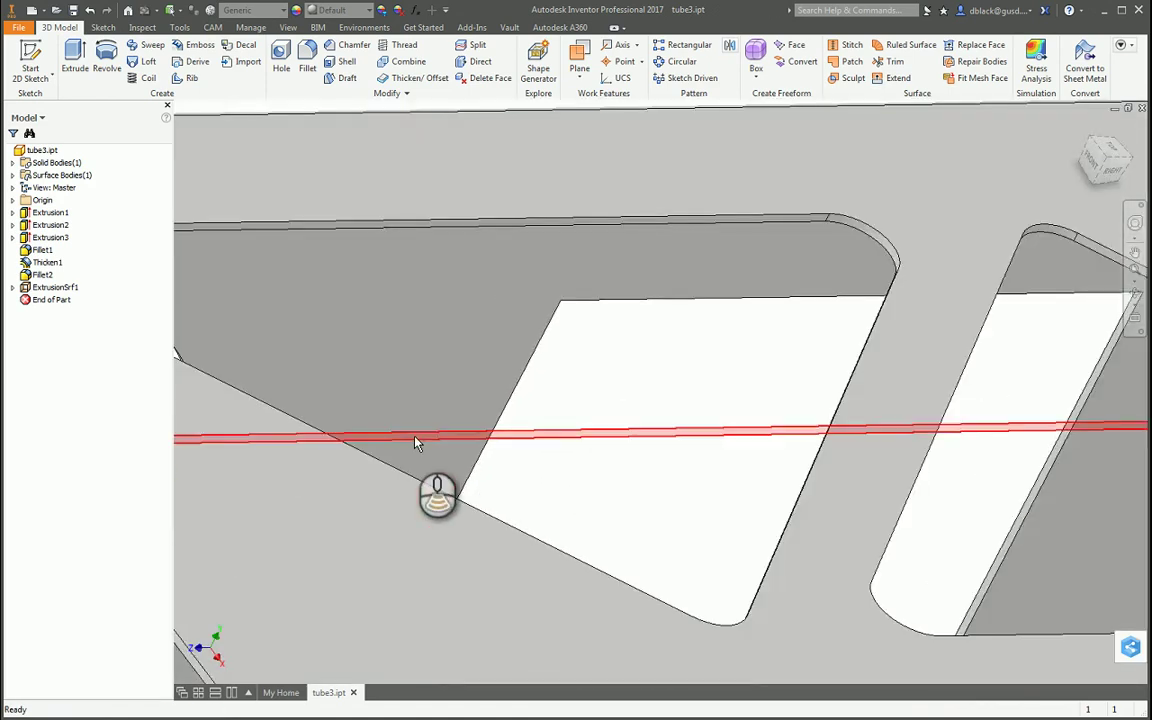
scroll(417, 443, down, 3)
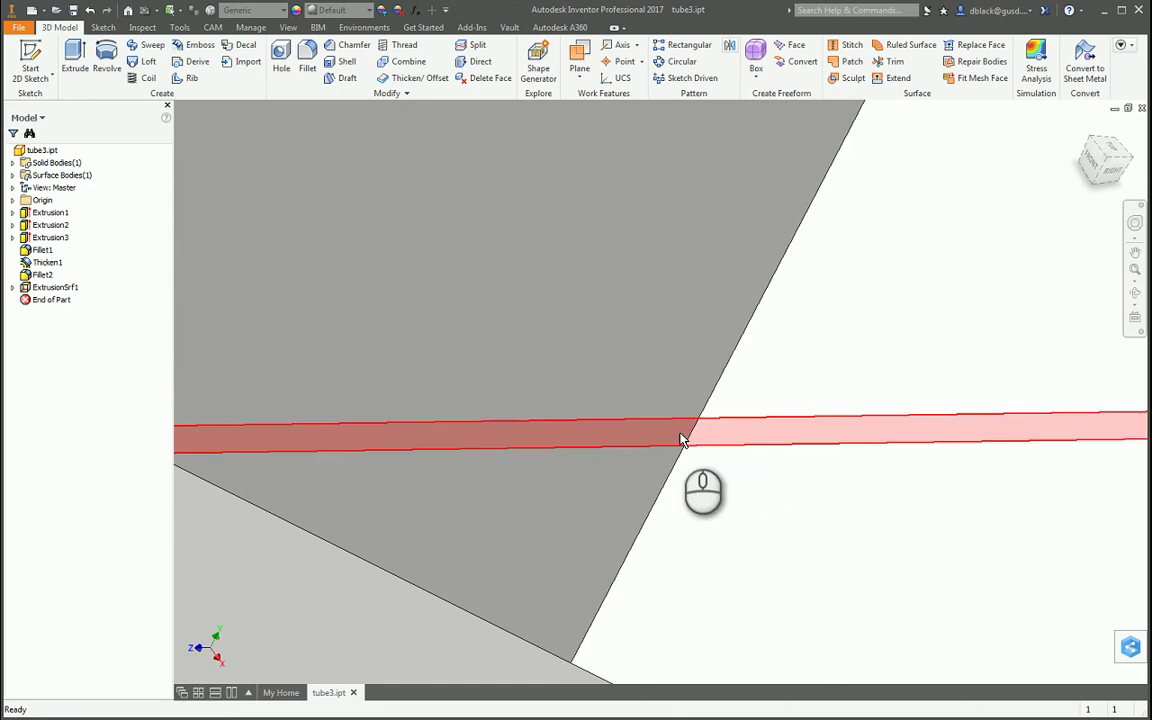
scroll(680, 440, up, 5)
scroll(640, 203, up, 5)
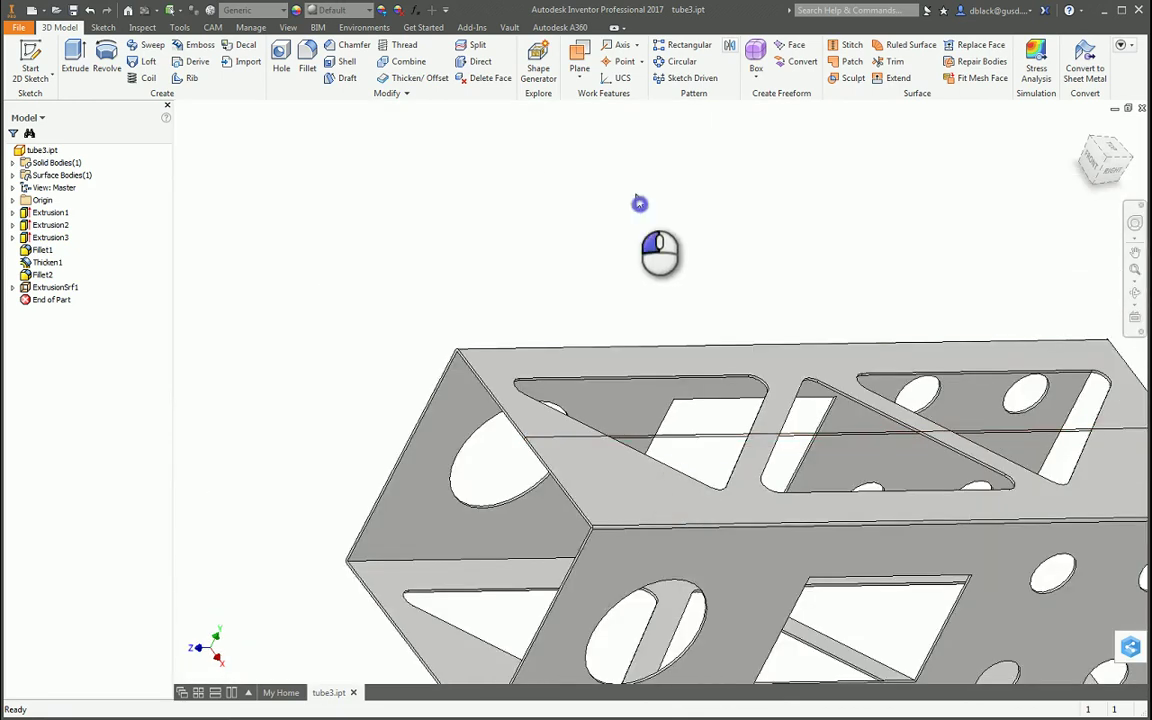
scroll(480, 240, down, 3)
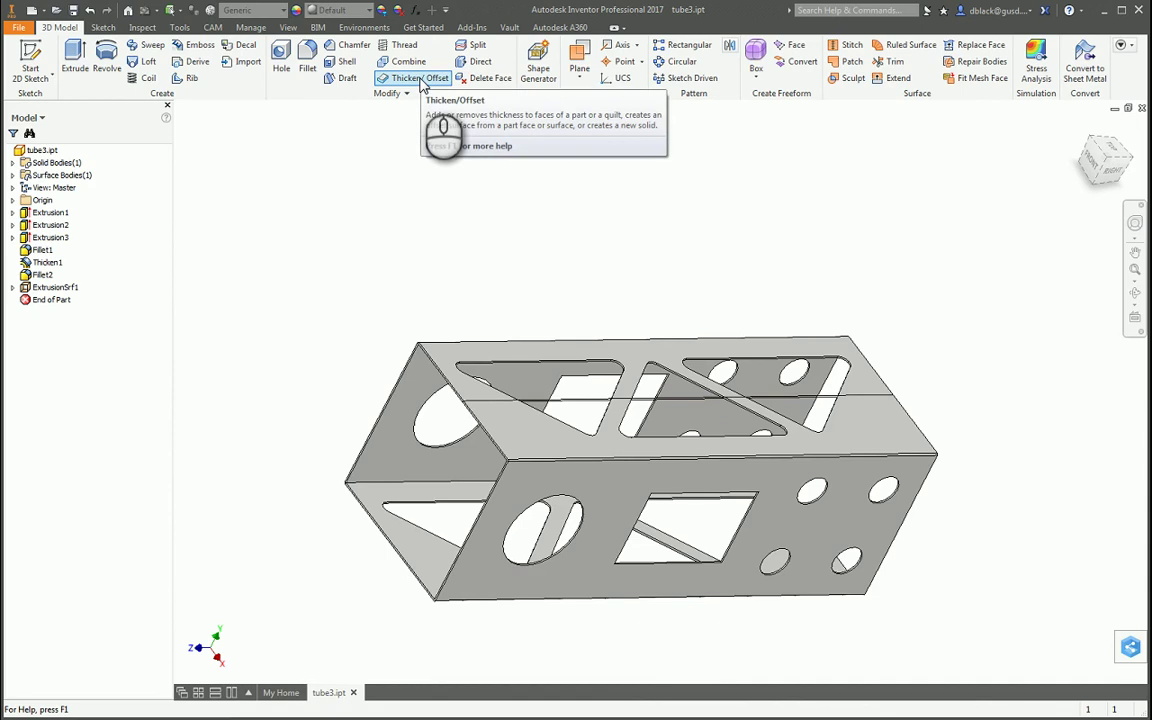
Start a Thicken/Offset on the narrow extruded surface, set as a cut applied symmetrically to both sides.
click(420, 80)
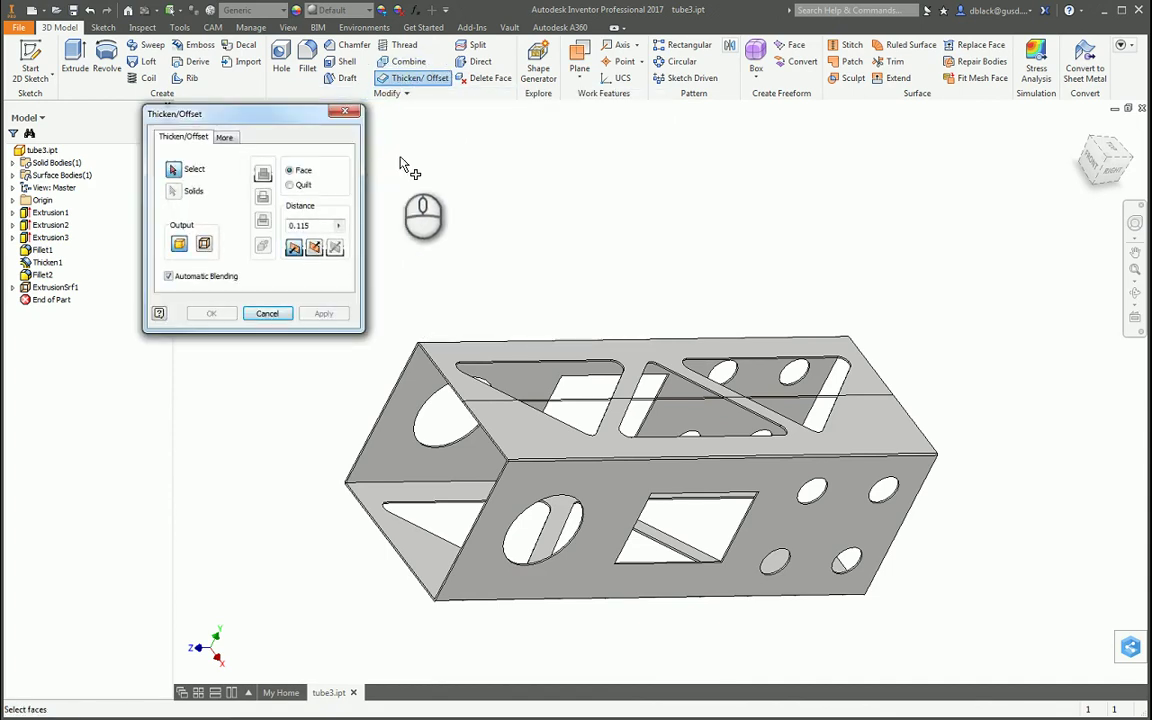
scroll(590, 403, down, 4)
click(592, 400)
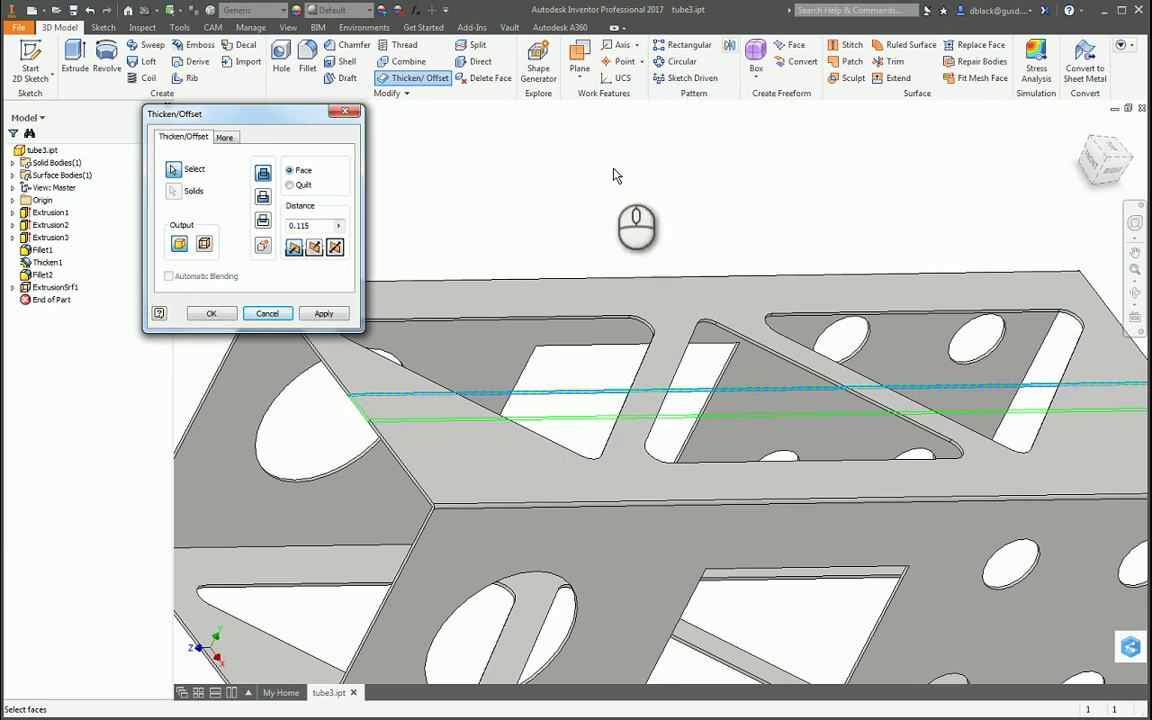
click(263, 197)
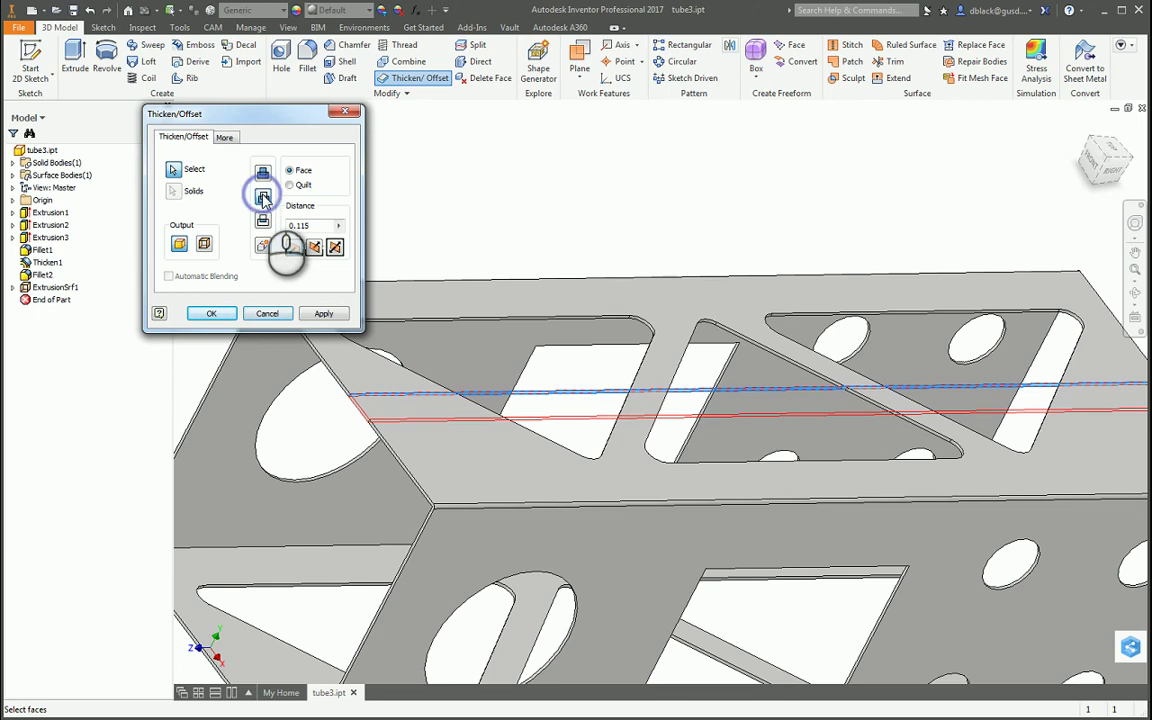
click(335, 248)
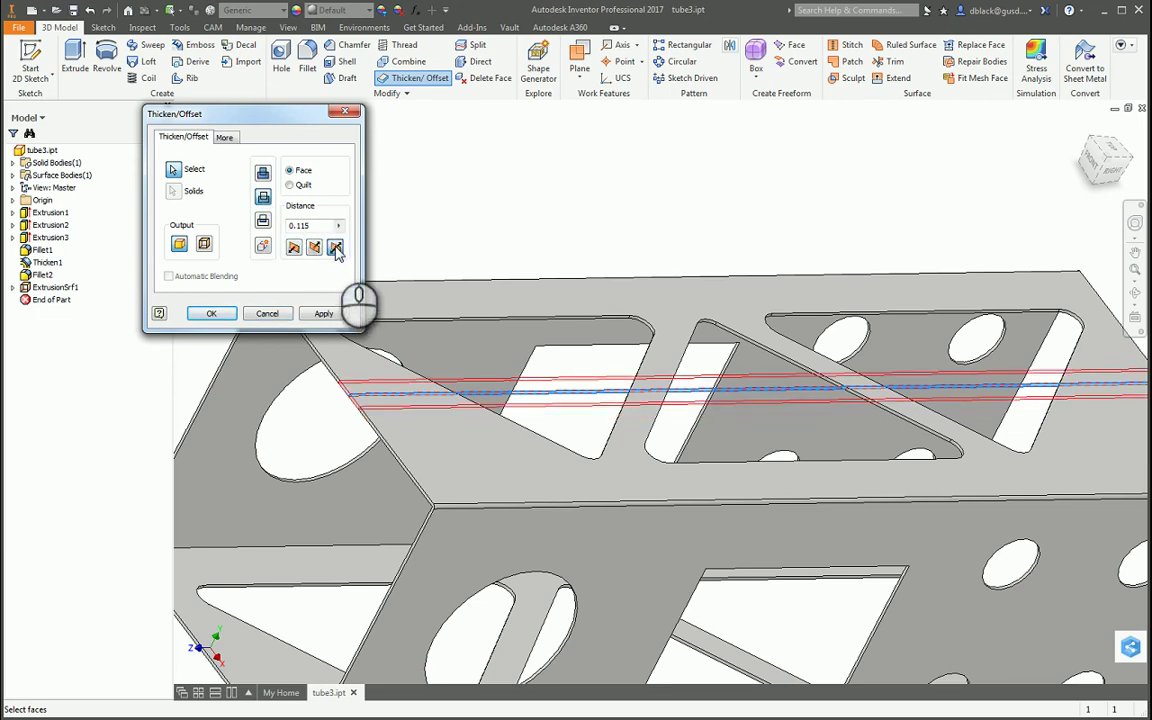
Set the distance of the symmetric thicken cut along the top face to .00001 in.
scroll(381, 470, down, 3)
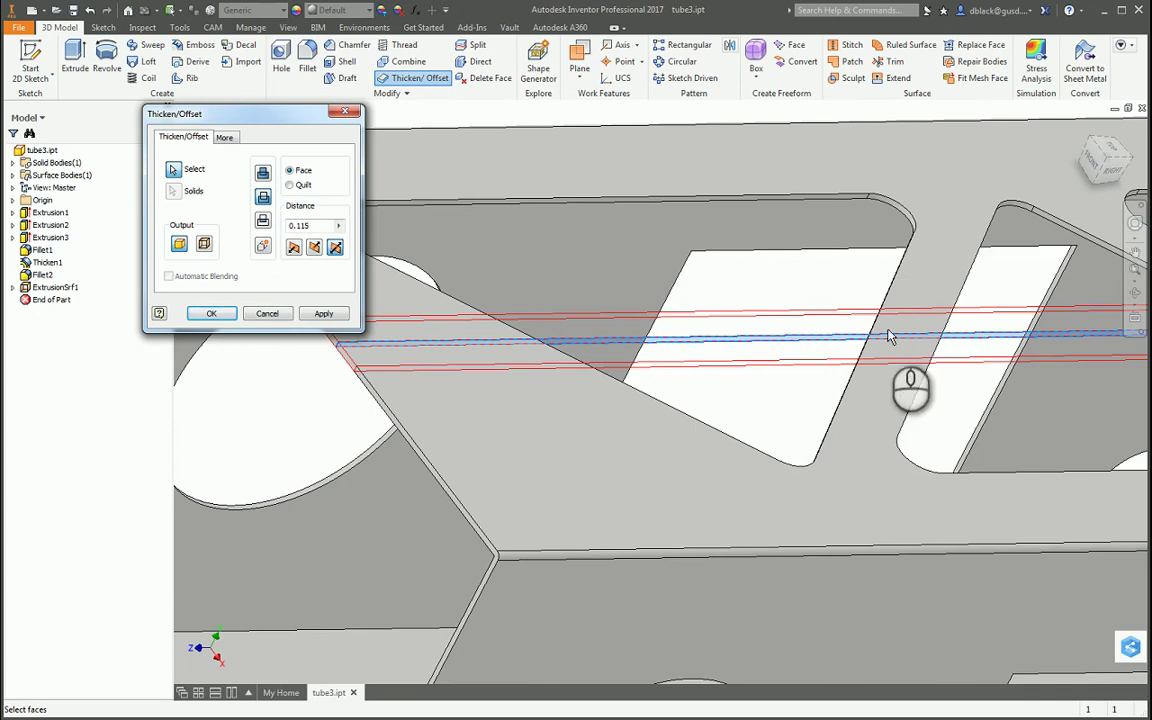
scroll(875, 330, up, 5)
scroll(658, 348, up, 4)
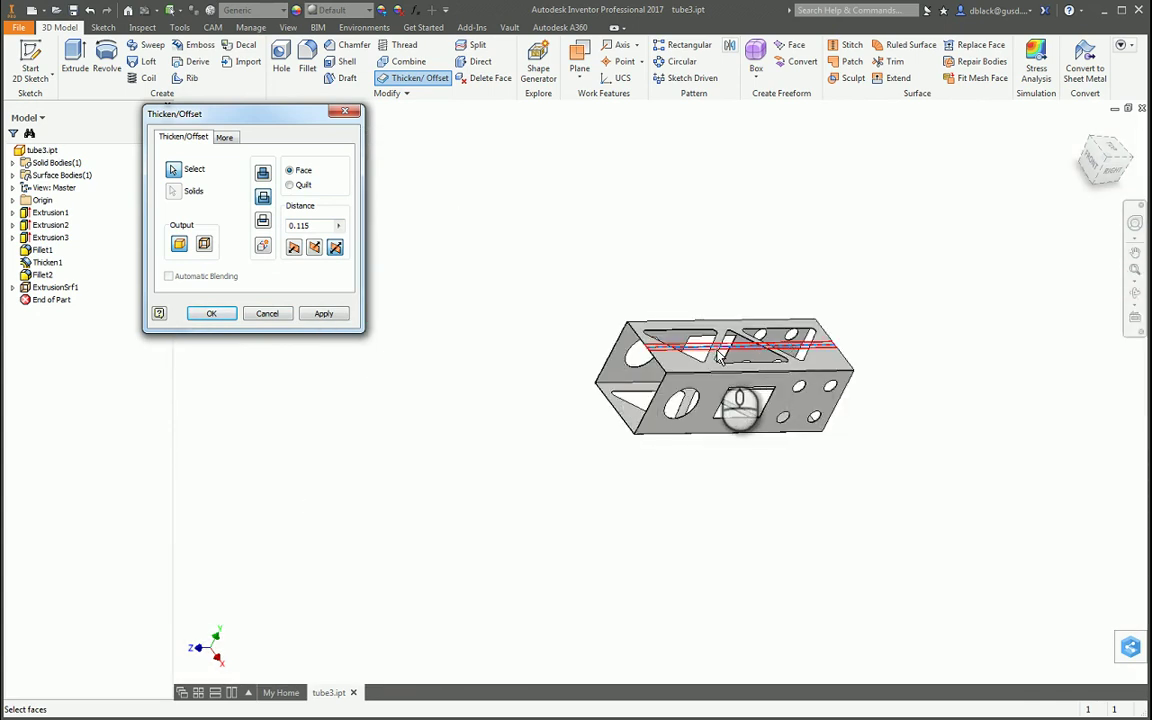
scroll(705, 336, down, 2)
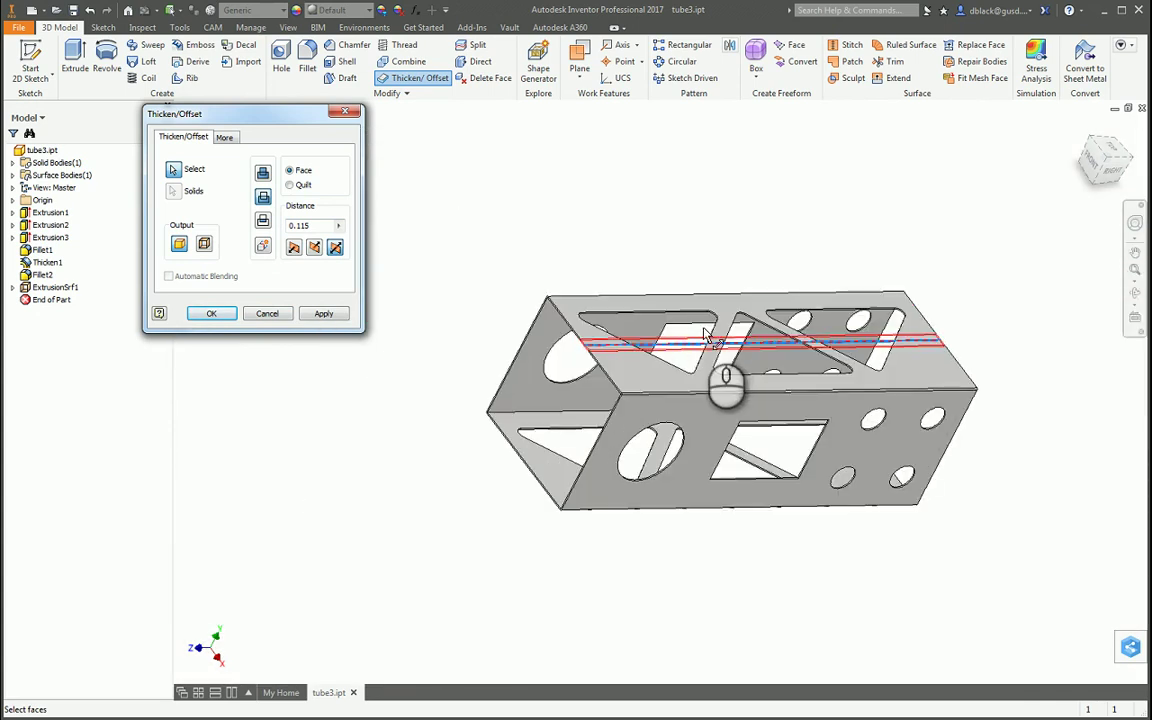
double_click(305, 225)
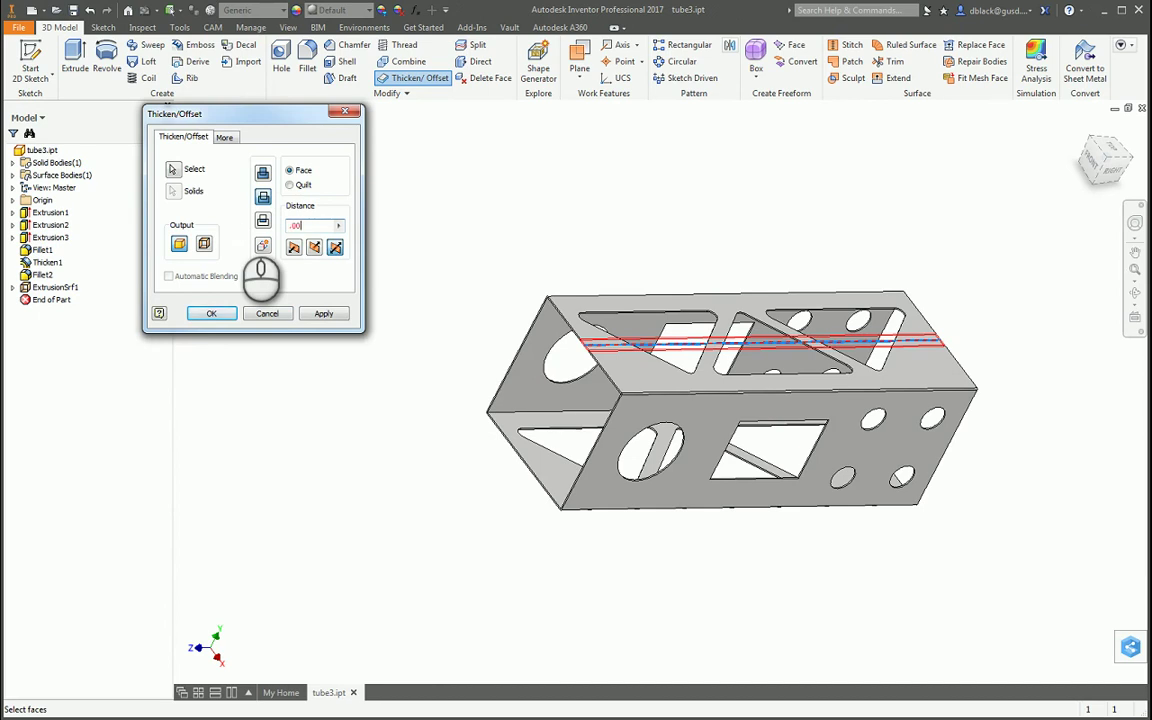
text(.00001)
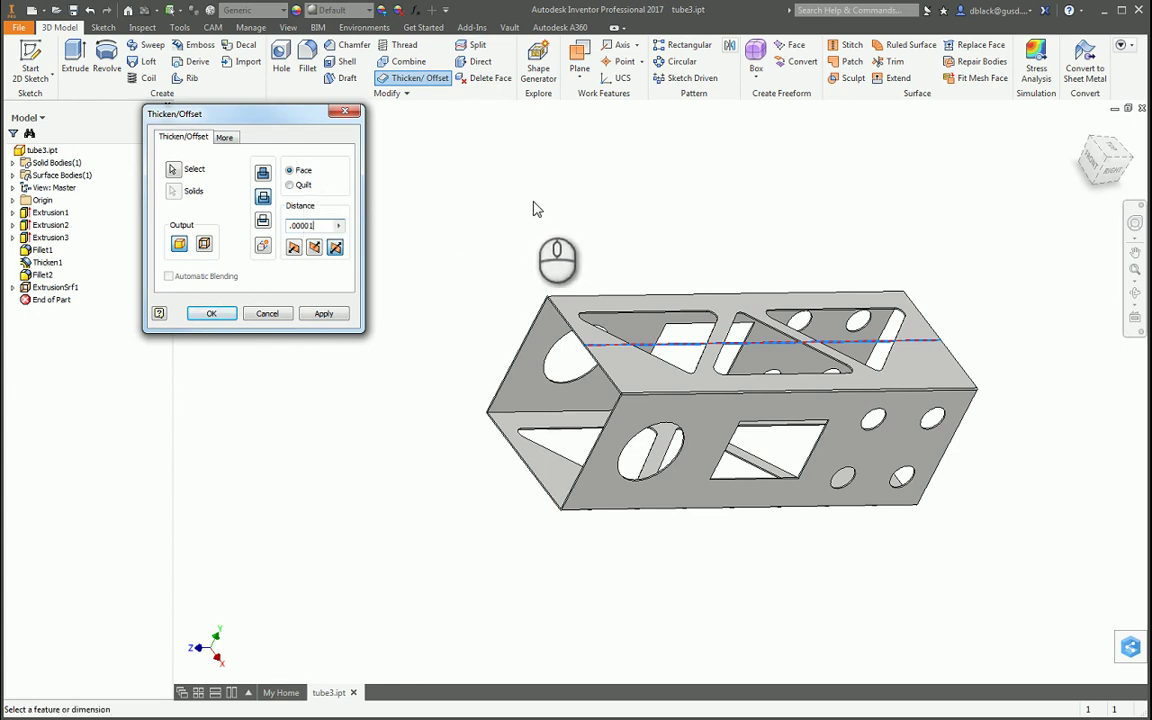
Apply the symmetric thicken cut along the top face and close the Thicken/Offset command.
click(323, 313)
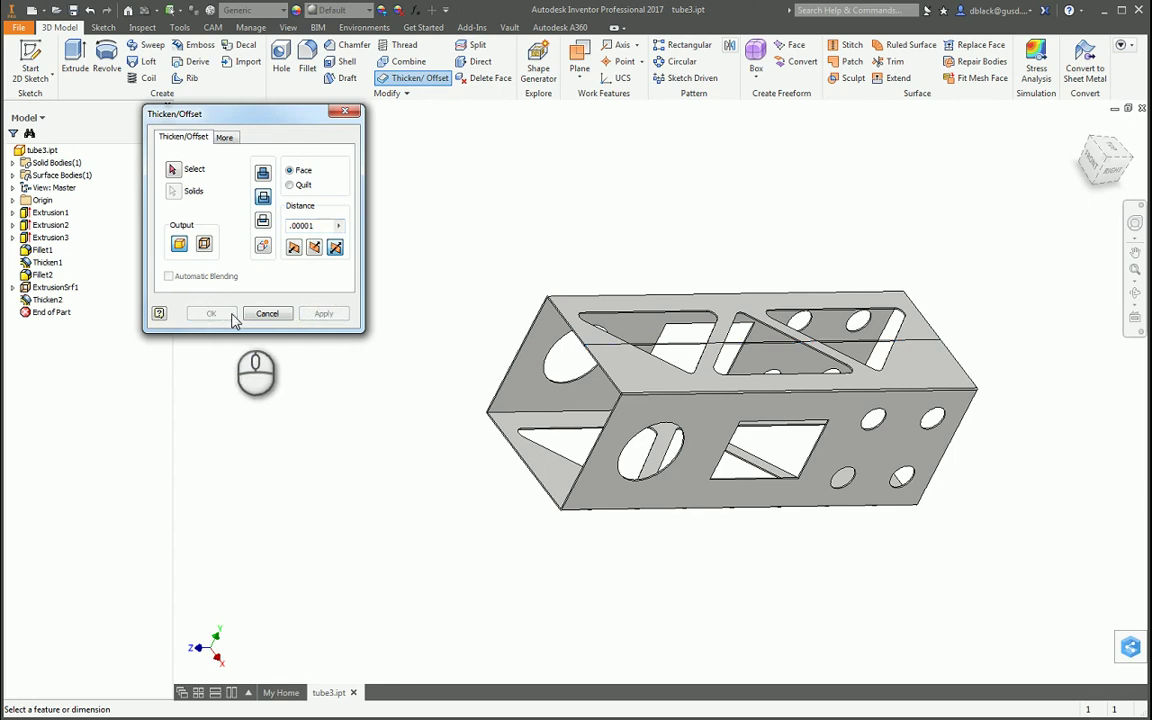
click(345, 113)
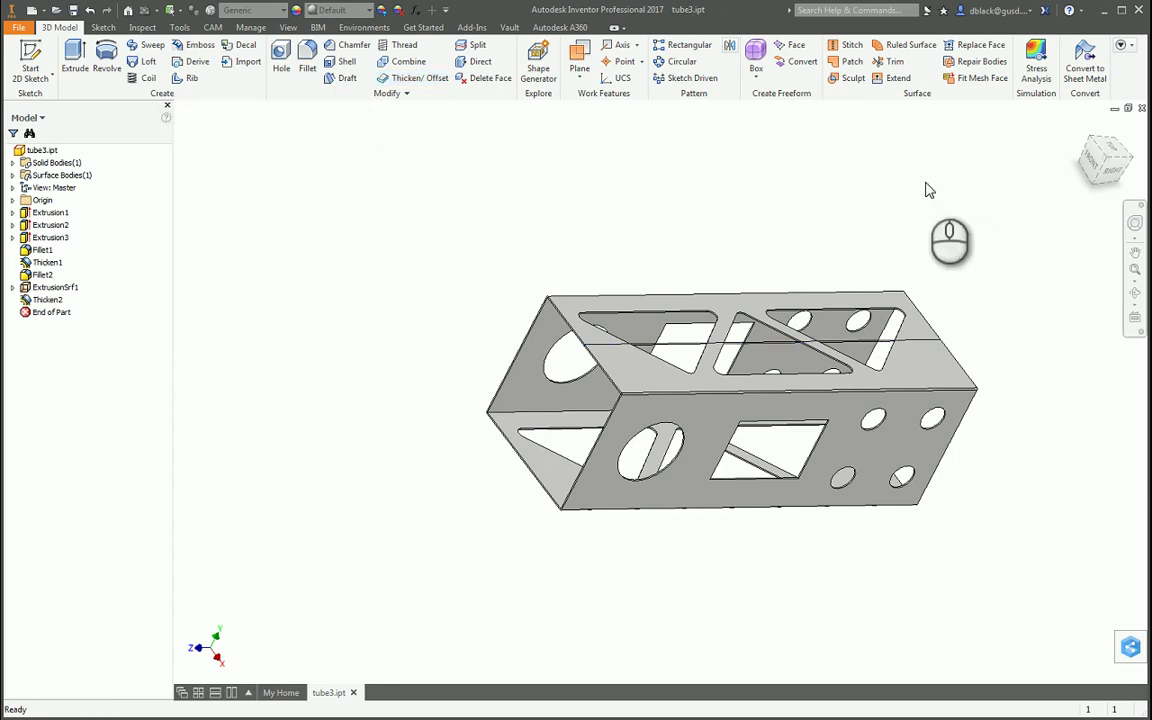
Examine the thin slit along the top face and the tube's wall and corner edges at the open end.
scroll(548, 314, up, 5)
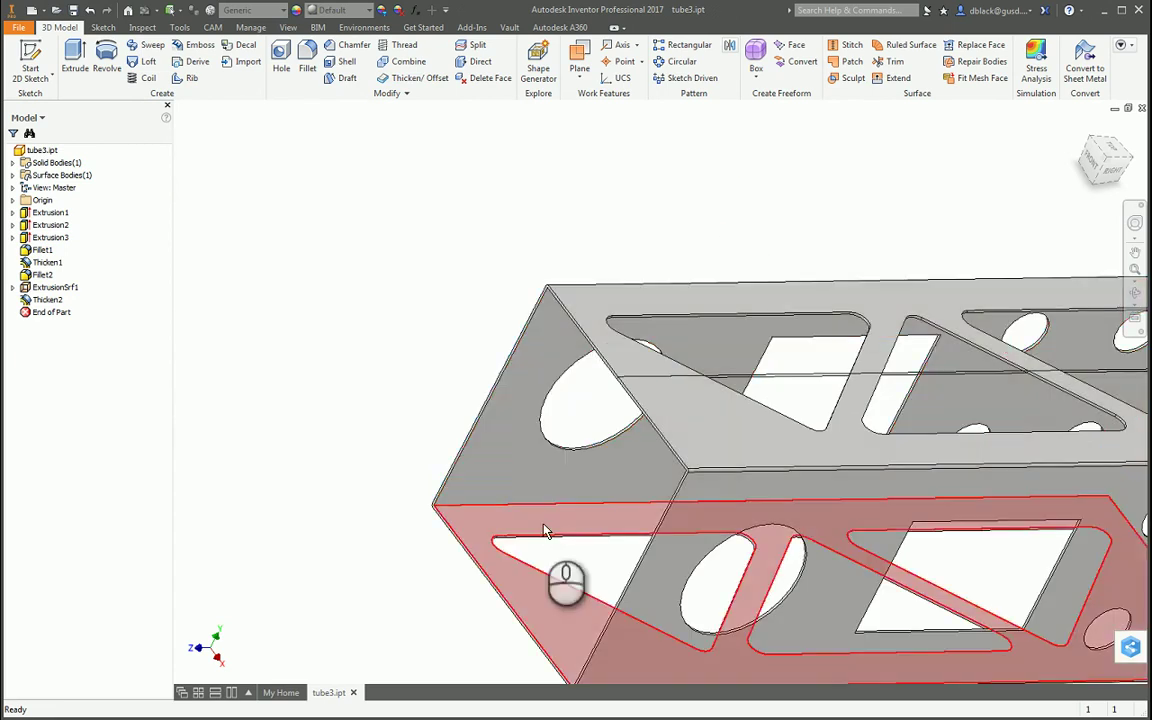
click(600, 227)
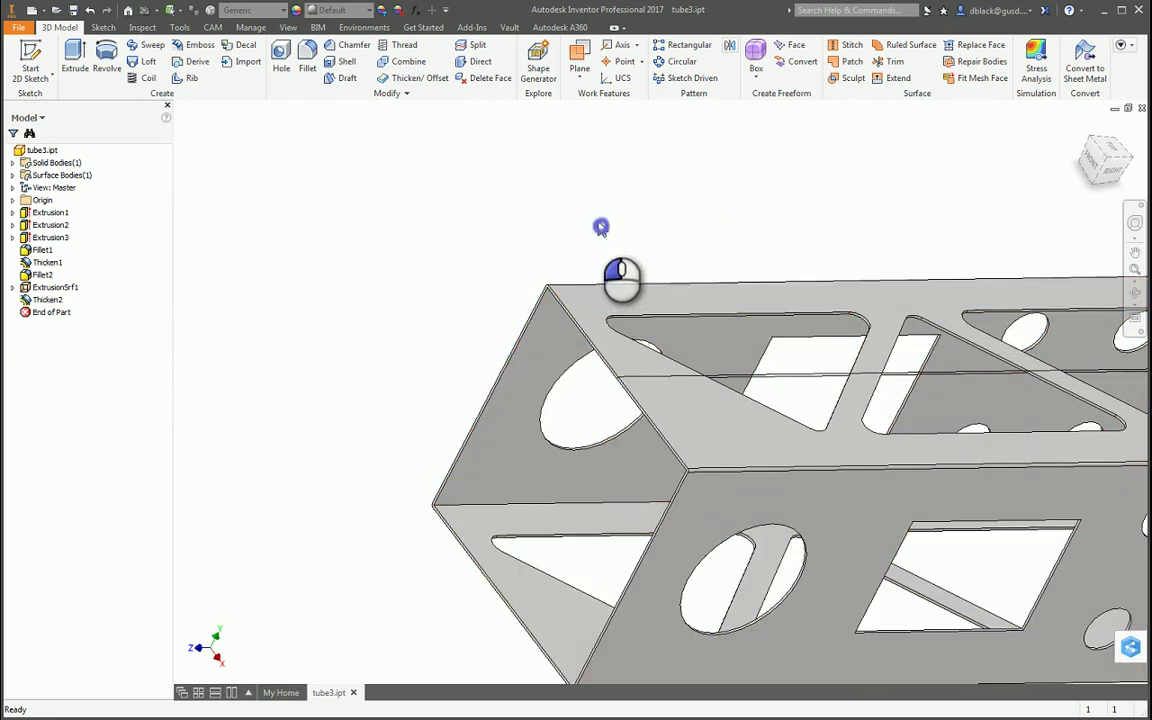
click(45, 262)
scroll(568, 244, up, 5)
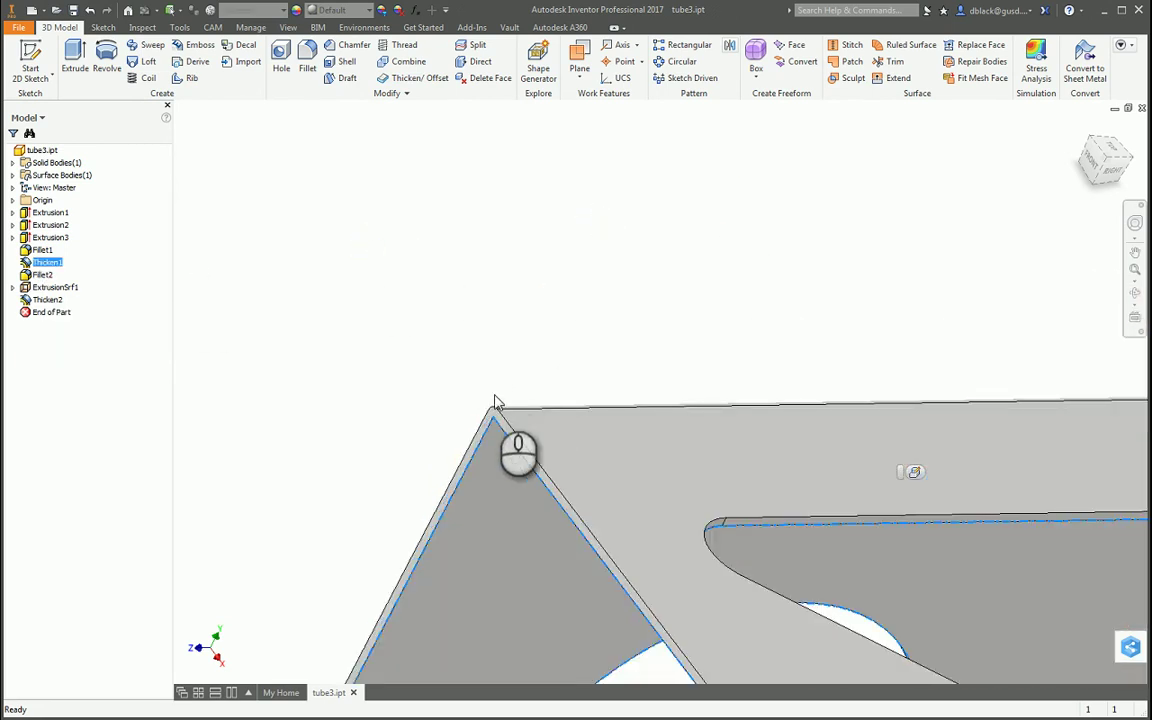
scroll(462, 240, down, 5)
click(660, 214)
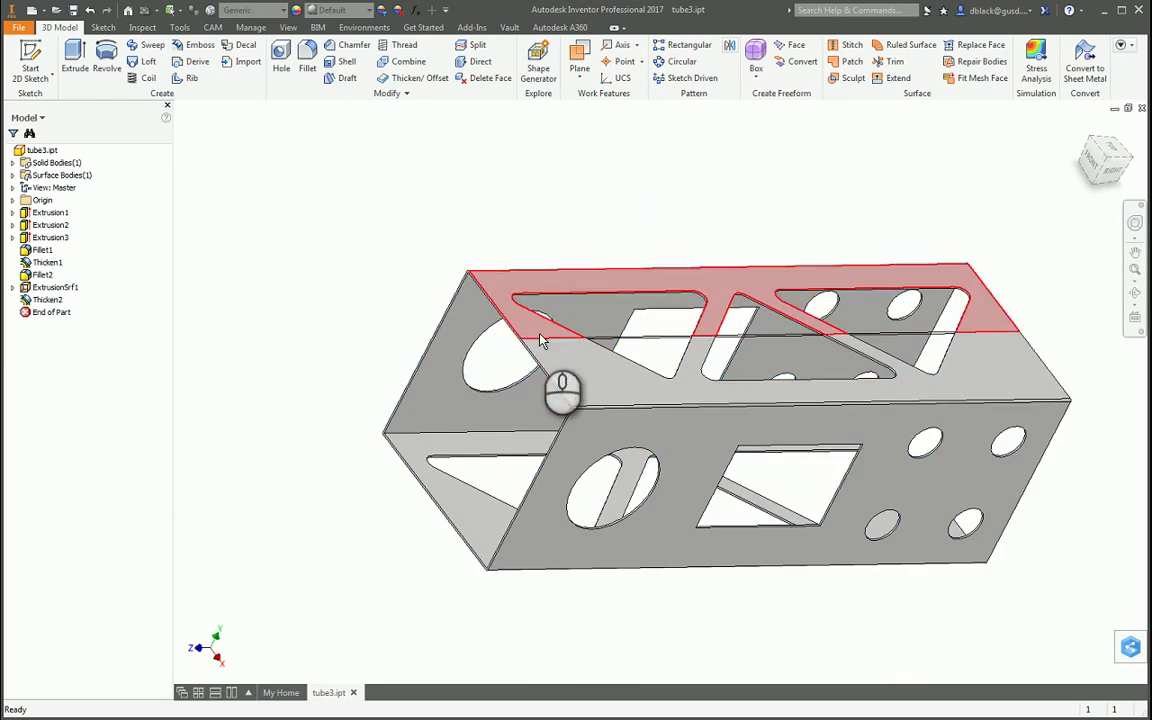
scroll(990, 319, up, 3)
scroll(990, 319, down, 3)
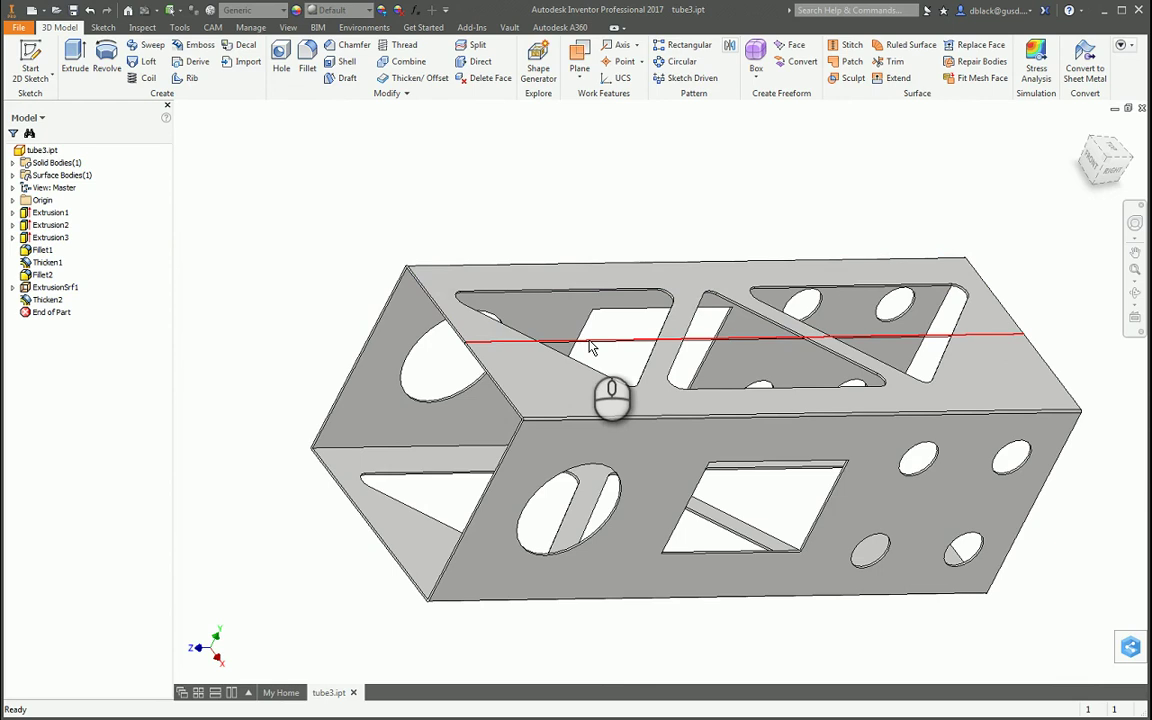
click(609, 197)
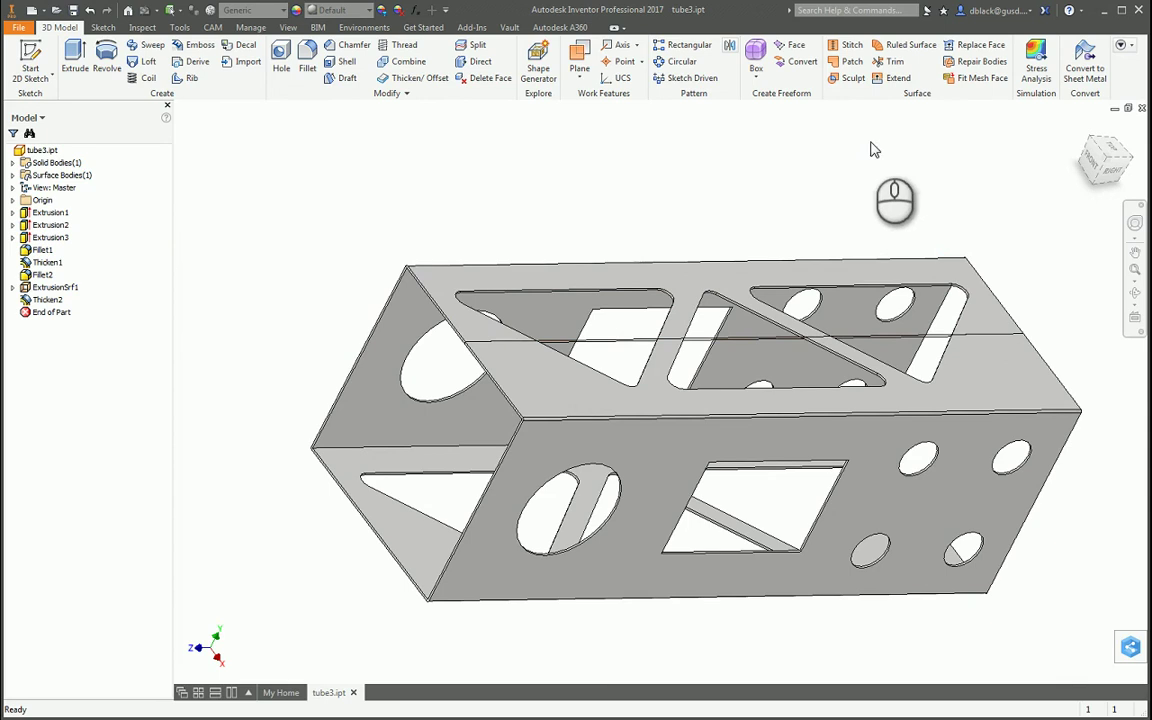
Convert the part to sheet metal and open its Default sheet metal rule for editing.
click(1096, 56)
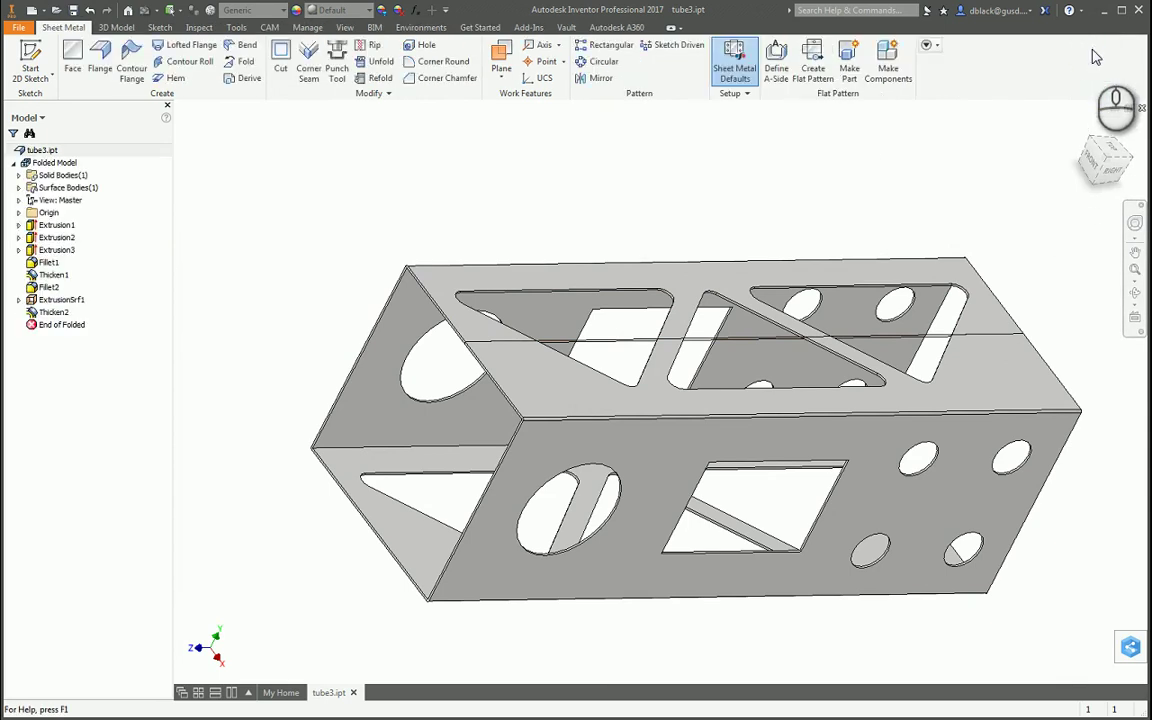
click(735, 54)
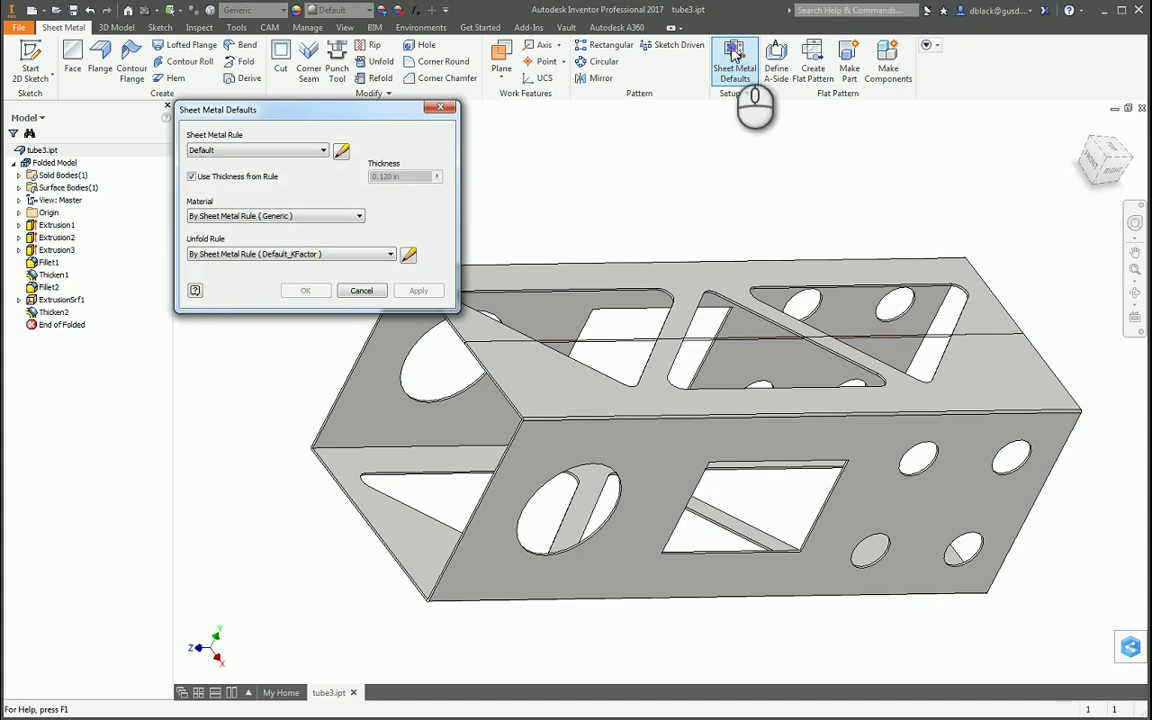
click(341, 151)
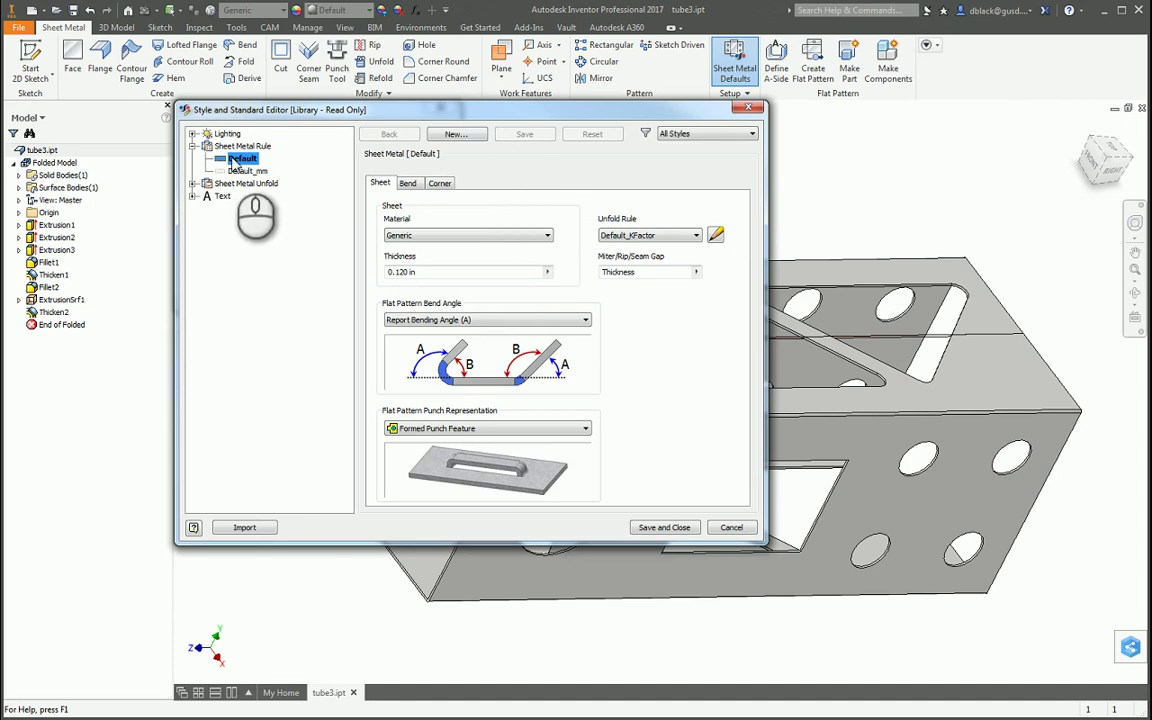
Create a sheet metal rule named ModK based on the Default rule and make it the active rule.
click(454, 134)
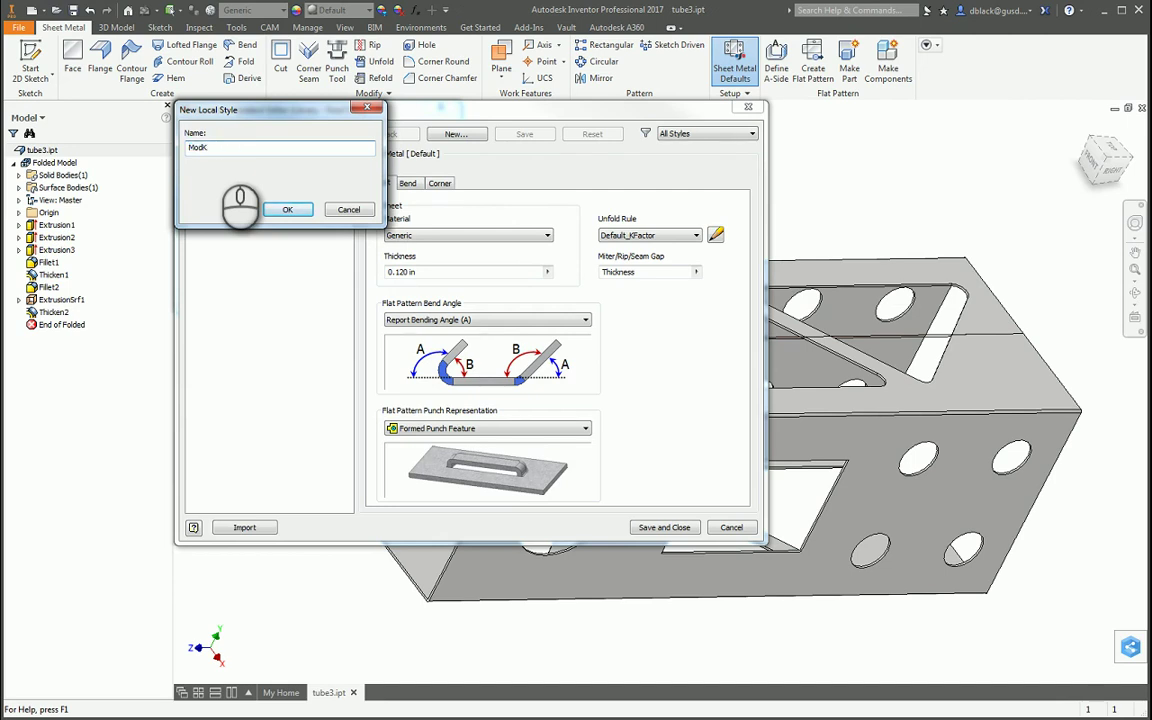
drag(268, 110, 285, 118)
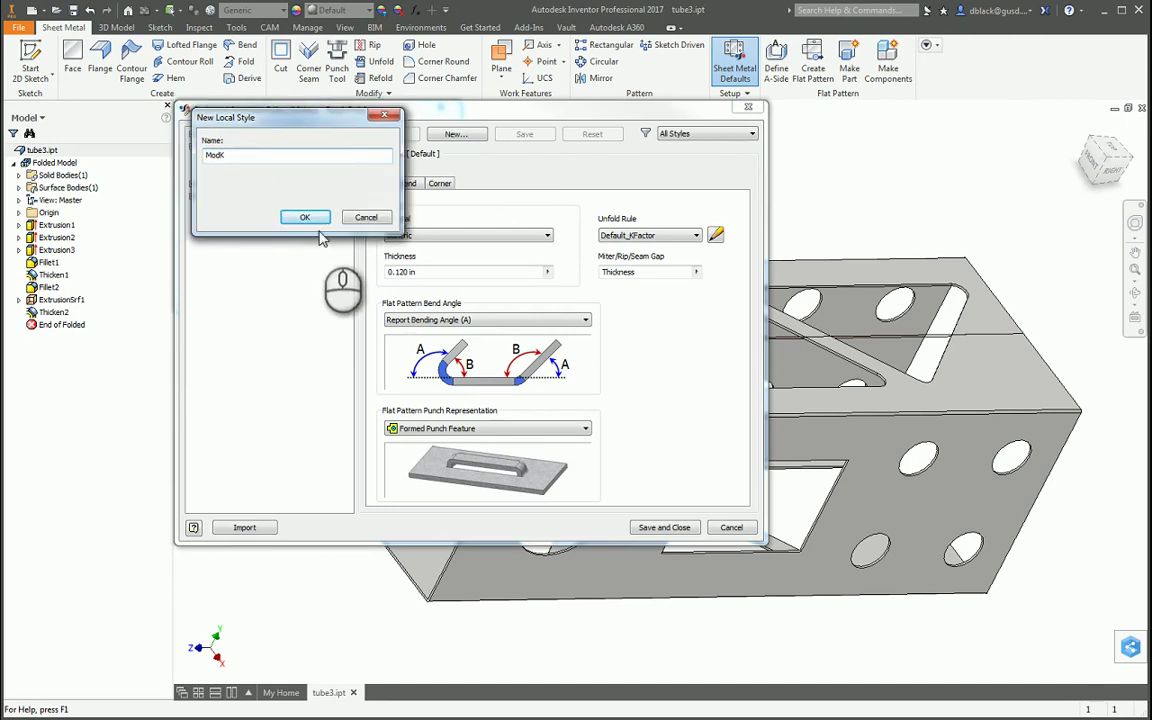
click(304, 218)
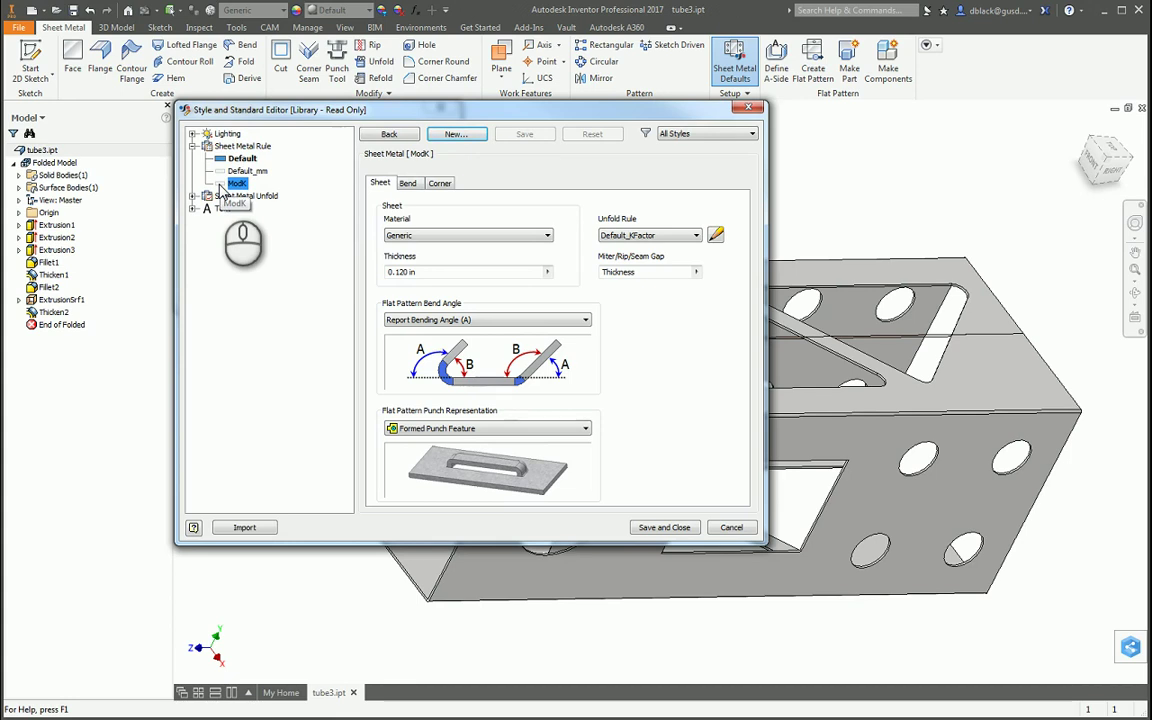
double_click(221, 185)
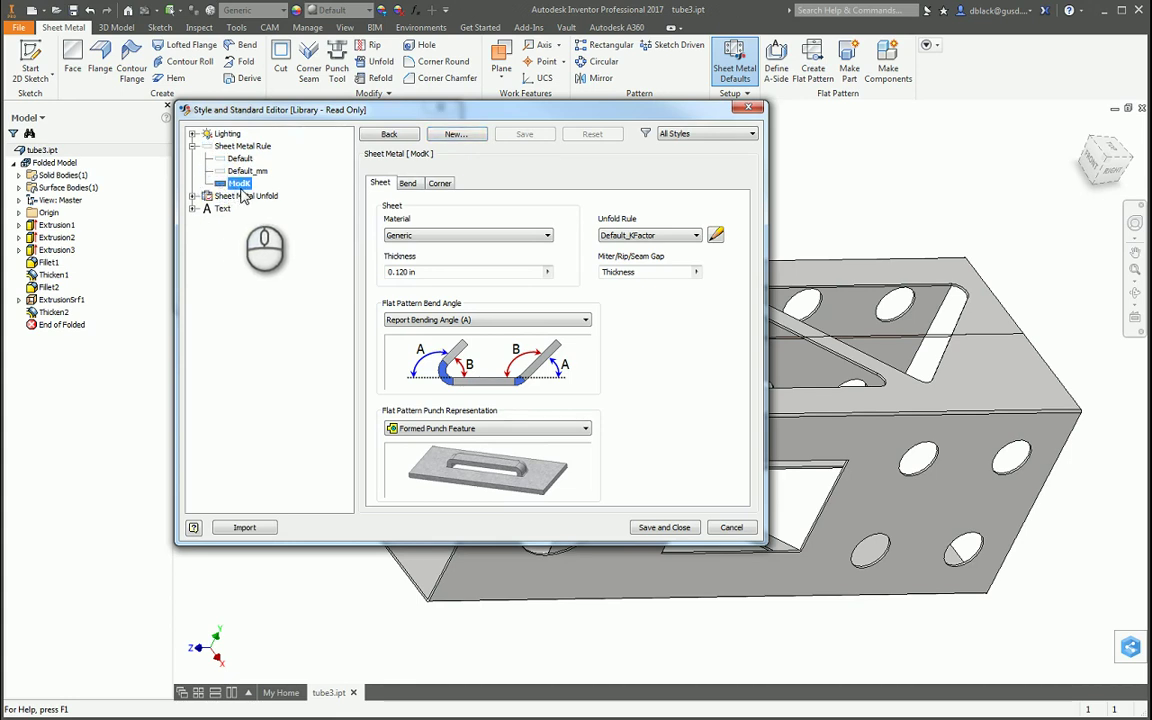
Create an unfold rule named ModK based on Default_KFactor and make it the active unfold rule.
click(192, 196)
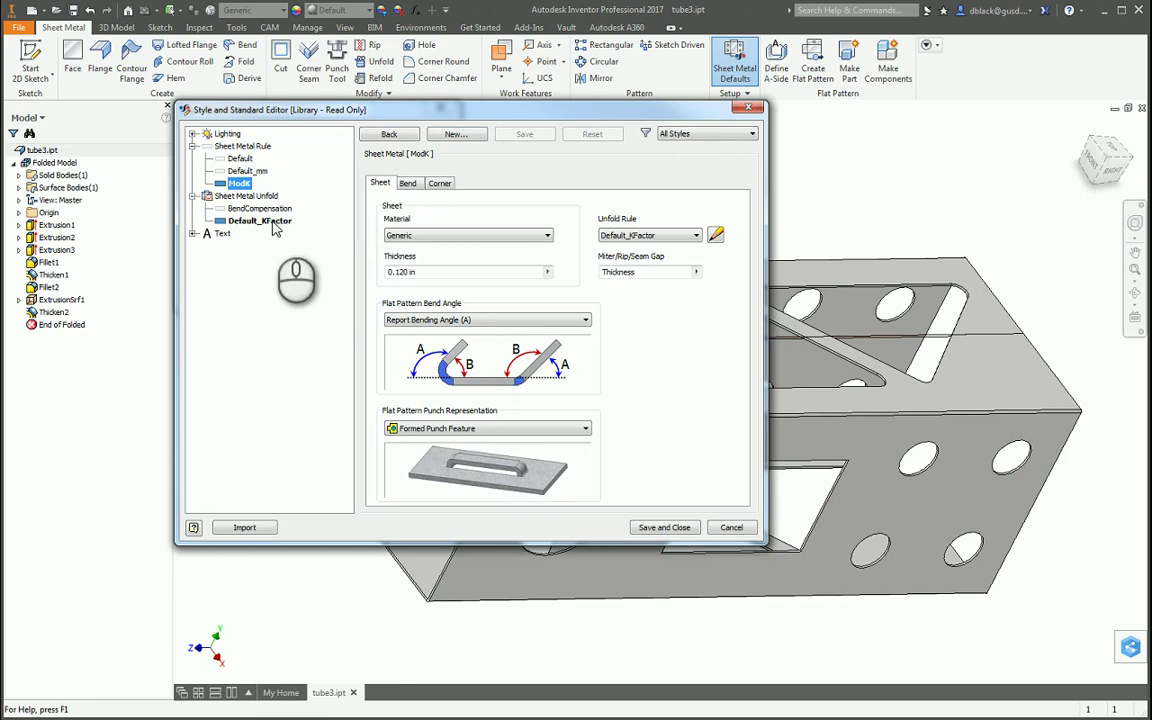
click(276, 229)
click(284, 221)
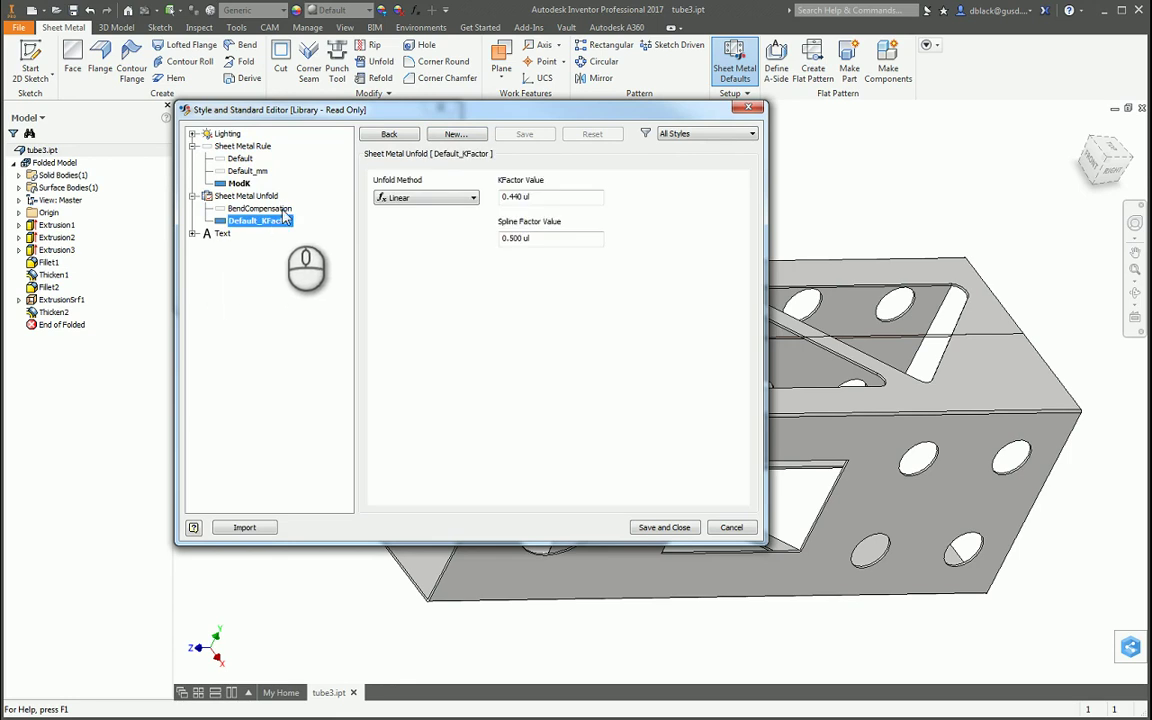
click(464, 137)
drag(351, 122, 491, 116)
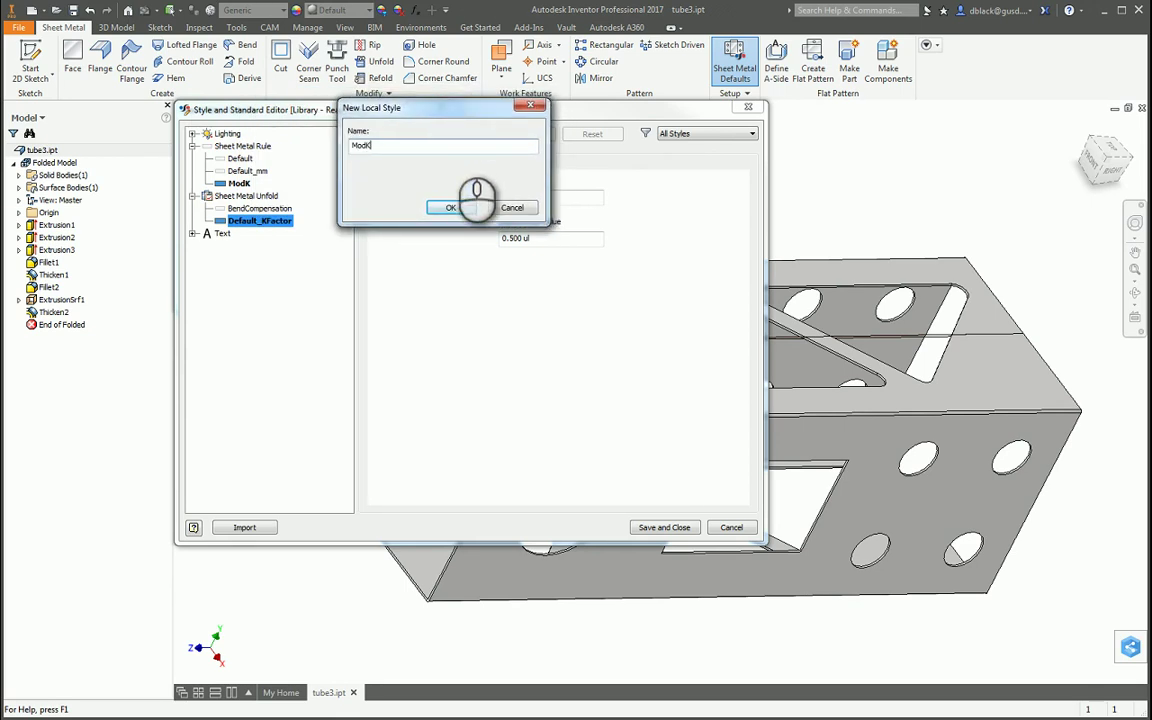
click(449, 208)
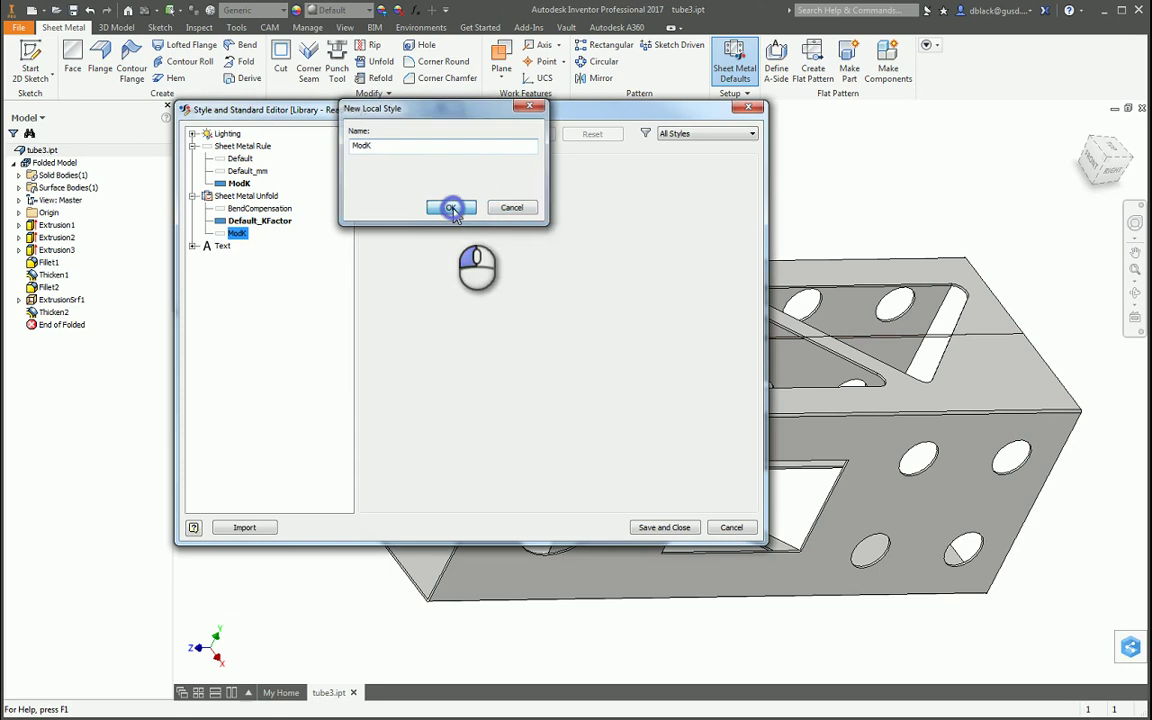
click(220, 234)
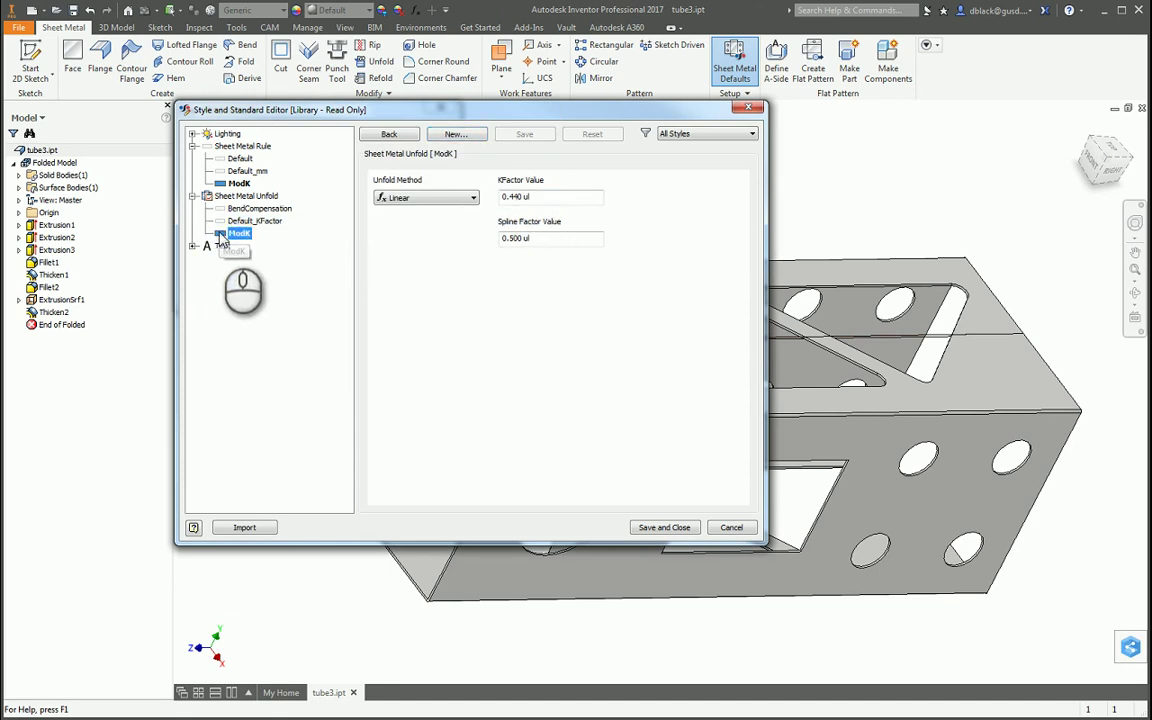
Set the KFactor value of the ModK unfold rule to 0 and save the rule.
click(562, 197)
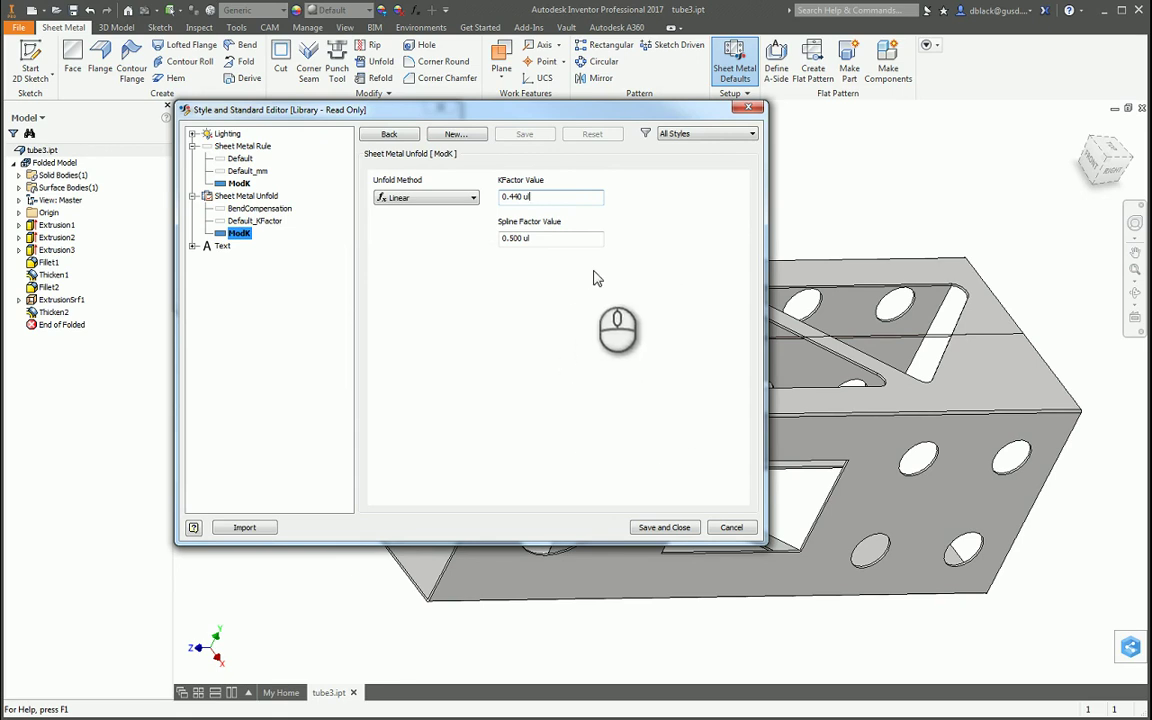
click(581, 298)
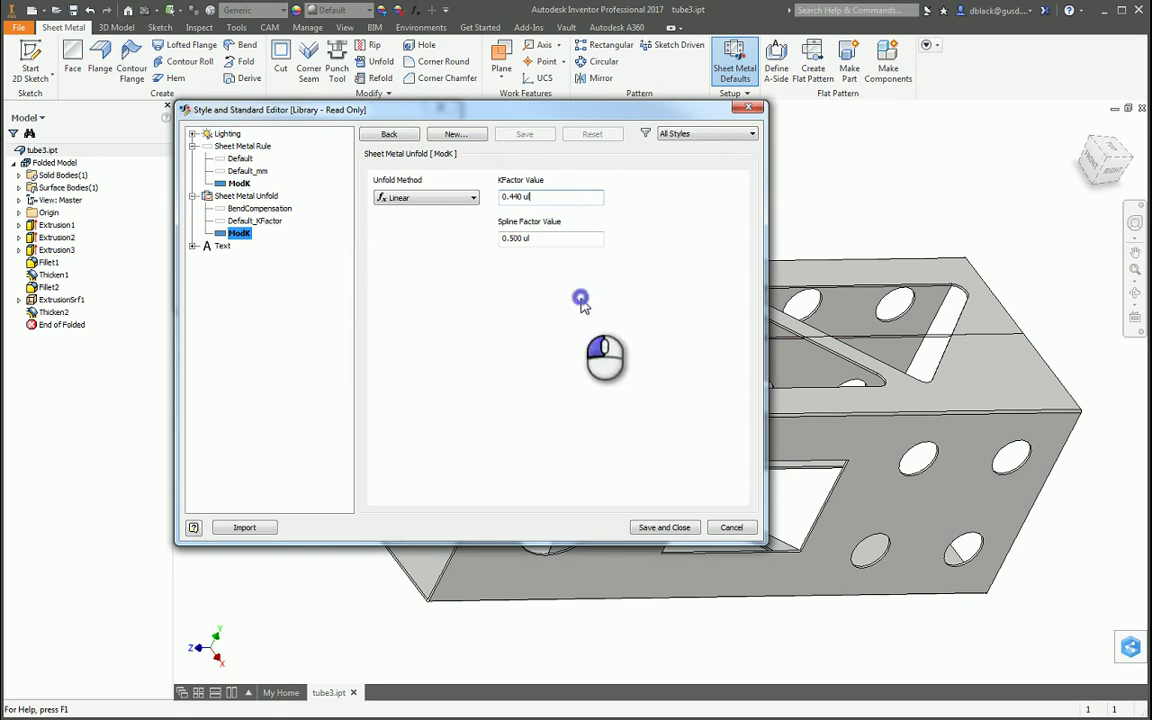
click(532, 312)
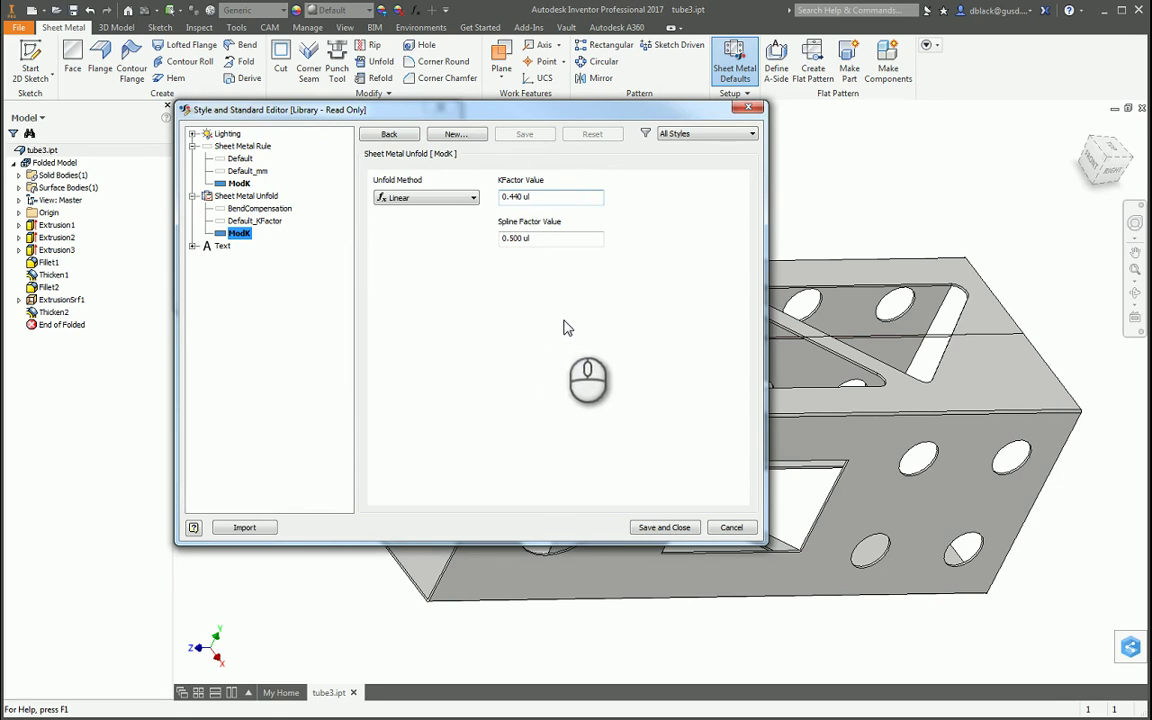
click(585, 197)
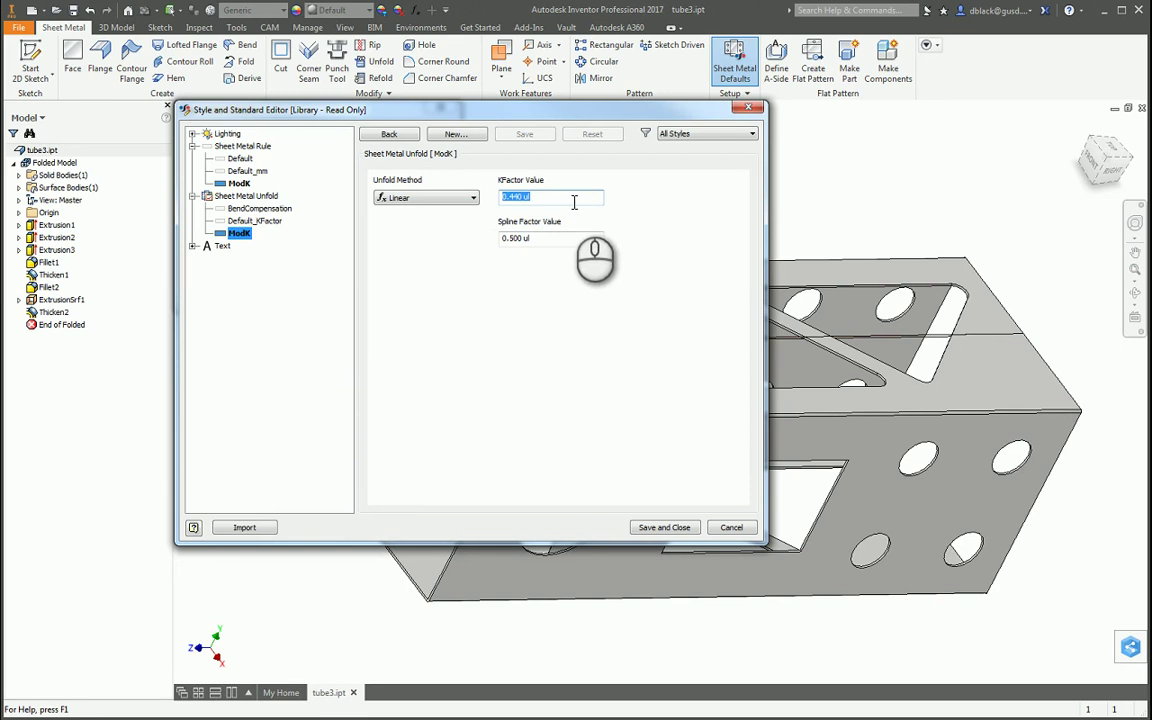
click(477, 322)
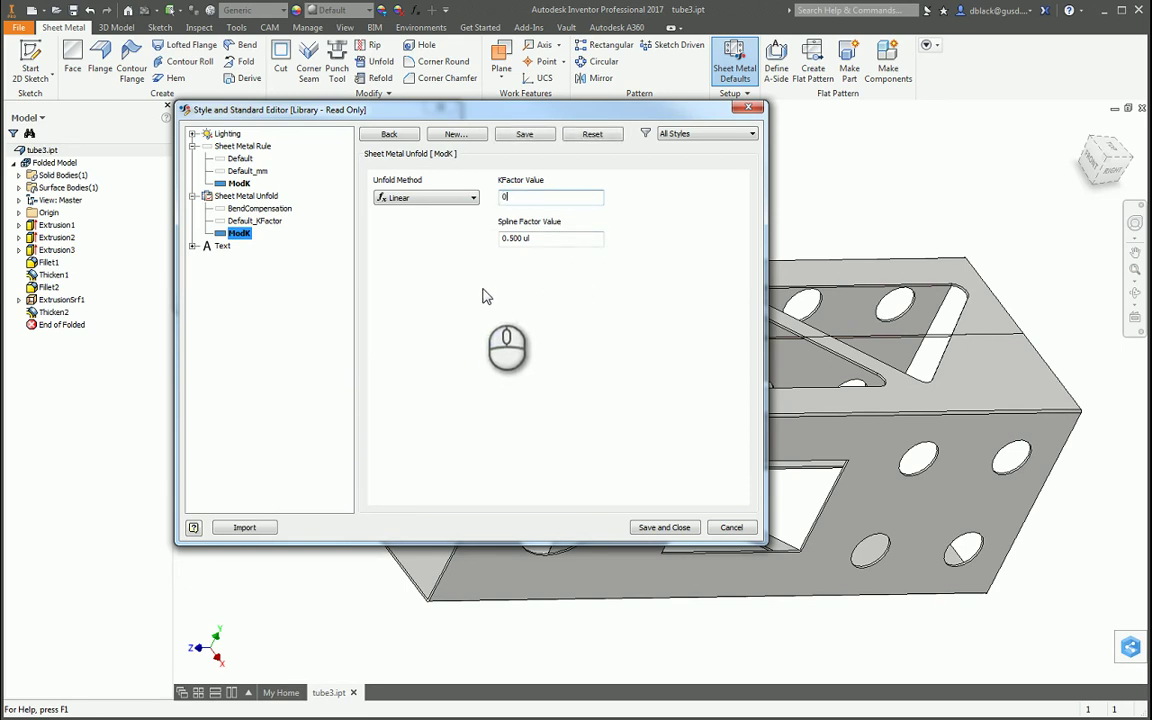
click(530, 135)
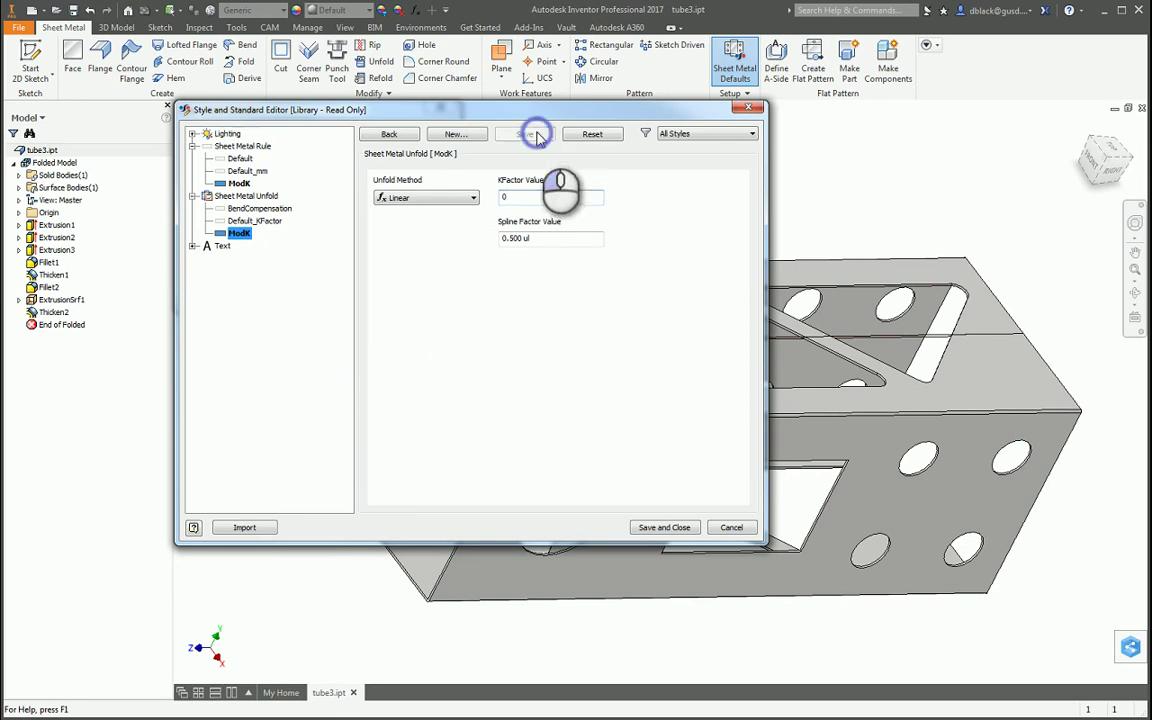
Assign the ModK unfold rule to the ModK sheet metal rule.
click(239, 183)
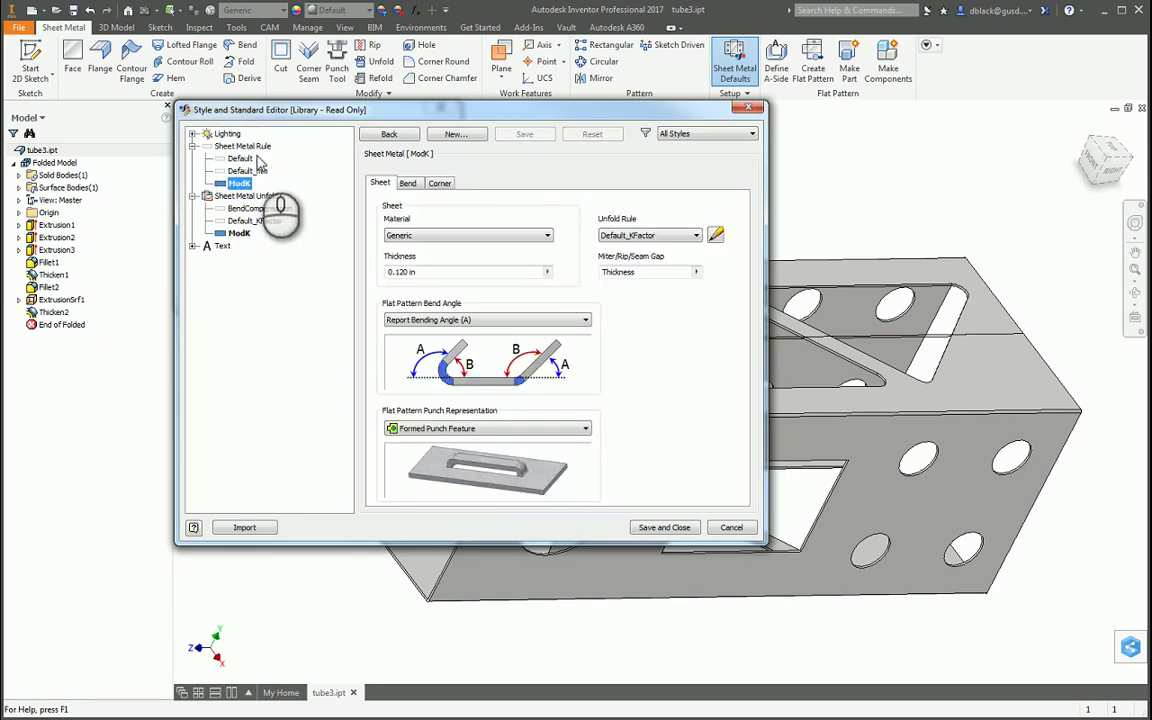
click(694, 235)
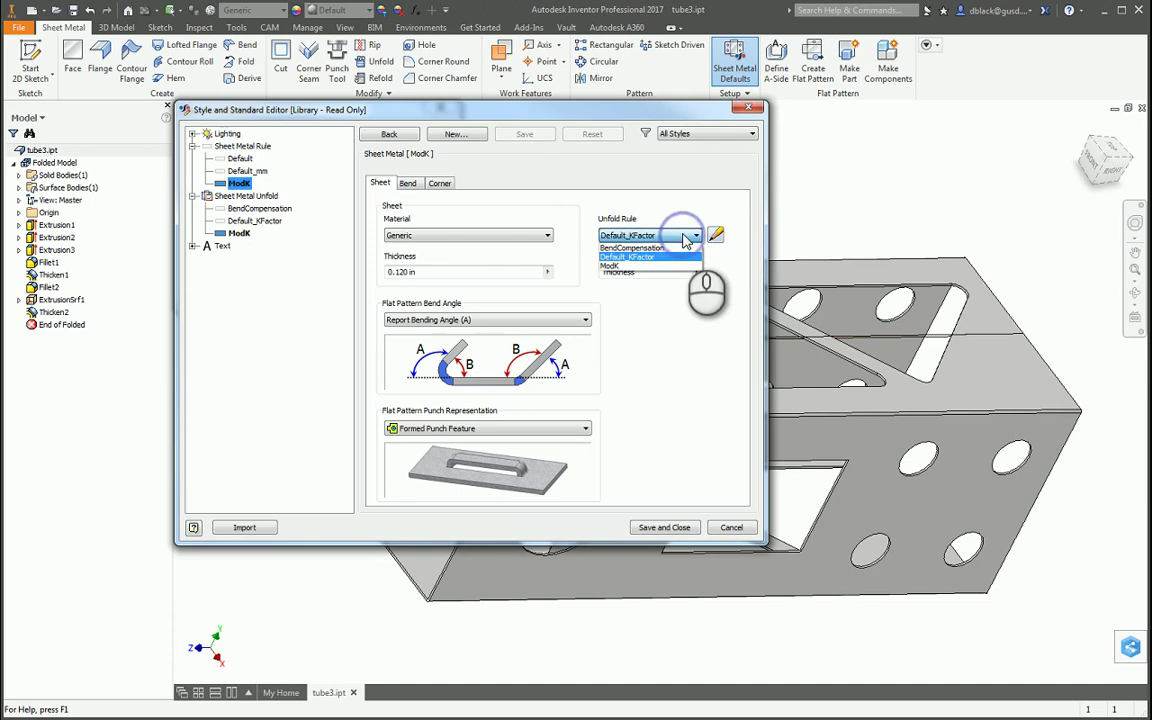
click(626, 267)
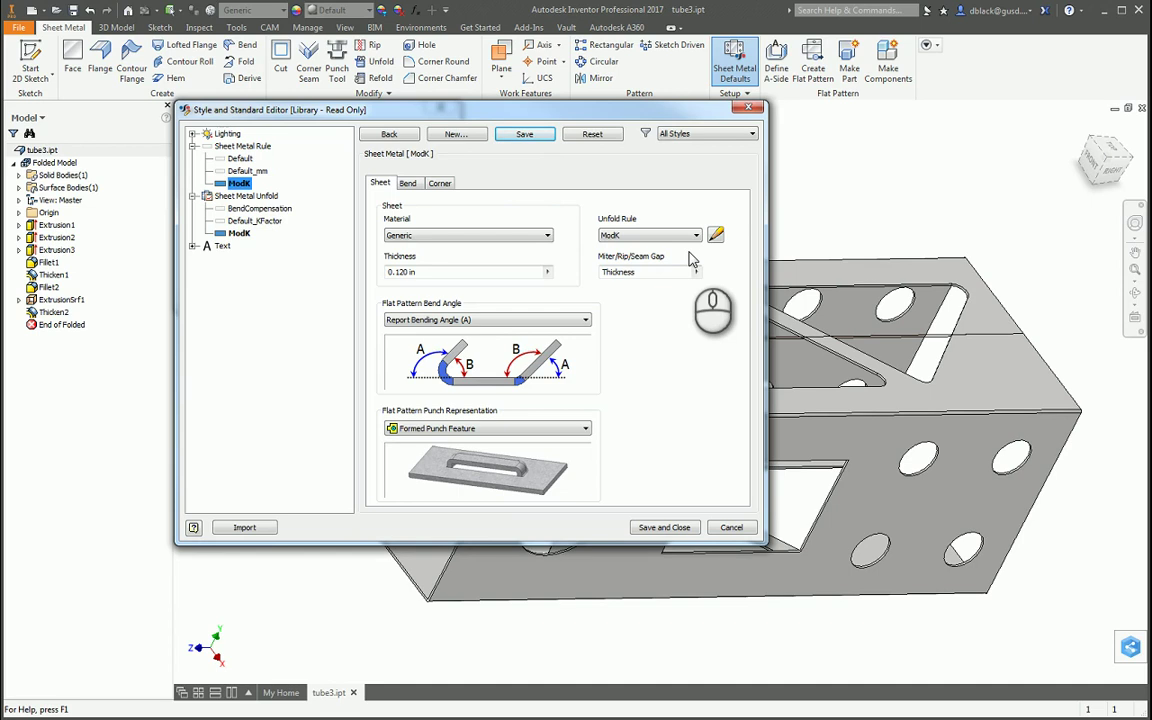
Set the ModK sheet metal rule's material to Aluminum 6061 and its thickness to .01 in.
click(478, 235)
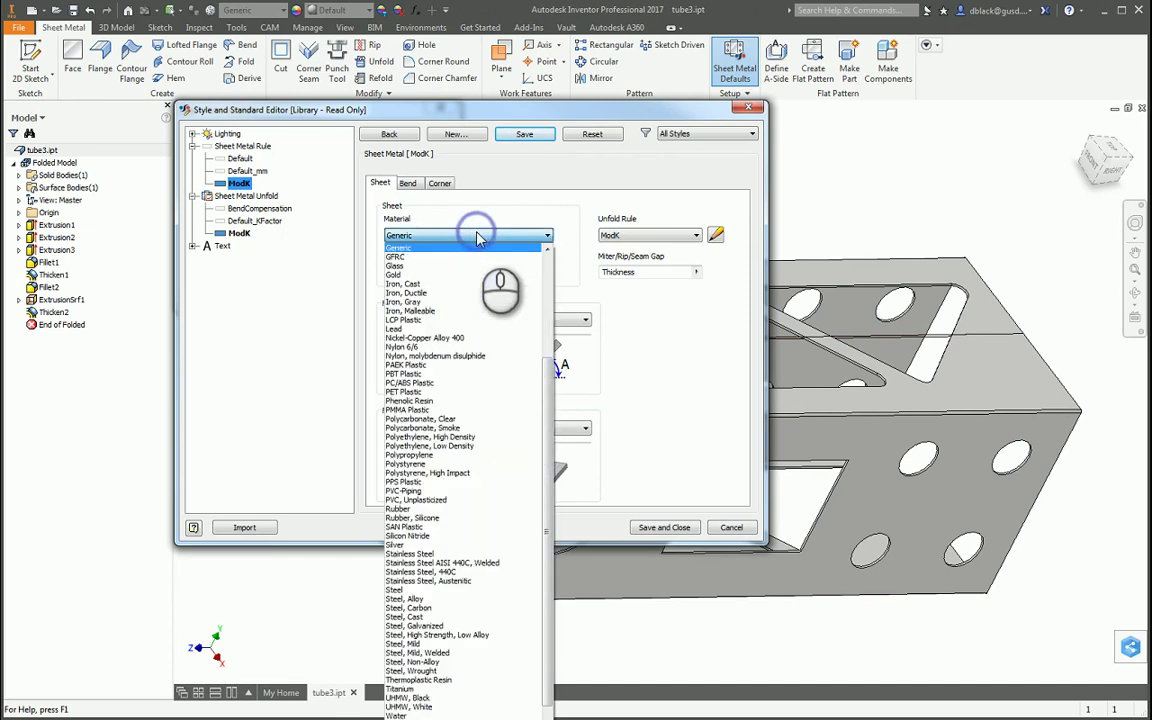
drag(548, 372, 391, 275)
click(467, 276)
click(507, 272)
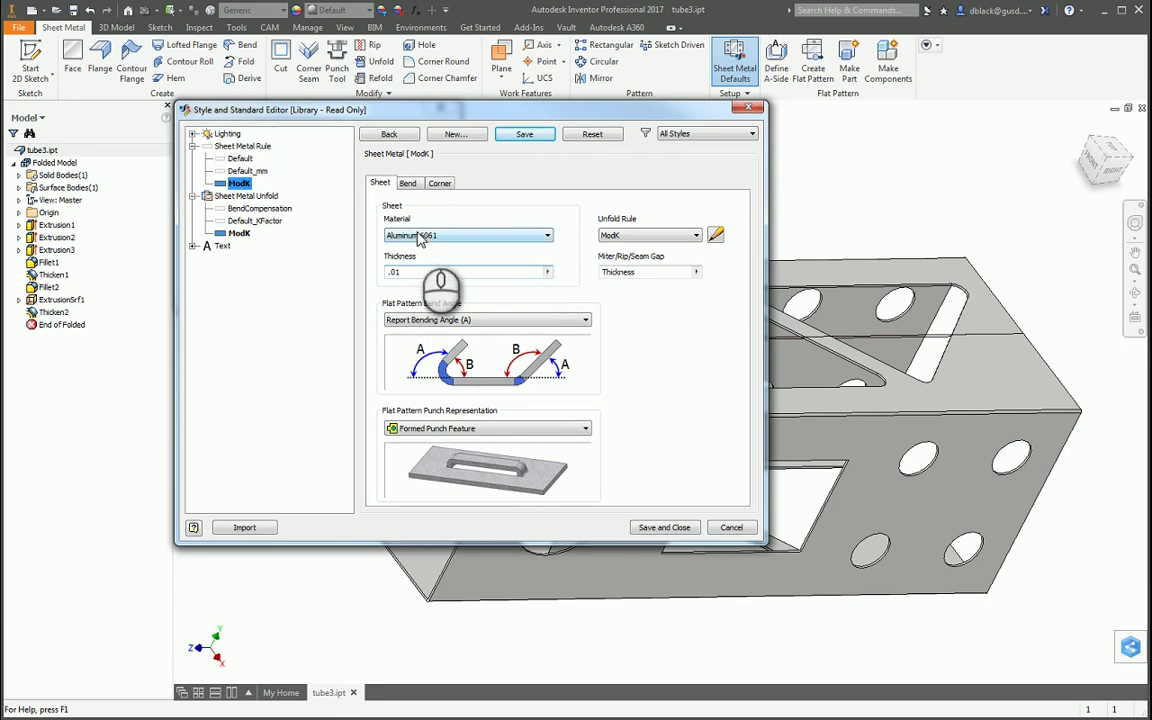
Save the edits to the ModK sheet metal rule and bring up the ModK unfold rule's settings.
click(228, 183)
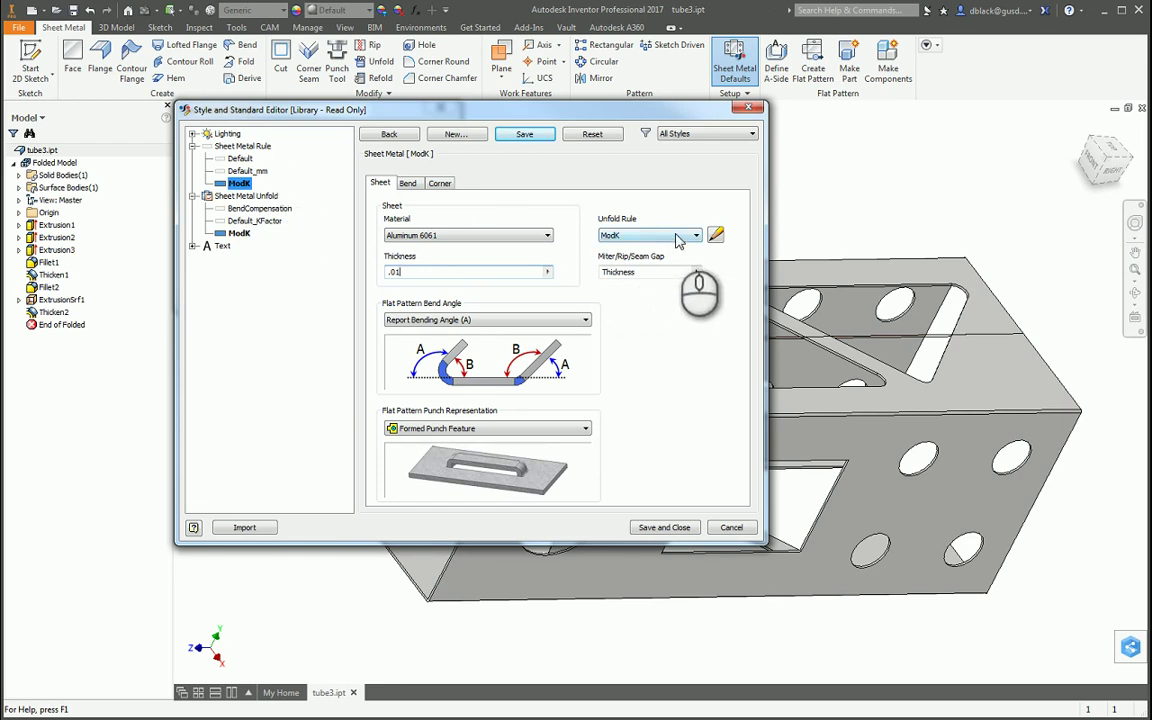
click(239, 233)
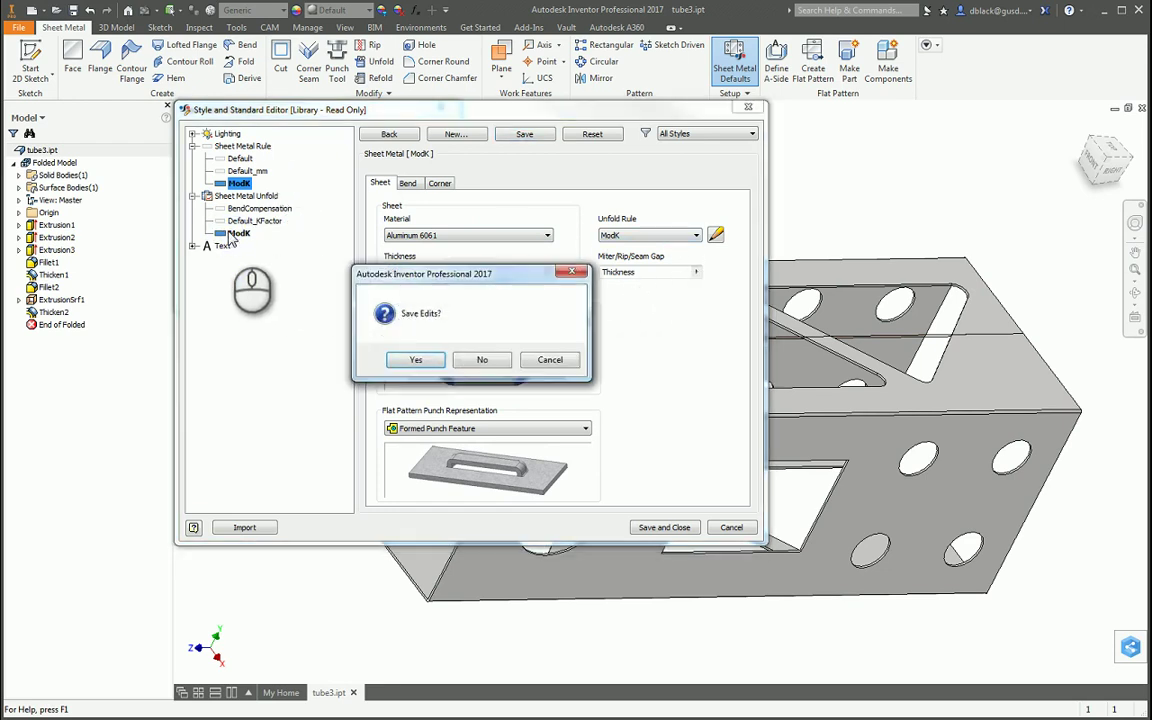
drag(415, 278, 478, 265)
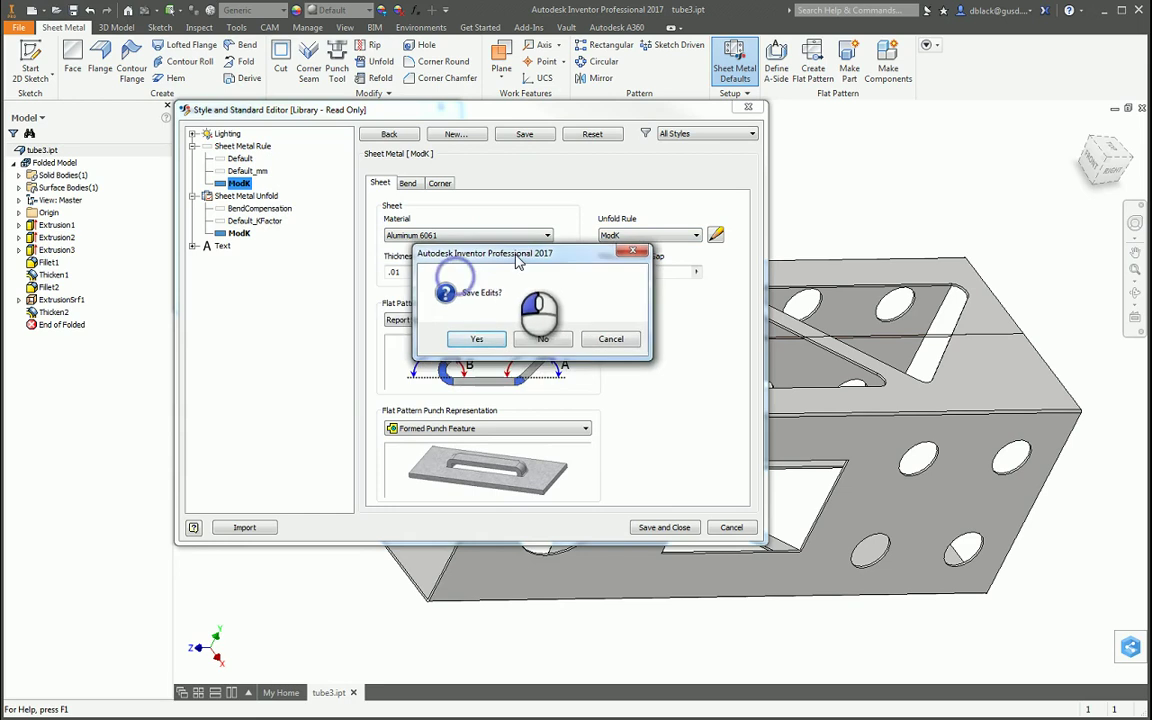
click(478, 338)
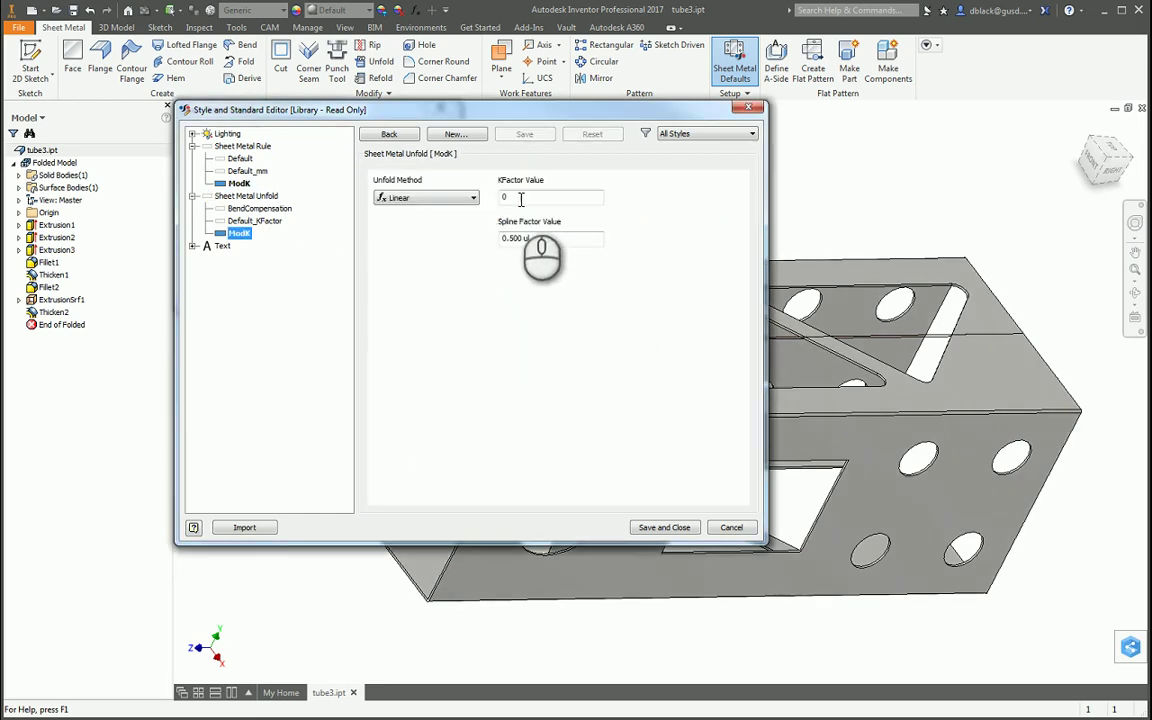
Save and close the ModK unfold rule's styles and dismiss the sheet metal defaults.
click(528, 198)
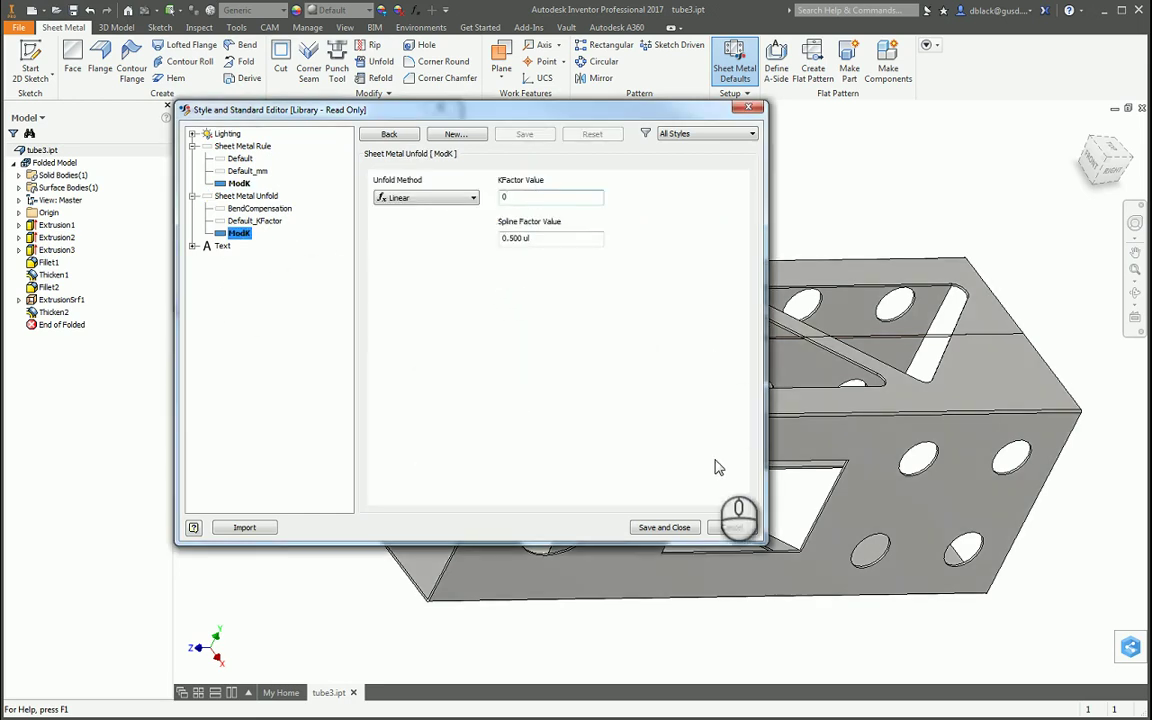
click(668, 528)
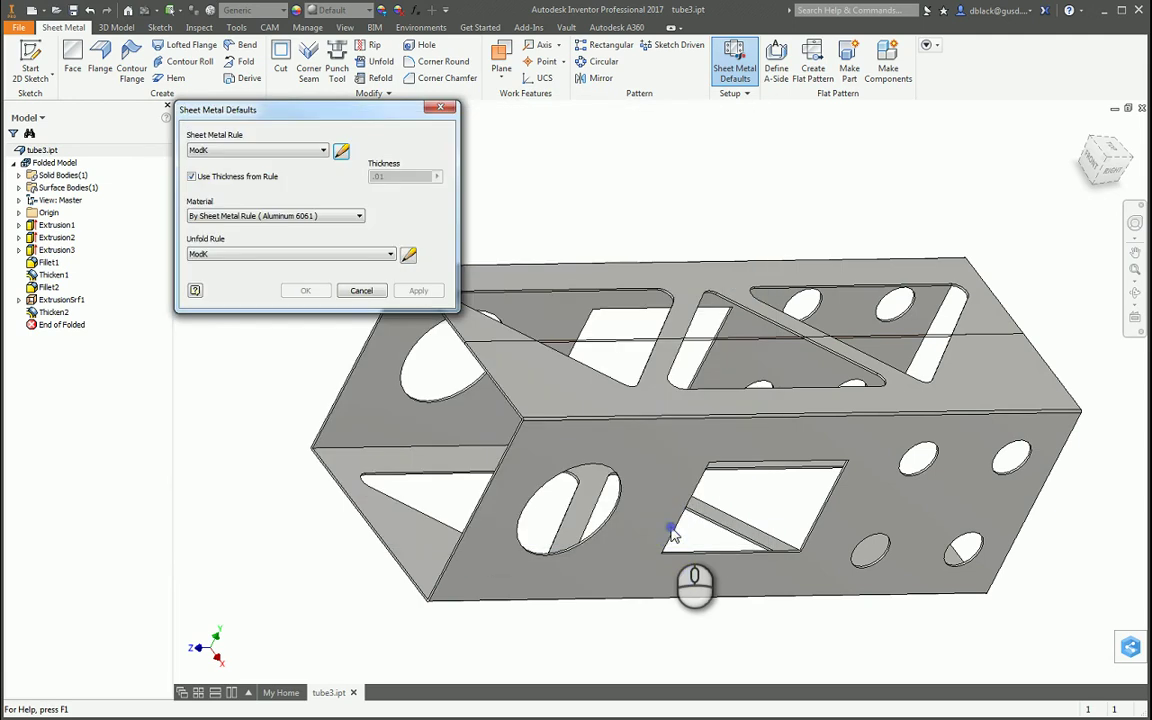
click(440, 109)
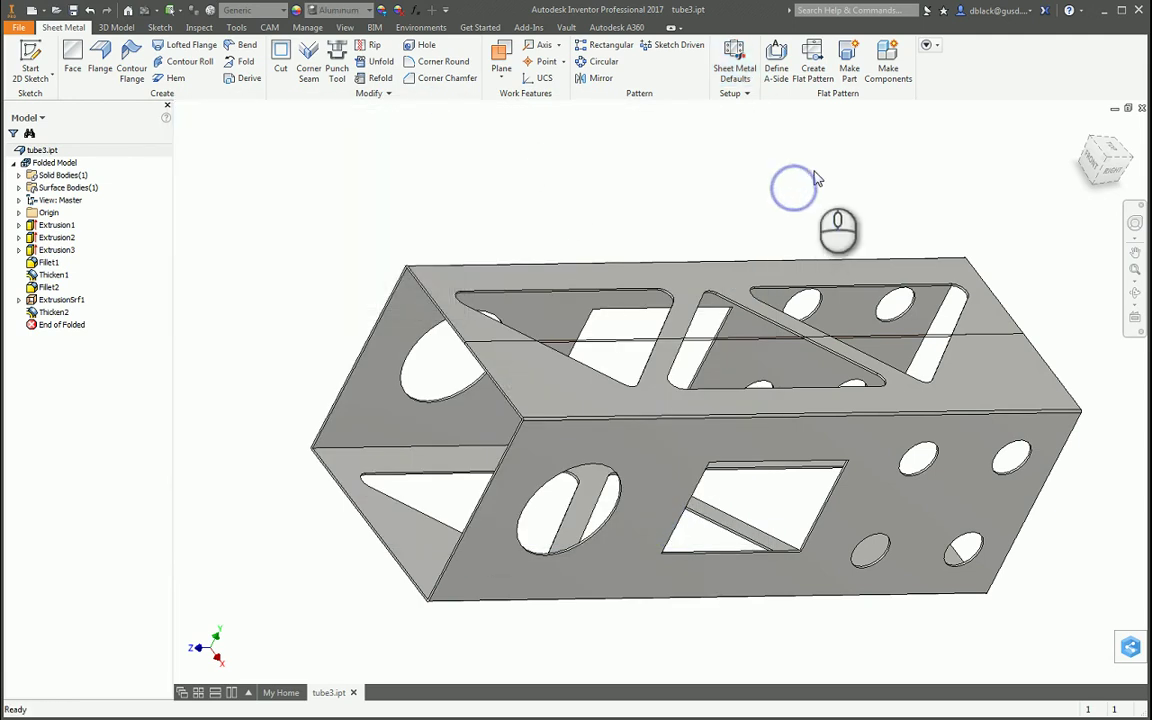
Create the flat pattern of the slit square tube.
click(809, 172)
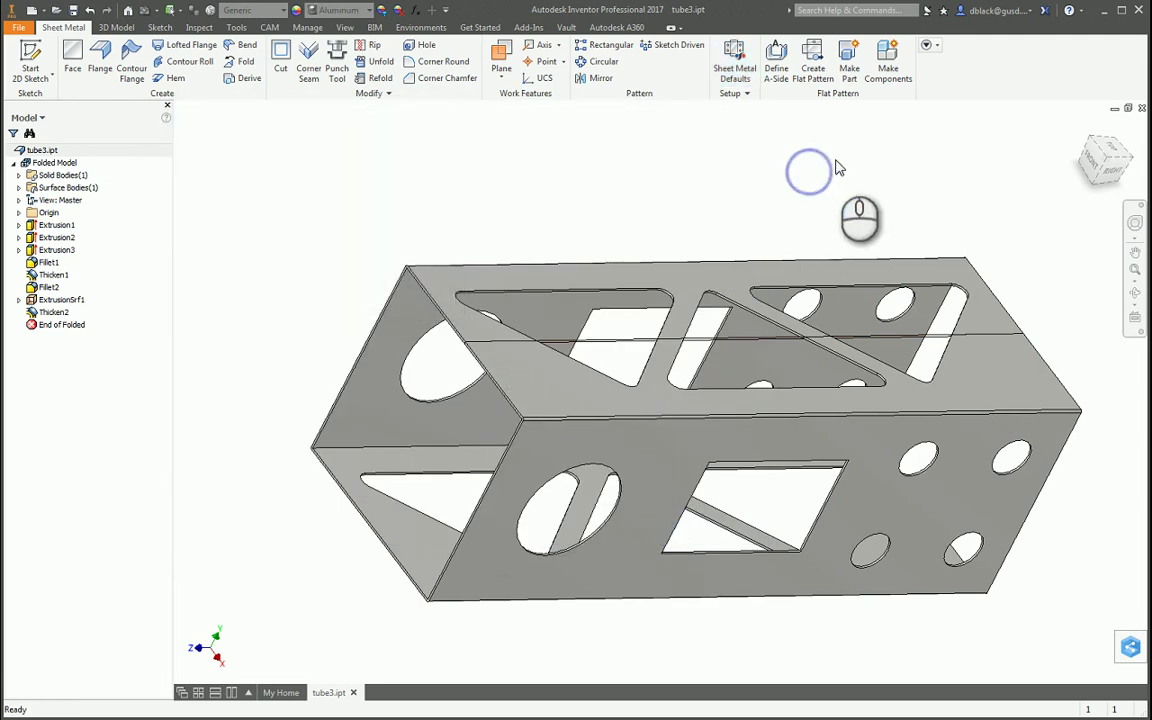
click(812, 62)
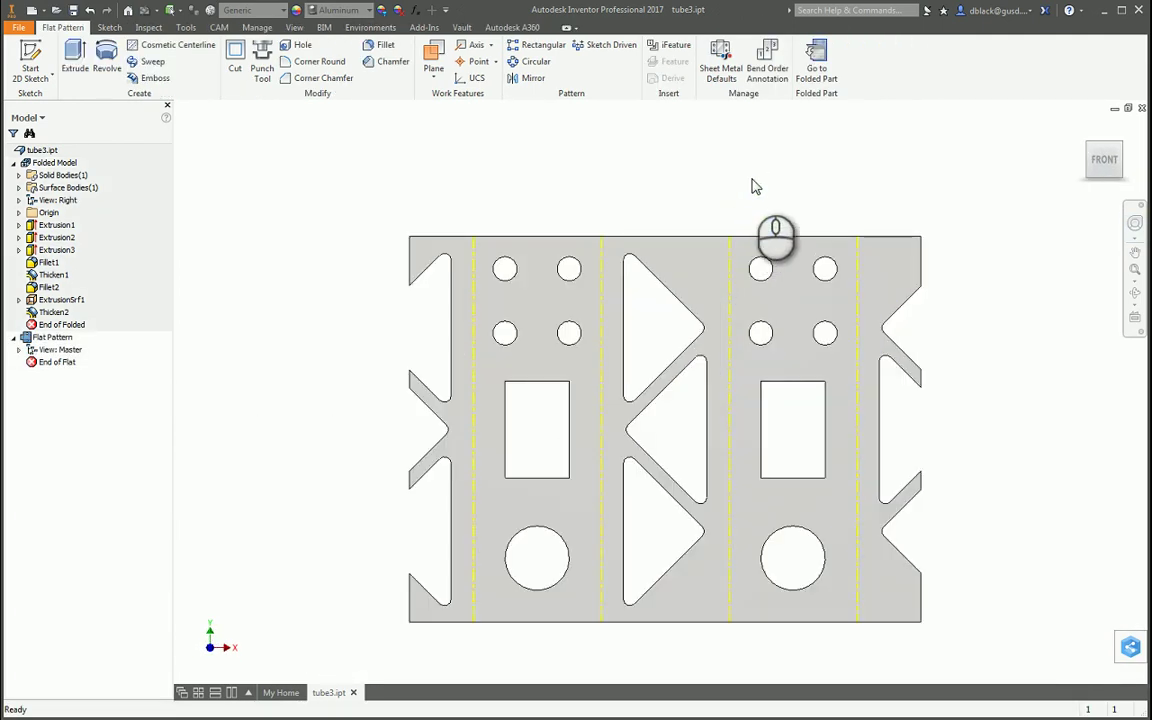
click(759, 177)
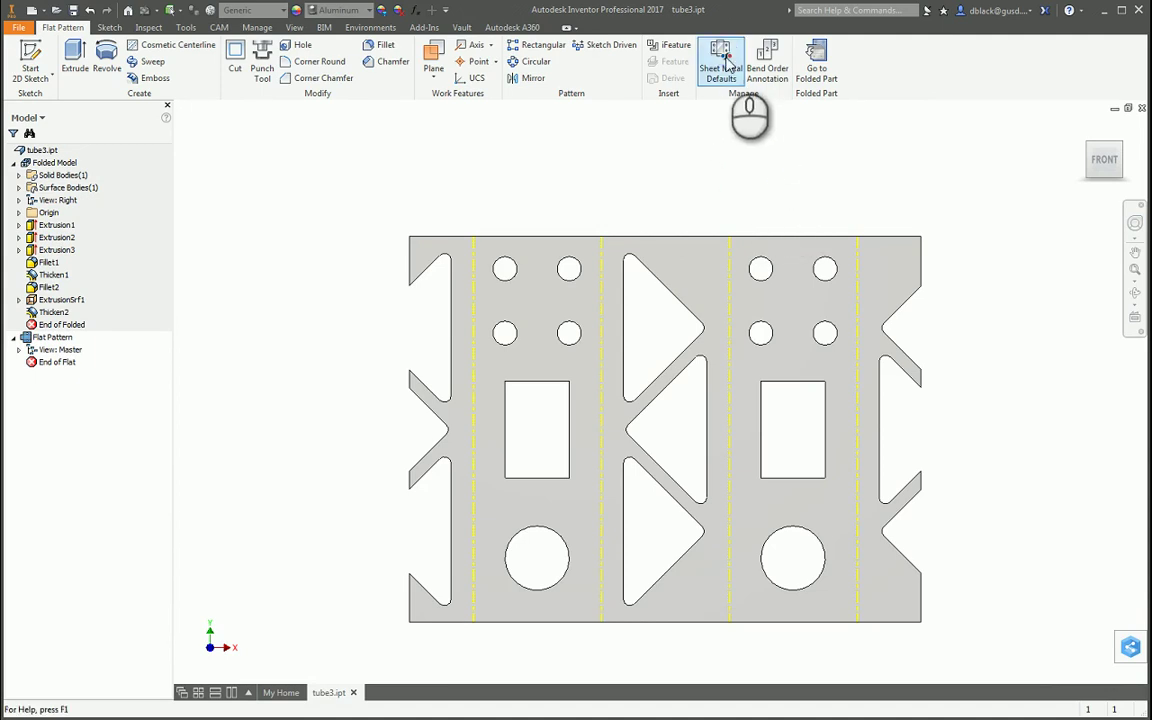
Check the KFactor value of the ModK unfold rule from the sheet metal defaults, discarding any style edits.
click(724, 58)
click(341, 150)
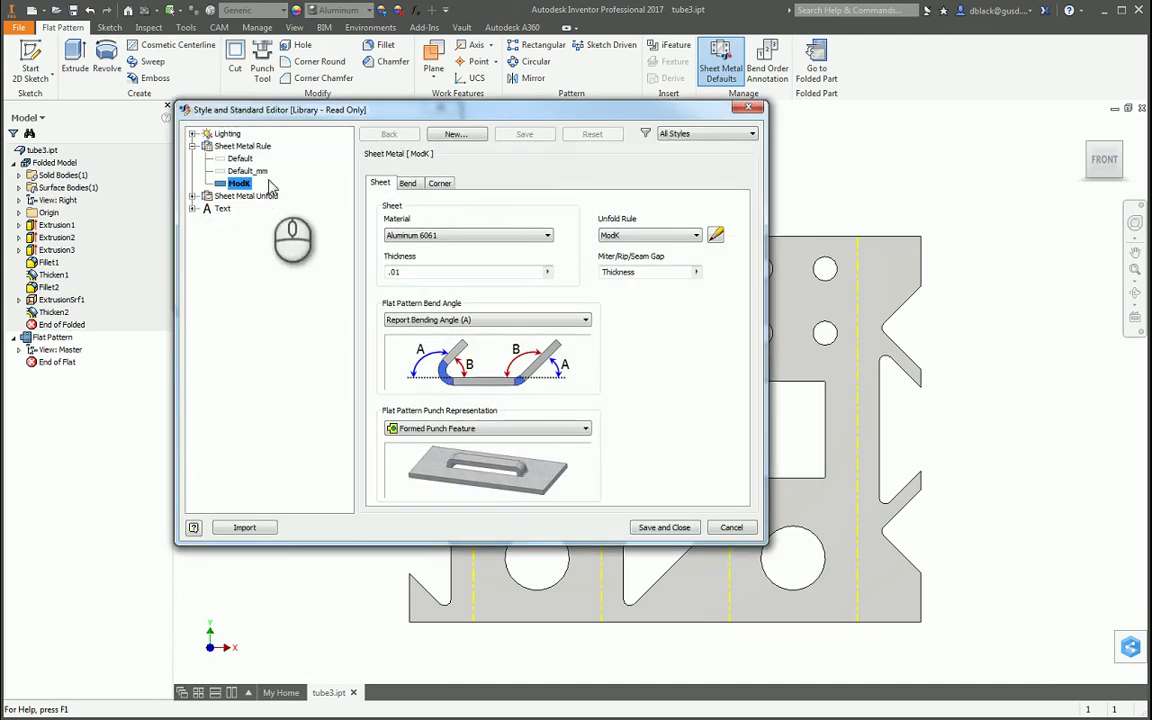
click(193, 196)
click(238, 232)
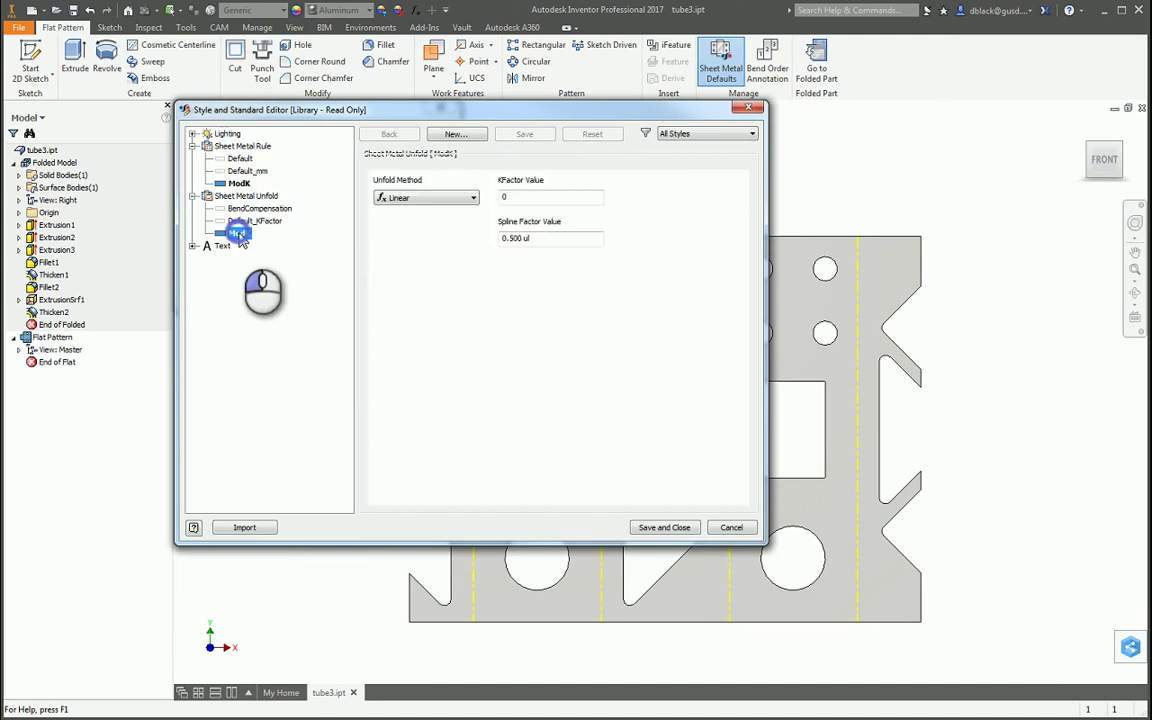
click(555, 198)
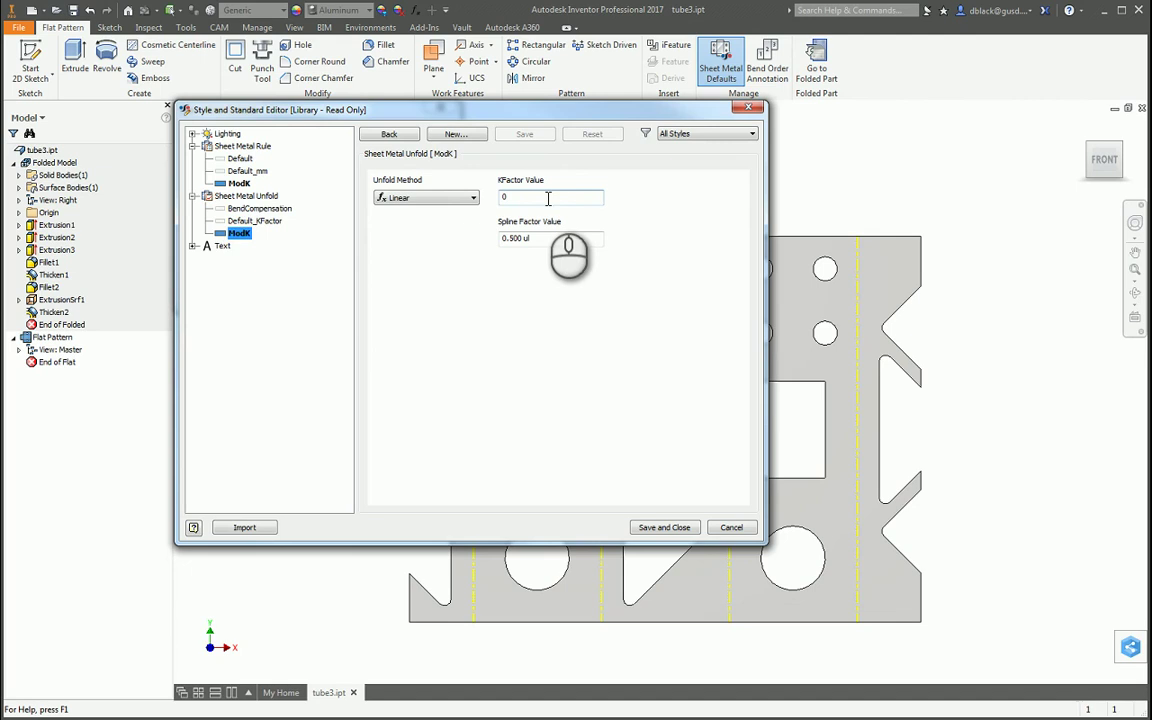
click(731, 527)
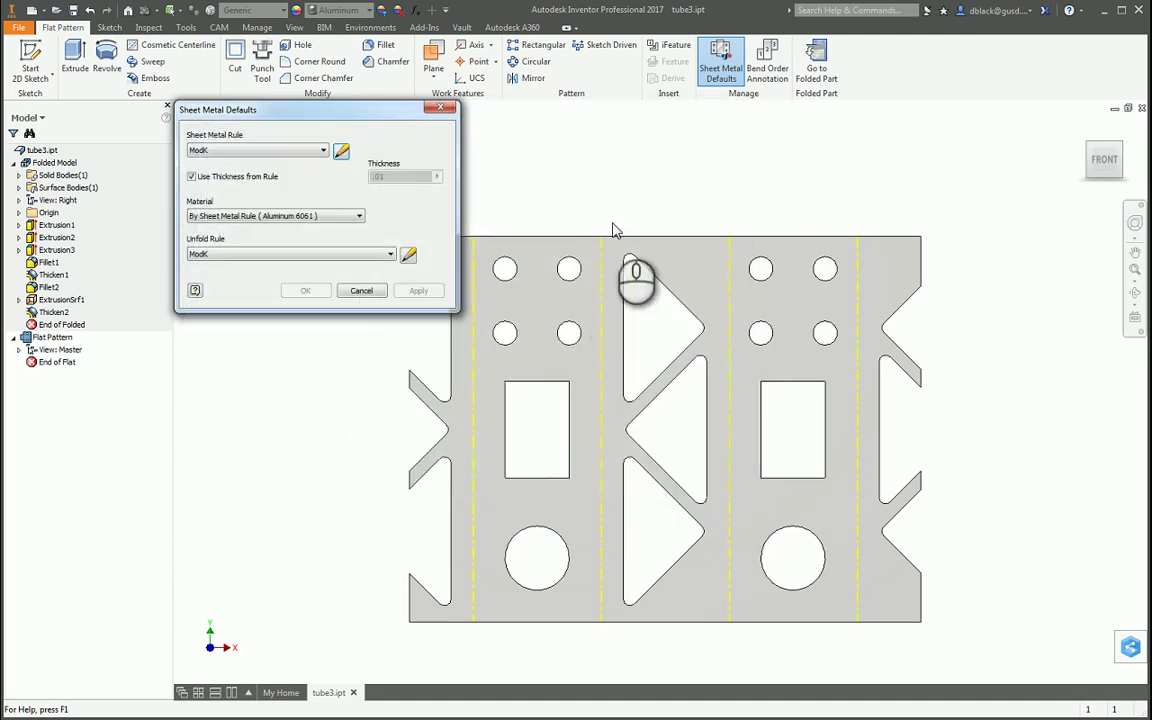
click(440, 107)
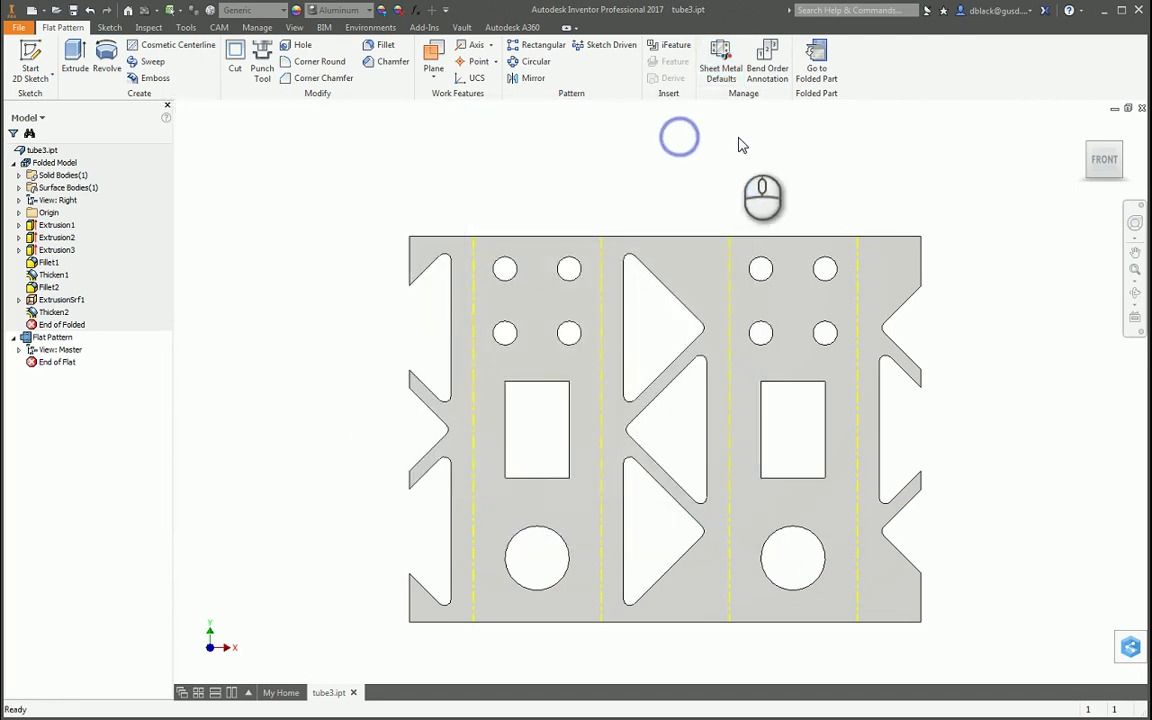
Return to the folded part and review the settings of the Thicken2 feature along the slit, cancelling the edit.
click(816, 58)
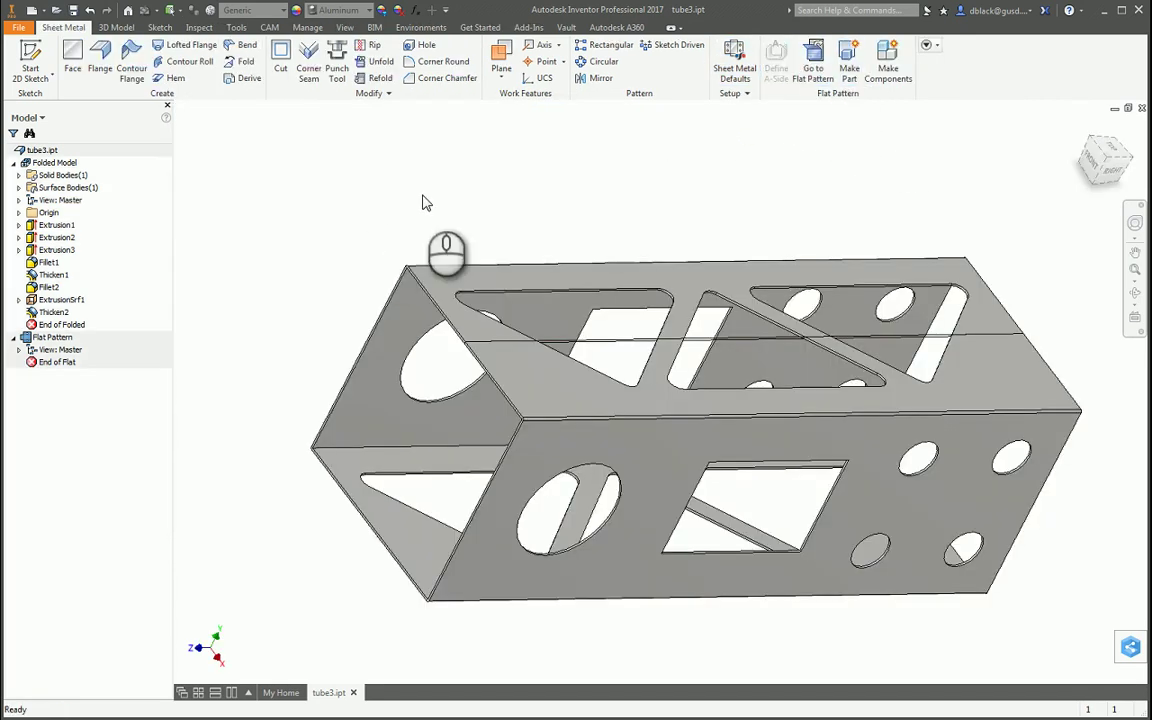
click(52, 312)
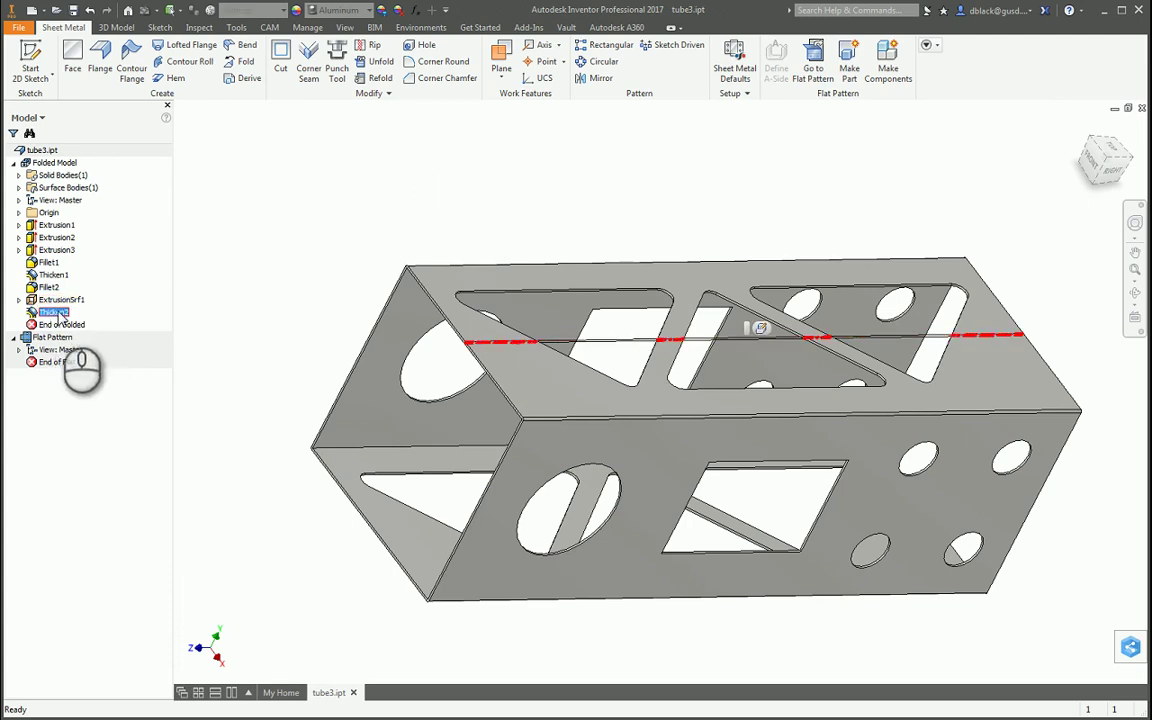
click(31, 312)
double_click(31, 312)
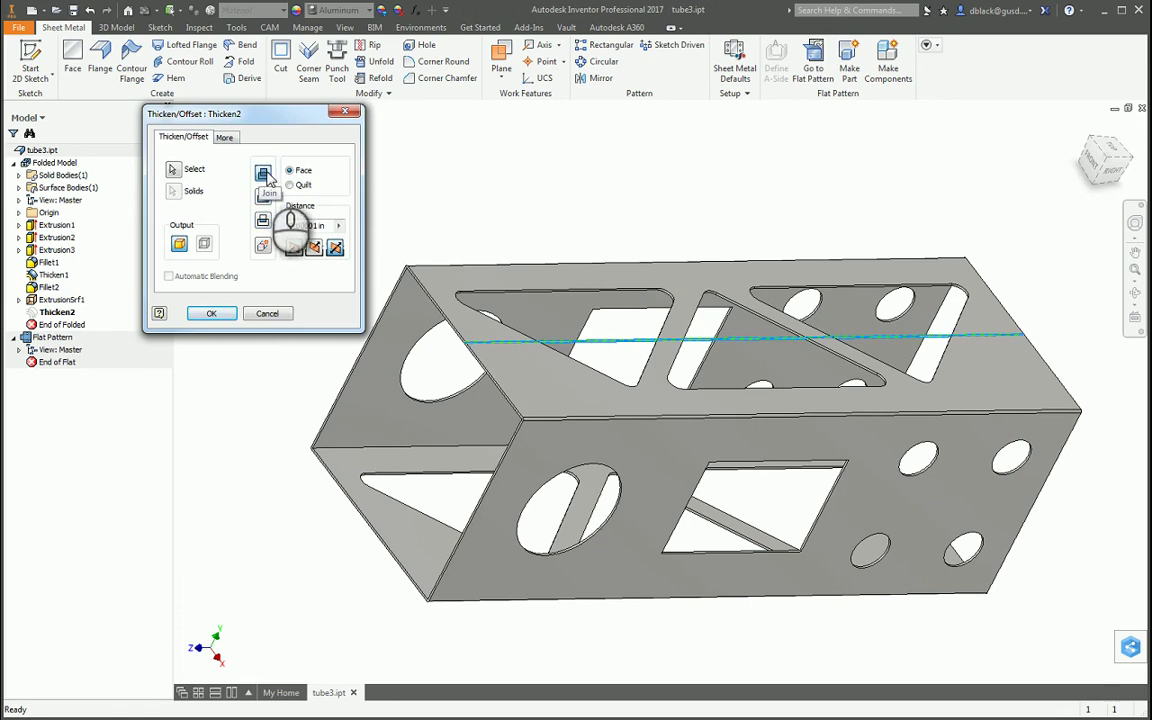
click(209, 313)
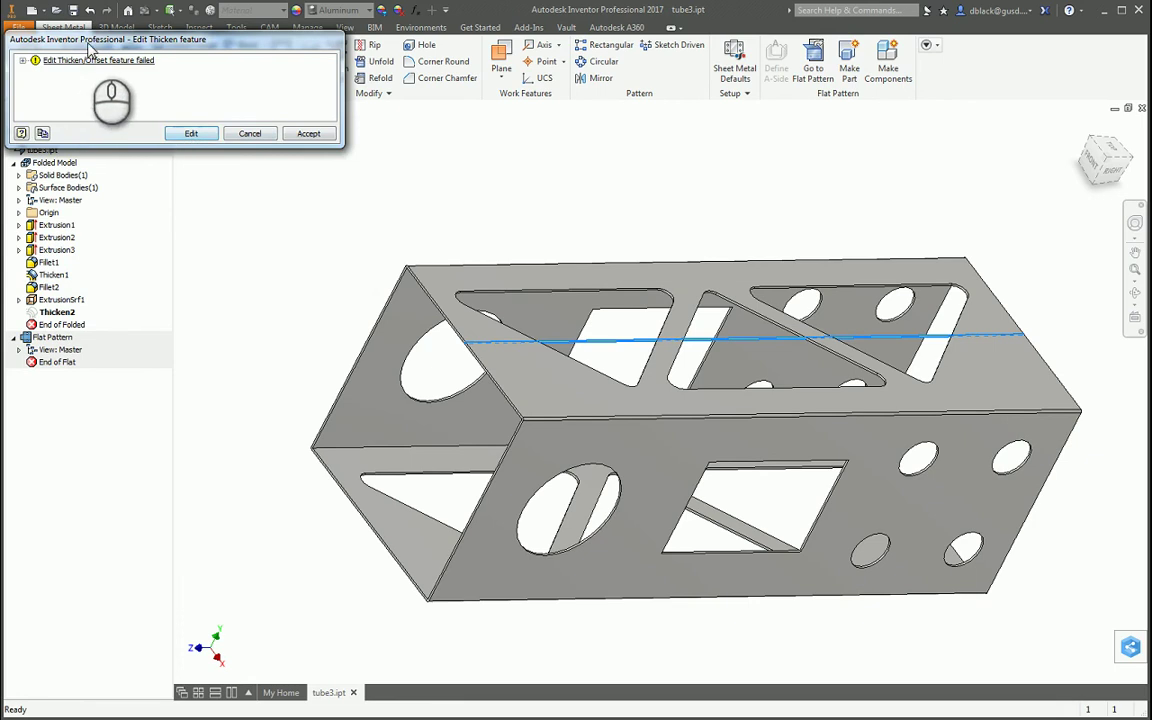
drag(100, 40, 189, 55)
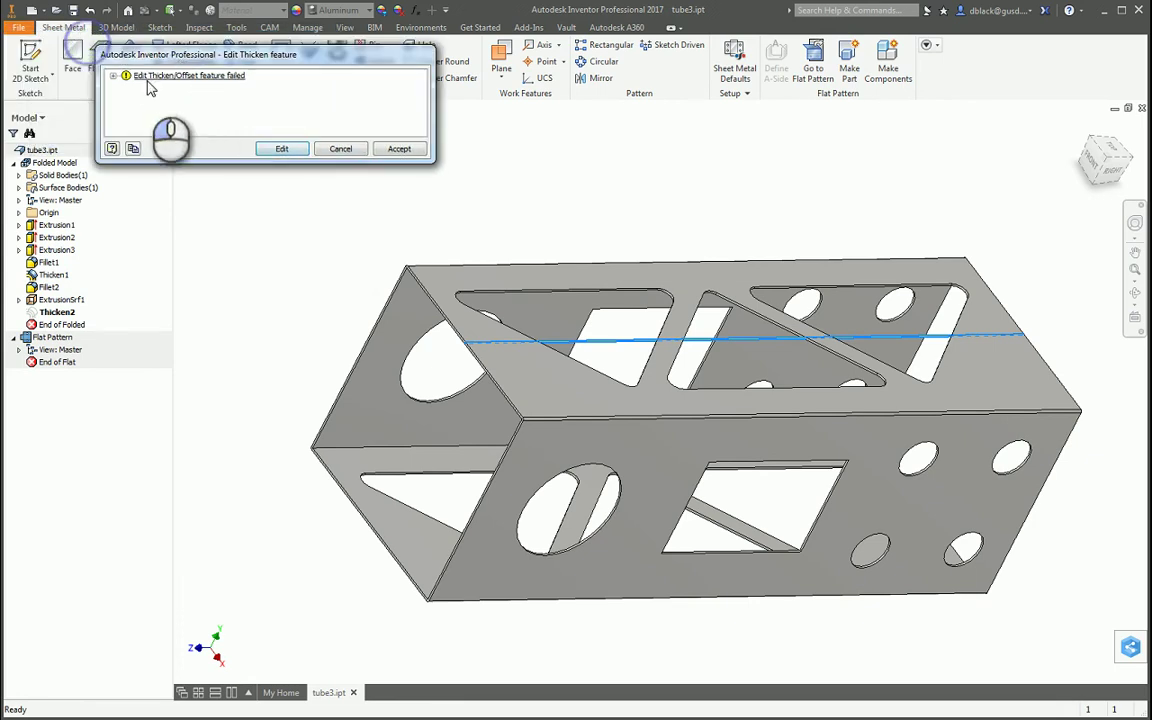
click(341, 149)
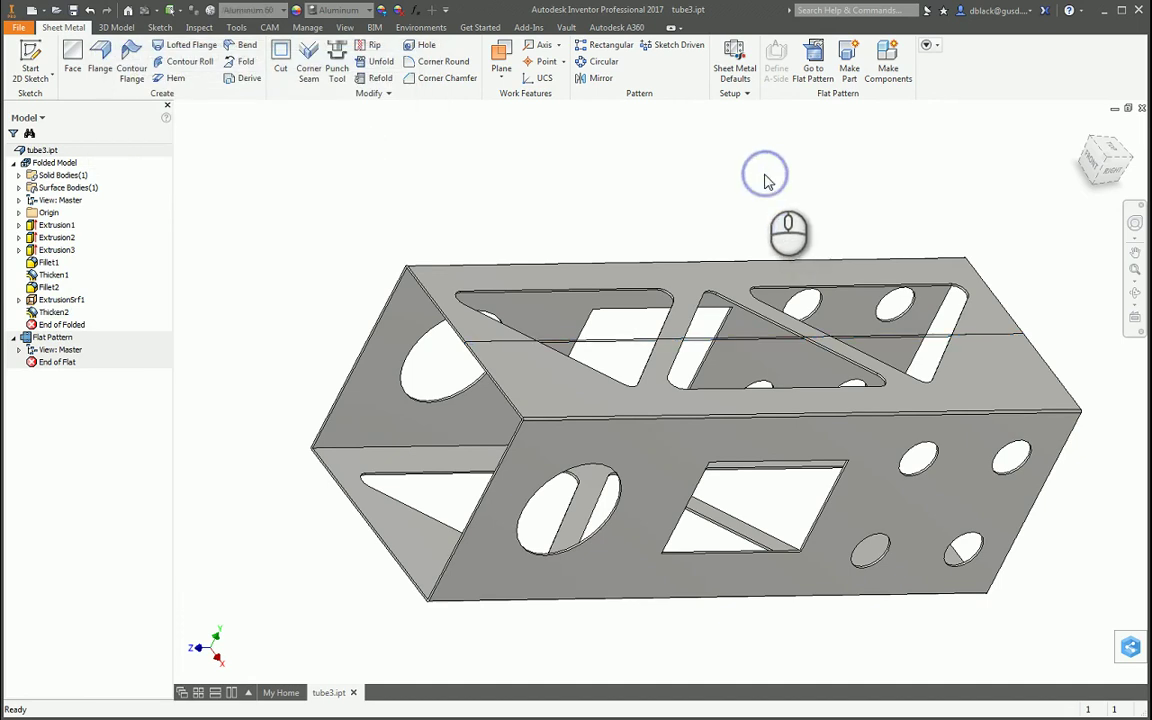
Examine the outer fillet and inner edge of the tube's upper corner at the open end up close.
key(F4)
drag(627, 350, 475, 283)
scroll(475, 283, up, 5)
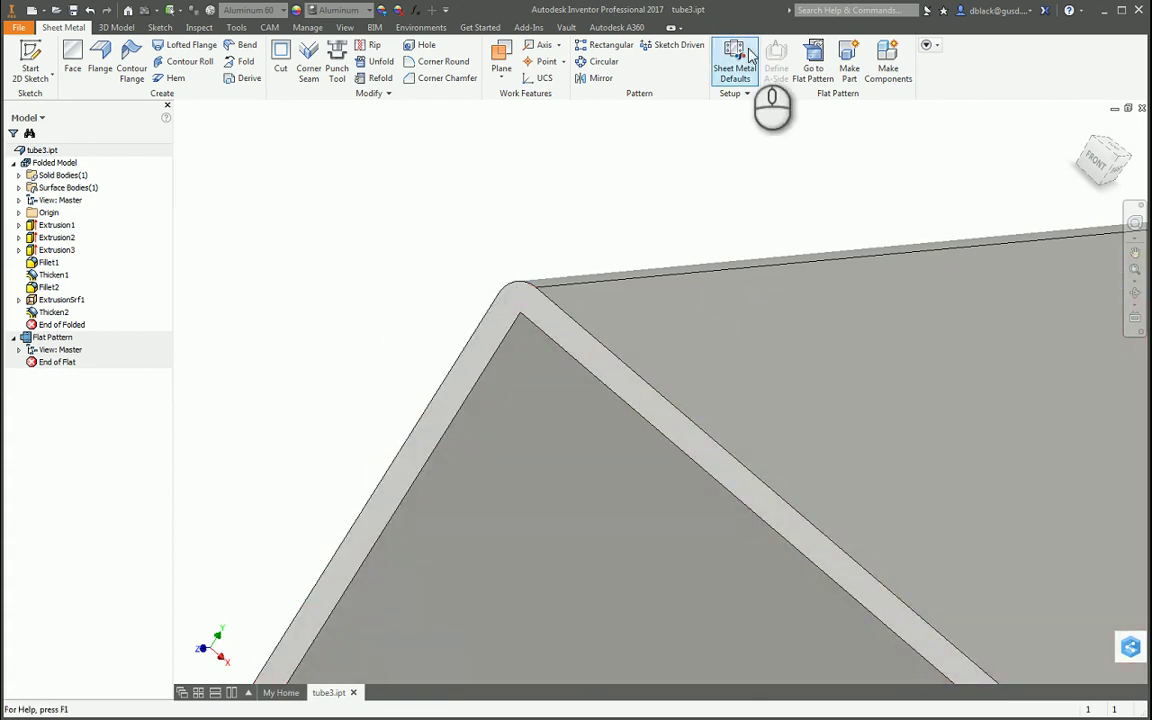
scroll(512, 237, down, 2)
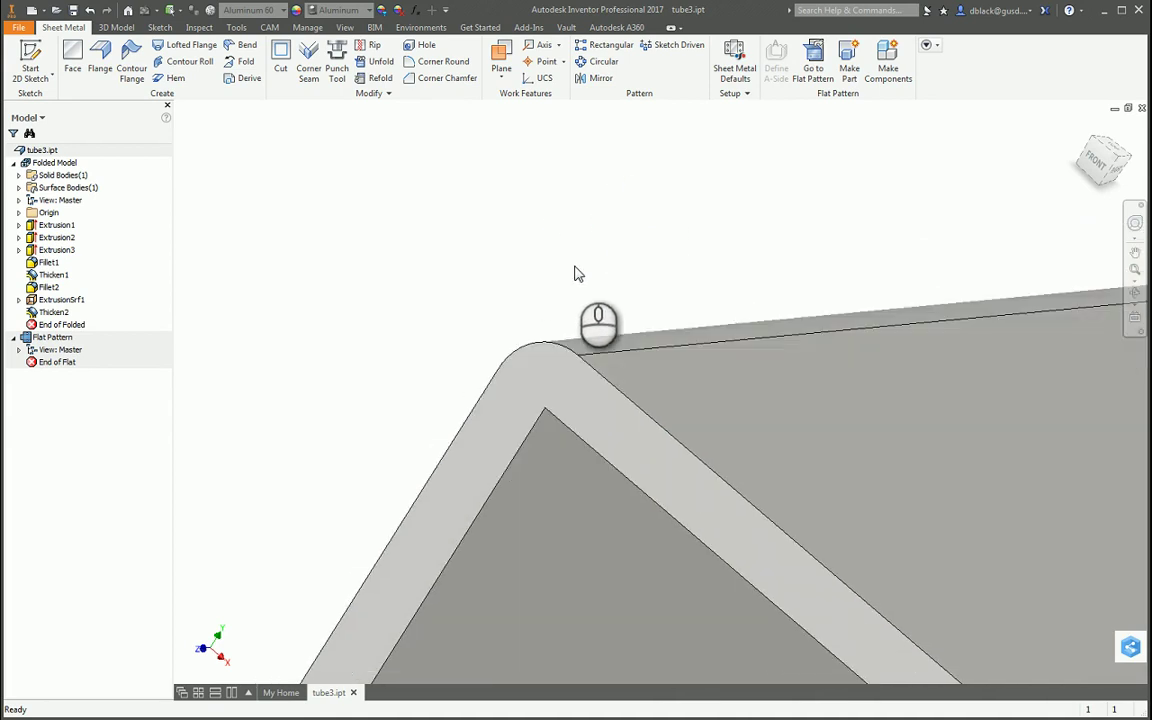
scroll(506, 342, down, 2)
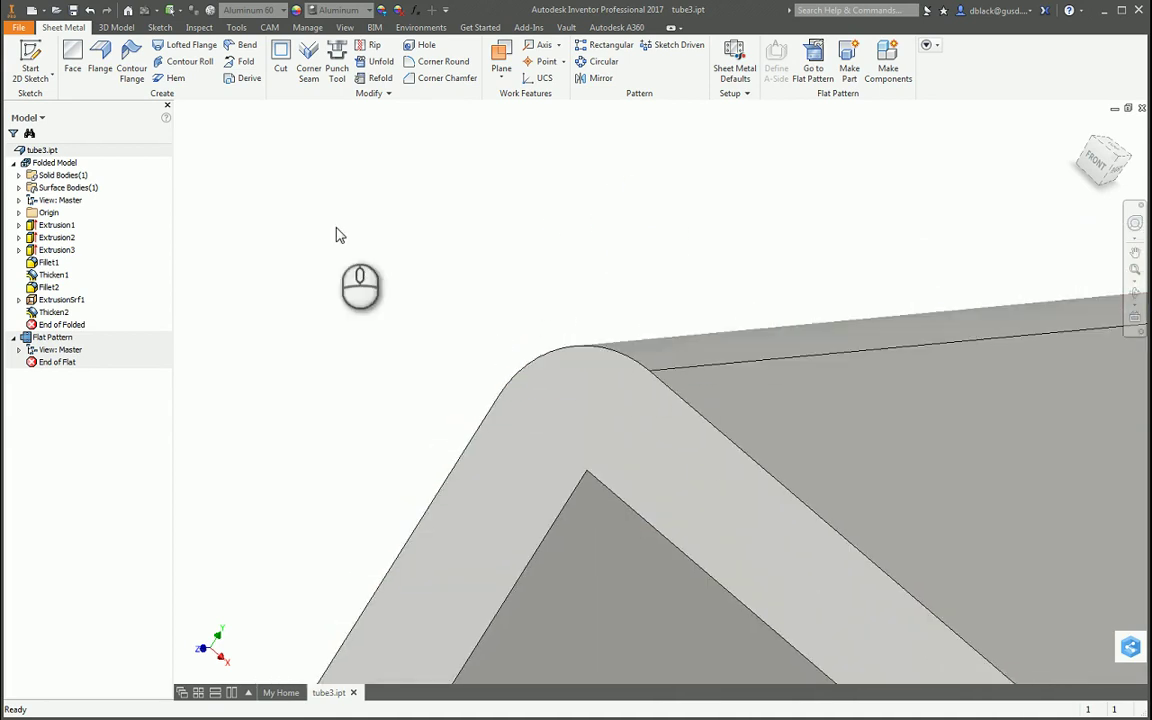
scroll(430, 262, up, 2)
click(563, 293)
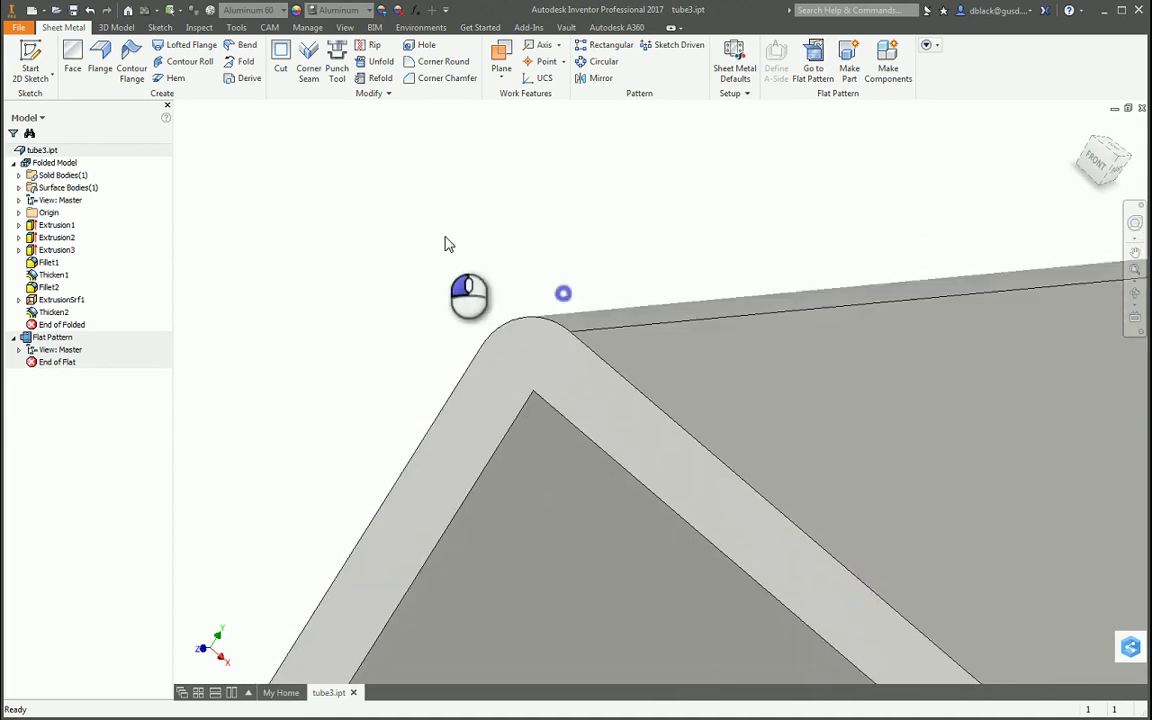
click(605, 252)
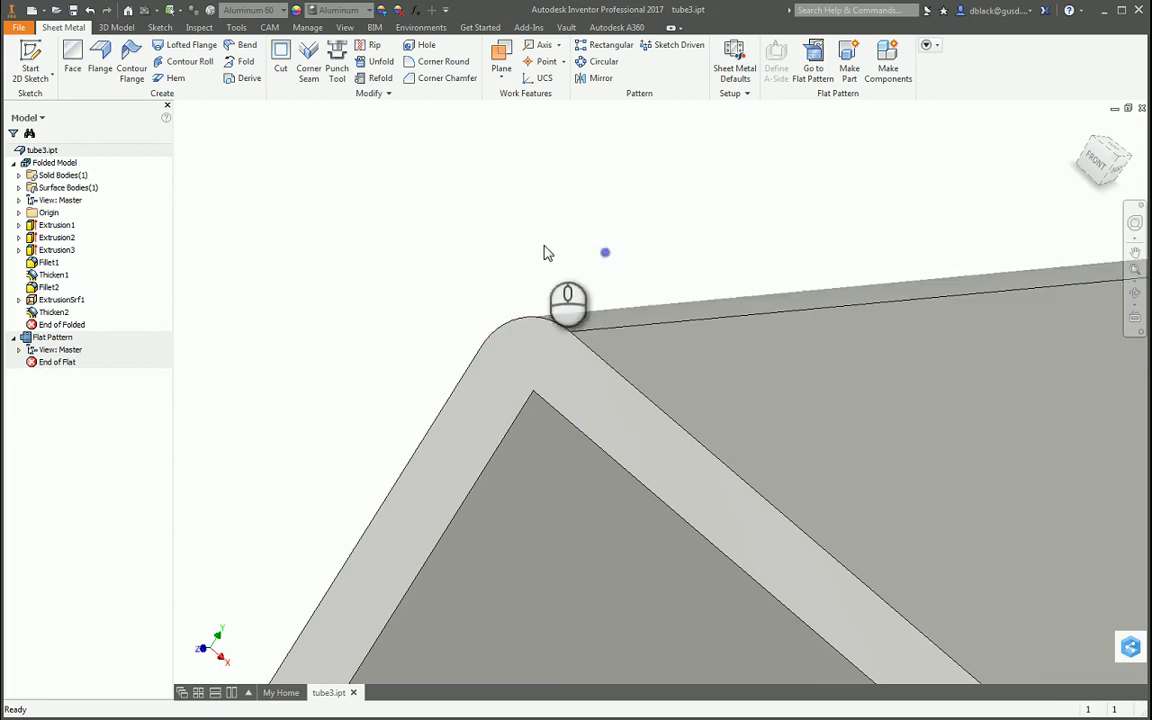
scroll(540, 380, down, 1)
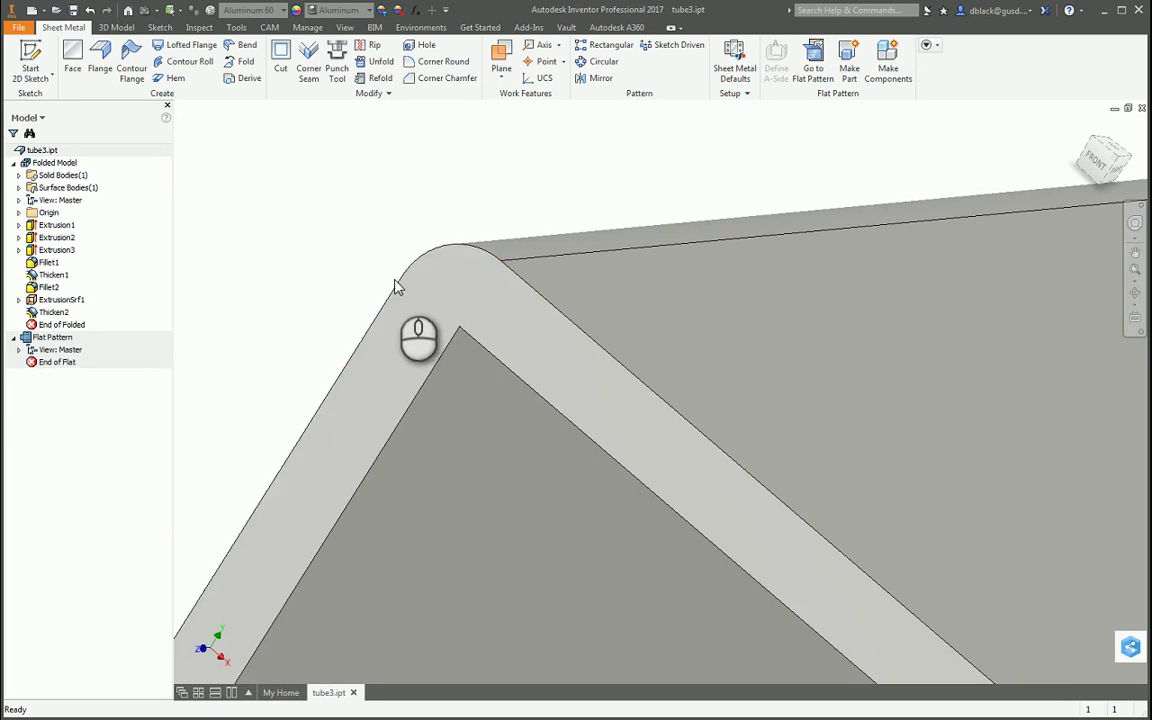
click(584, 181)
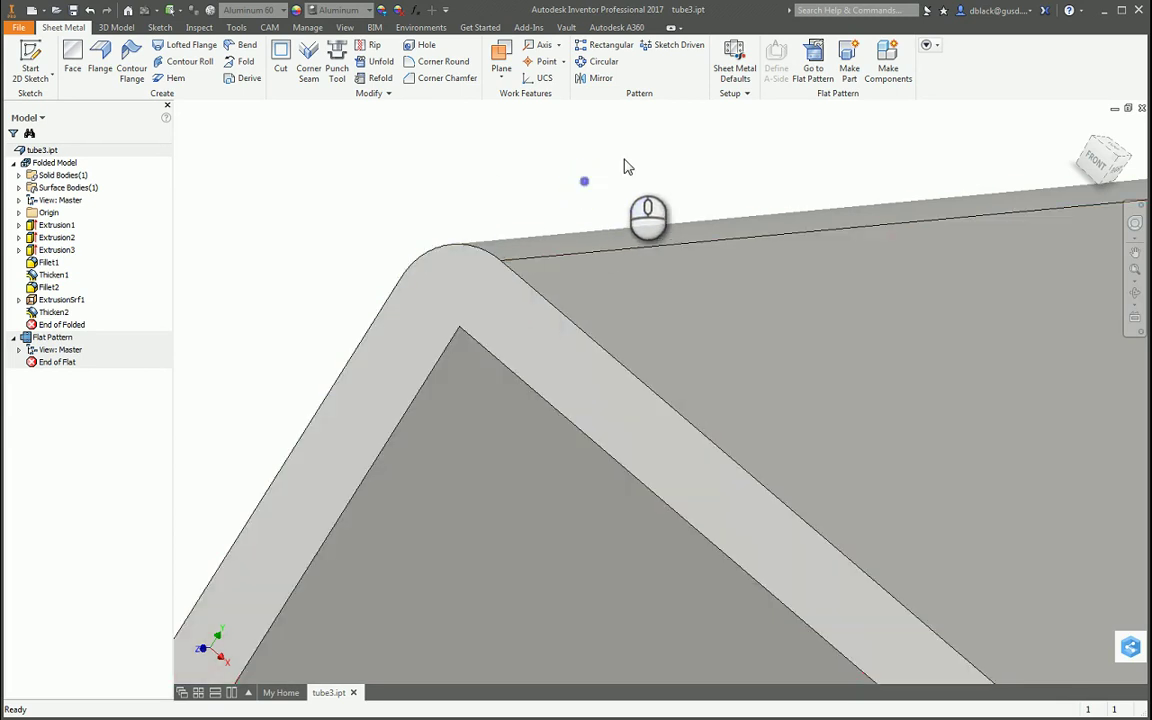
click(614, 154)
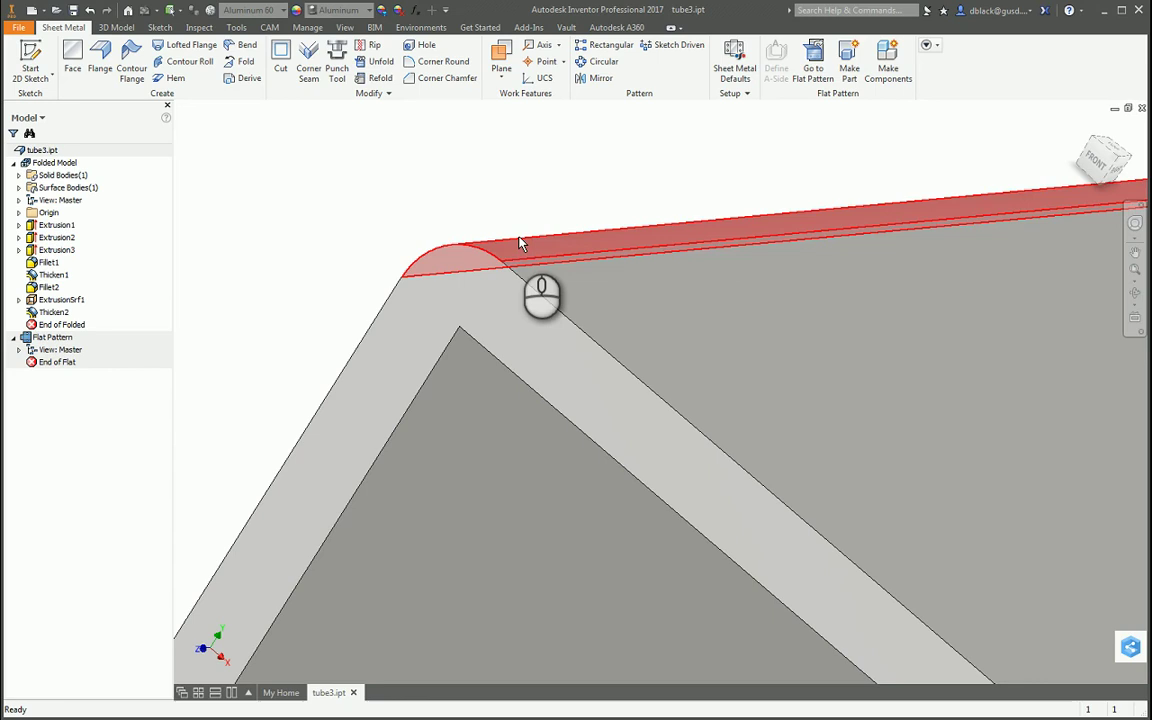
shift+middle_drag(519, 244, 509, 182)
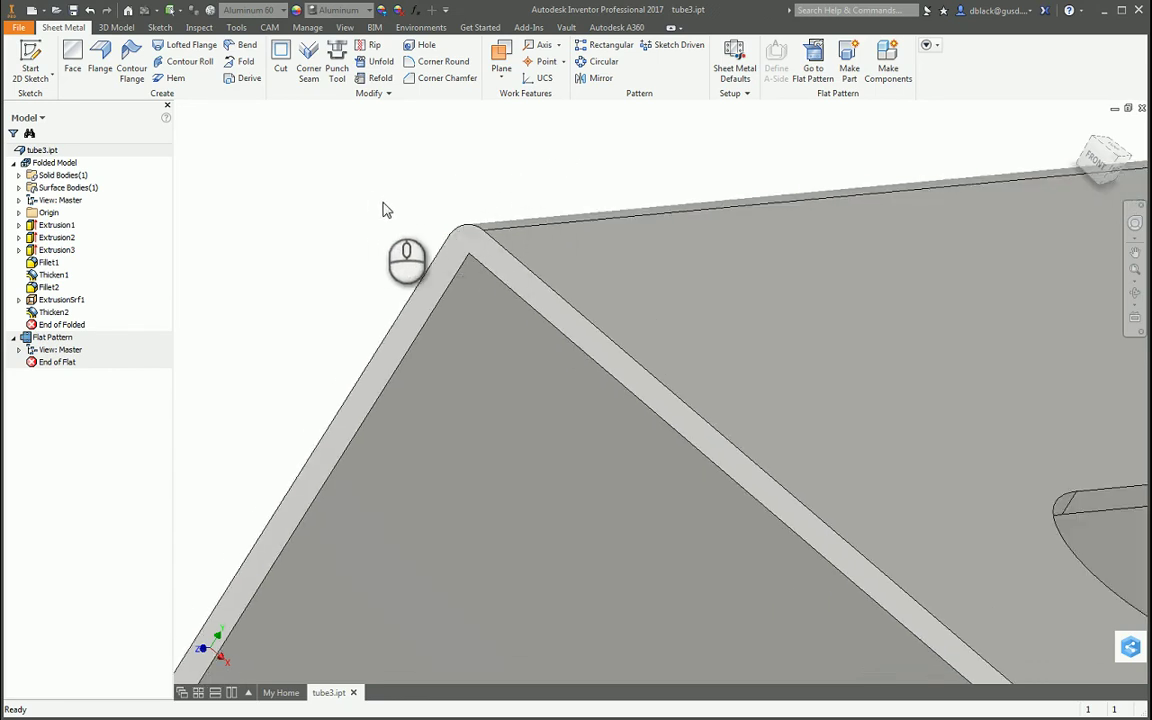
scroll(397, 208, down, 10)
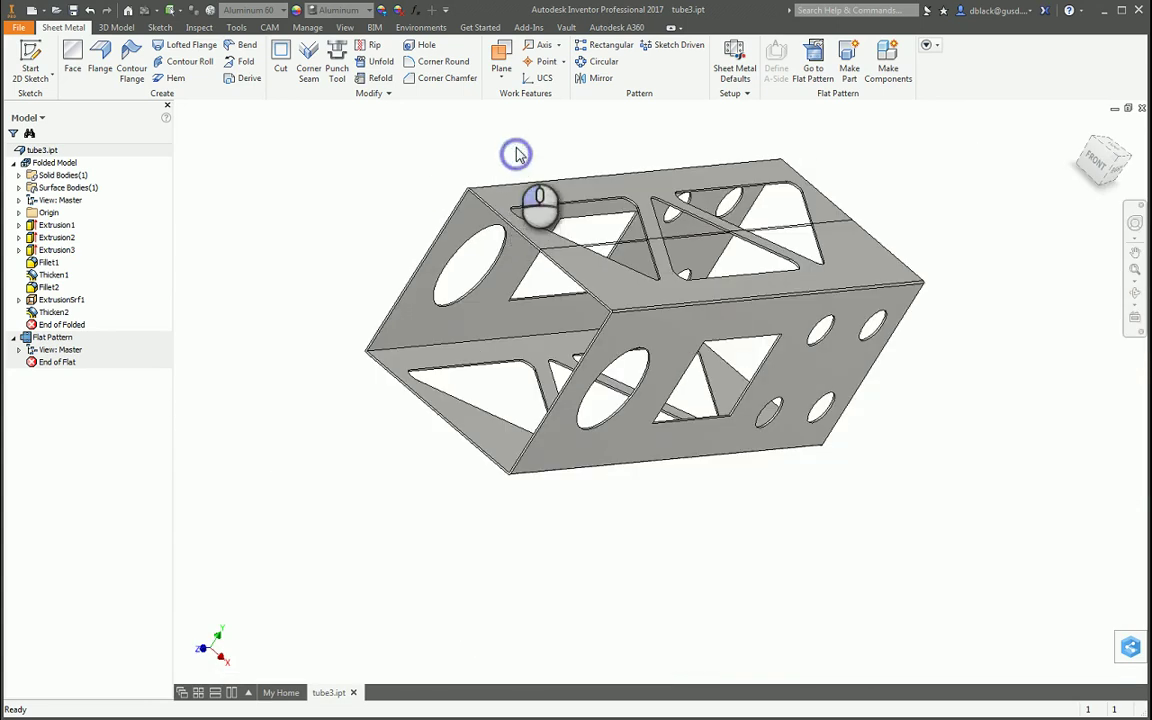
shift+middle_drag(490, 135, 673, 417)
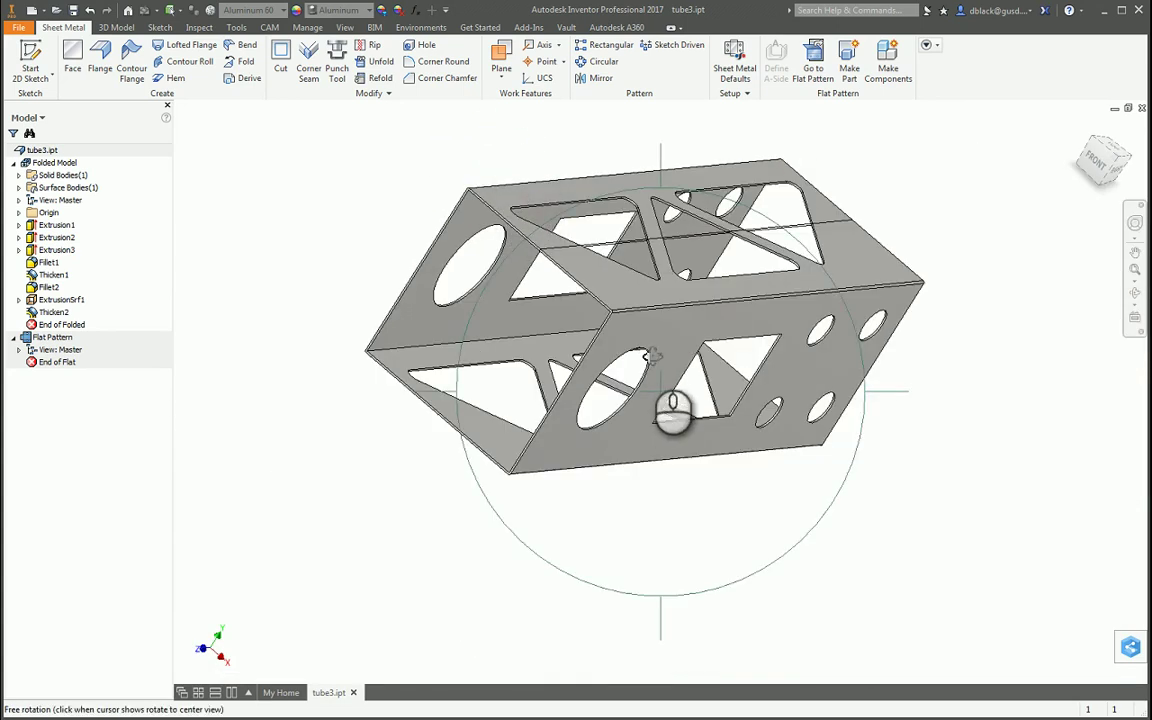
Go back to the flat pattern and inspect it turned 90 degrees and in its original orientation.
click(813, 62)
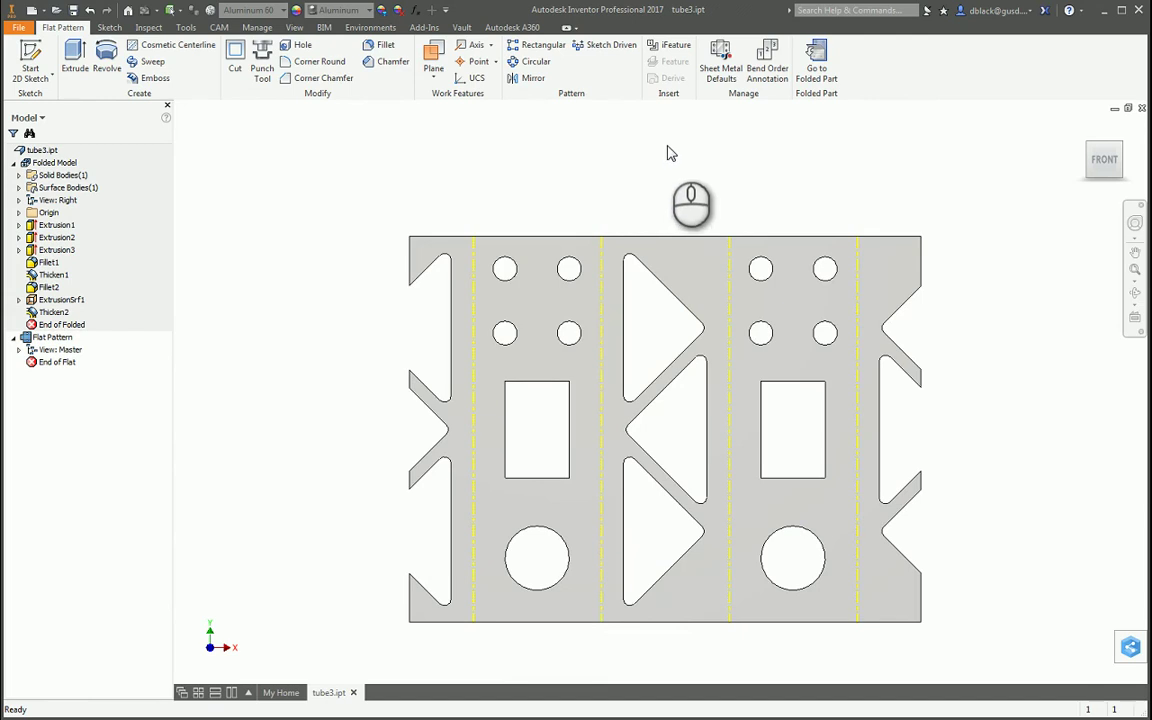
click(707, 177)
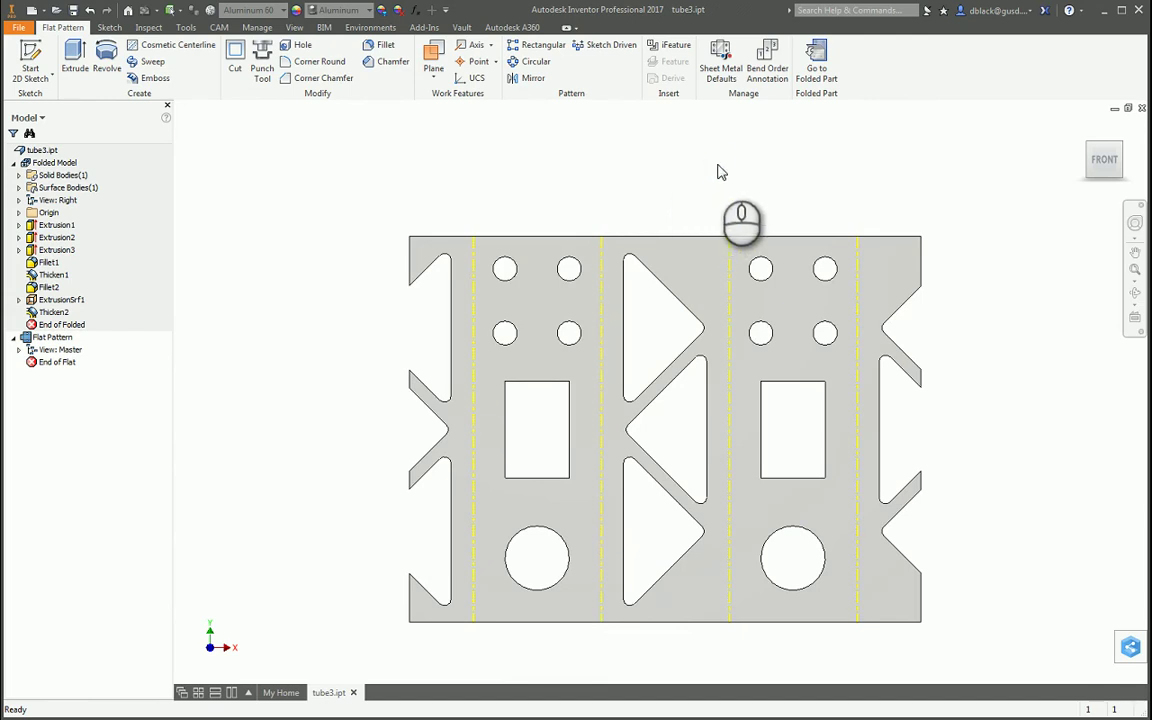
click(718, 168)
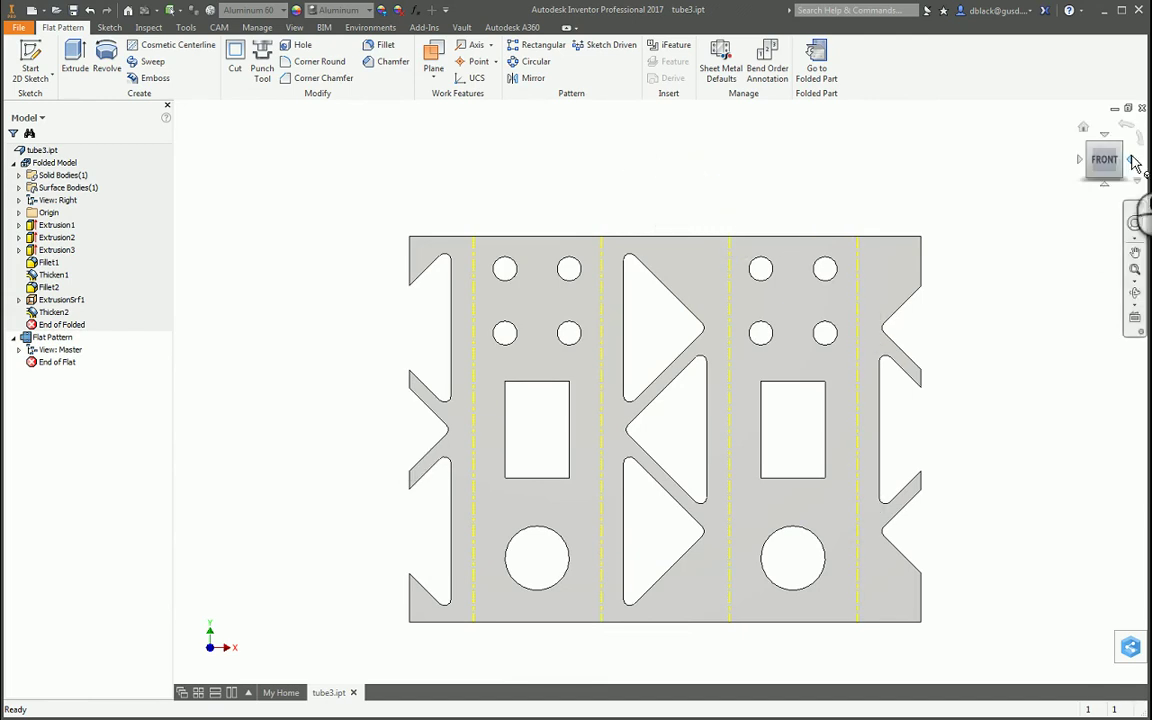
click(1140, 142)
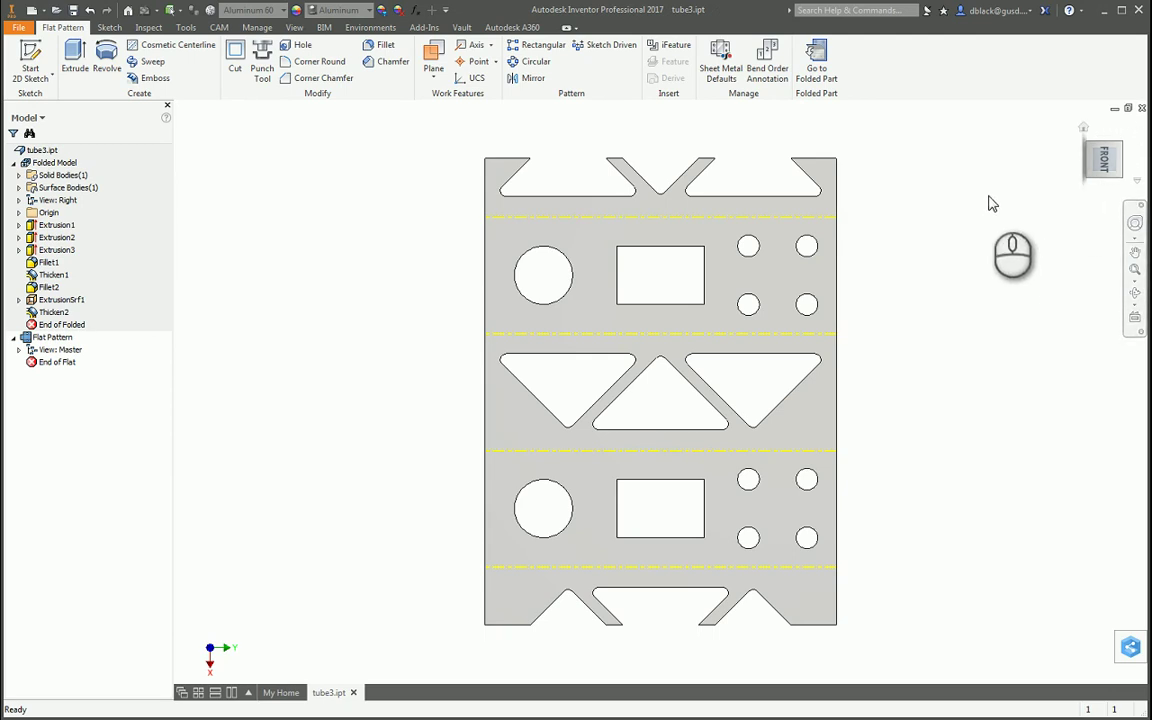
click(928, 270)
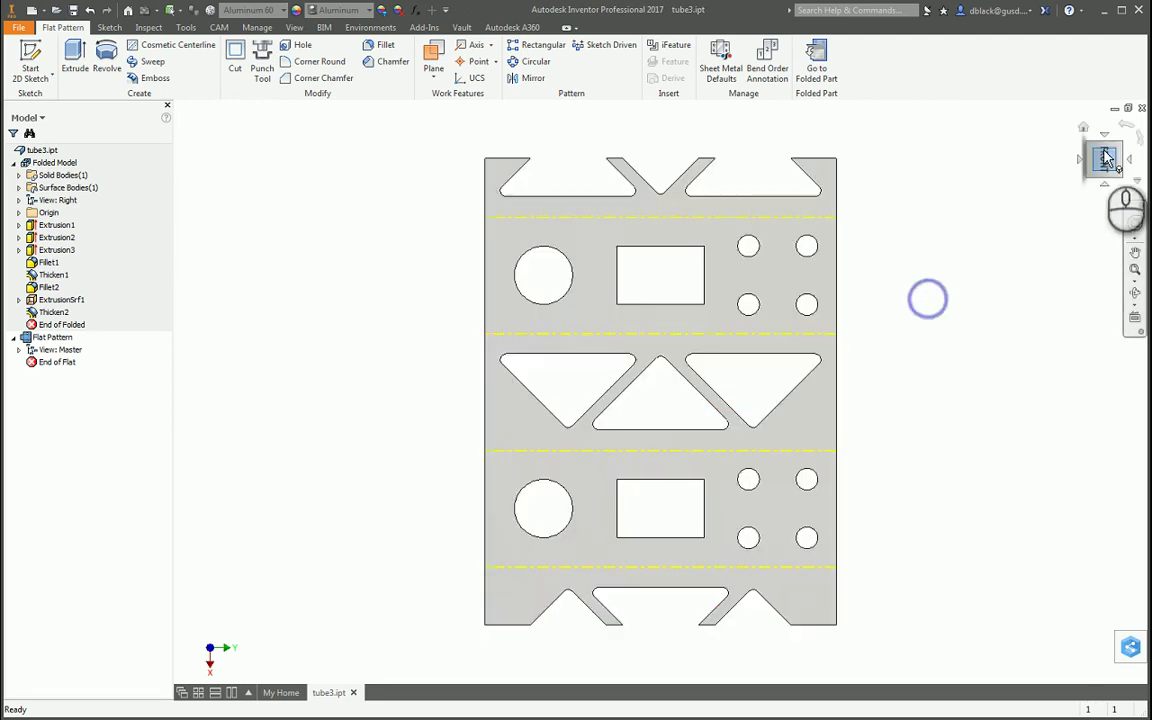
click(1129, 124)
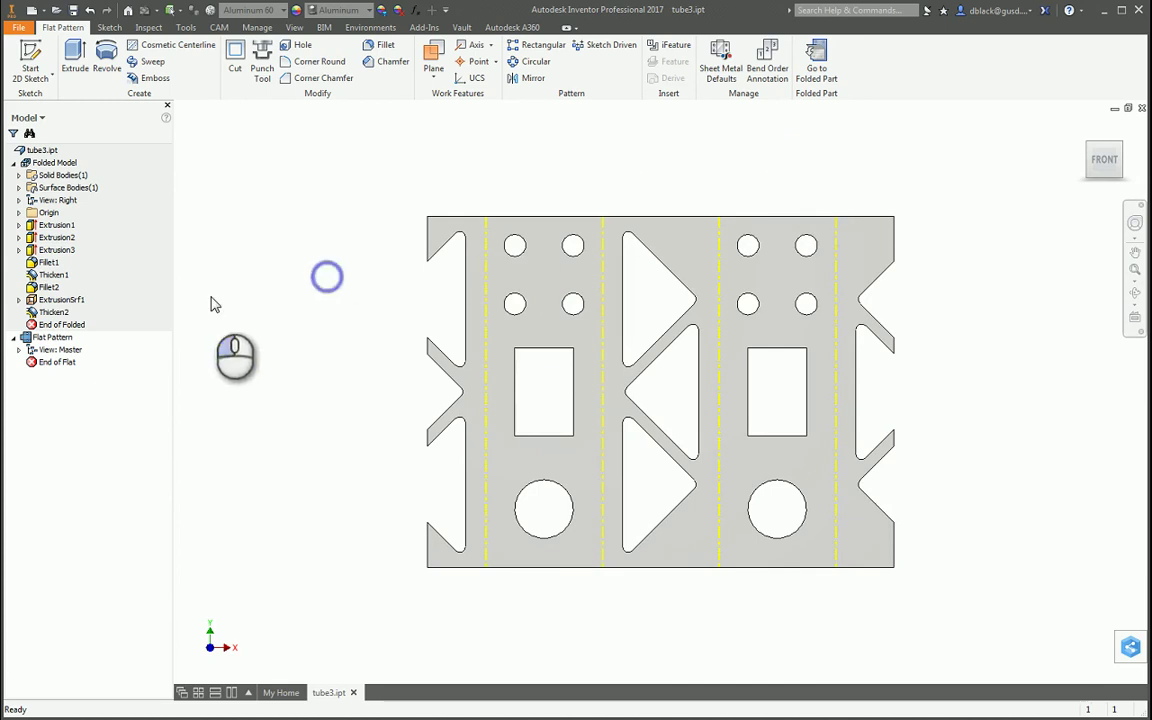
Edit the flat pattern definition to align the flat pattern's upper outer edge vertically, and apply the new orientation.
right_click(42, 340)
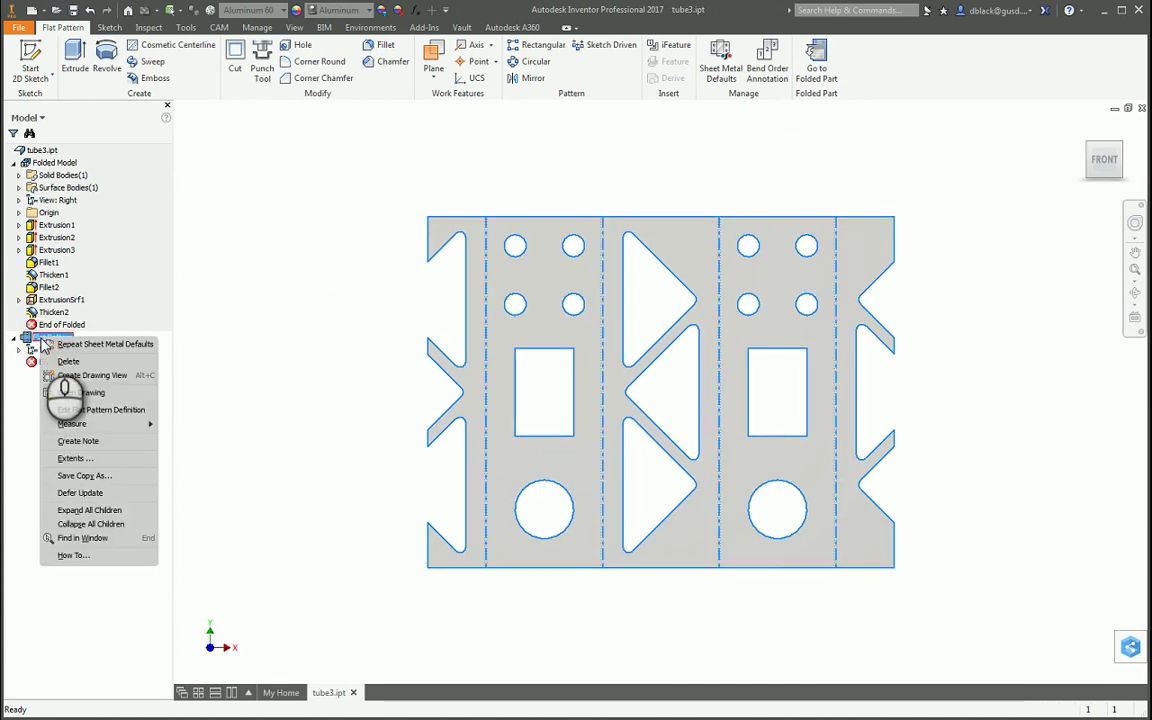
click(111, 418)
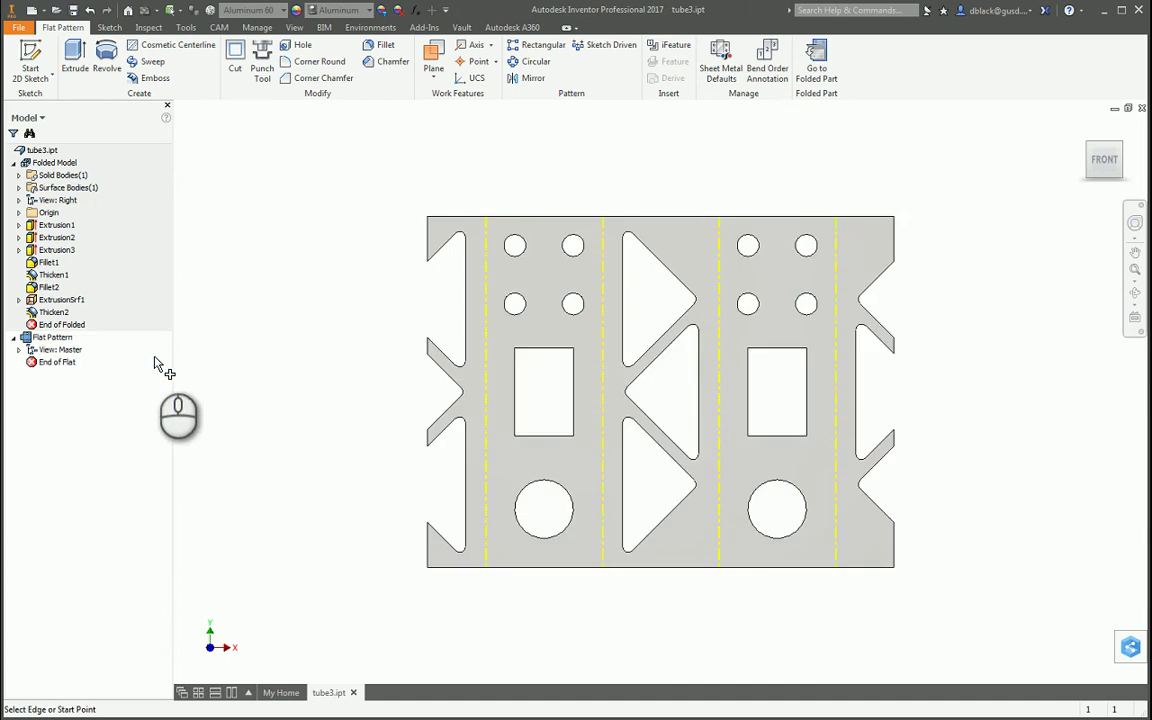
drag(926, 160, 270, 240)
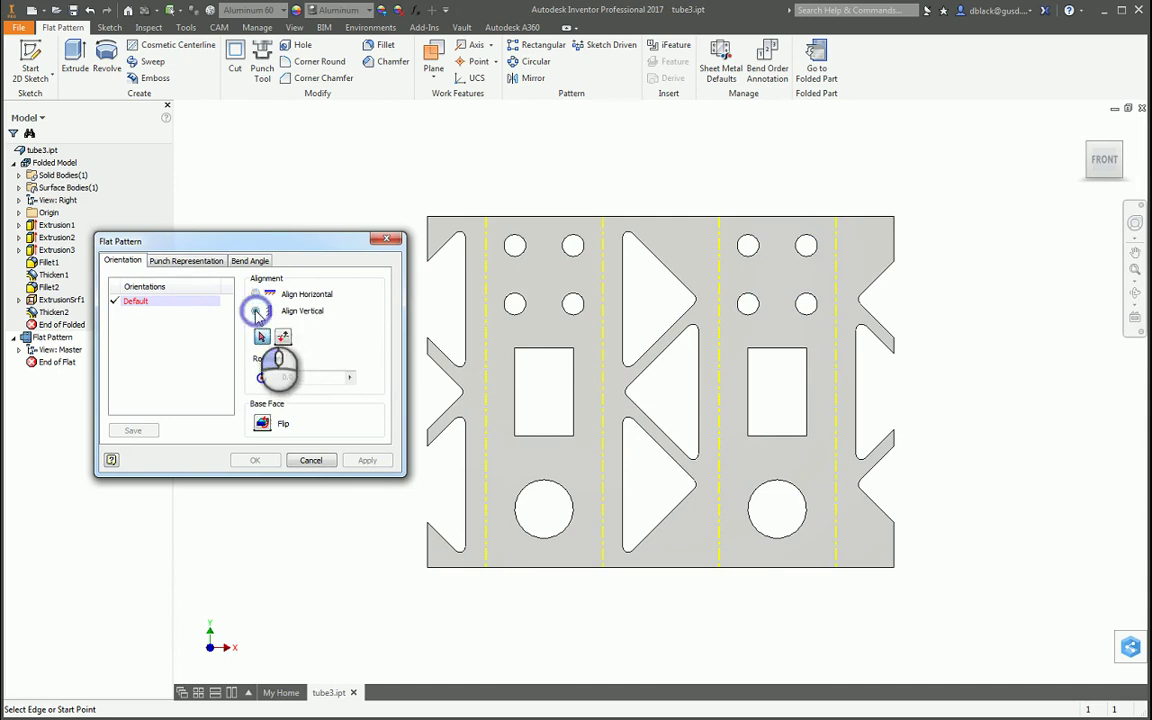
click(256, 311)
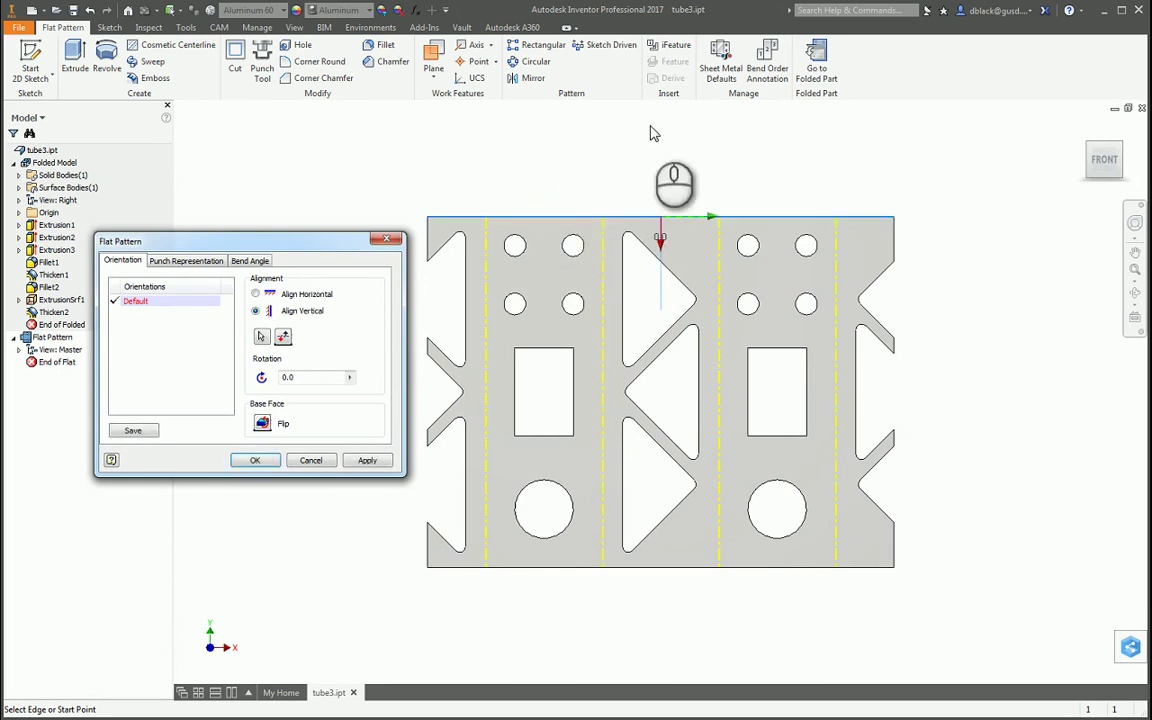
click(376, 462)
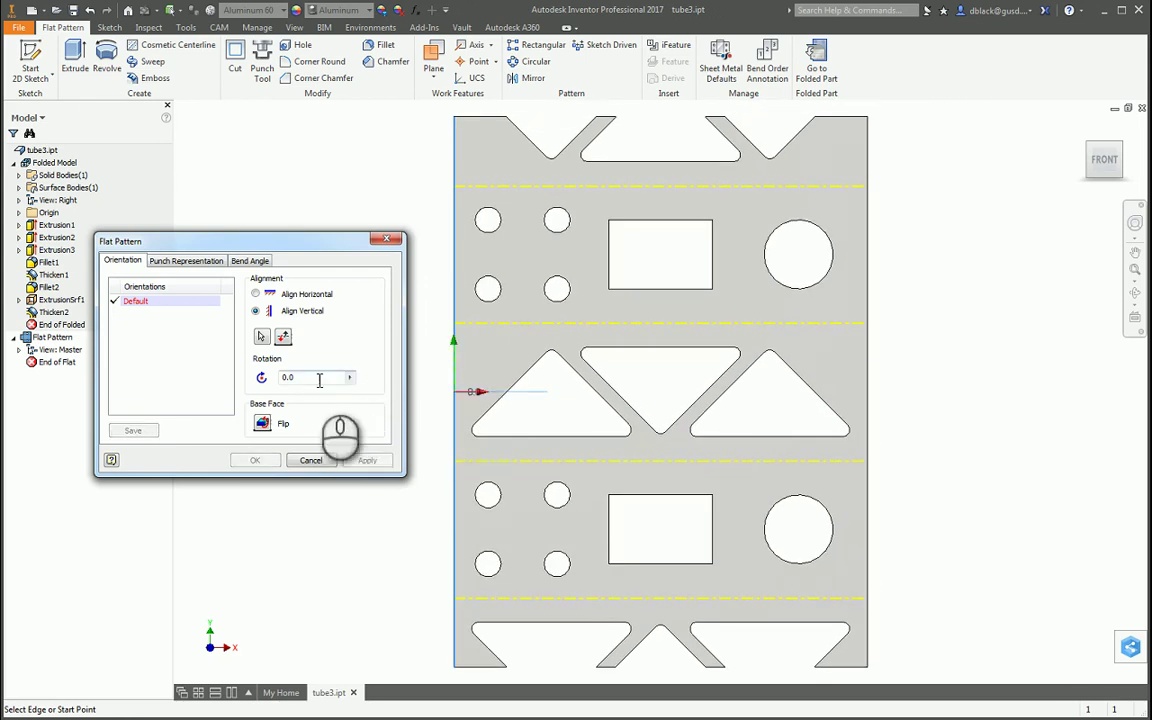
click(386, 238)
scroll(810, 373, down, 4)
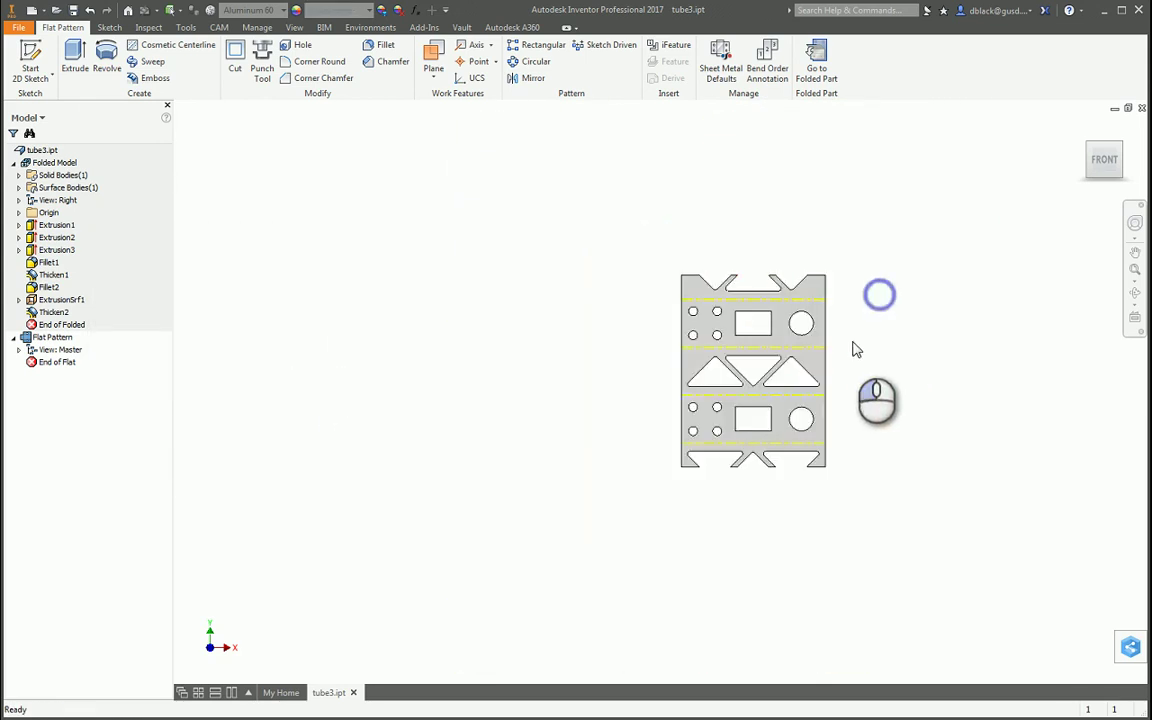
scroll(840, 352, up, 3)
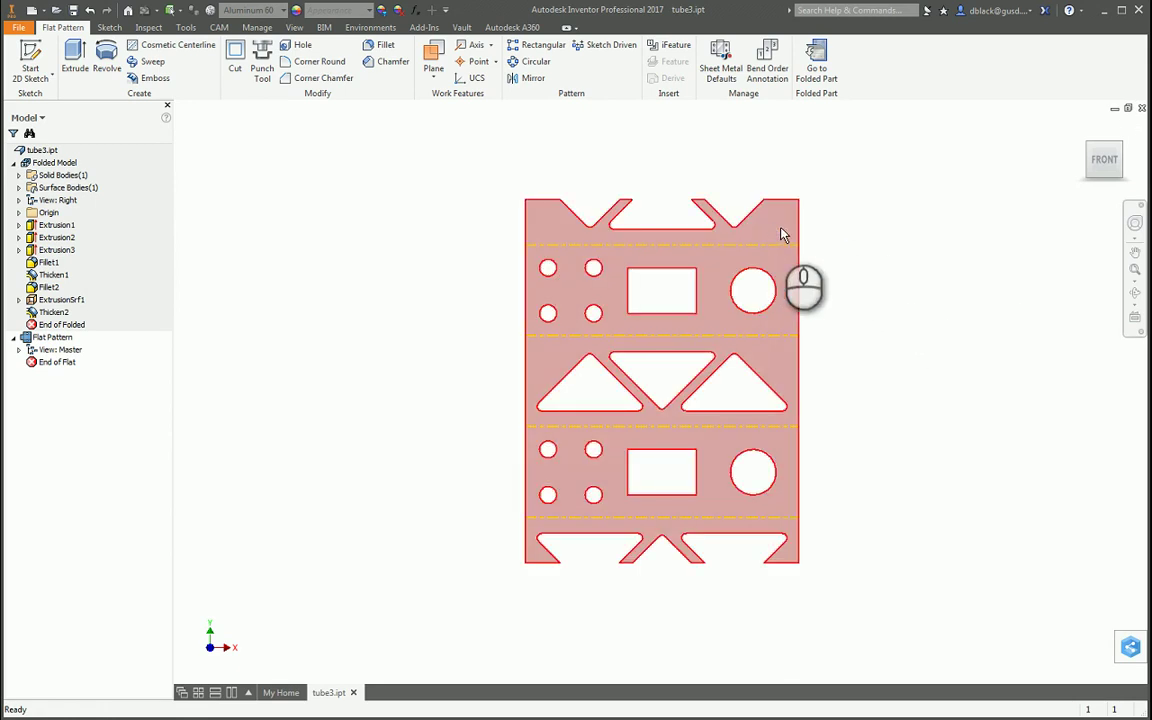
click(1008, 249)
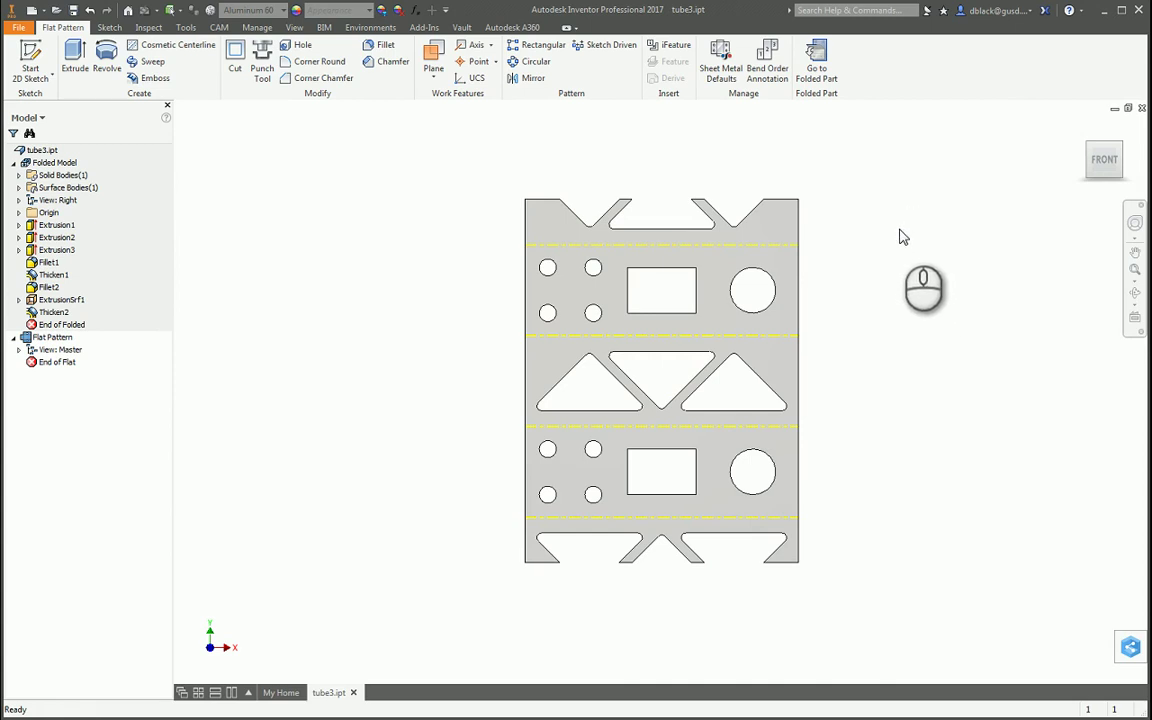
click(872, 152)
click(905, 226)
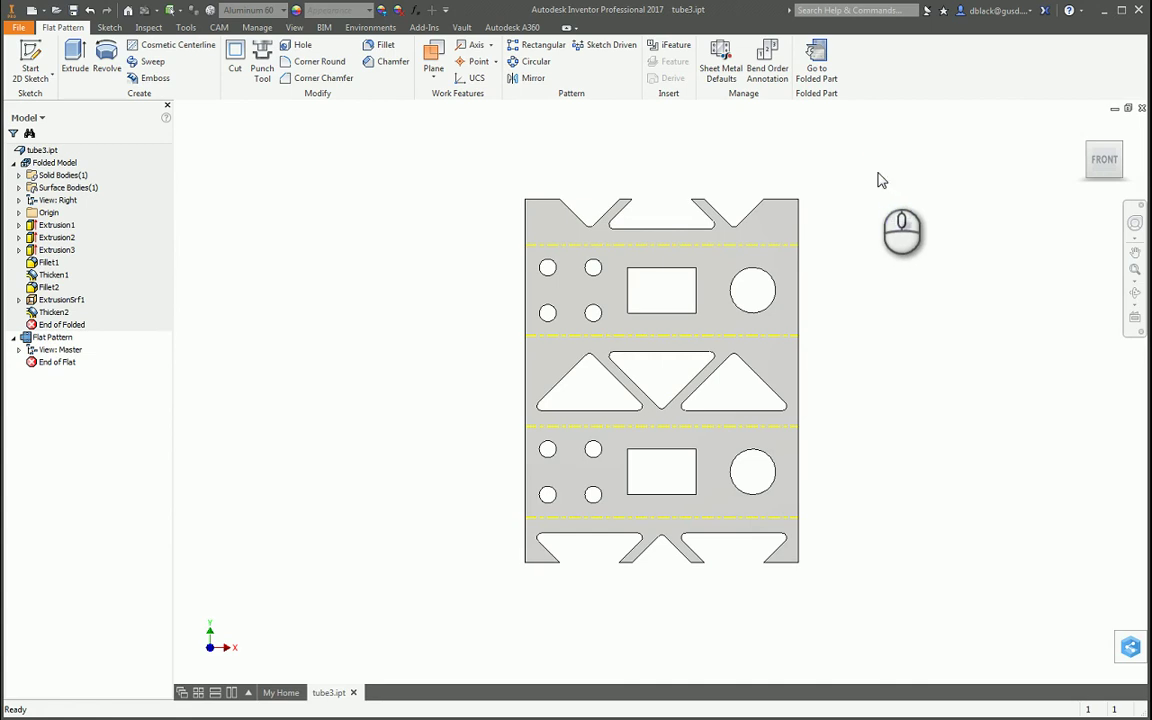
click(890, 226)
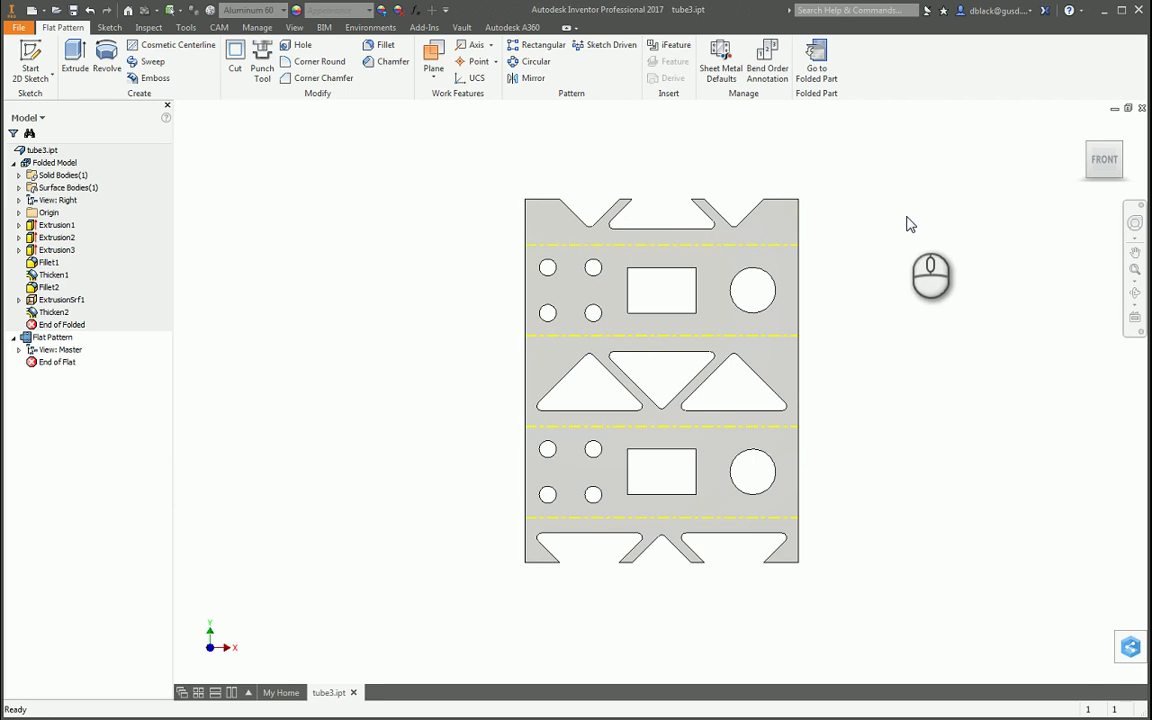
Open the part file Tube 2.ipt from the Tube Unwrap folder.
click(57, 11)
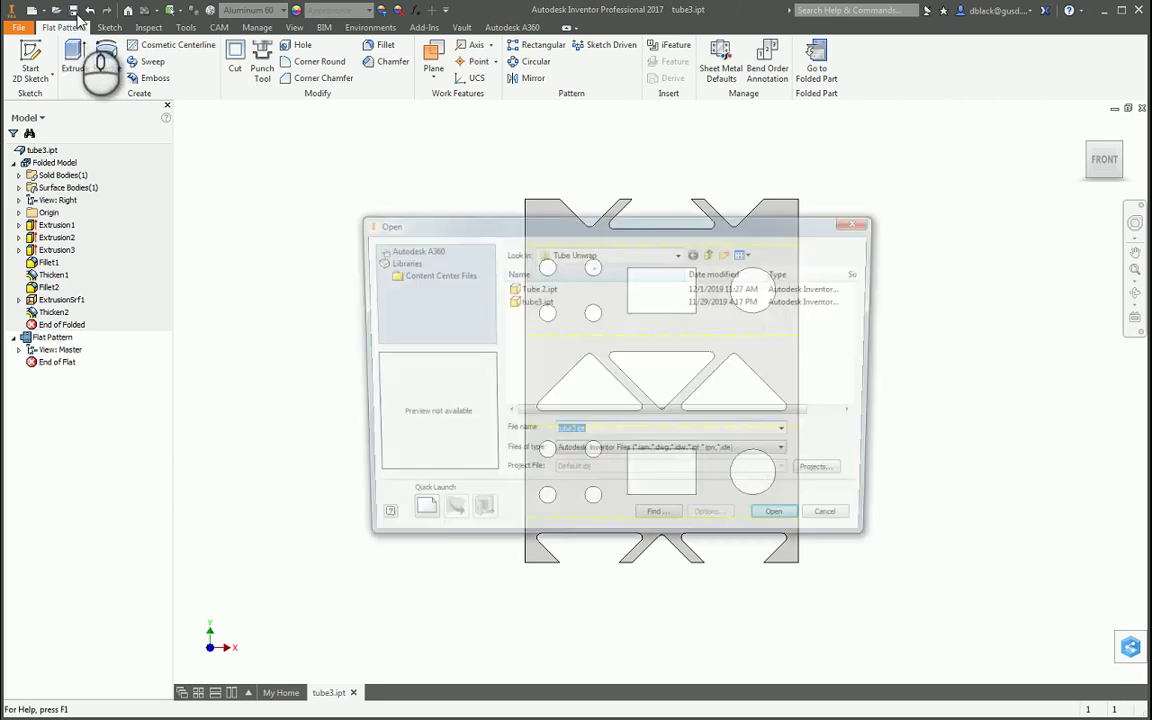
click(537, 288)
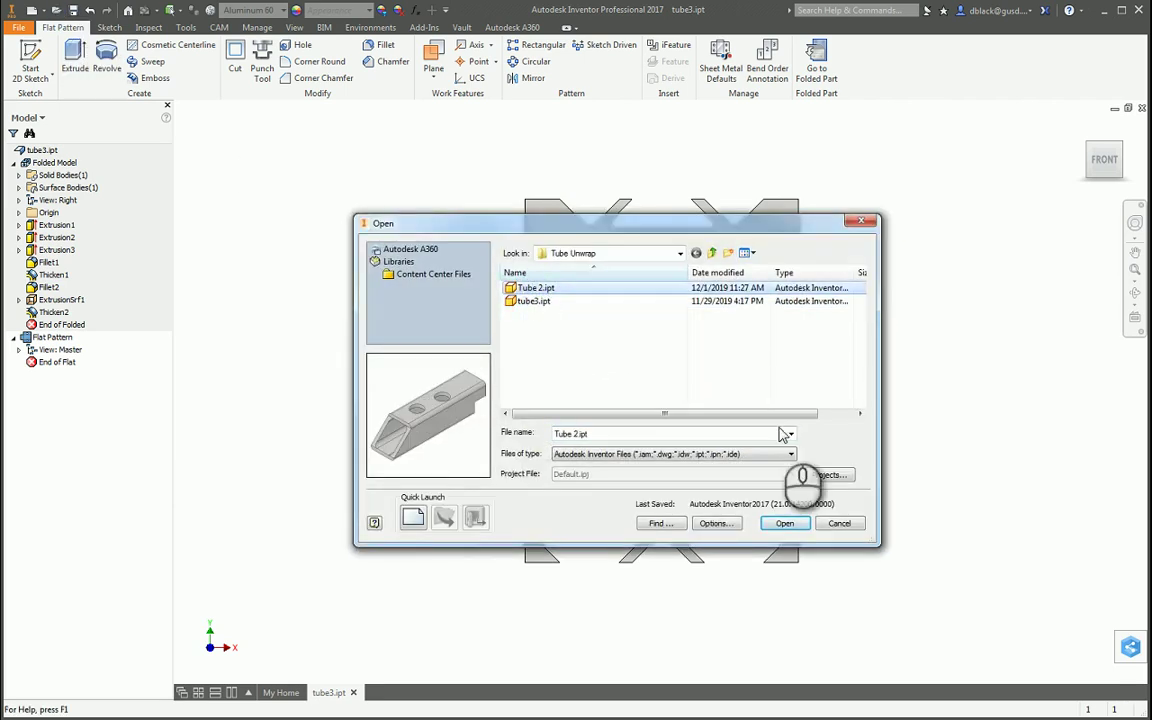
click(785, 523)
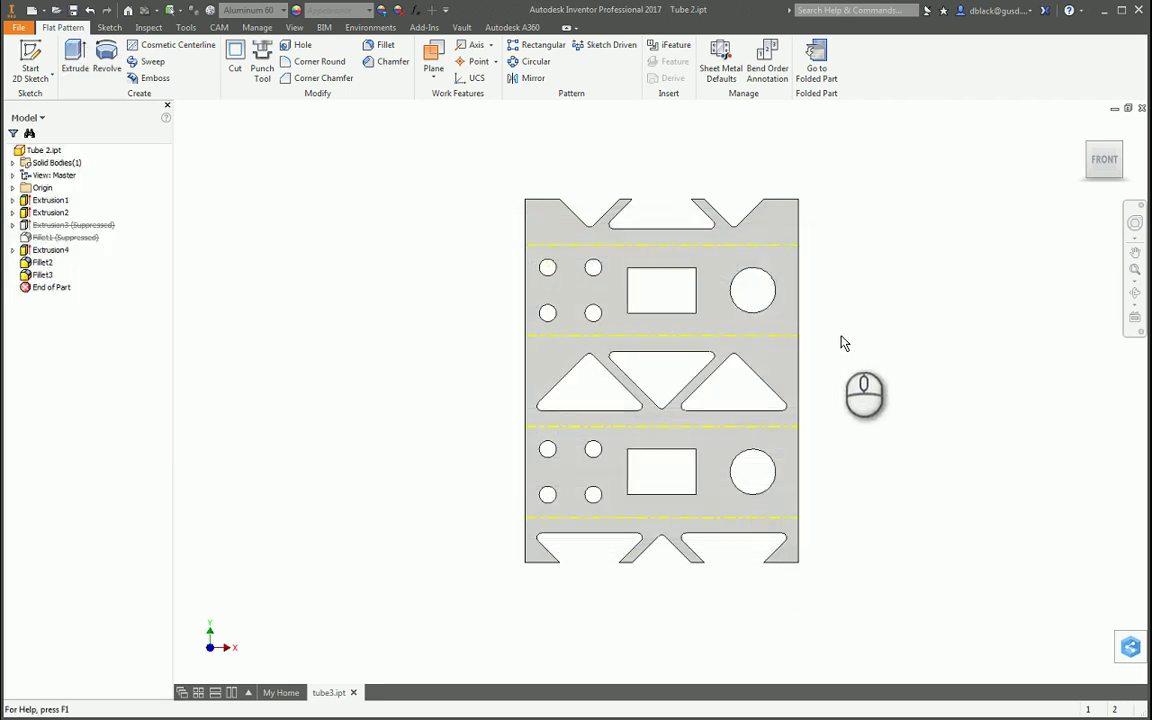
click(500, 221)
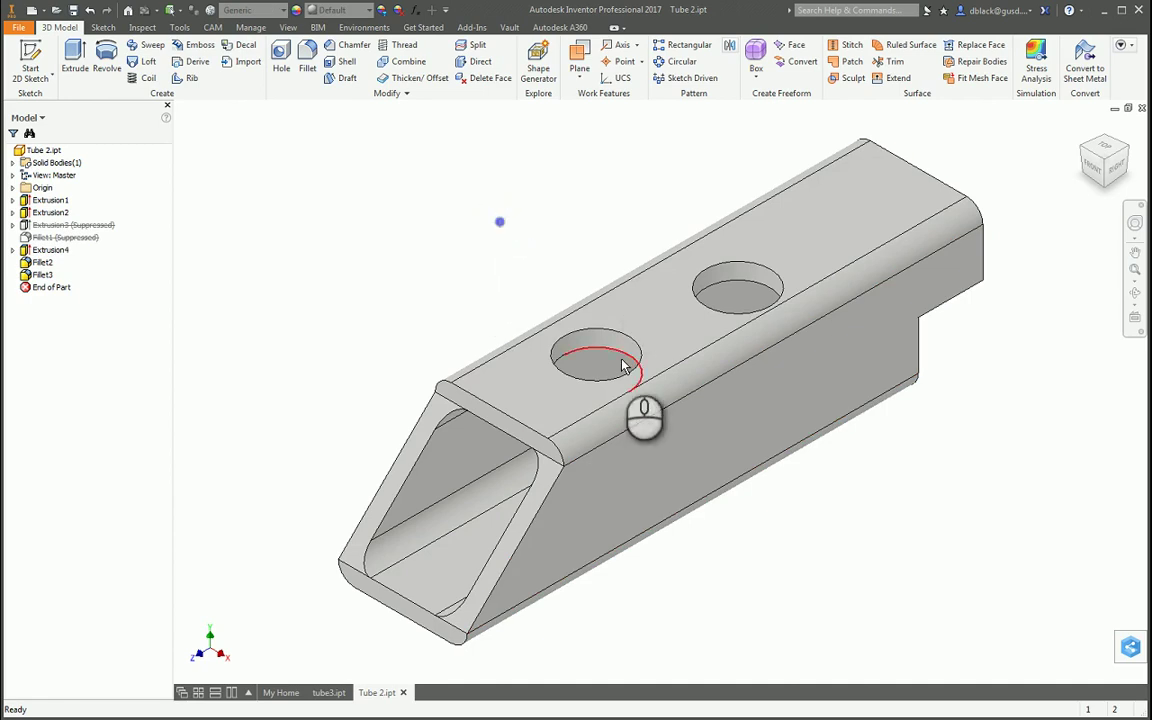
Inspect the thick-walled tube from its notched end and its angled open end.
key(F4)
drag(711, 496, 586, 465)
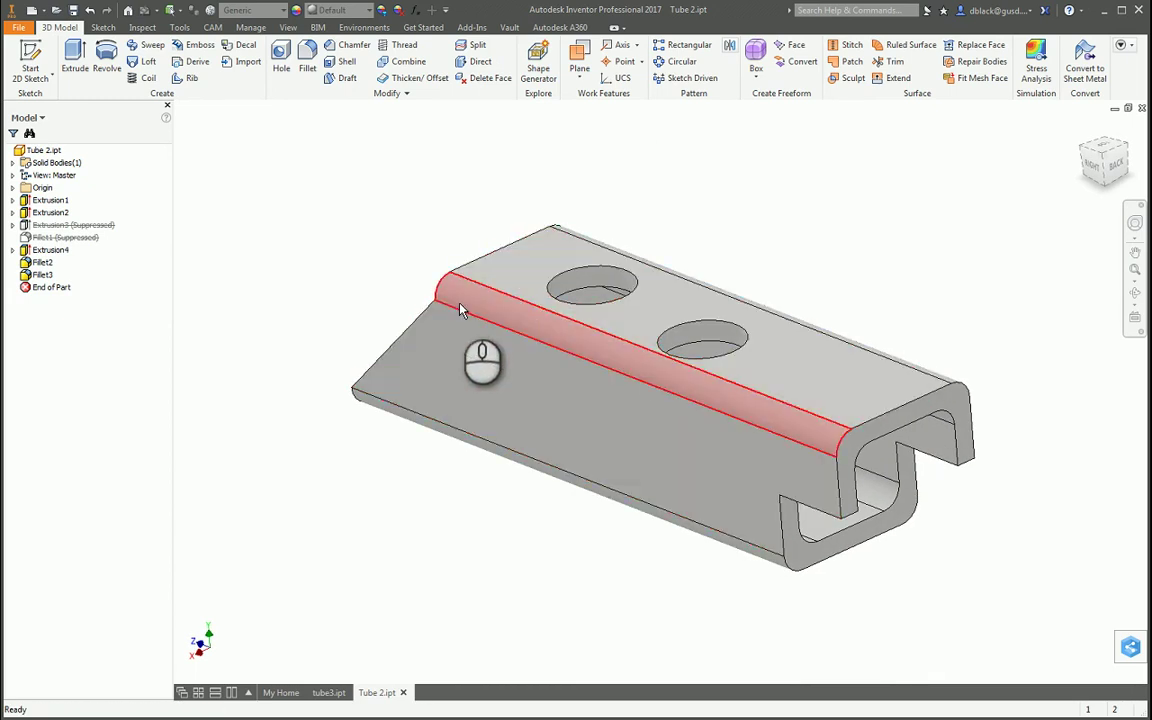
key(F4)
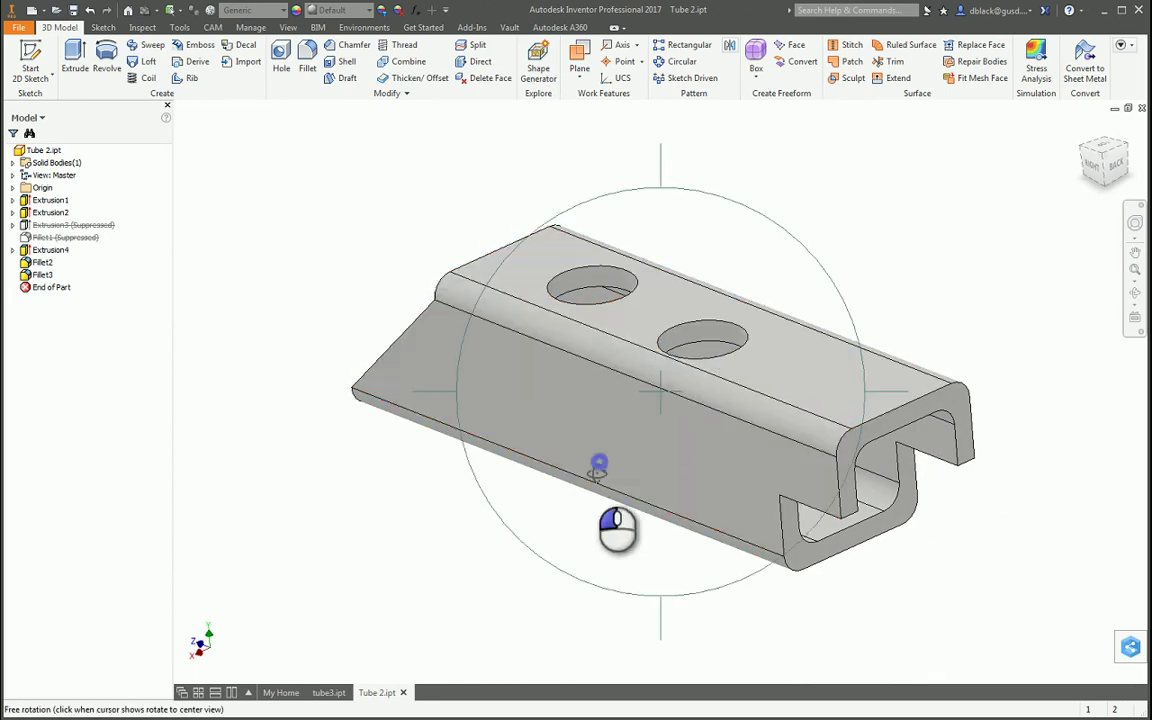
drag(599, 463, 818, 424)
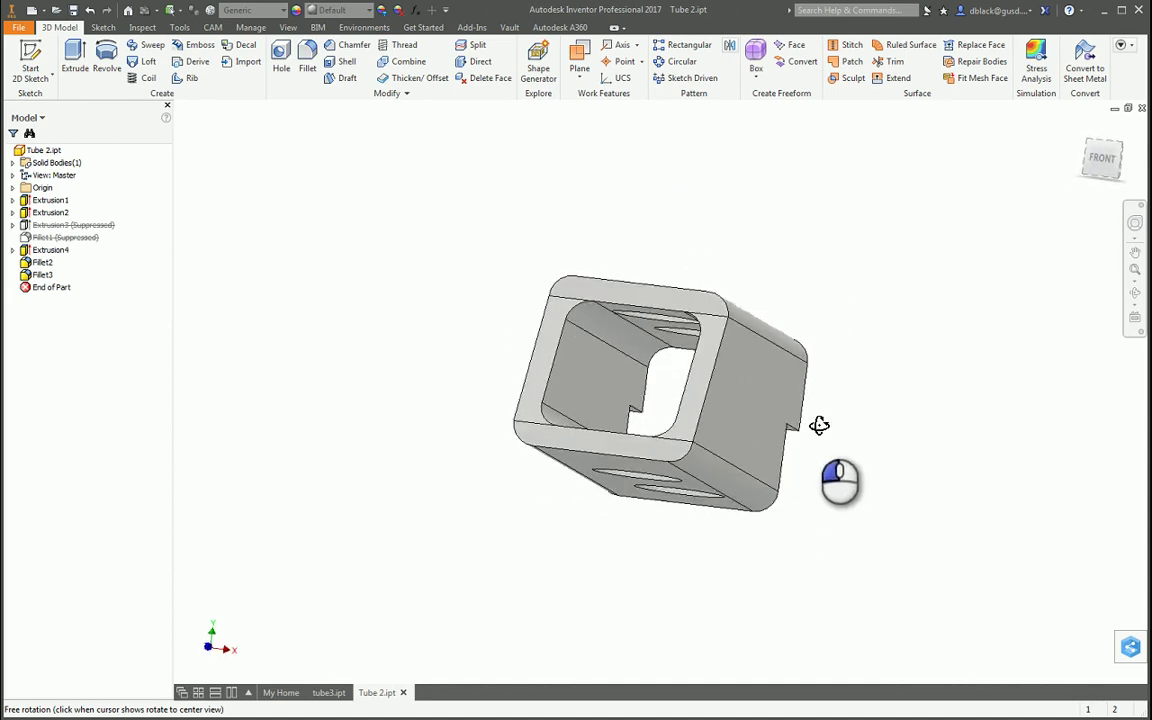
key(F4)
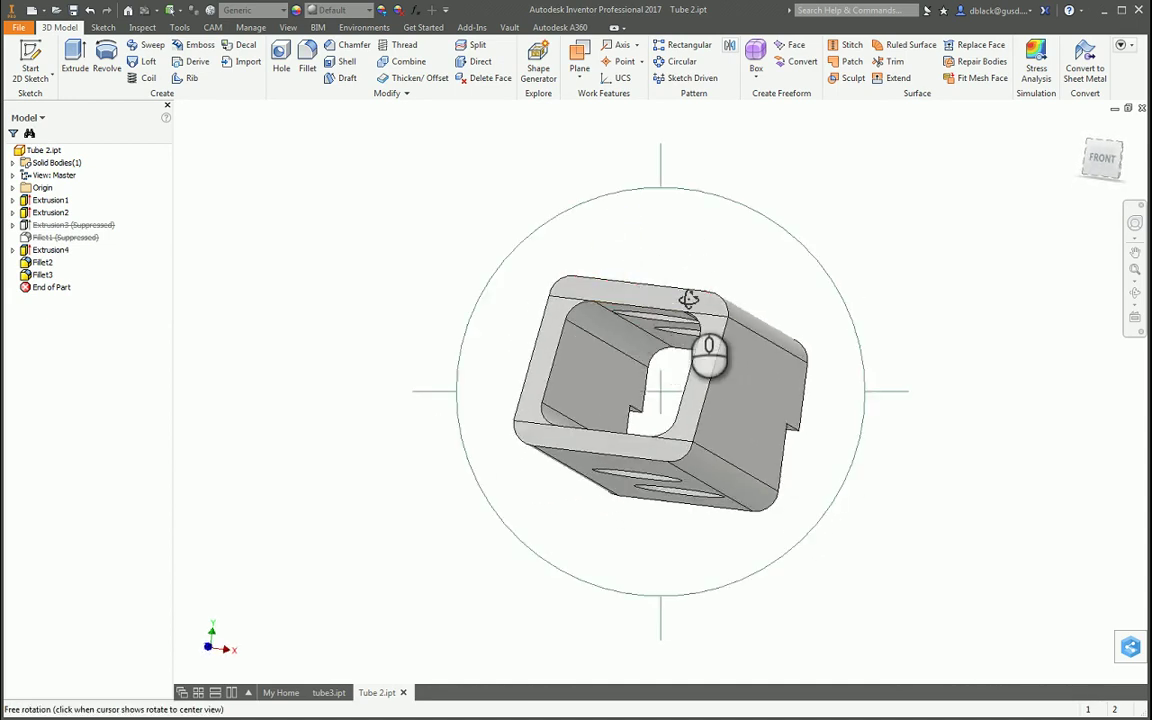
drag(684, 368, 675, 351)
Examine the inner and outer corner fillets at the tube's angled open end up close.
scroll(600, 360, up, 10)
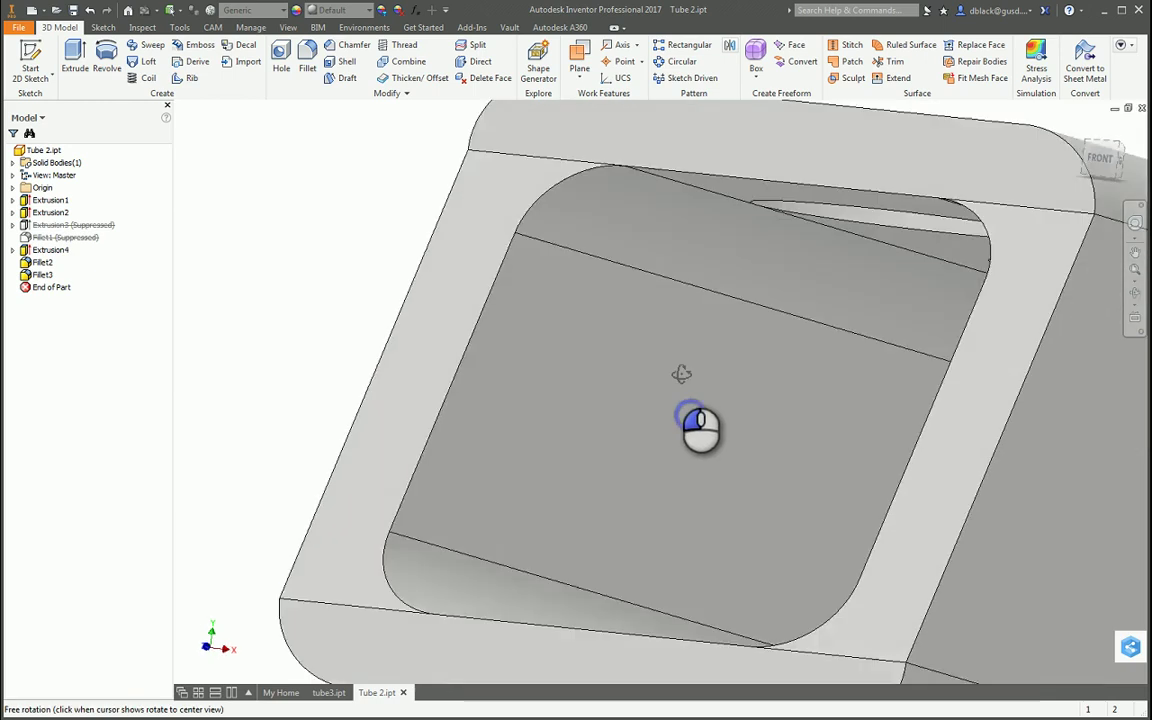
scroll(601, 190, down, 5)
scroll(517, 184, up, 5)
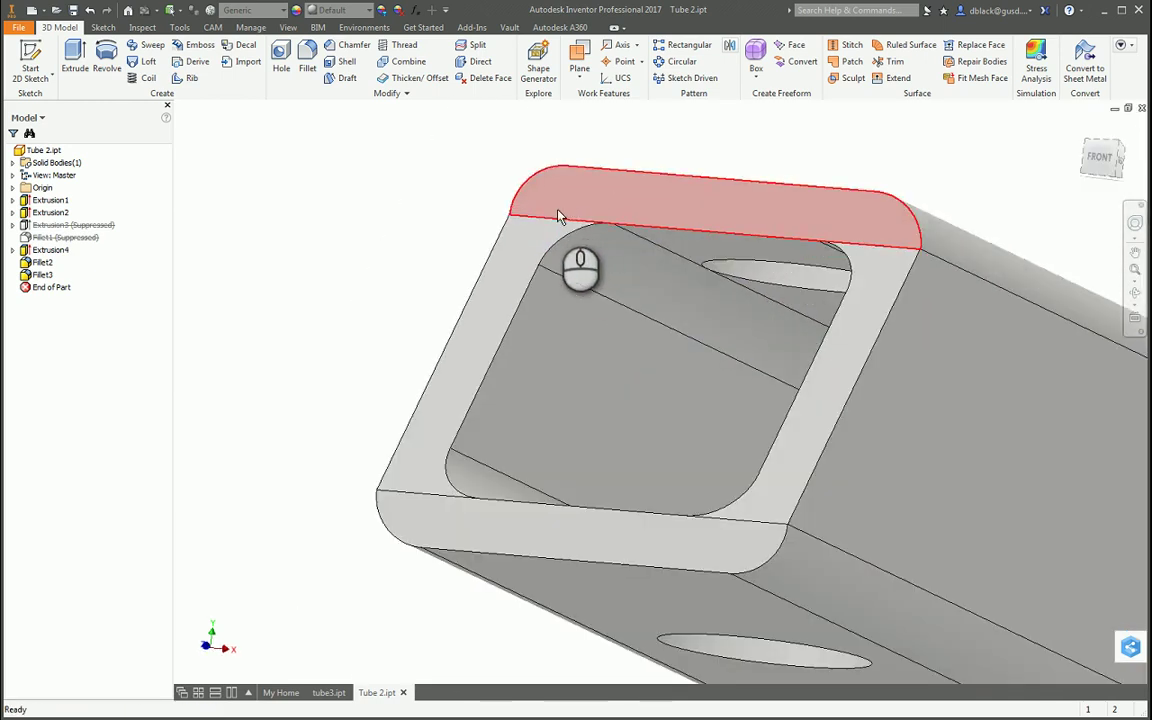
key(F4)
drag(592, 215, 607, 321)
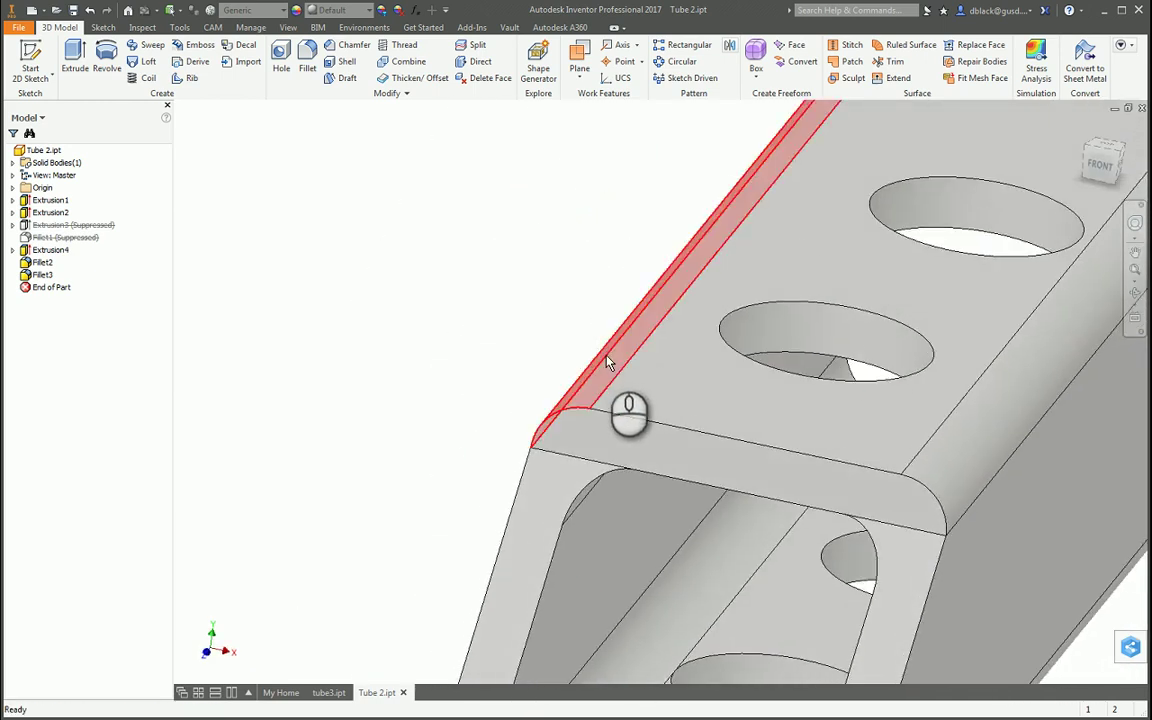
scroll(562, 305, down, 3)
scroll(562, 310, up, 4)
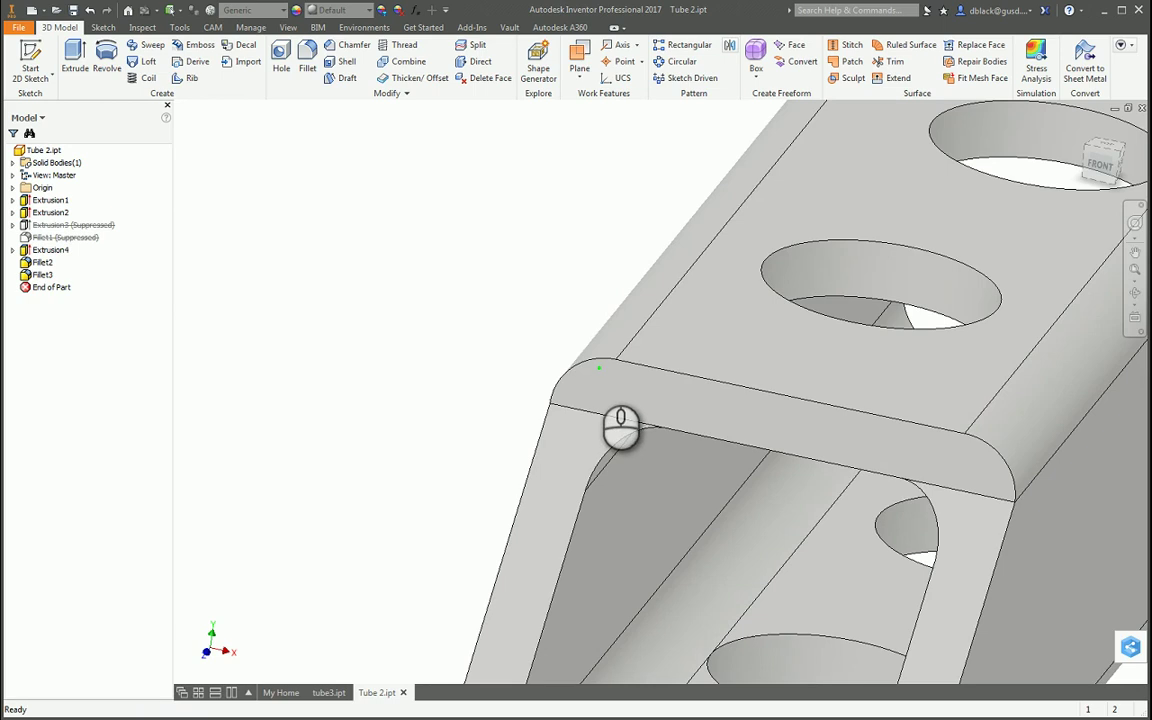
click(586, 372)
drag(586, 372, 620, 430)
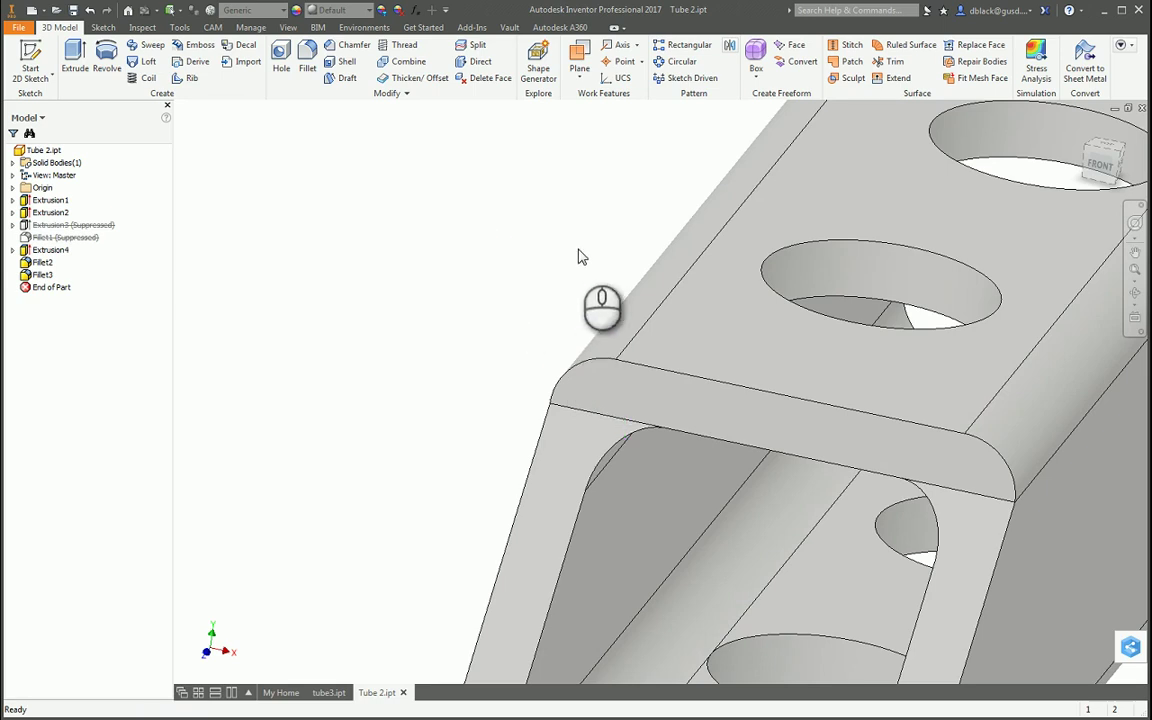
Thin the tube's walls with Thicken/Offset, cutting 0.115 in outward from all the inner faces.
click(420, 79)
scroll(415, 270, down, 5)
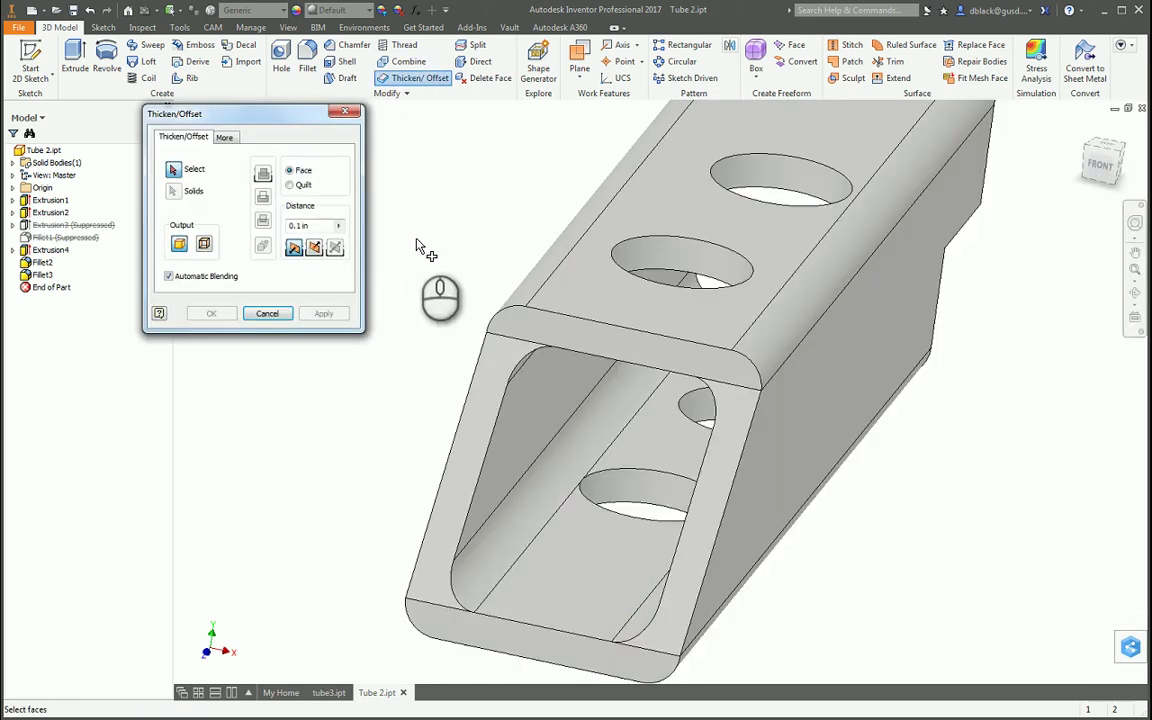
click(545, 489)
drag(536, 496, 727, 390)
drag(705, 333, 675, 395)
scroll(475, 360, down, 4)
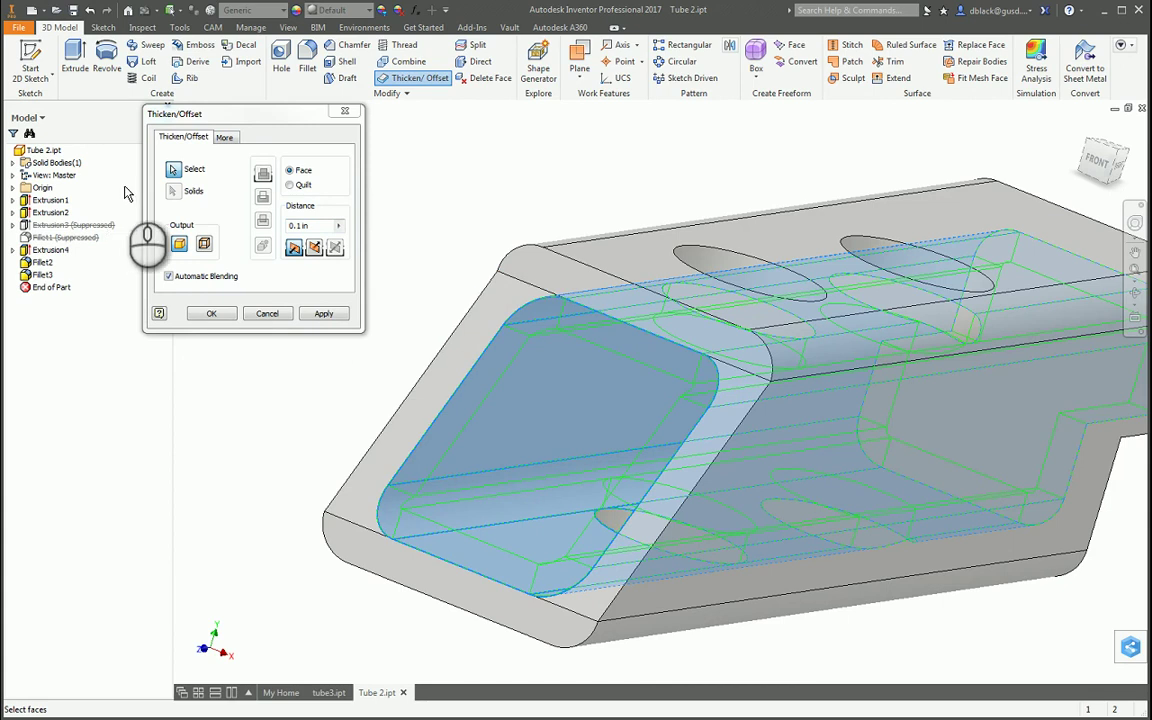
click(314, 248)
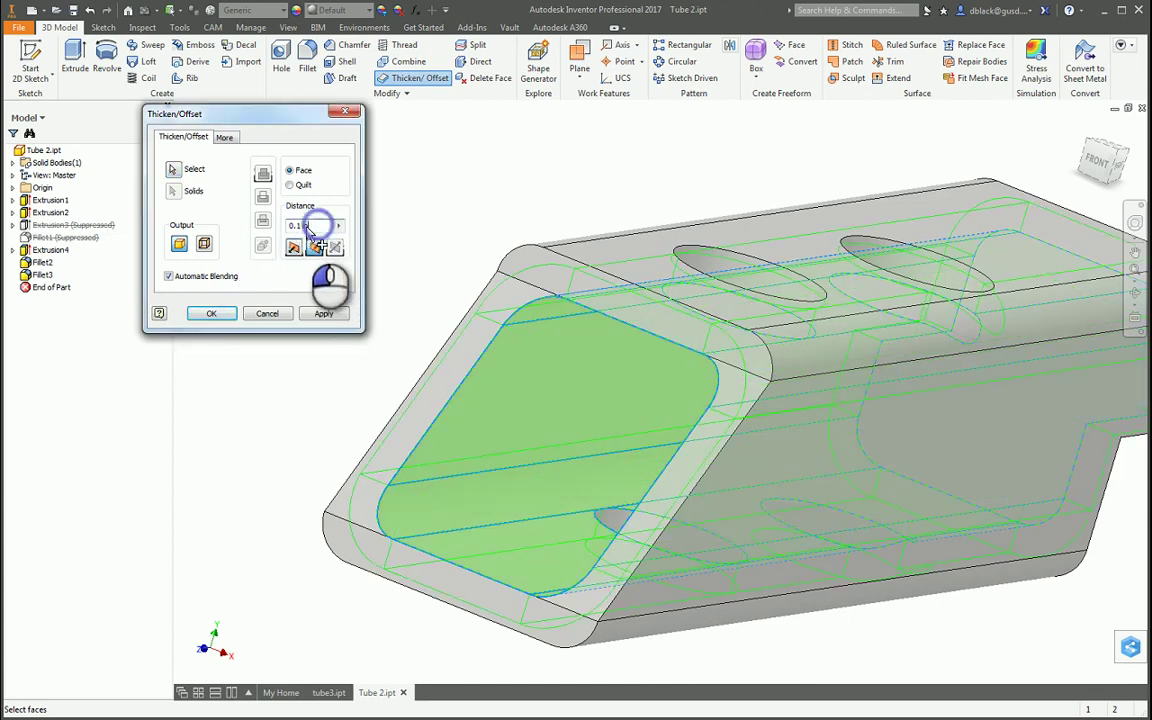
text(1)
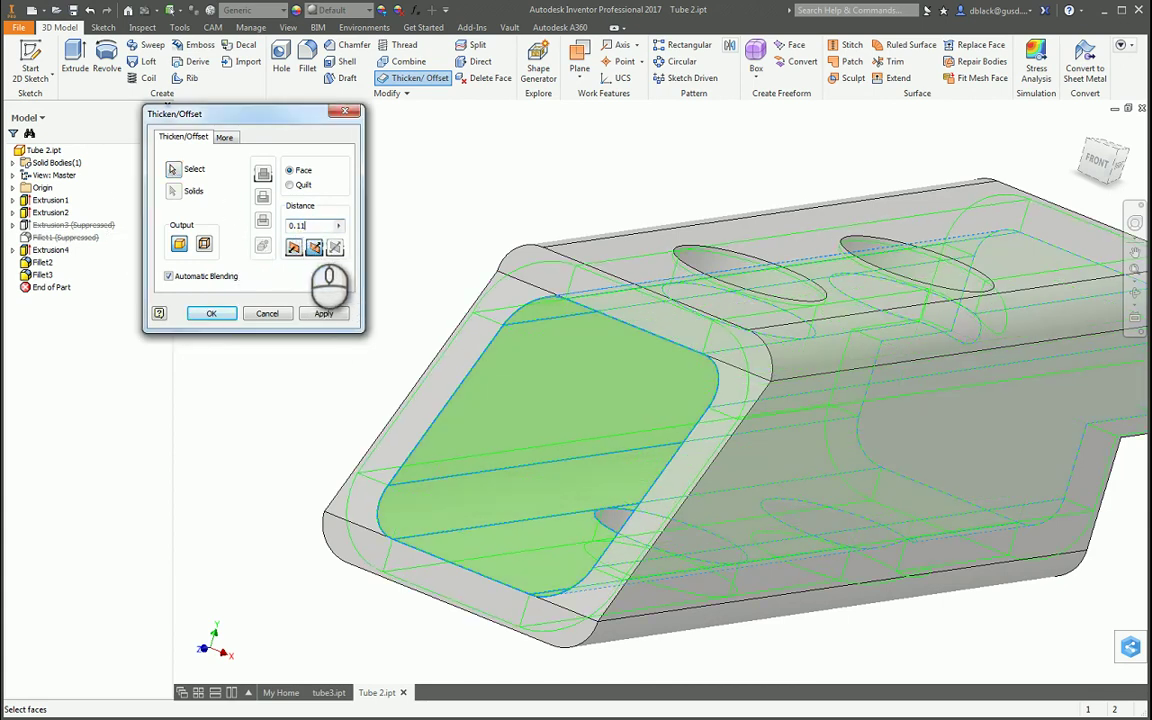
text(5)
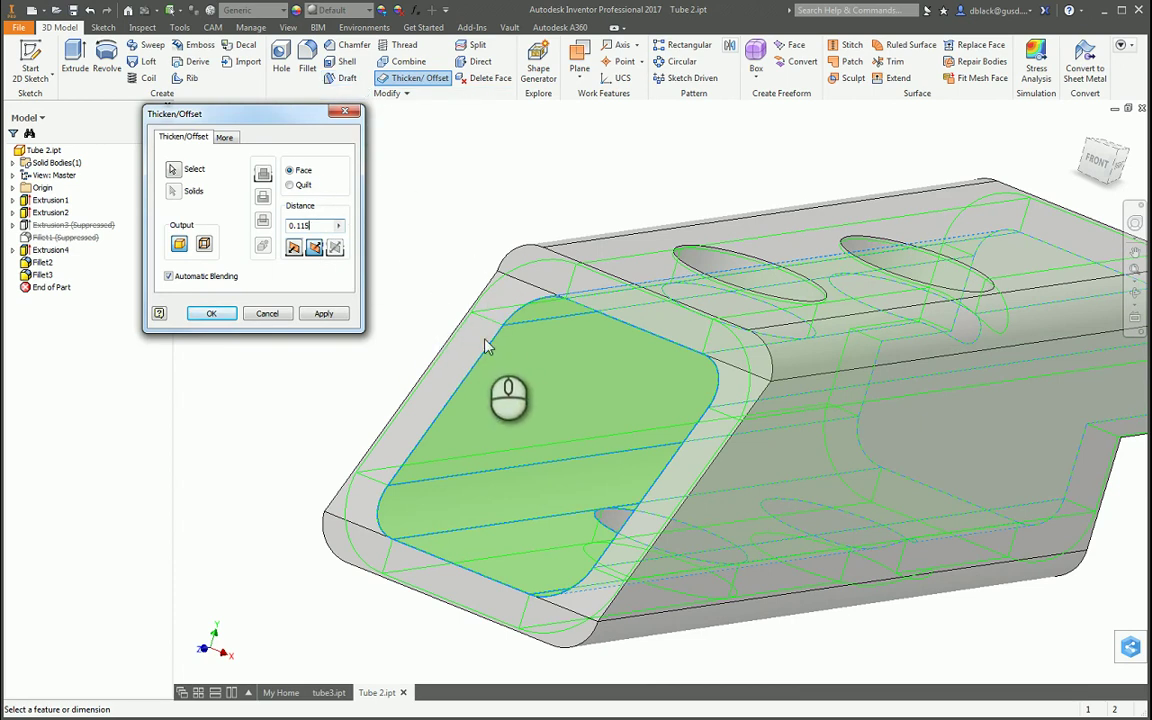
click(323, 314)
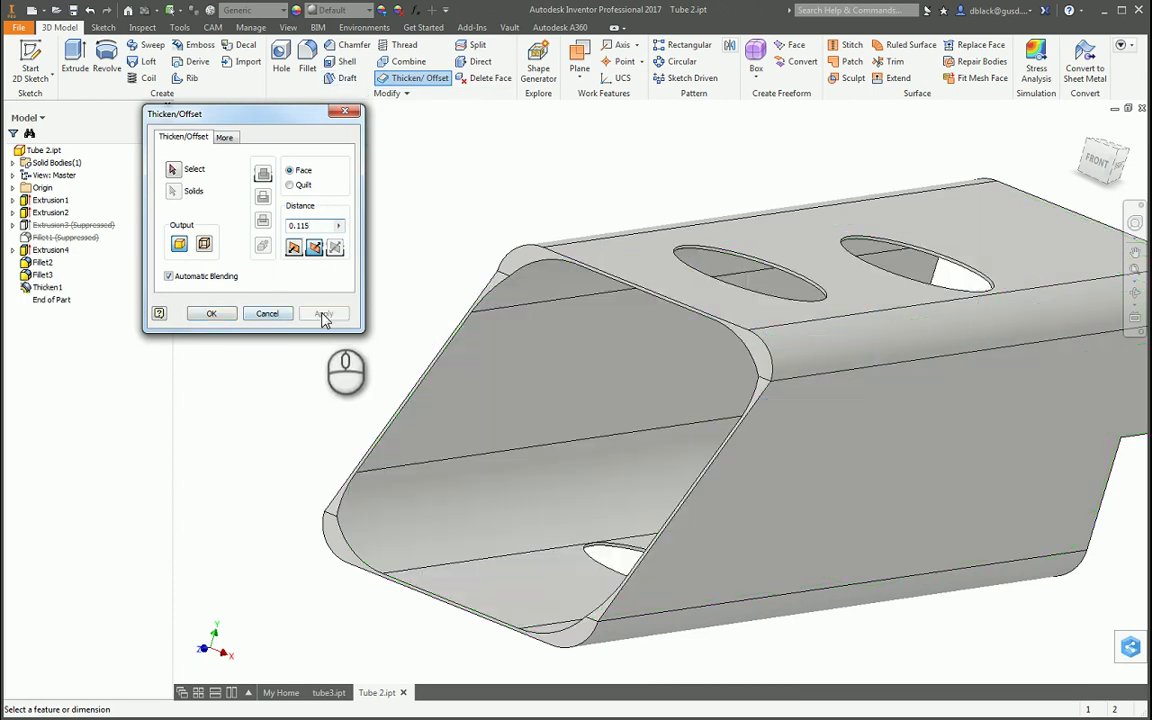
click(346, 111)
Measure the thinned wall's thickness between its inner face and outer edge at the angled open end.
scroll(393, 334, up, 3)
key(m)
click(560, 350)
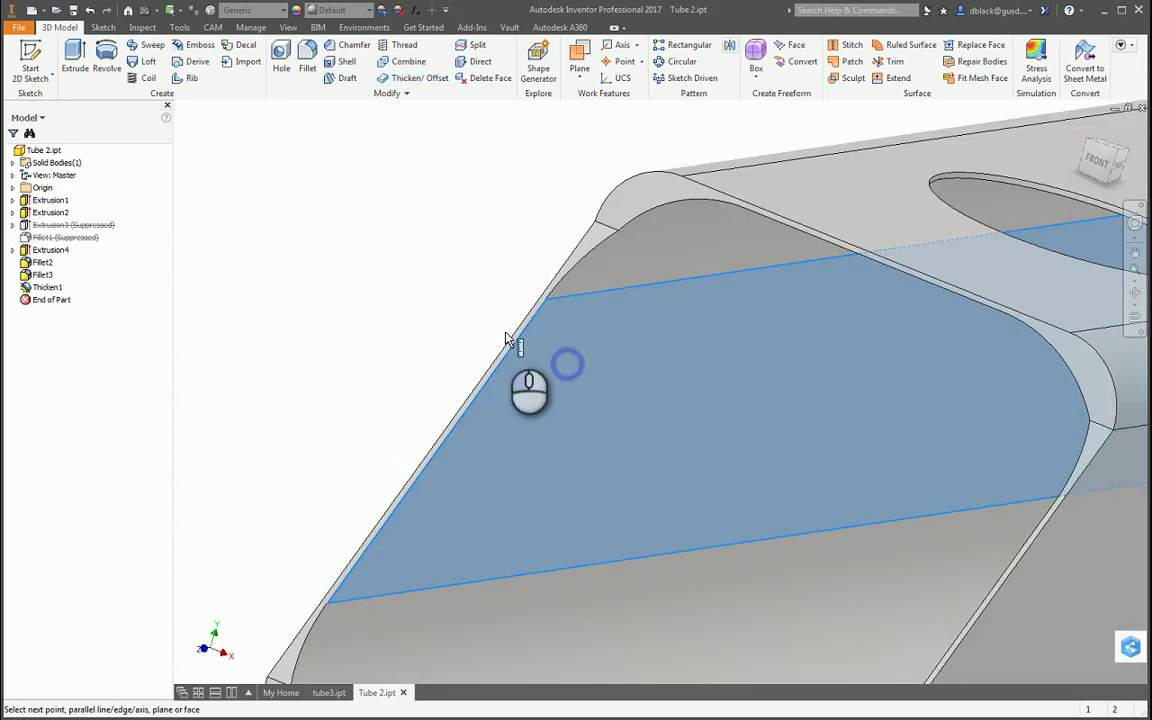
key(Escape)
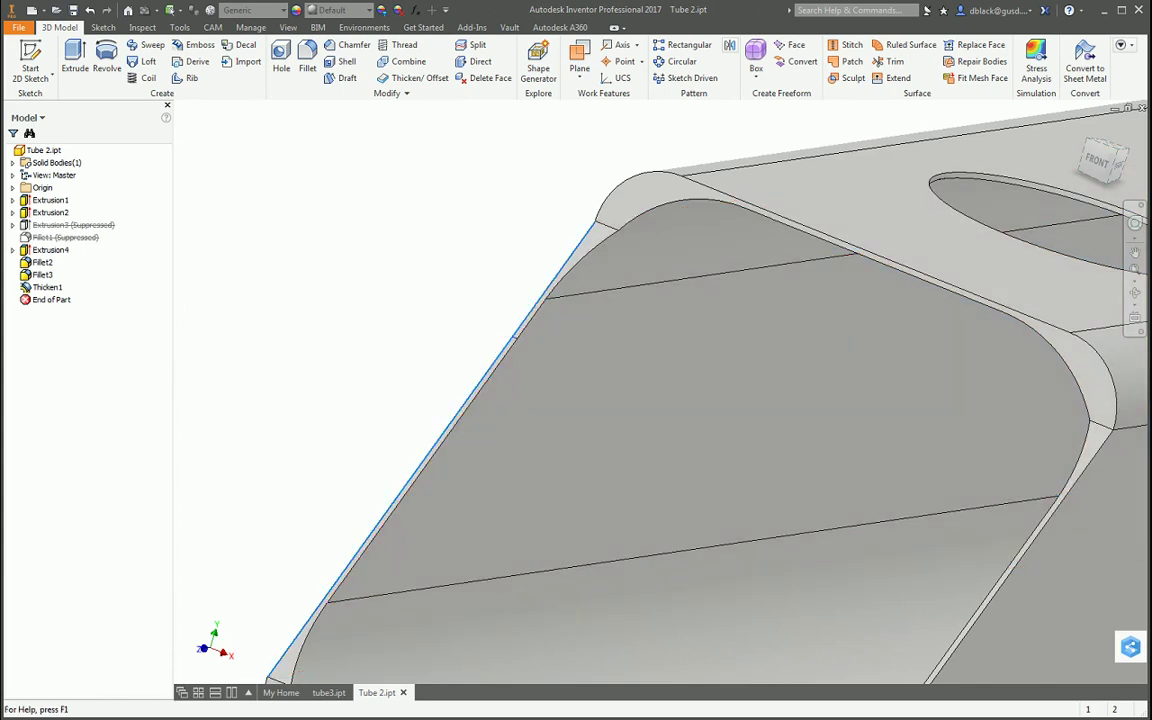
key(m)
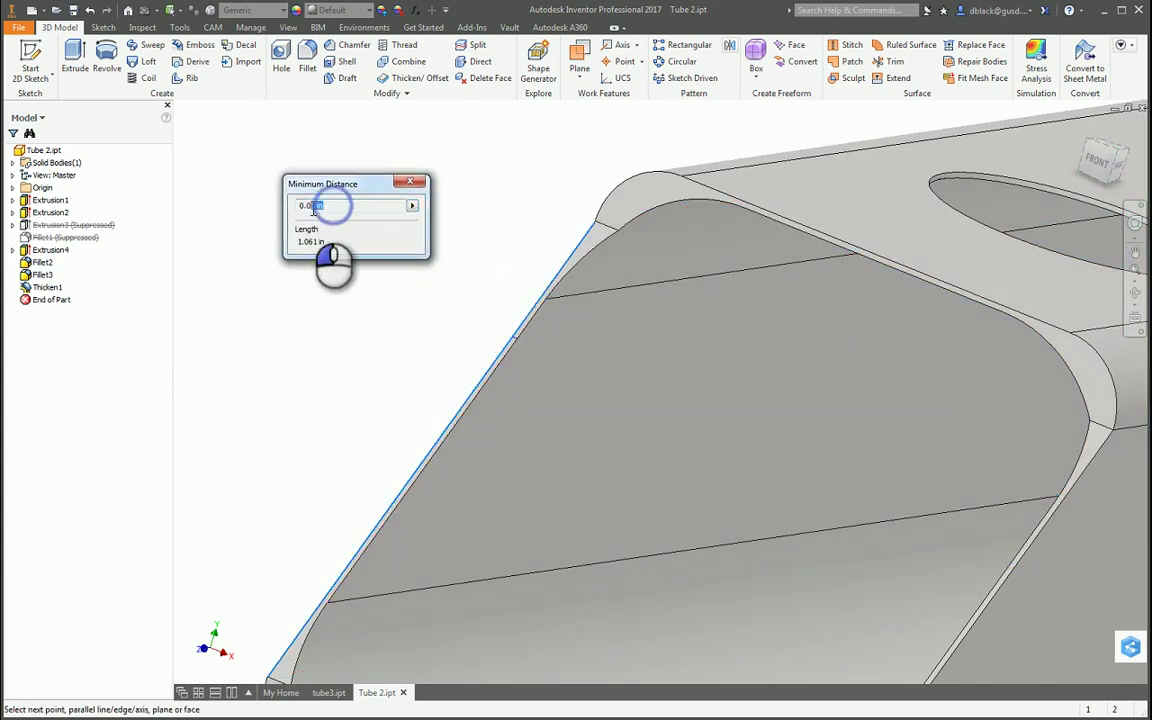
click(412, 181)
Examine up close how the inner and outer curves line up at the tube's corner on the angled open end.
scroll(388, 248, down, 5)
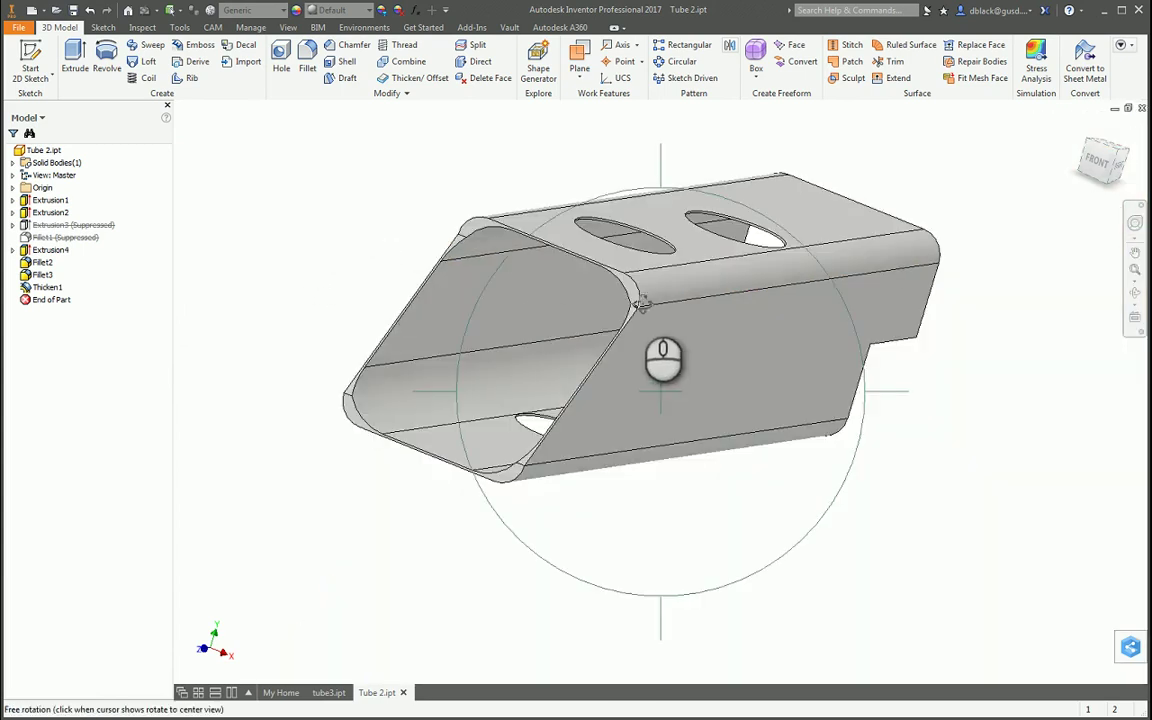
shift+middle_drag(650, 340, 571, 245)
scroll(571, 245, up, 5)
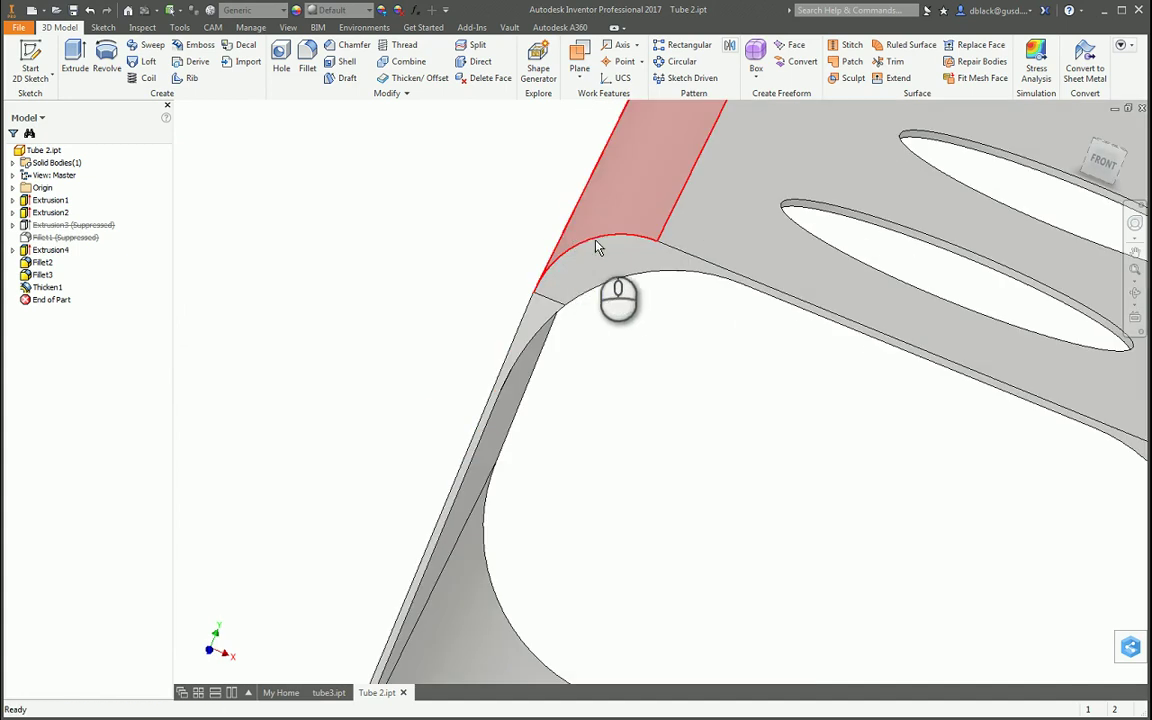
click(595, 237)
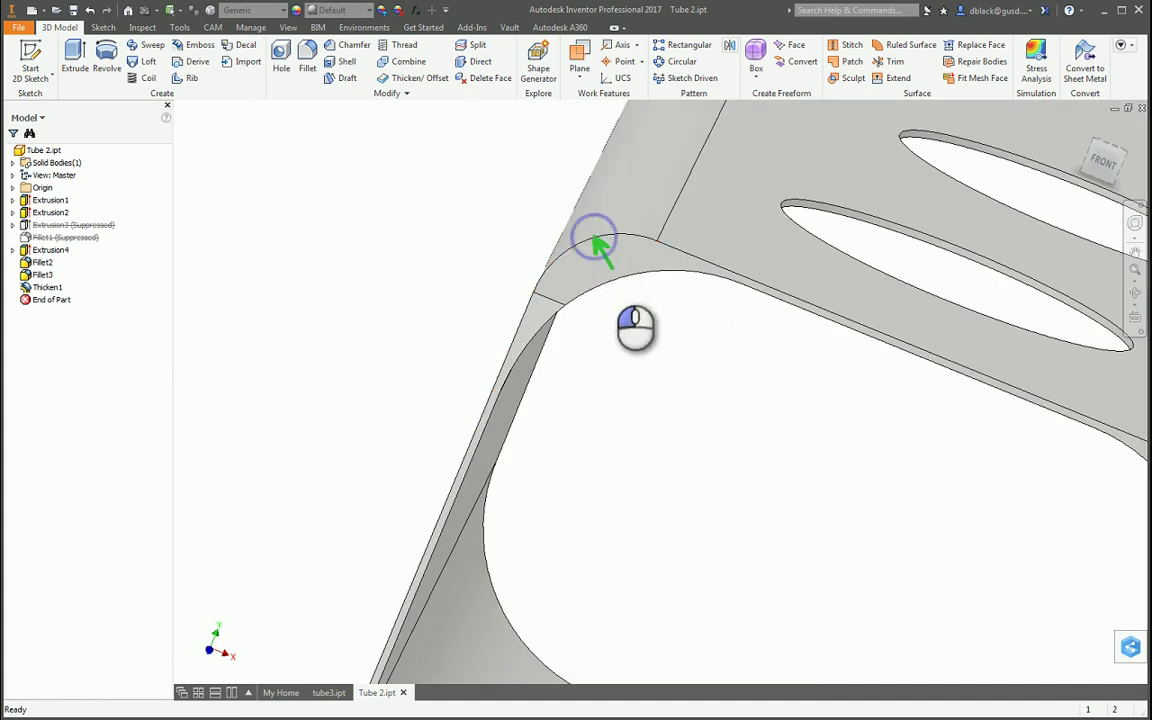
click(618, 268)
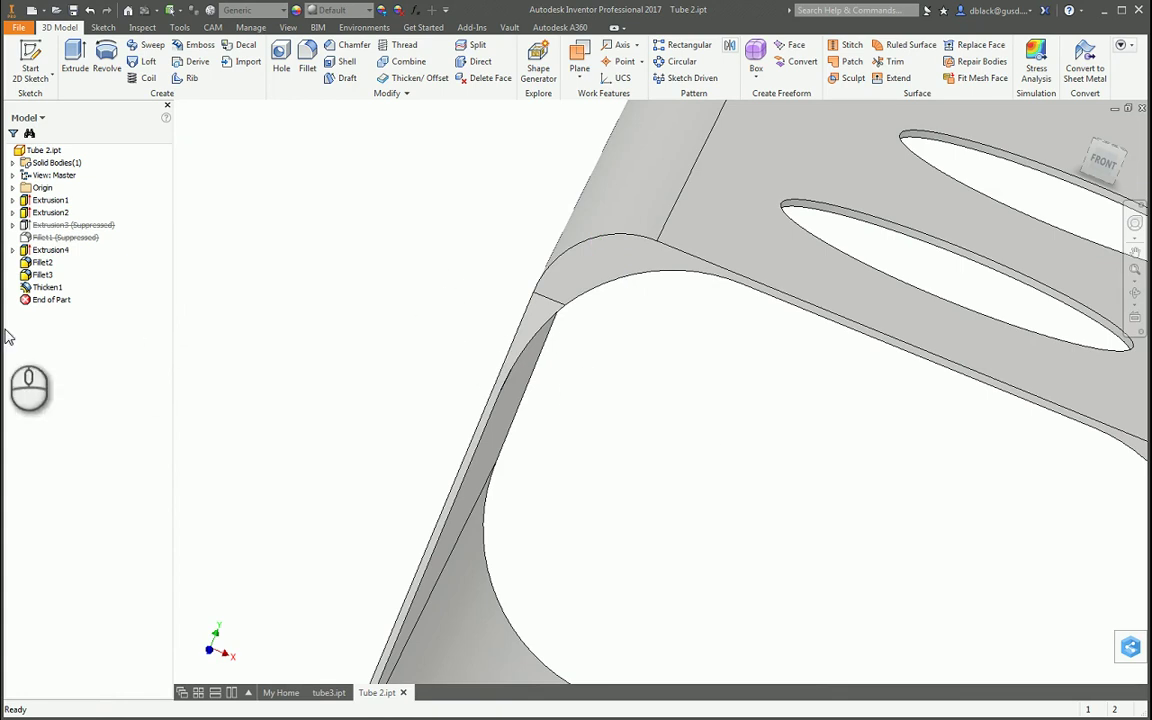
Delete the Thicken feature and start a 2D sketch on the upper face of the tube's notched end.
right_click(45, 287)
click(72, 310)
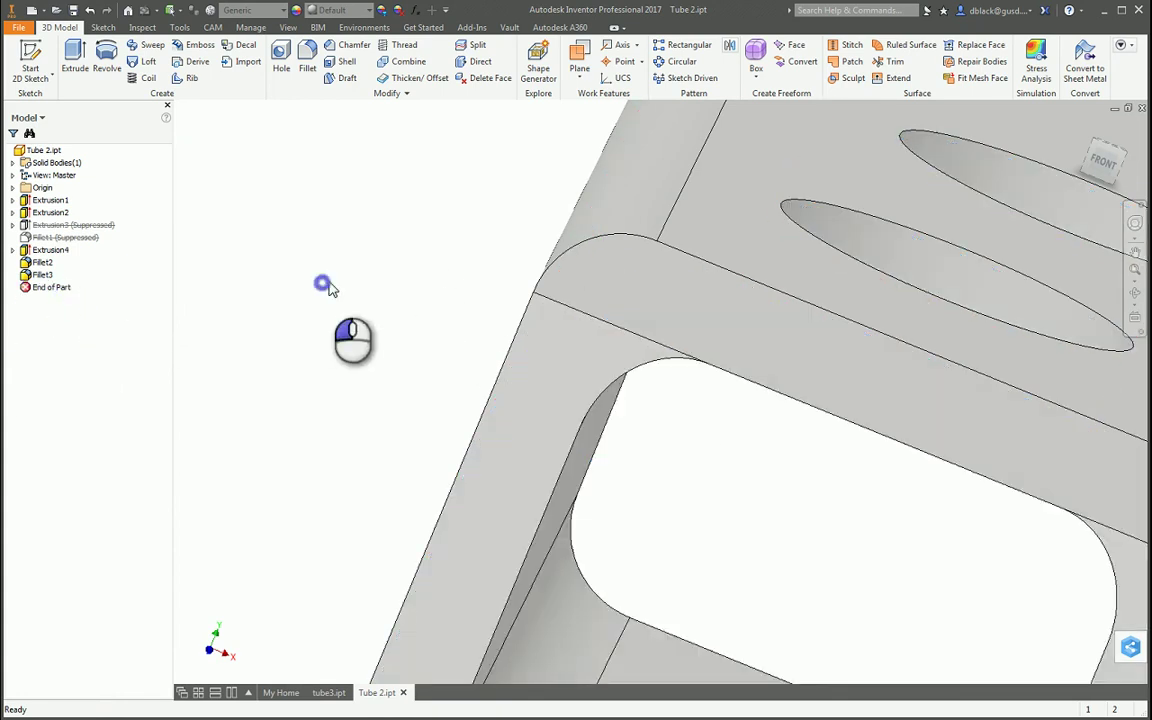
scroll(330, 290, down, 3)
key(F4)
mouse_move(355, 311)
mouse_down()
mouse_move(535, 275)
mouse_move(714, 412)
mouse_move(476, 332)
mouse_up()
click(30, 55)
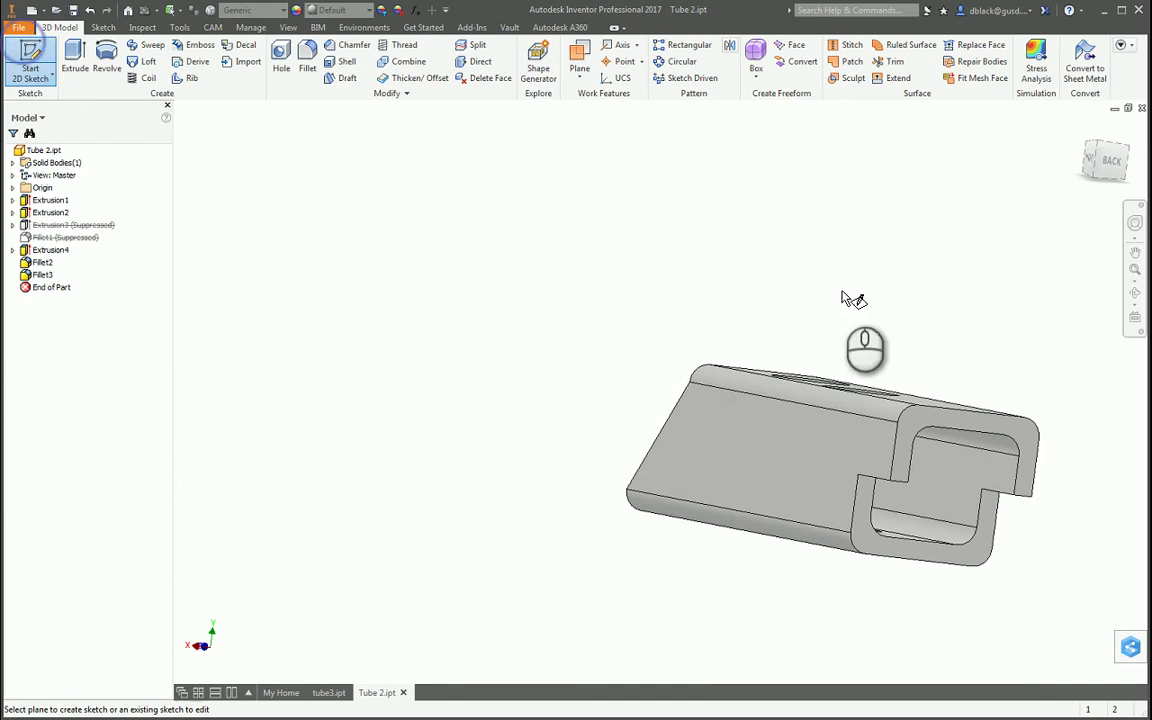
click(1033, 436)
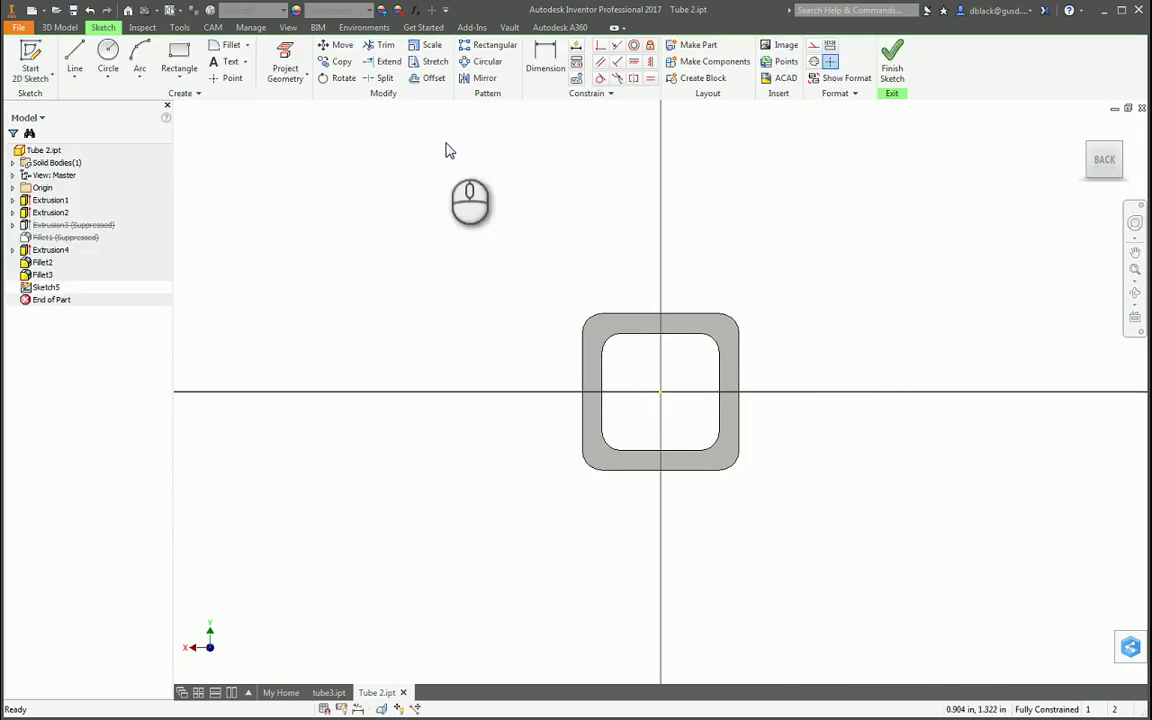
Project the outer edges and corner arcs of the upper half of the tube's end profile into the sketch.
click(297, 60)
scroll(600, 300, up, 3)
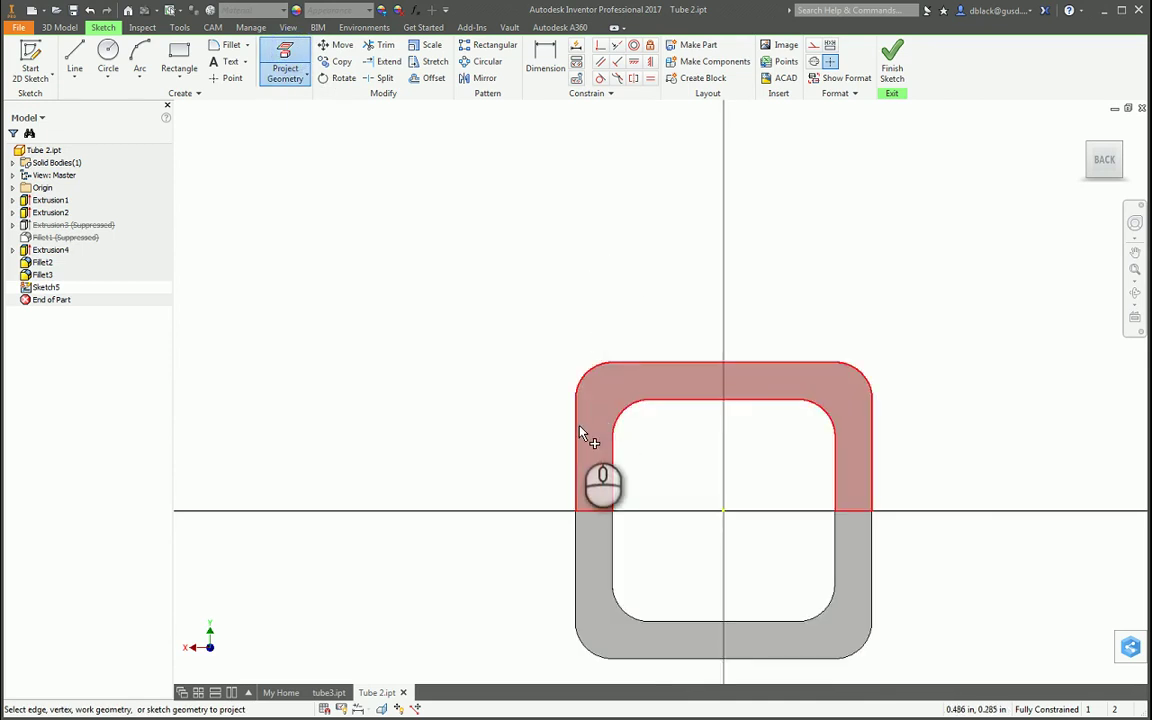
click(578, 432)
click(581, 382)
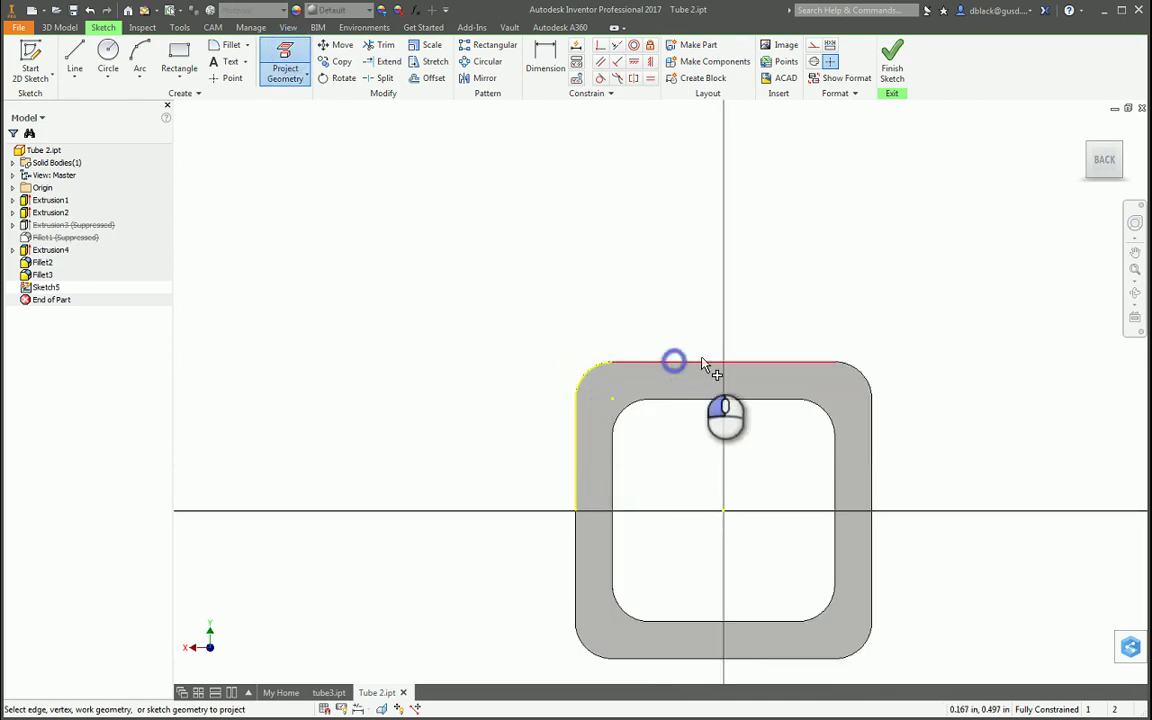
click(673, 361)
click(866, 375)
click(872, 432)
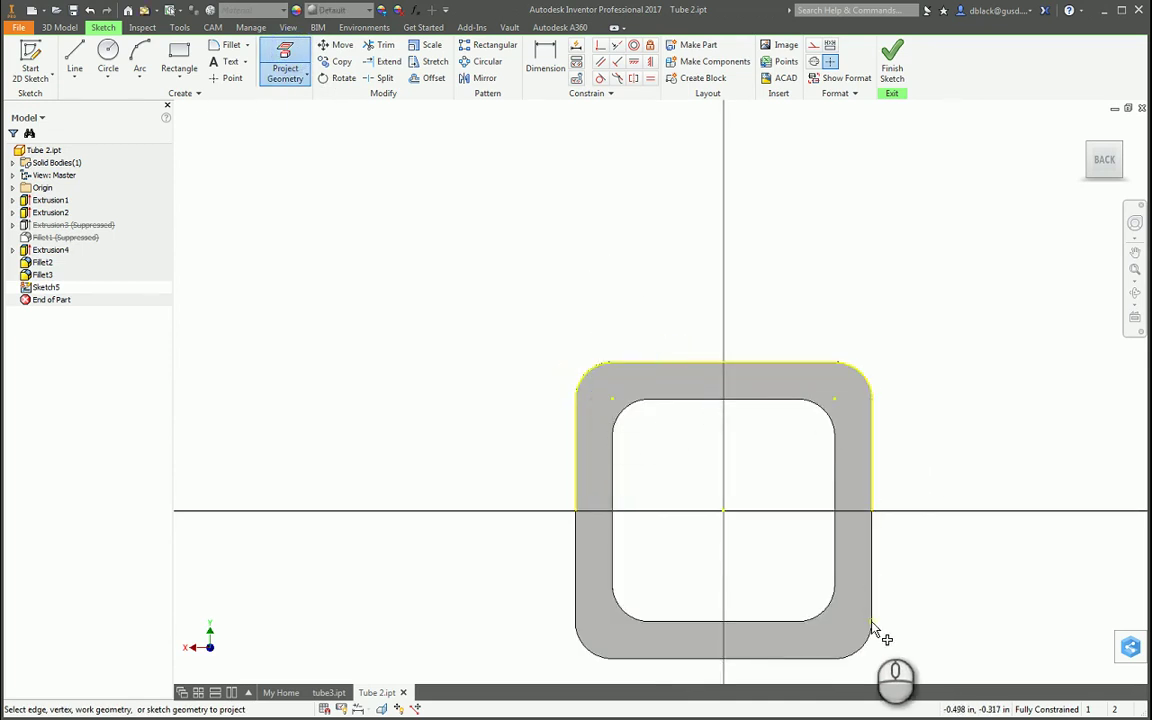
Project the remaining outer edges and corner arcs of the lower half to complete the closed outer outline.
click(872, 615)
click(868, 638)
scroll(932, 490, down, 2)
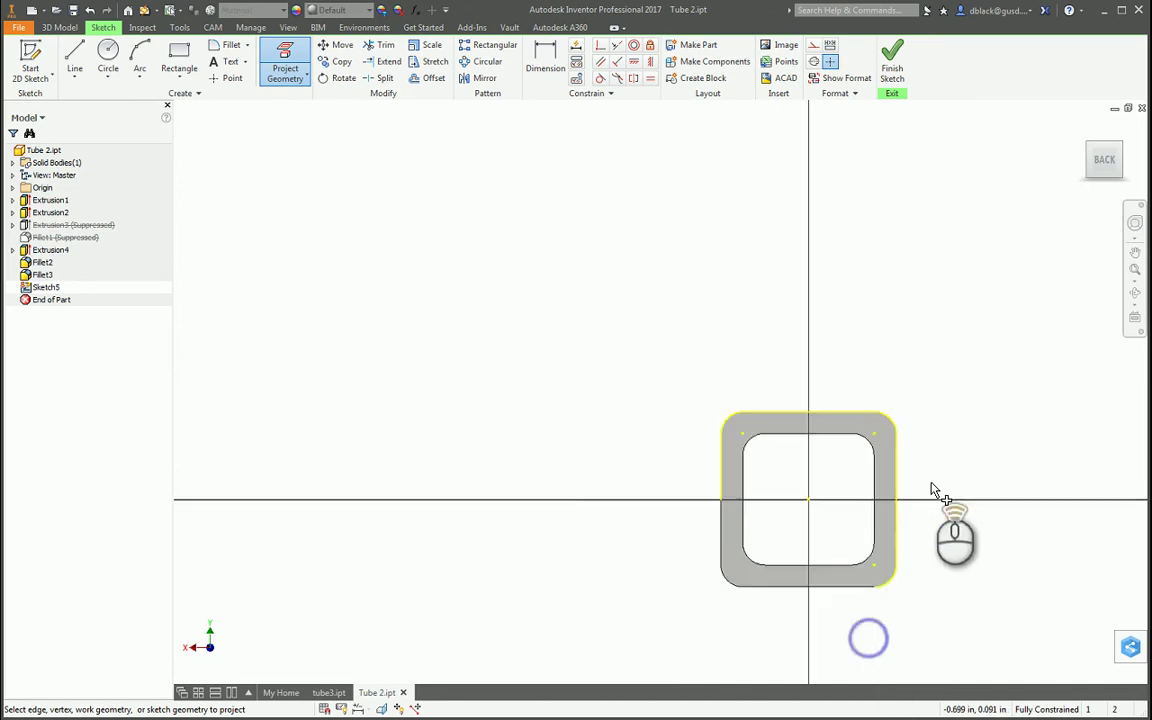
scroll(870, 606, up, 2)
click(860, 580)
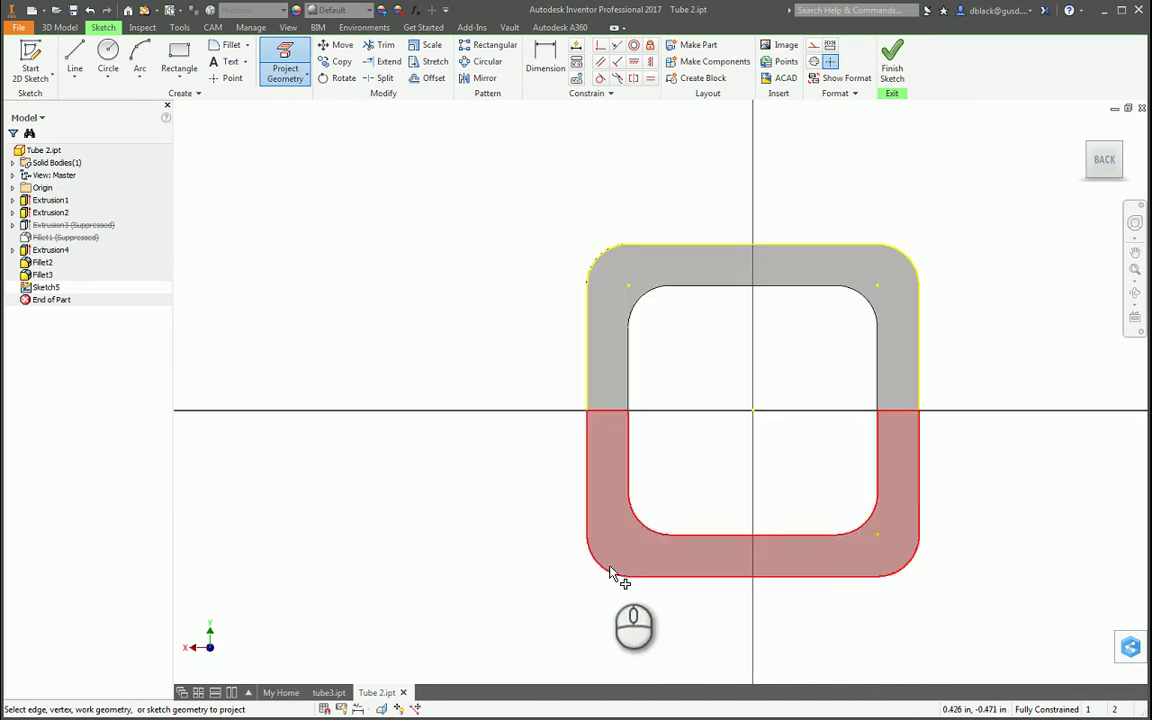
click(606, 566)
click(588, 496)
scroll(535, 442, down, 3)
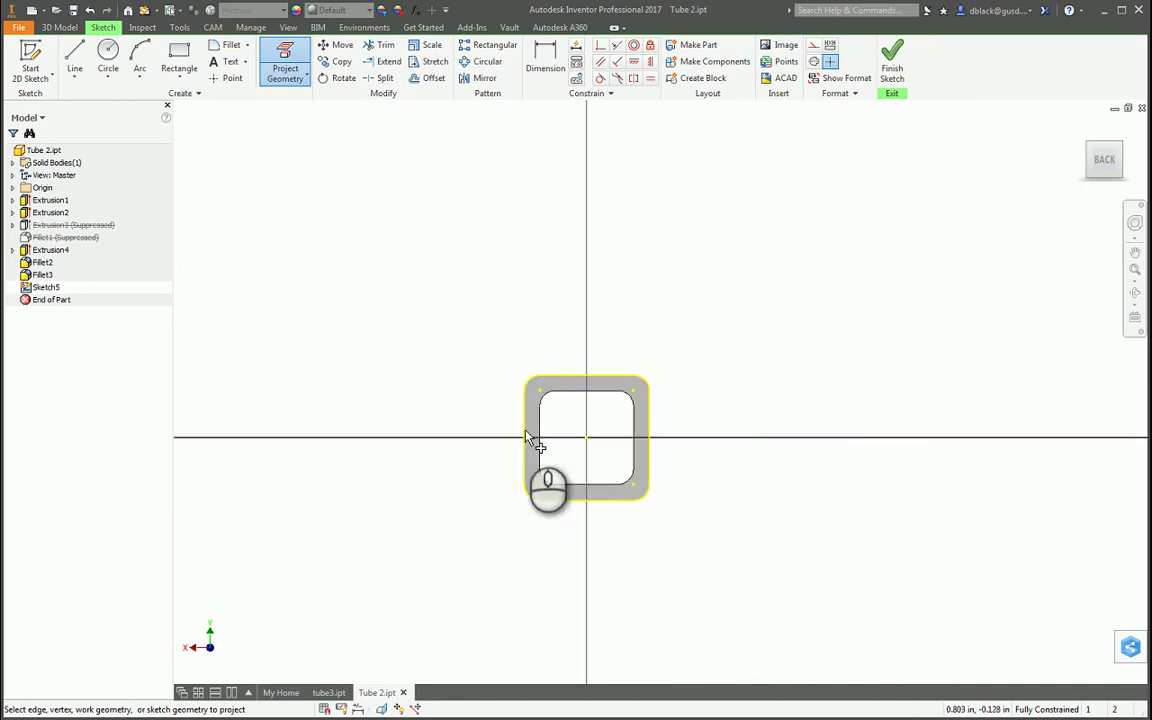
scroll(620, 400, down, 2)
scroll(634, 386, up, 4)
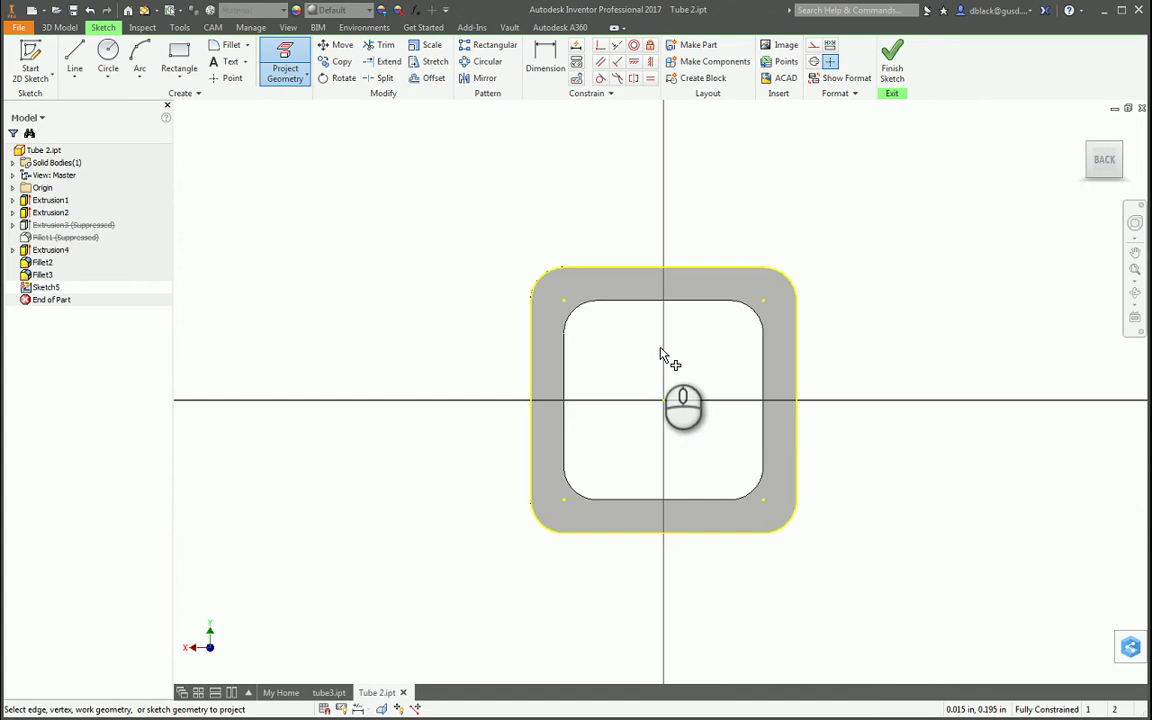
click(568, 268)
Offset the projected outline inward and dimension the gap between the two outlines at 0.01 in.
click(430, 78)
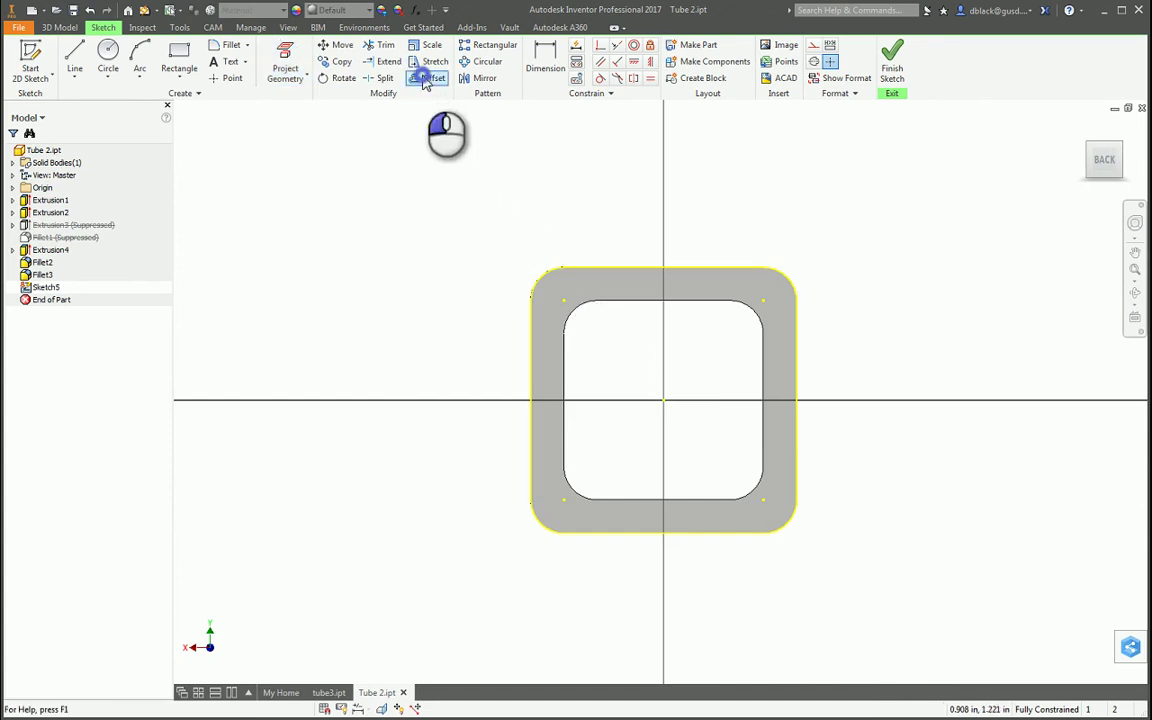
click(601, 270)
click(604, 280)
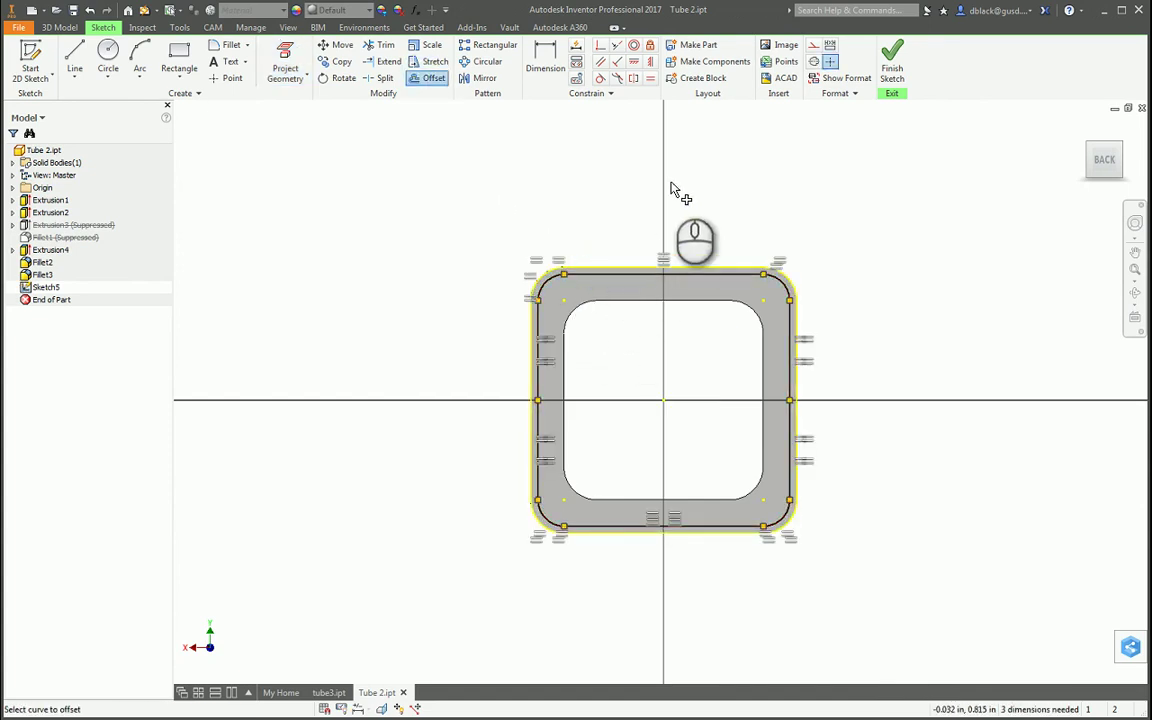
key(d)
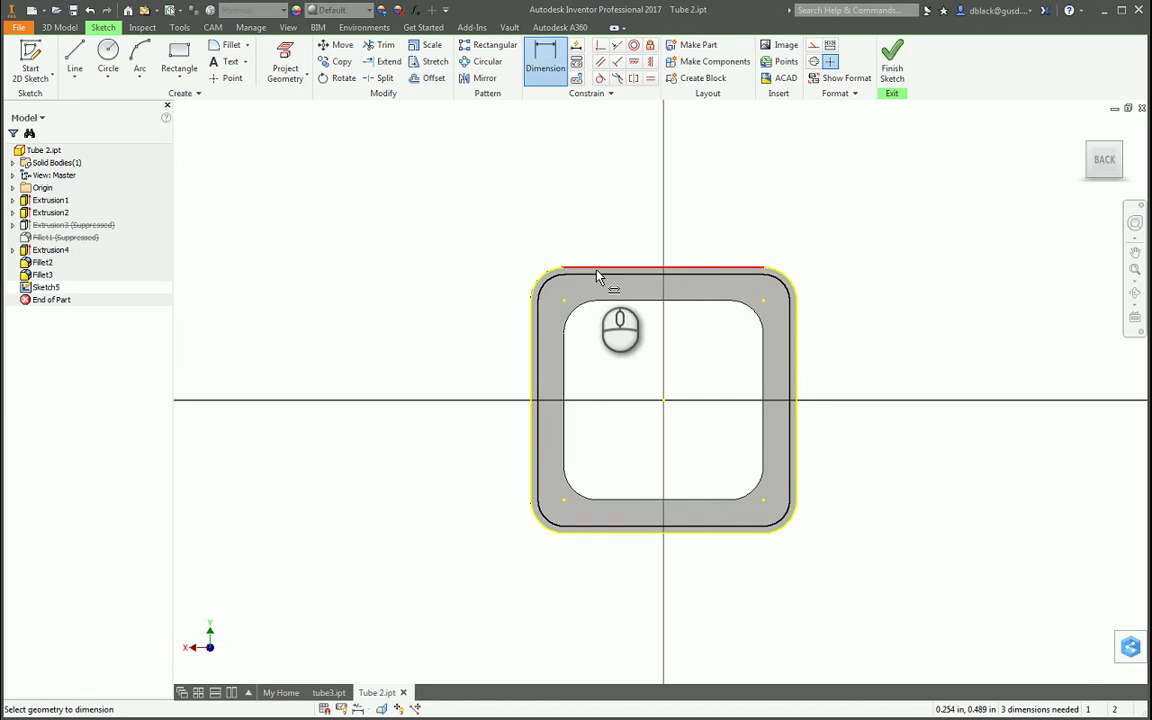
click(604, 278)
click(612, 225)
text(.01)
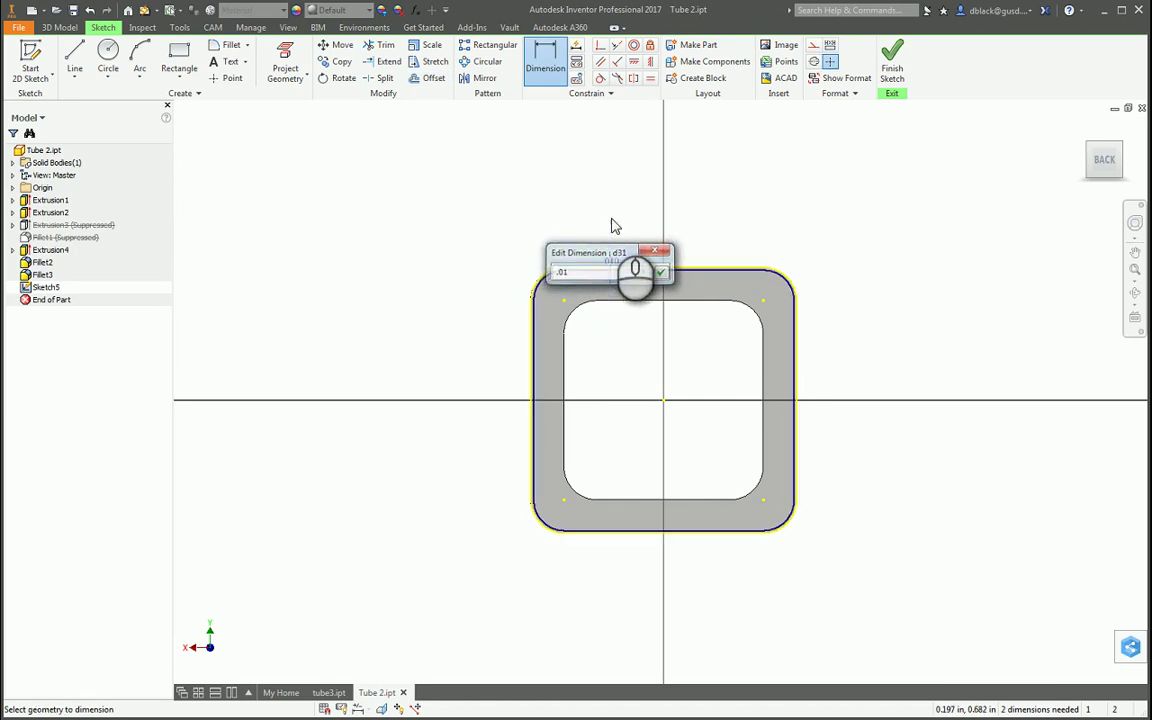
key(Return)
scroll(586, 280, up, 3)
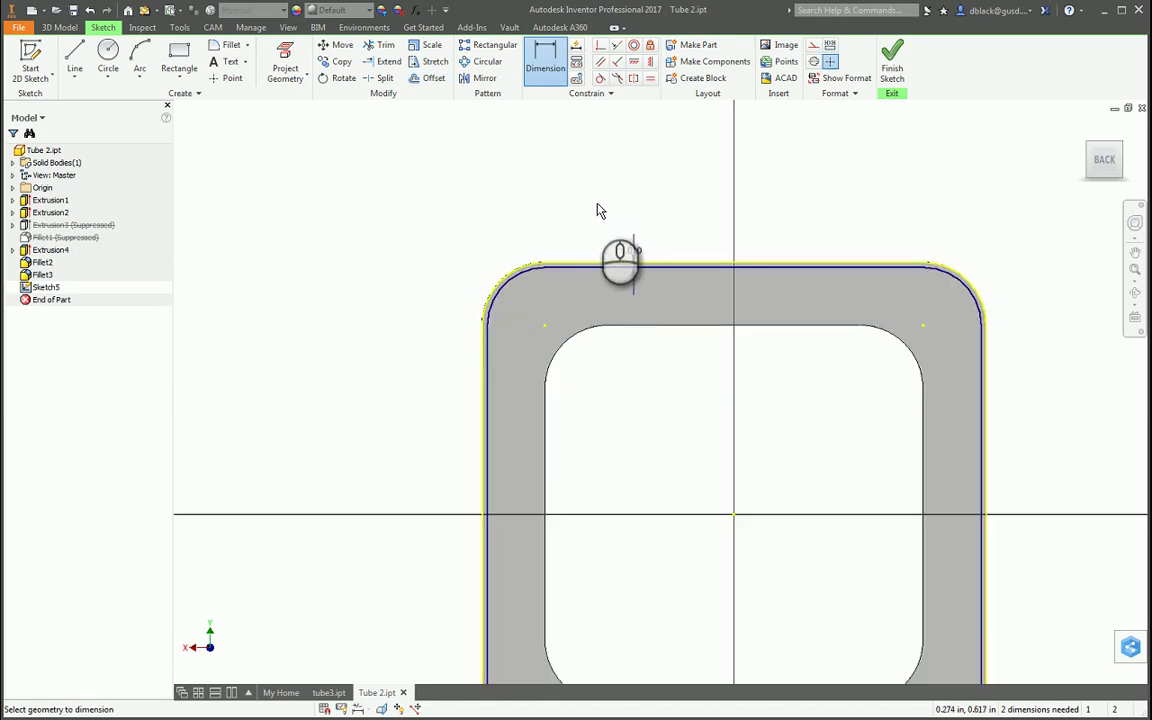
Extrude the inner offset profile as a cut with its extent set to All, hollowing the tube along its whole length.
key(F5)
key(e)
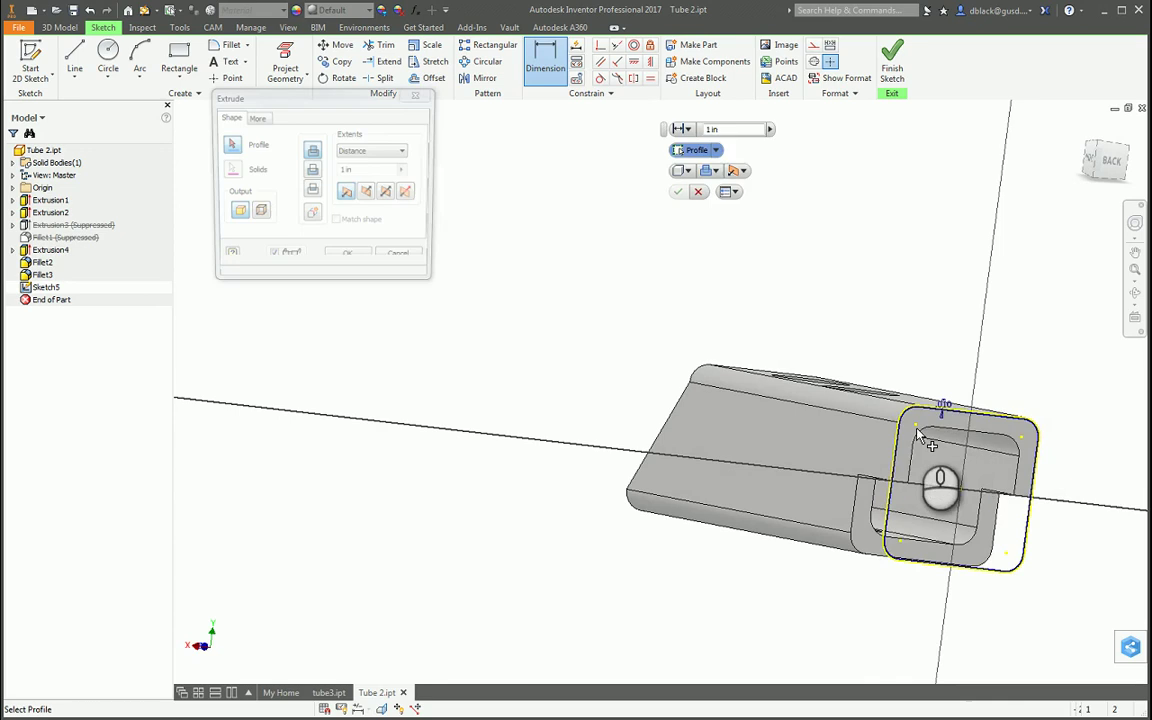
click(920, 426)
click(312, 170)
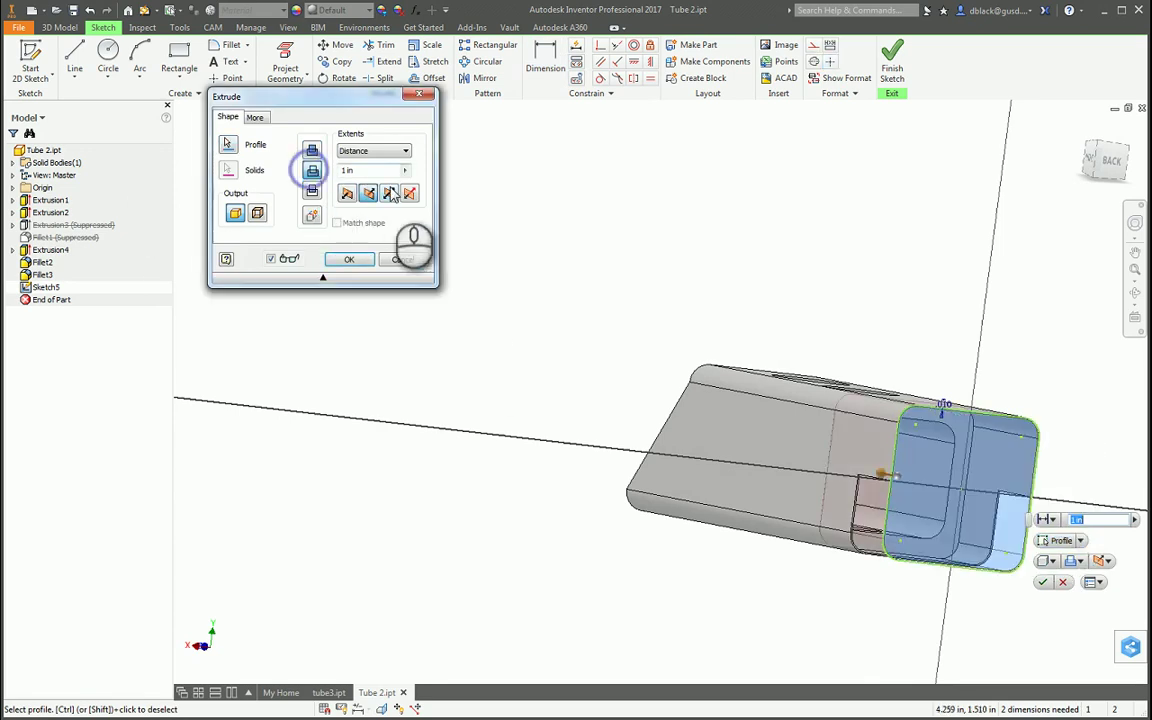
click(400, 151)
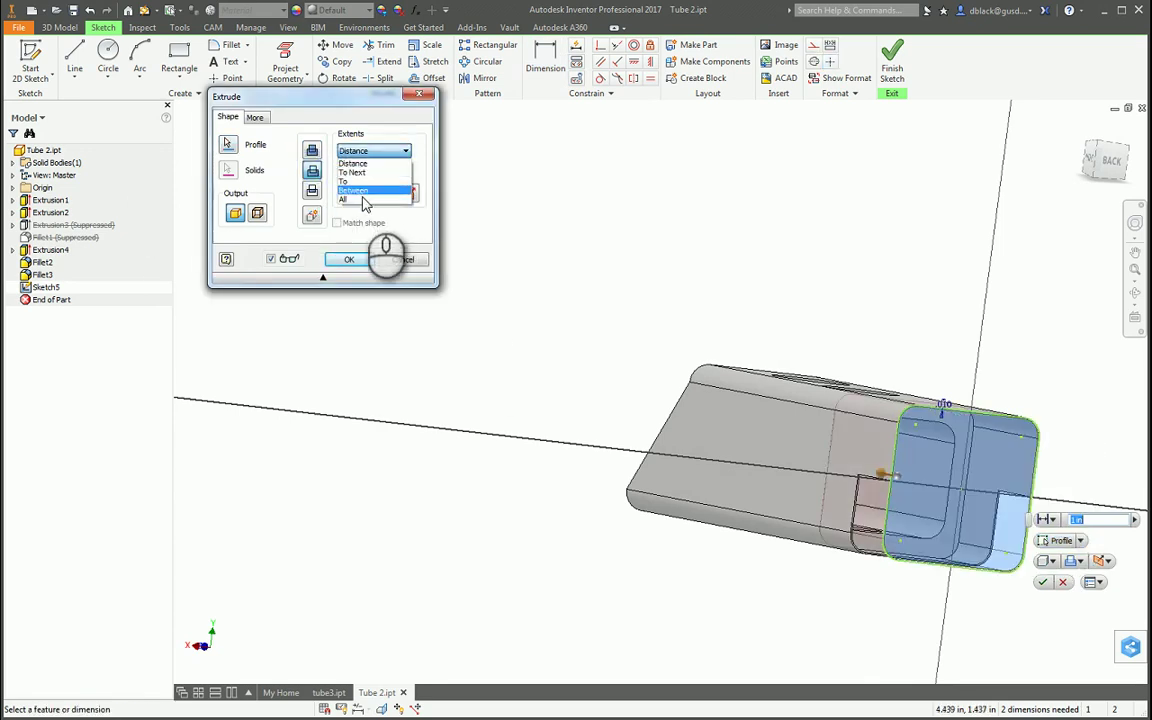
click(362, 204)
click(349, 259)
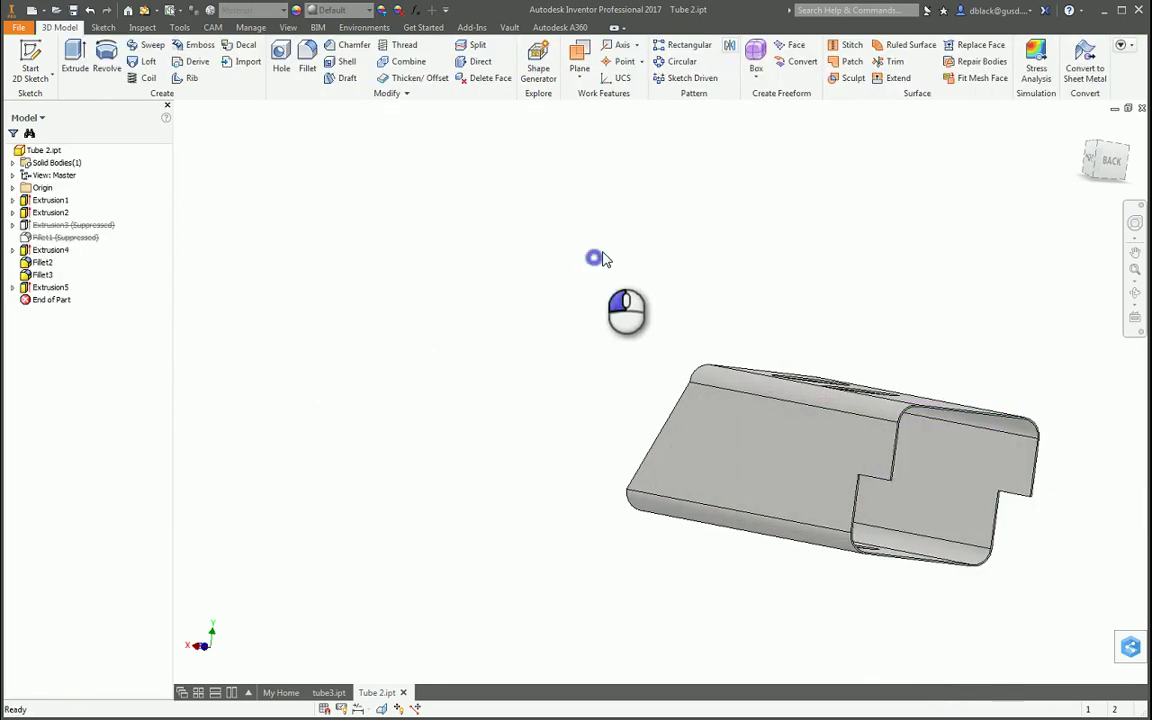
Start a 2D sketch on the tube's top face and project that face's edge at the angled open end.
key(F4)
mouse_move(753, 418)
mouse_down()
mouse_move(663, 391)
mouse_move(640, 419)
mouse_move(640, 481)
mouse_move(661, 399)
mouse_move(586, 342)
mouse_move(411, 288)
mouse_move(416, 220)
mouse_move(452, 198)
mouse_move(437, 298)
mouse_move(465, 373)
mouse_move(462, 331)
mouse_move(418, 301)
mouse_move(470, 342)
mouse_move(468, 312)
mouse_up()
scroll(727, 404, up, 5)
scroll(485, 266, down, 5)
key(F4)
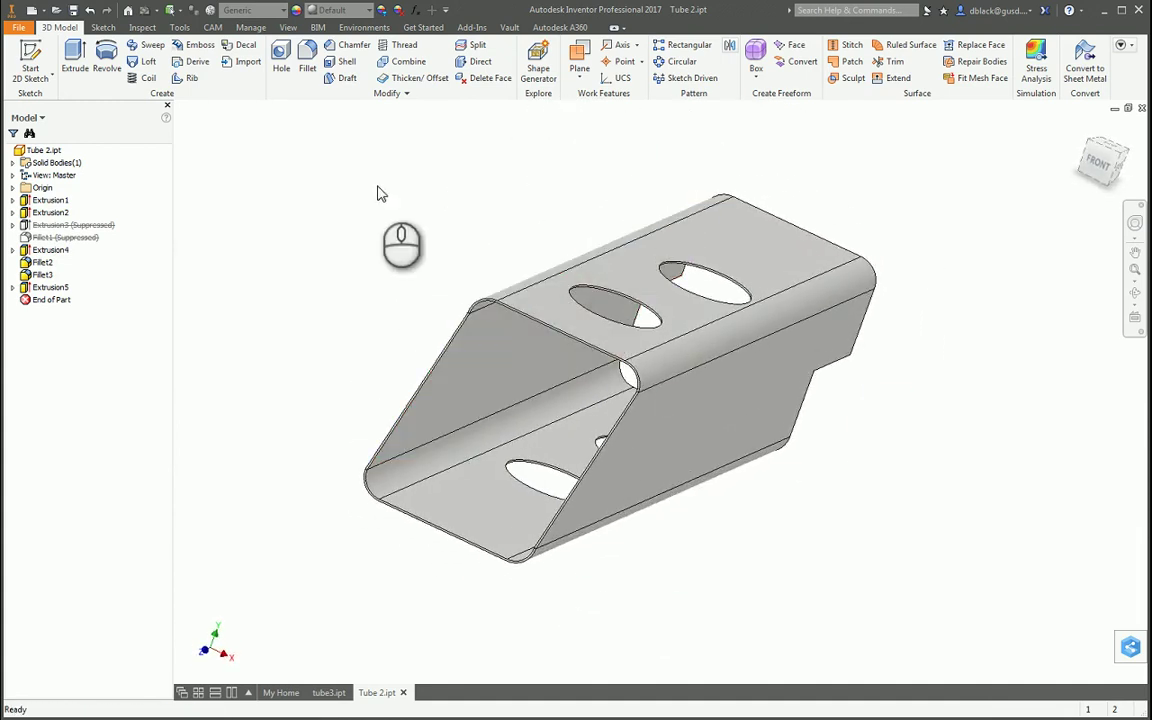
click(38, 79)
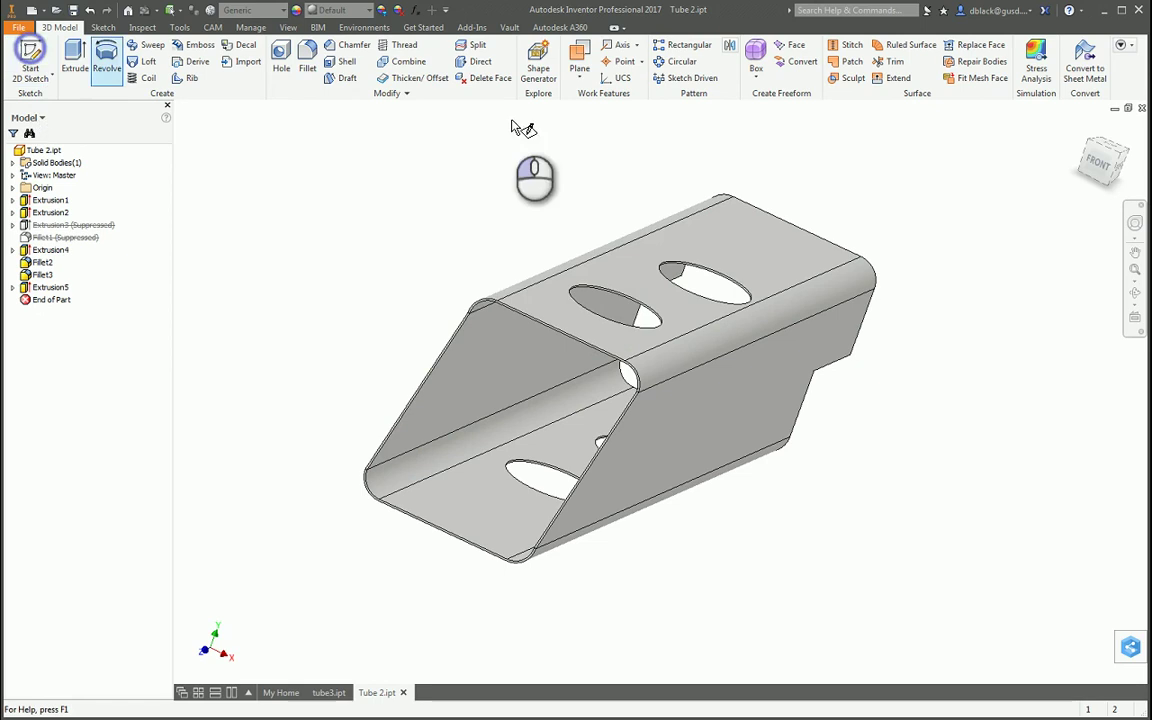
click(757, 243)
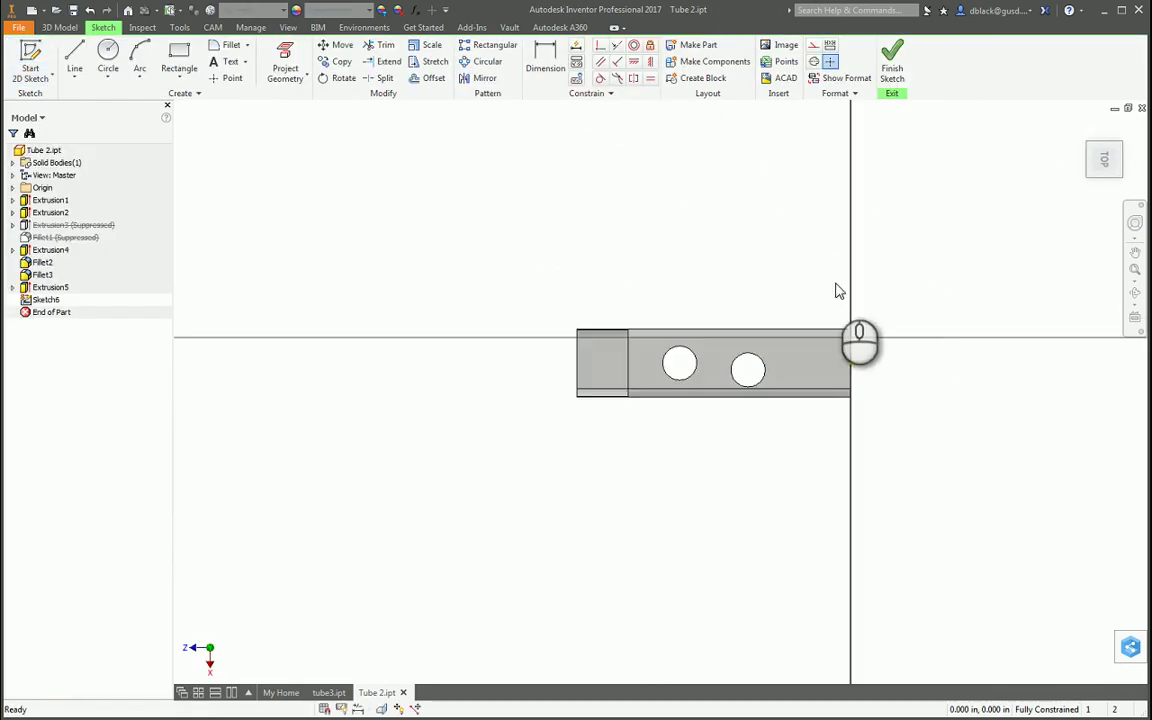
click(284, 66)
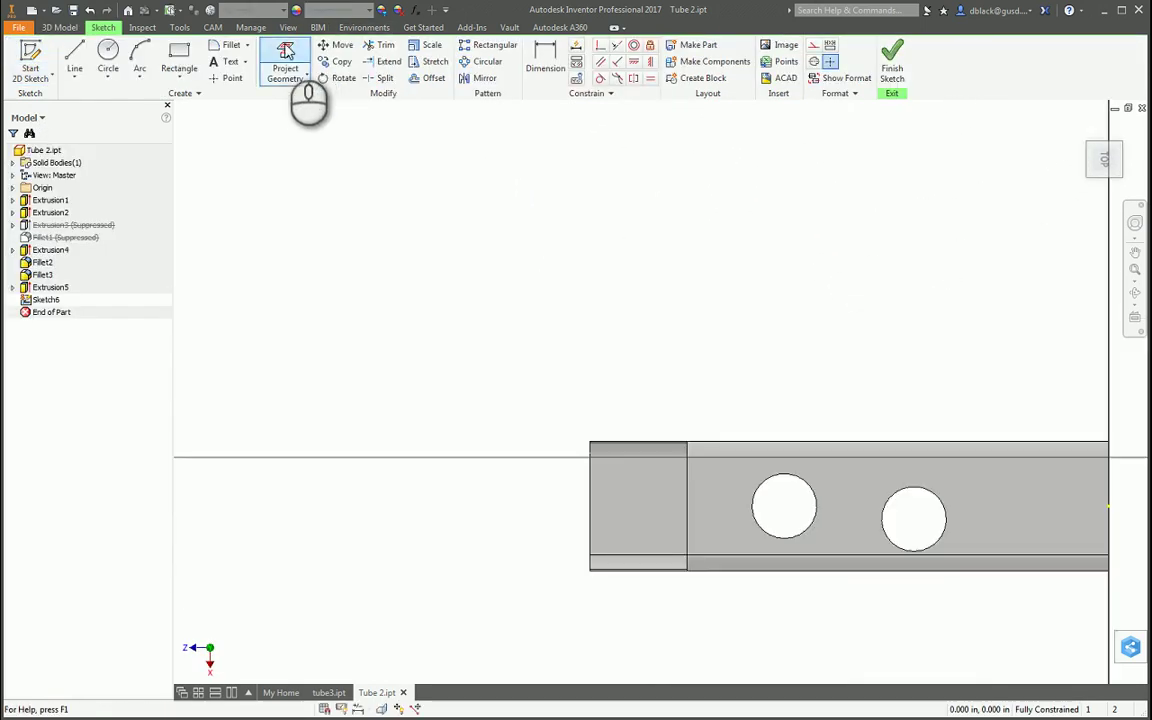
click(689, 497)
scroll(591, 432, down, 3)
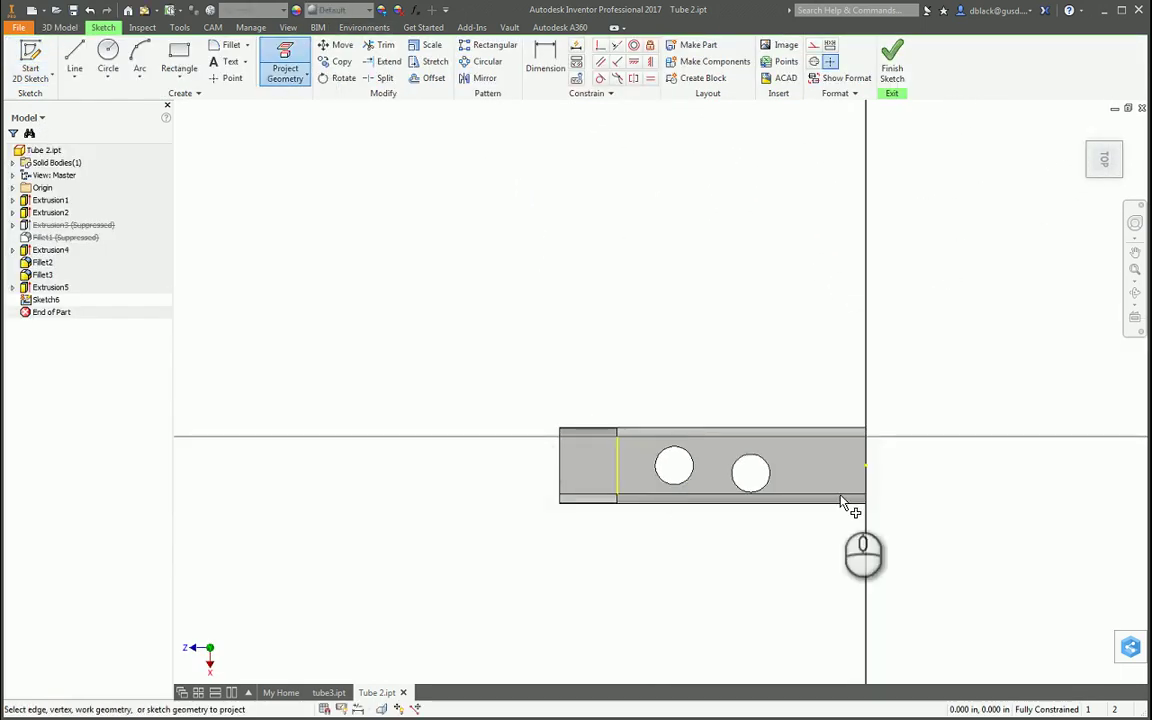
Draw a lengthwise centre line on the top face from the notched end's midpoint to the projected edge's midpoint.
click(75, 55)
scroll(829, 488, up, 3)
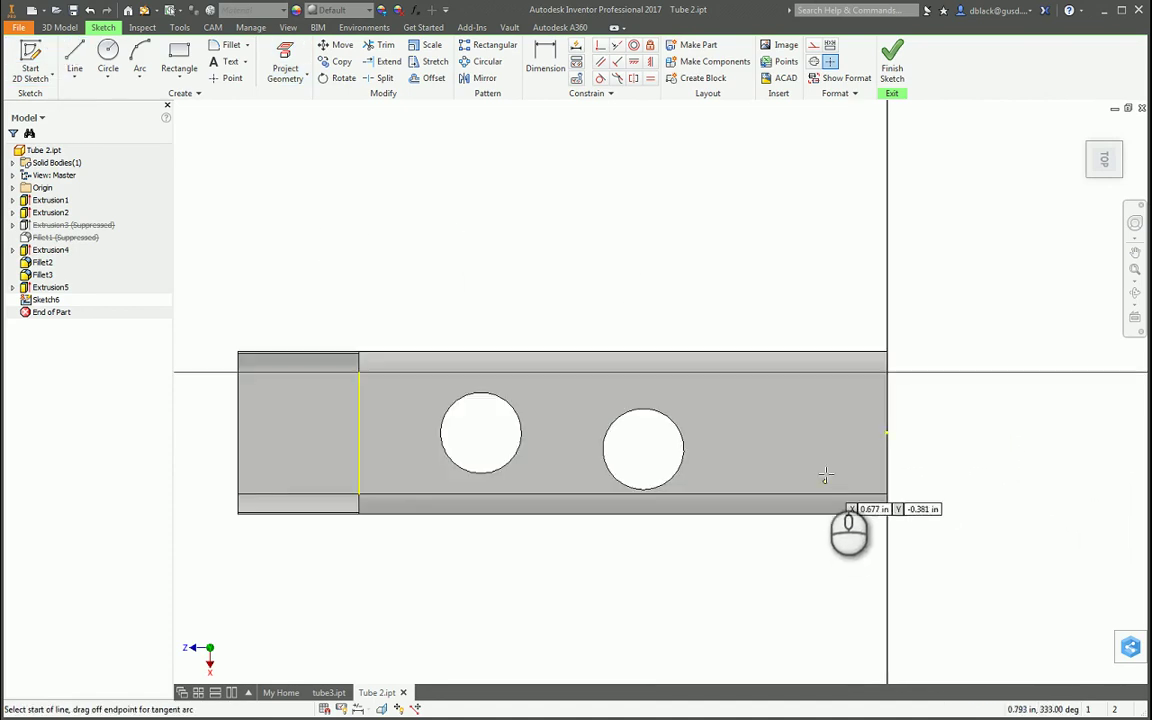
click(886, 433)
click(358, 432)
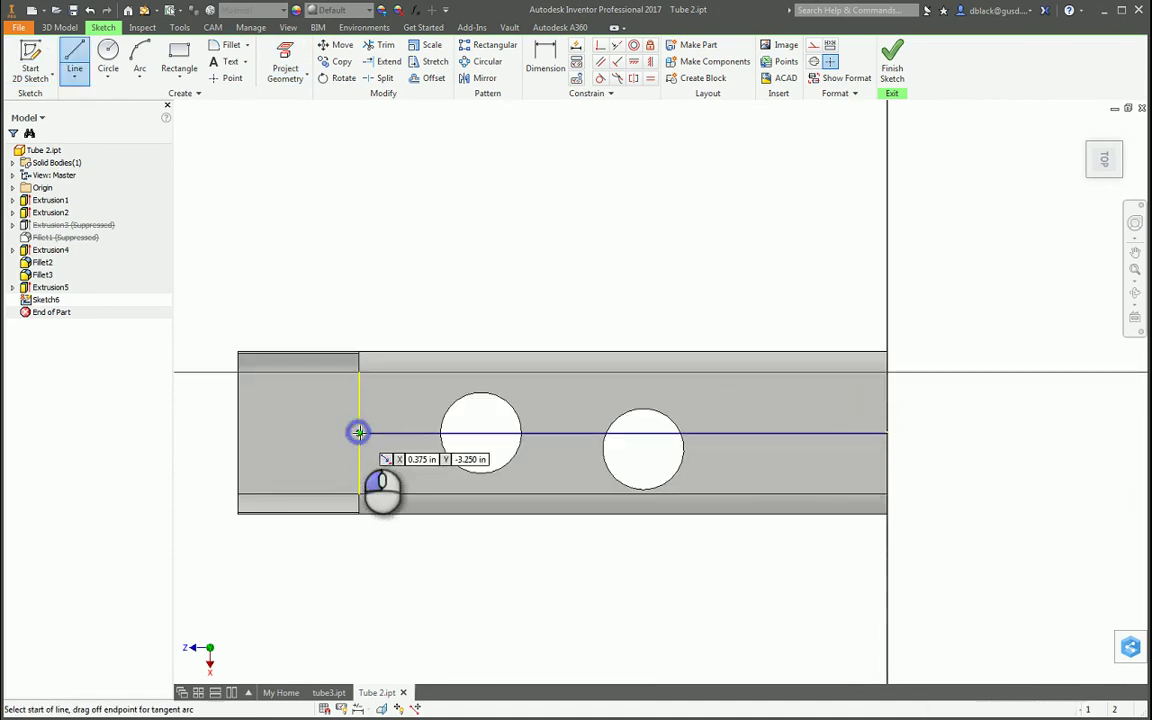
key(Escape)
Extrude the top-face centre line as a surface 0.01 in down through the top wall.
key(F6)
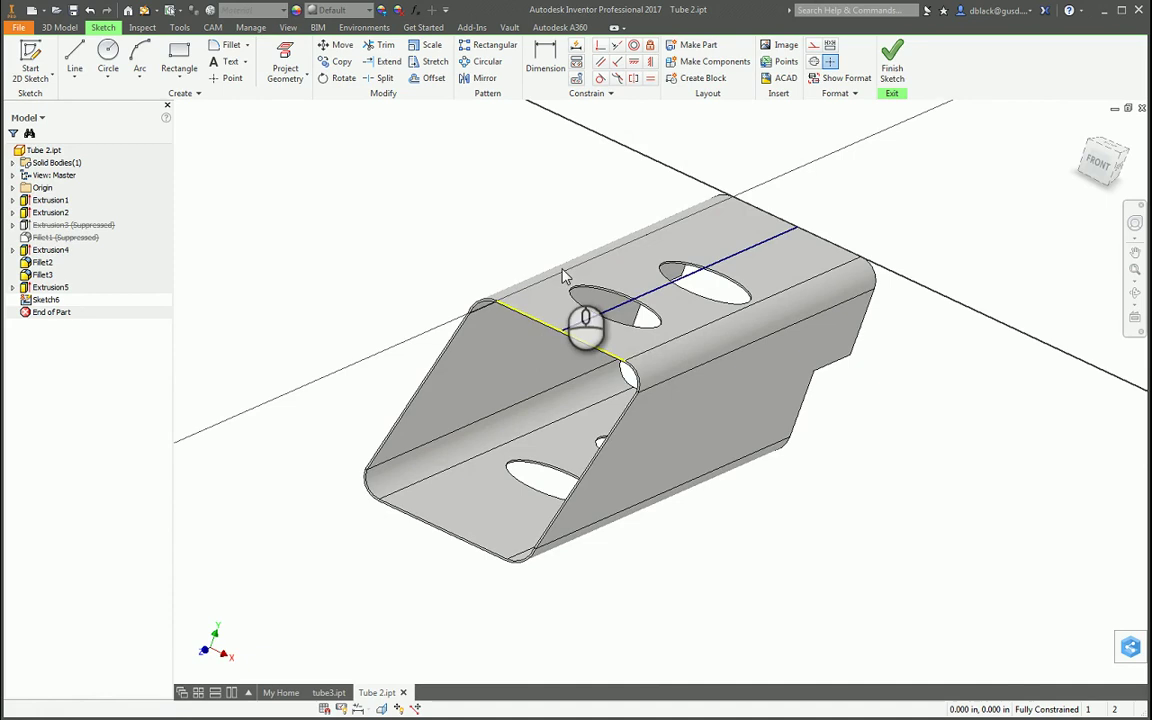
key(e)
click(260, 218)
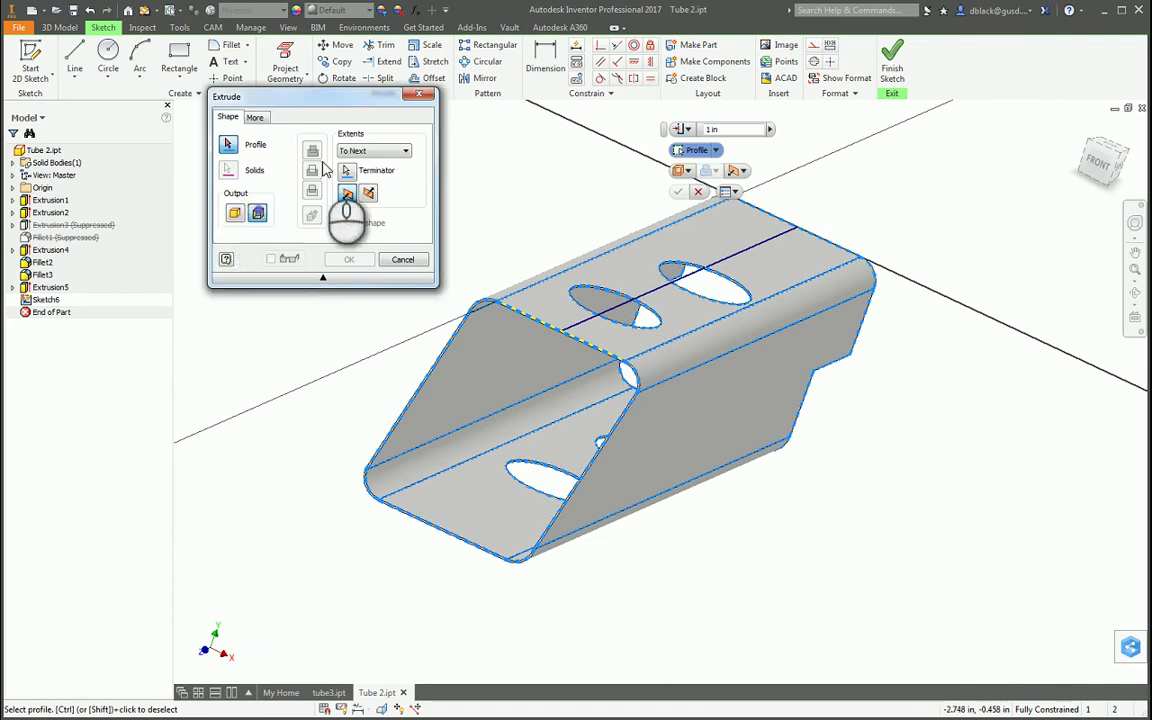
click(615, 315)
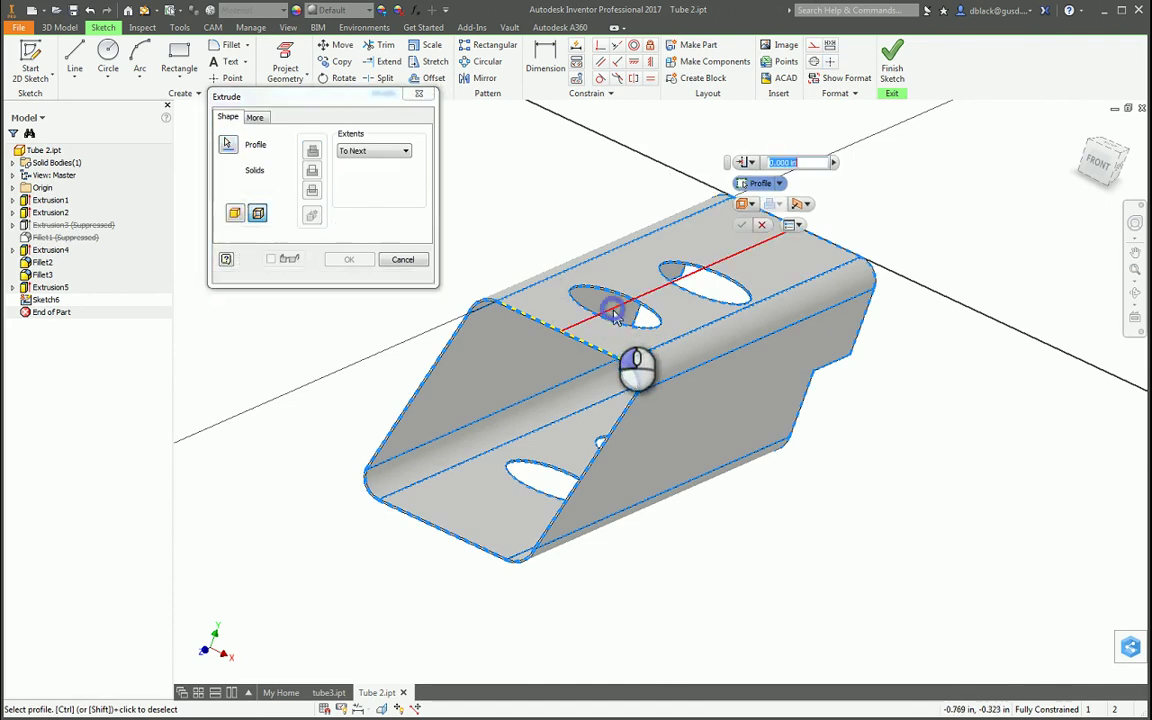
click(398, 152)
click(372, 163)
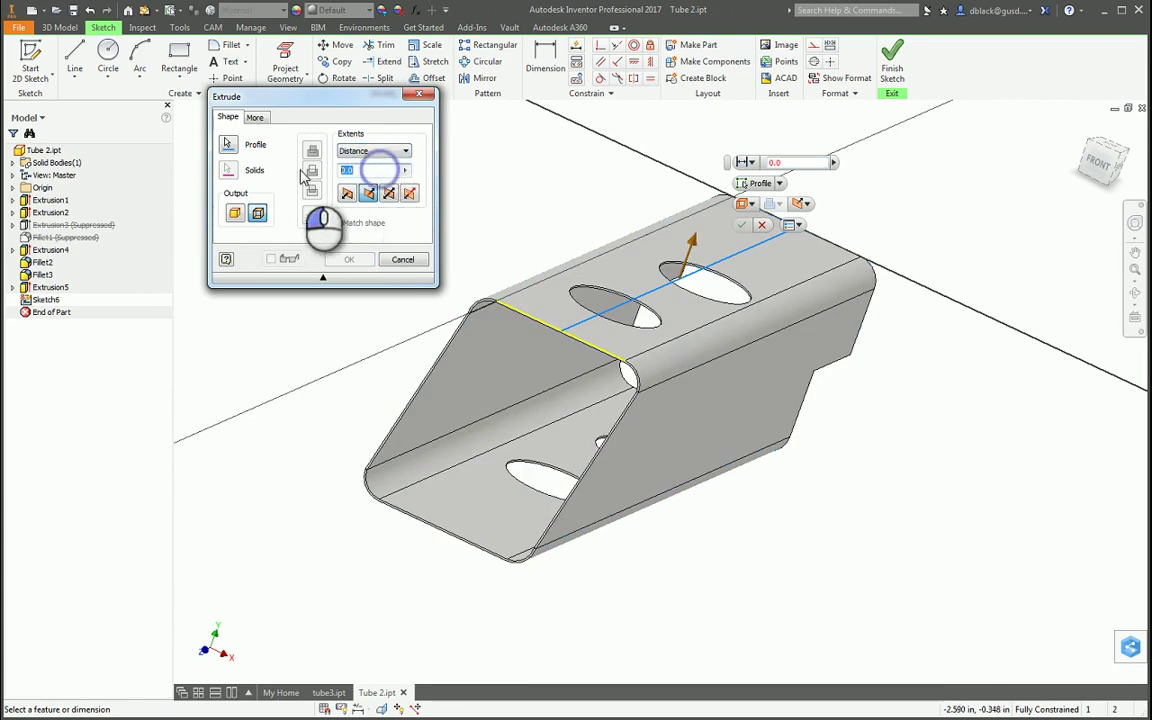
key(BackSpace)
text(.01)
click(369, 193)
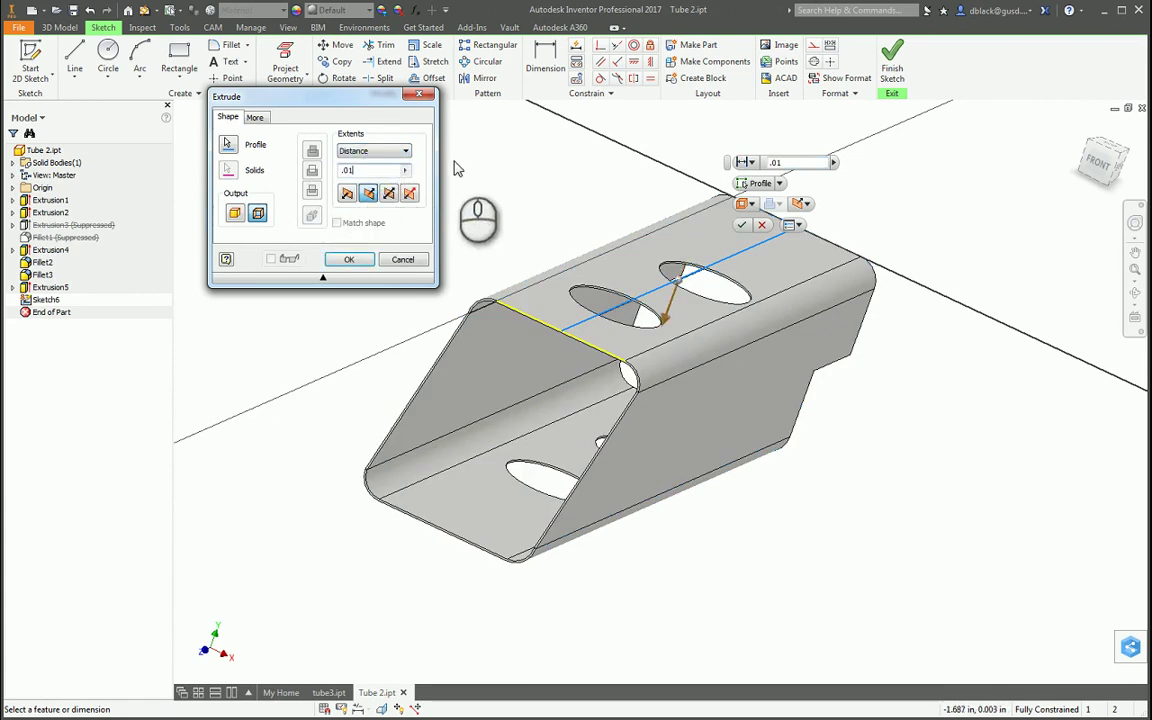
click(350, 260)
click(407, 181)
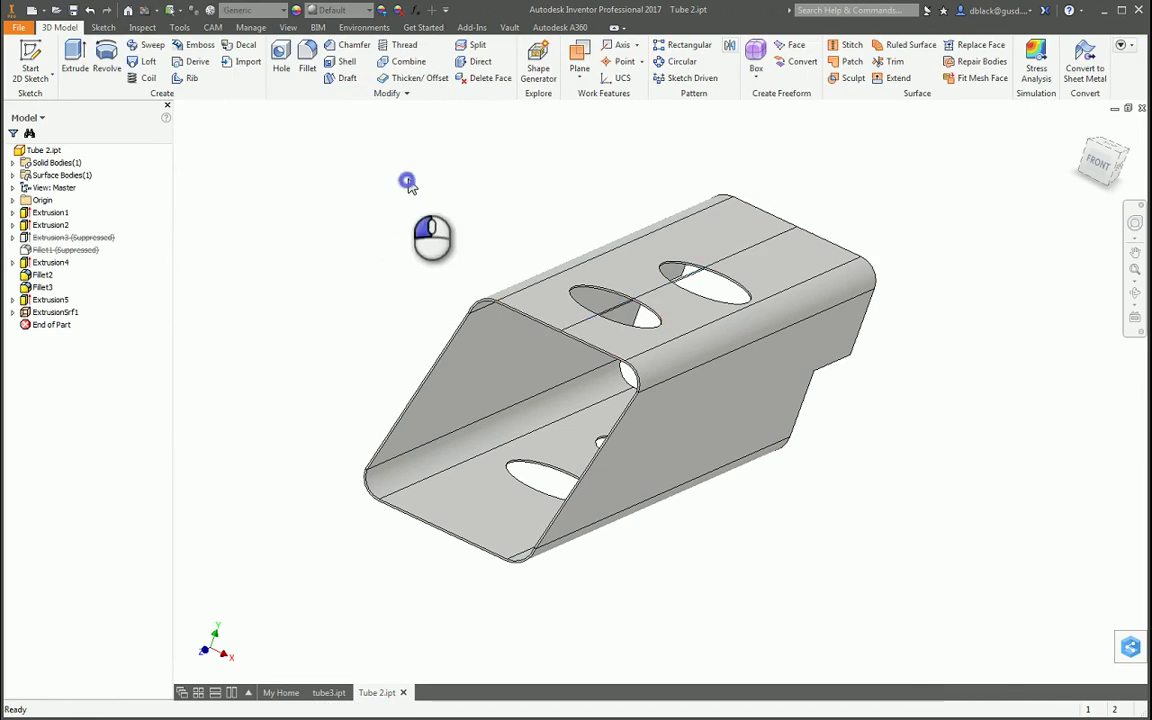
Thicken the lengthwise extruded surface as a cut with a distance of 0.00001 in, slitting the tube's top wall.
key(F4)
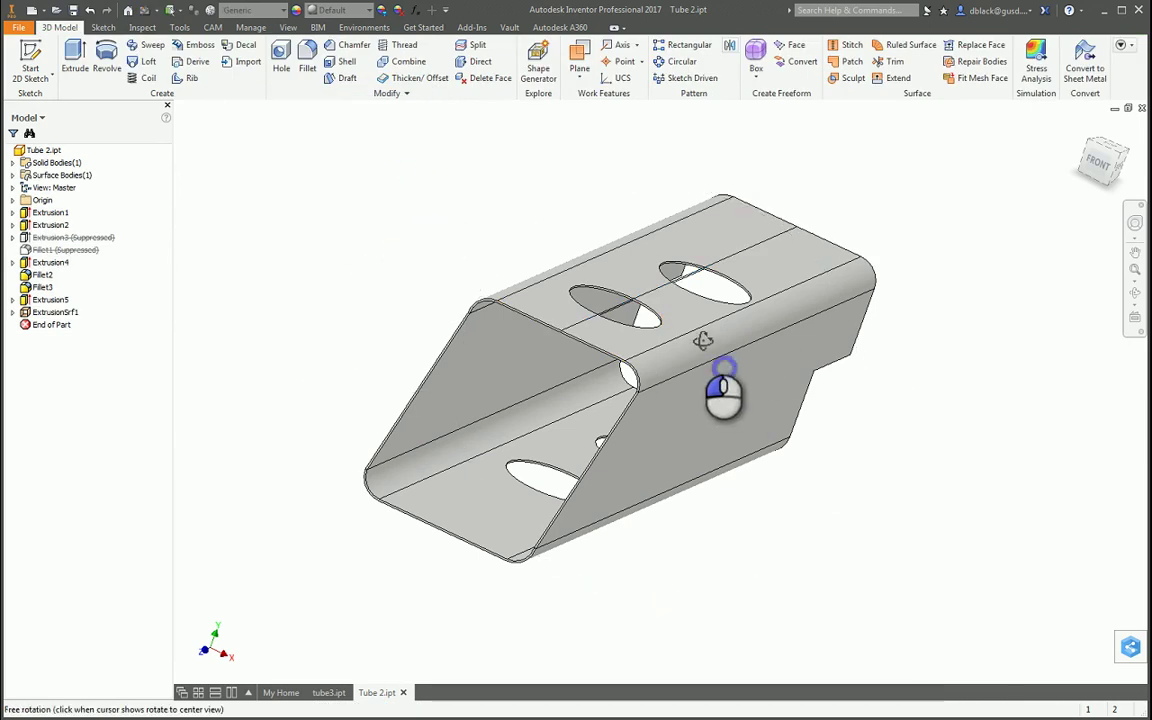
drag(702, 337, 642, 384)
scroll(617, 296, up, 3)
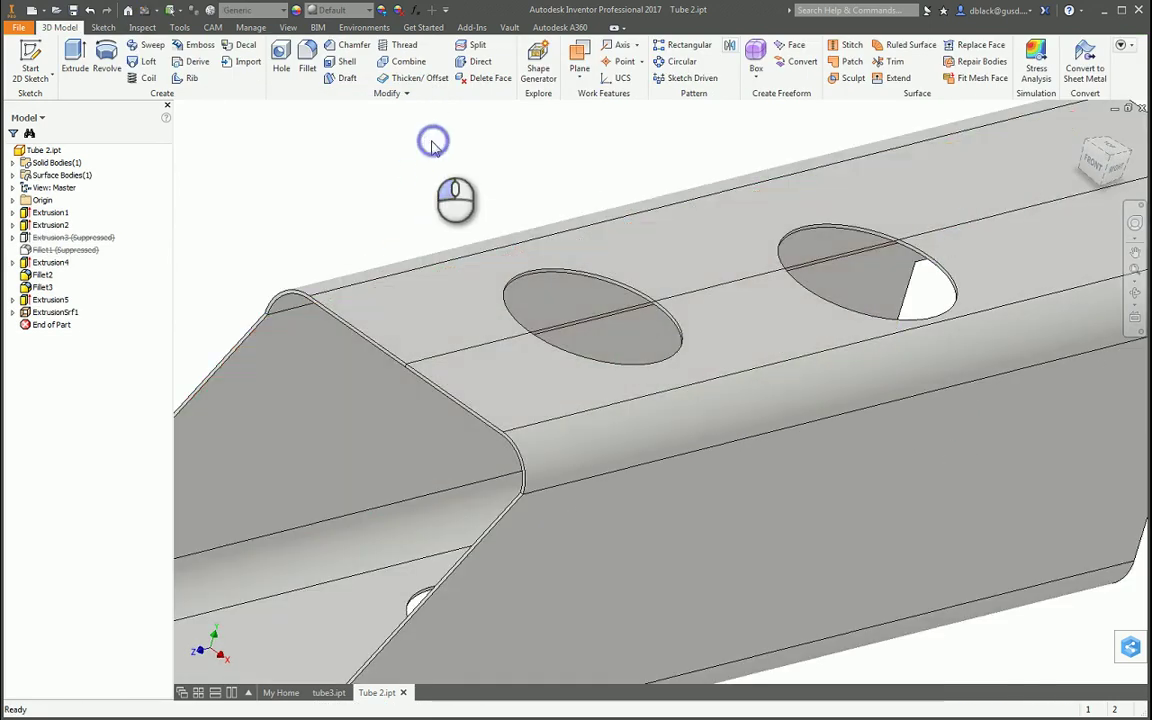
click(418, 80)
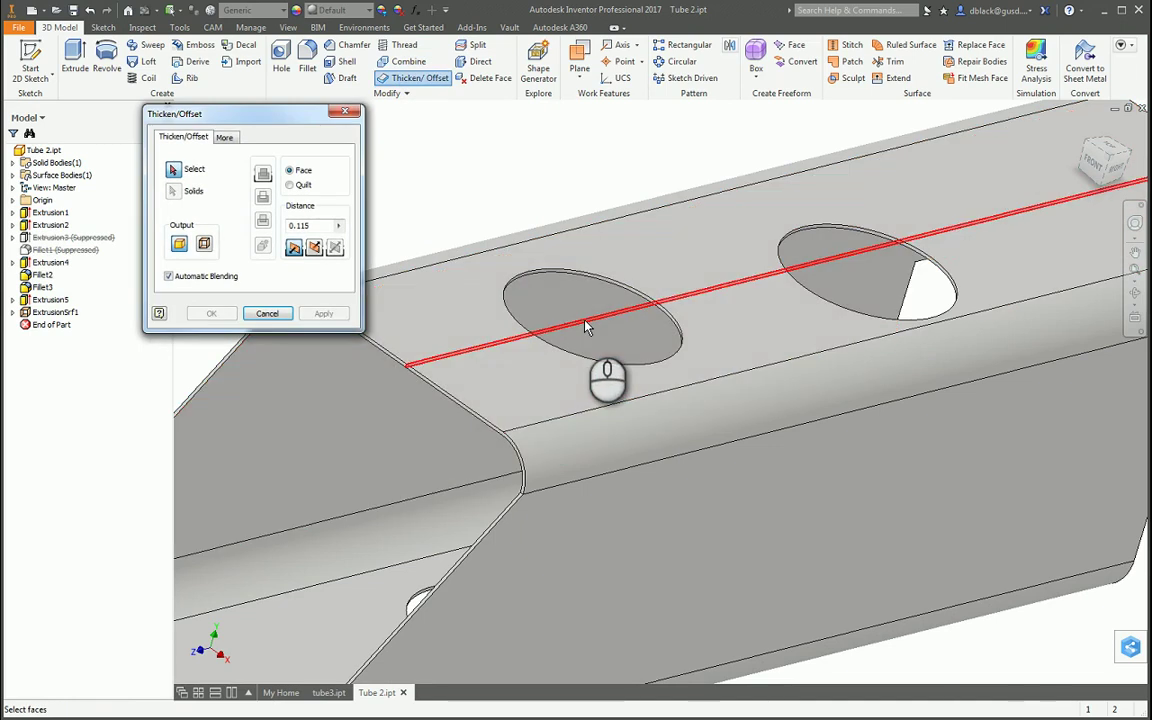
click(583, 321)
click(263, 196)
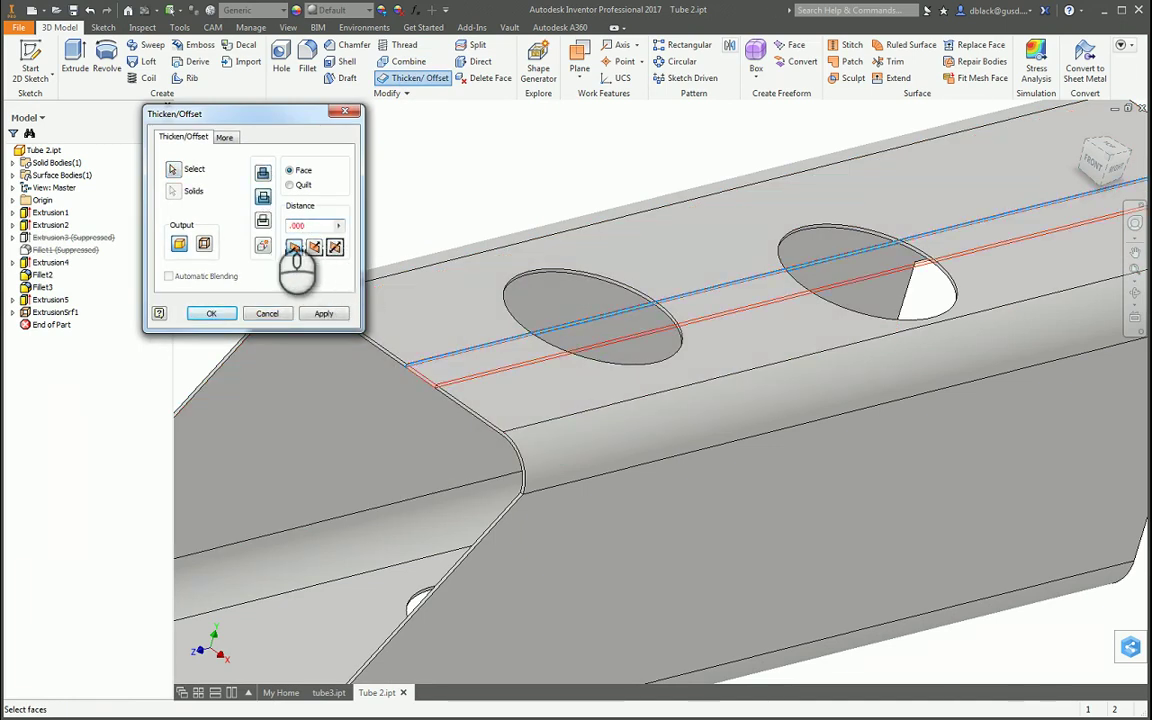
text(1)
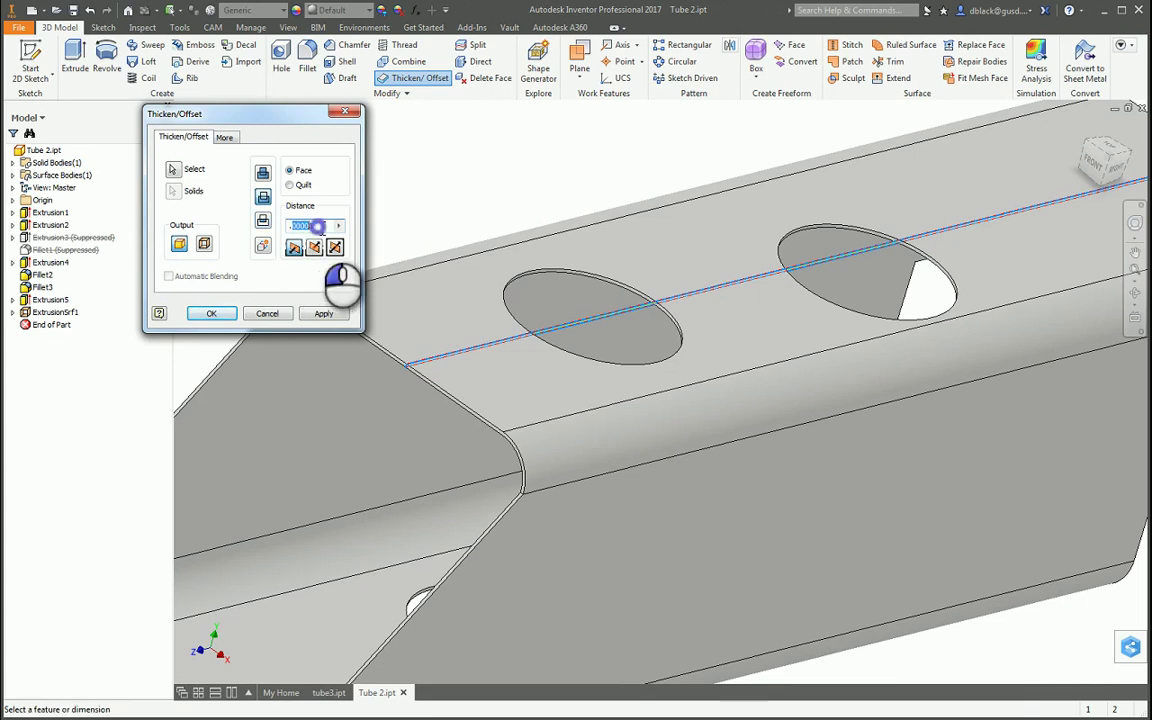
click(323, 313)
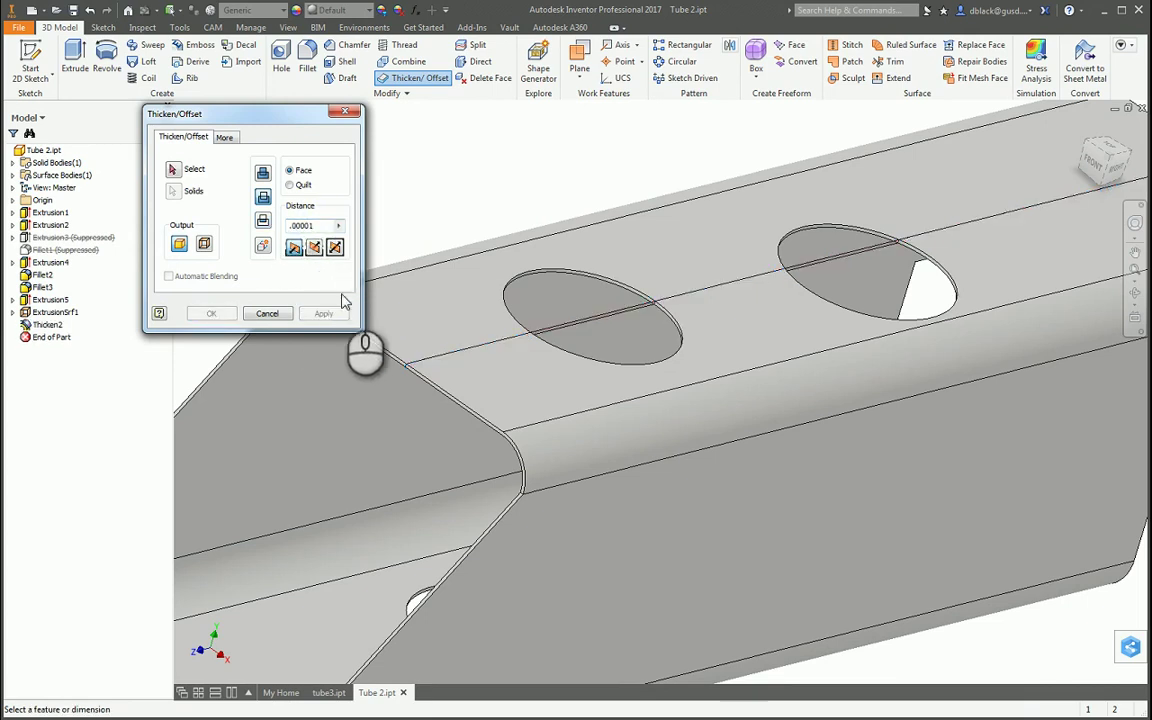
click(340, 114)
scroll(390, 180, down, 3)
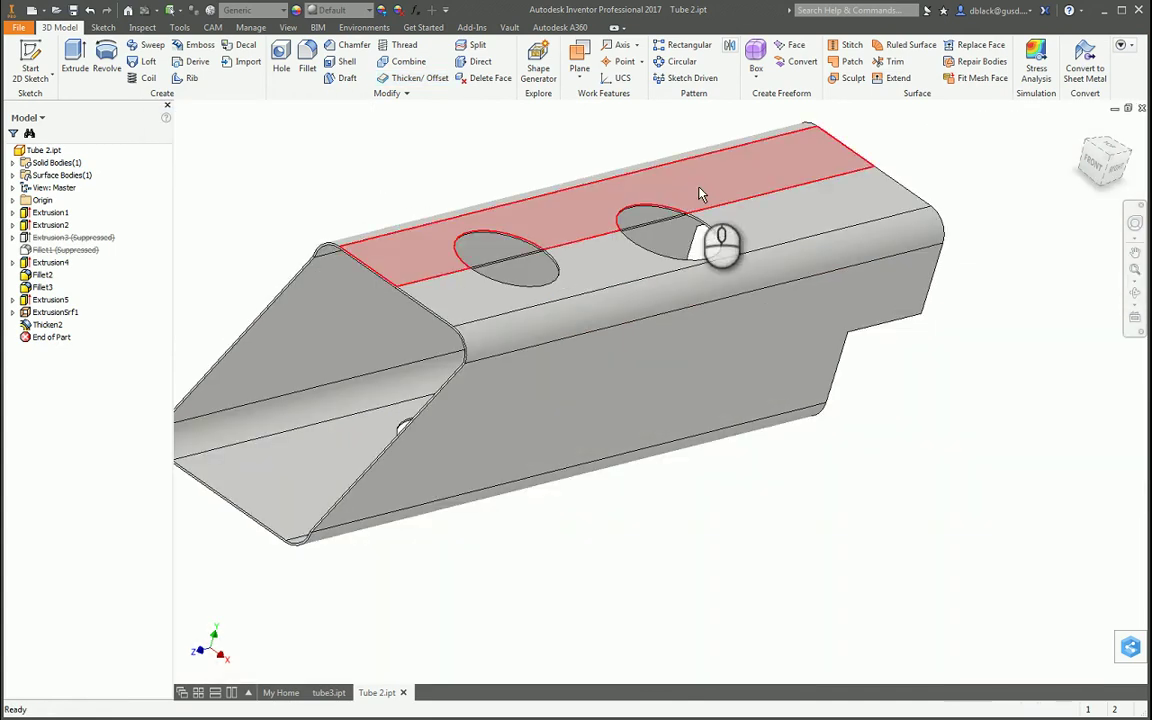
Convert the part to sheet metal and add a new sheet metal rule named ModK in the sheet metal defaults.
click(1083, 58)
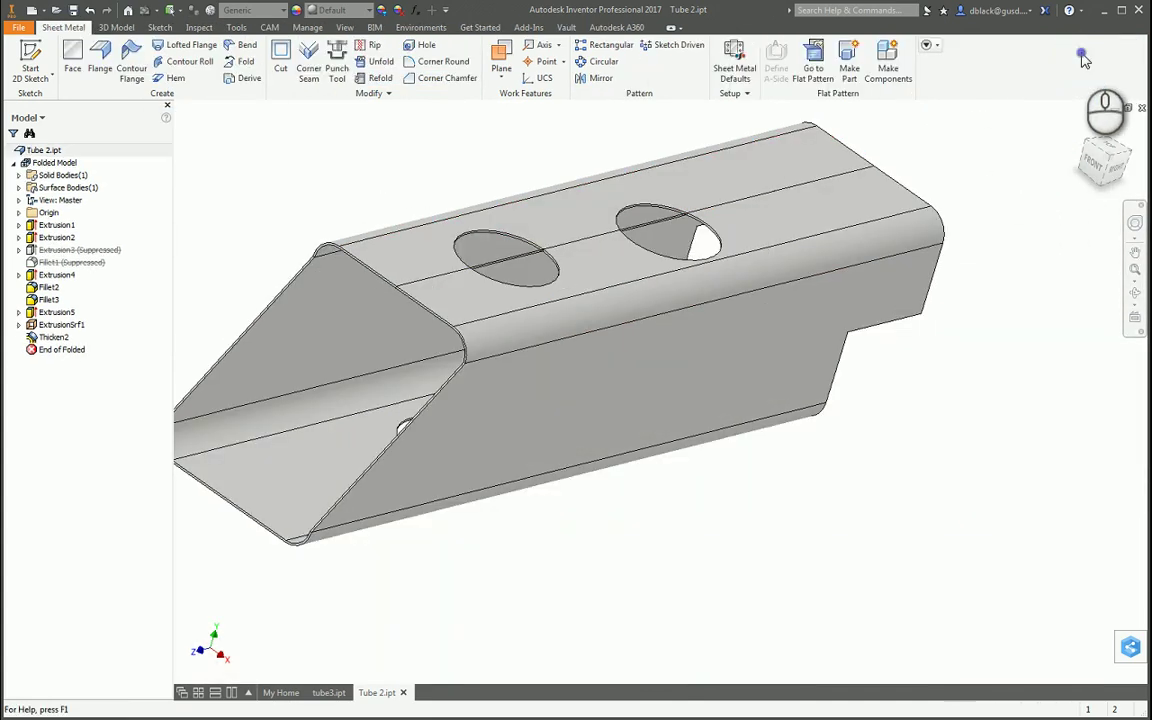
click(740, 55)
drag(283, 113, 172, 128)
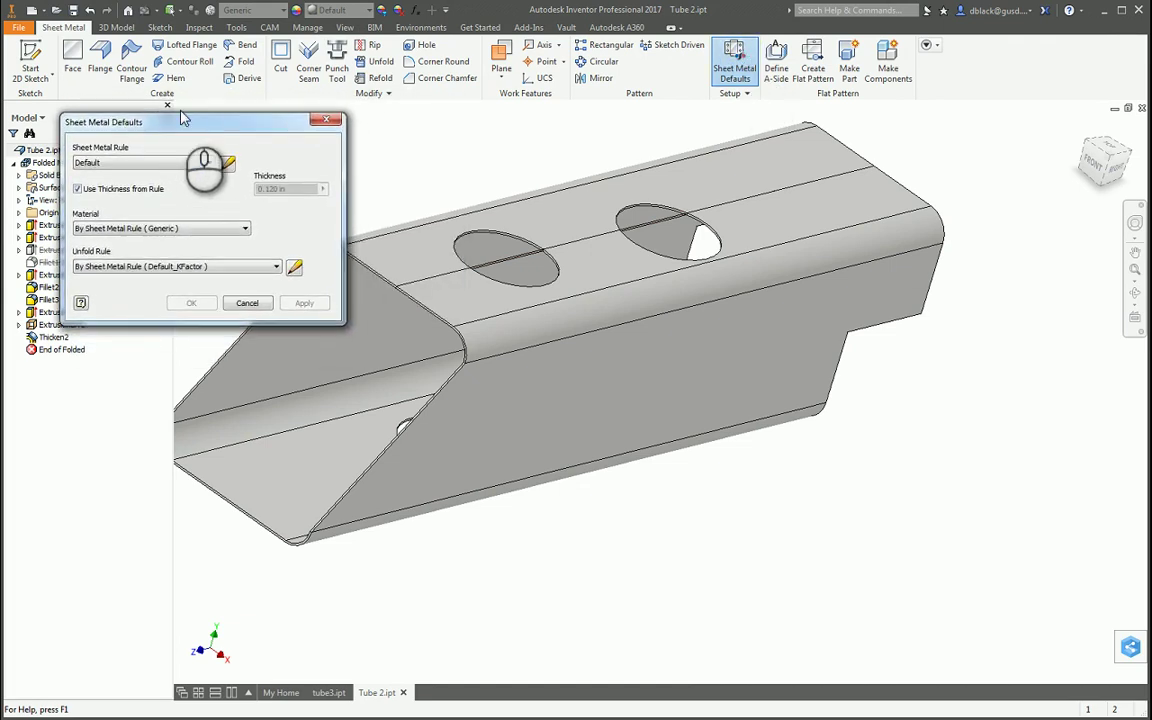
click(228, 163)
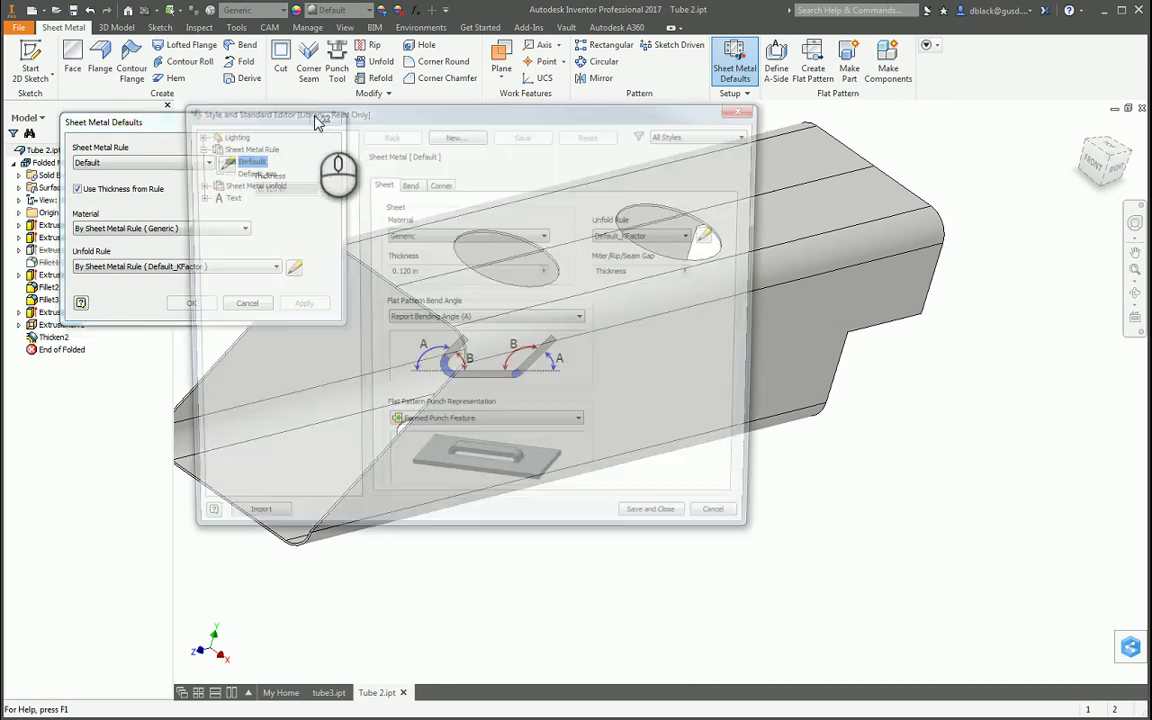
click(453, 135)
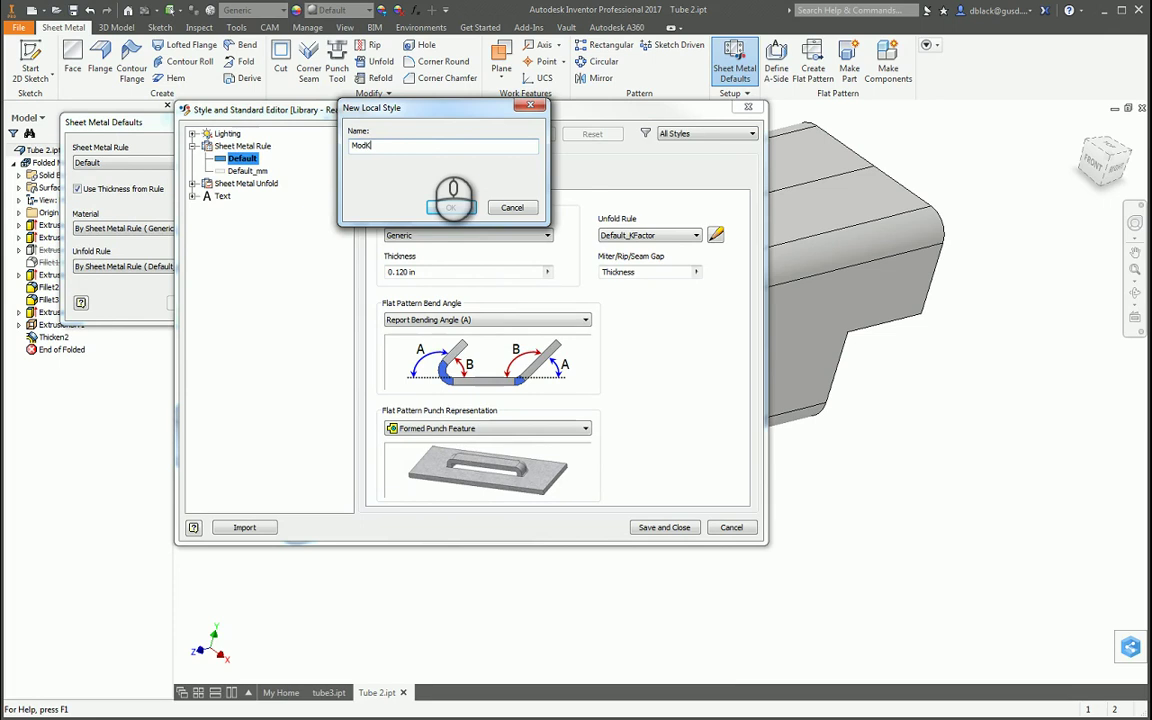
click(451, 207)
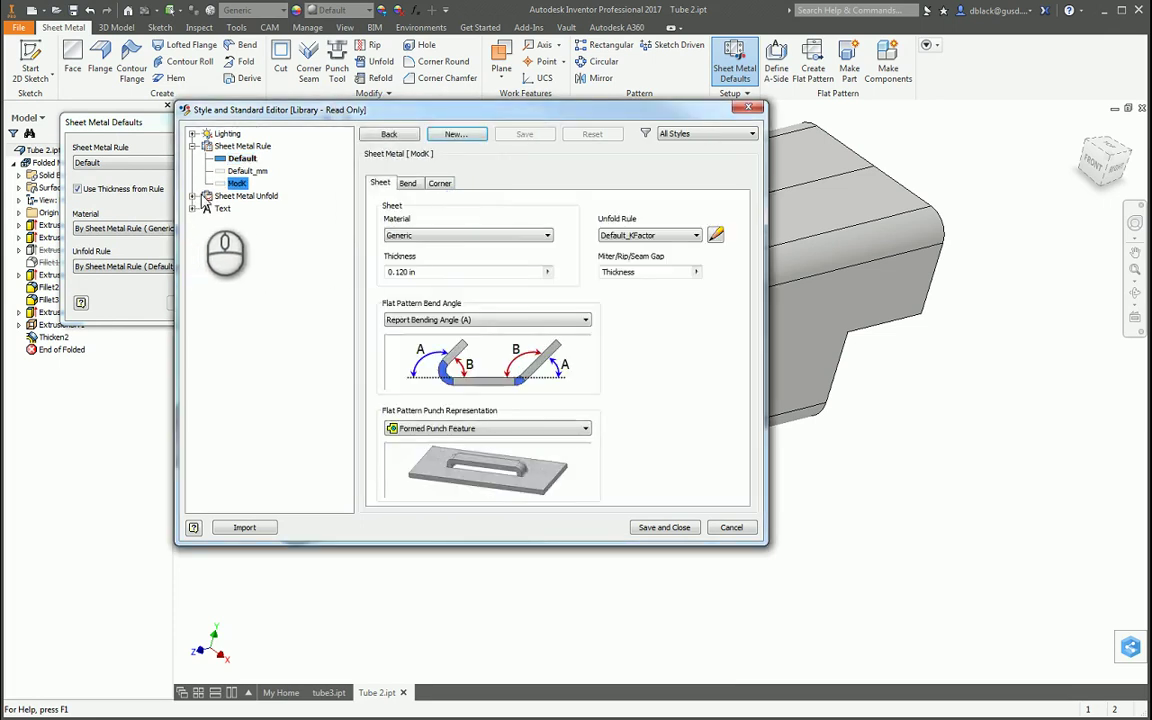
Create an unfold rule named ModK from Default_KFactor, set its KFactor value to 0 and save the styles.
click(193, 196)
click(246, 196)
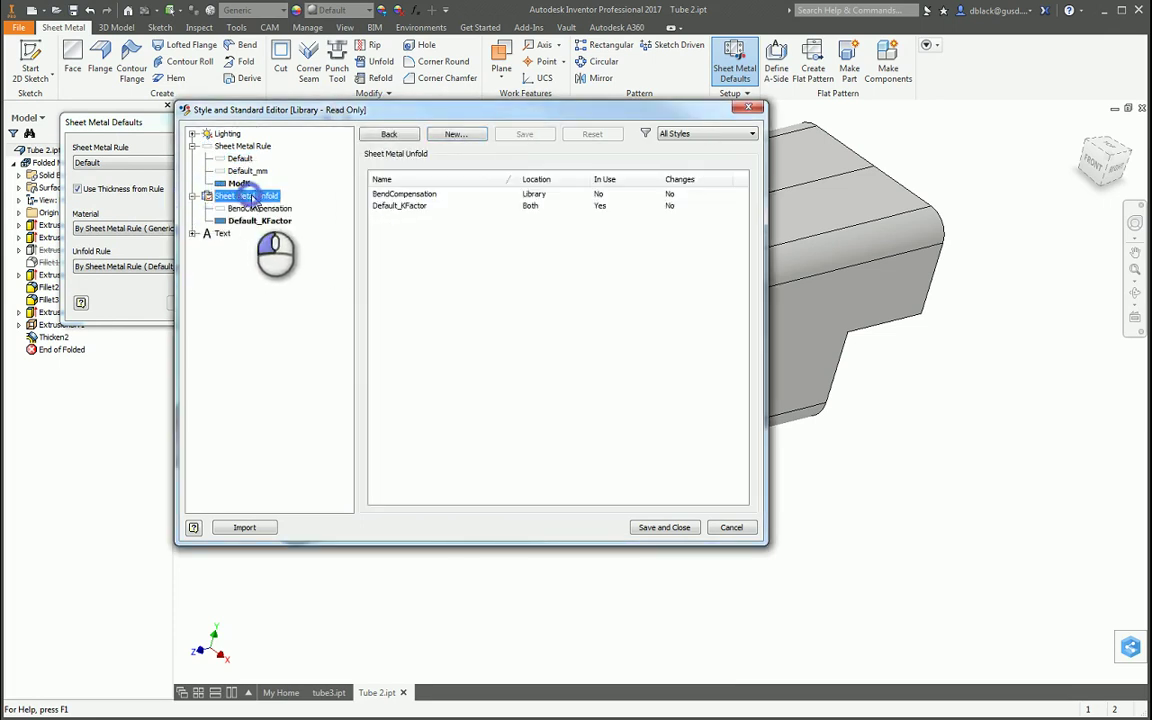
click(259, 220)
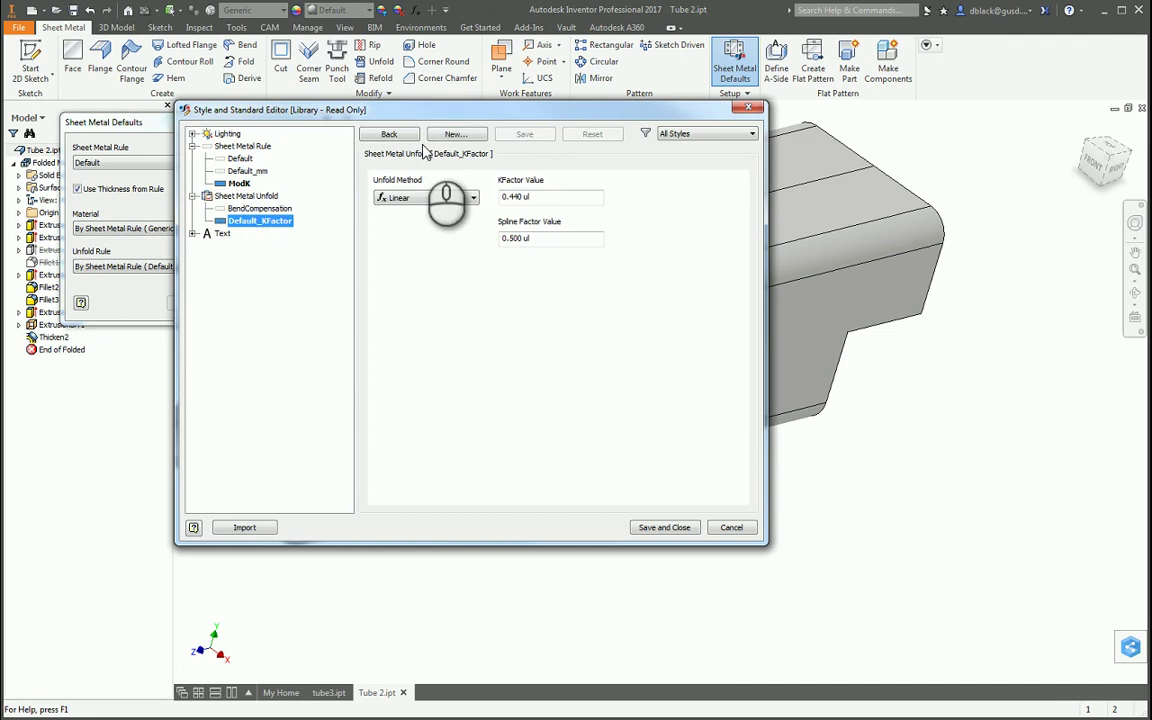
click(449, 134)
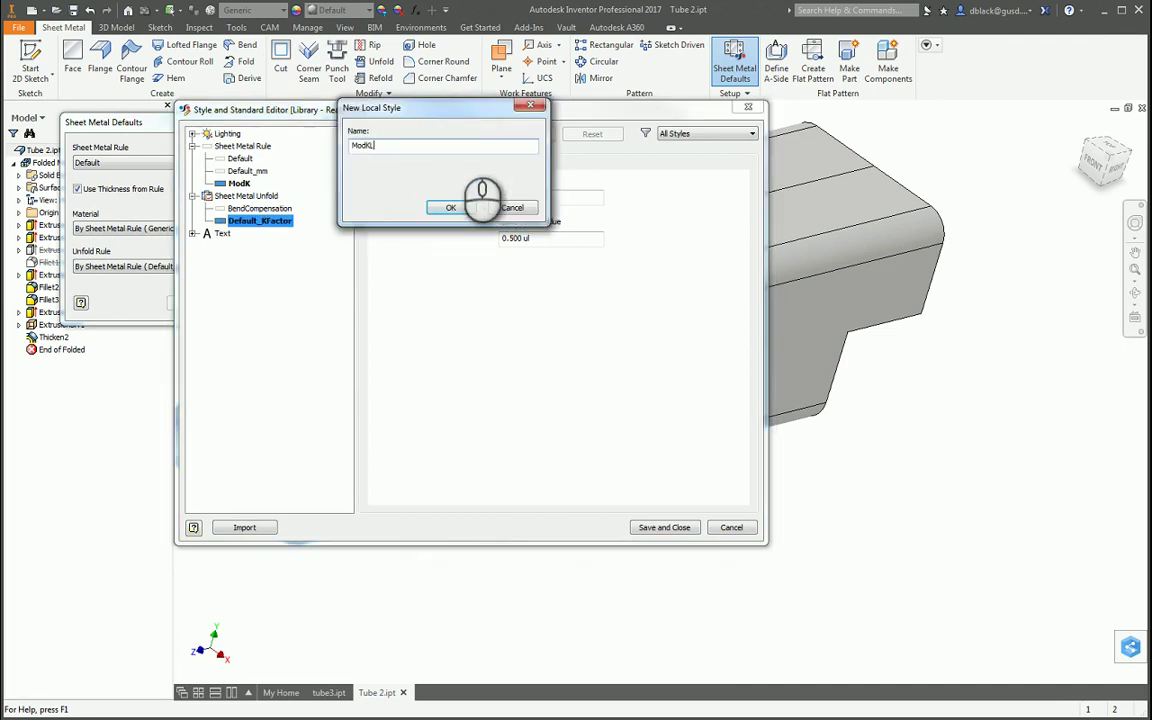
click(447, 209)
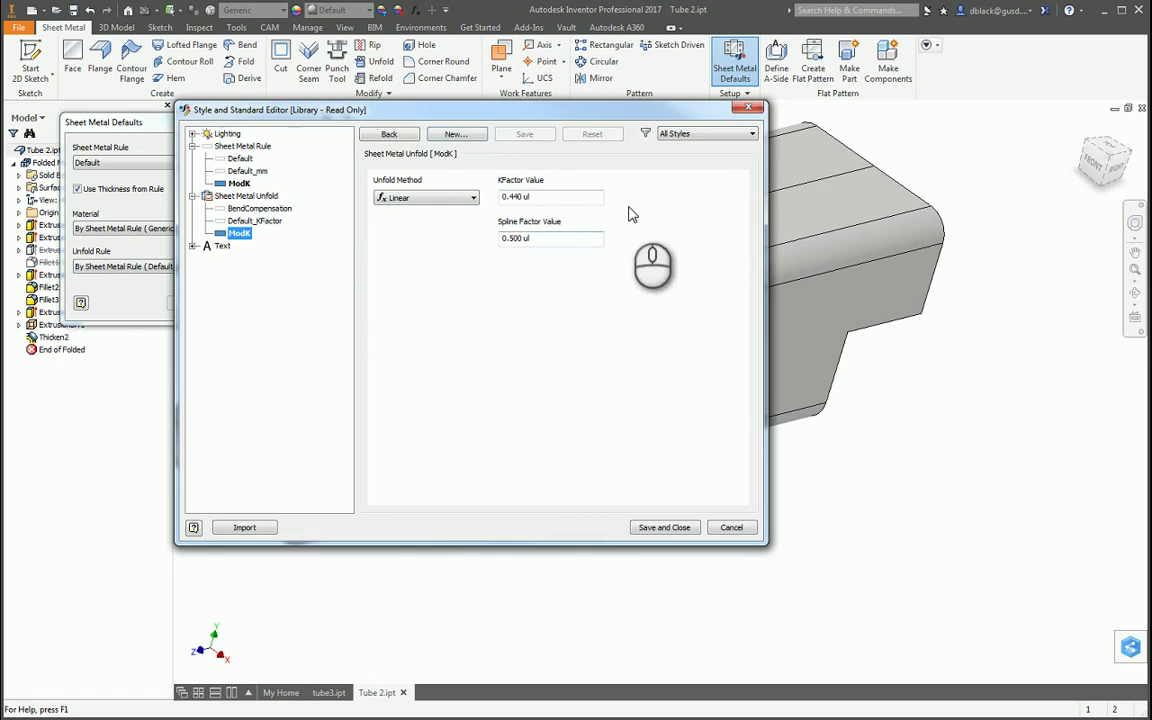
click(575, 200)
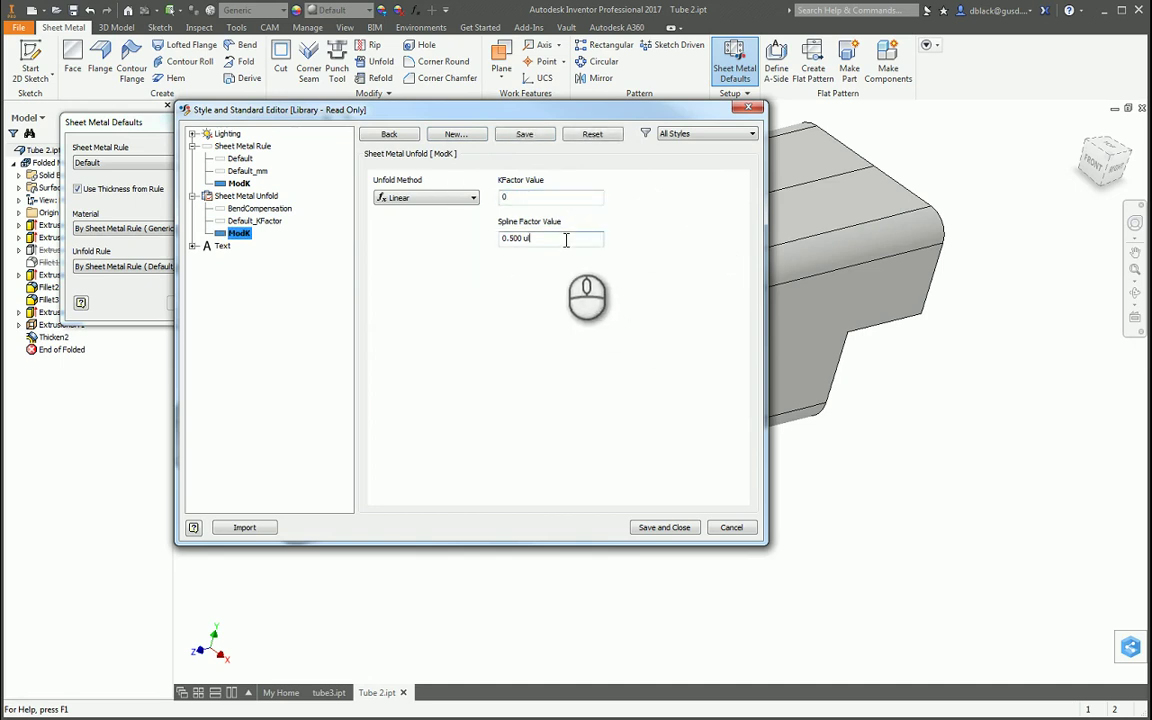
click(660, 528)
drag(206, 121, 193, 84)
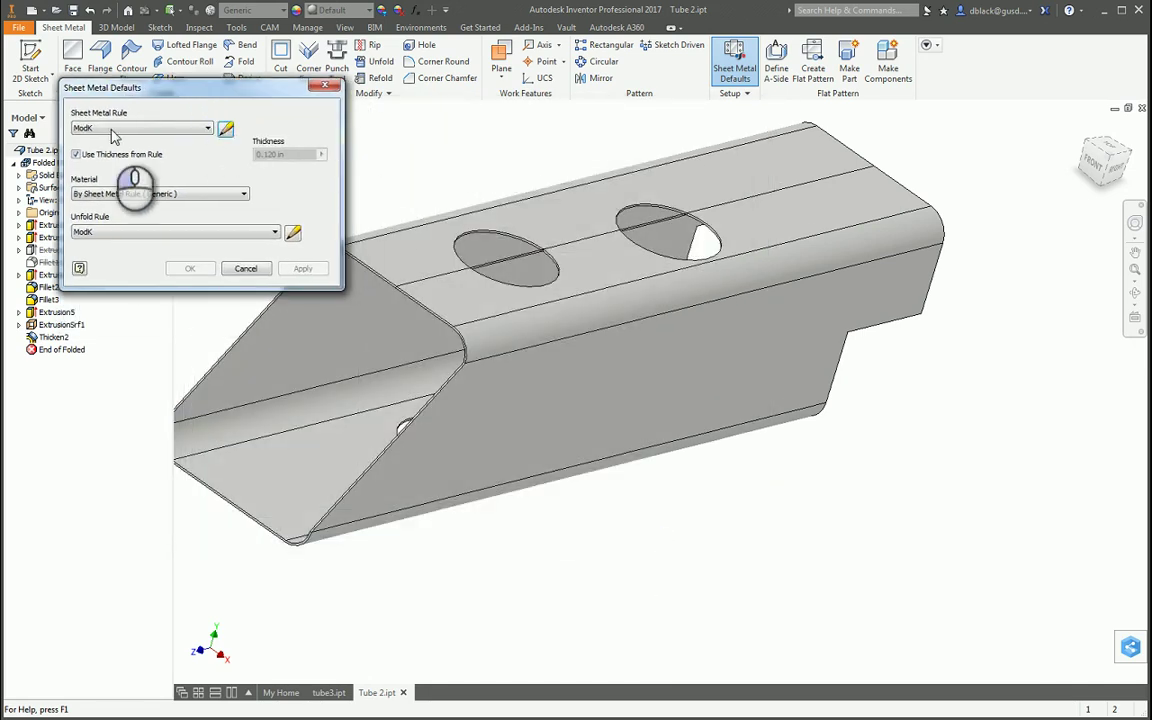
Set the ModK sheet metal rule's material to Aluminum 6061 and its thickness to 0.01 in, and save it.
click(226, 131)
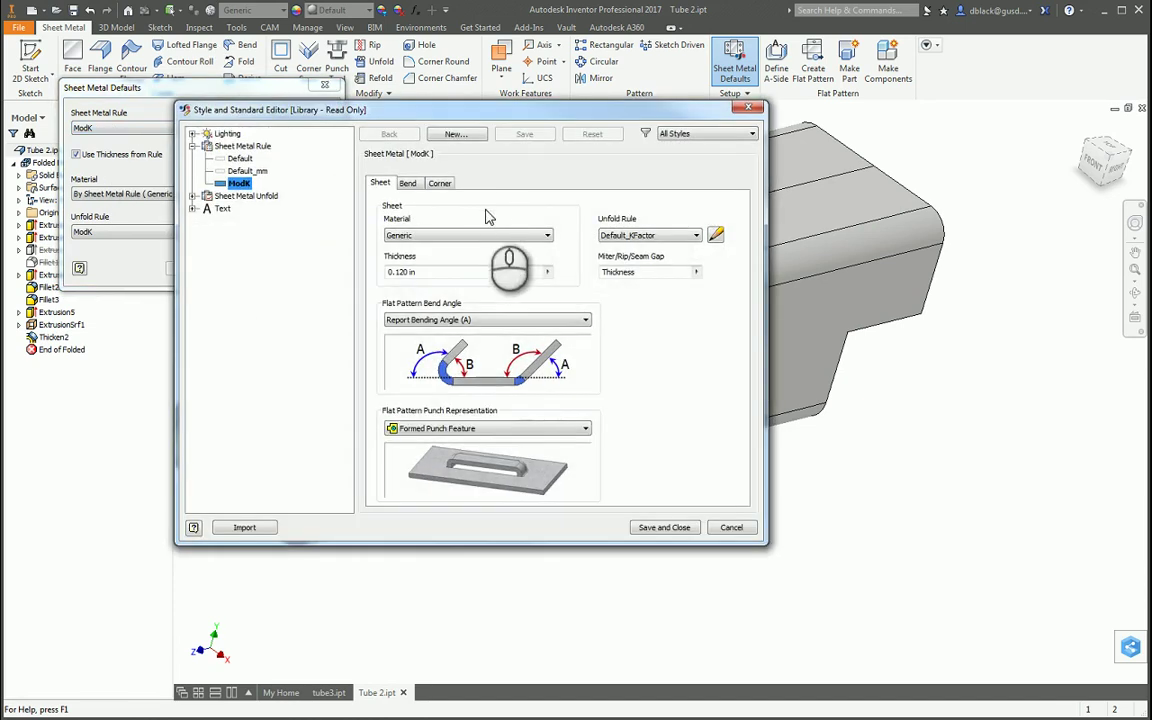
click(470, 235)
drag(547, 380, 548, 283)
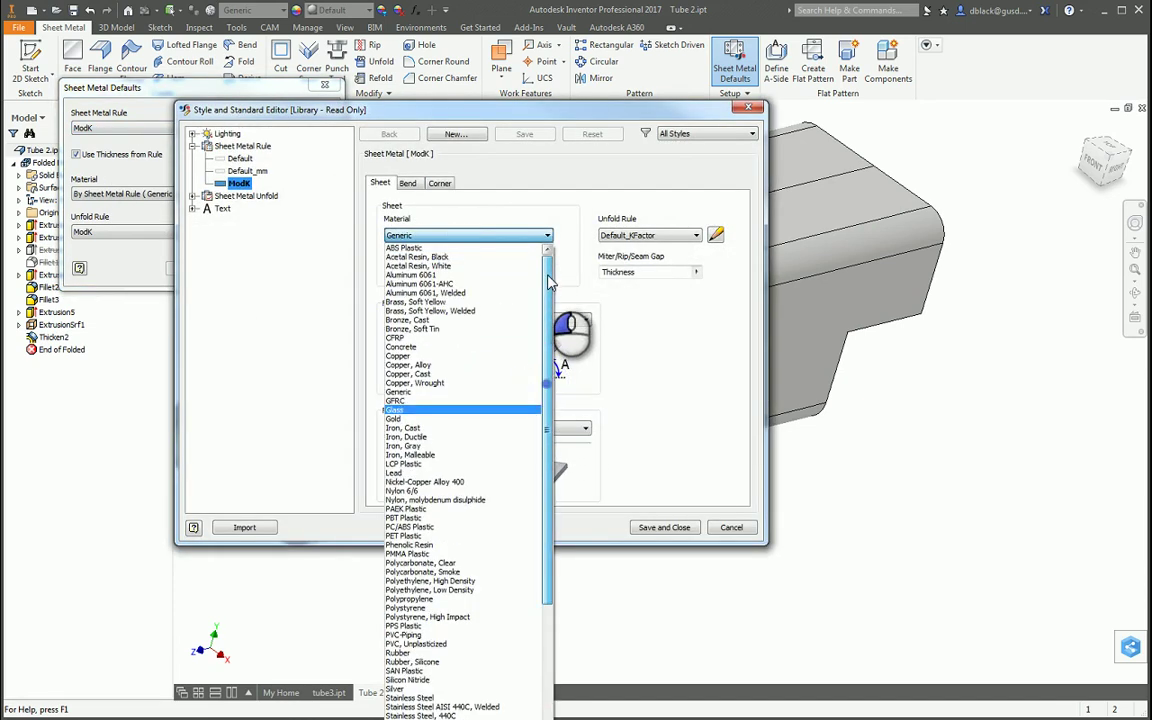
click(430, 275)
double_click(440, 271)
text(.01)
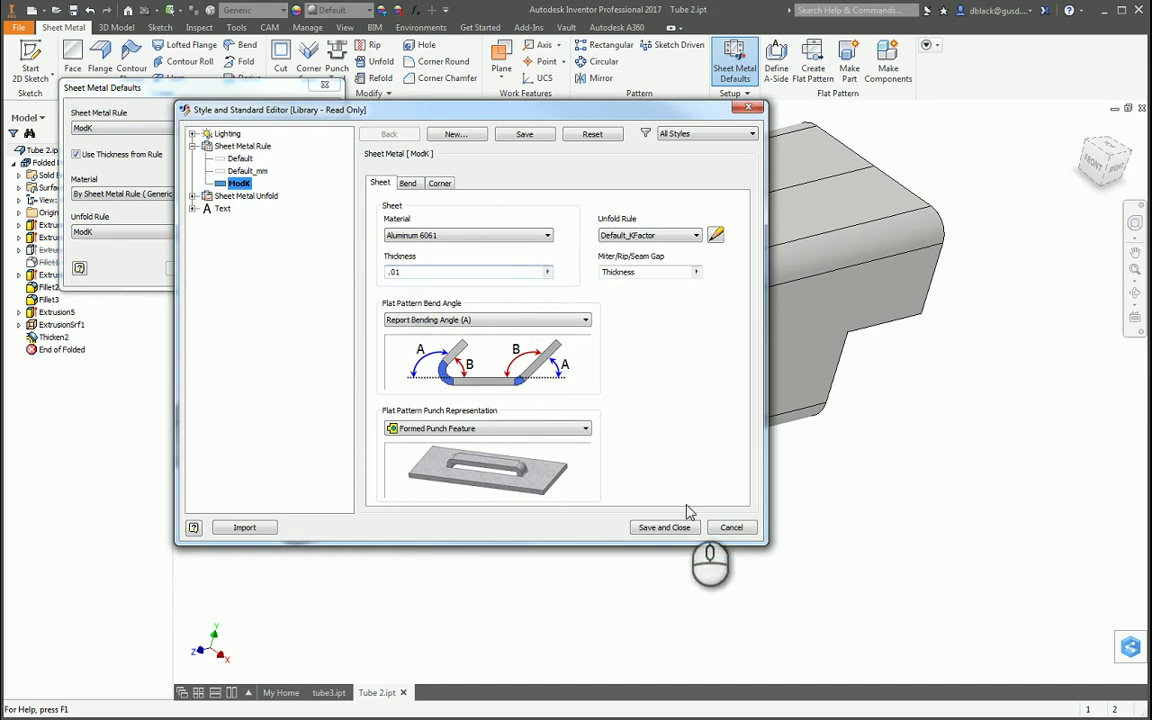
click(666, 528)
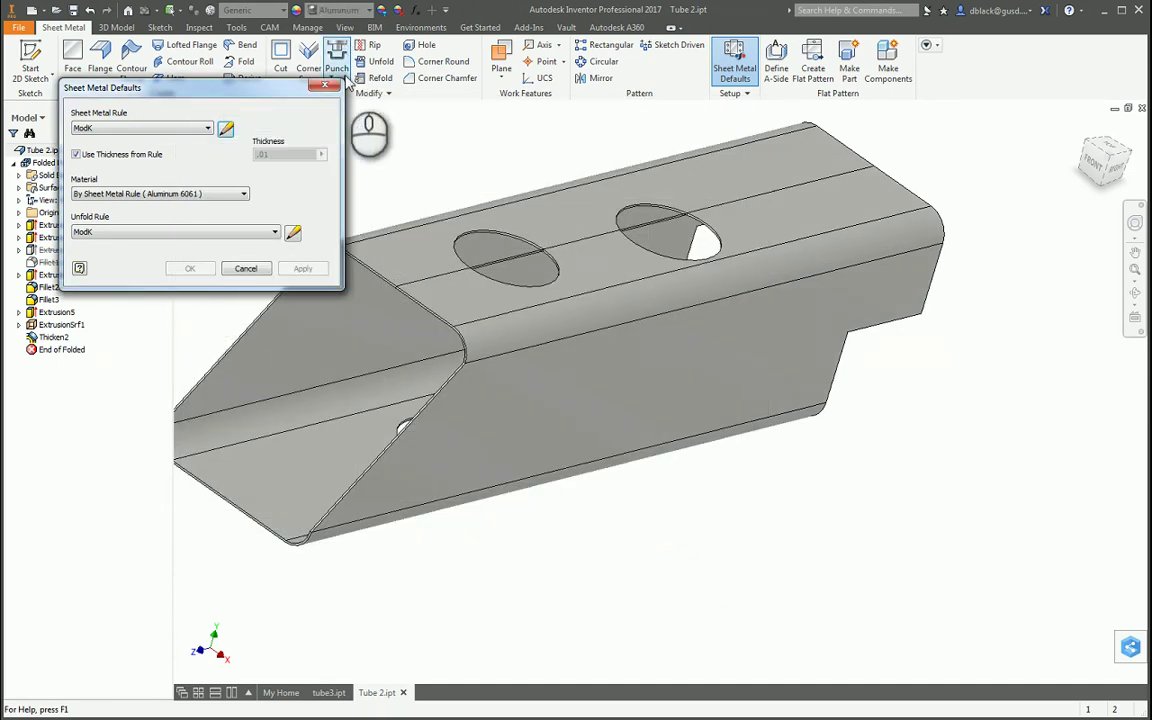
click(331, 90)
Try to create the slit tube's flat pattern and expand the folded model's feature list.
click(814, 58)
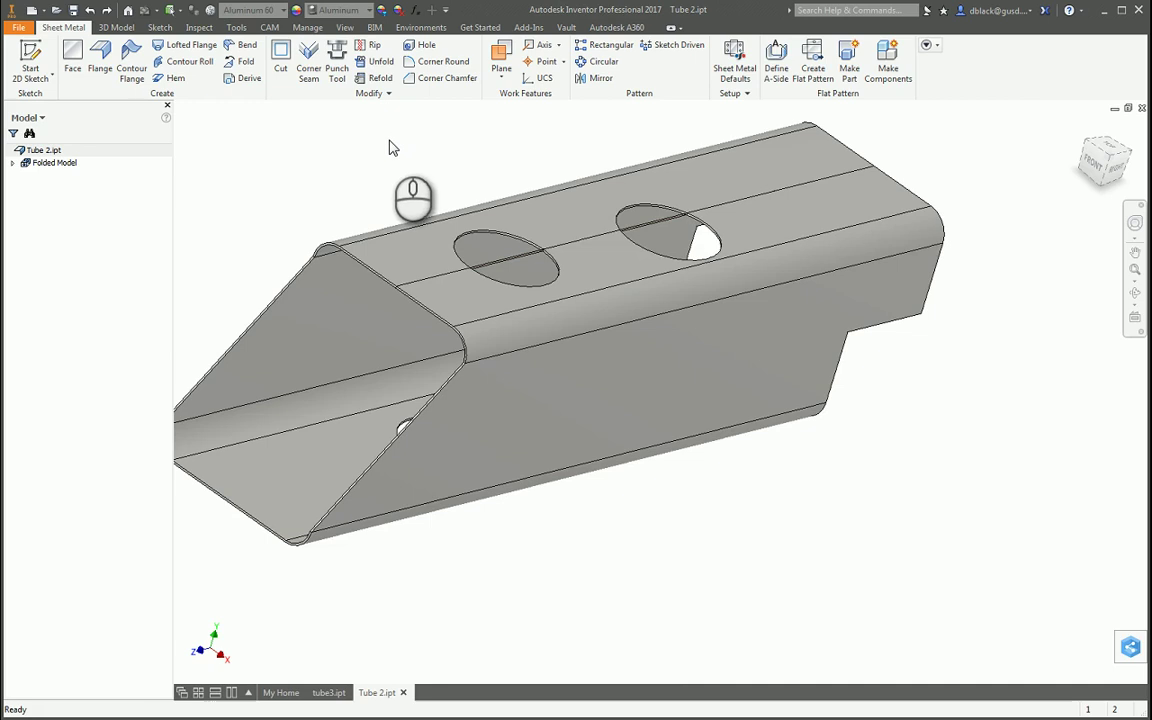
scroll(671, 234, up, 3)
scroll(640, 208, down, 5)
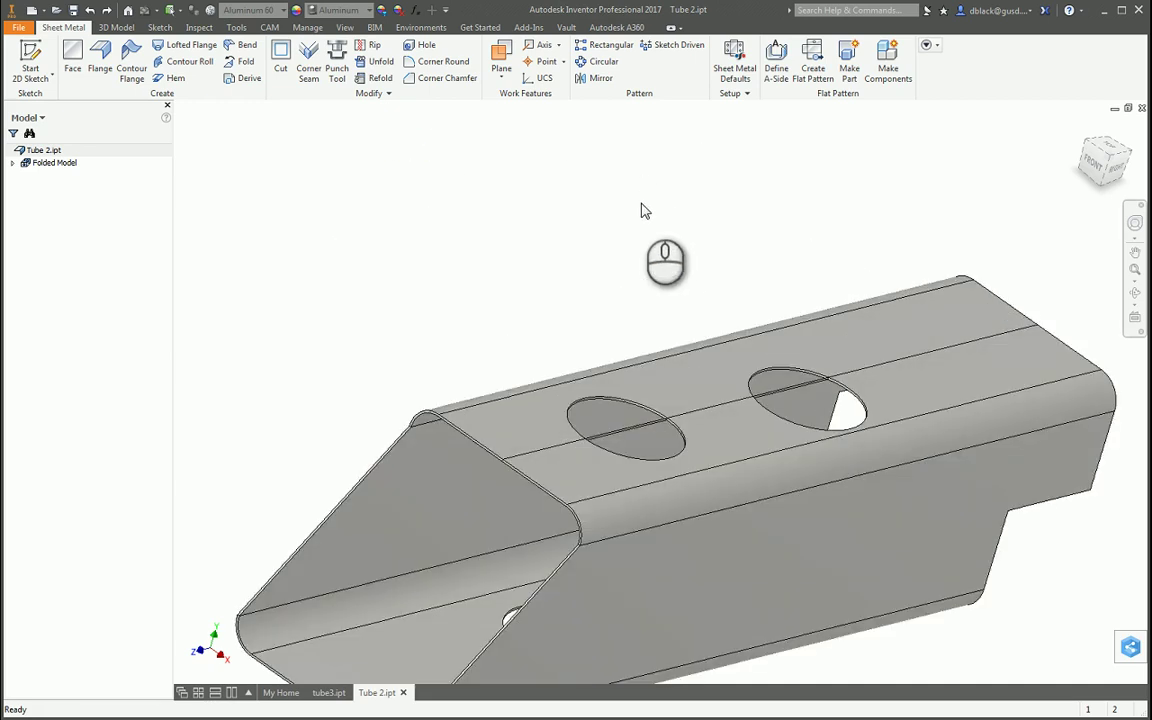
click(12, 162)
click(301, 175)
scroll(429, 195, up, 3)
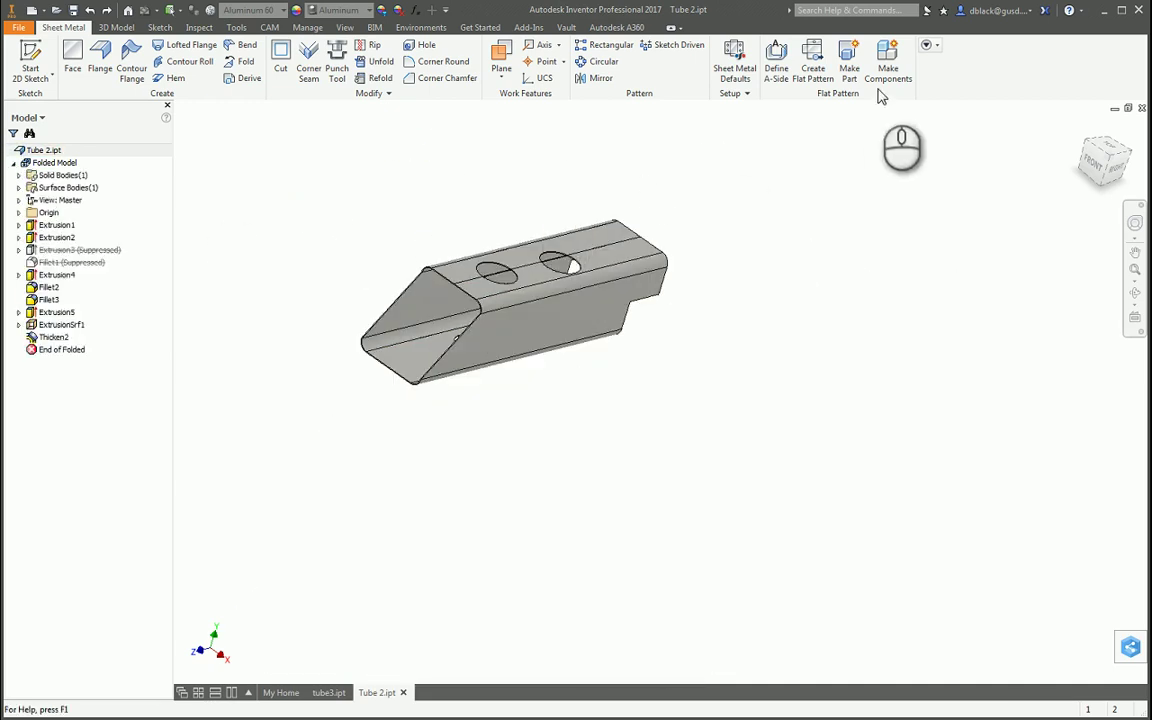
Set the K-factor of the ModK sheet metal unfold rule to 1 and save the style.
click(734, 55)
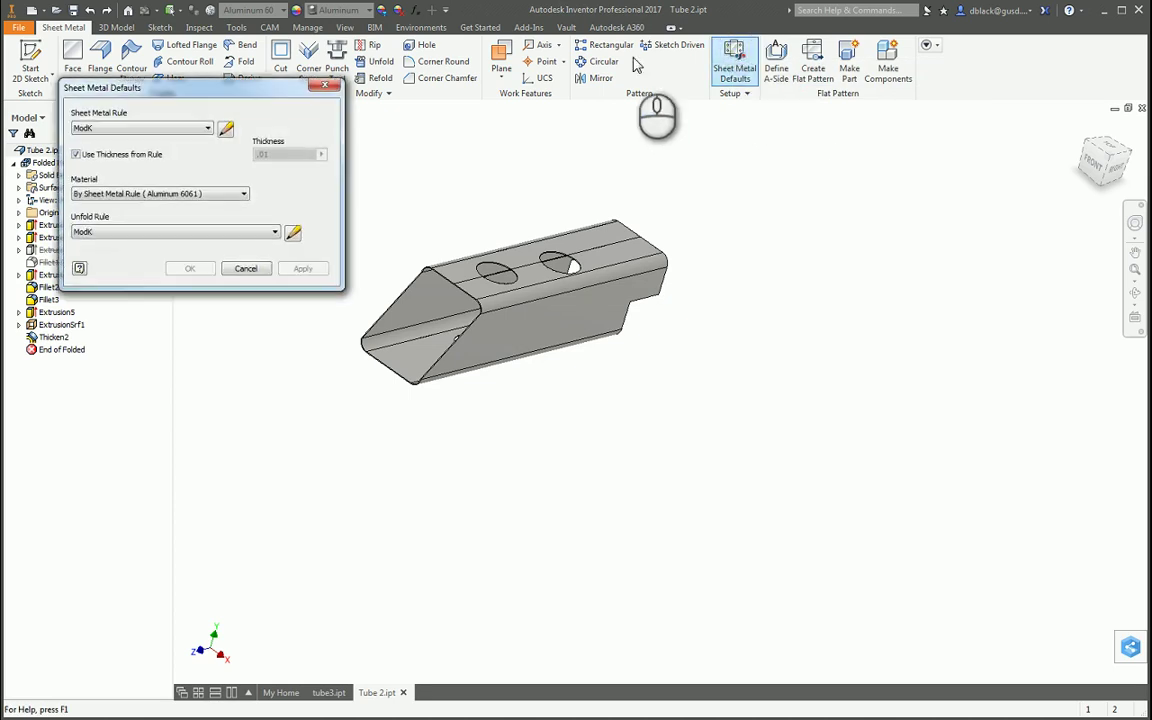
click(226, 131)
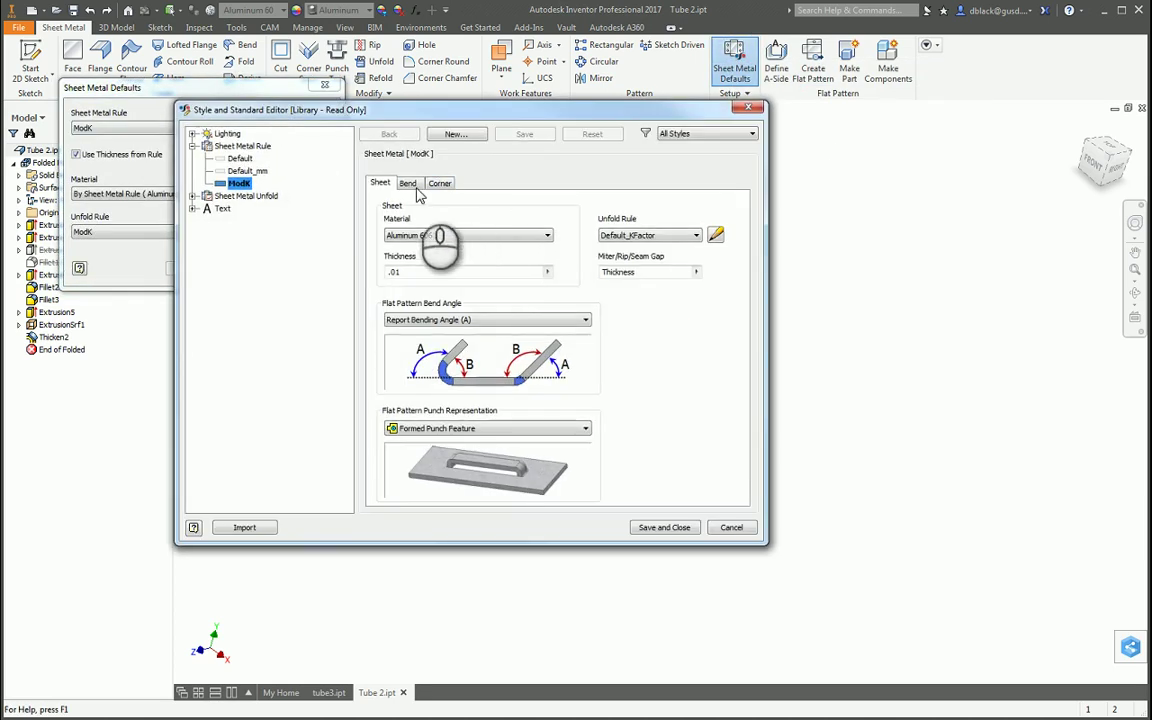
click(193, 196)
click(239, 233)
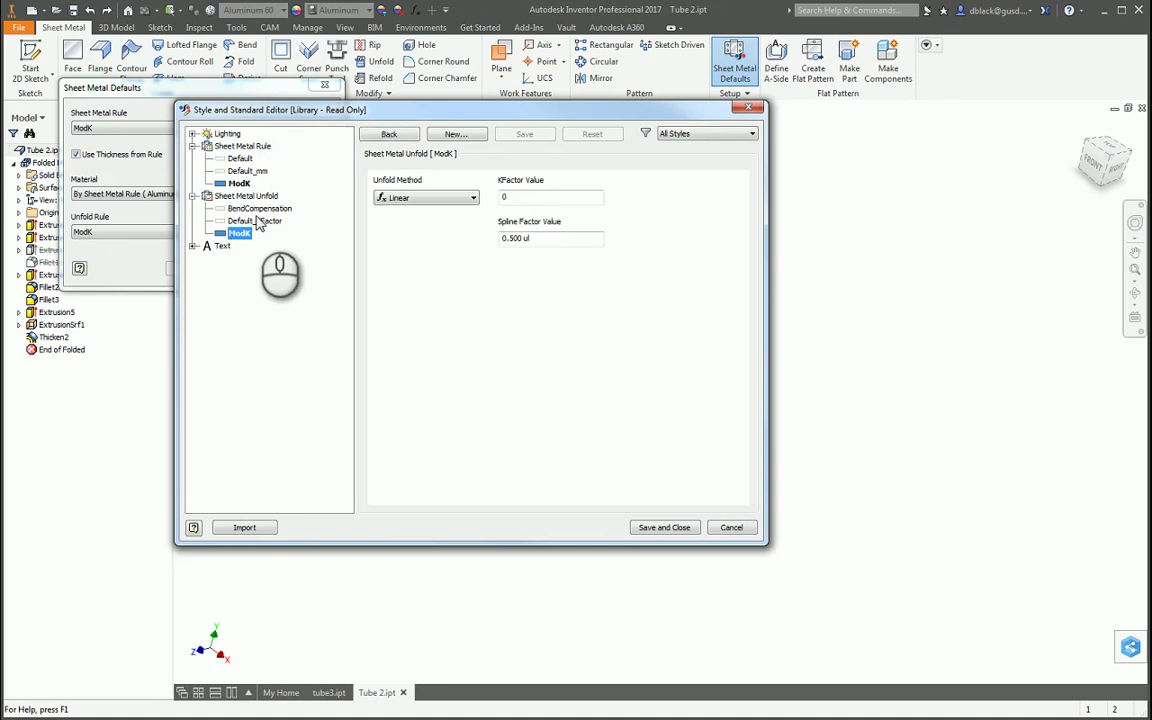
drag(538, 200, 502, 196)
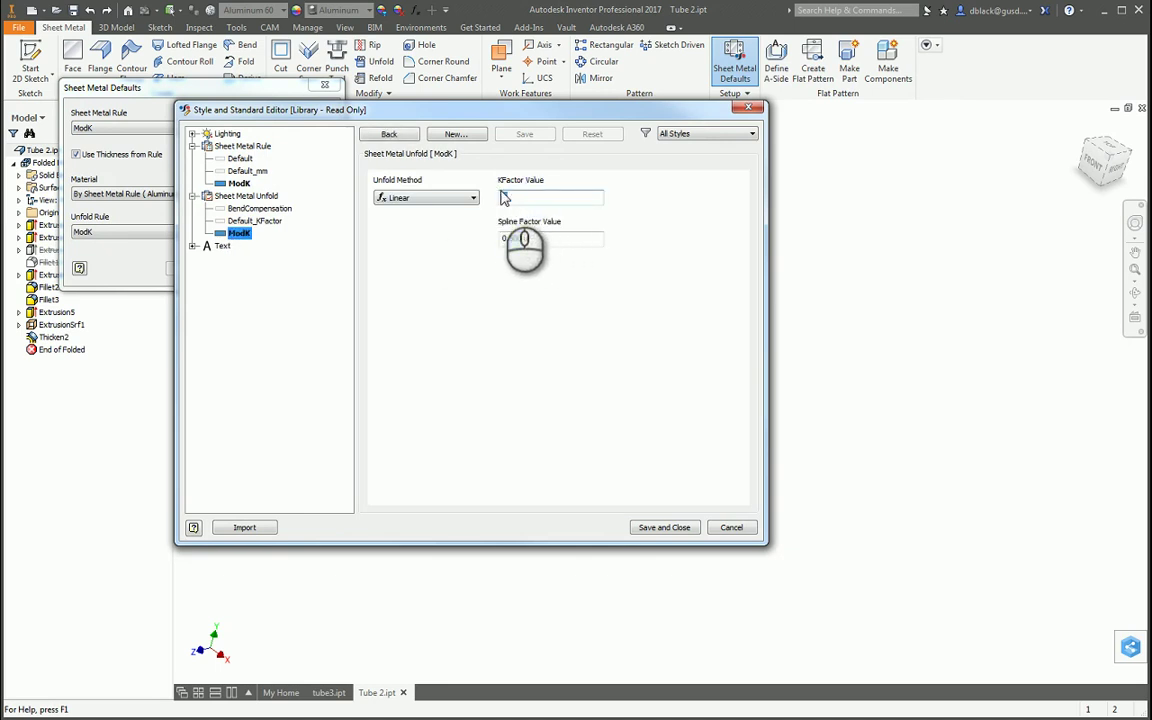
text(1)
click(676, 530)
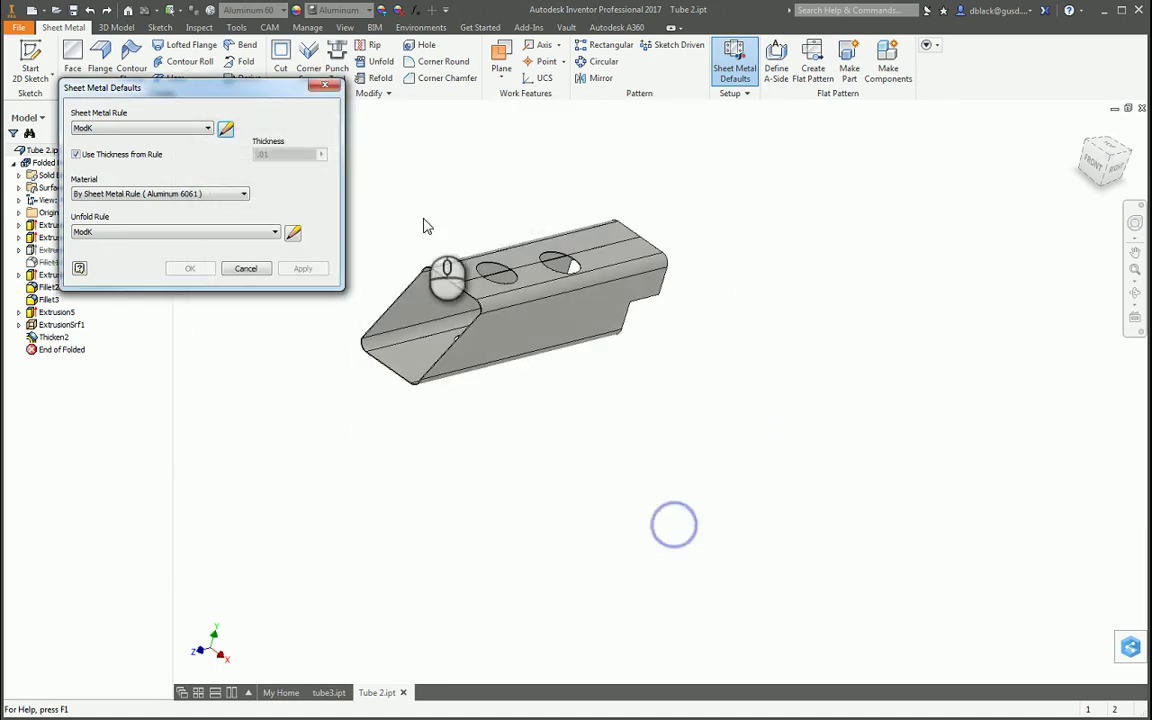
click(323, 86)
click(387, 150)
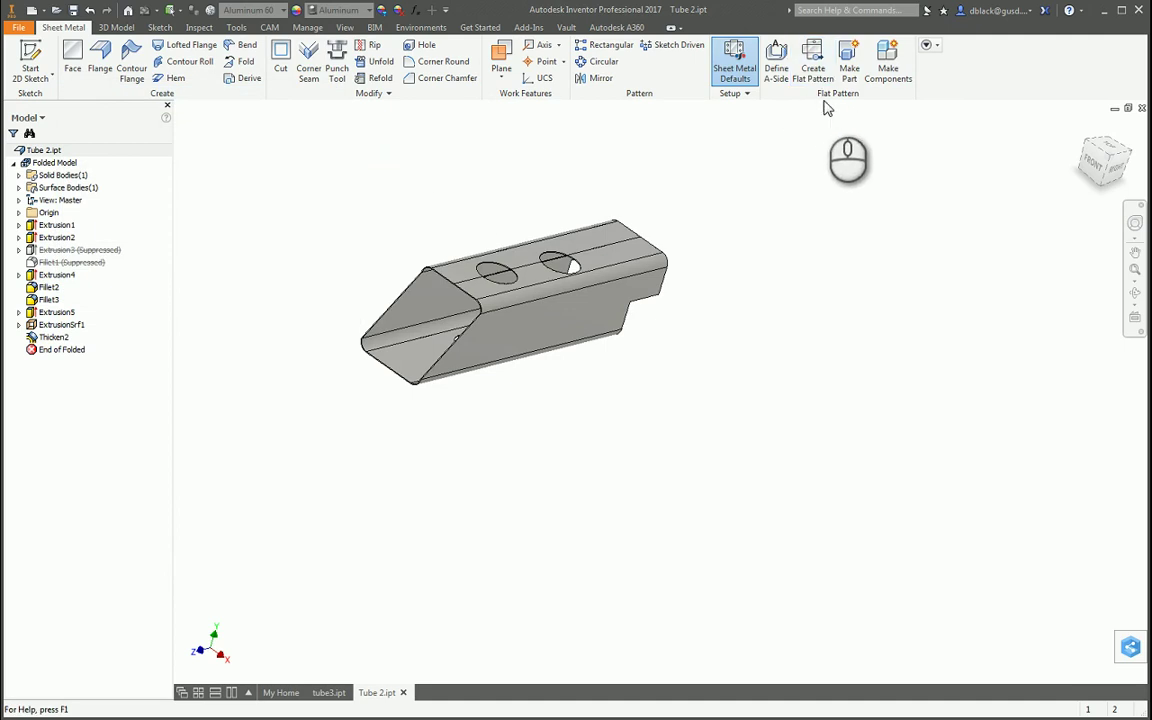
Create the flat pattern of the square tube.
click(815, 65)
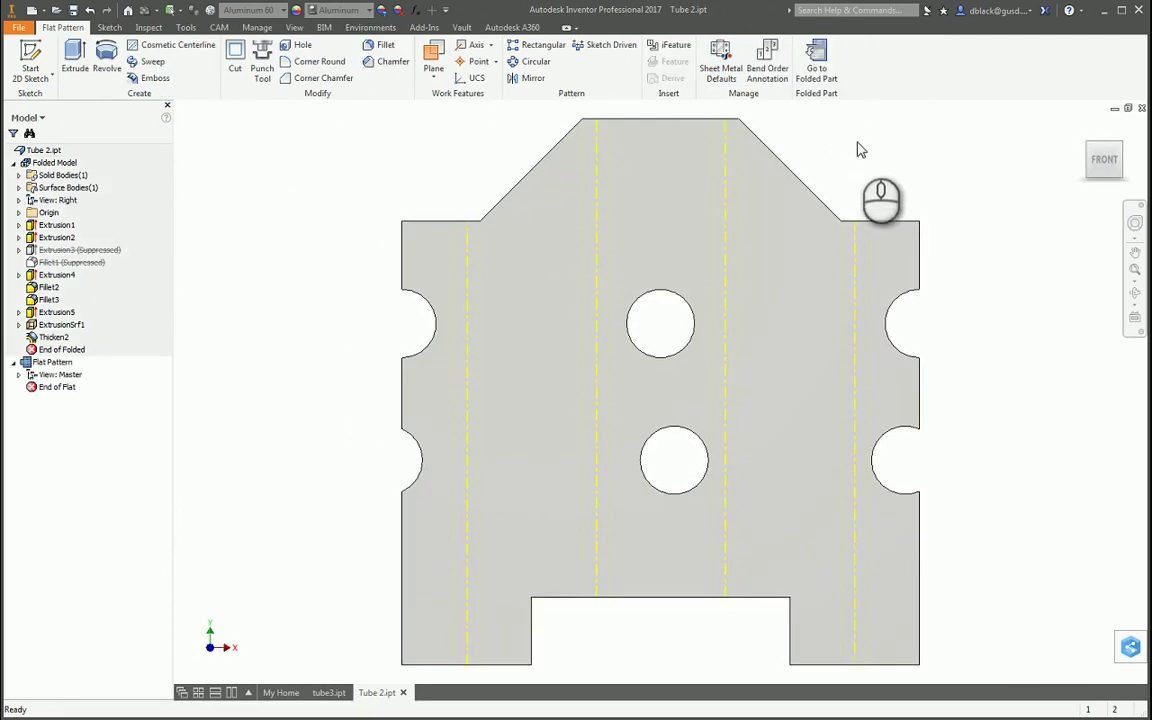
click(891, 150)
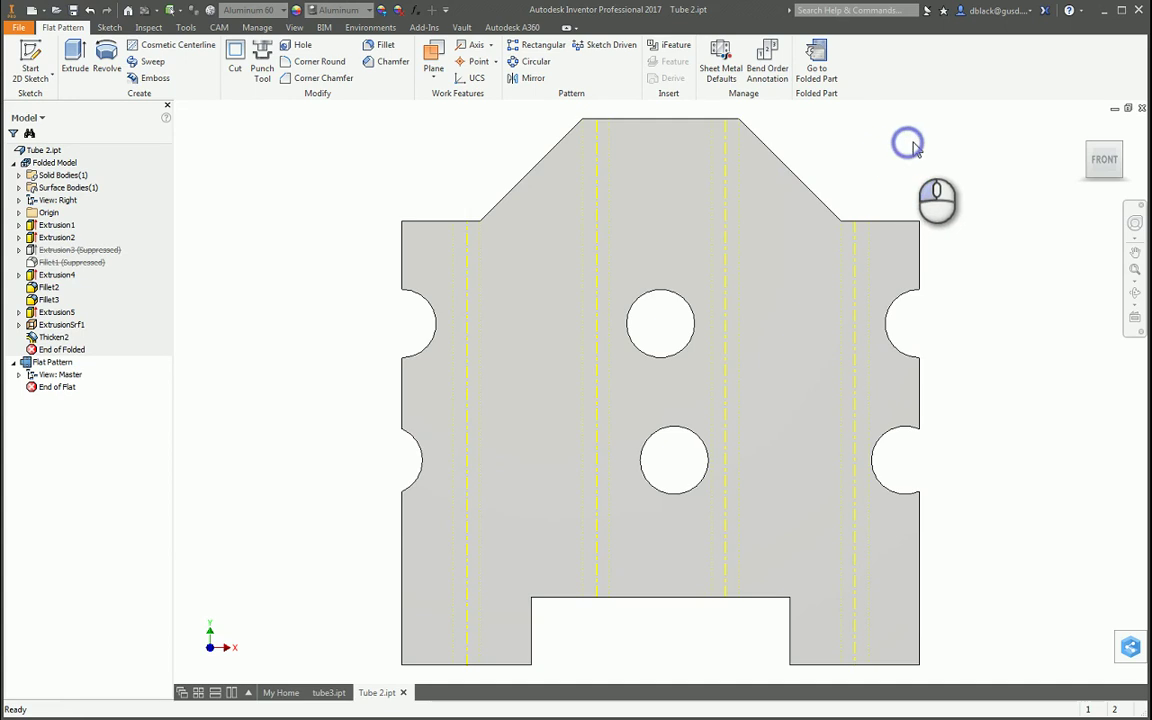
click(921, 130)
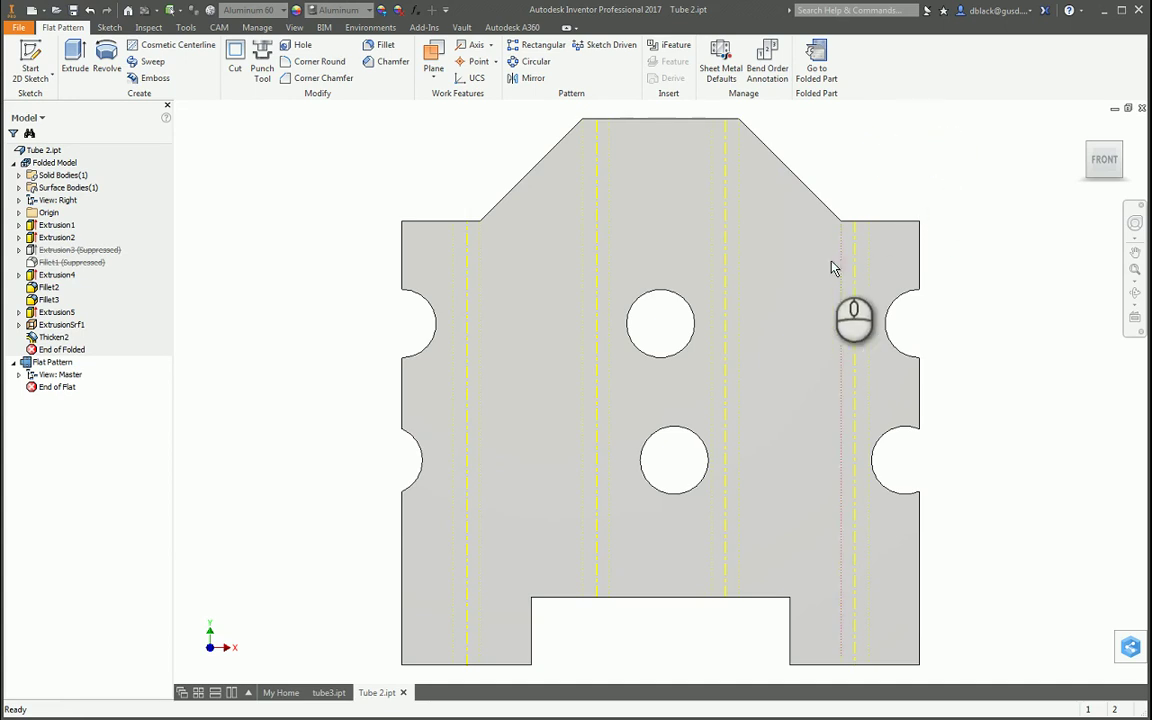
click(868, 181)
click(901, 149)
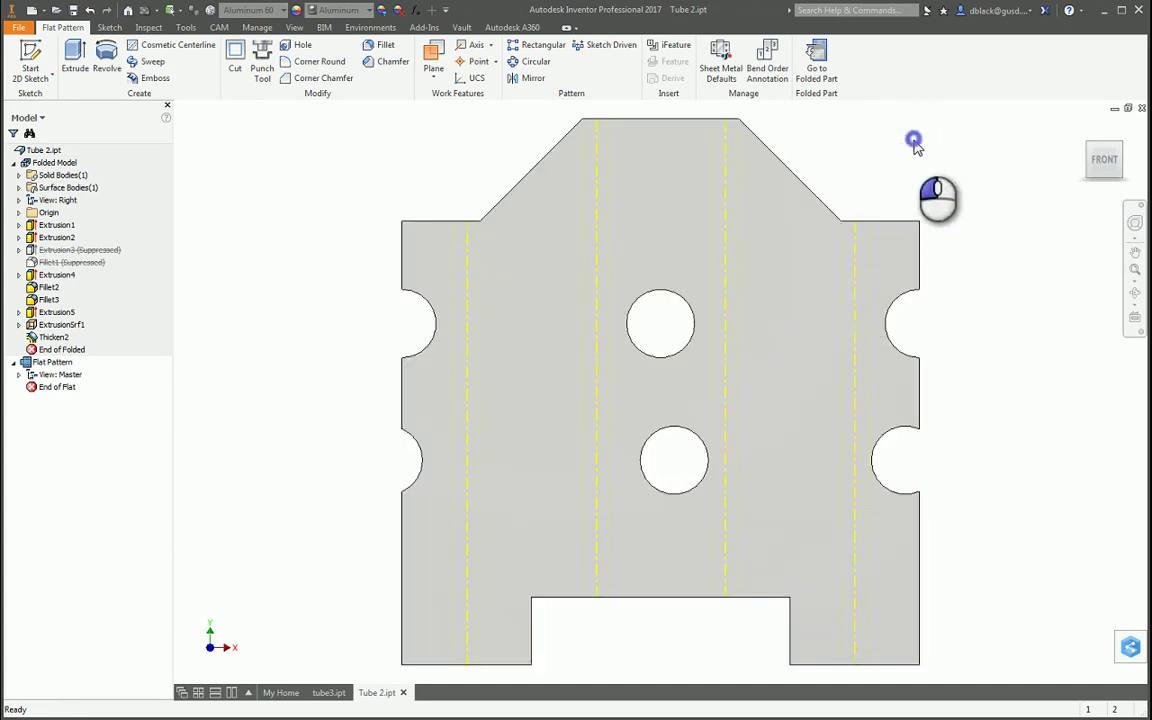
click(942, 170)
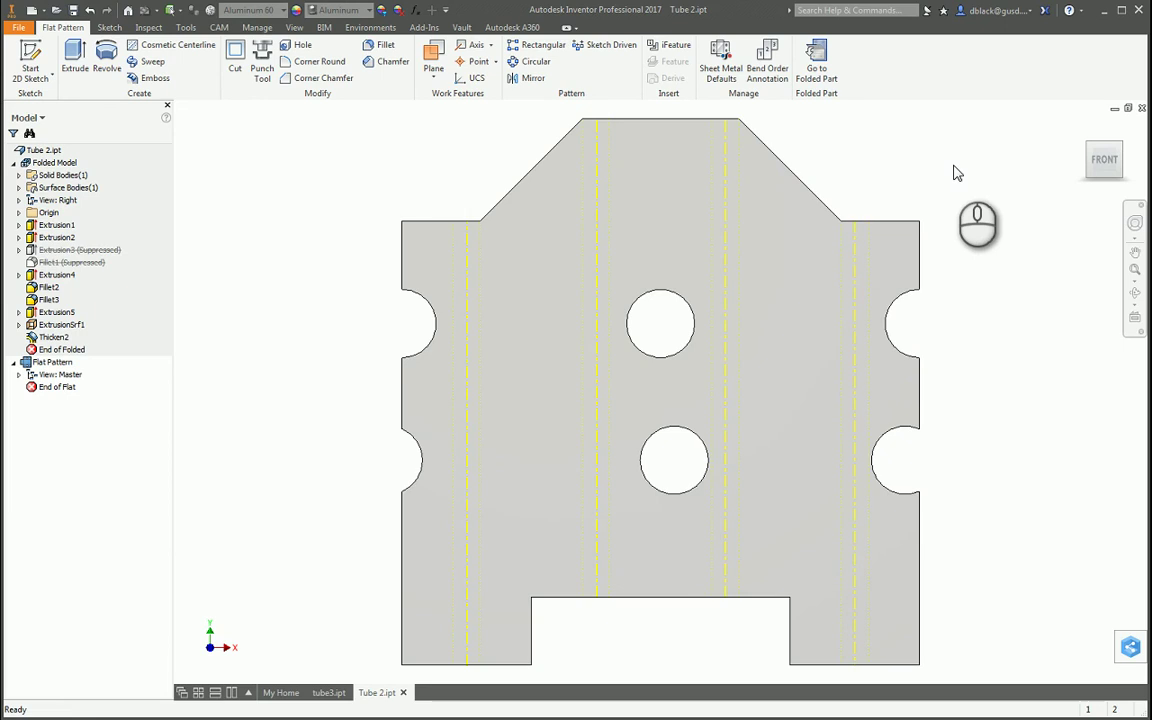
click(972, 182)
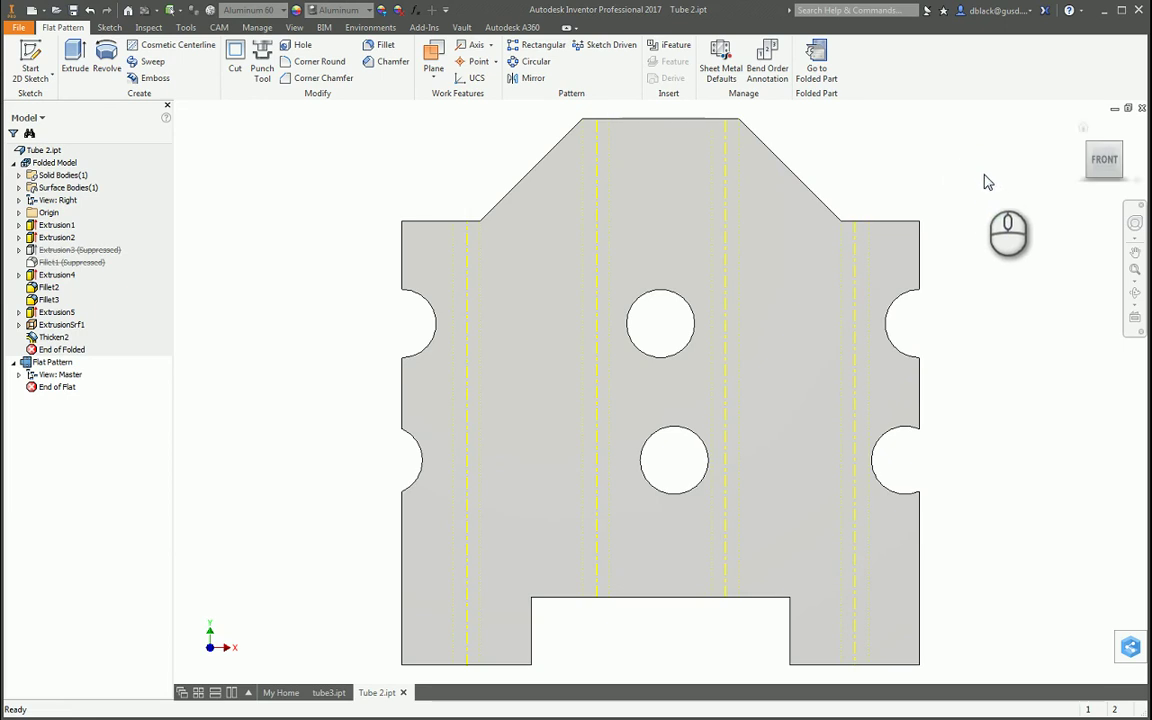
Edit the flat pattern definition so the short edge between the two angled corners is aligned vertically.
right_click(62, 364)
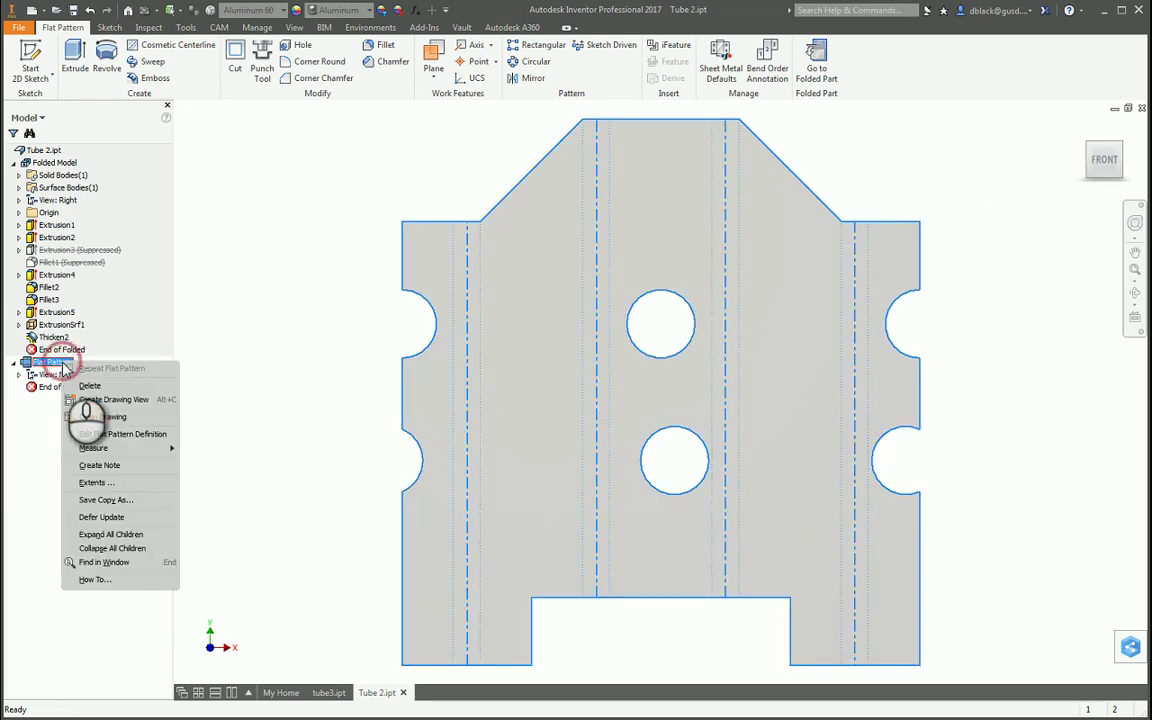
click(148, 437)
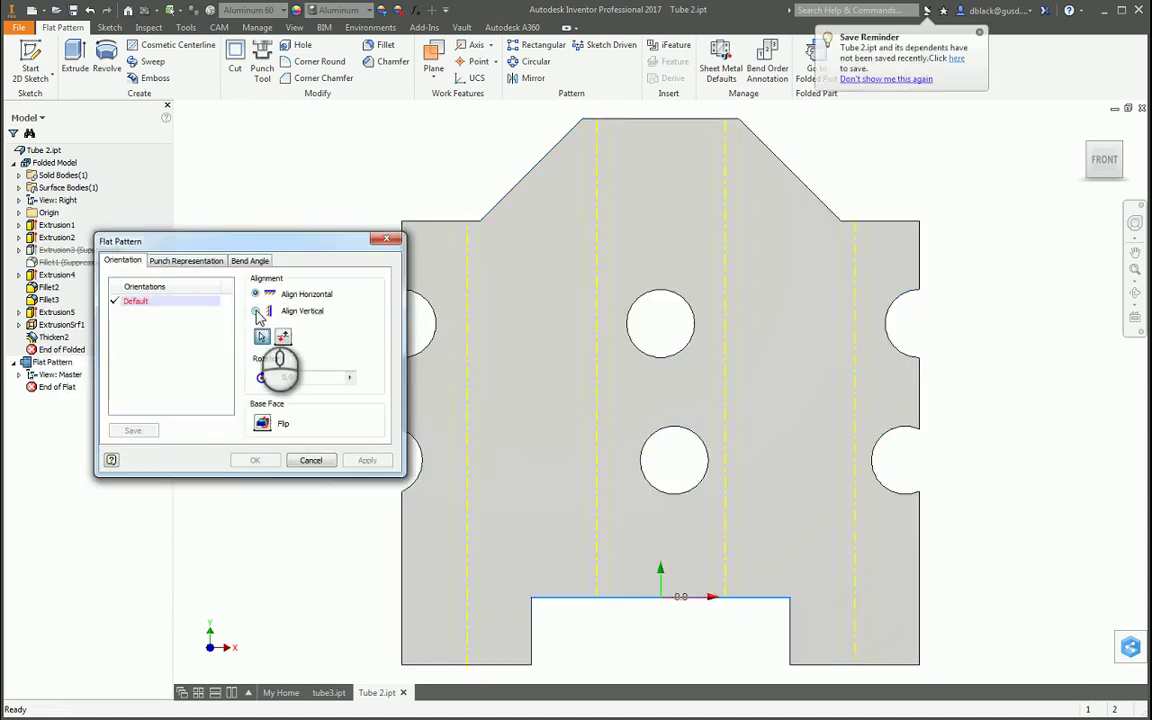
click(256, 312)
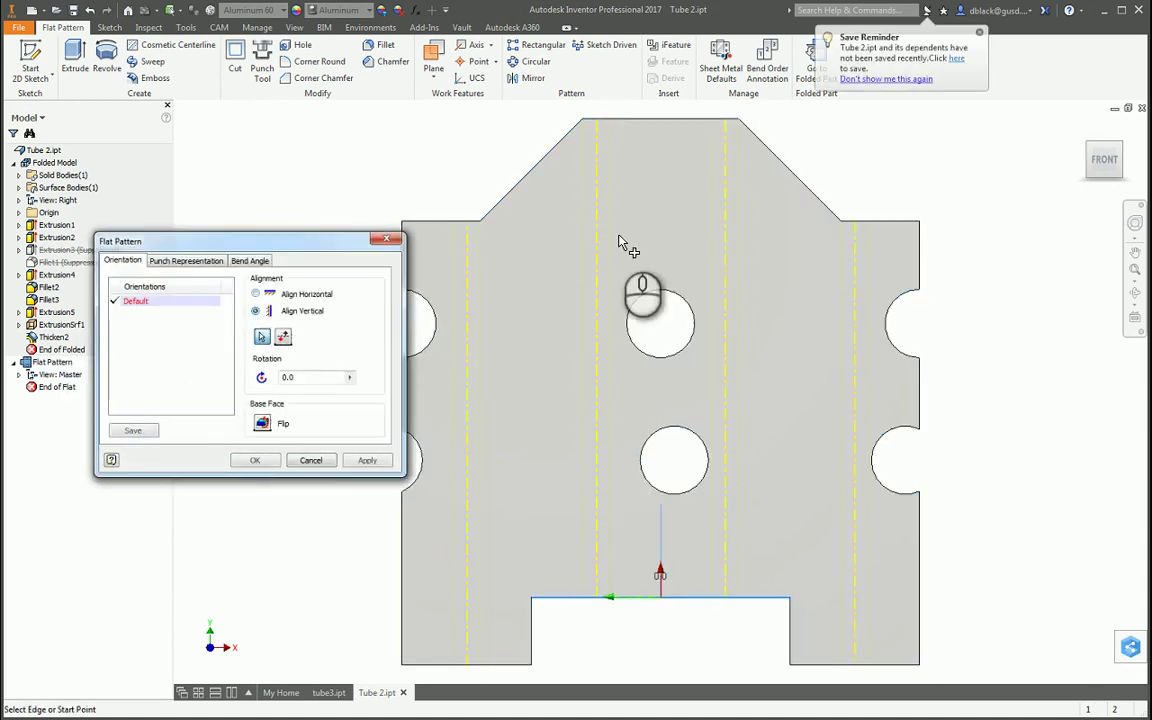
click(651, 119)
click(368, 460)
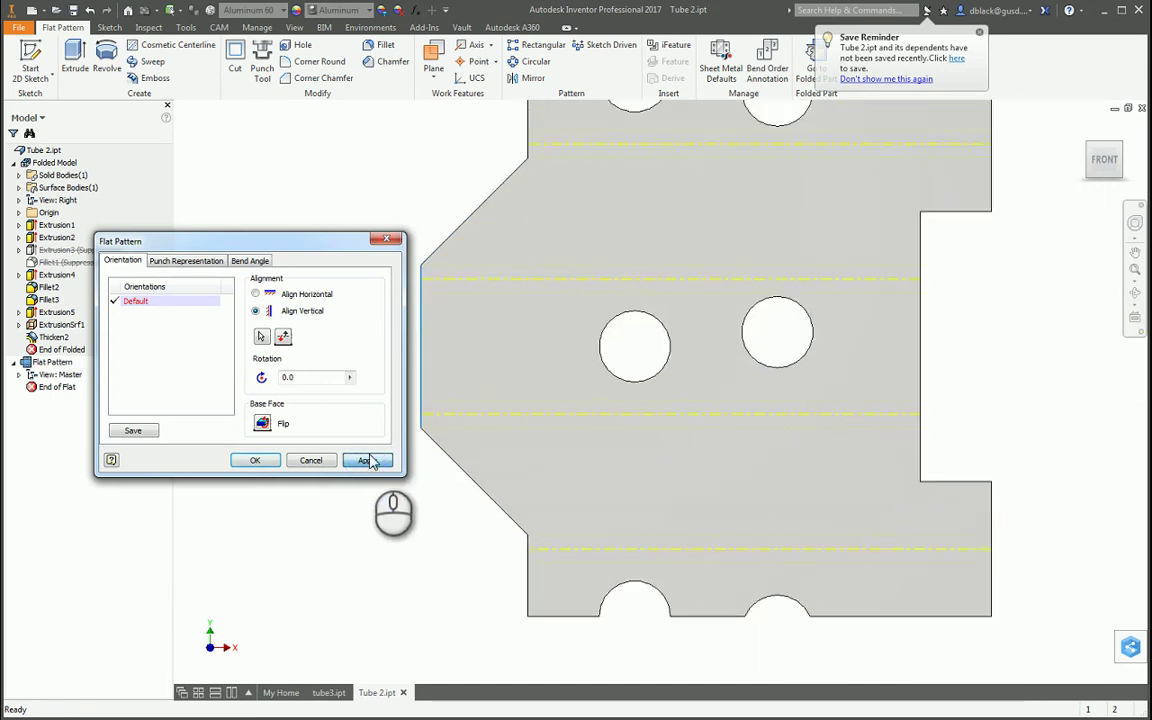
click(391, 241)
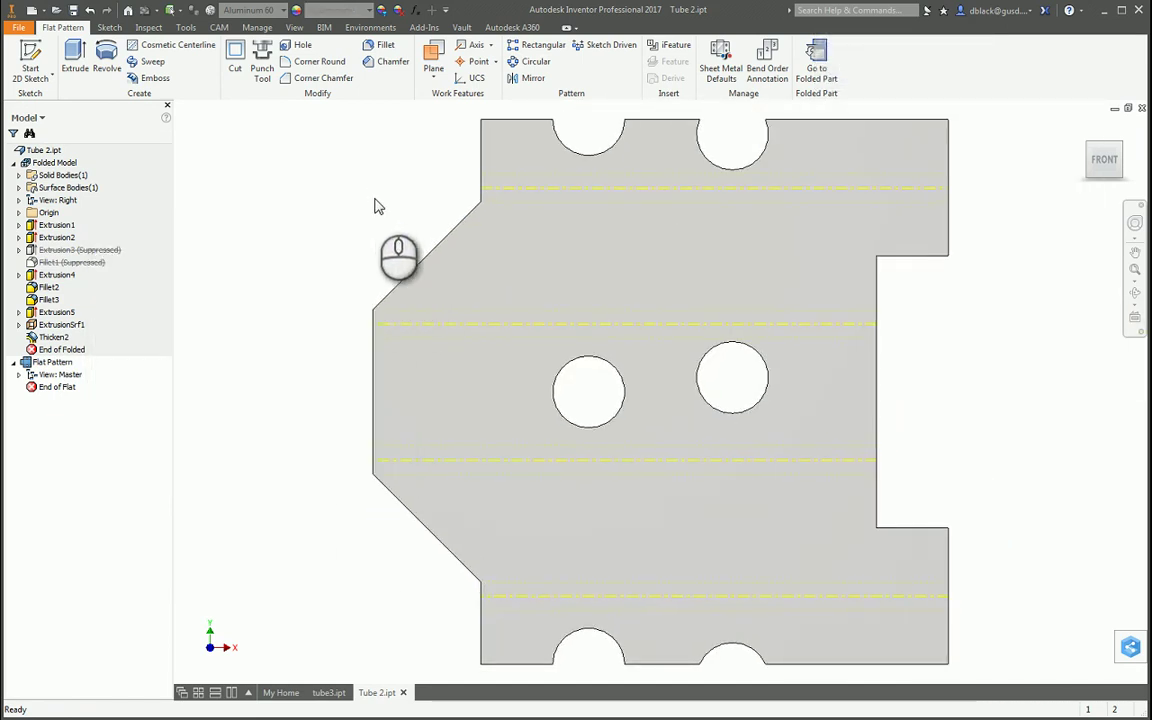
scroll(390, 300, down, 2)
click(339, 233)
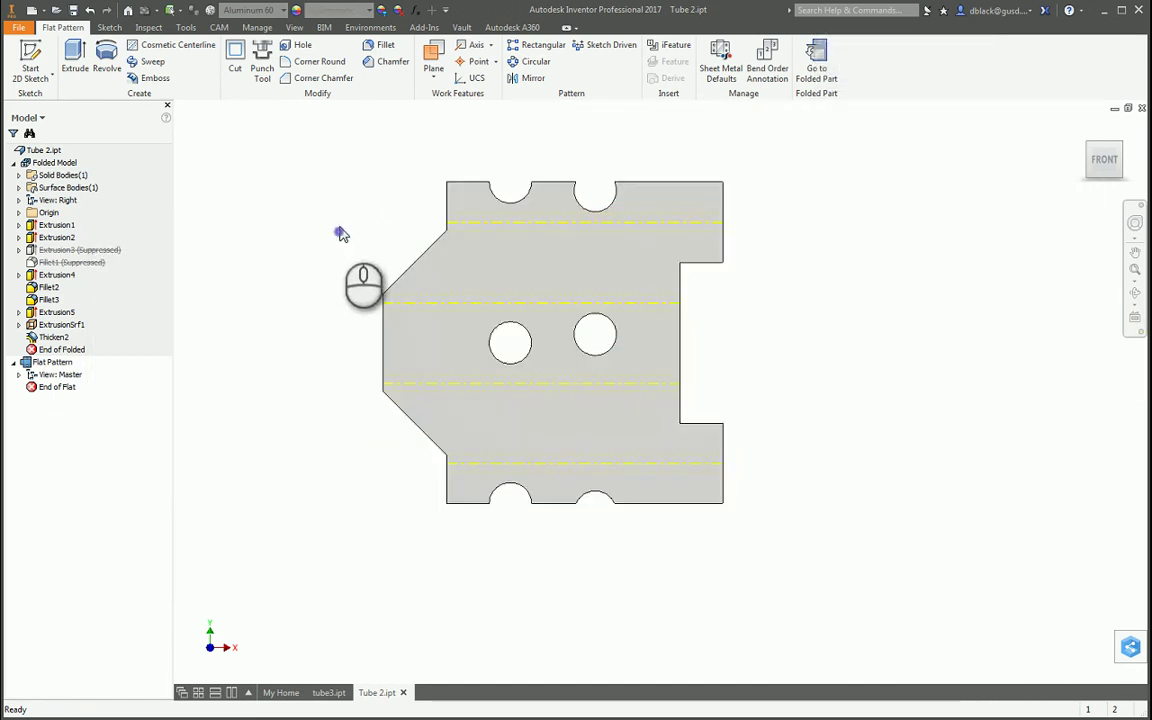
click(358, 225)
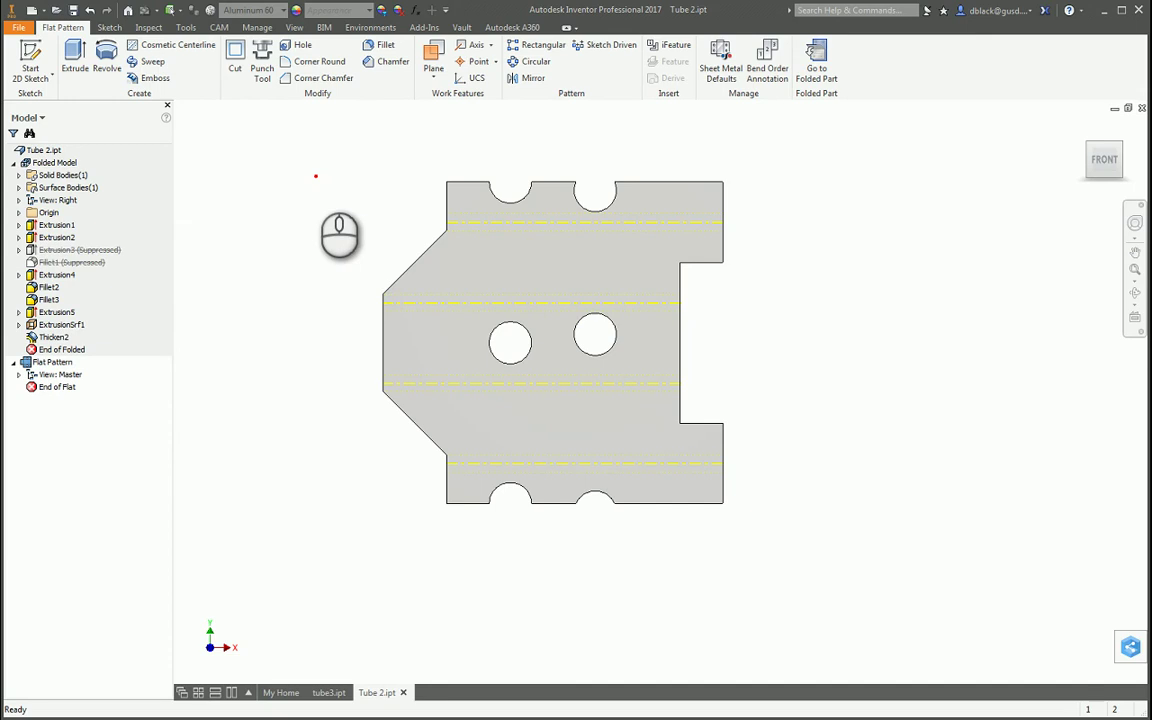
drag(315, 180, 313, 512)
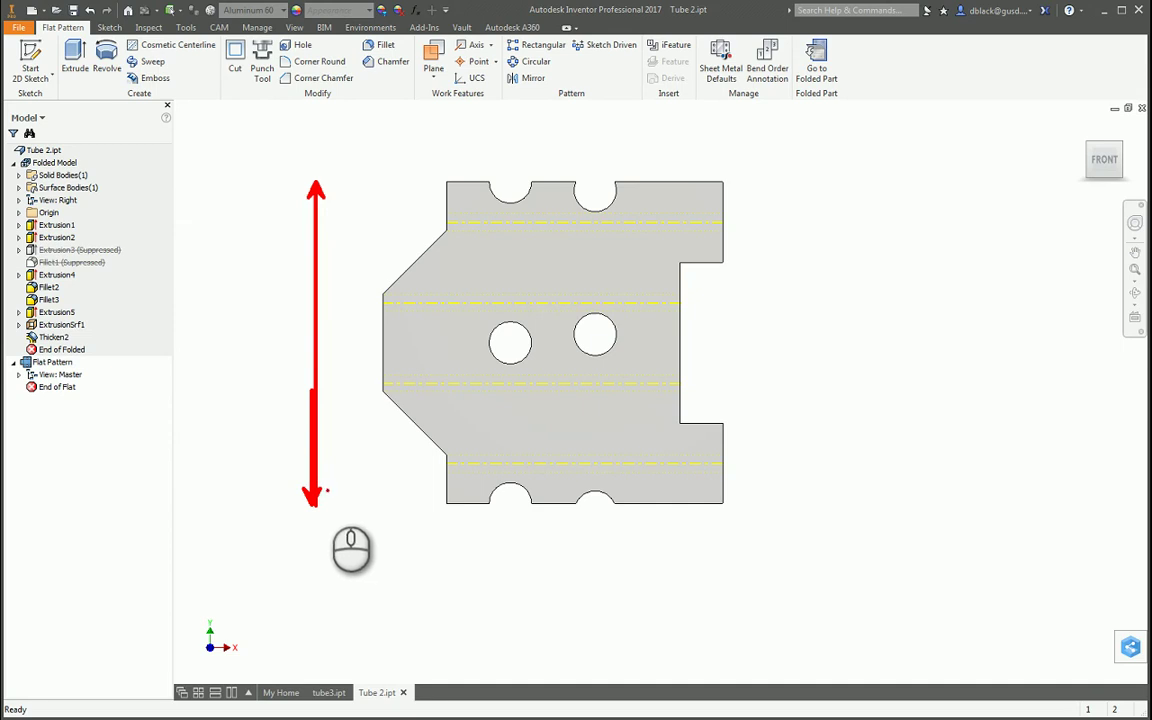
key(Escape)
click(386, 206)
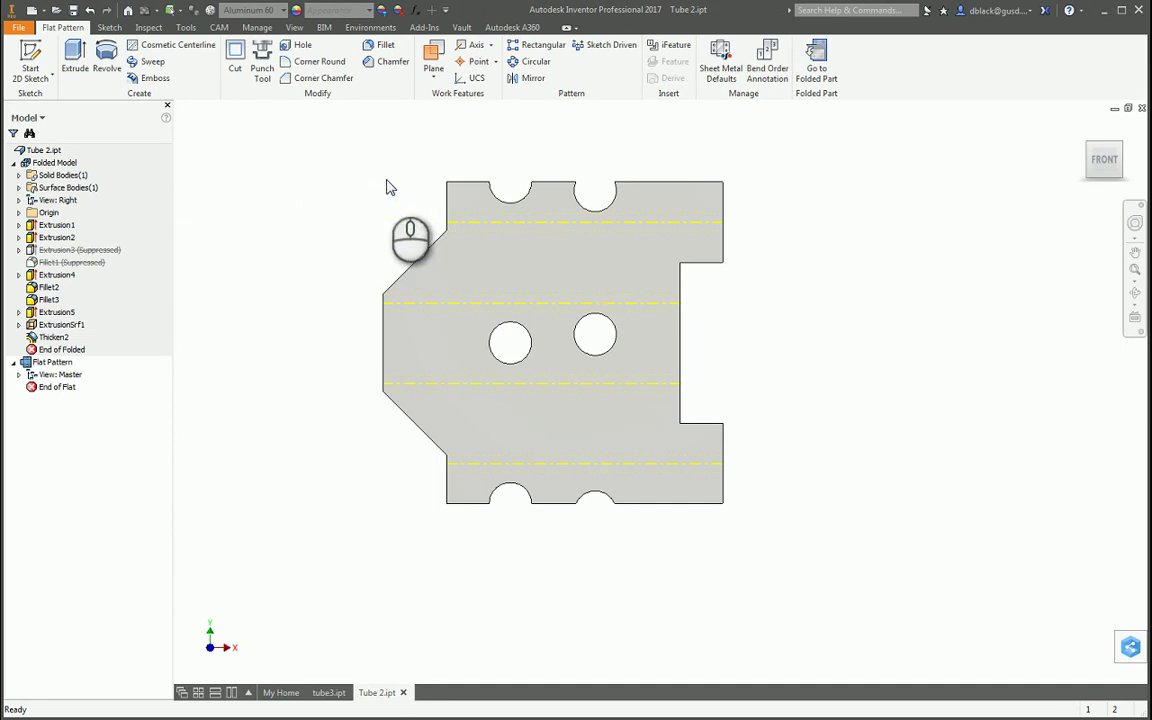
Measure the distance across the flat pattern between its outer upper and lower edges, parallel to the bend lines.
key(m)
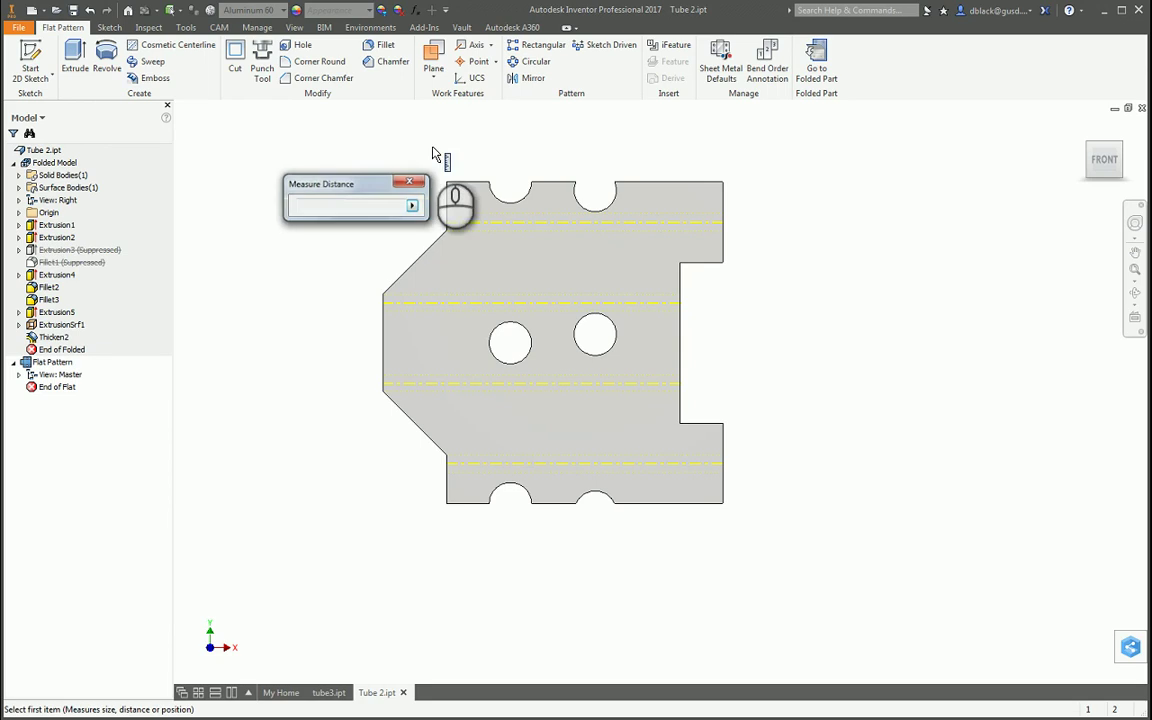
click(651, 187)
click(652, 505)
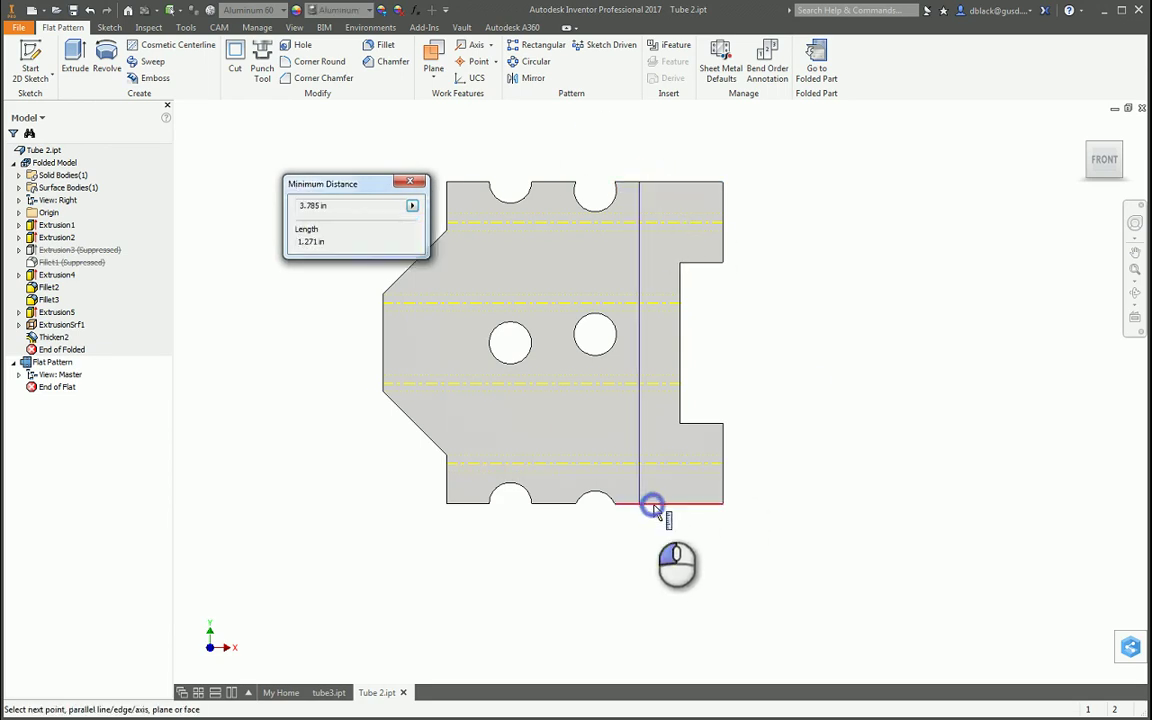
drag(362, 185, 294, 153)
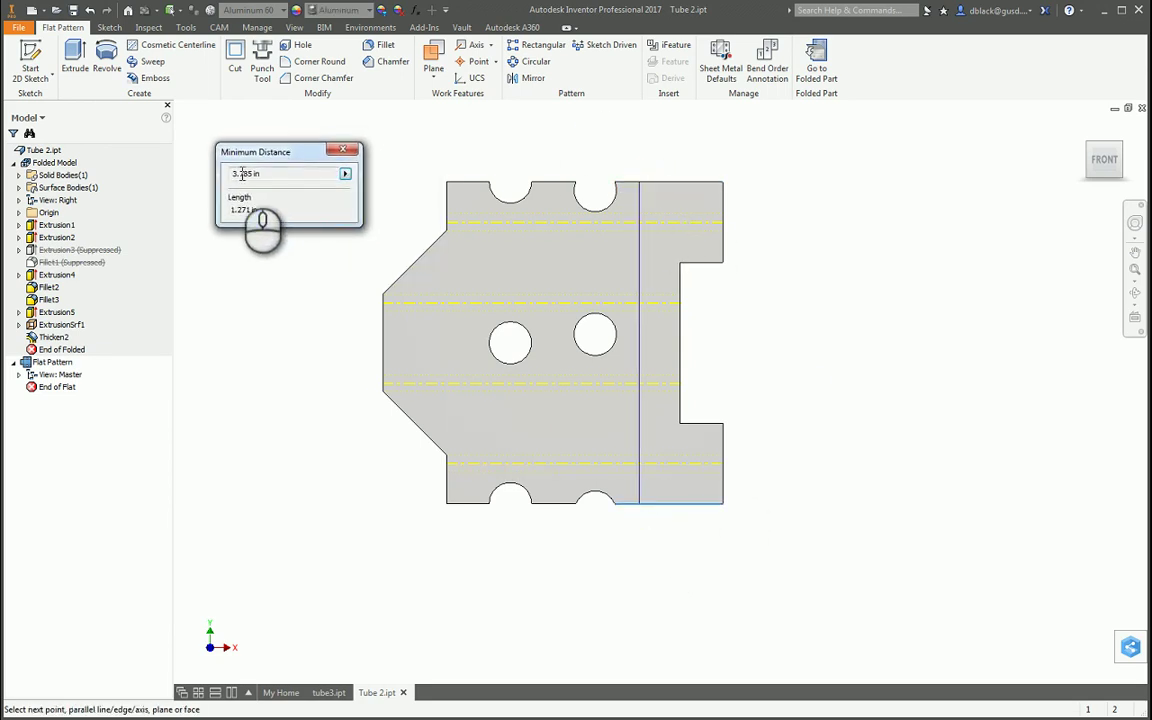
click(258, 175)
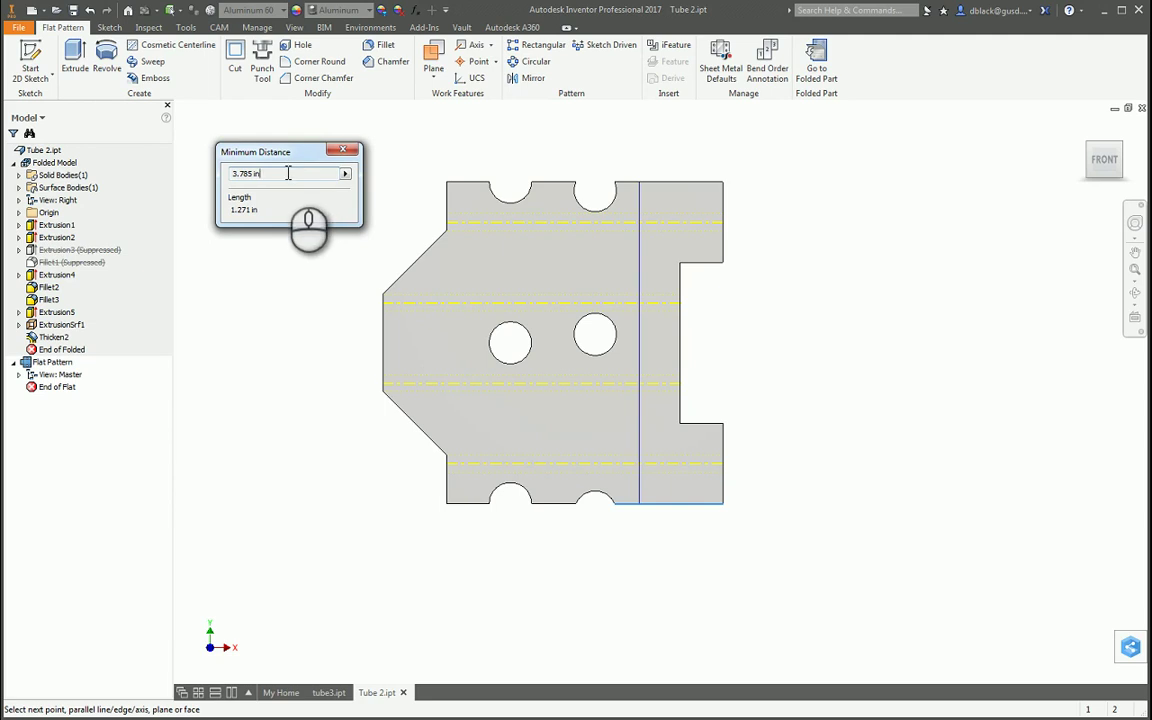
drag(287, 176, 198, 159)
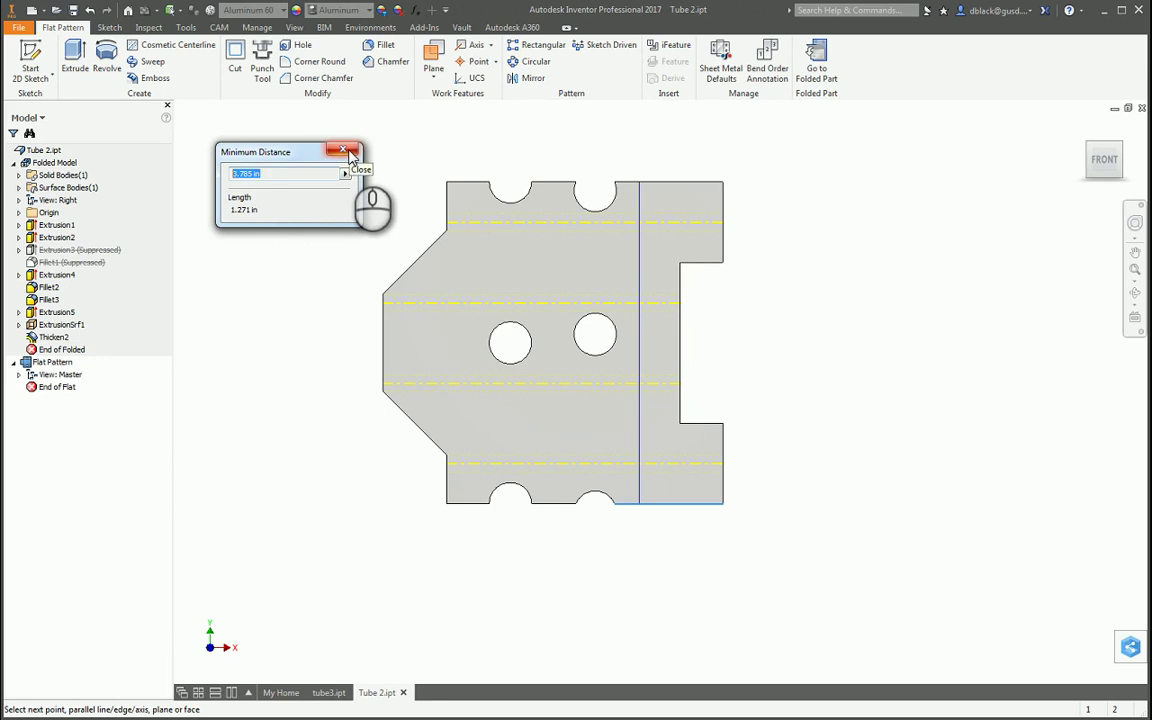
click(343, 151)
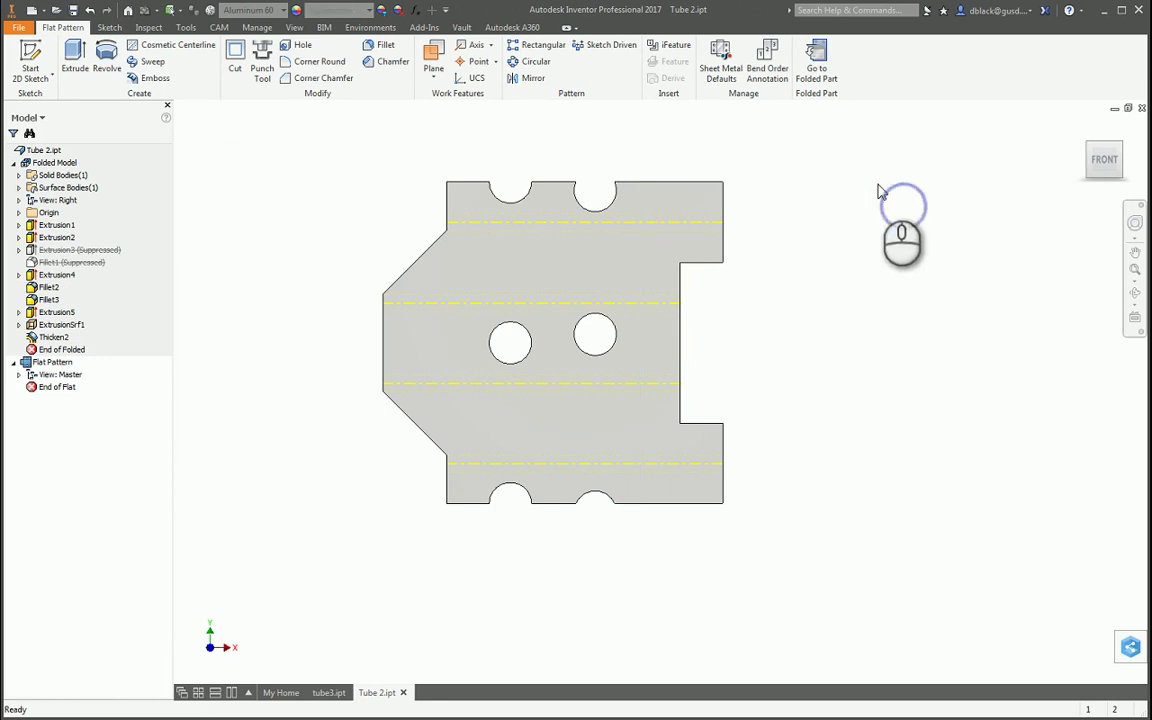
Return to the folded part and set the ModK unfold rule's K-factor to 0, saving the style.
click(820, 60)
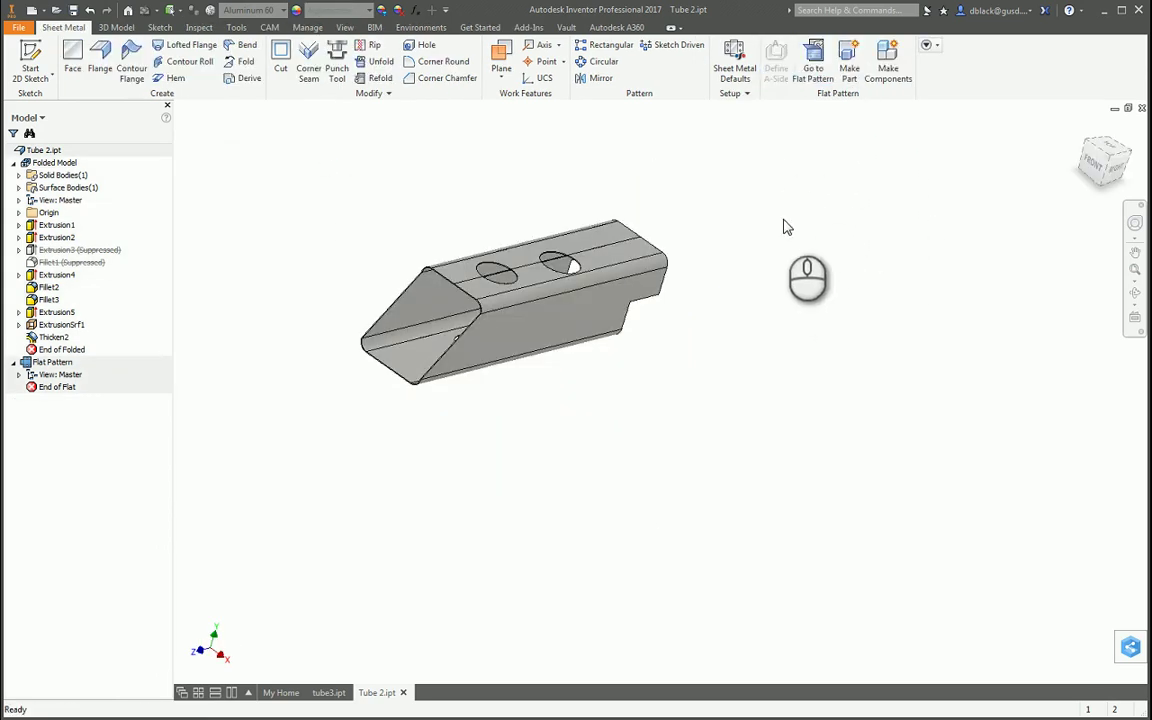
click(735, 60)
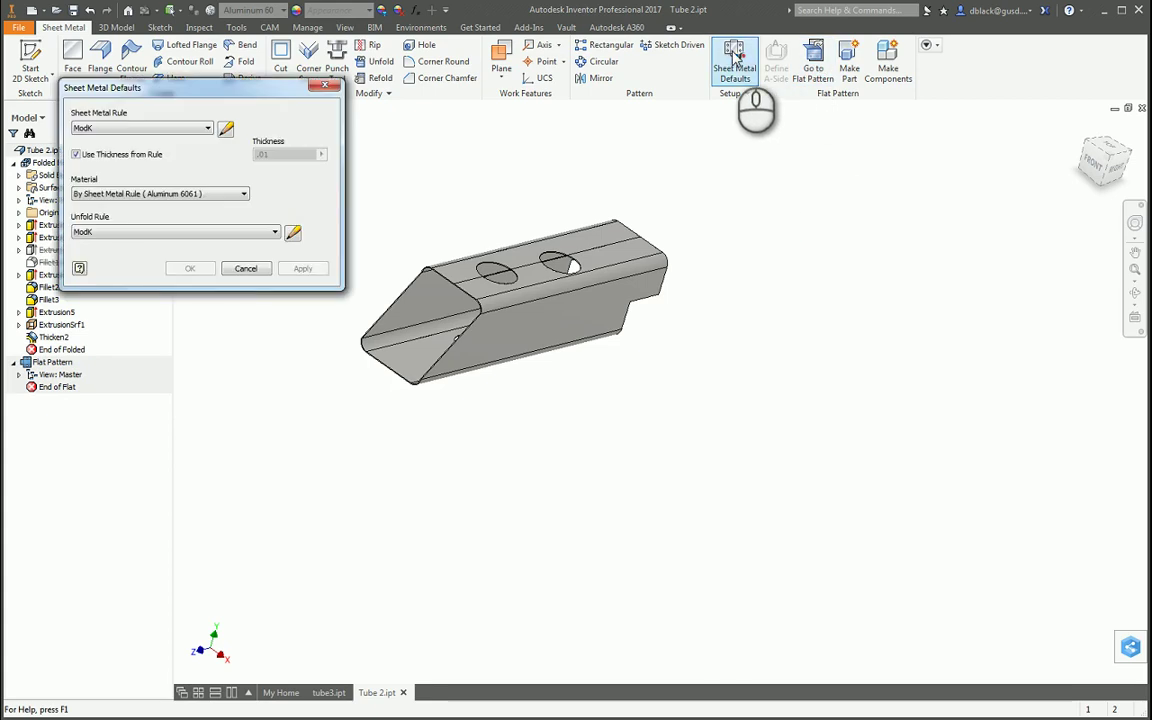
click(228, 130)
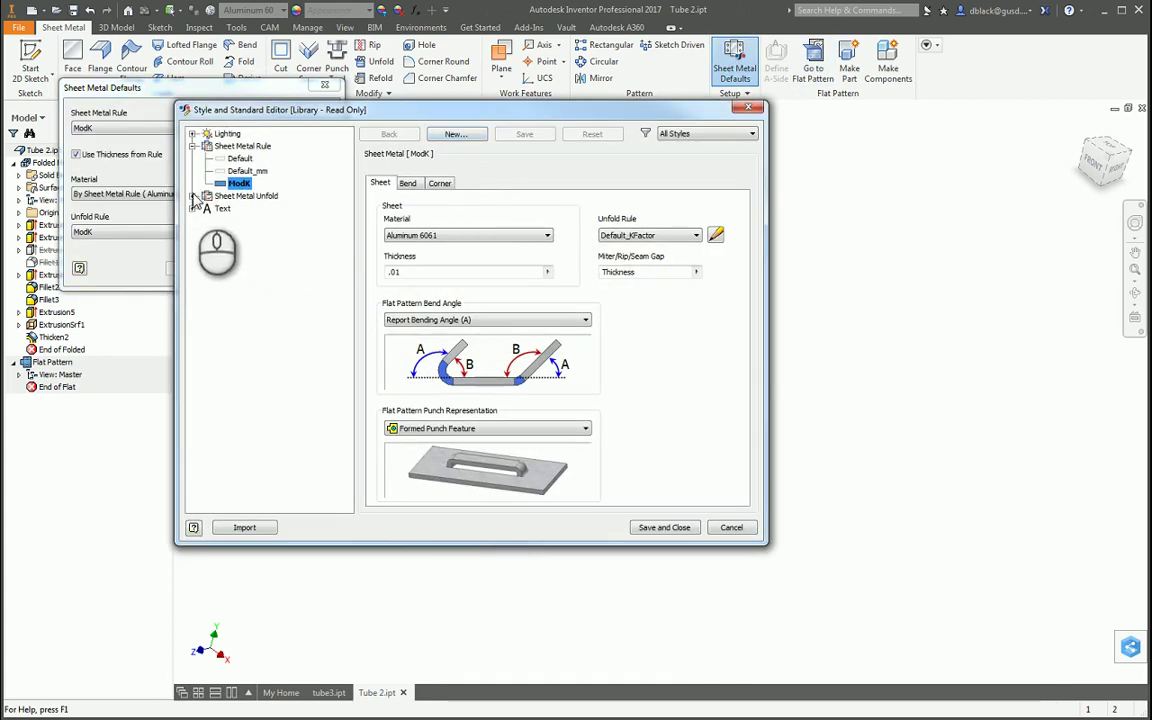
click(193, 195)
click(239, 233)
double_click(524, 197)
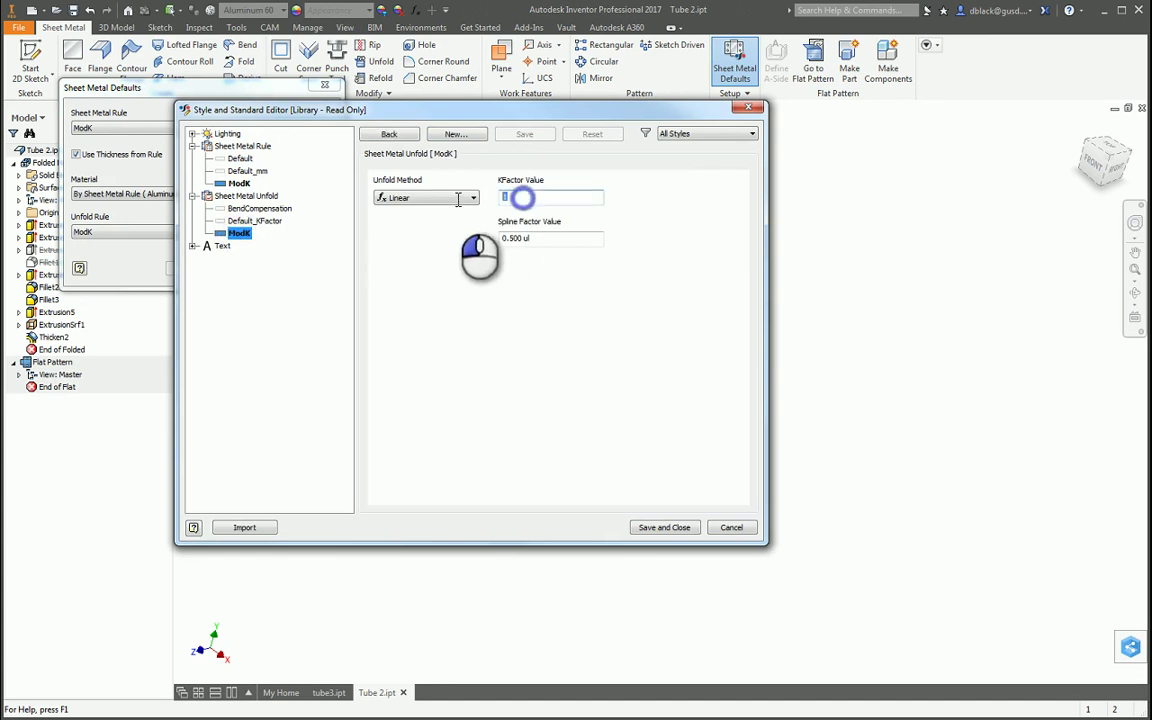
text(0)
click(660, 527)
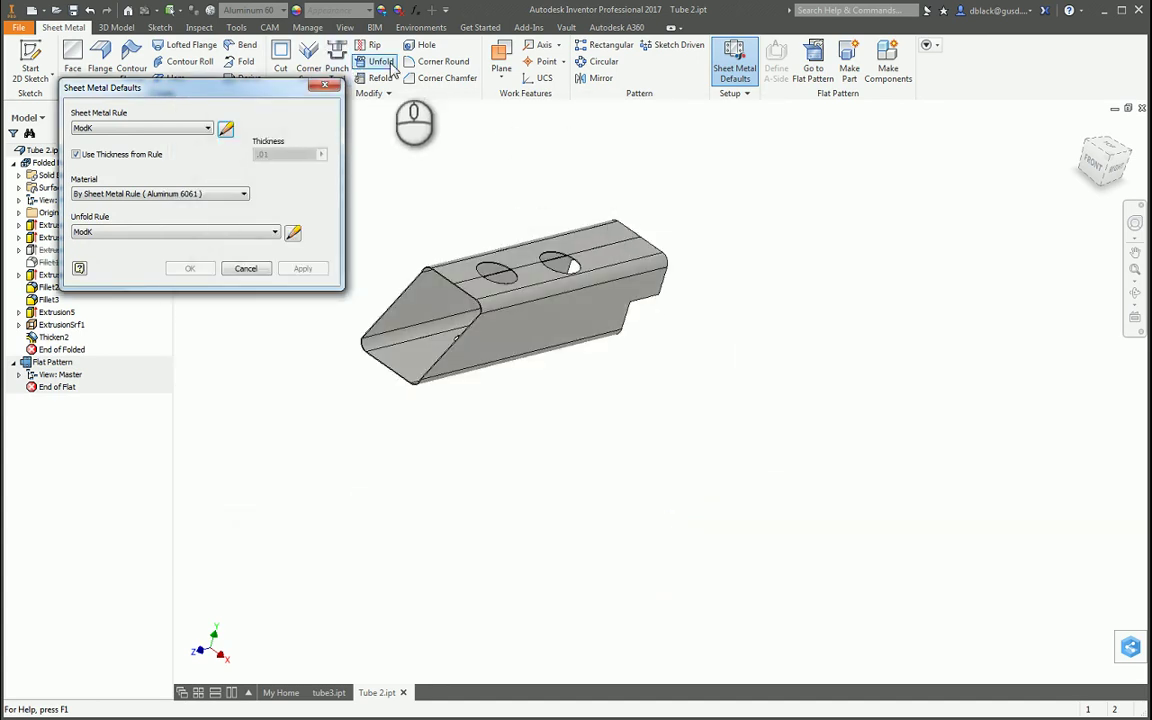
click(324, 91)
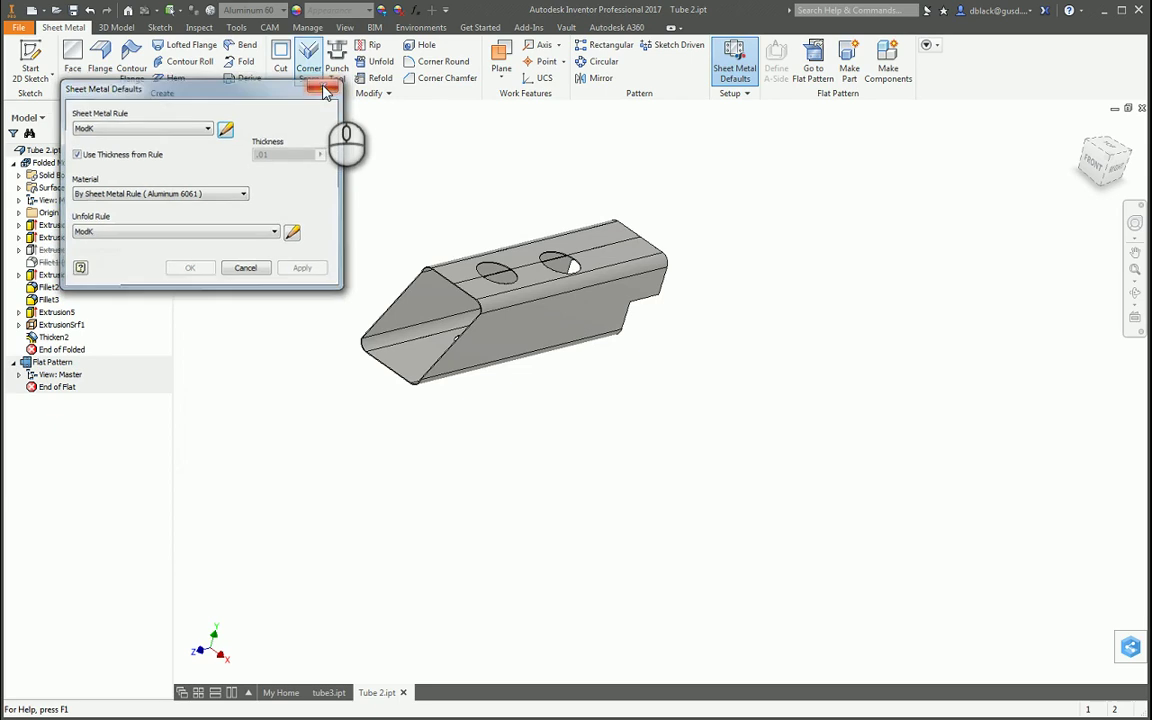
Go to the flat pattern and measure the distance across it between the outer upper and lower edges parallel to the bend lines.
click(813, 60)
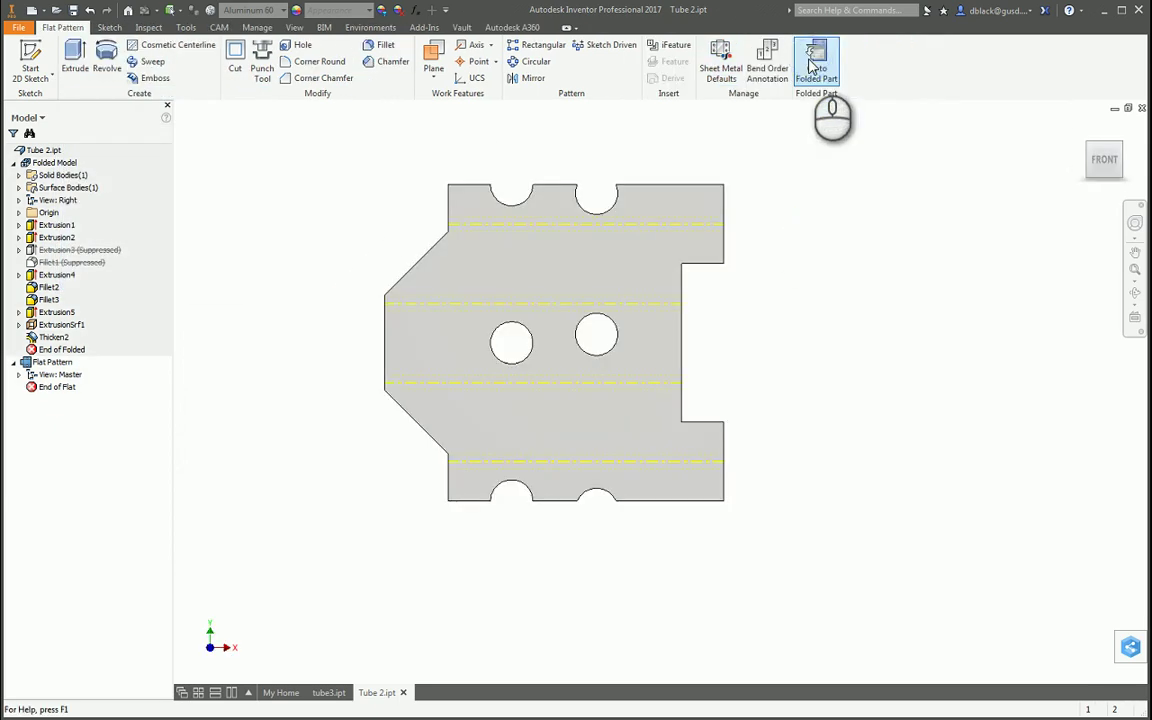
key(m)
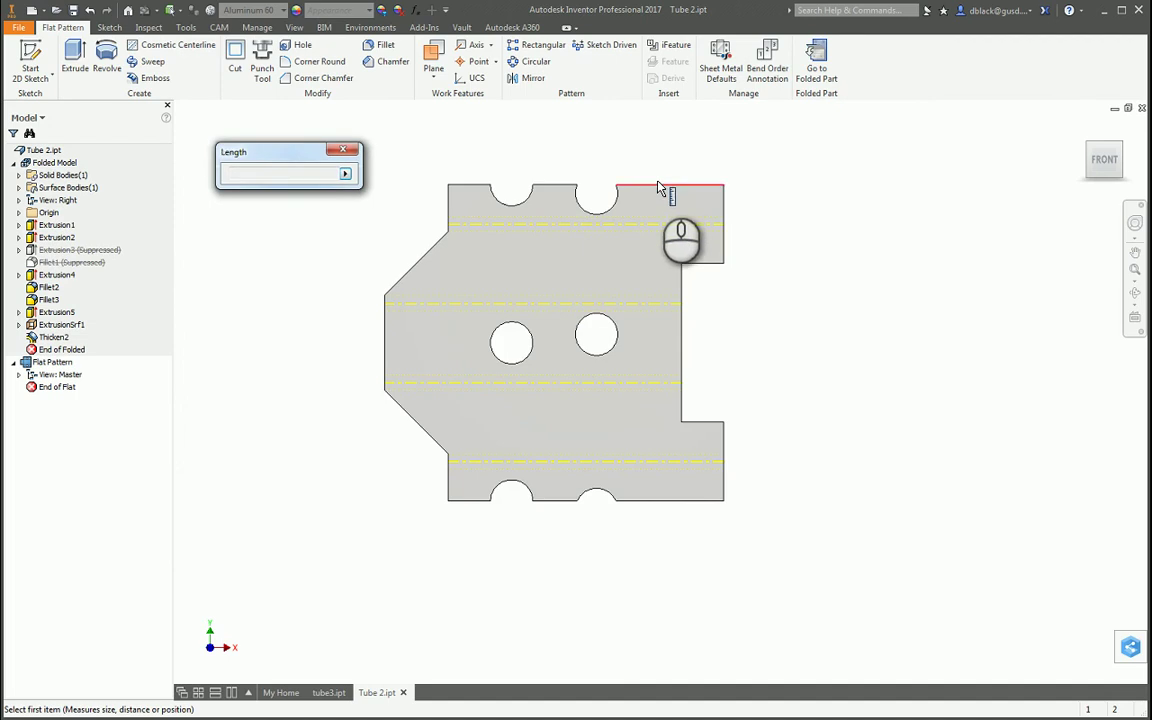
click(659, 184)
click(648, 501)
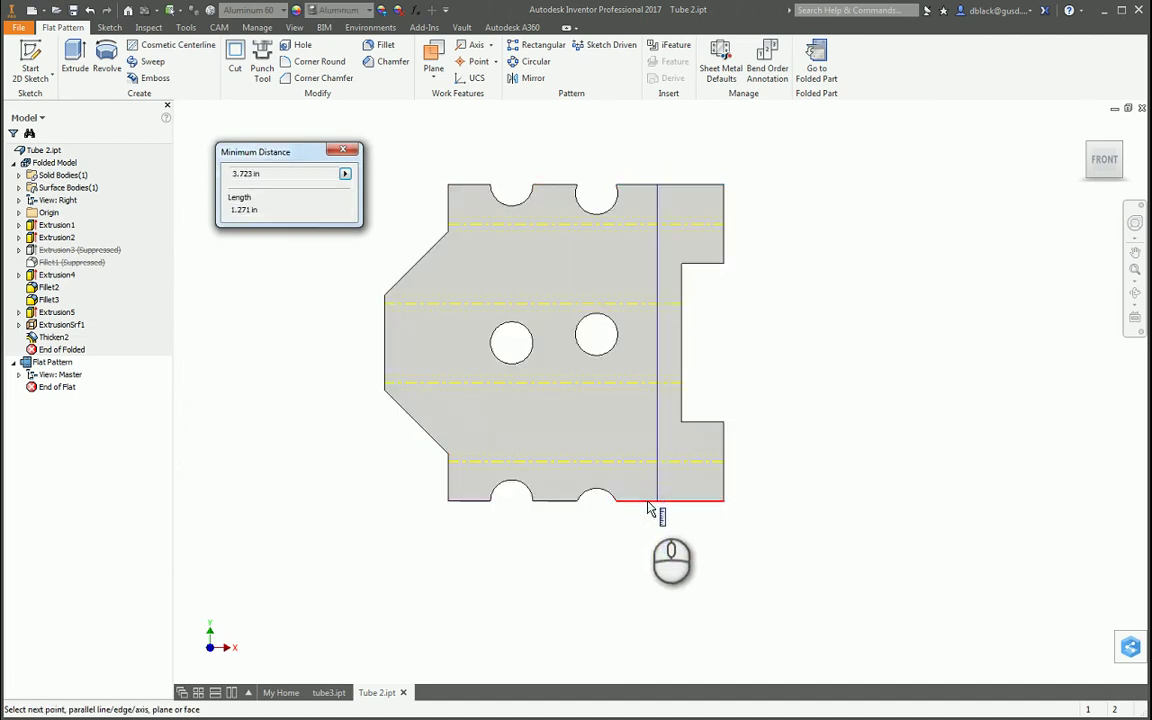
drag(277, 158, 318, 149)
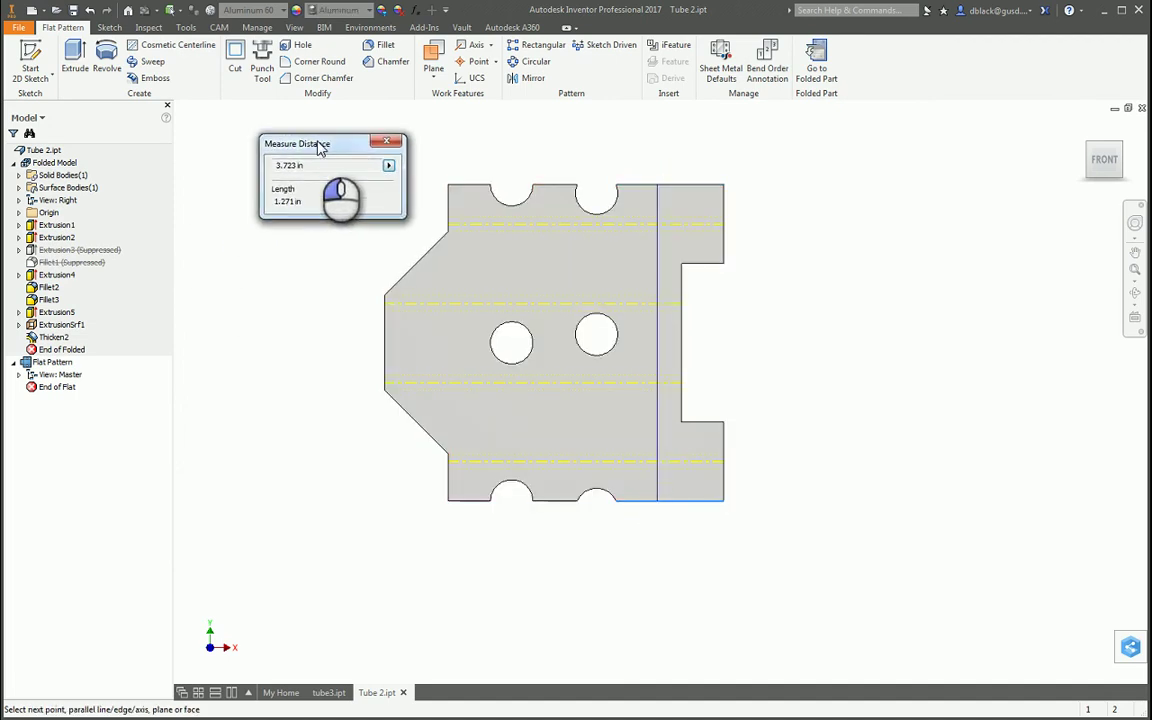
click(288, 166)
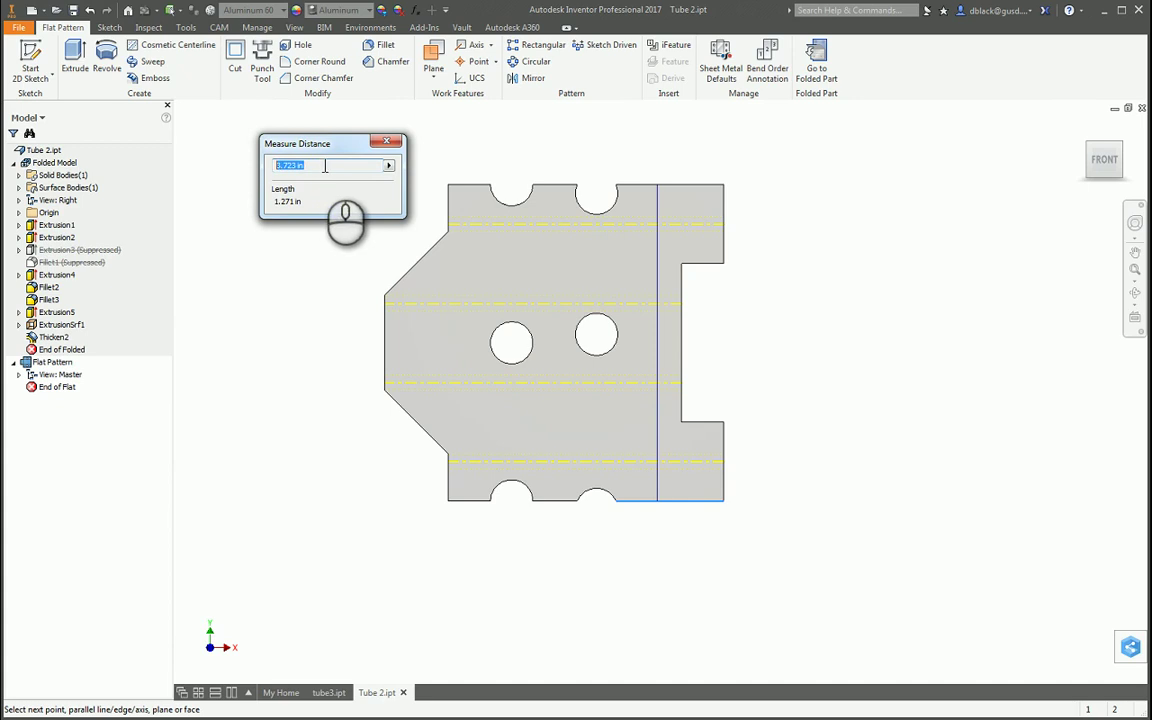
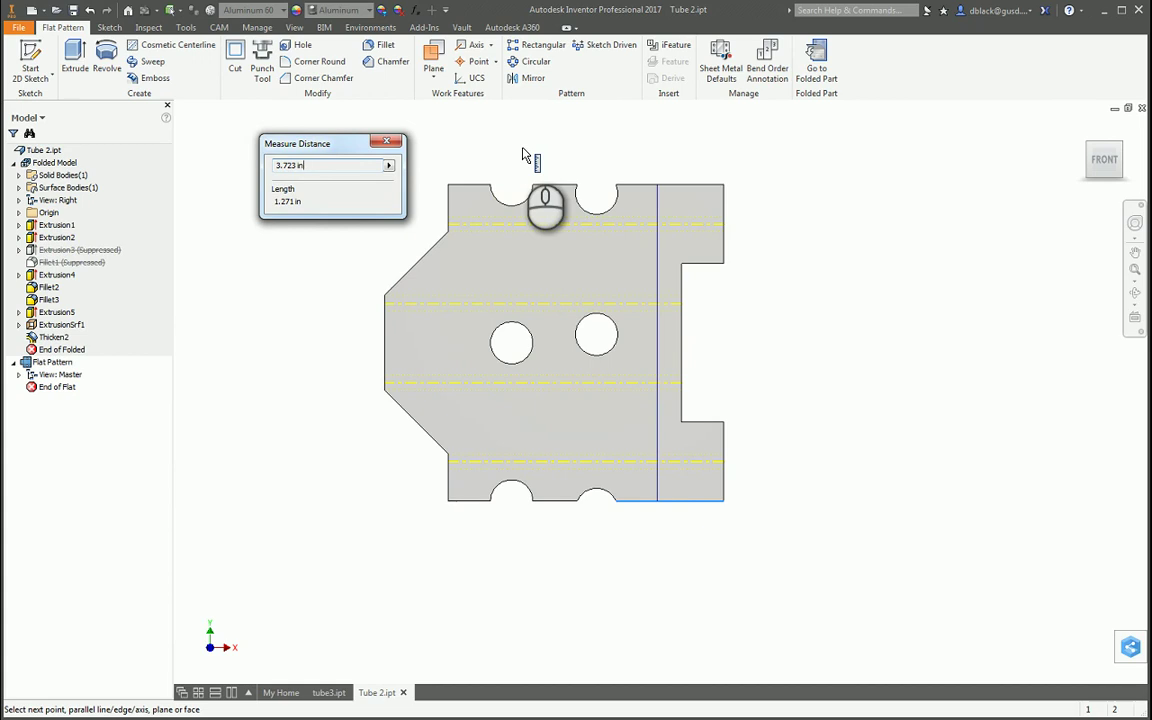
click(290, 165)
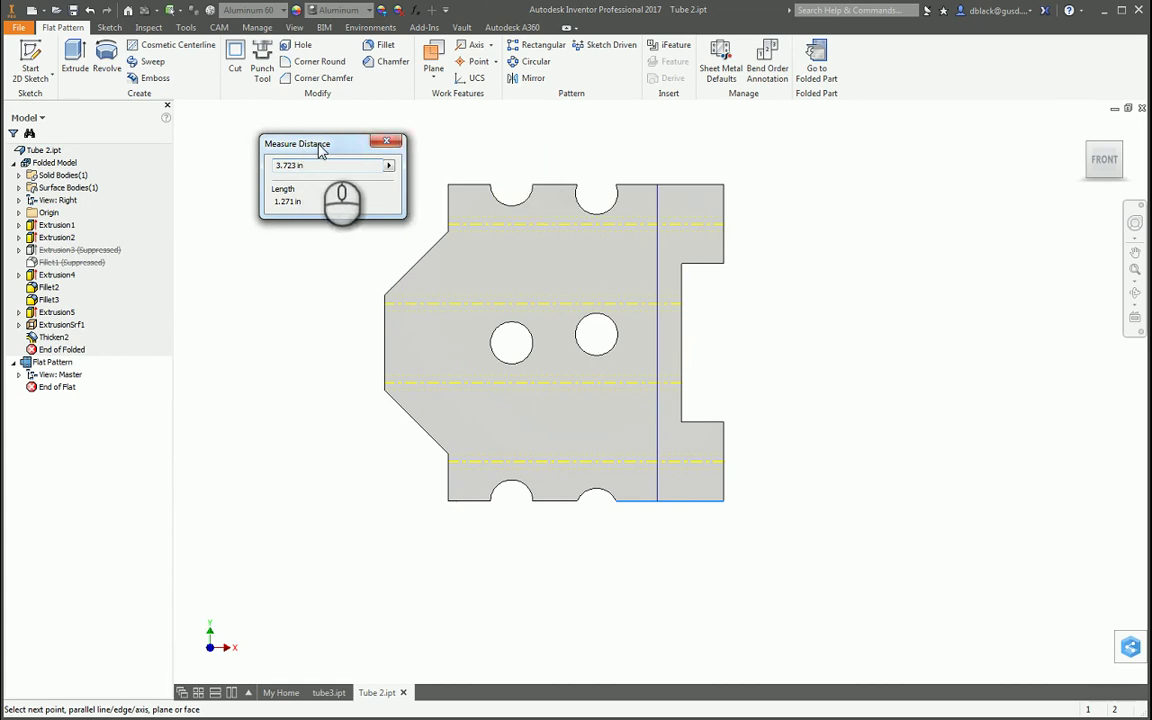
click(386, 140)
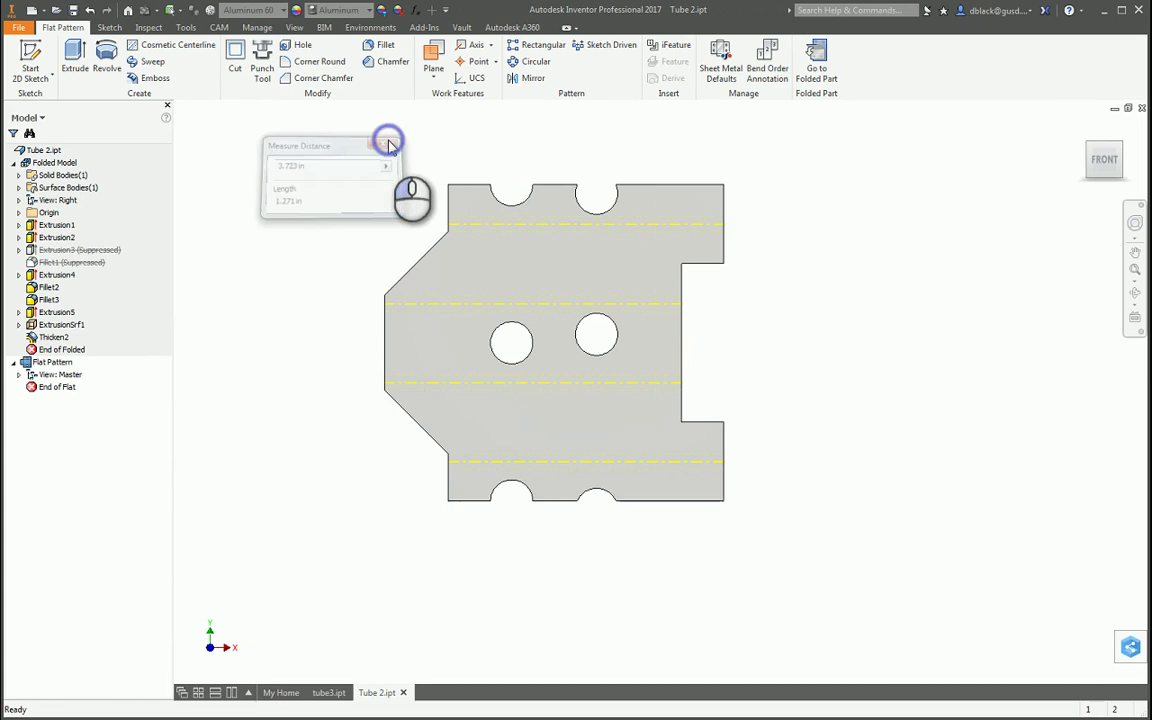
Return to the folded part and view the tube's end profile straight on from the back.
click(836, 64)
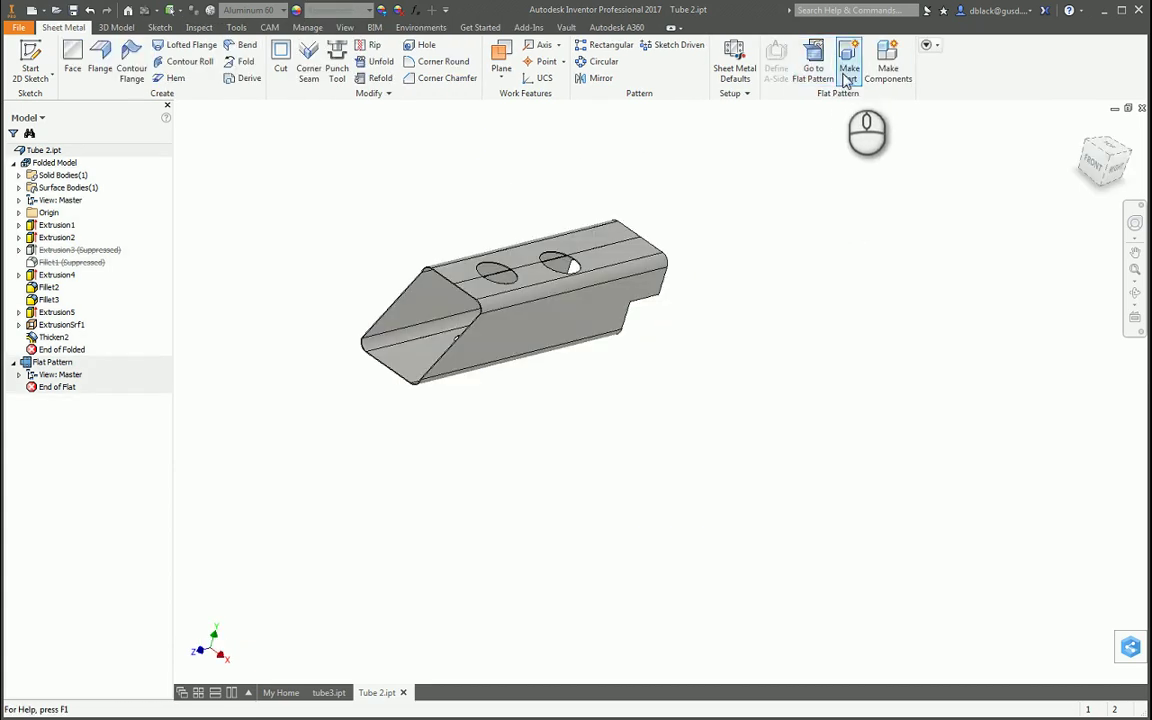
click(1135, 293)
drag(830, 352, 566, 337)
click(1093, 160)
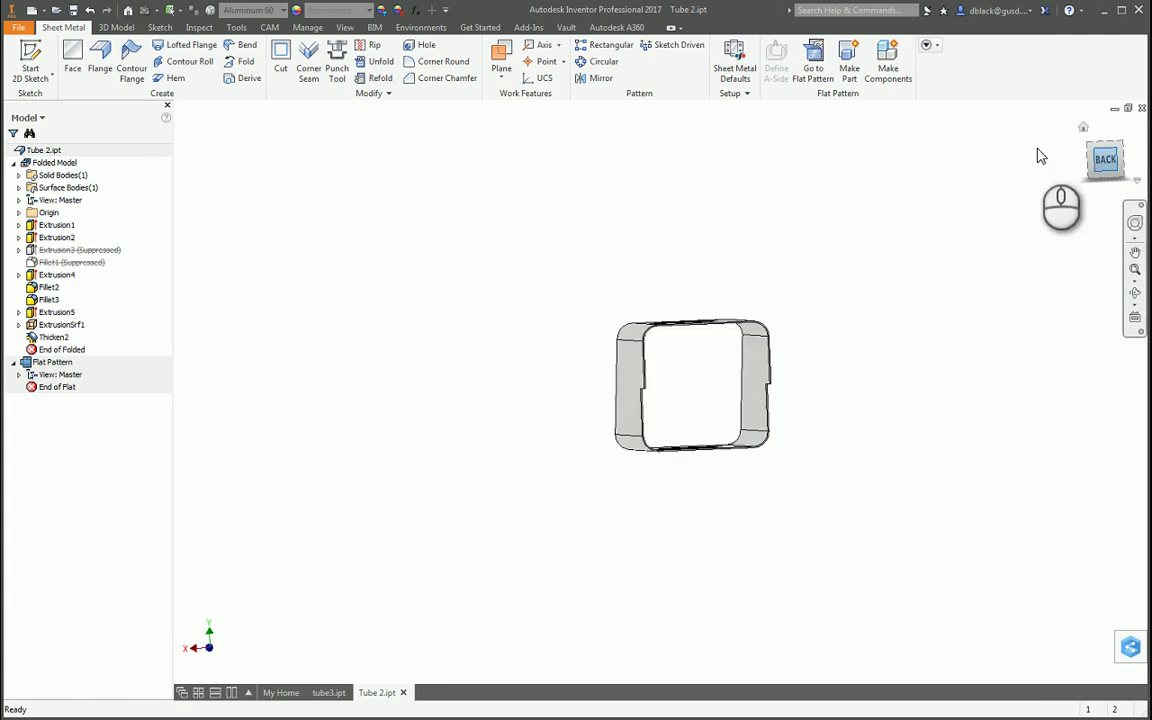
scroll(592, 292, down, 3)
scroll(646, 385, down, 5)
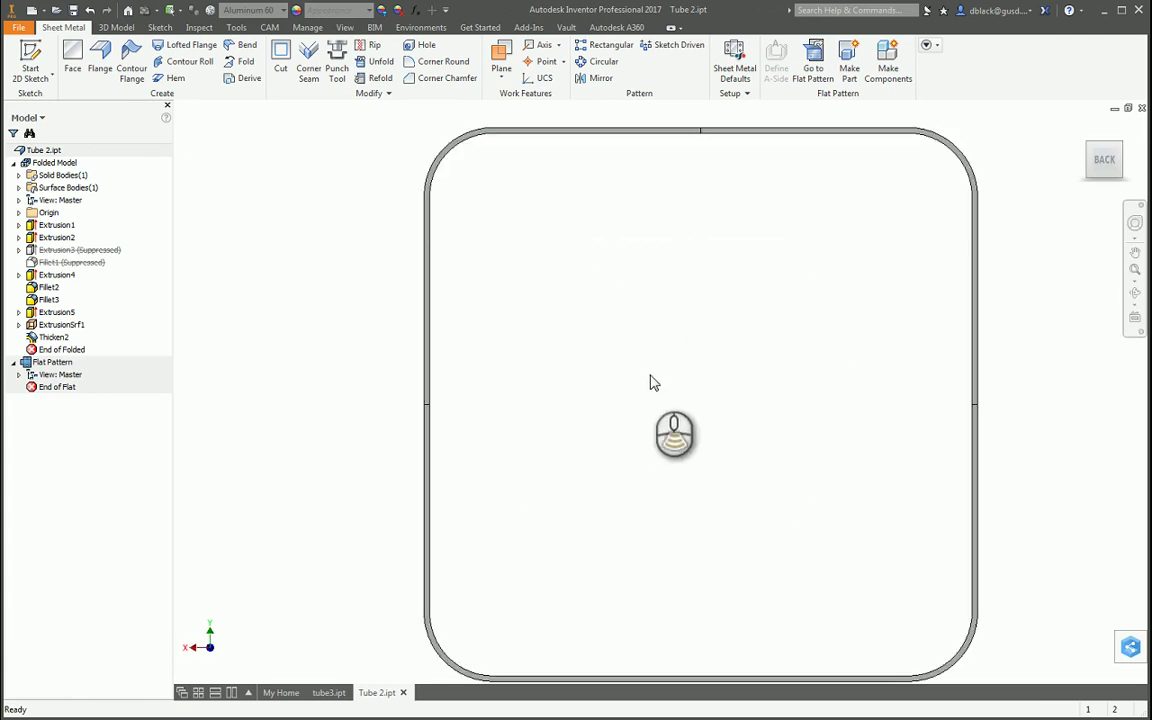
scroll(590, 333, up, 3)
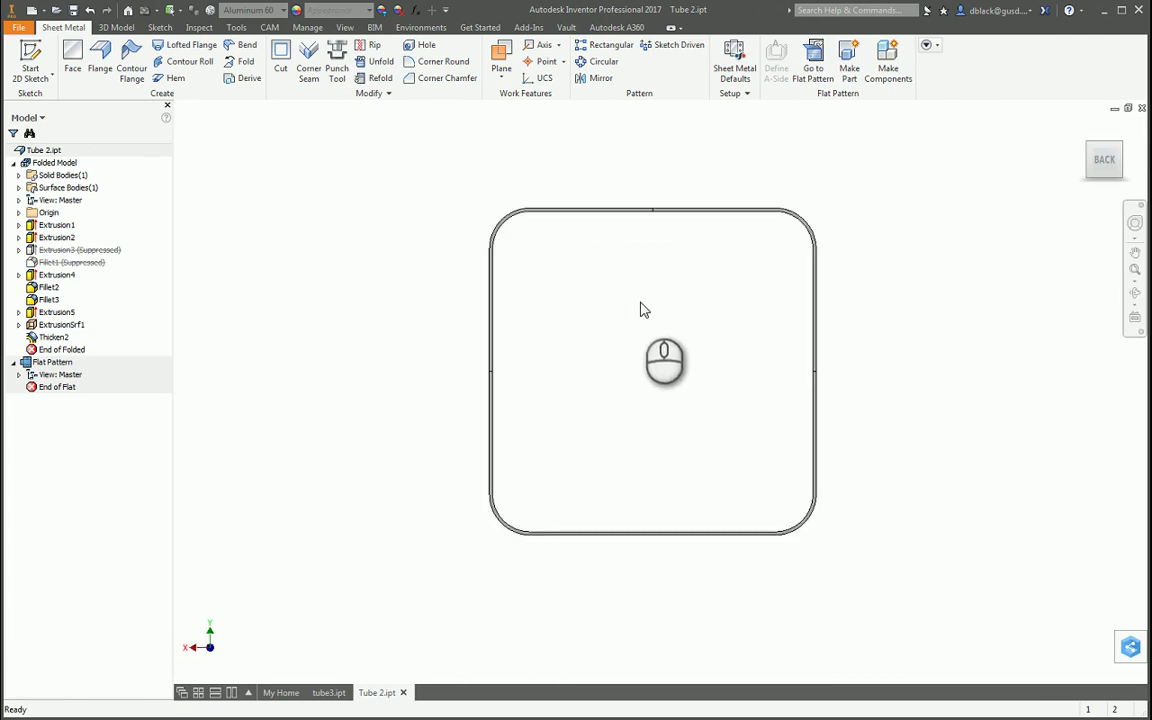
click(926, 290)
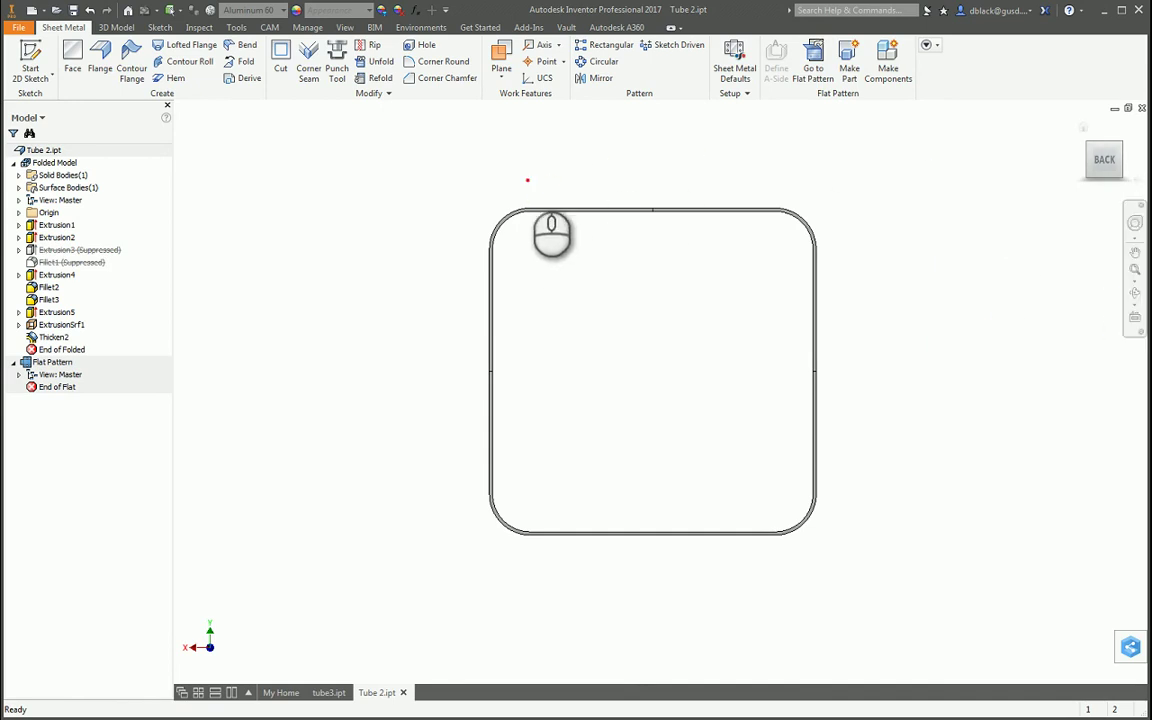
click(522, 158)
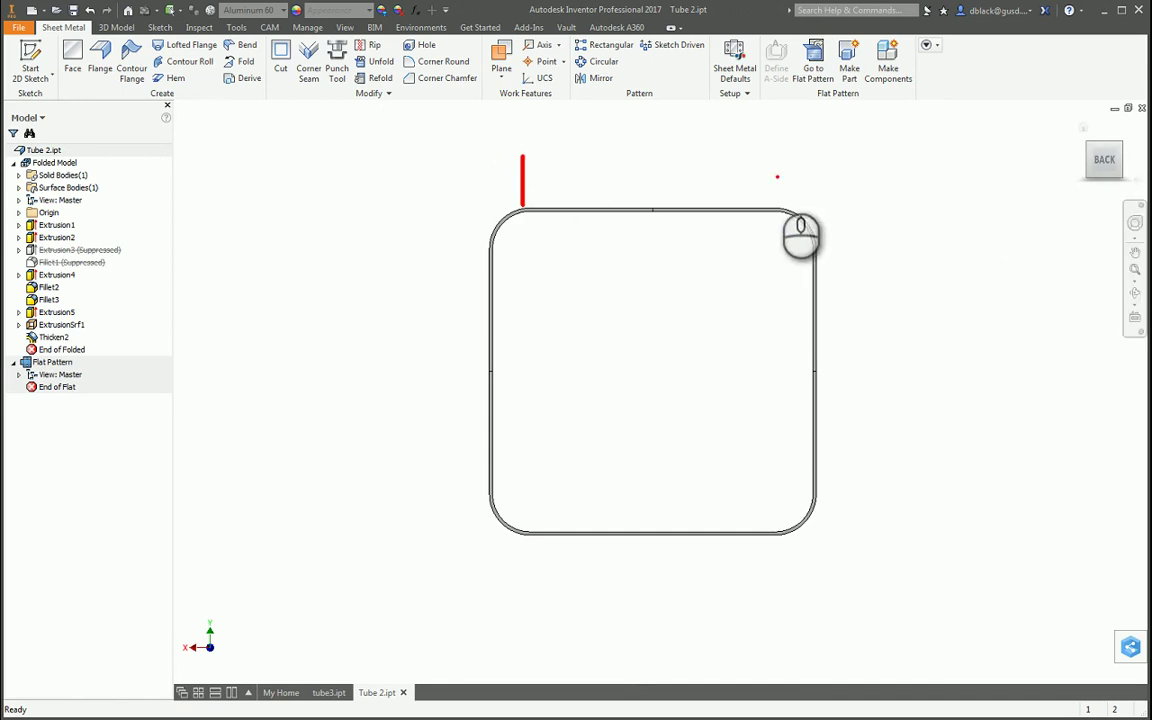
click(778, 156)
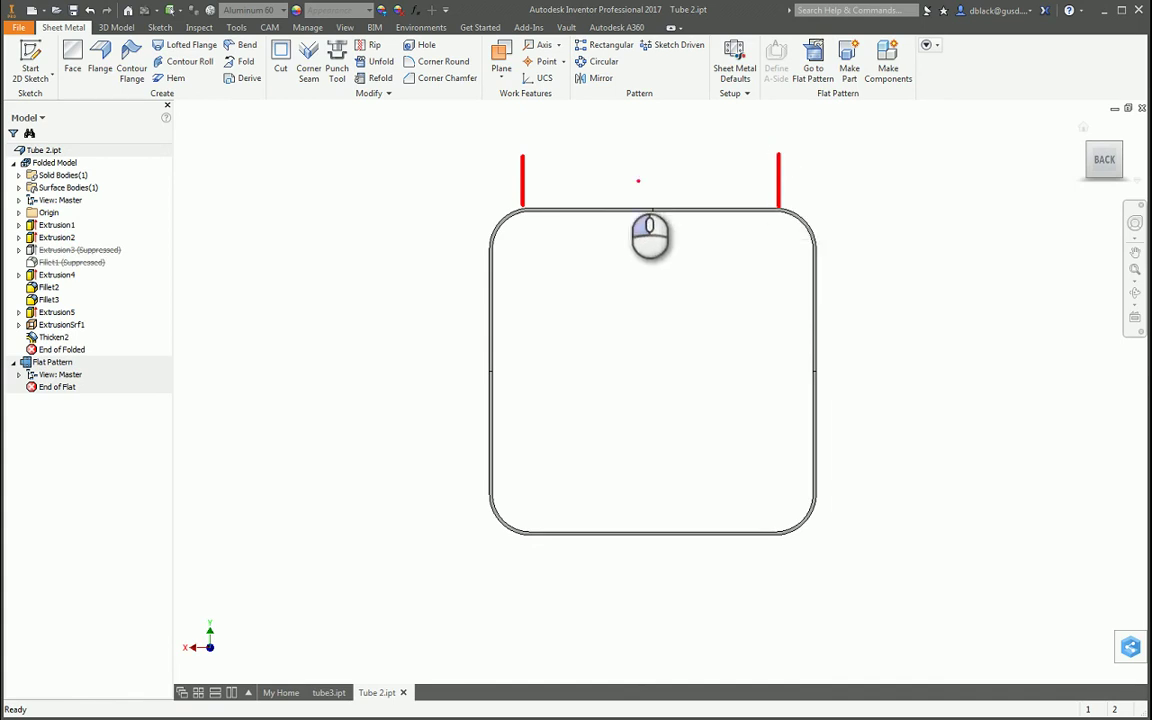
click(522, 177)
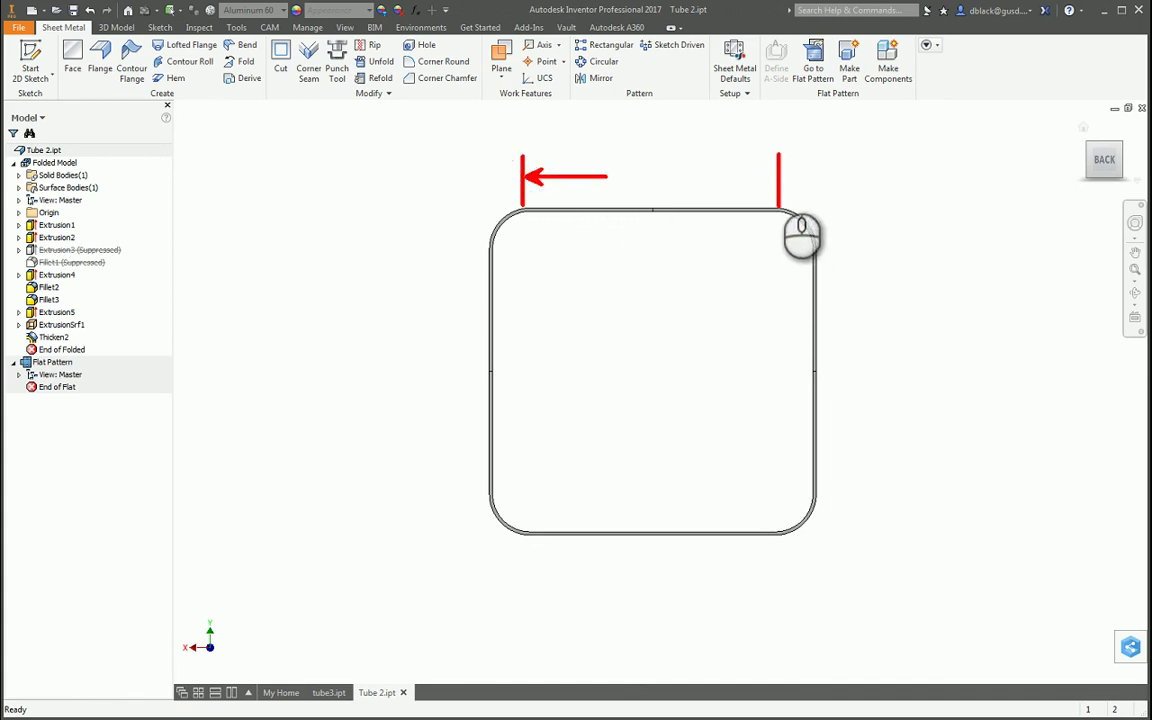
click(774, 177)
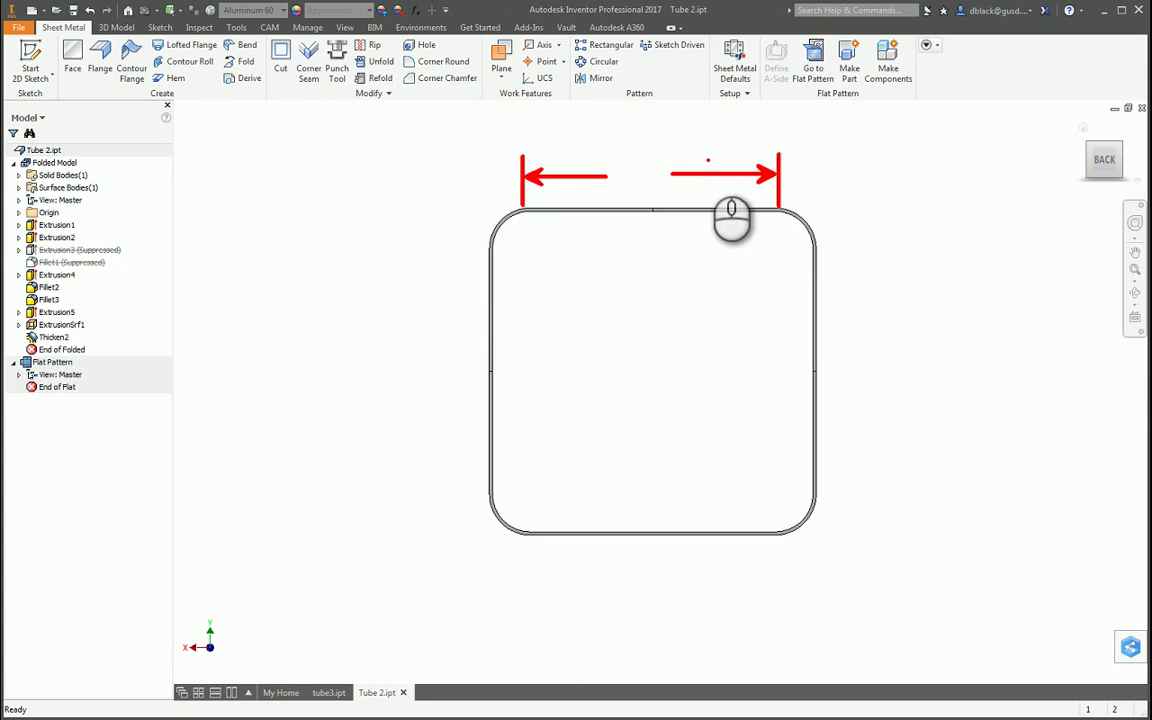
Measure the flat width of the tube's upper side between the tangent edges of its two corner bends.
click(1135, 291)
drag(778, 316, 753, 311)
key(Escape)
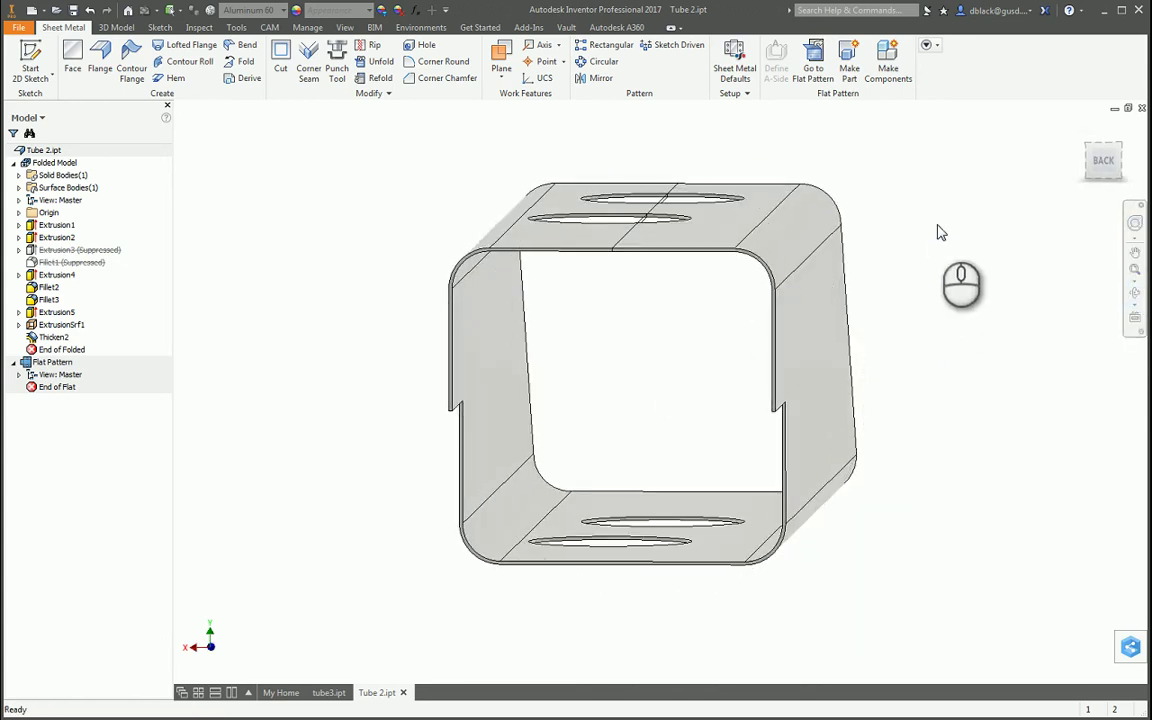
key(m)
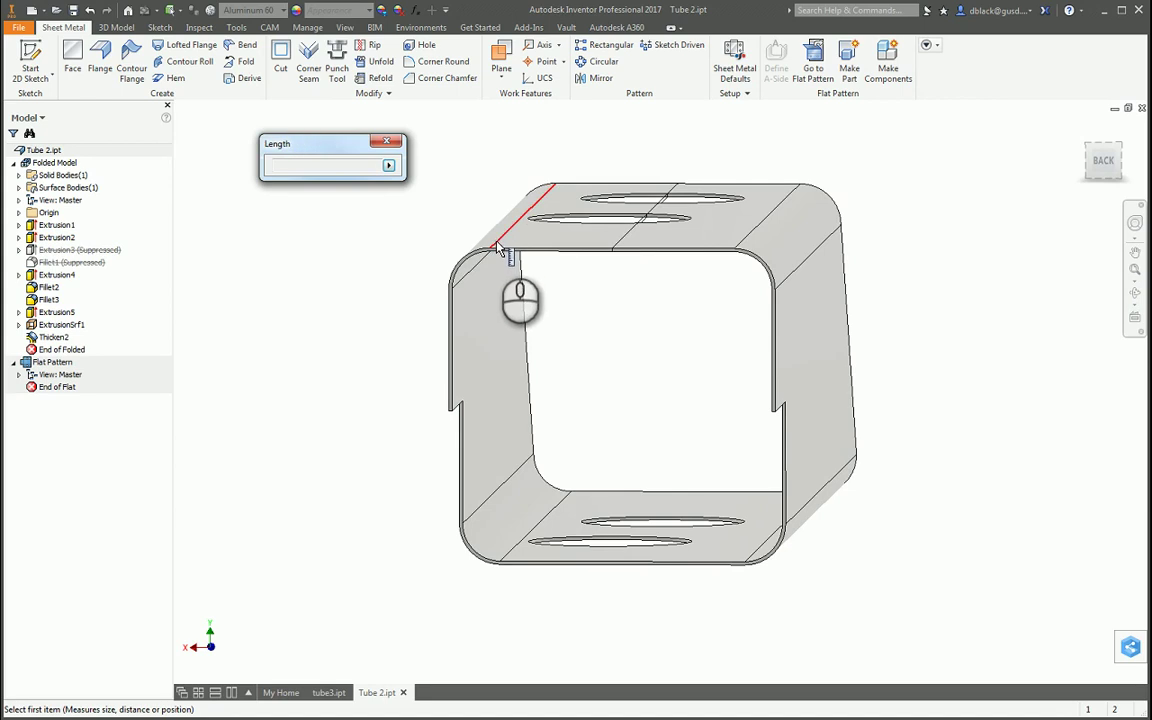
click(738, 234)
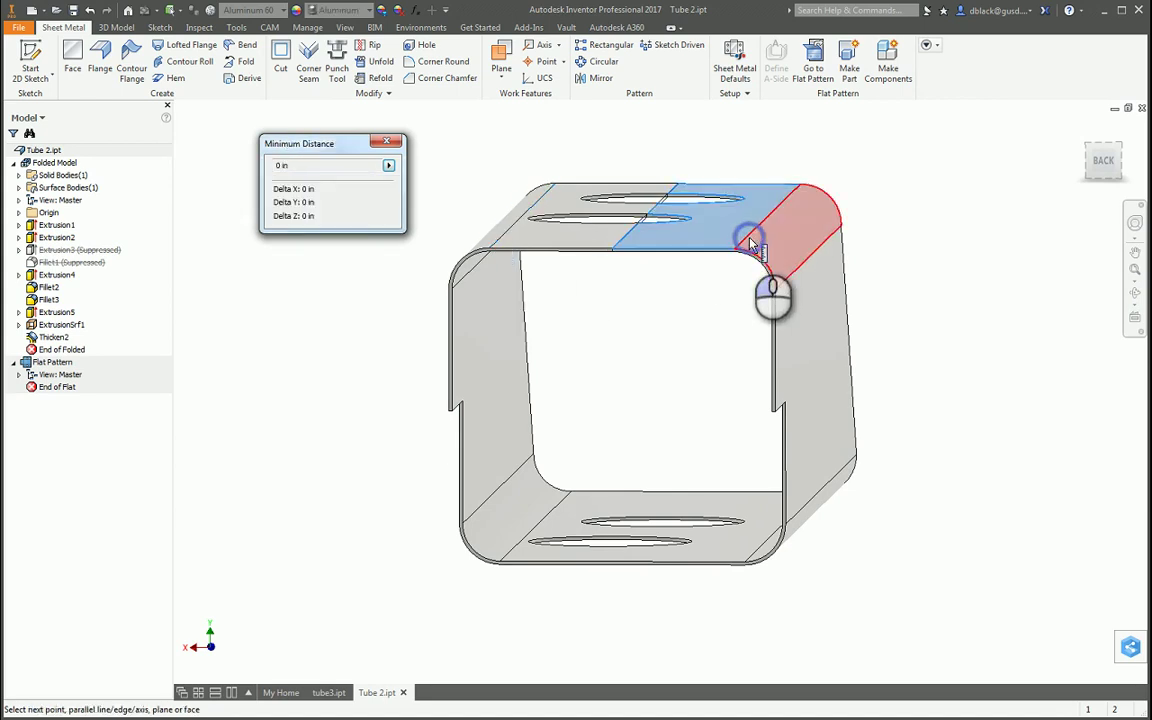
key(Escape)
key(m)
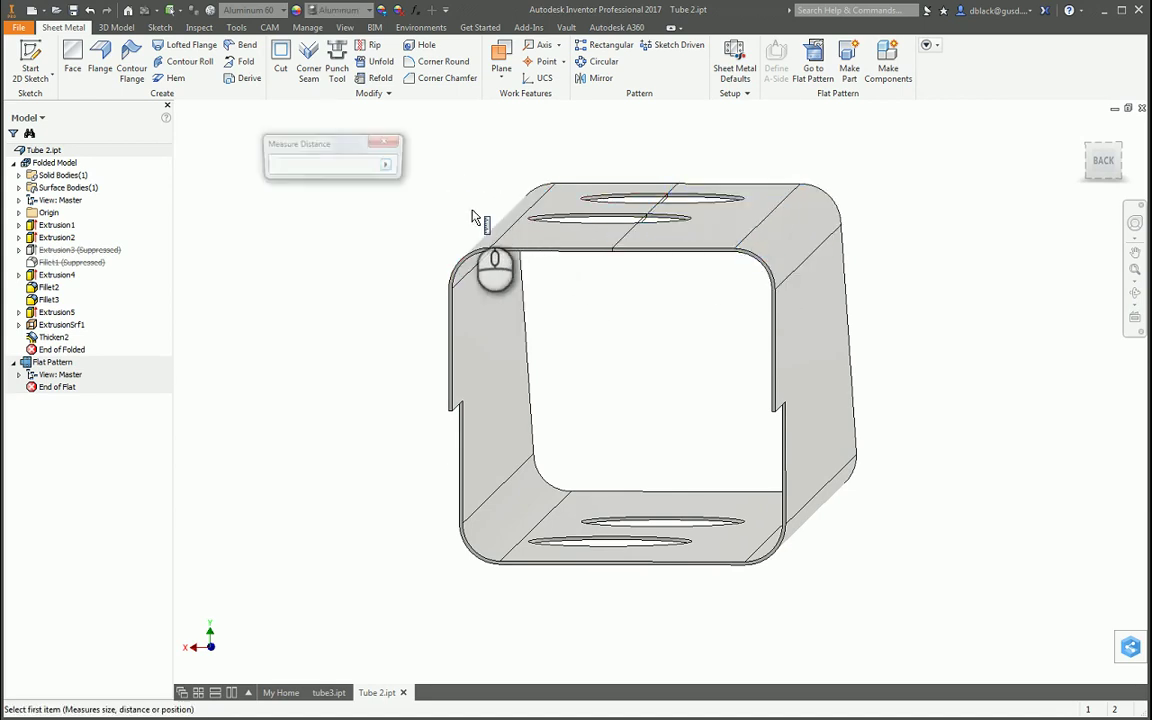
click(505, 243)
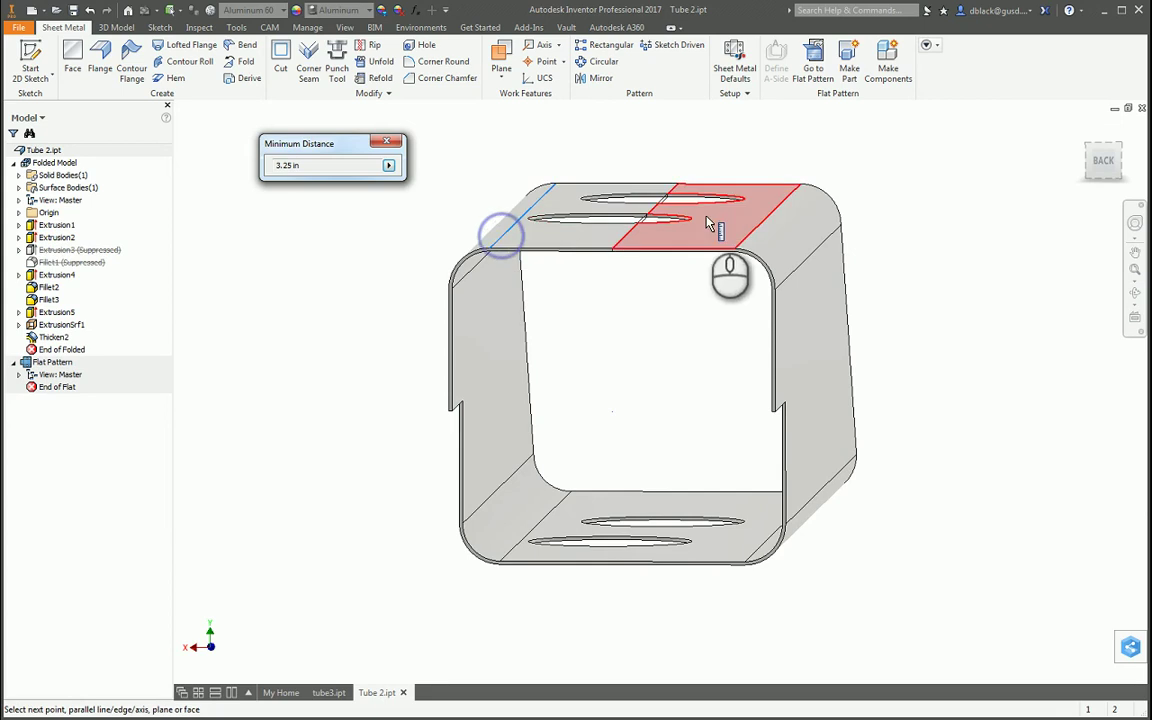
click(745, 247)
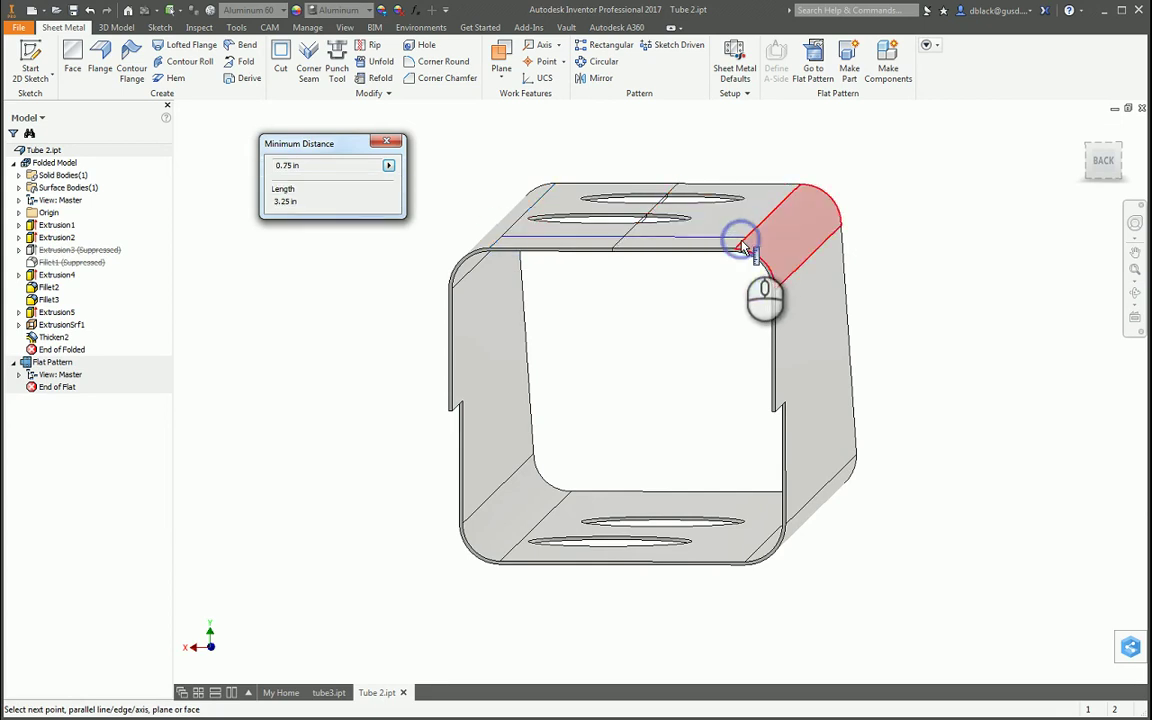
drag(323, 143, 396, 130)
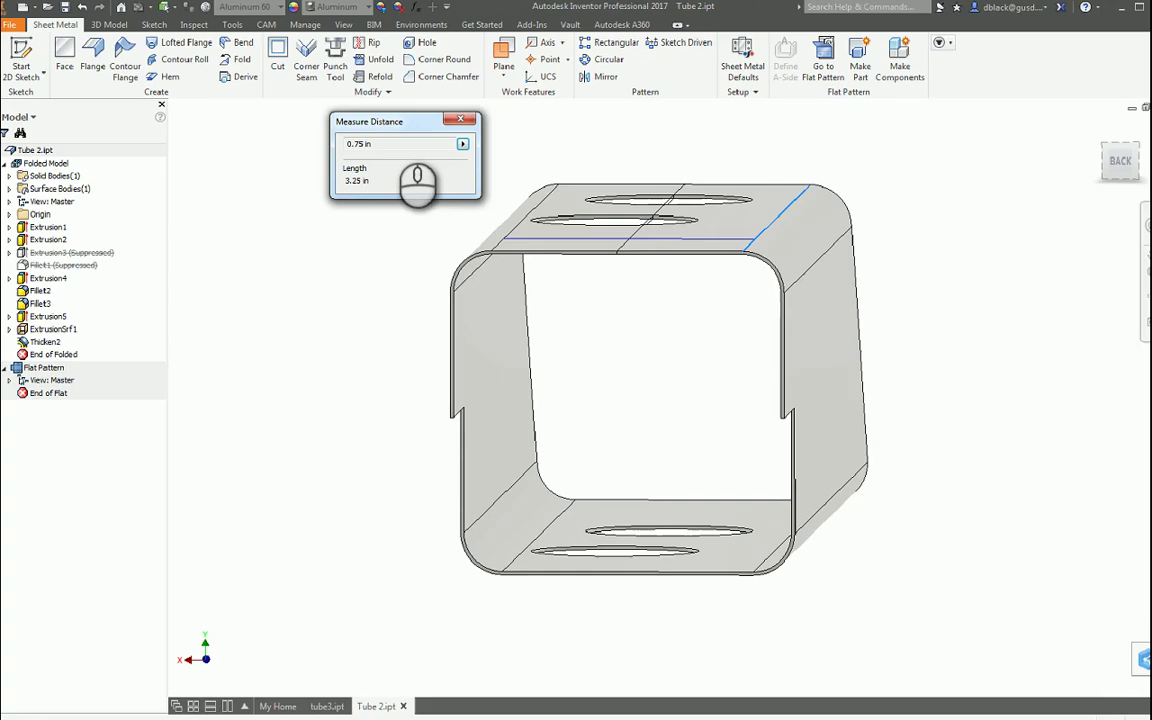
Restart the distance measurement and measure the flat height of the tube's side wall between the tangent edges of its upper and lower bends.
click(461, 143)
click(505, 205)
click(797, 280)
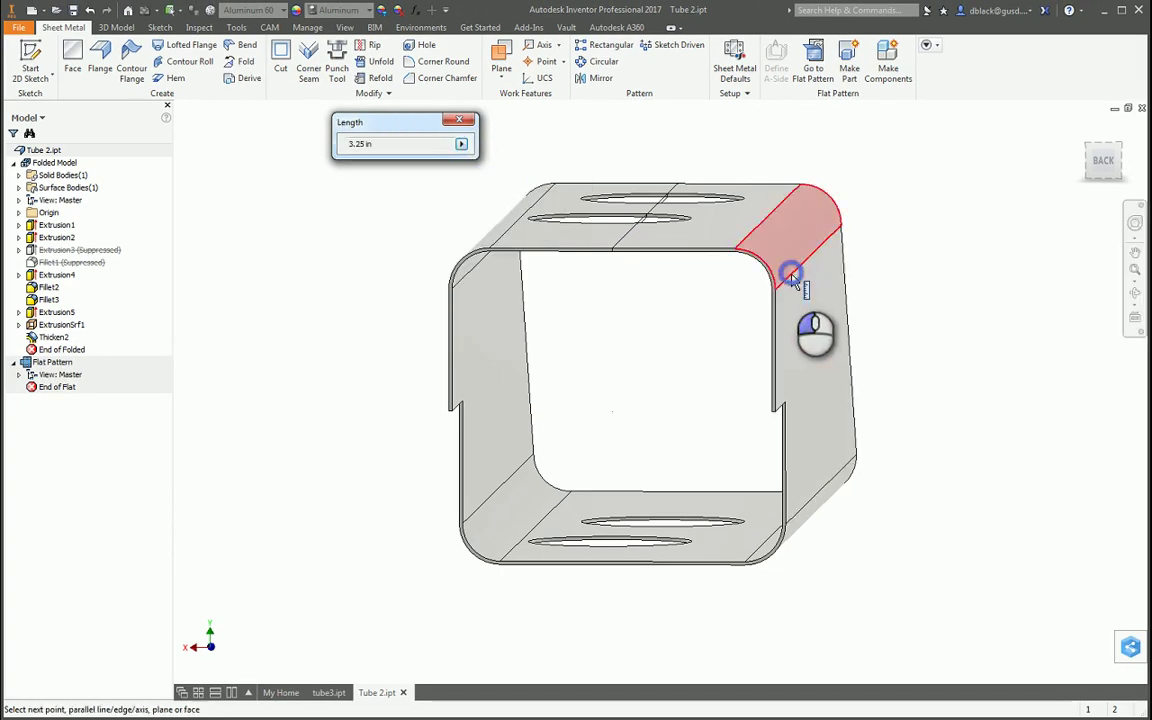
click(806, 515)
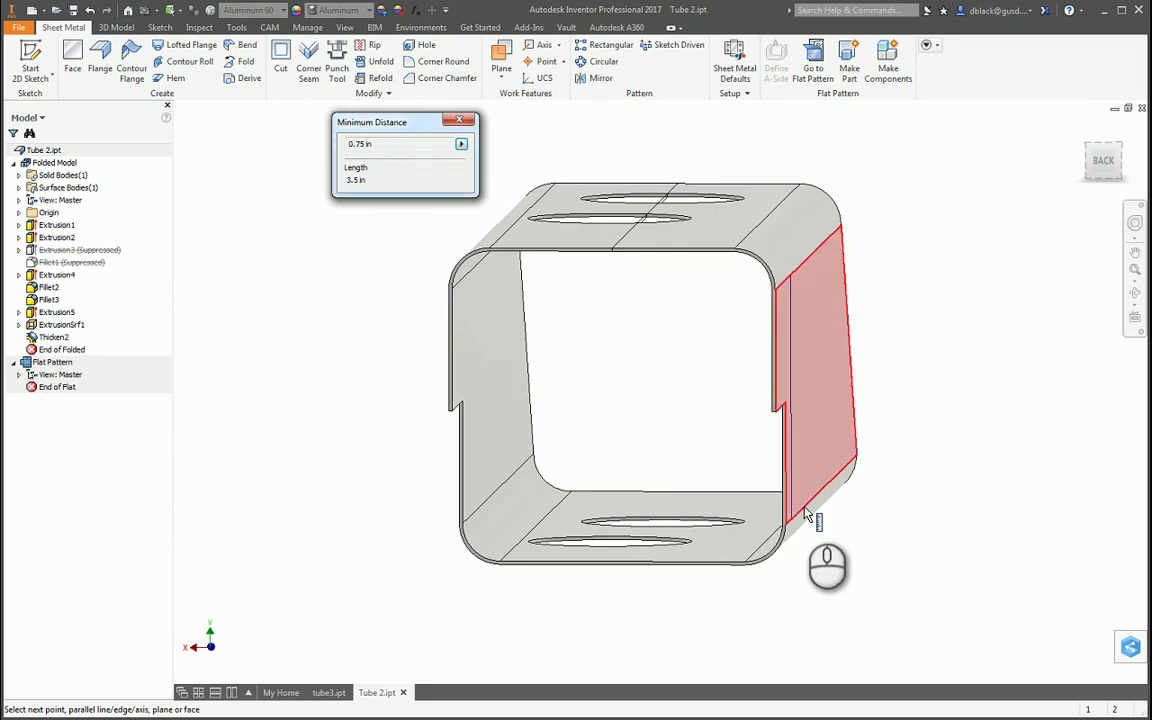
click(461, 122)
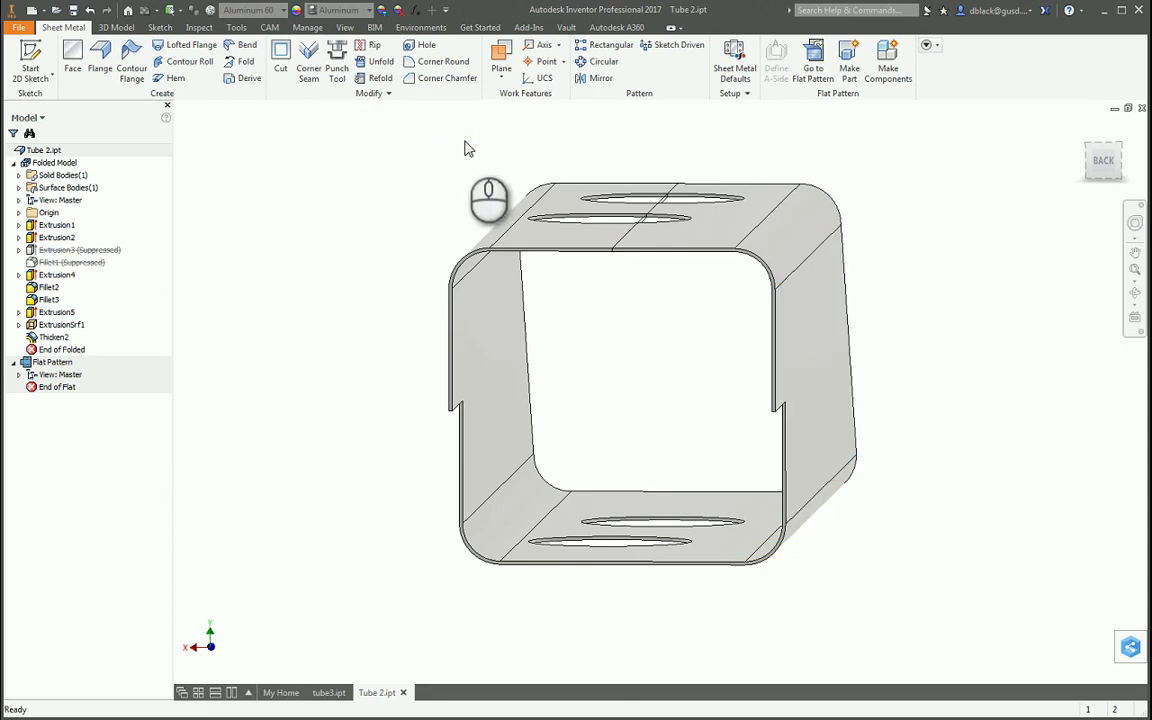
Measure the radius of the tube's upper corner bend and the overall distance between the two opposite outer side faces.
key(m)
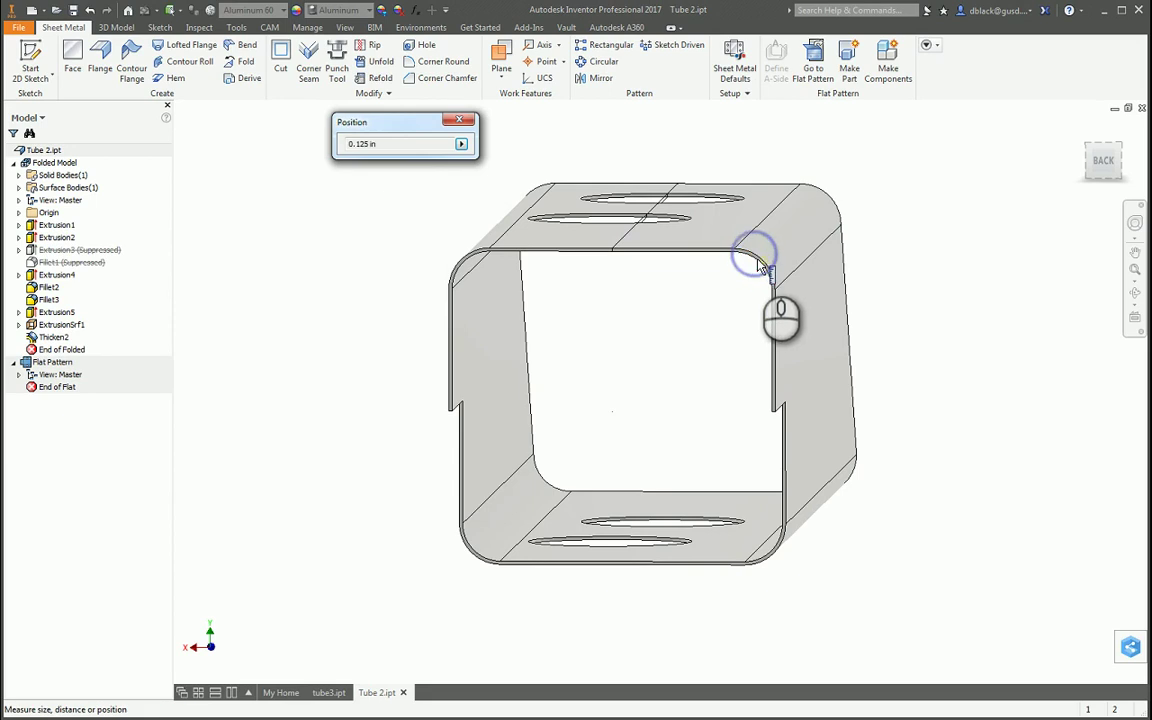
drag(416, 127, 441, 146)
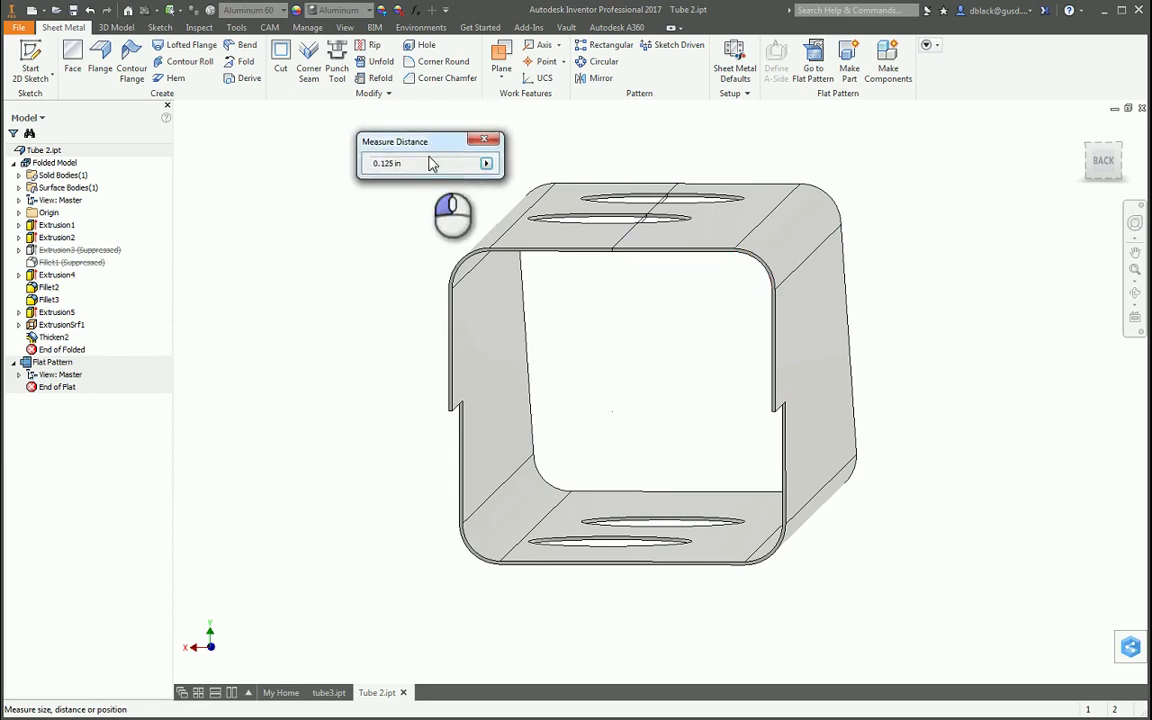
click(488, 165)
click(515, 165)
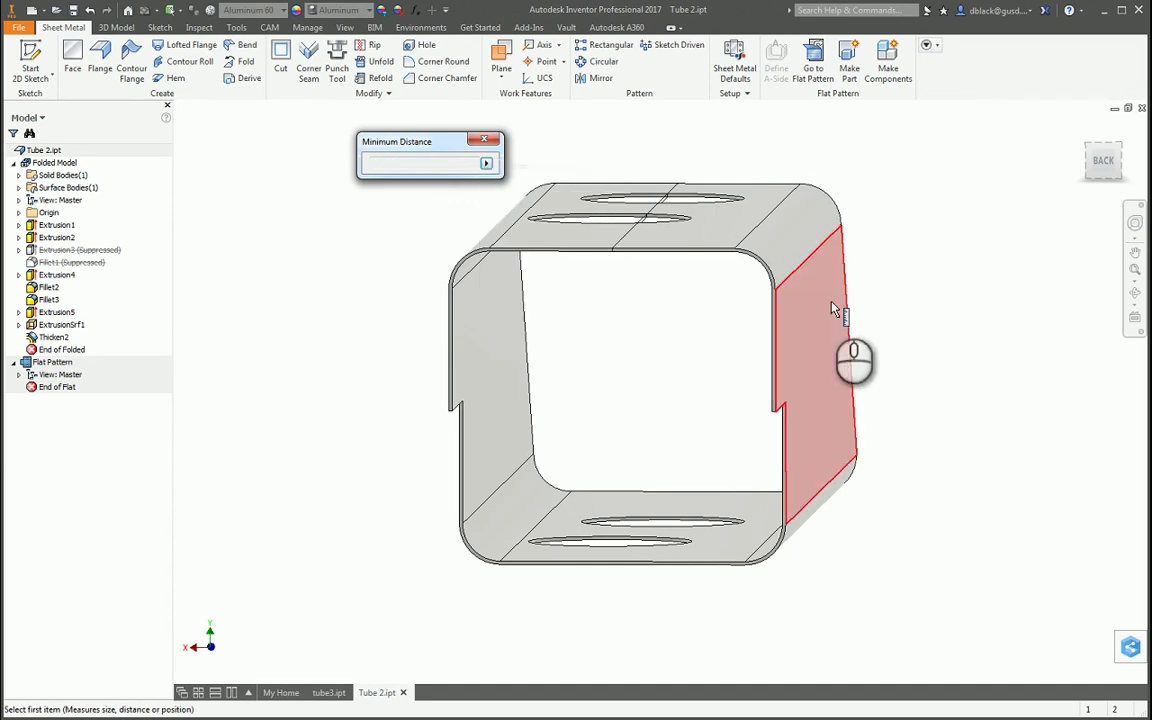
click(828, 314)
shift+middle_drag(860, 260, 590, 342)
click(586, 342)
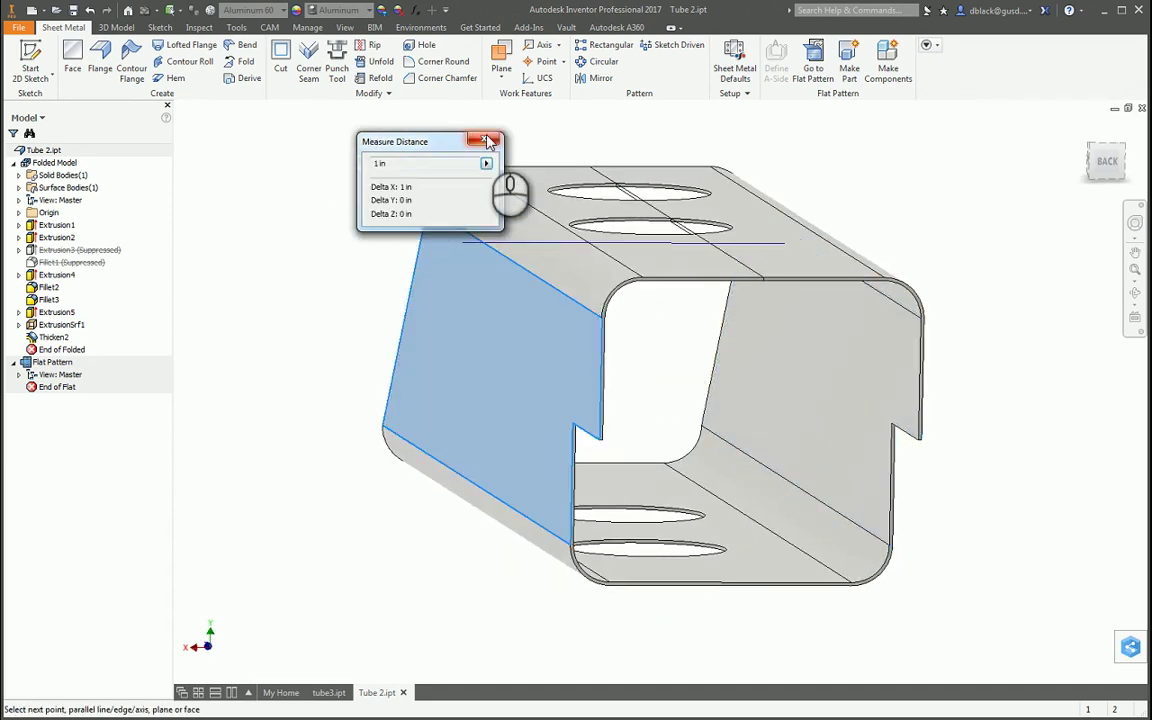
click(486, 140)
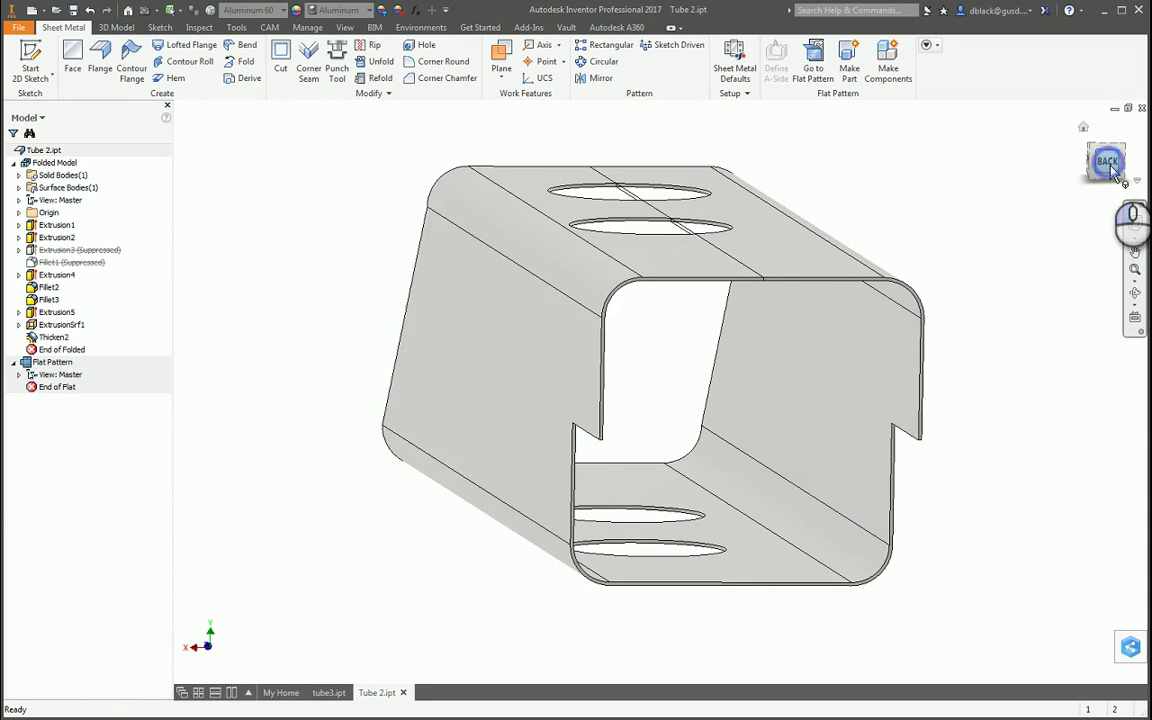
click(1108, 163)
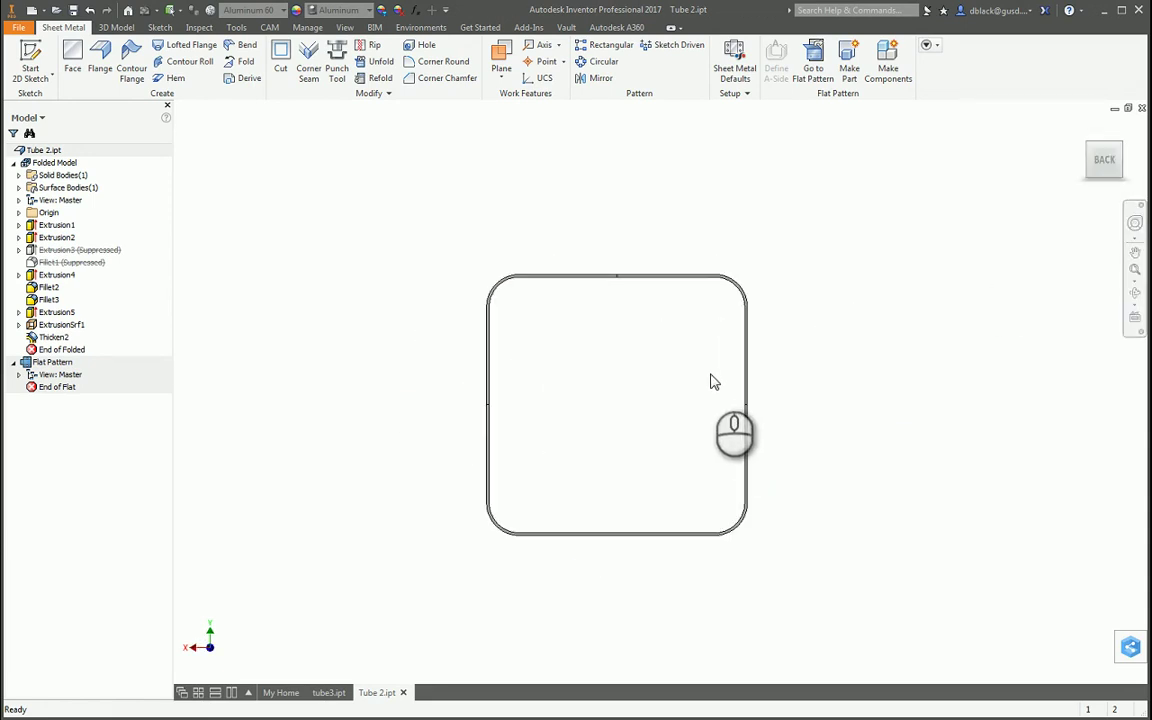
mouse_move(487, 510)
mouse_down()
mouse_move(493, 292)
mouse_move(510, 276)
mouse_move(736, 276)
mouse_move(755, 320)
mouse_move(751, 520)
mouse_move(715, 540)
mouse_move(500, 542)
mouse_move(480, 508)
mouse_up()
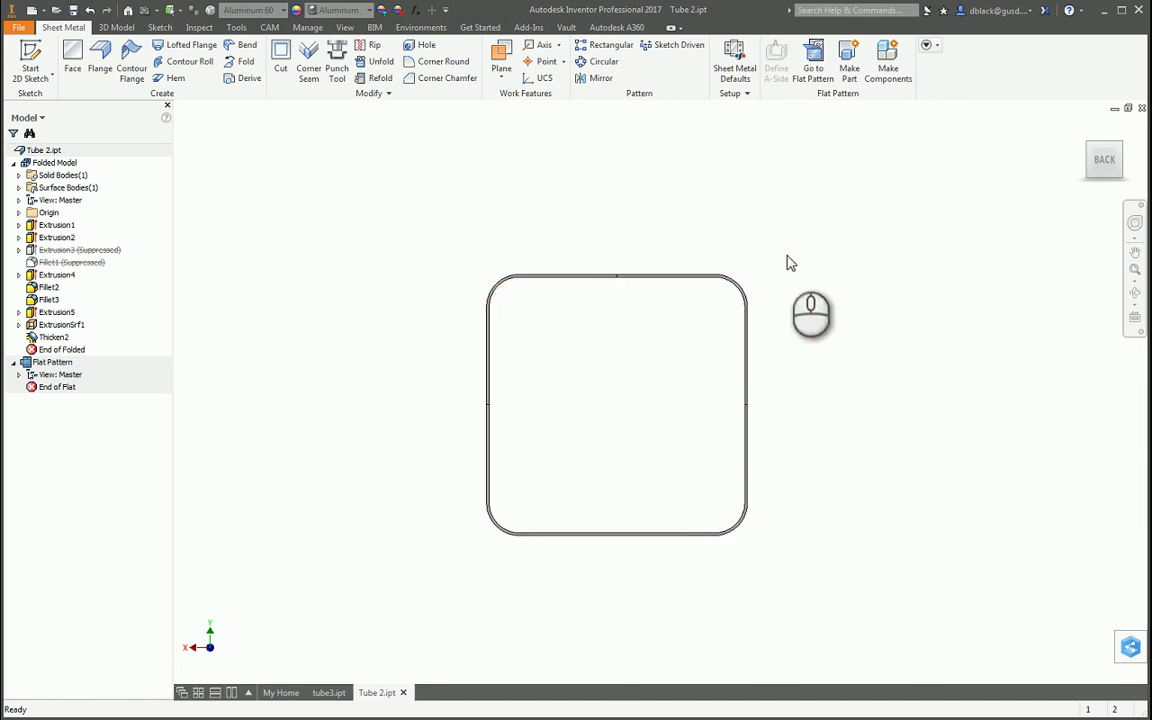
drag(510, 219, 511, 274)
drag(712, 221, 712, 268)
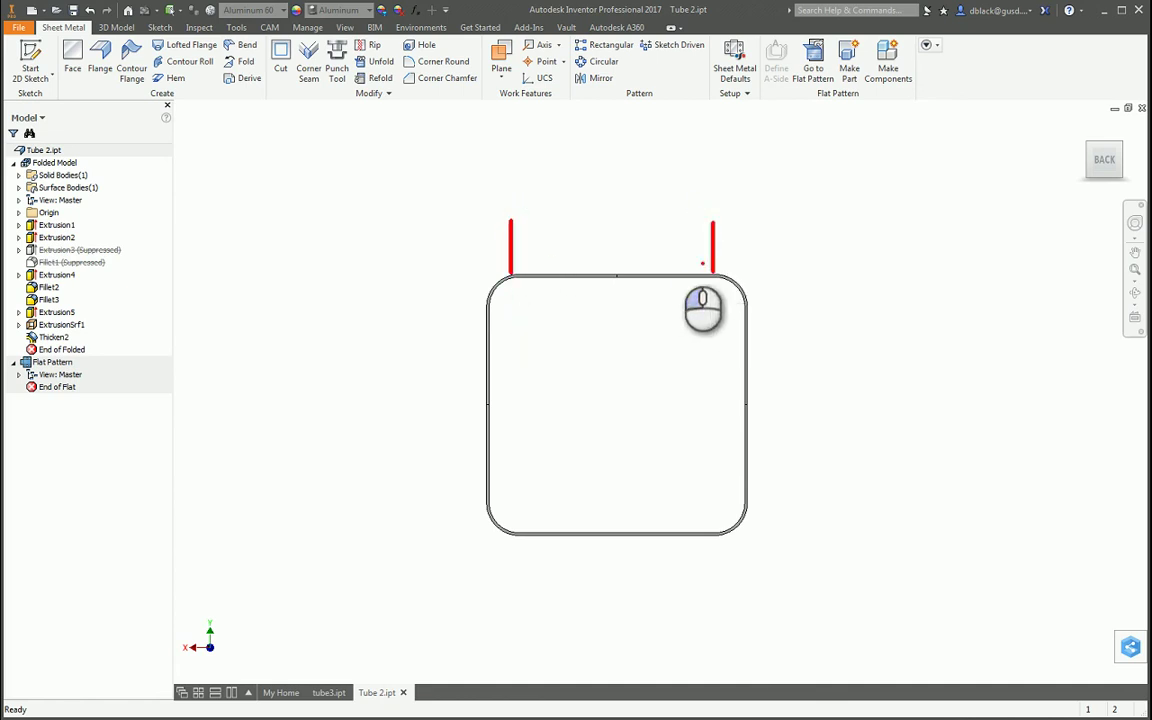
drag(586, 226, 590, 268)
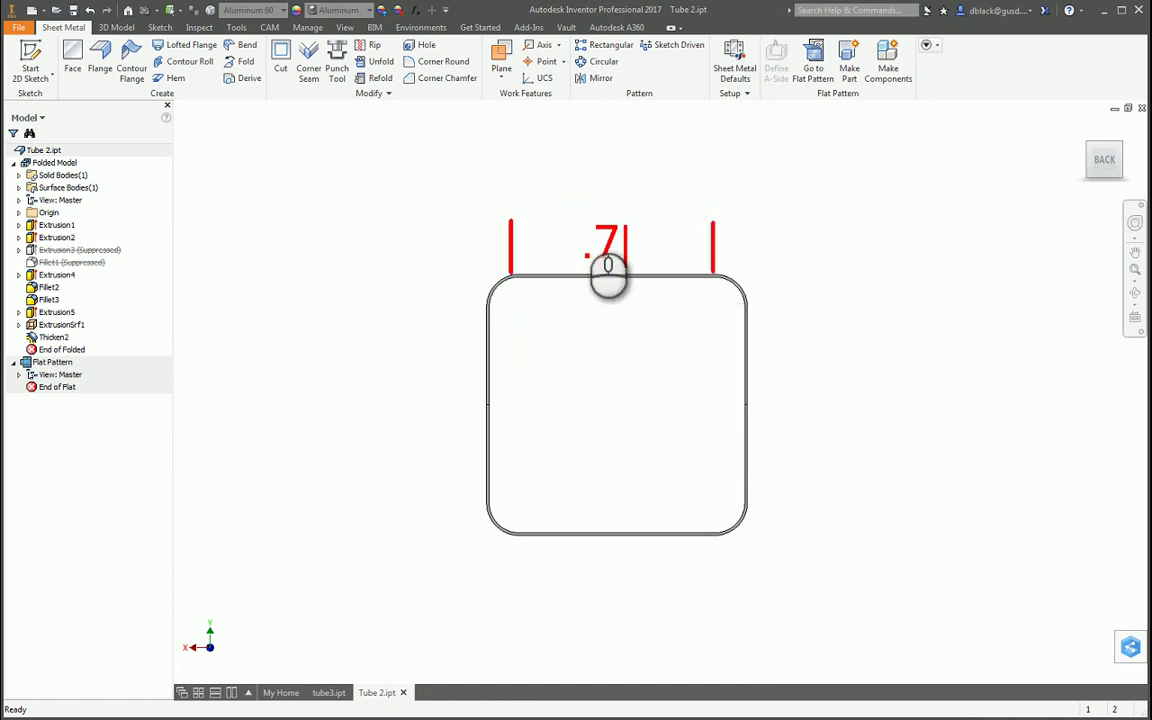
drag(722, 282, 603, 292)
drag(514, 241, 585, 243)
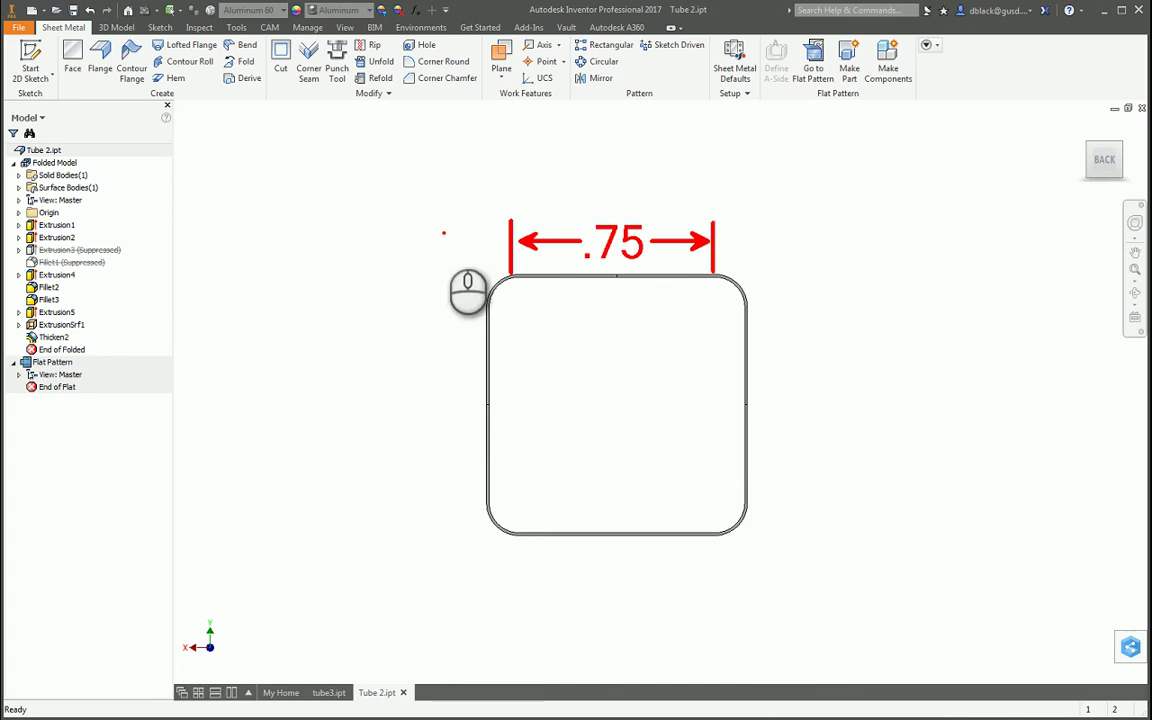
mouse_move(390, 216)
mouse_down()
mouse_move(387, 231)
mouse_move(411, 244)
mouse_move(410, 268)
mouse_move(465, 252)
mouse_up()
drag(432, 257, 480, 226)
key(Escape)
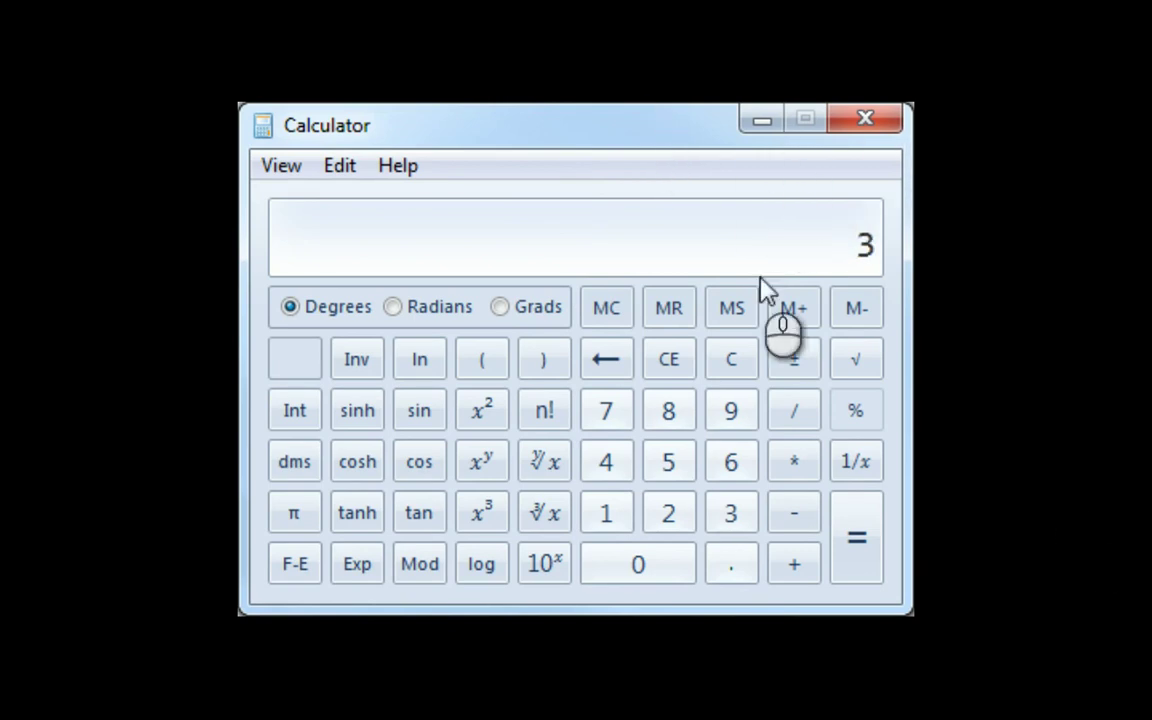
Switch to the Calculator, clear its display and enter the bend radius of 0.125.
click(681, 134)
click(727, 362)
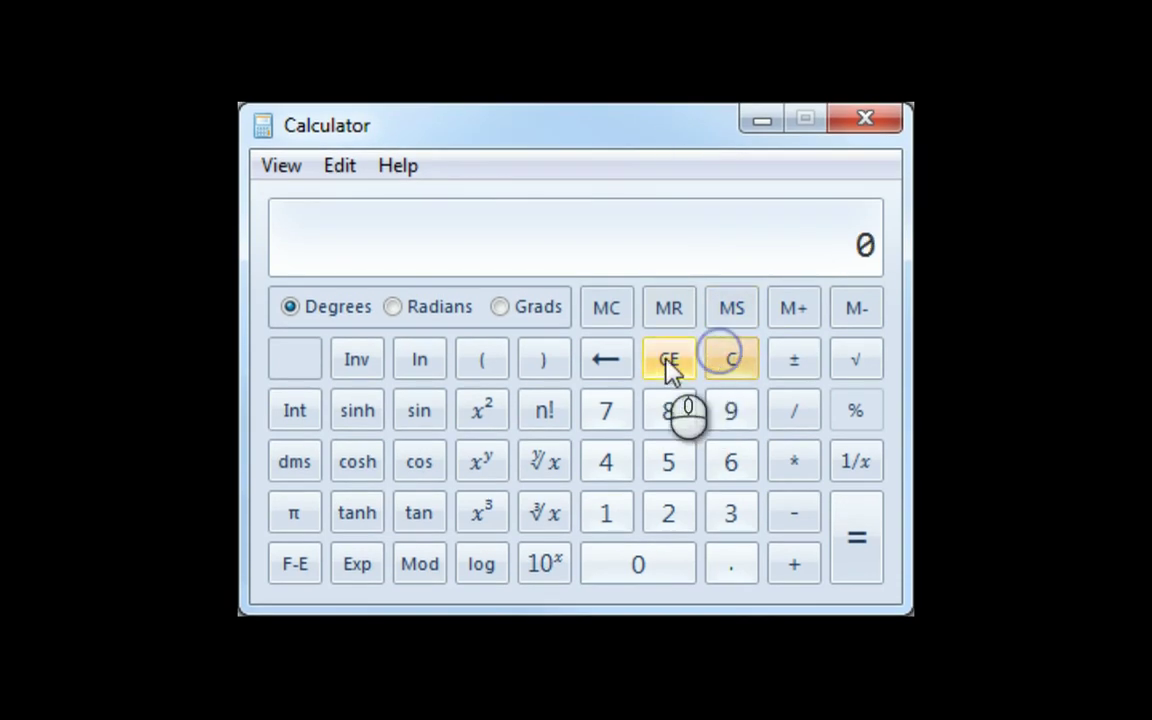
click(669, 360)
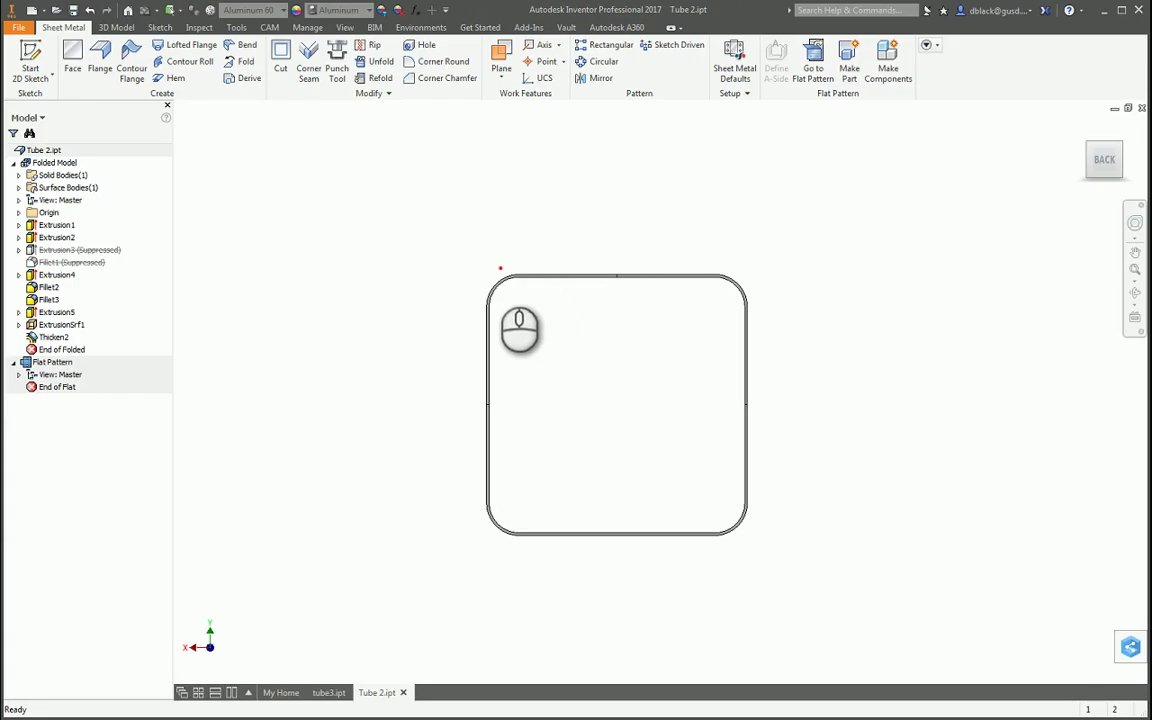
drag(486, 303, 516, 262)
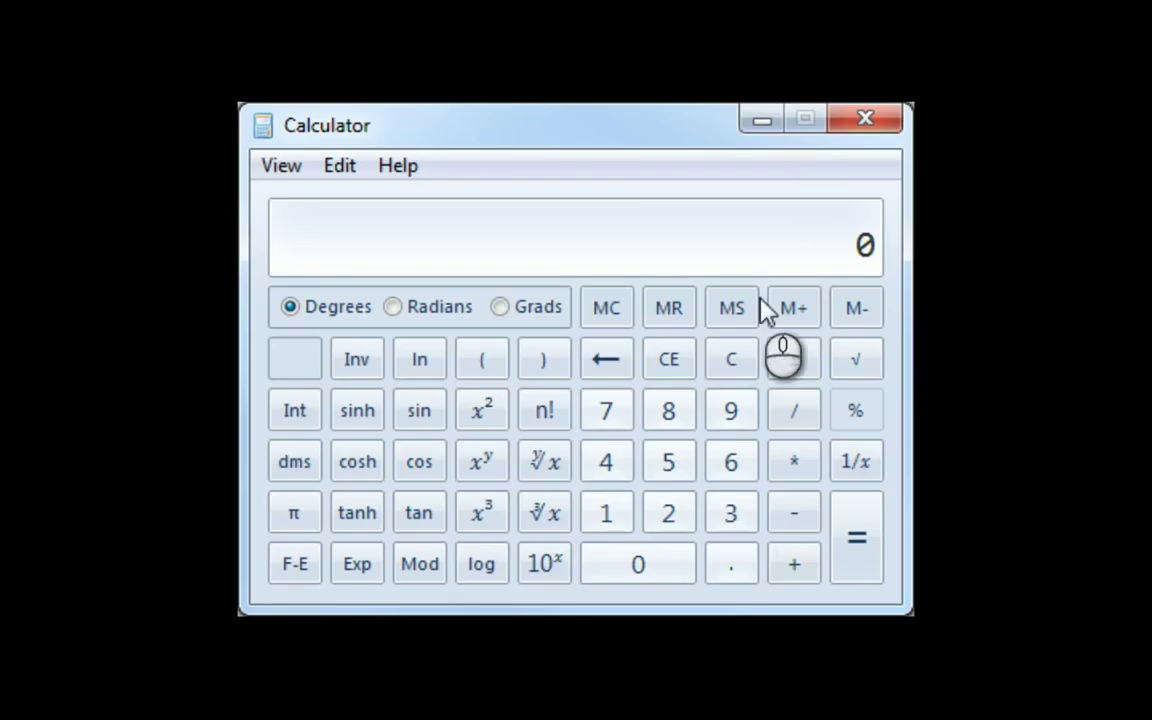
click(655, 125)
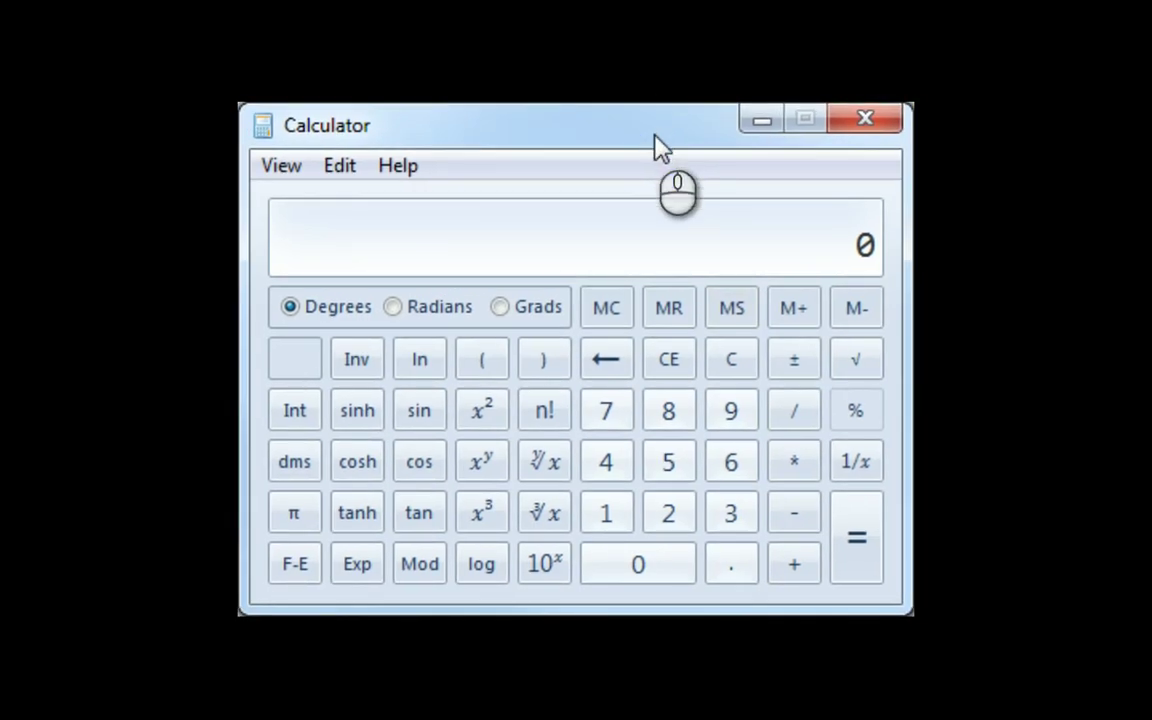
text(25)
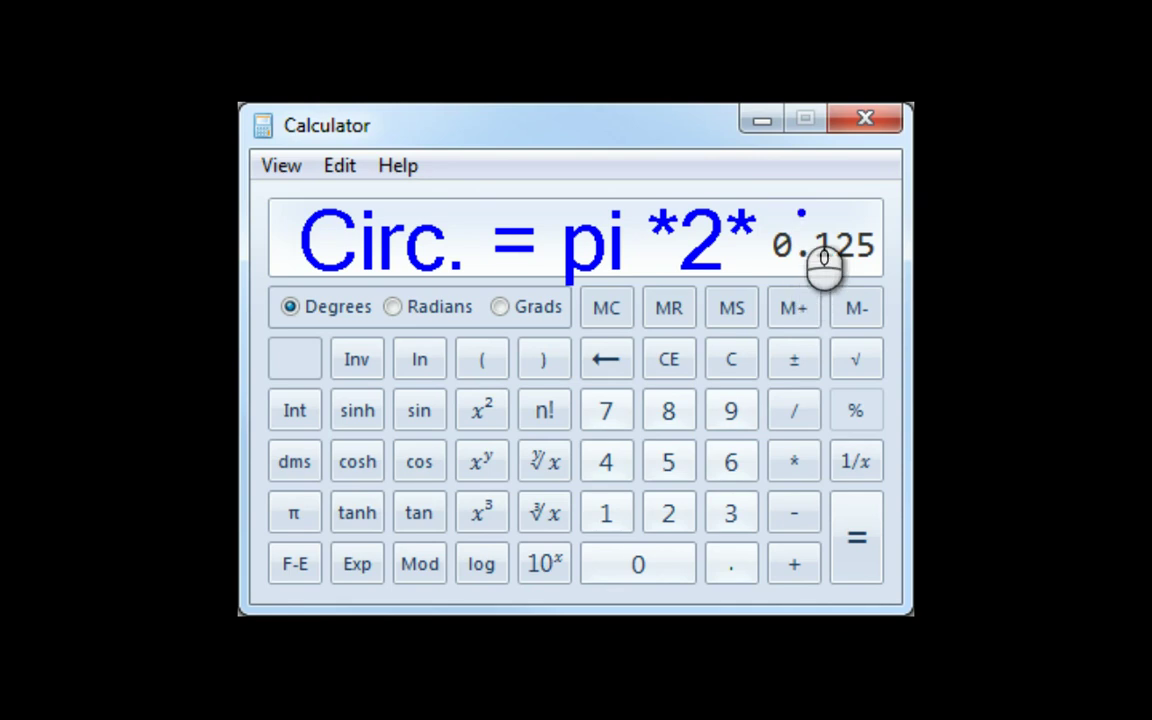
Calculate the circumference of the corner bends by multiplying the entered radius by 2 and by pi.
mouse_move(537, 180)
mouse_down()
mouse_move(500, 118)
mouse_move(553, 103)
mouse_move(565, 182)
mouse_up()
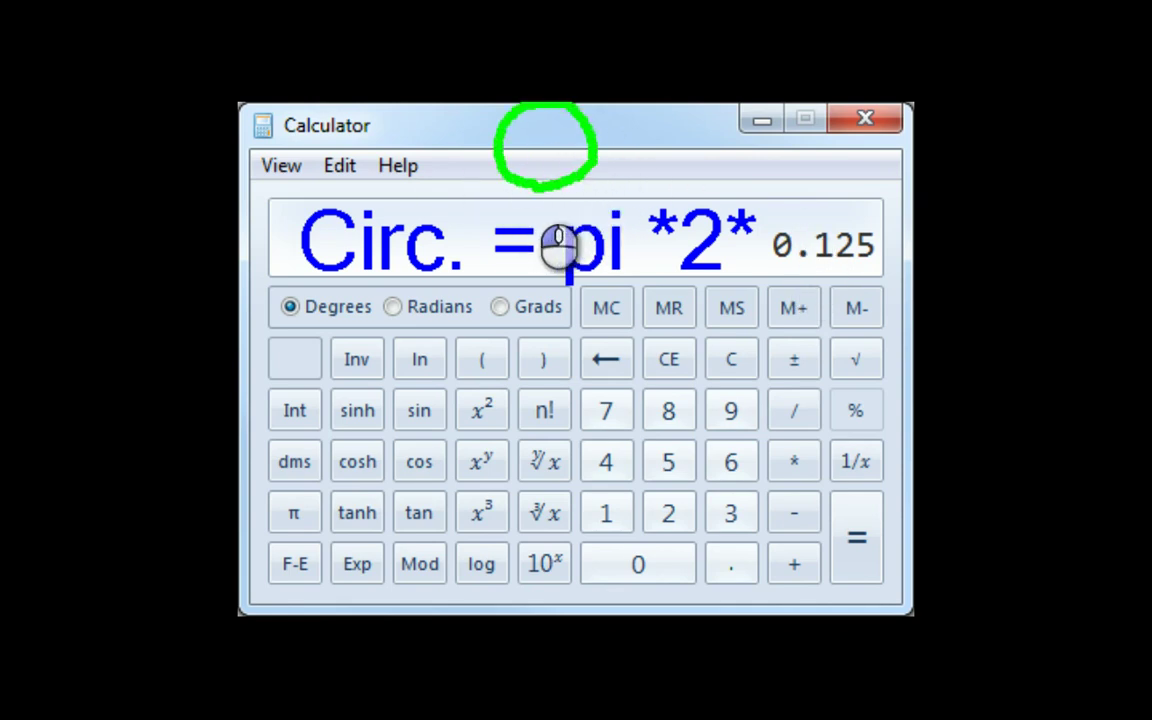
key(Escape)
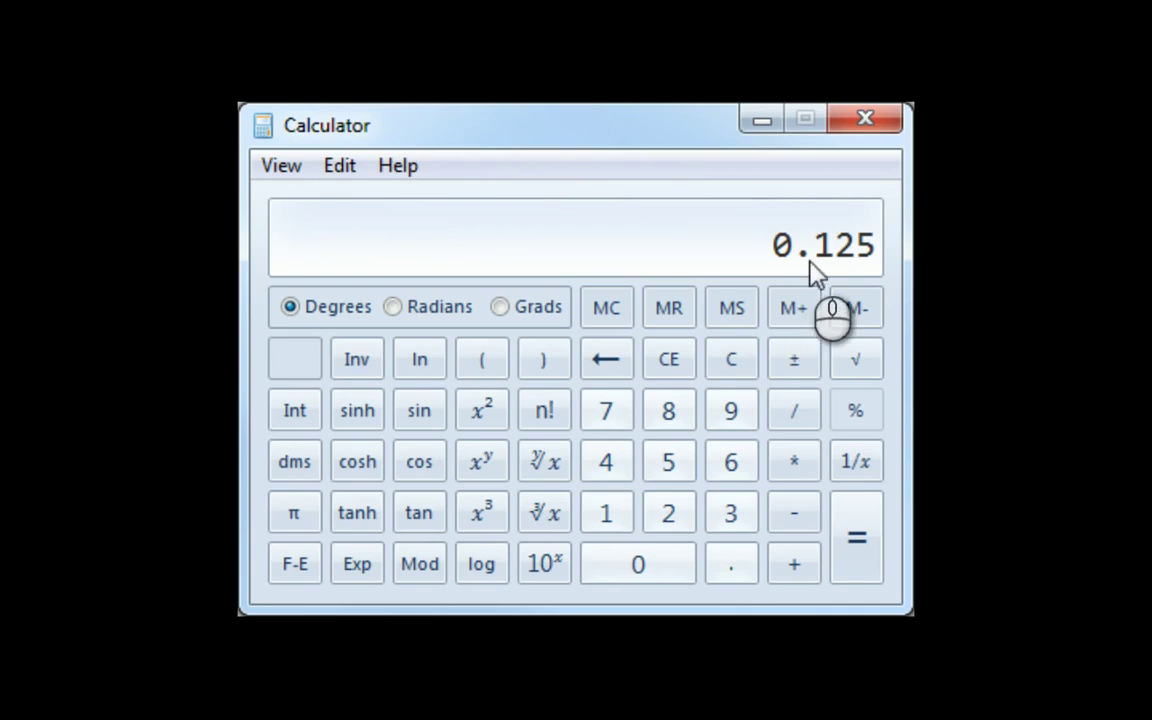
click(797, 464)
click(670, 519)
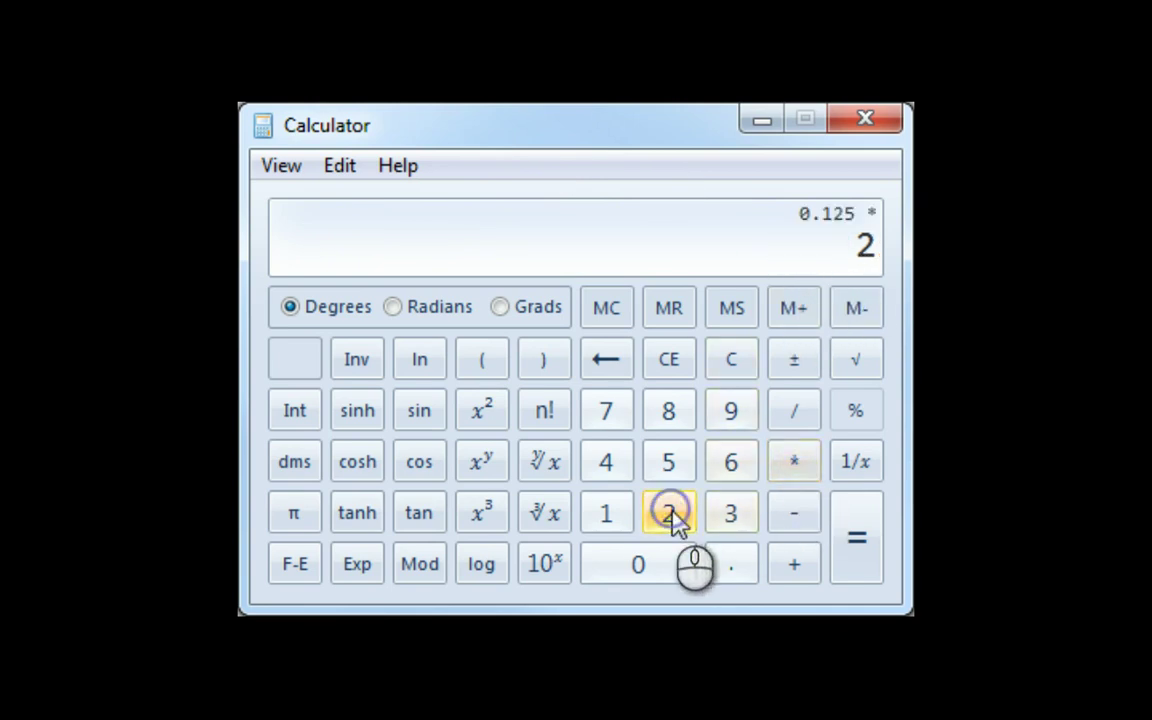
click(797, 466)
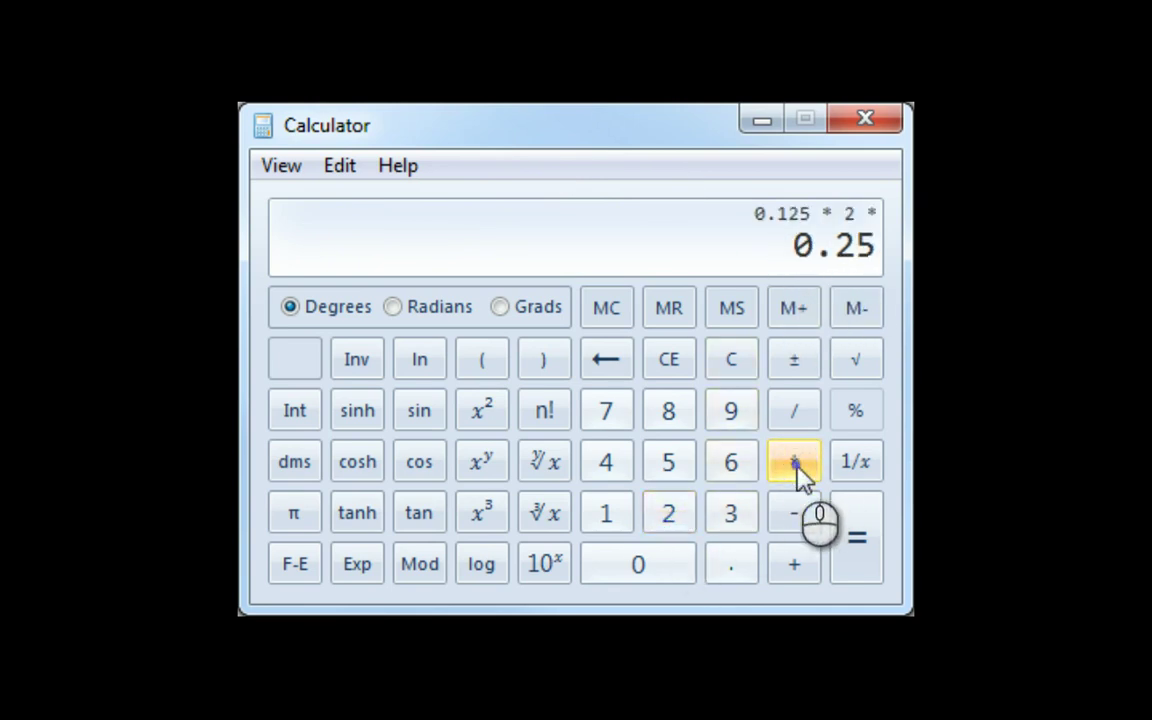
click(298, 514)
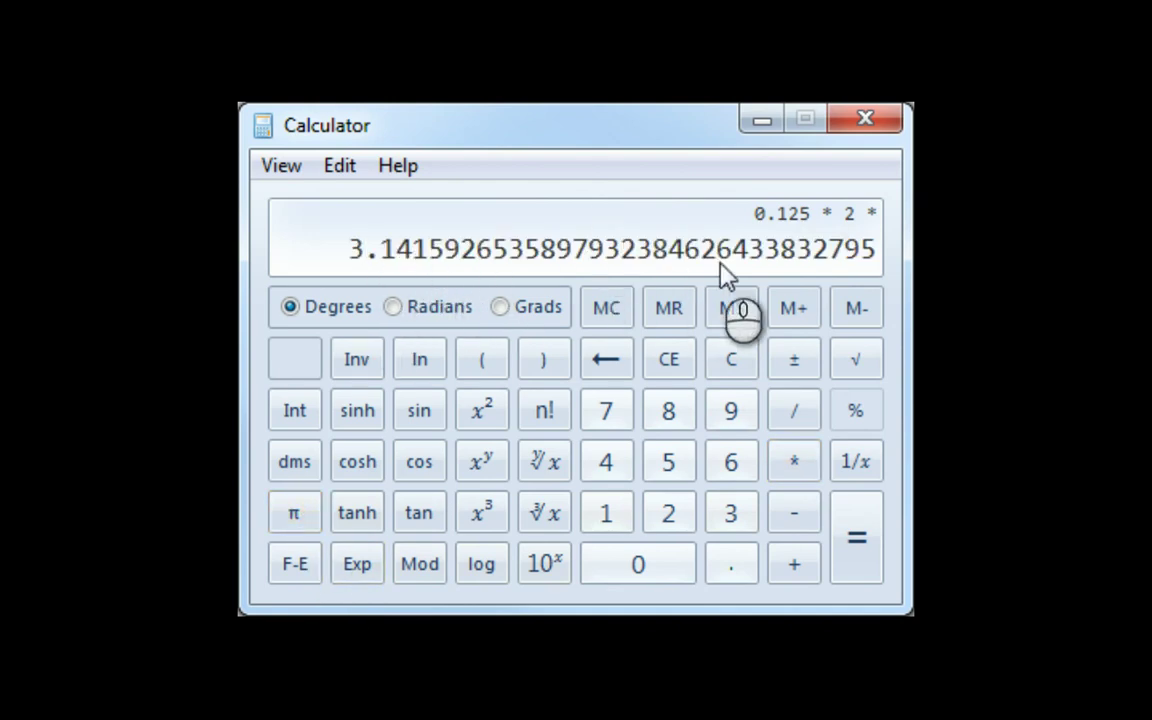
click(876, 533)
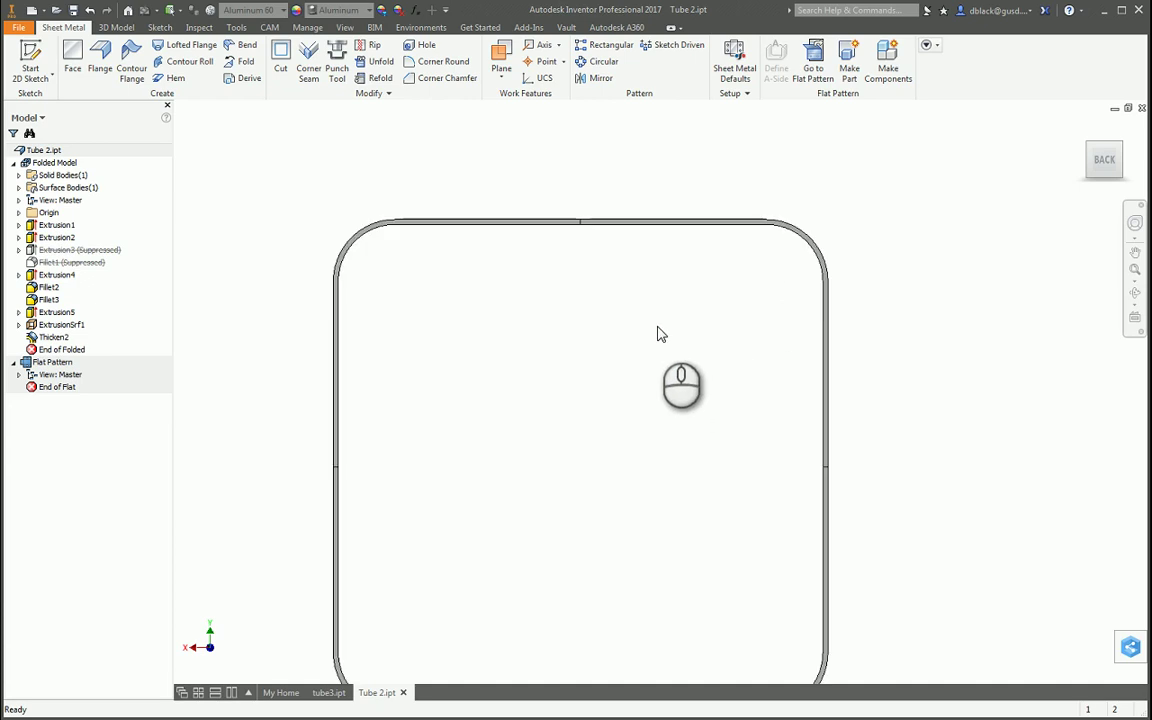
scroll(658, 334, up, 2)
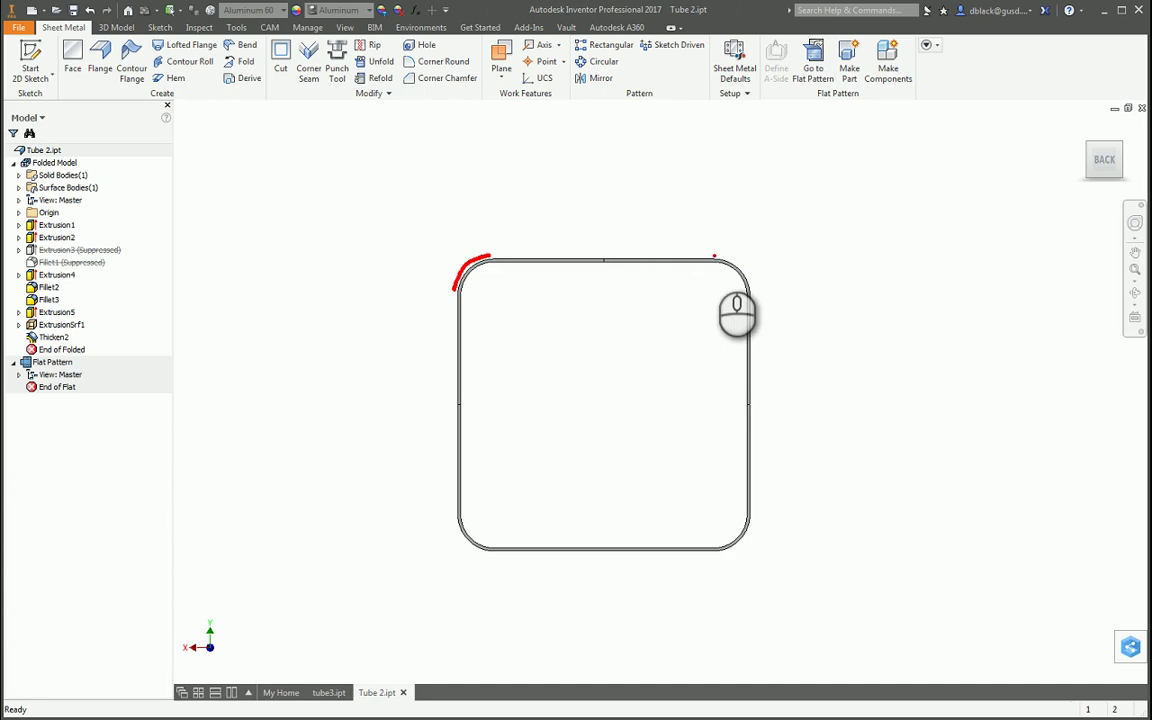
click(718, 258)
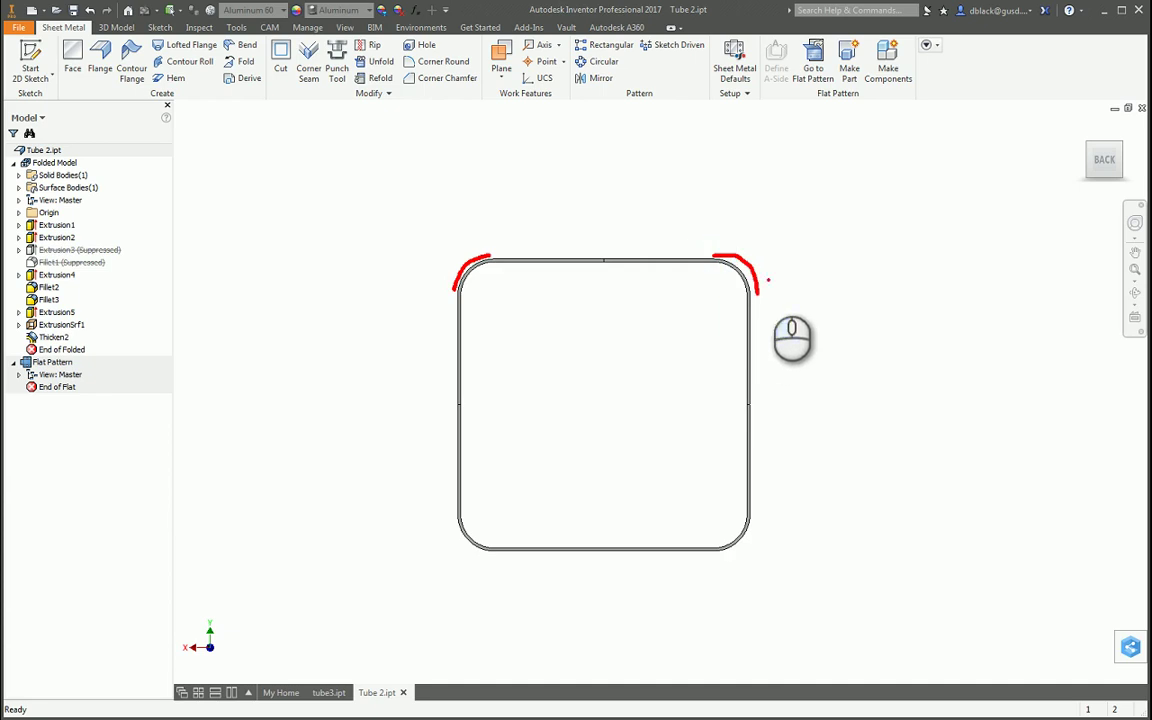
click(751, 515)
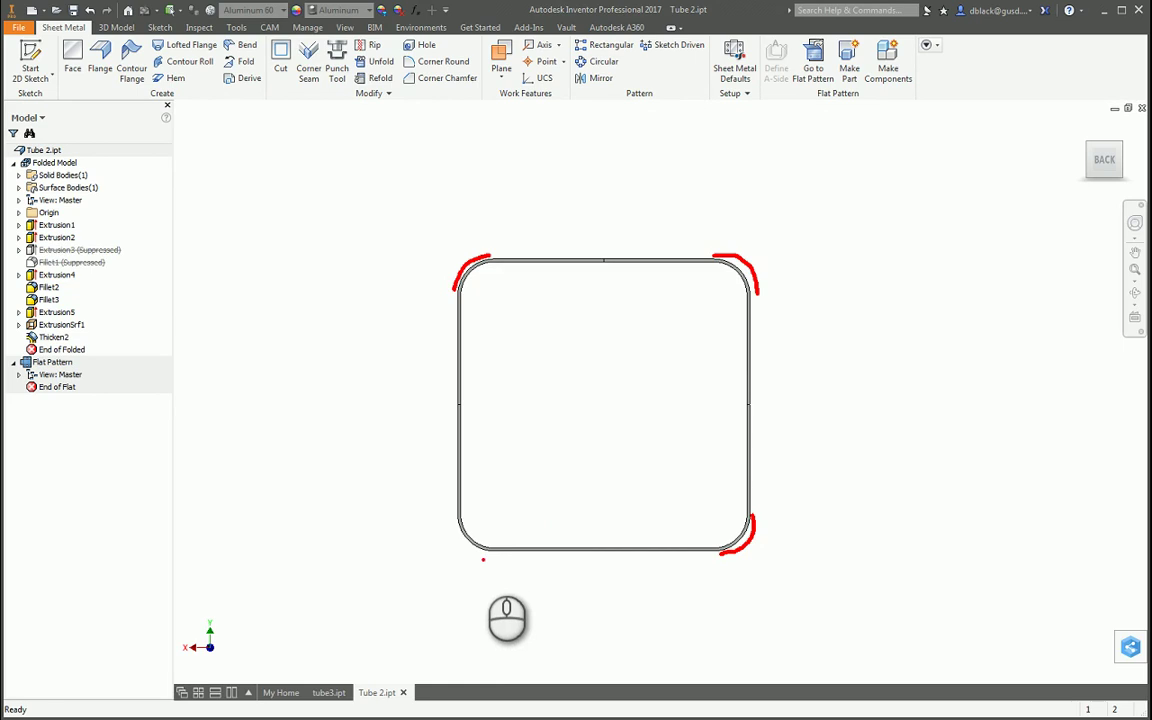
click(489, 552)
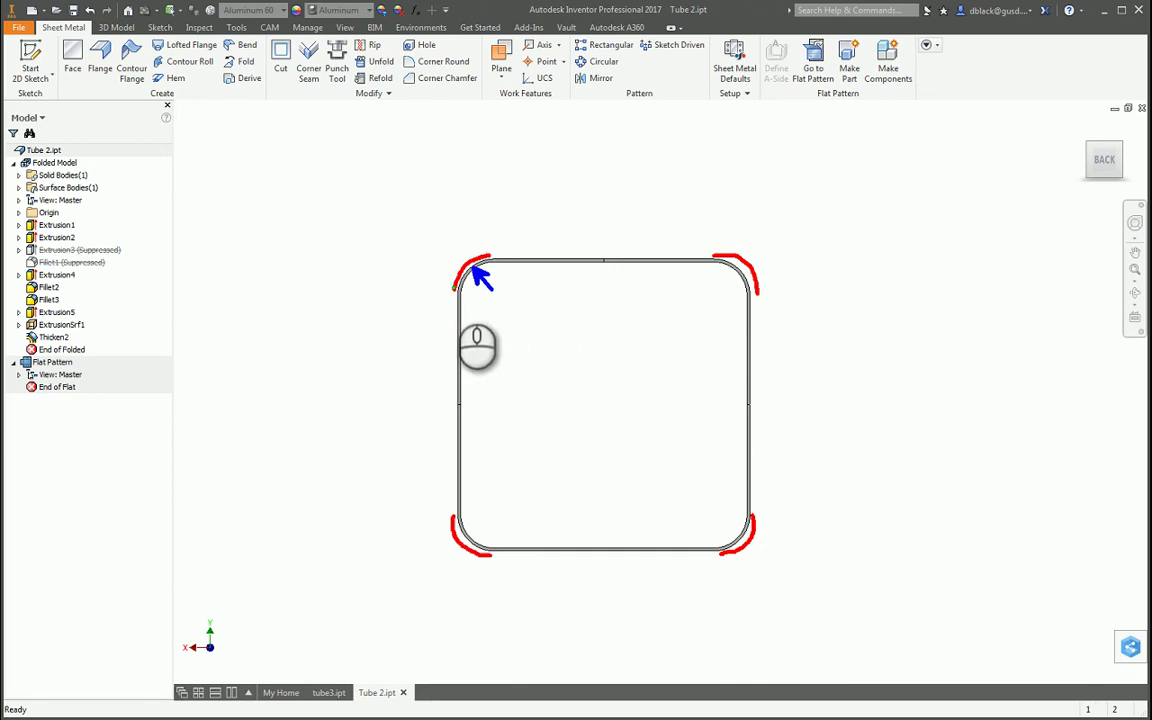
mouse_move(454, 288)
mouse_down()
mouse_move(468, 264)
mouse_move(491, 257)
mouse_up()
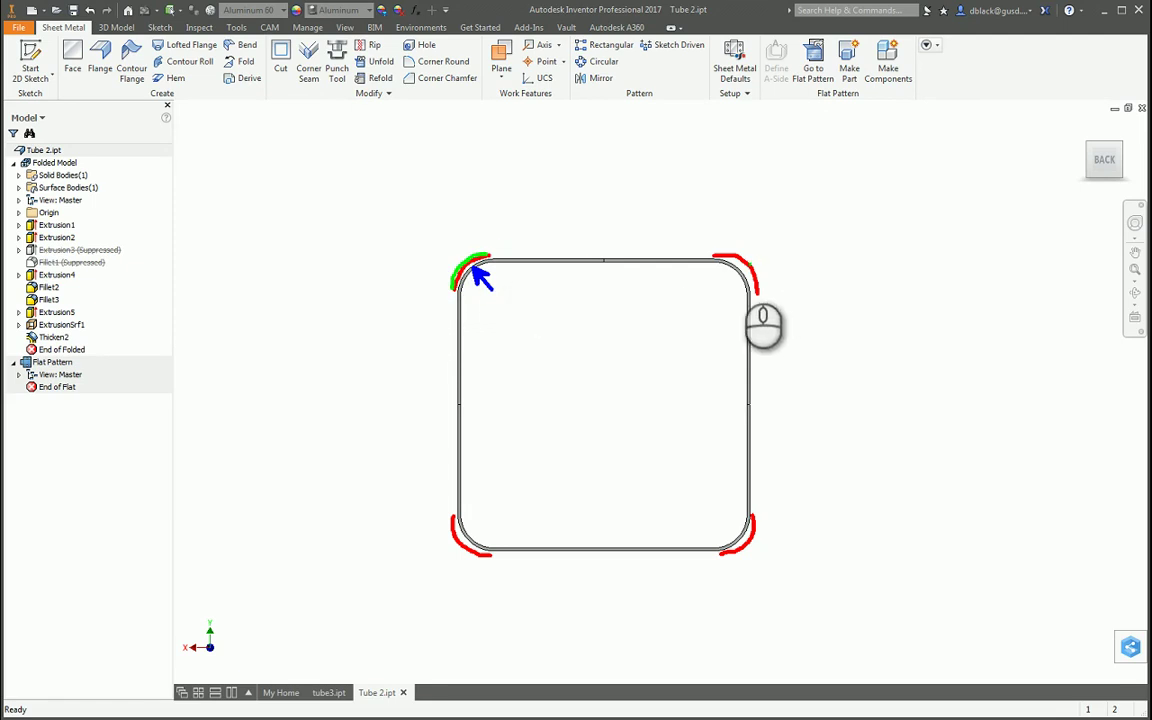
mouse_move(713, 257)
mouse_down()
mouse_move(756, 266)
mouse_move(760, 292)
mouse_up()
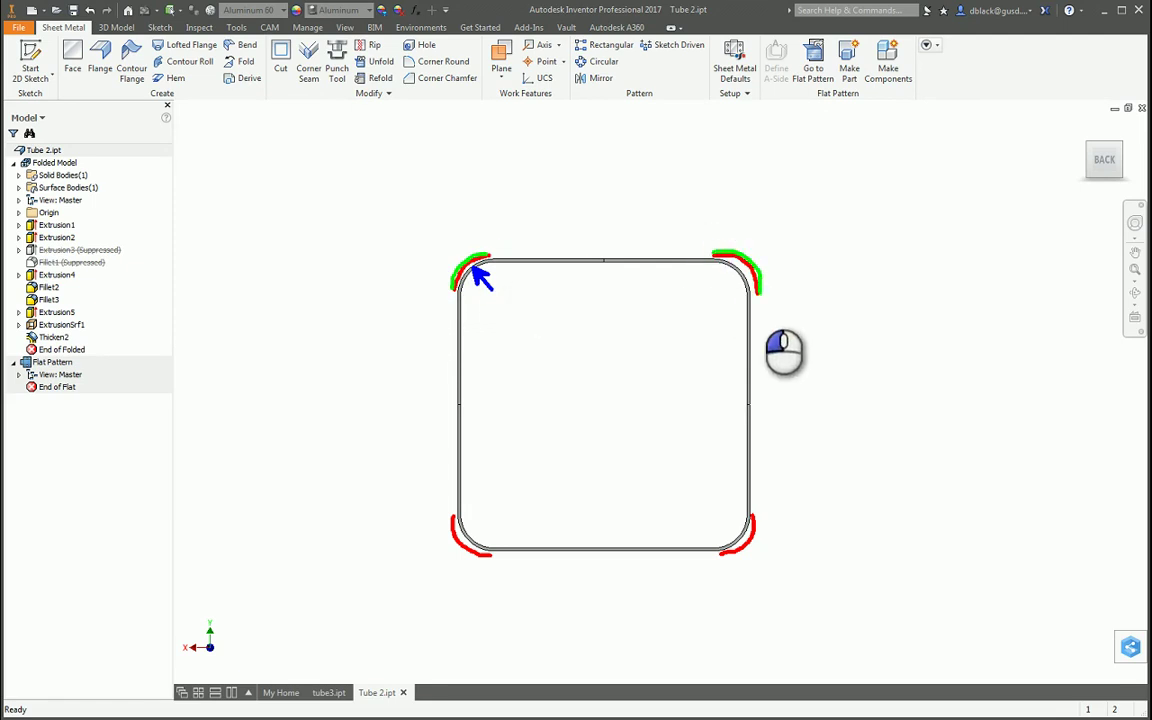
mouse_move(753, 513)
mouse_down()
mouse_move(744, 539)
mouse_move(719, 554)
mouse_up()
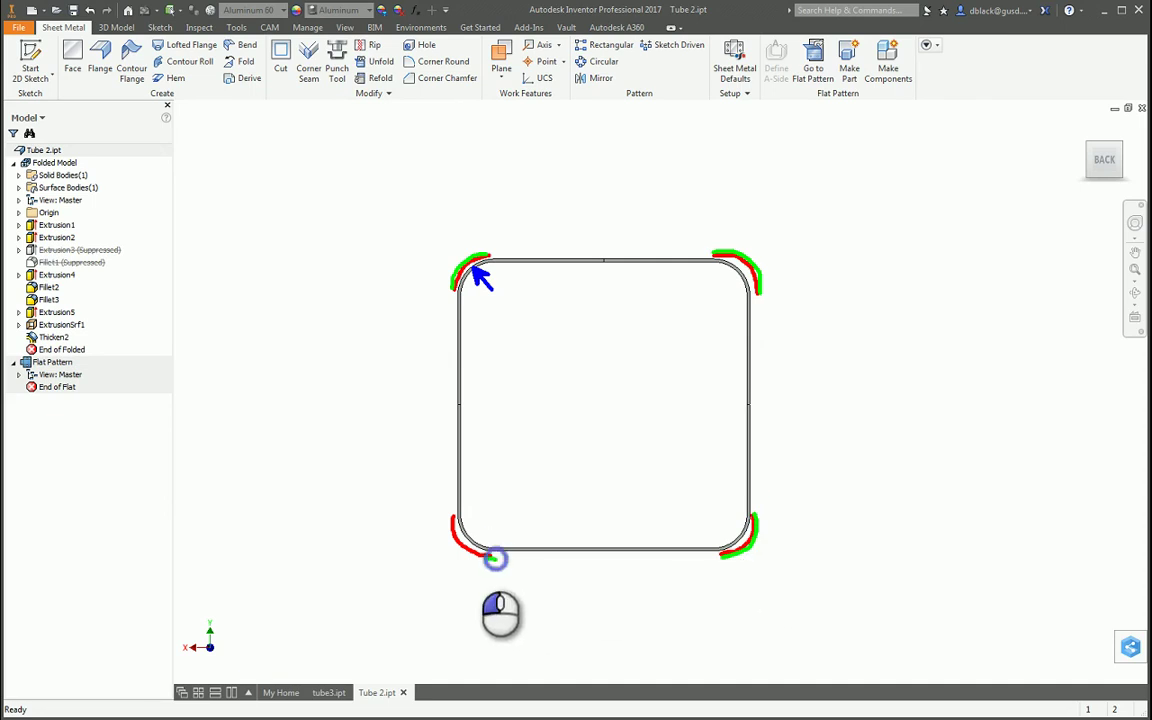
mouse_move(490, 556)
mouse_down()
mouse_move(460, 542)
mouse_move(452, 516)
mouse_up()
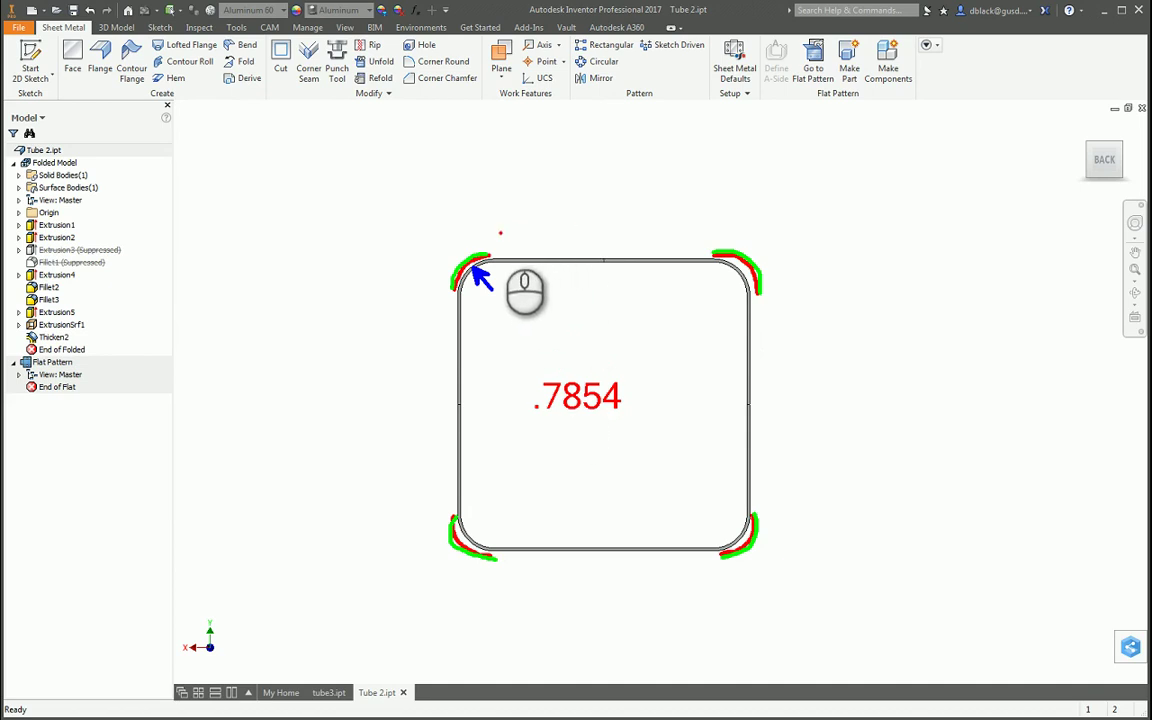
drag(499, 241, 705, 241)
drag(765, 302, 765, 503)
drag(714, 561, 503, 561)
drag(447, 506, 446, 293)
drag(514, 372, 518, 407)
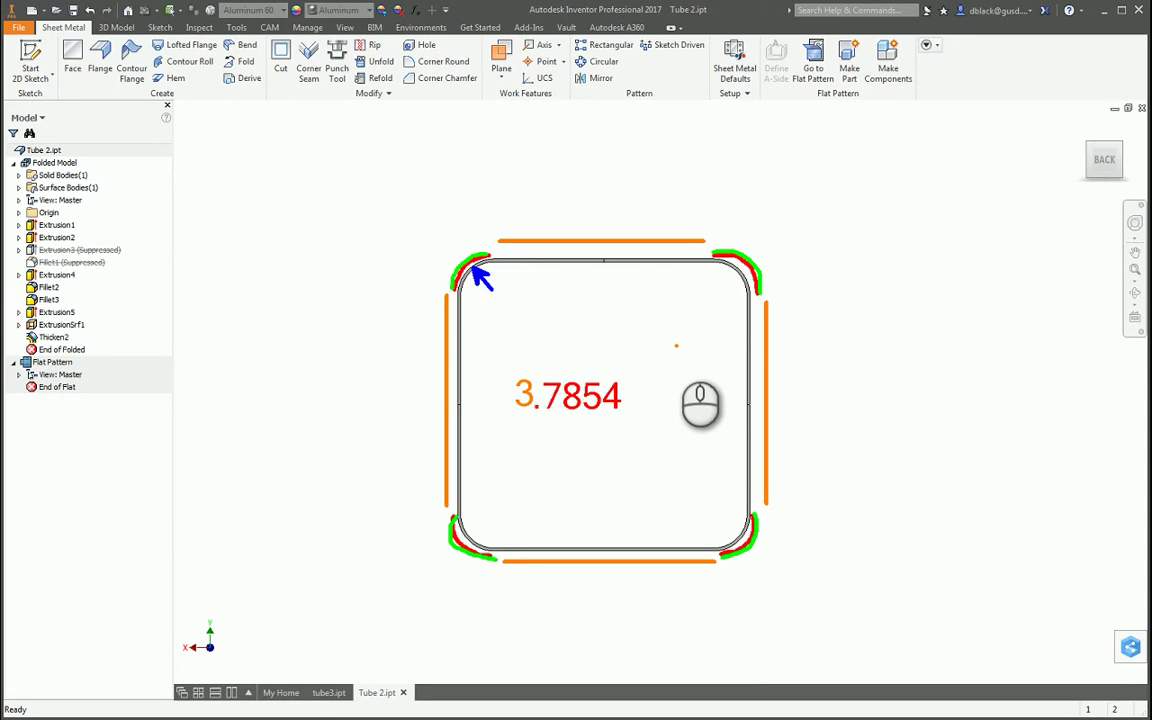
Switch to Inventor, show the tube's flat pattern and measure its overall width between the upper and lower outer edges.
click(813, 62)
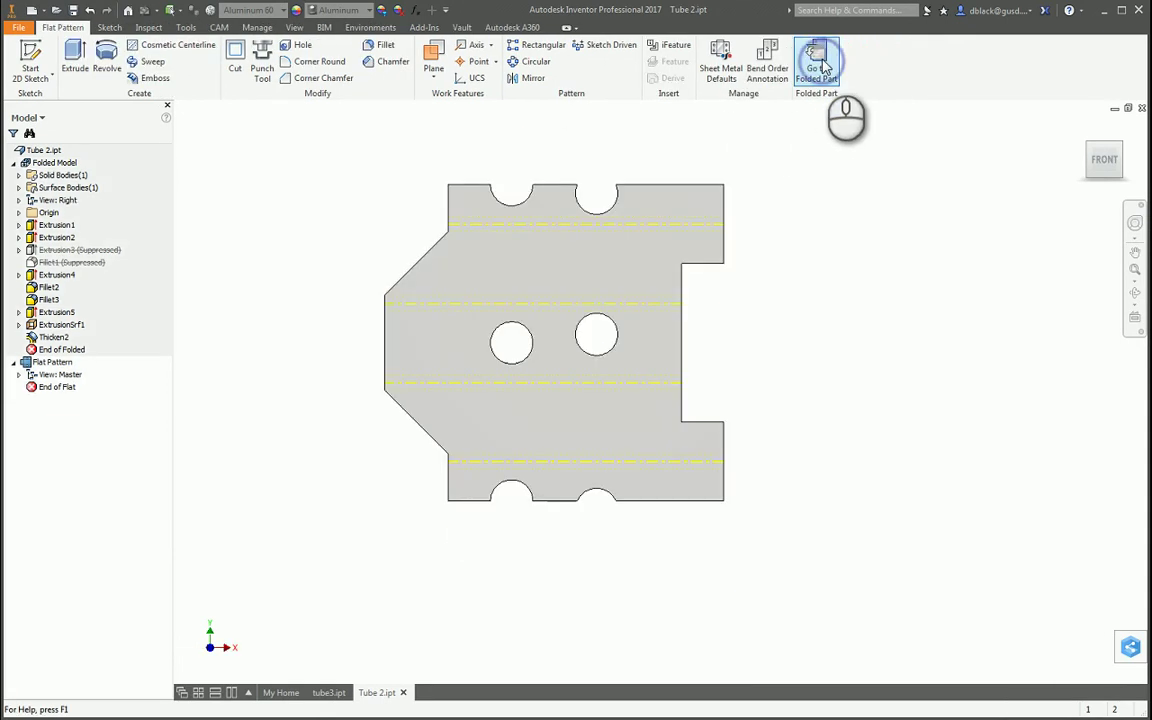
right_drag(856, 211, 681, 185)
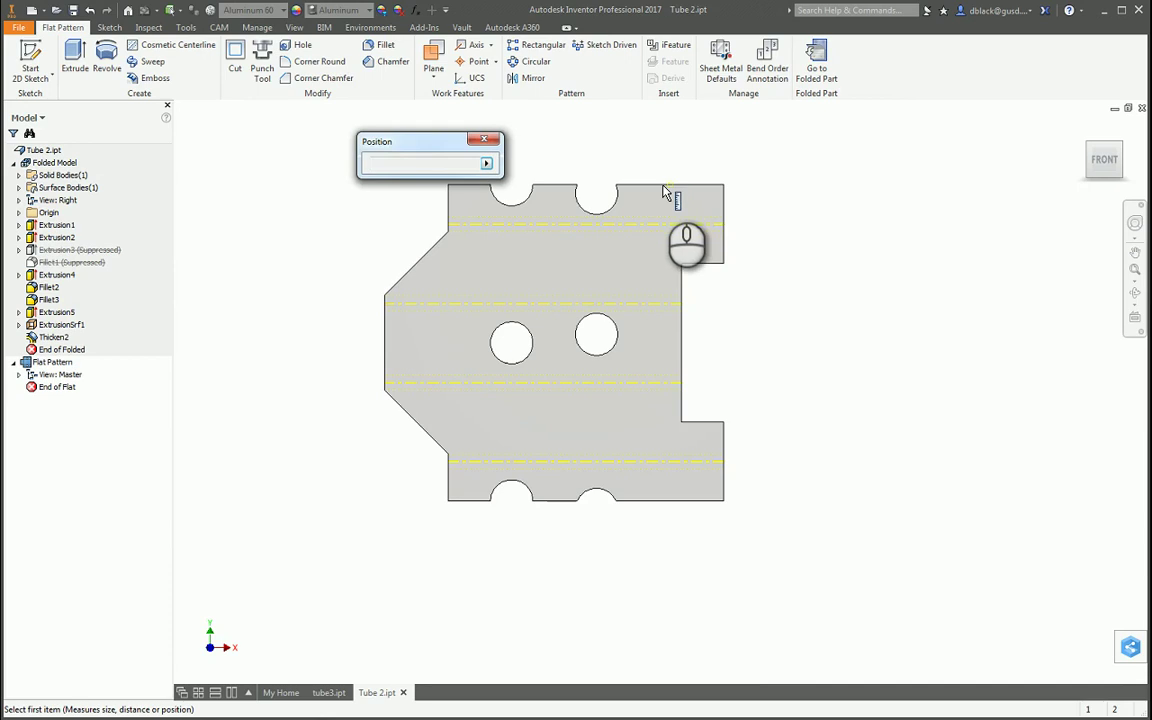
click(659, 183)
click(645, 506)
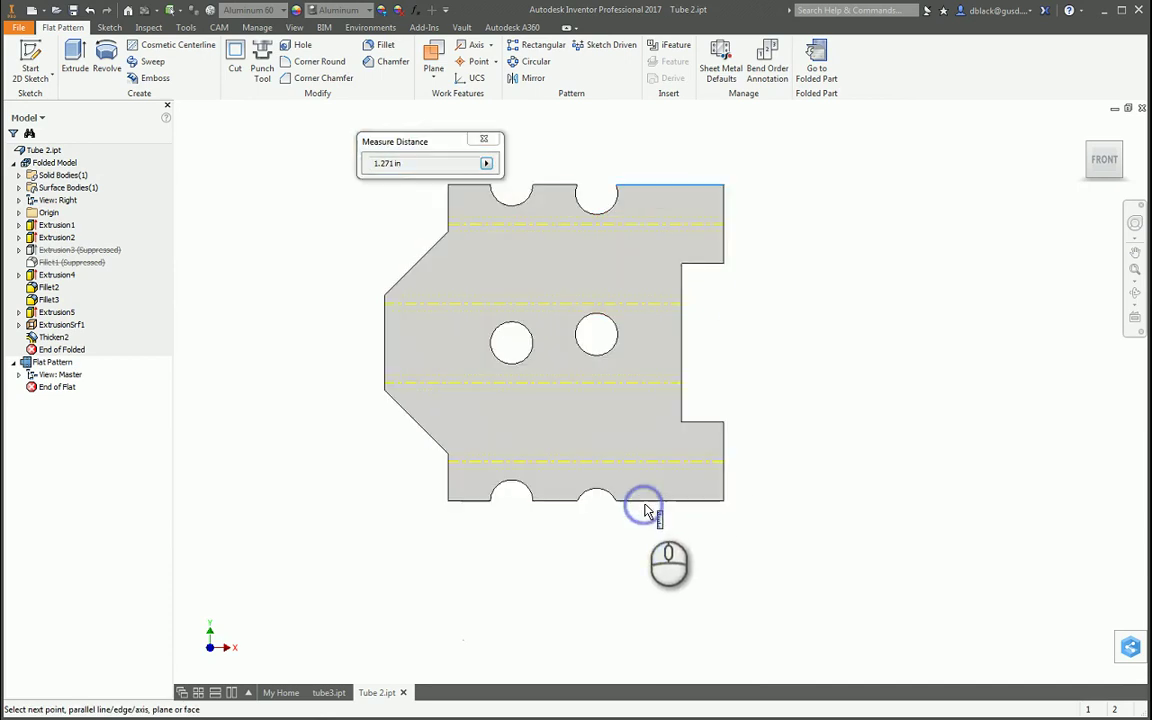
click(645, 506)
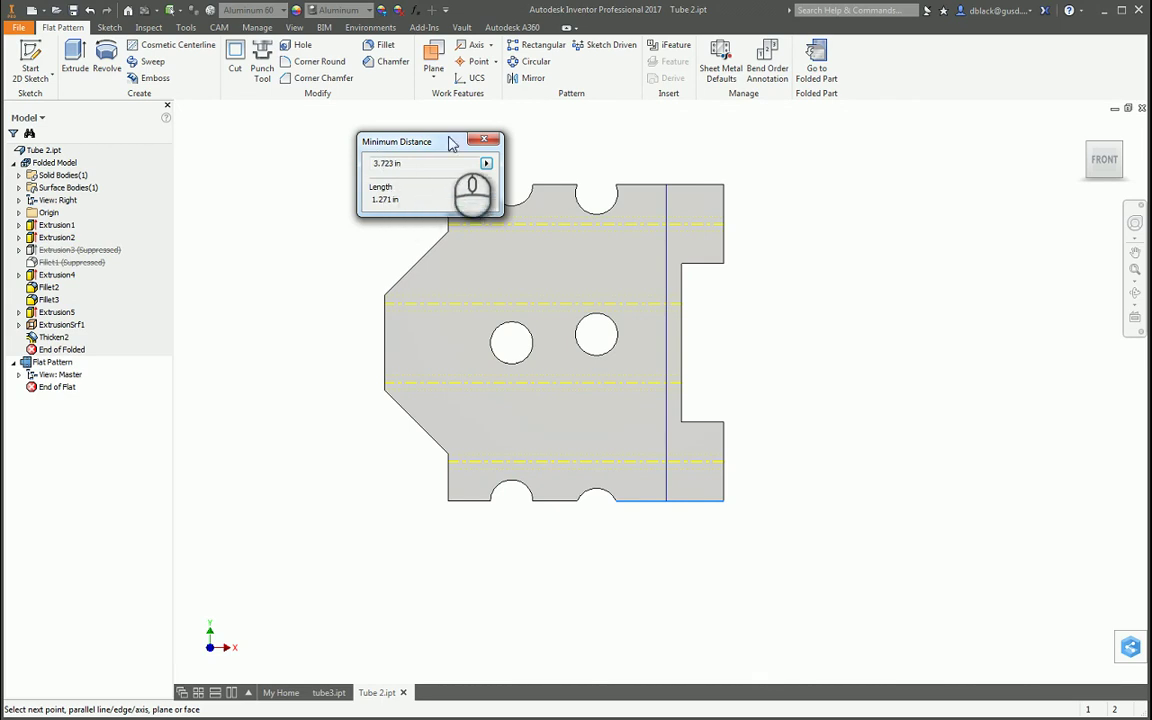
click(483, 141)
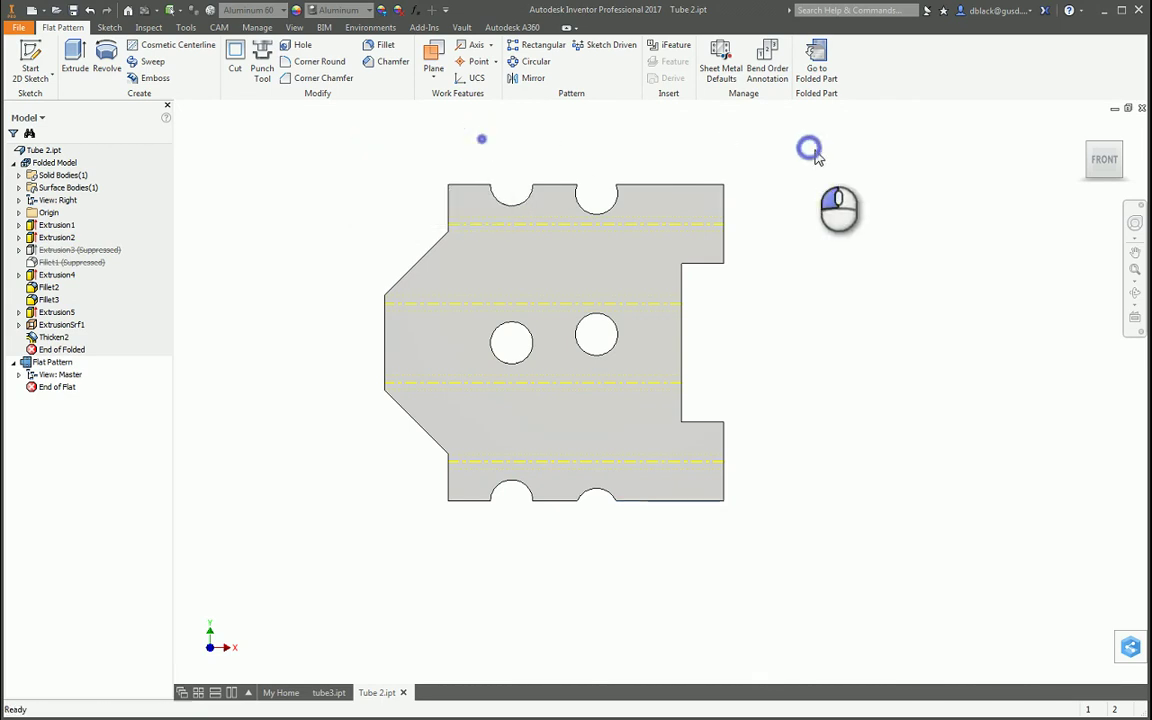
Change the KFactor value of the ModK sheet metal unfold rule, save the style and close the sheet metal defaults.
click(720, 52)
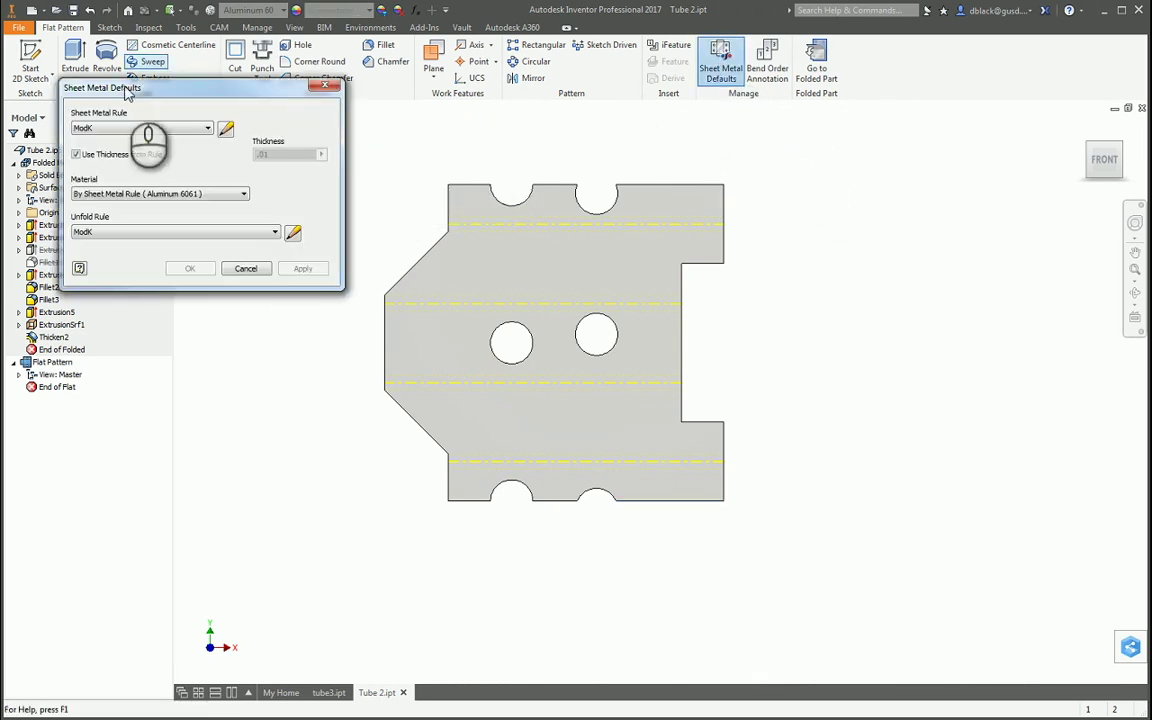
click(226, 129)
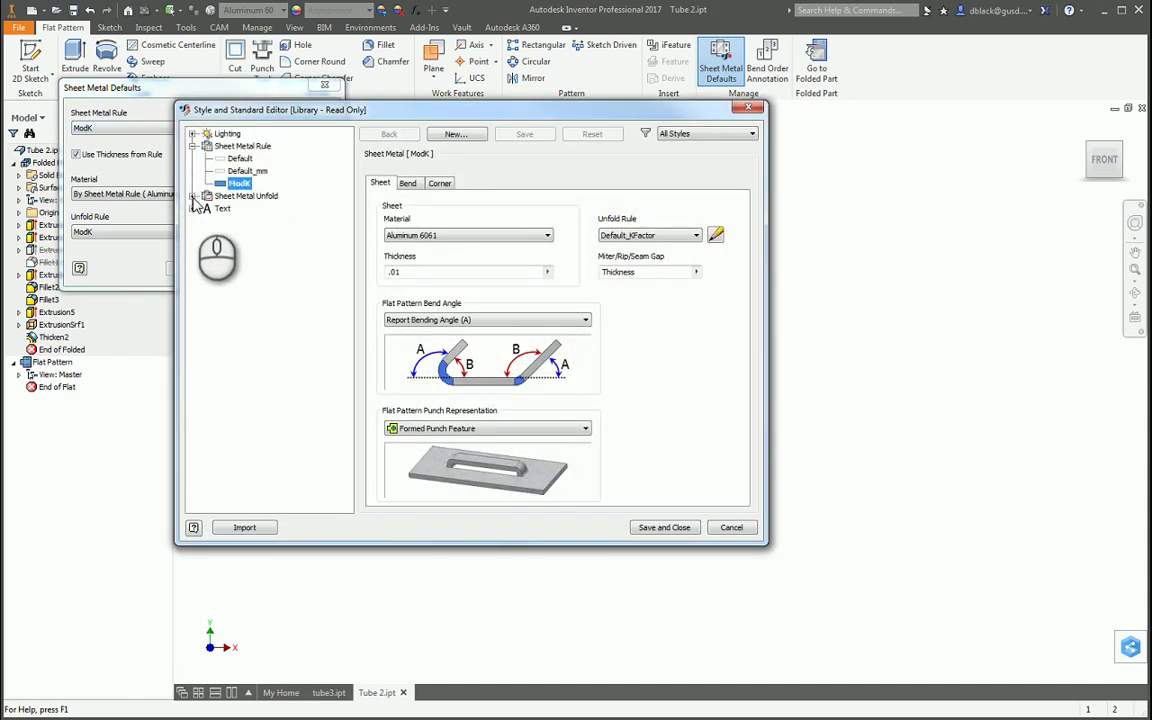
click(193, 196)
click(239, 233)
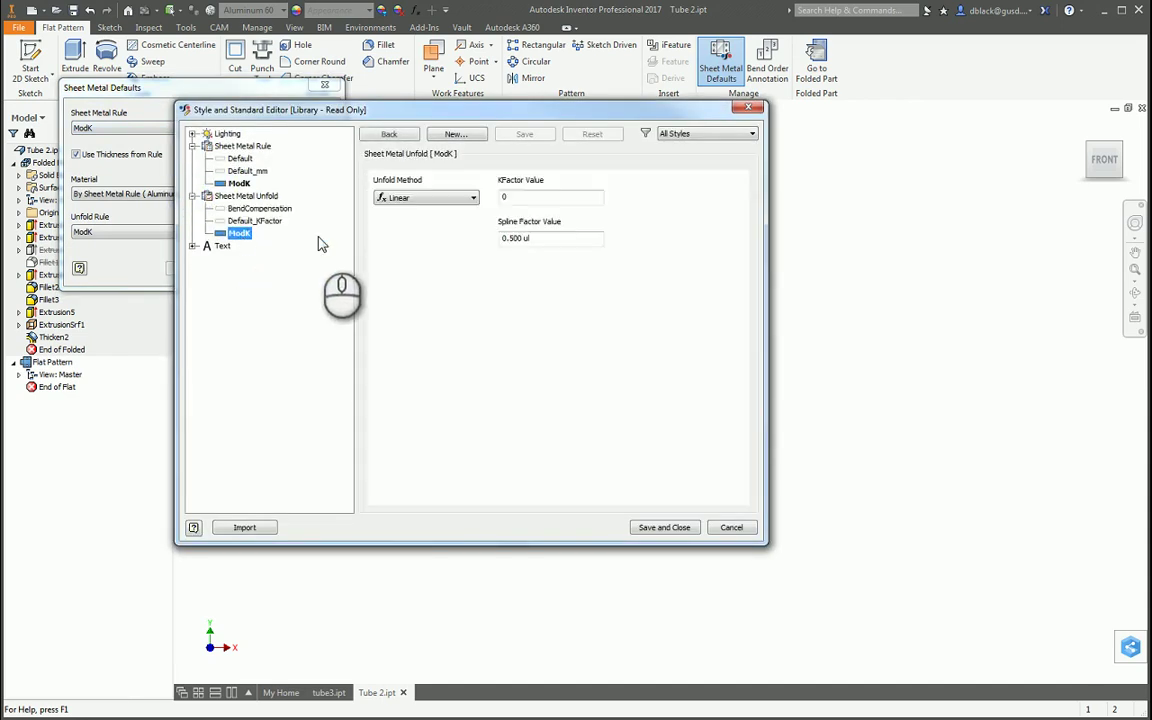
double_click(505, 197)
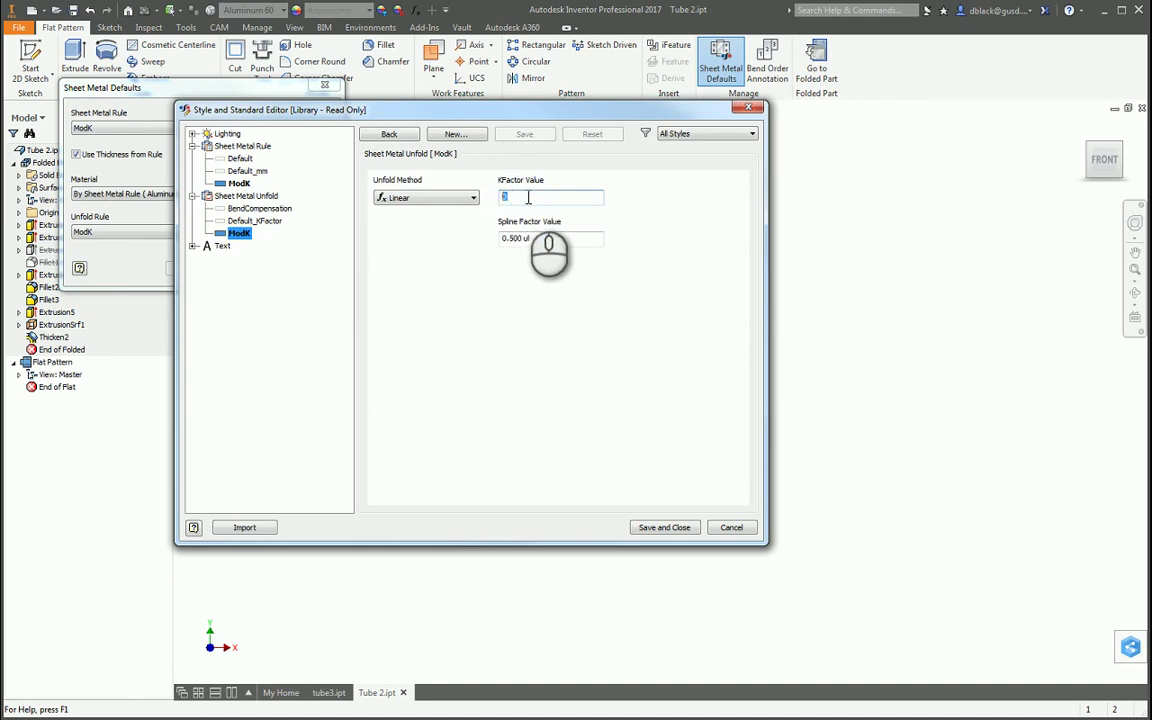
click(663, 527)
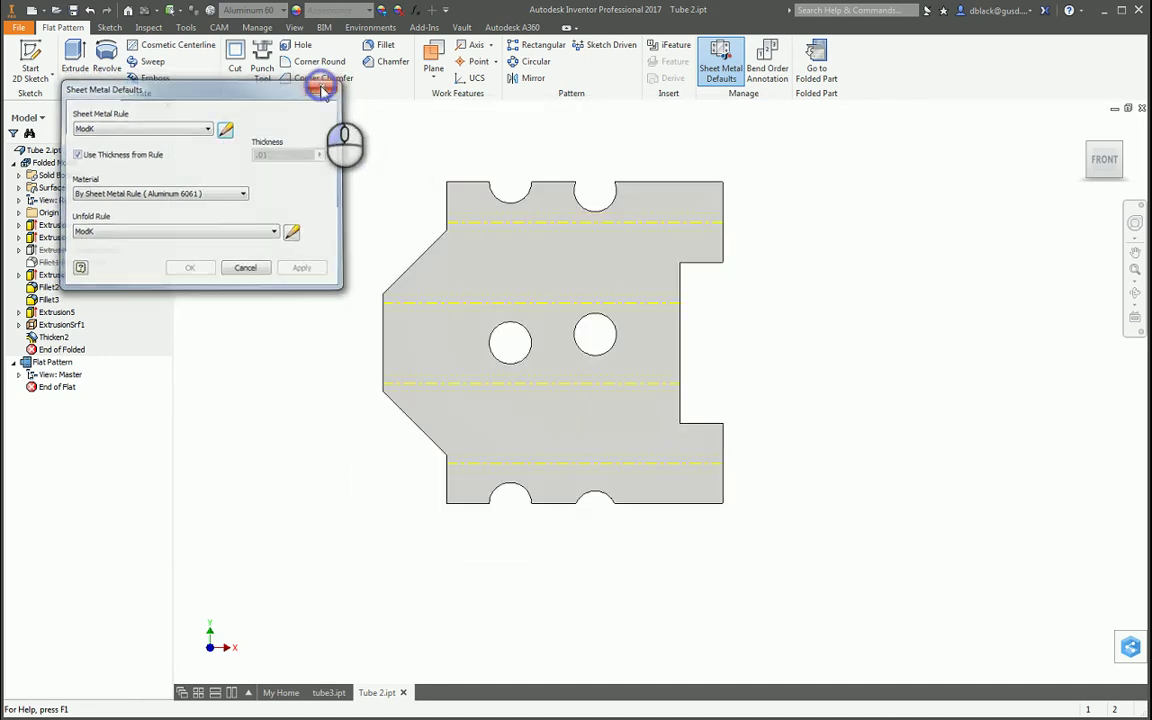
click(323, 86)
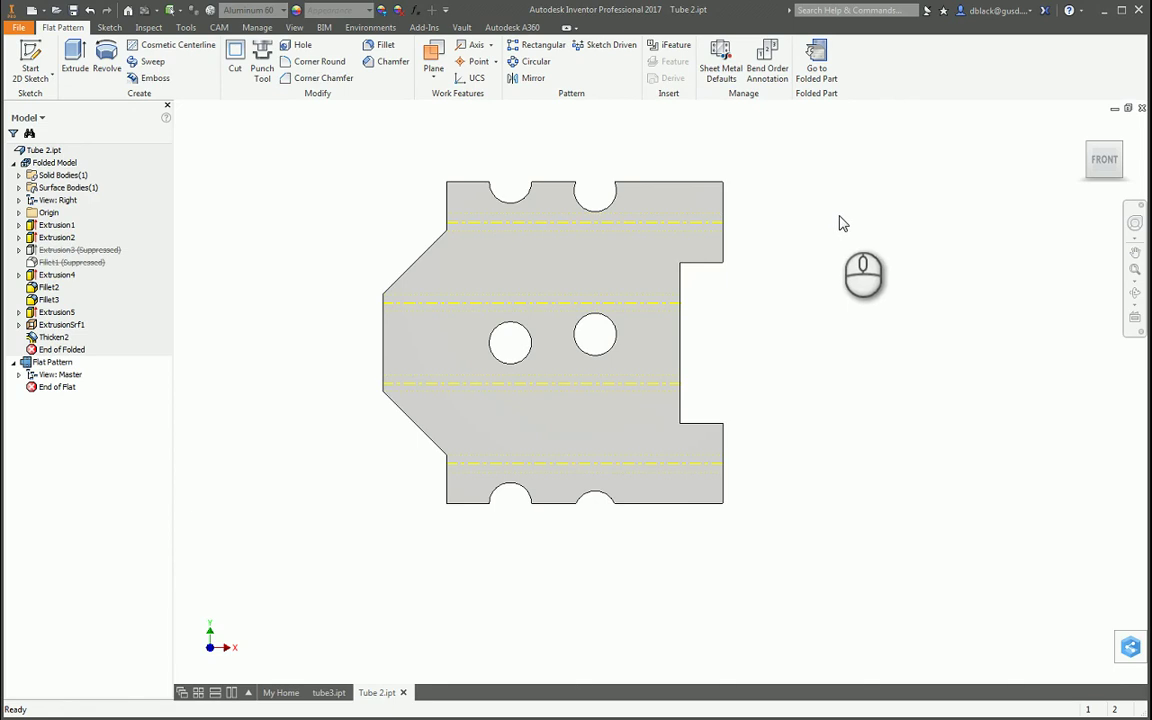
Measure the overall width of the Tube 2 flat pattern between its upper and lower outer edges.
key(m)
click(652, 184)
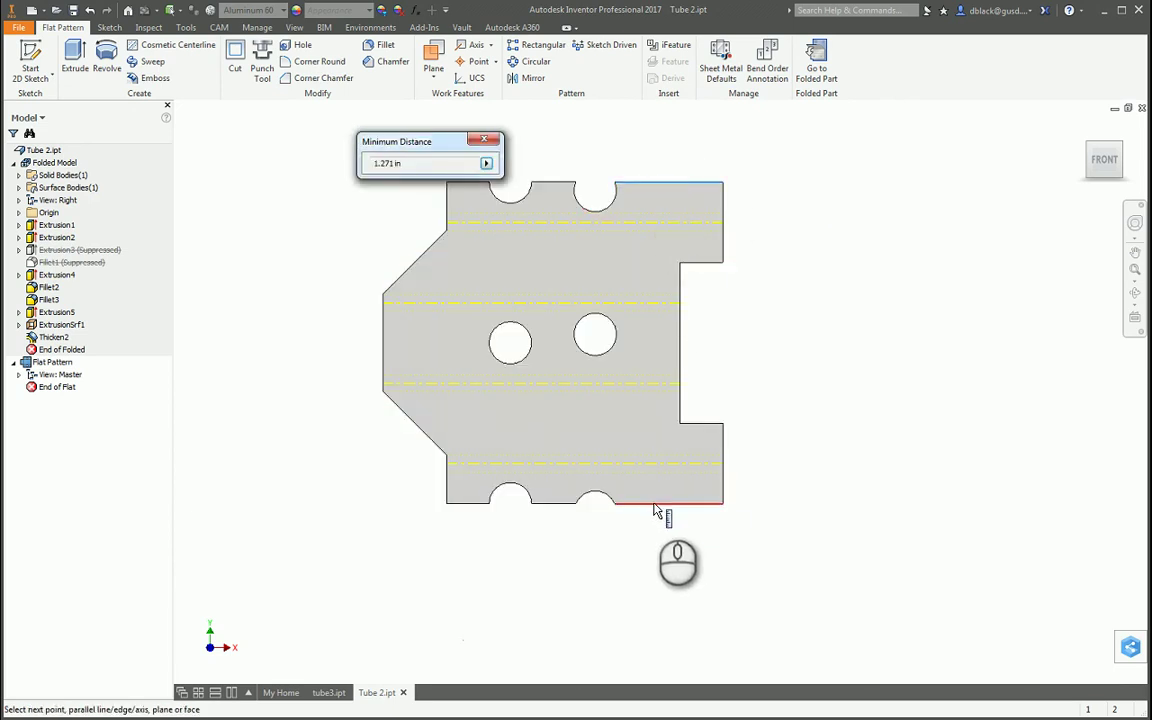
click(656, 504)
drag(380, 143, 250, 180)
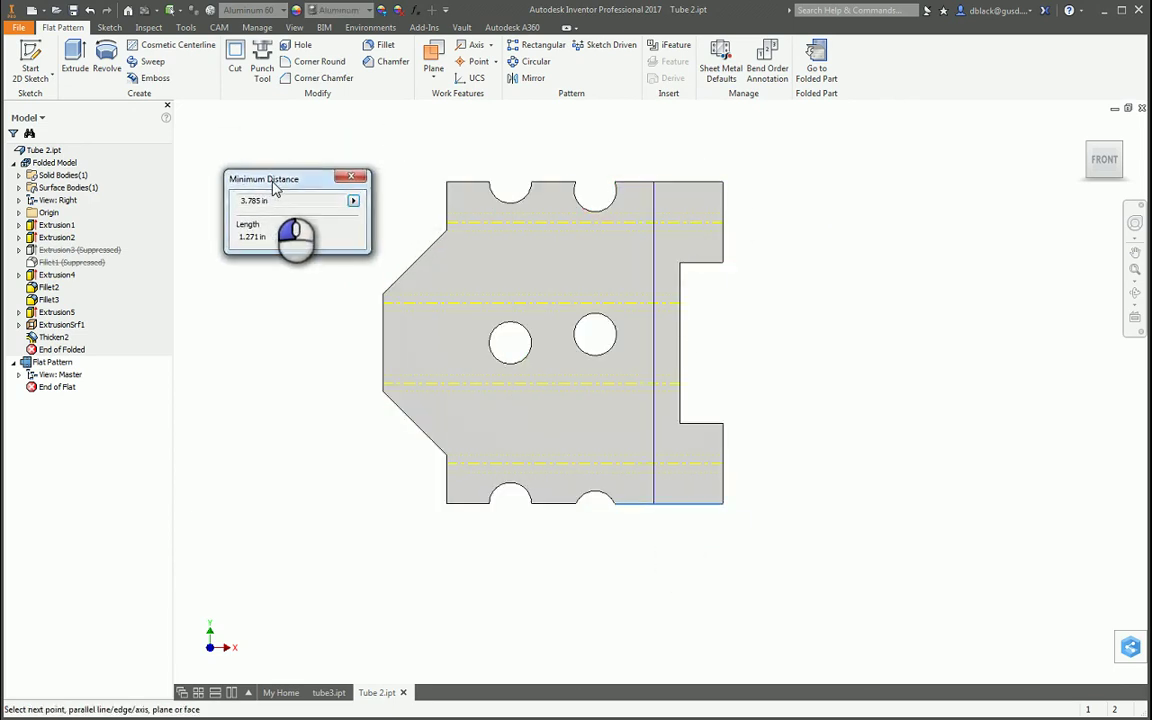
Set the measurement precision to five decimal places (5.12345) and remeasure the flat pattern's width between the upper and lower outer edges.
click(356, 201)
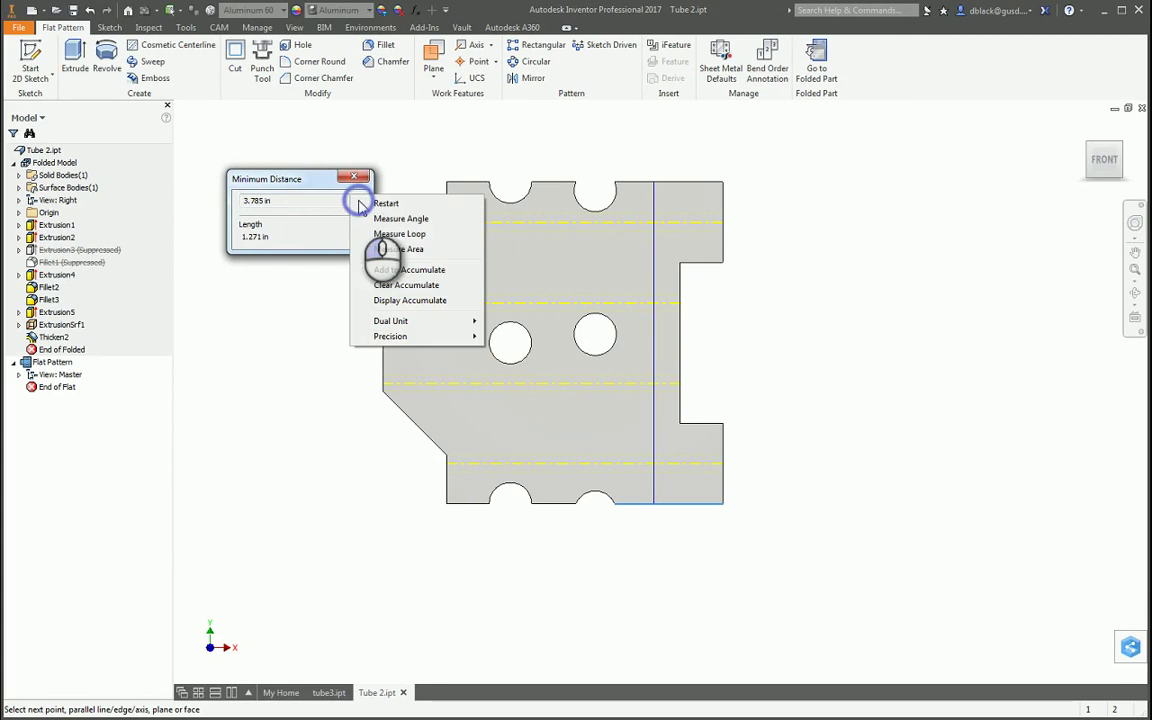
mouse_move(455, 345)
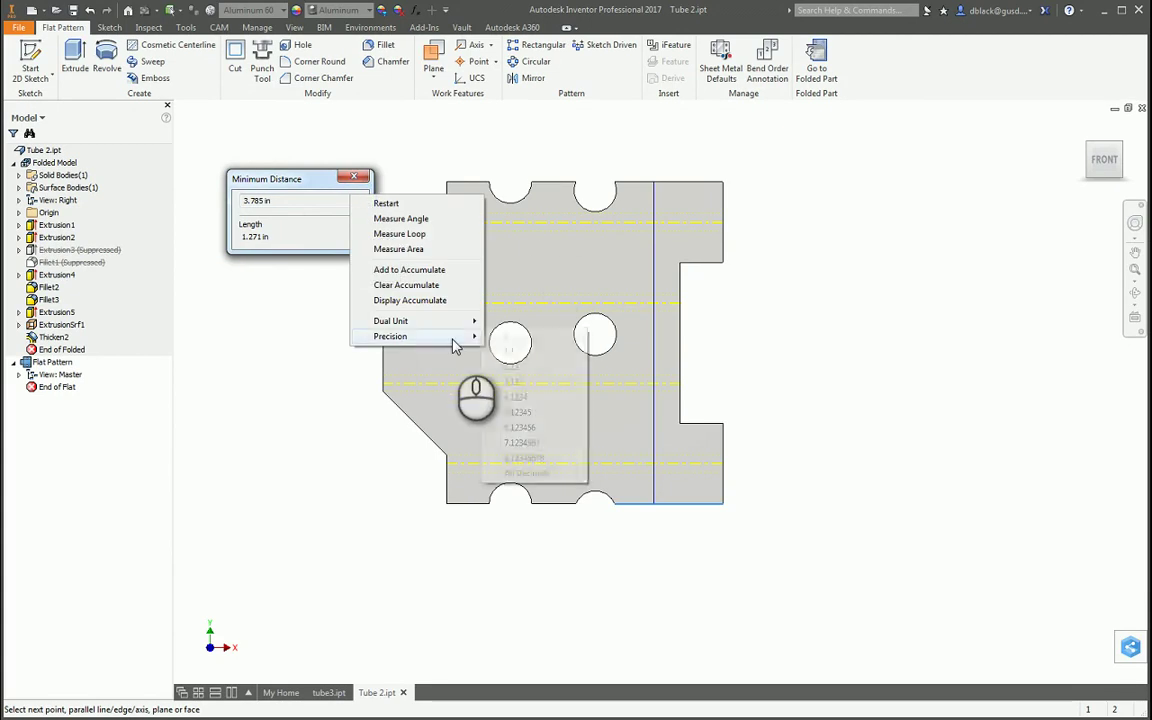
click(537, 418)
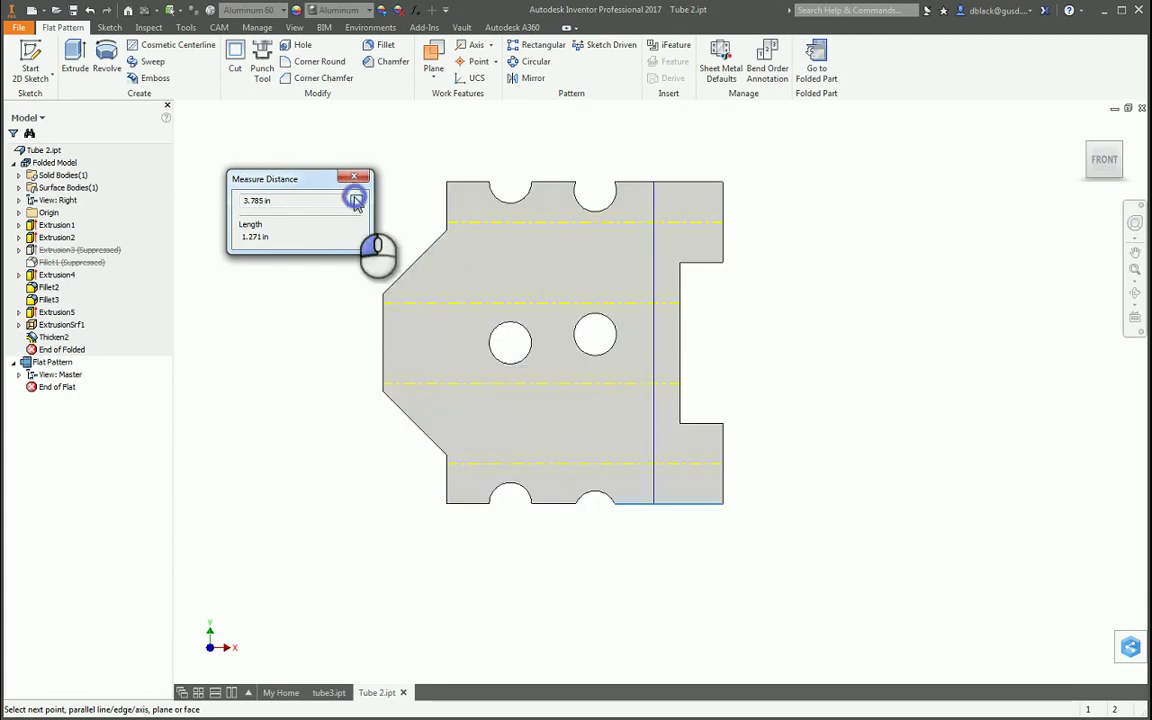
click(356, 201)
click(386, 203)
click(642, 184)
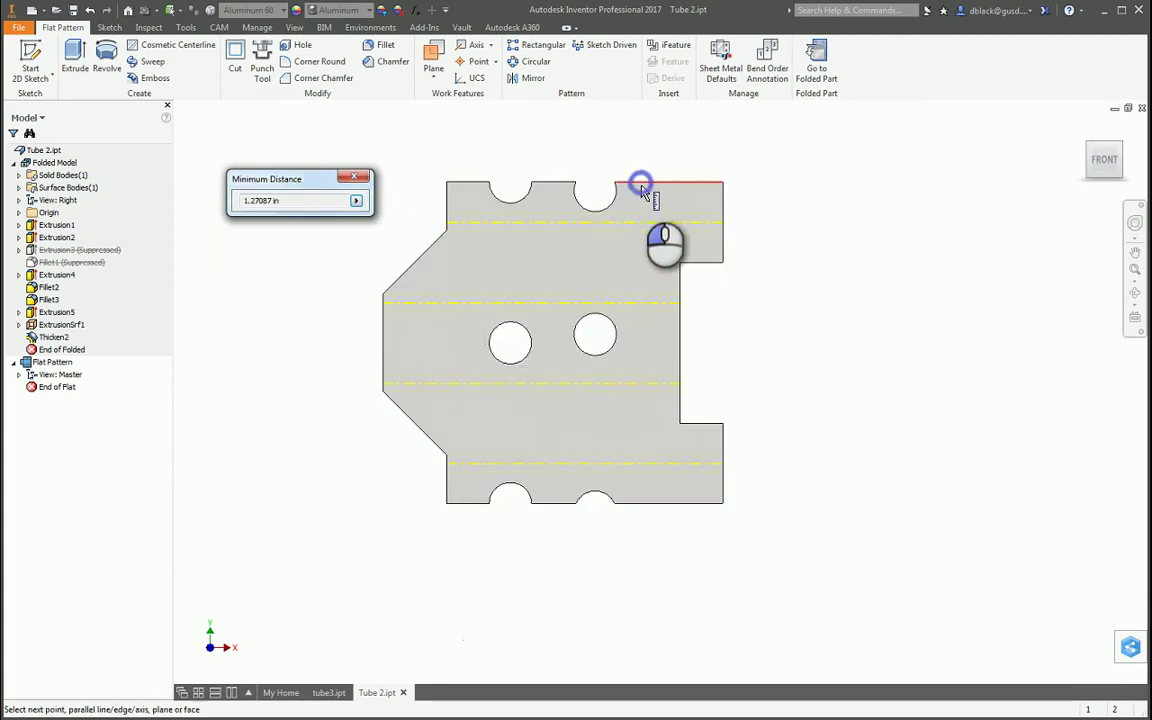
click(655, 504)
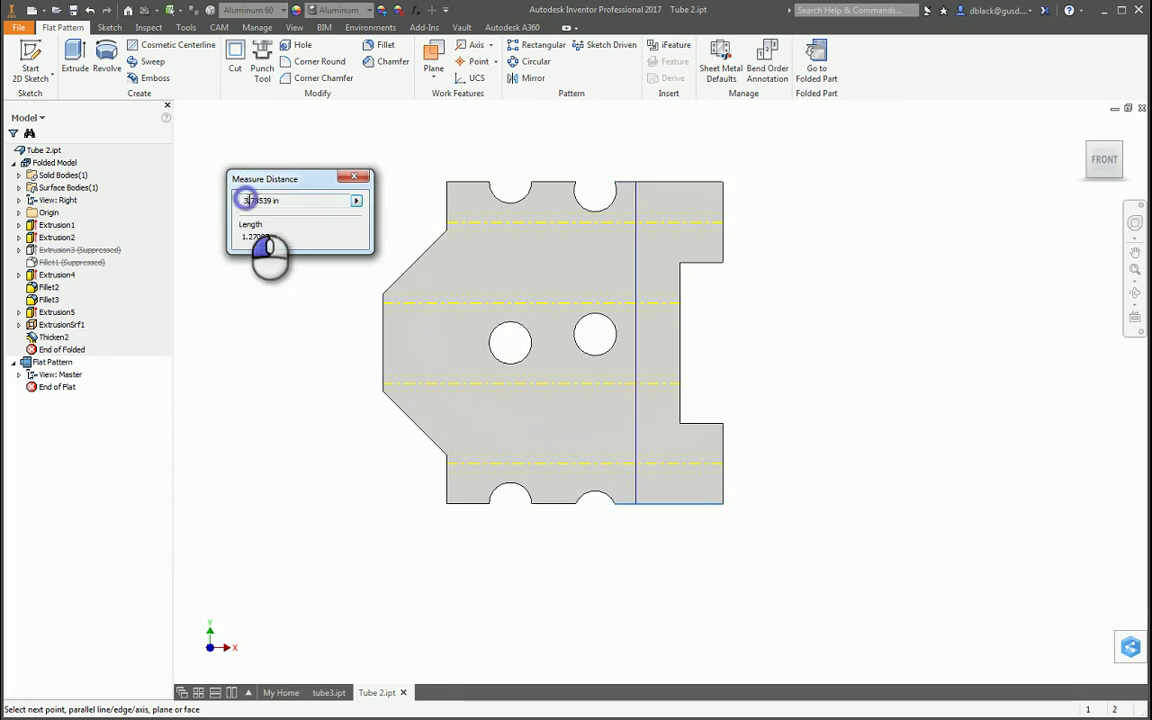
drag(247, 200, 270, 199)
click(293, 200)
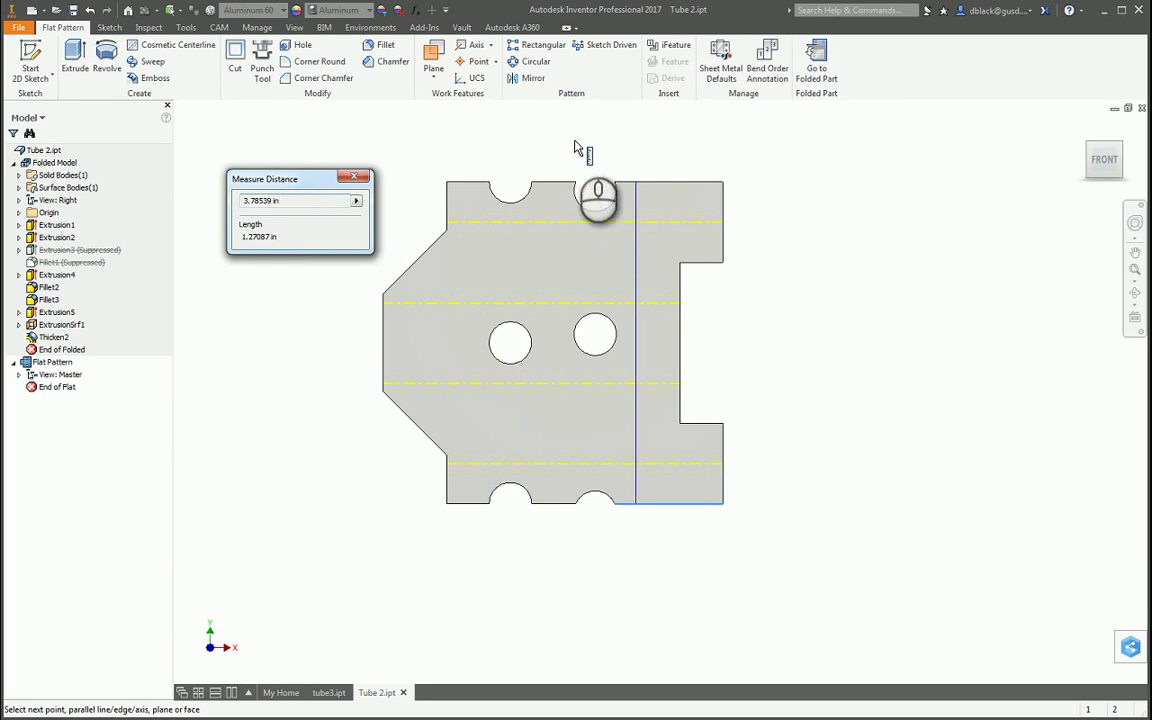
click(353, 176)
Switch to the tube3.ipt part and measure its flat pattern's overall width between the upper and lower outer edges.
click(328, 692)
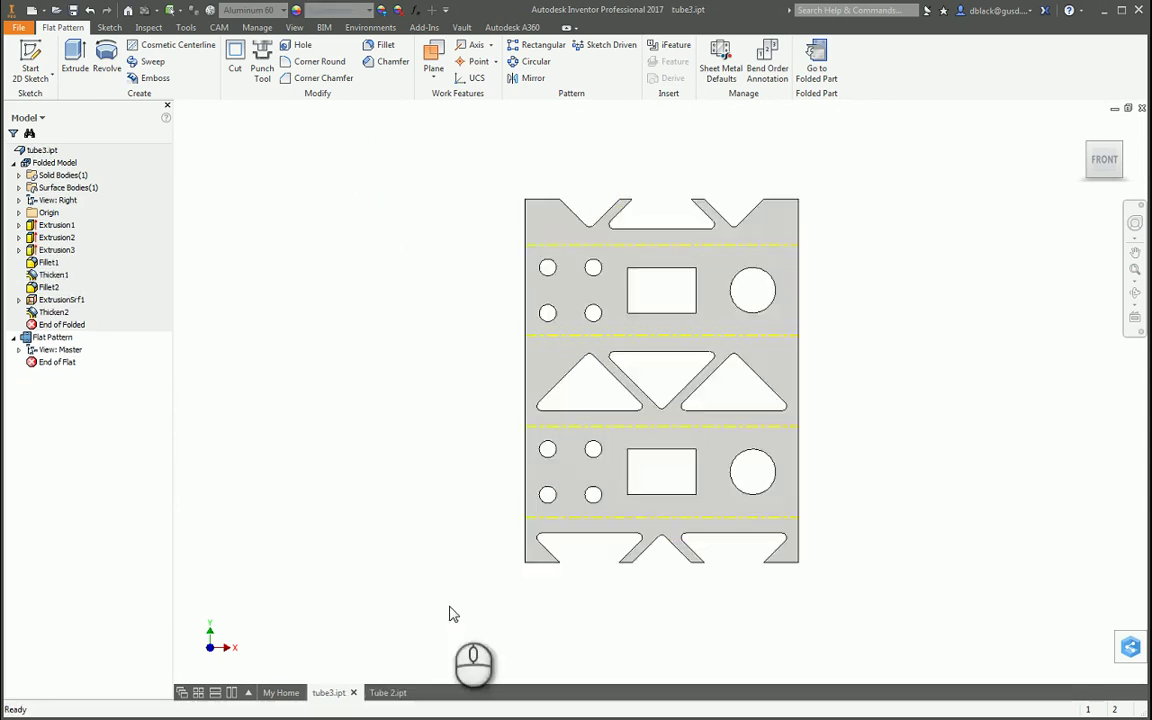
scroll(514, 378, down, 2)
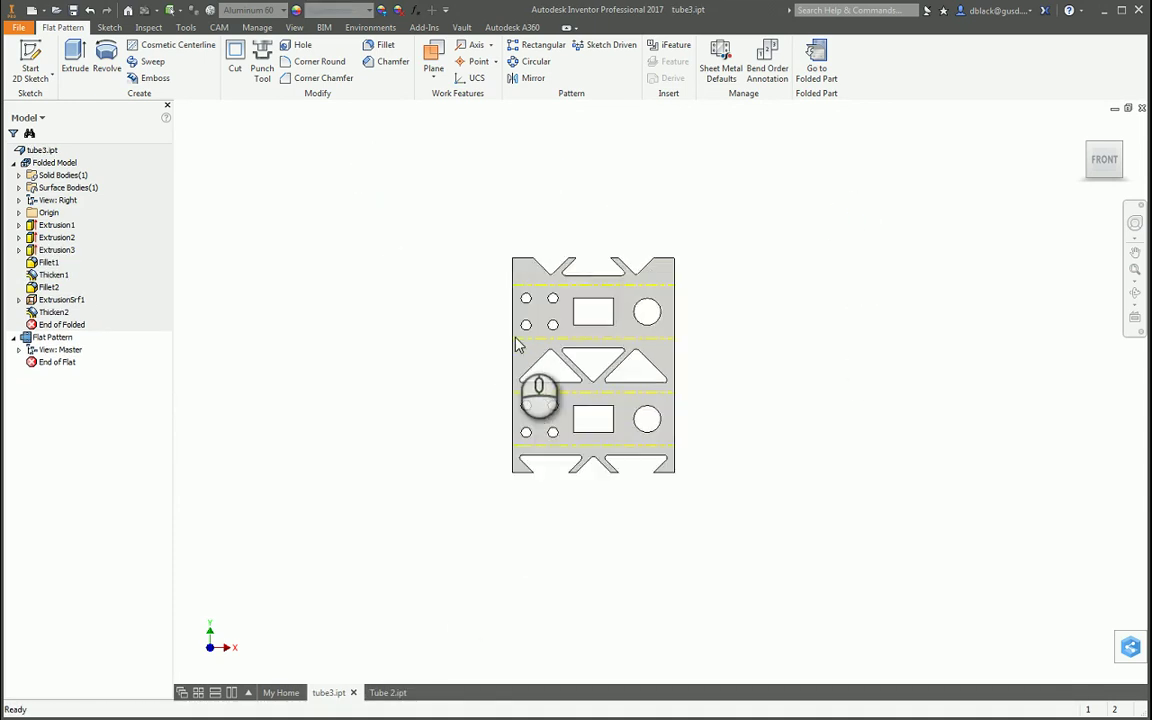
scroll(558, 368, up, 4)
key(m)
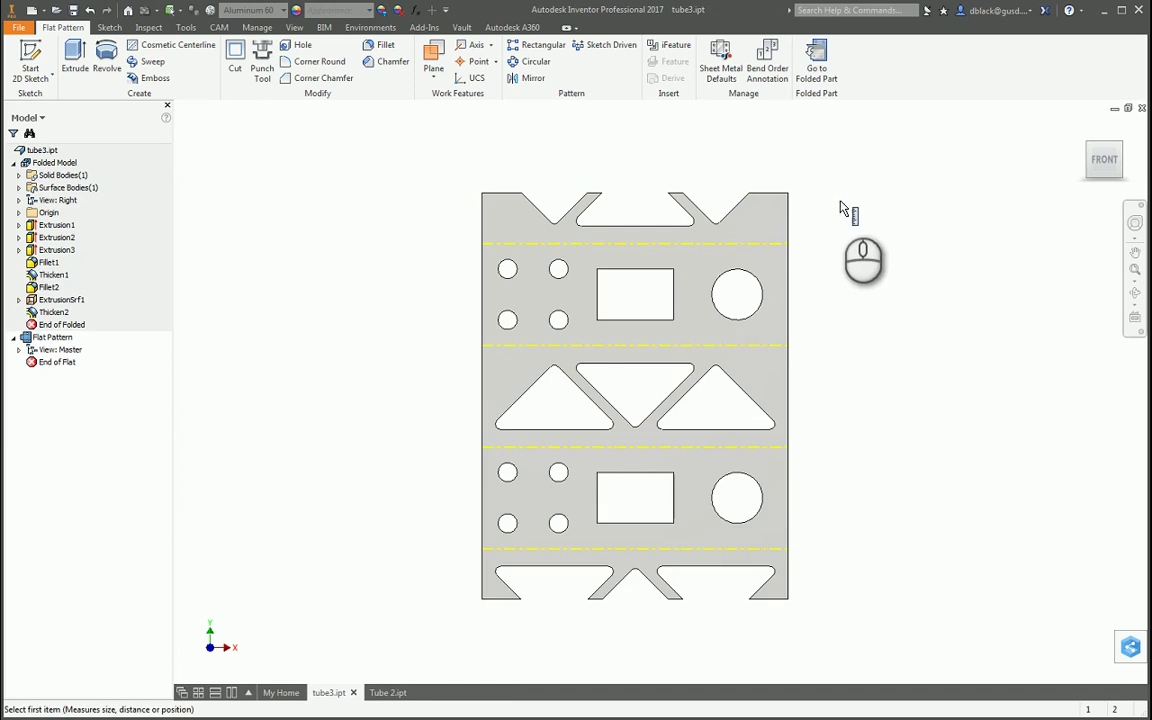
click(770, 198)
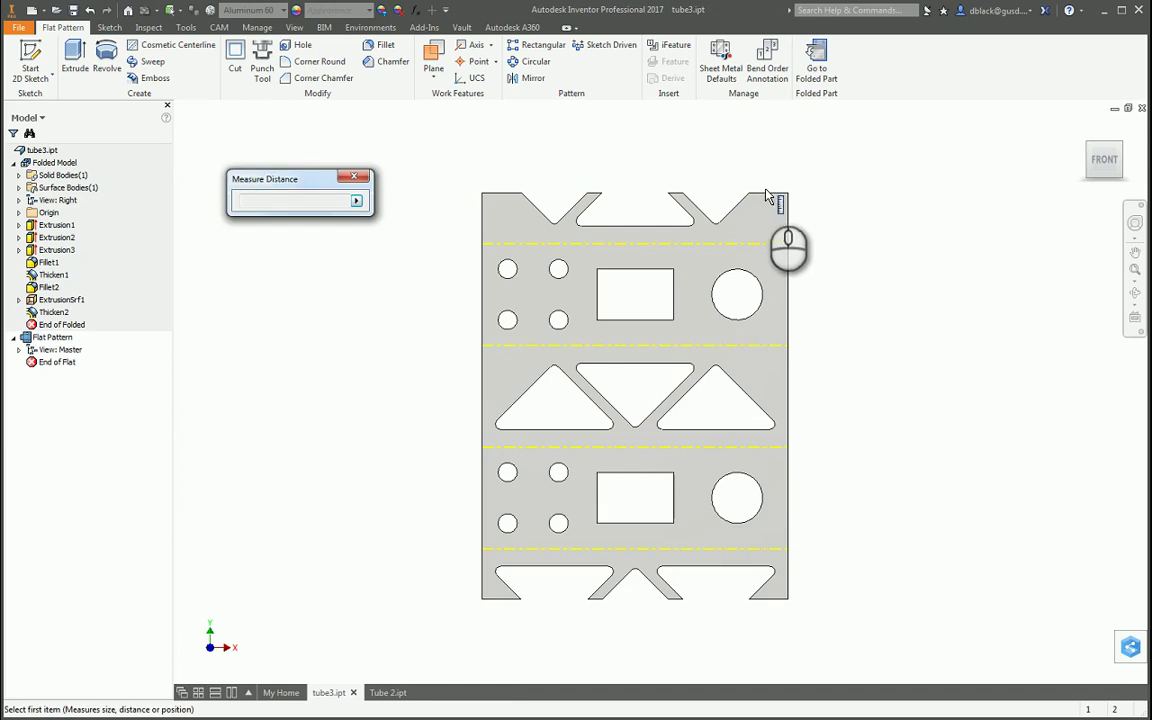
click(772, 600)
drag(283, 180, 330, 180)
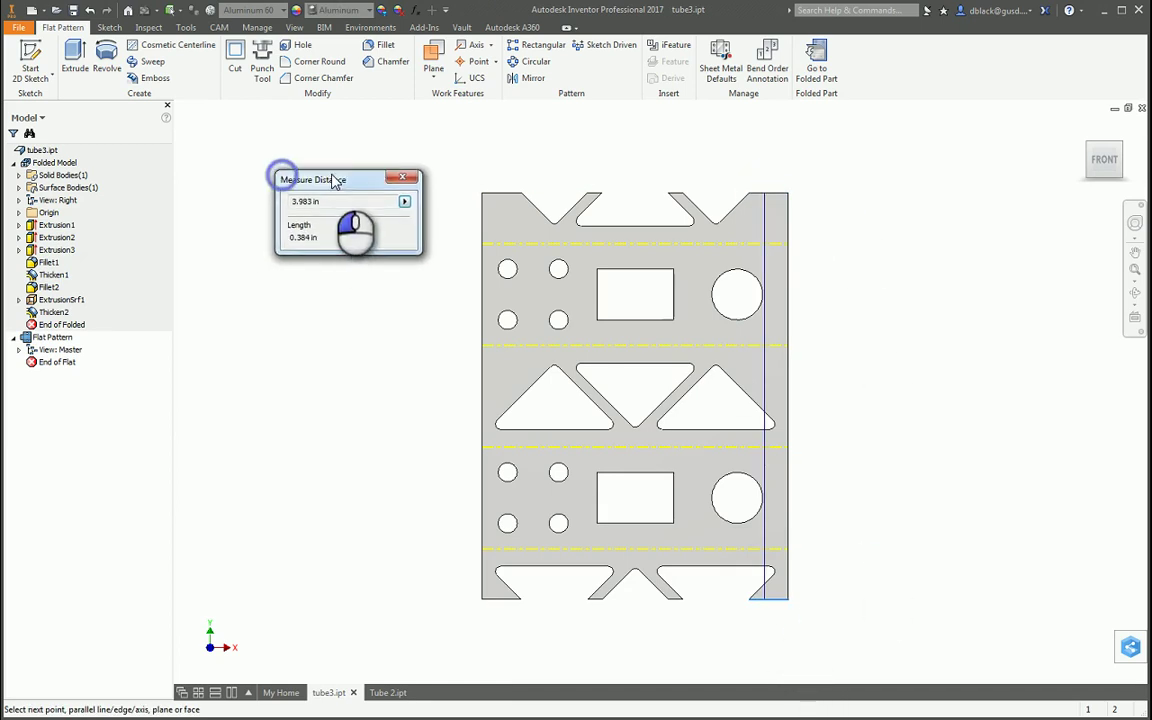
click(400, 179)
Return to the folded part of tube3.ipt and measure the upper face's flat width between its two corner bend edges.
click(815, 62)
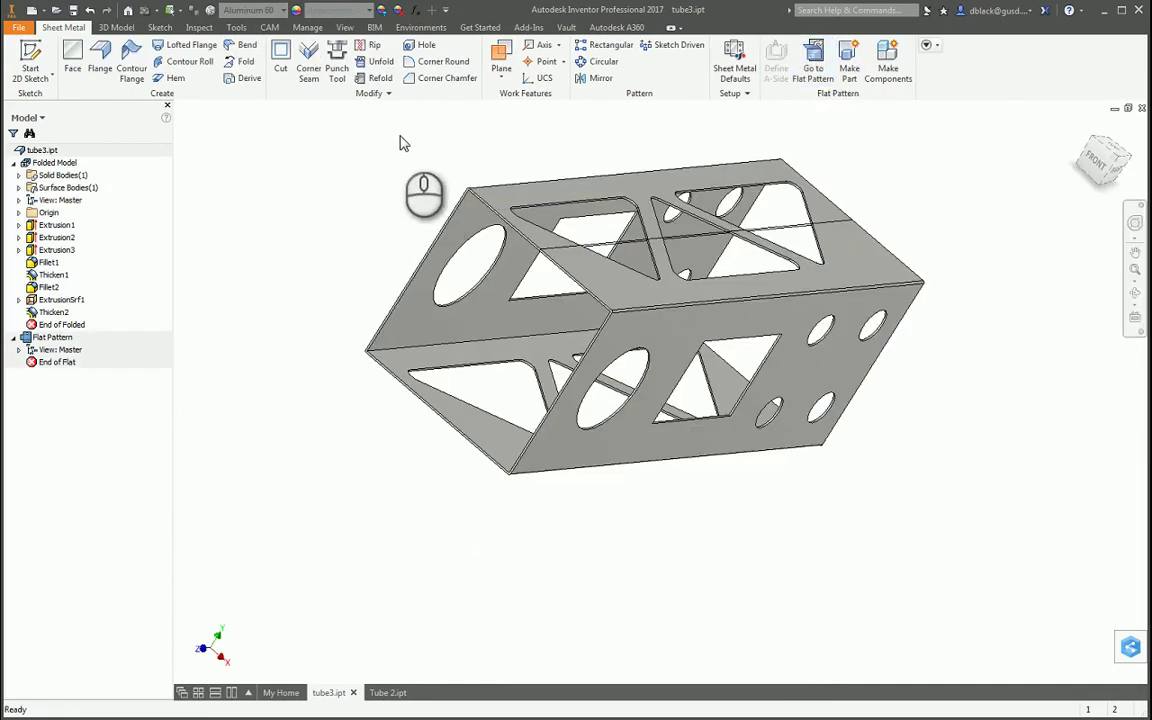
scroll(591, 313, up, 5)
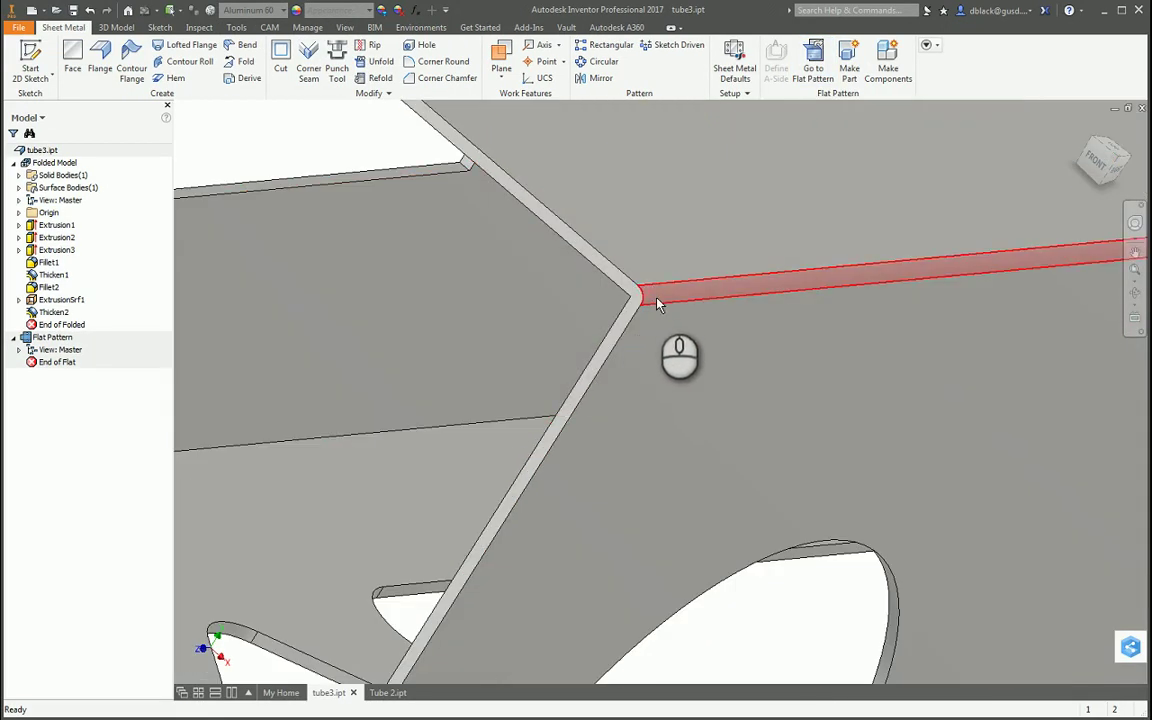
scroll(657, 291, down, 2)
key(m)
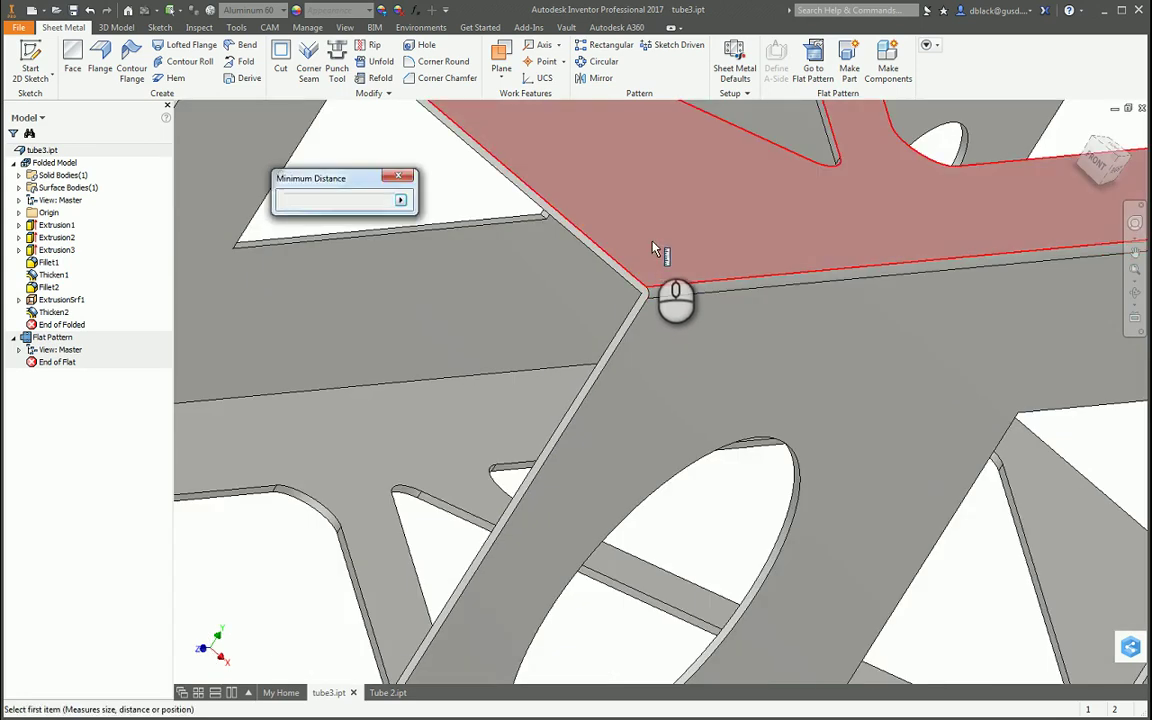
scroll(609, 347, down, 3)
scroll(609, 347, up, 3)
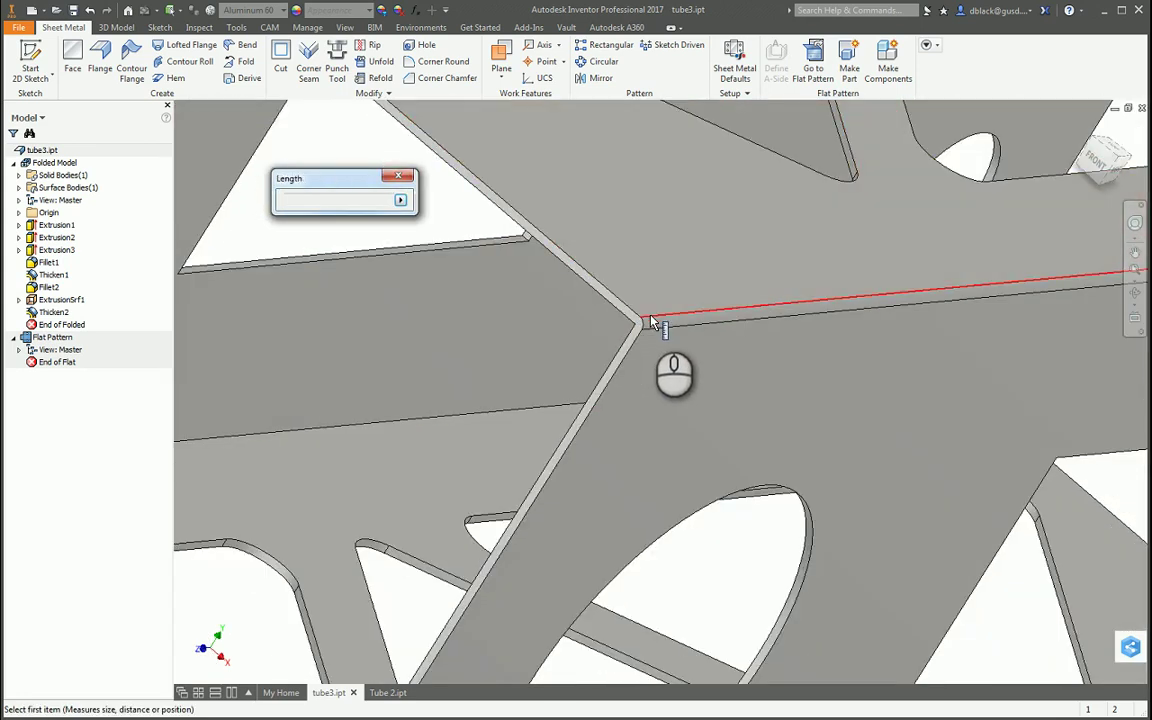
click(651, 321)
scroll(643, 463, down, 5)
scroll(553, 386, up, 5)
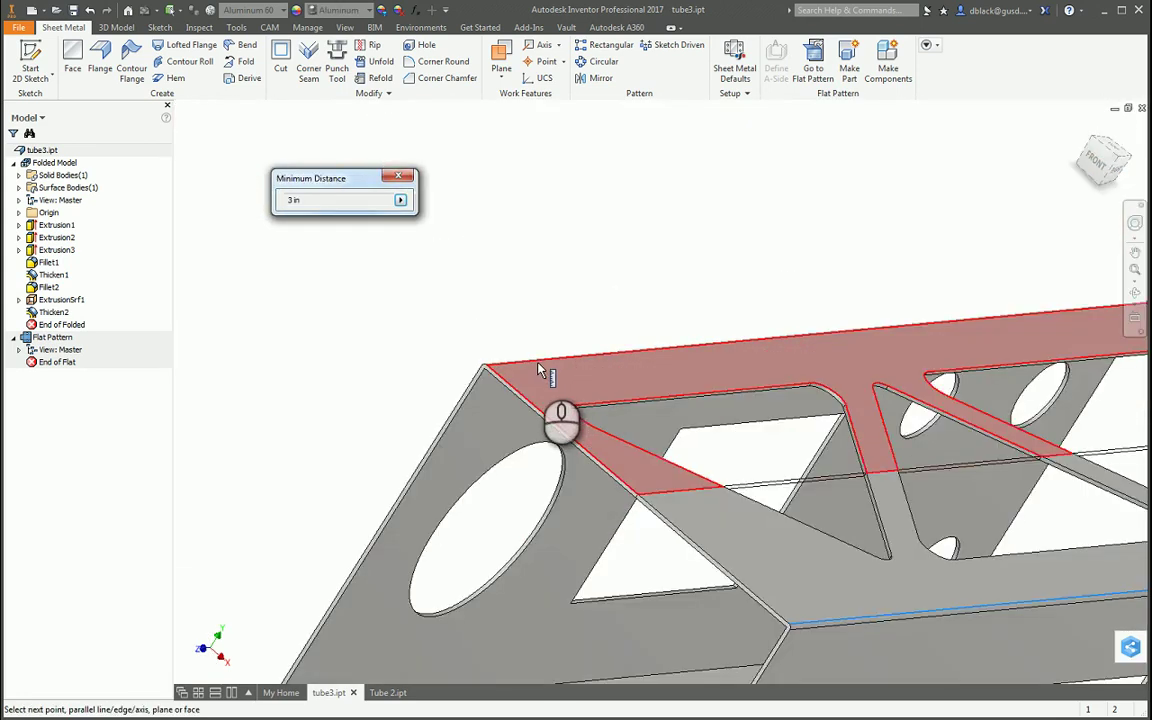
click(456, 371)
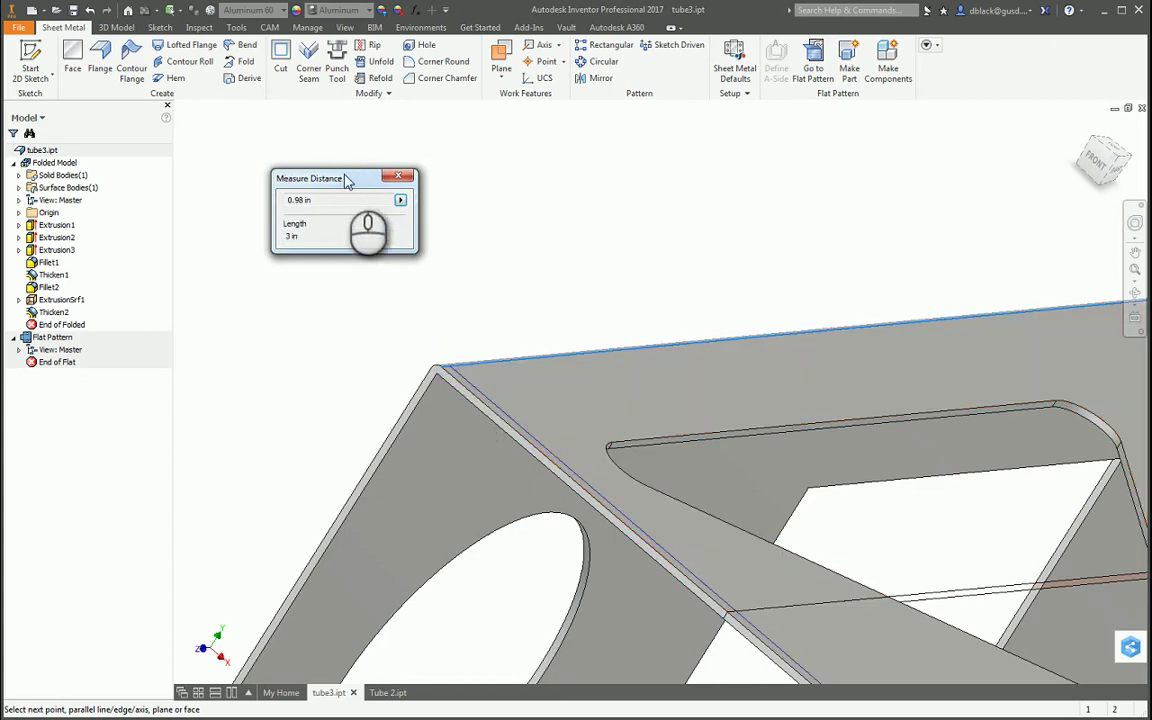
drag(341, 180, 463, 153)
double_click(430, 171)
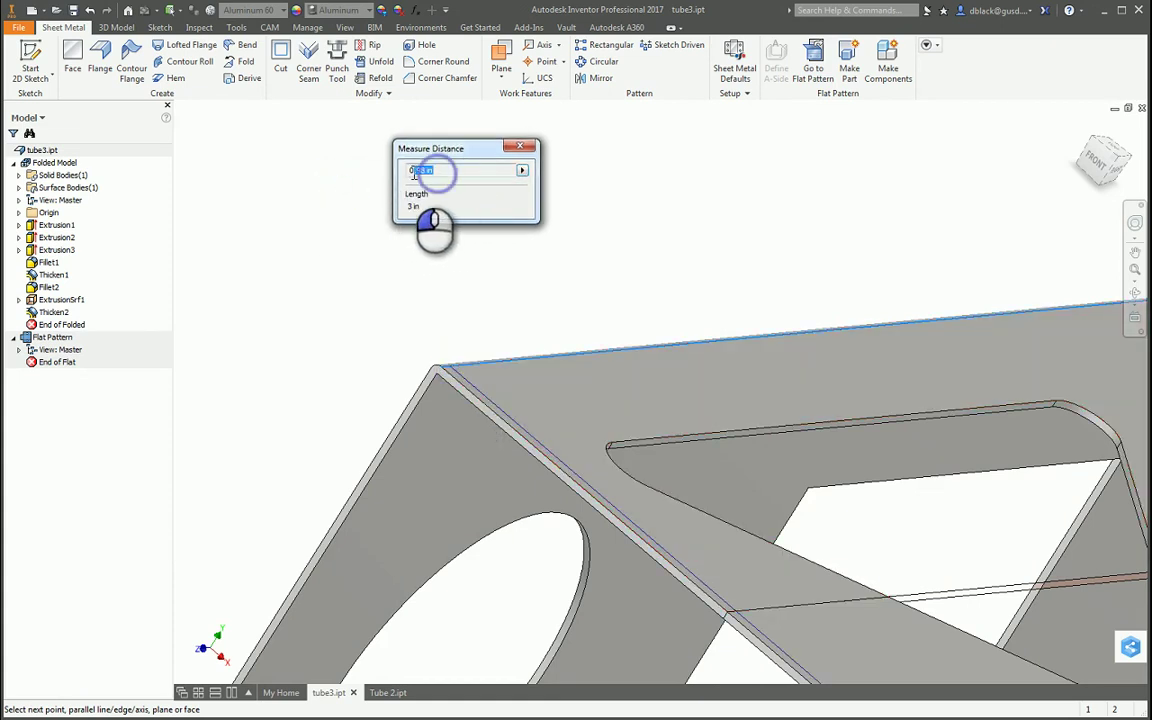
click(449, 172)
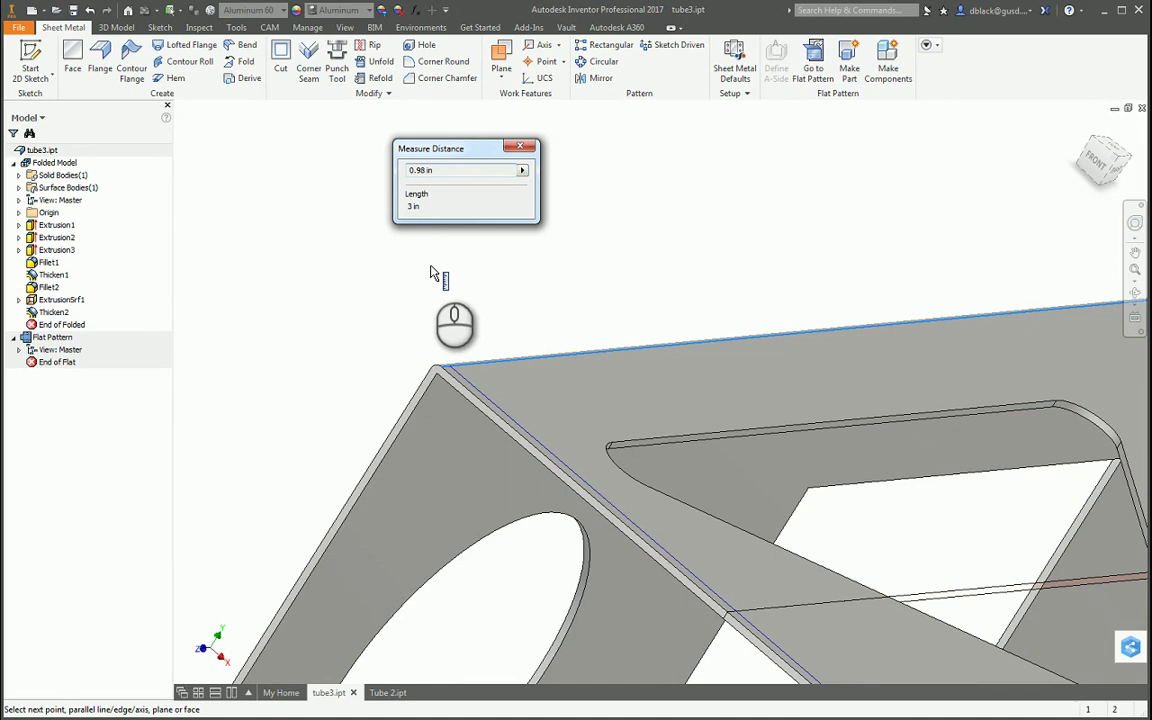
drag(458, 150, 502, 163)
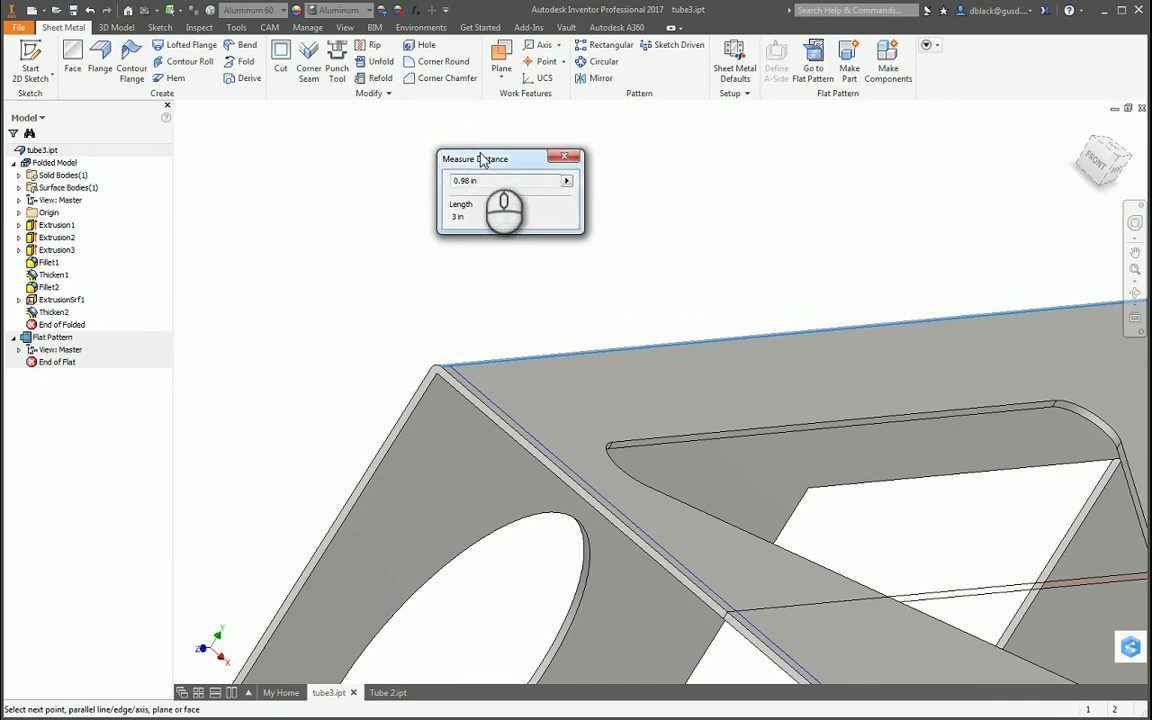
click(566, 160)
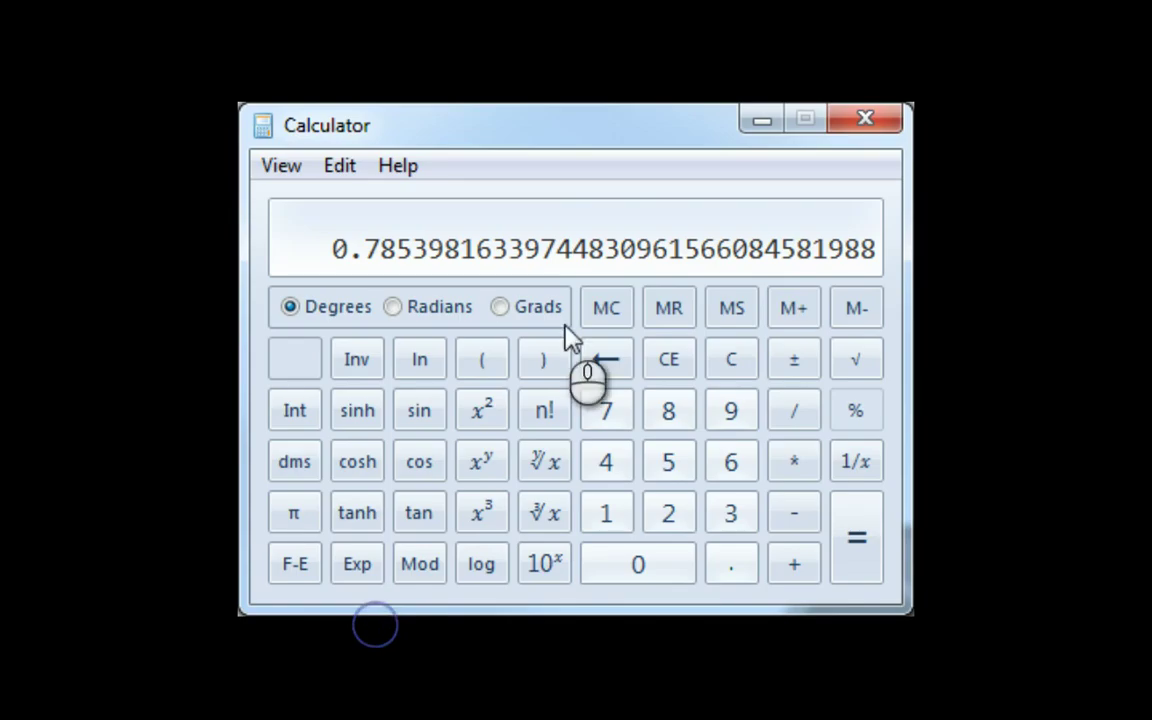
Switch to the Calculator, multiply the flat width of 0.98 by 4 and add the product to memory, clearing the display.
click(672, 359)
mouse_move(614, 118)
mouse_down()
mouse_move(617, 96)
mouse_move(615, 128)
mouse_up()
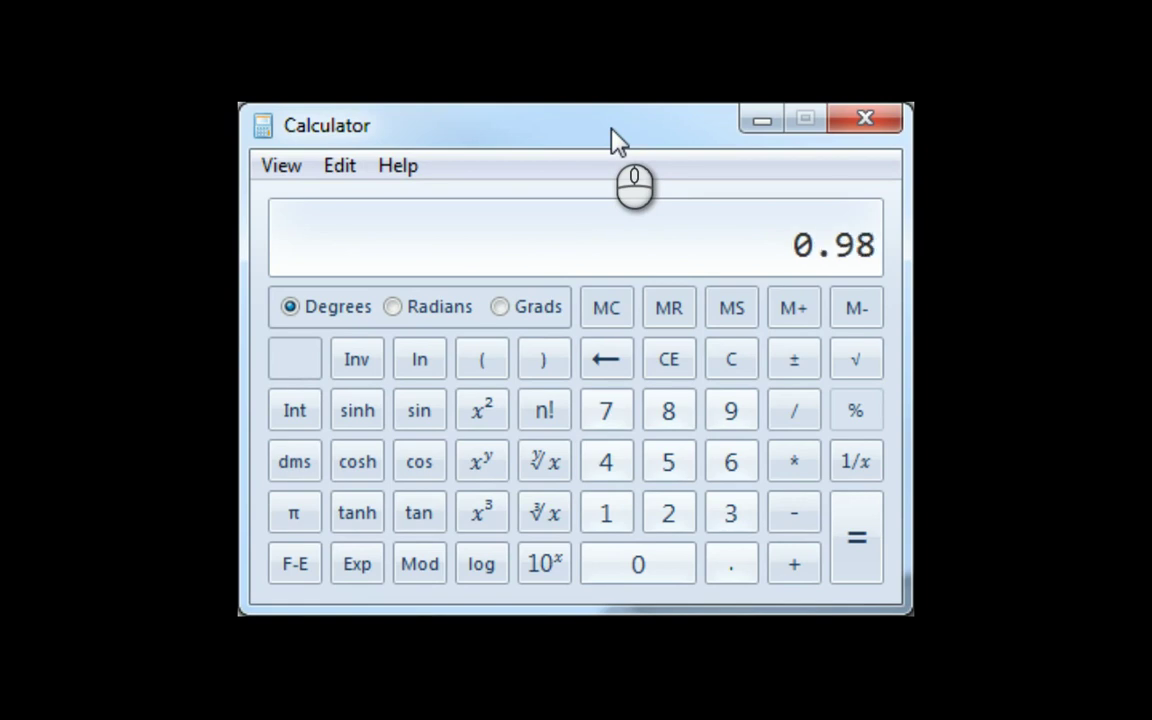
click(794, 462)
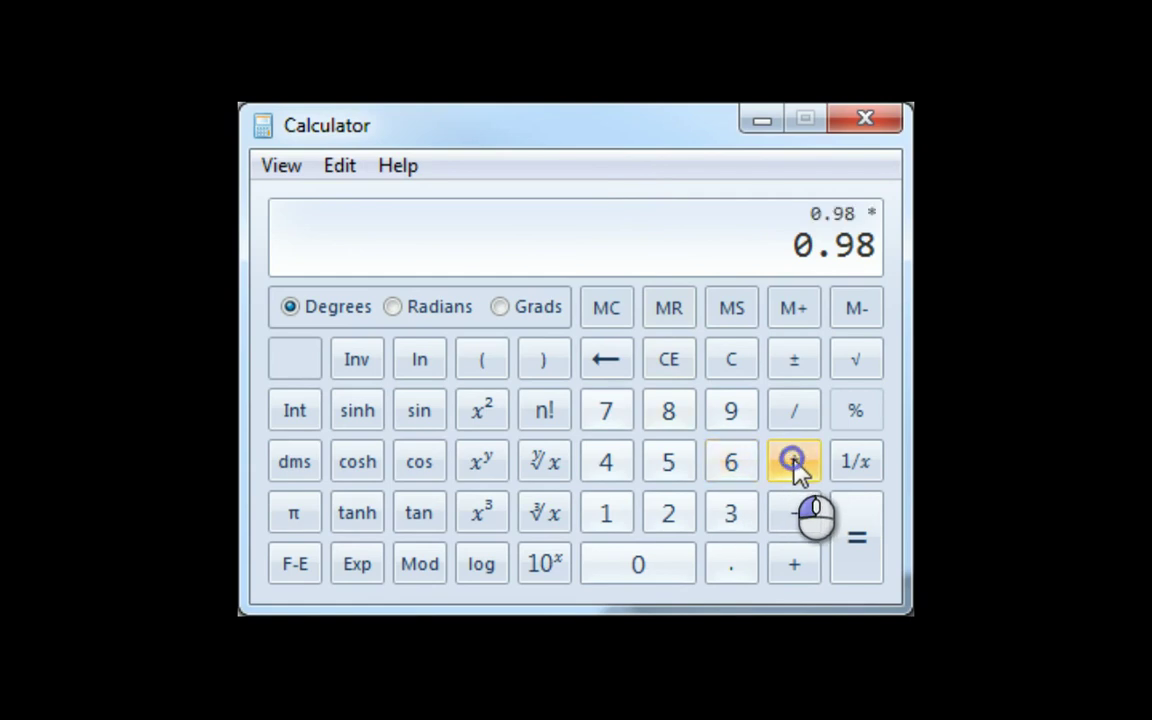
click(604, 465)
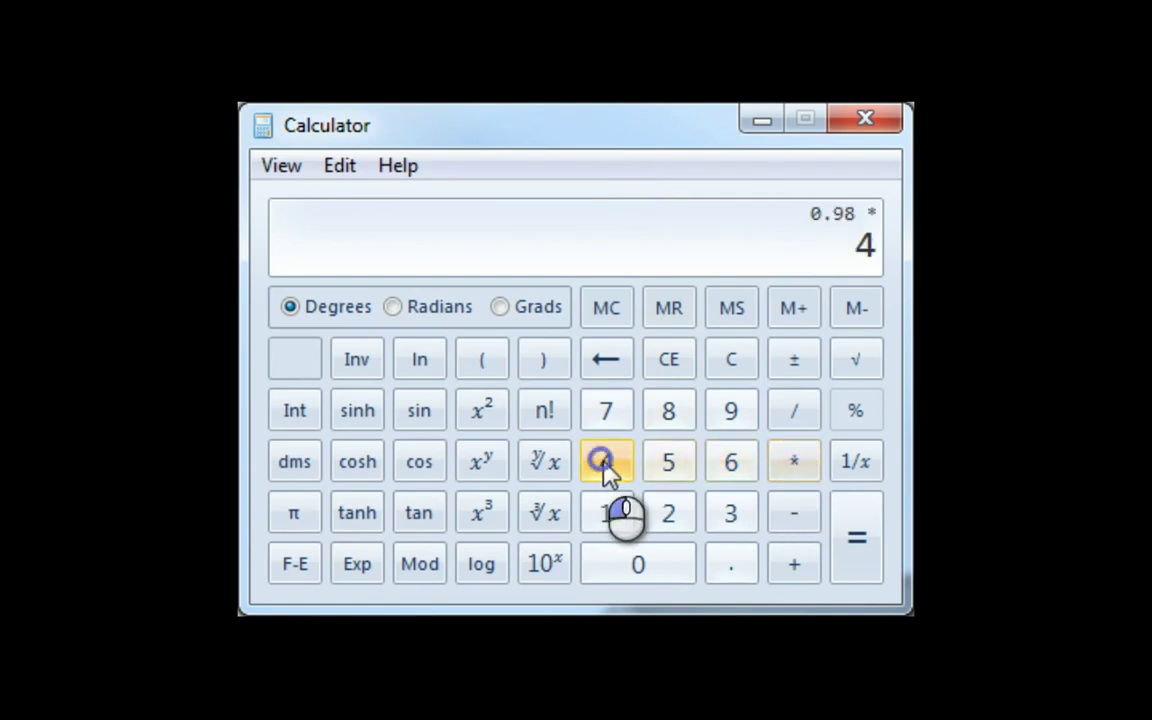
click(860, 548)
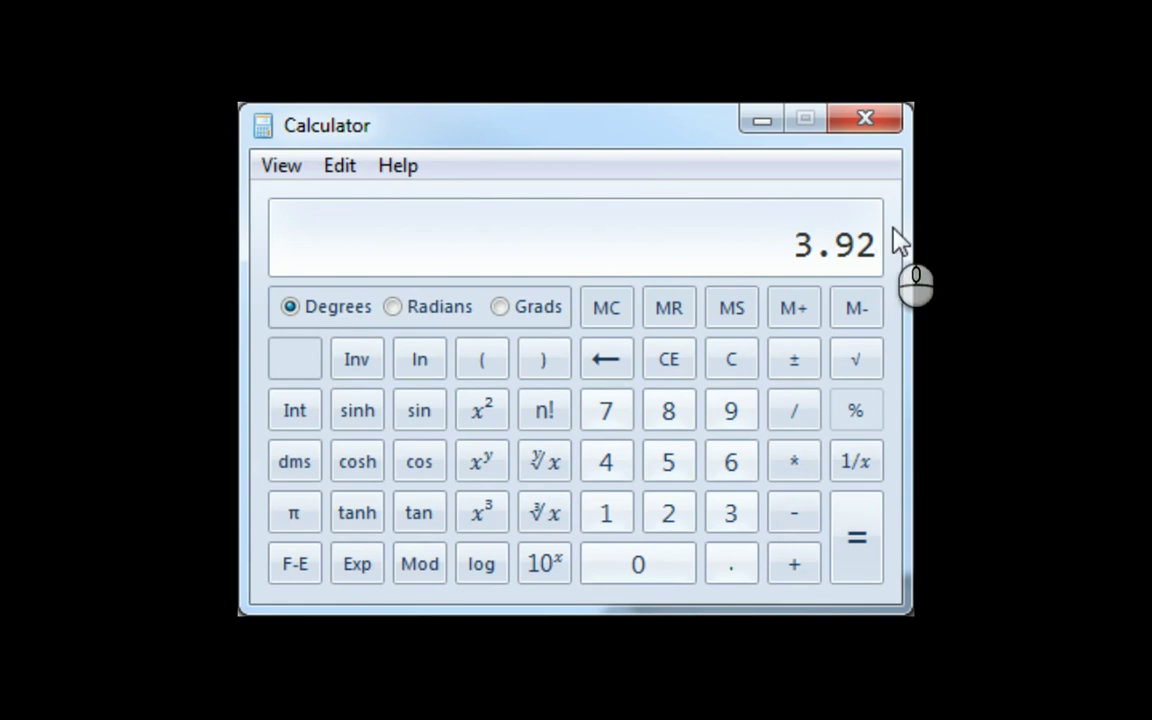
click(793, 310)
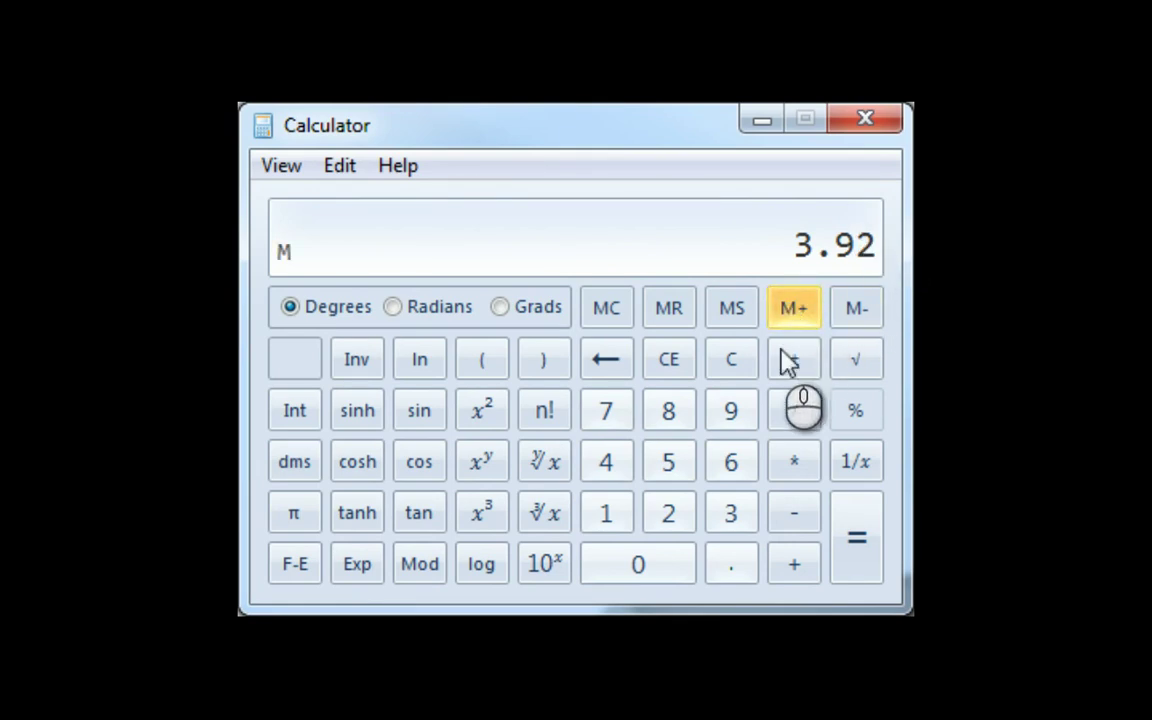
click(737, 370)
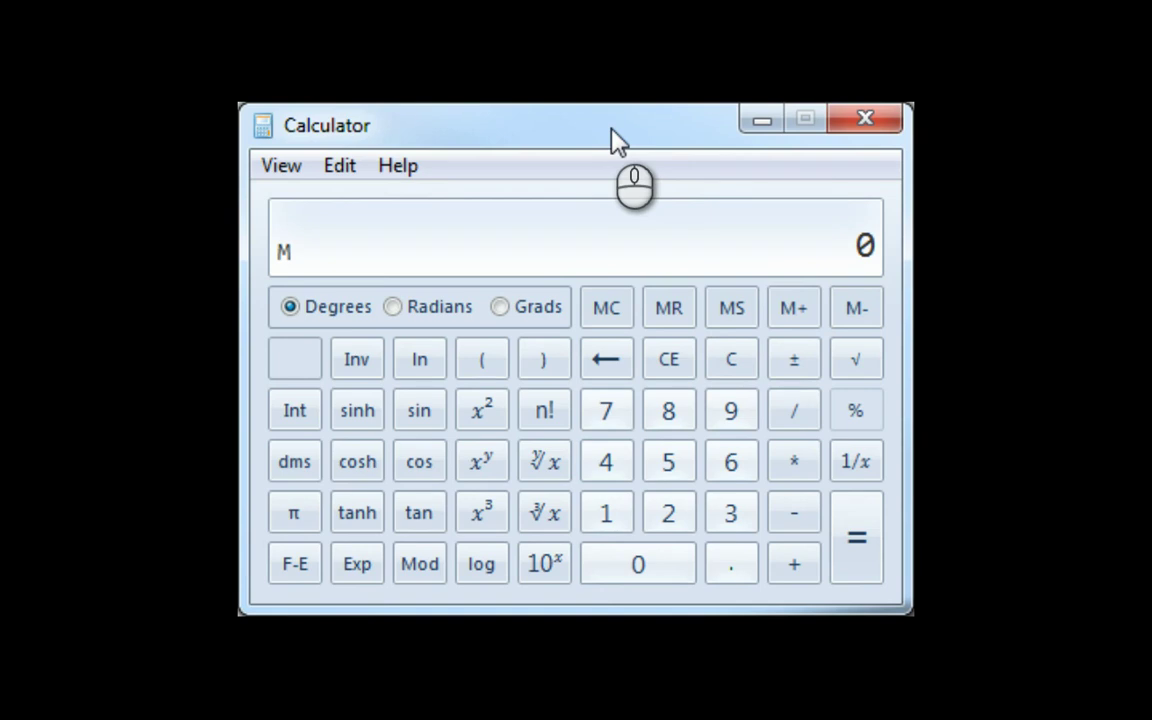
Calculate the combined corner bend circumference by multiplying 0.01 by 2 and by pi.
click(730, 568)
click(640, 572)
click(606, 518)
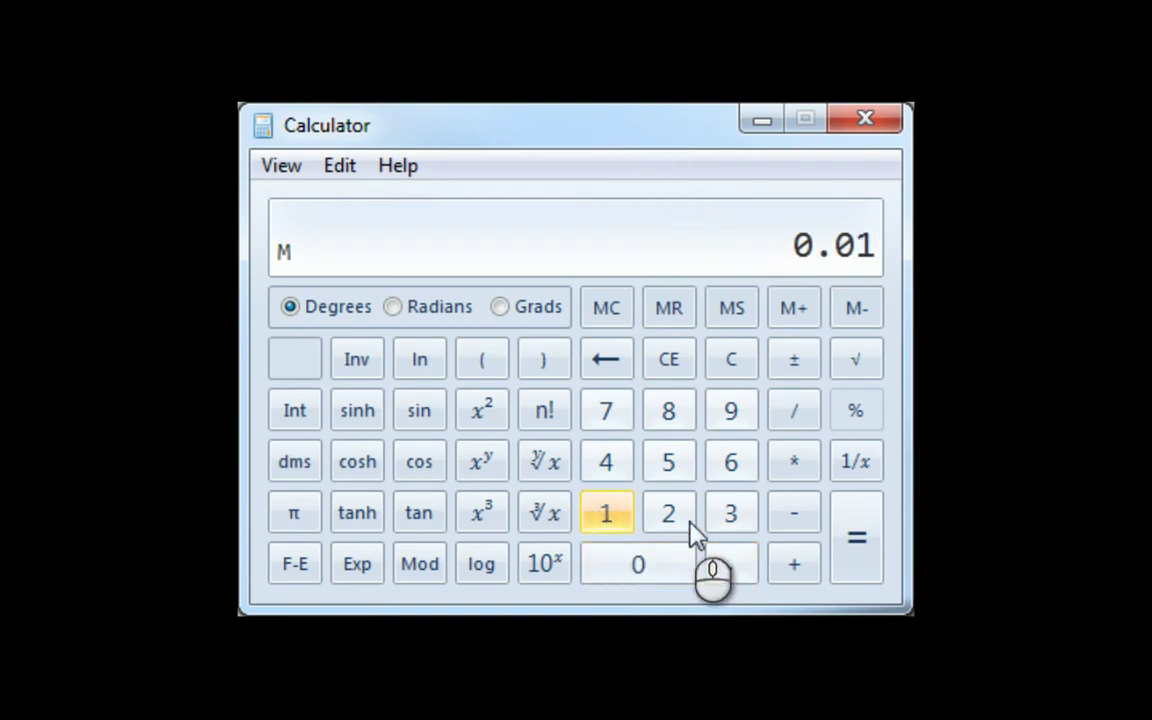
click(805, 468)
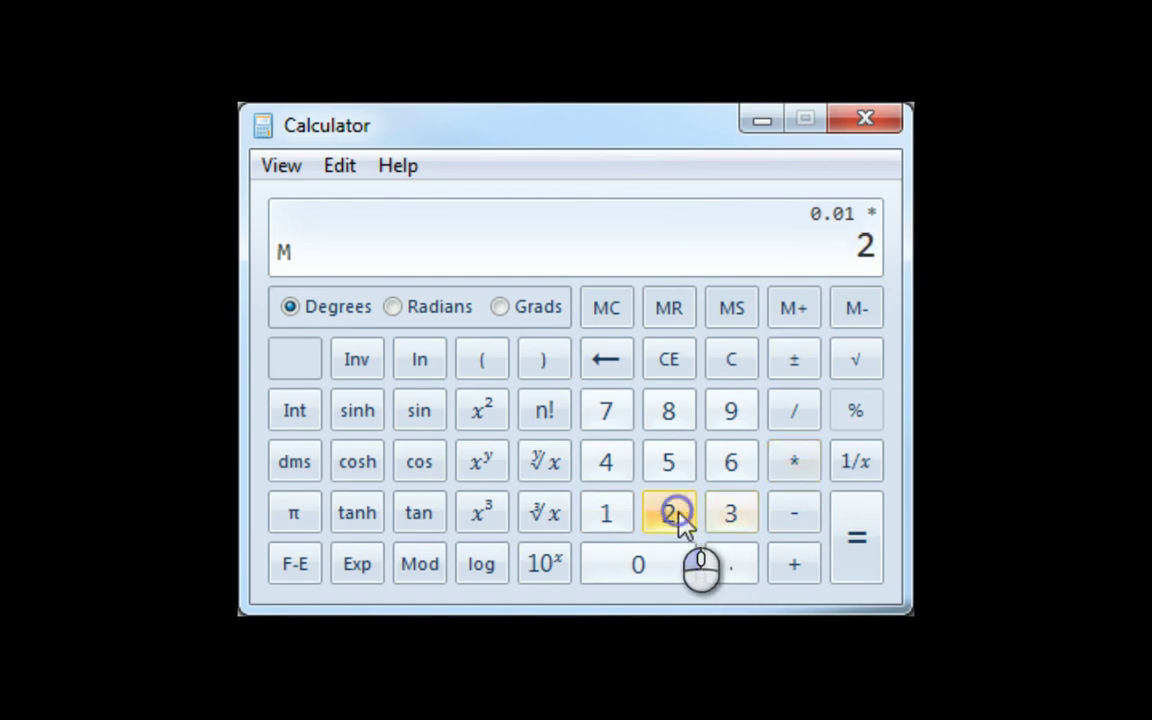
click(797, 466)
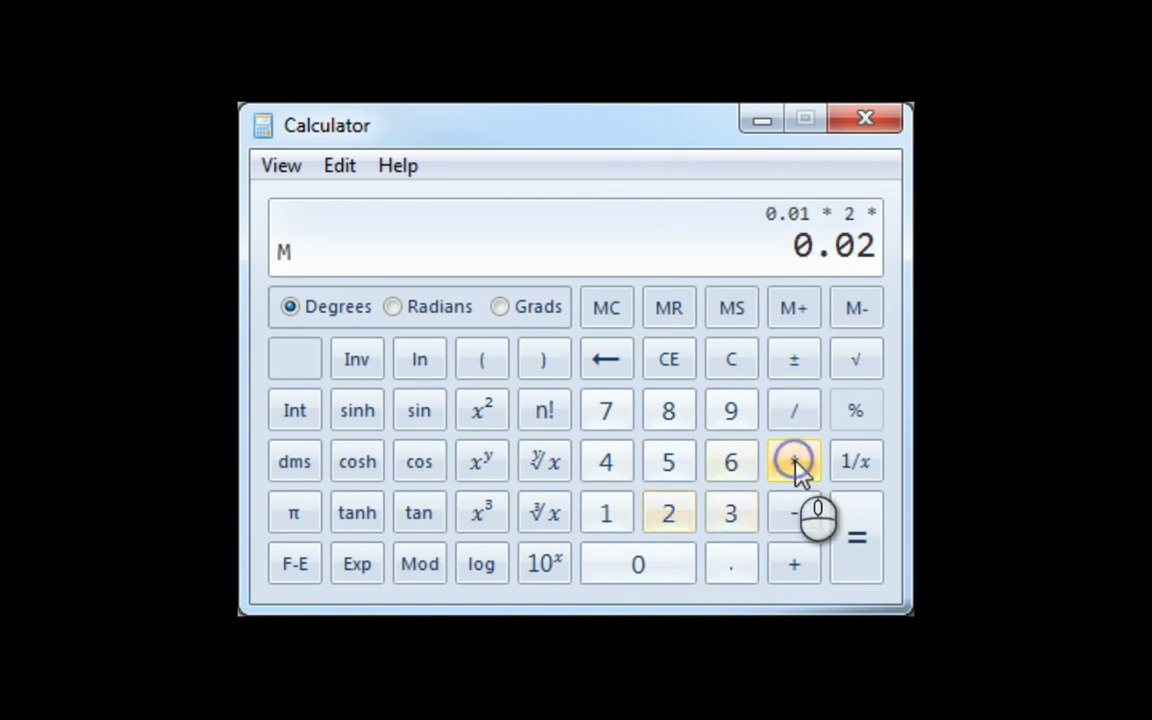
click(302, 517)
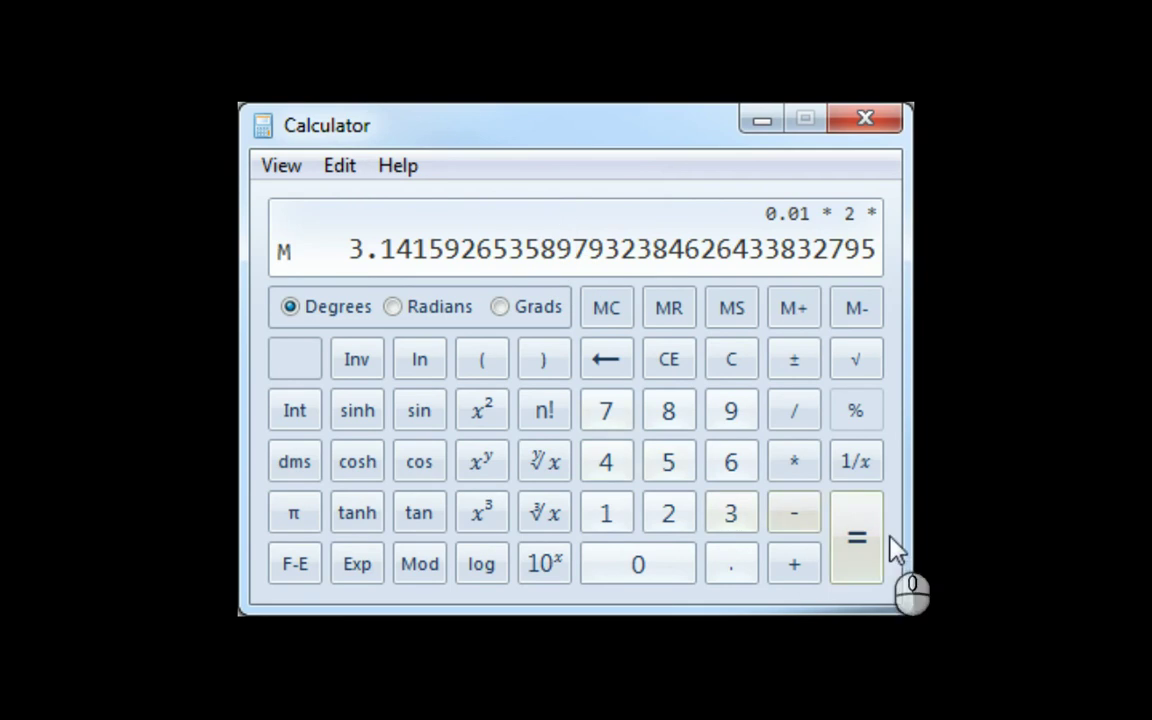
click(857, 538)
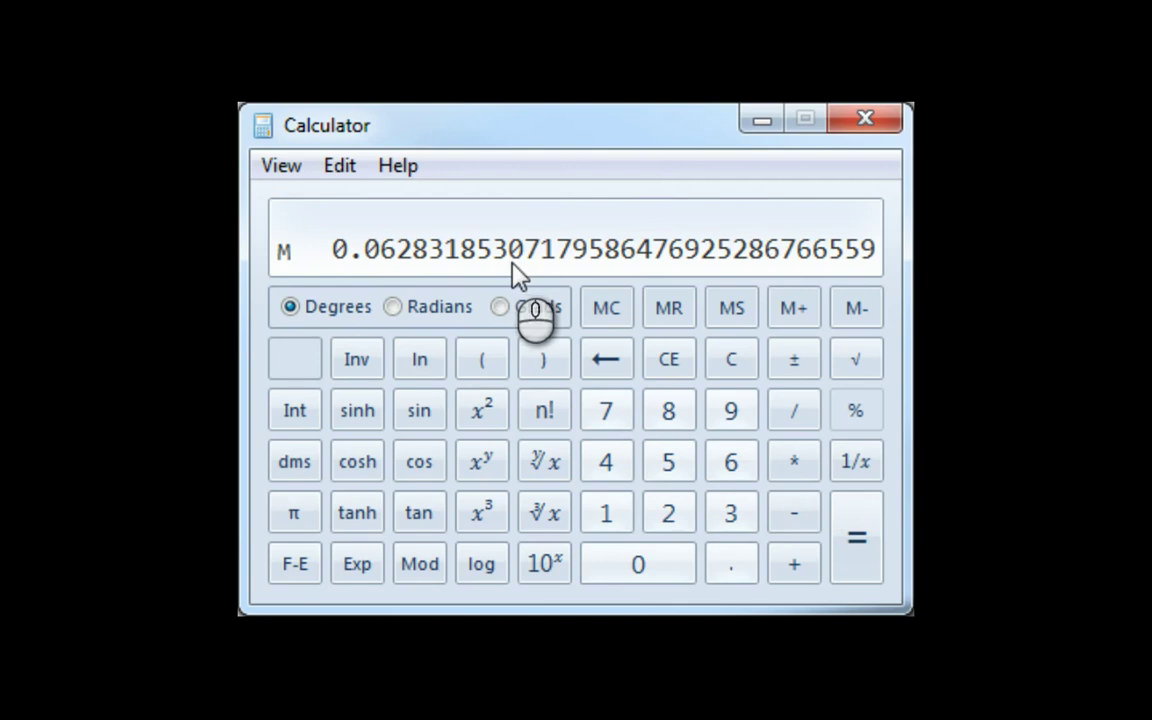
Add the flat width total recalled from memory to the bend circumference and compute the sum.
click(795, 566)
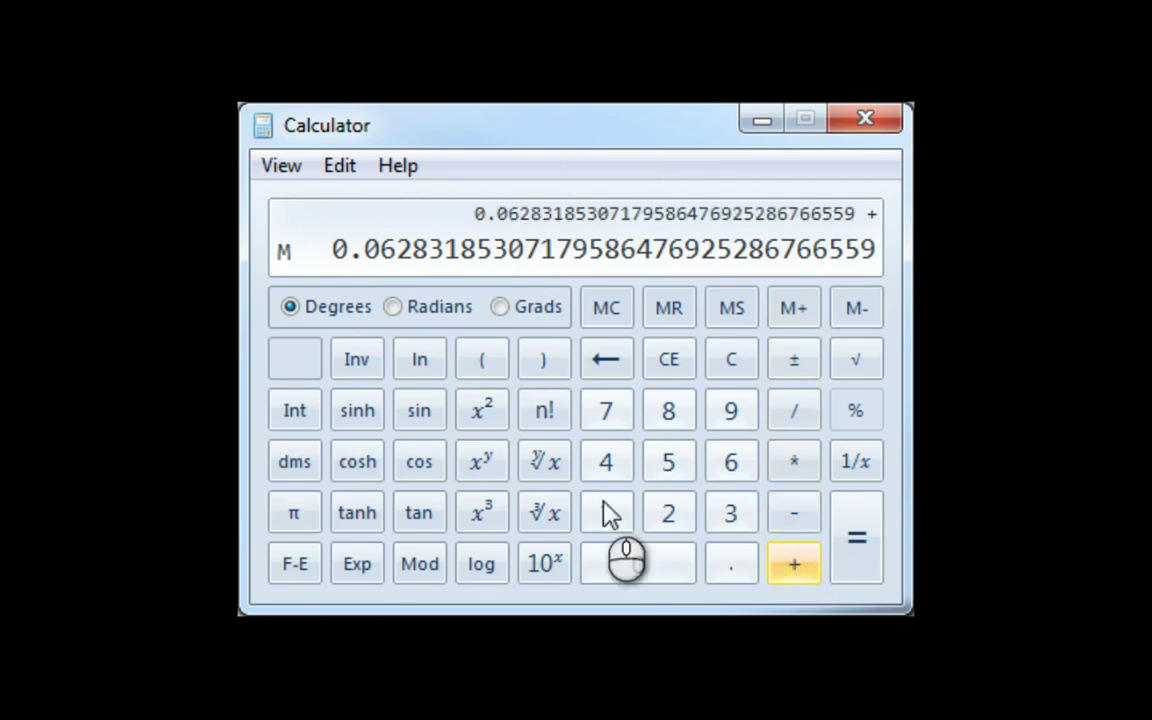
click(668, 306)
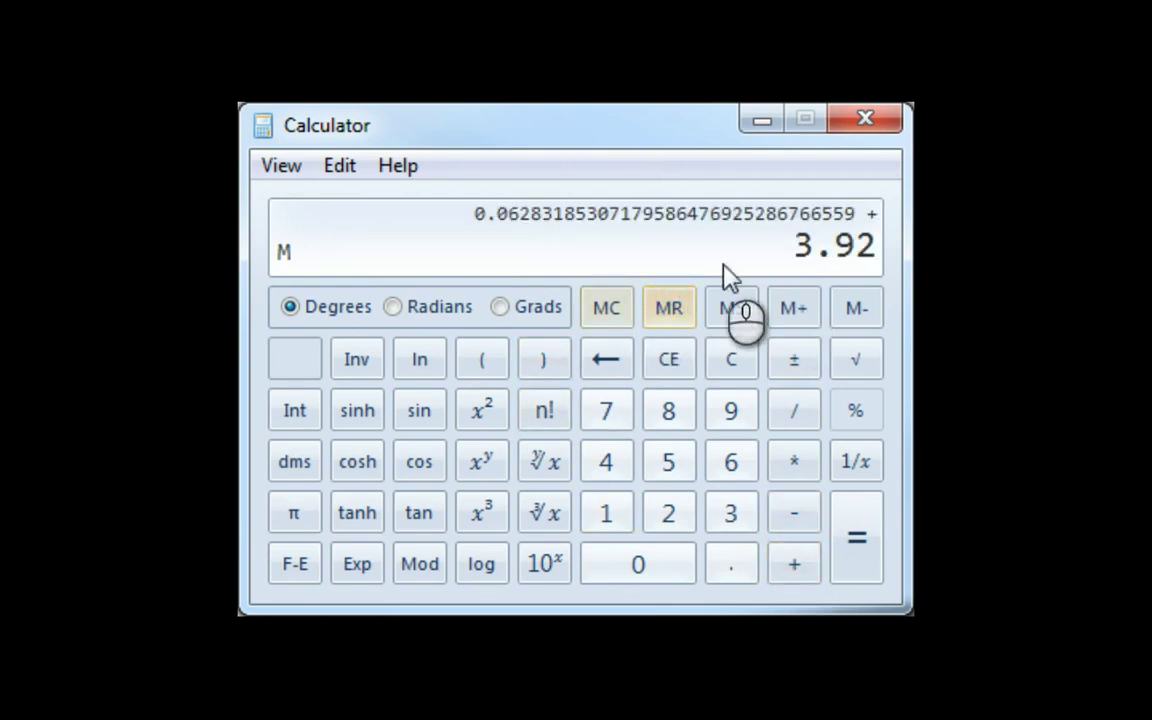
click(856, 537)
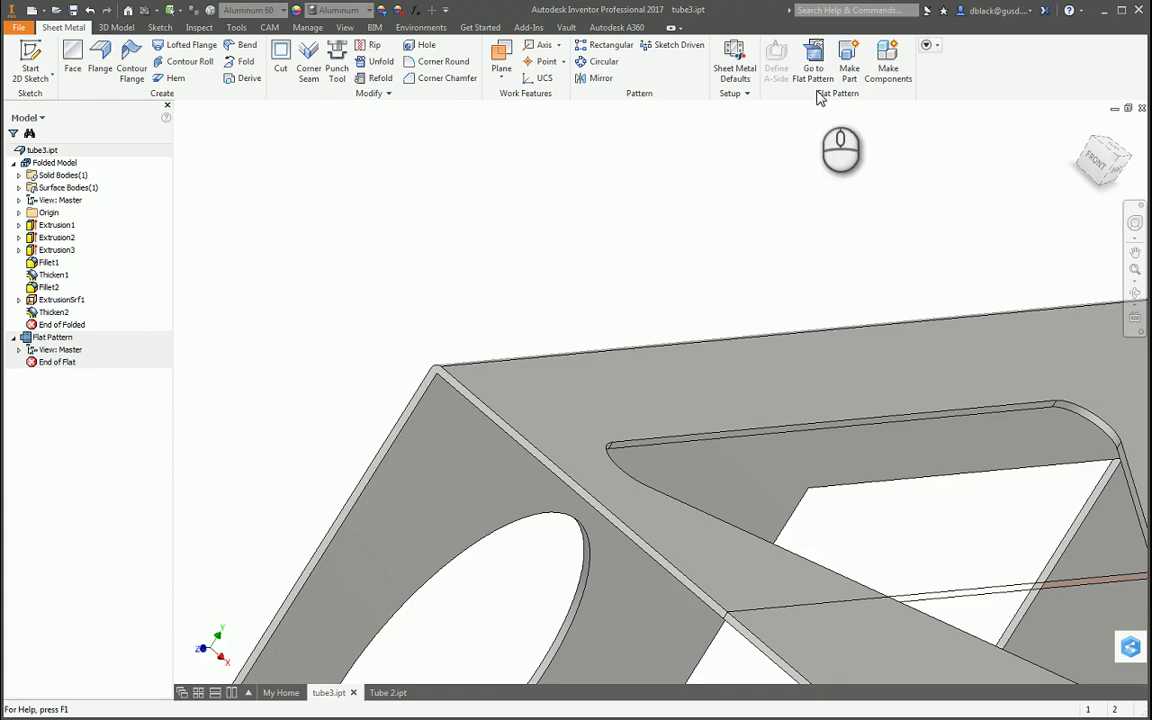
In Inventor, go to tube3's flat pattern and measure its overall width between the upper and lower outer edges at 4.1234 precision.
click(813, 70)
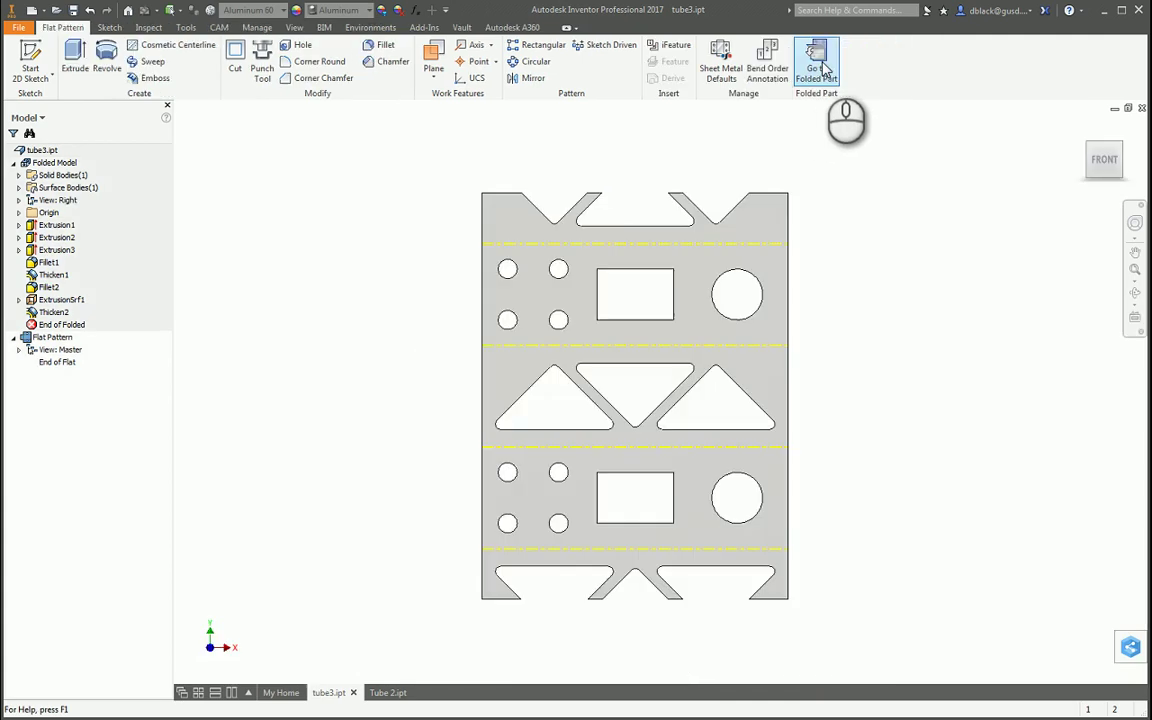
key(m)
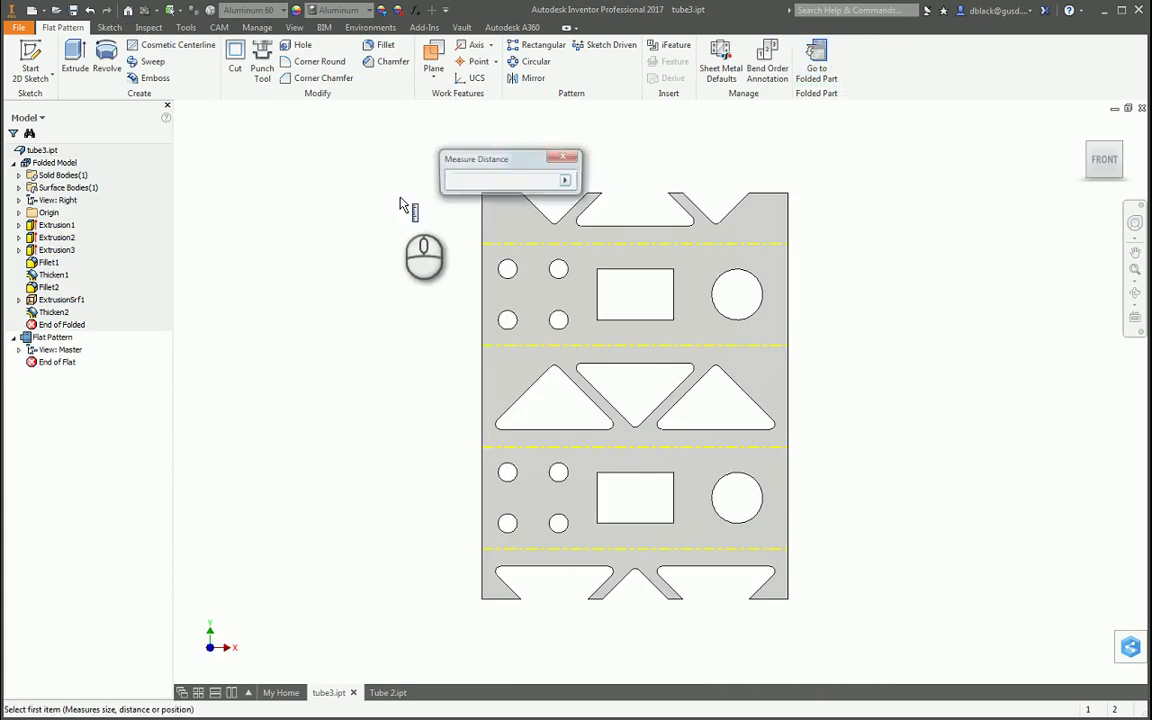
right_click(563, 180)
mouse_move(630, 318)
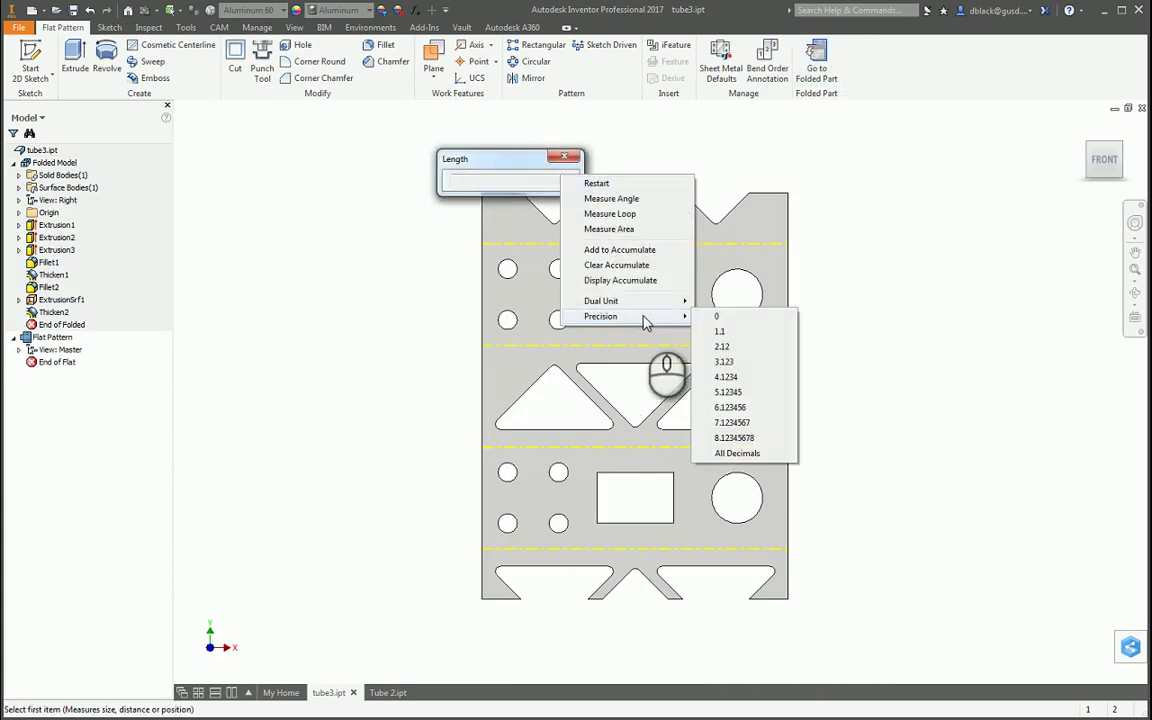
click(727, 378)
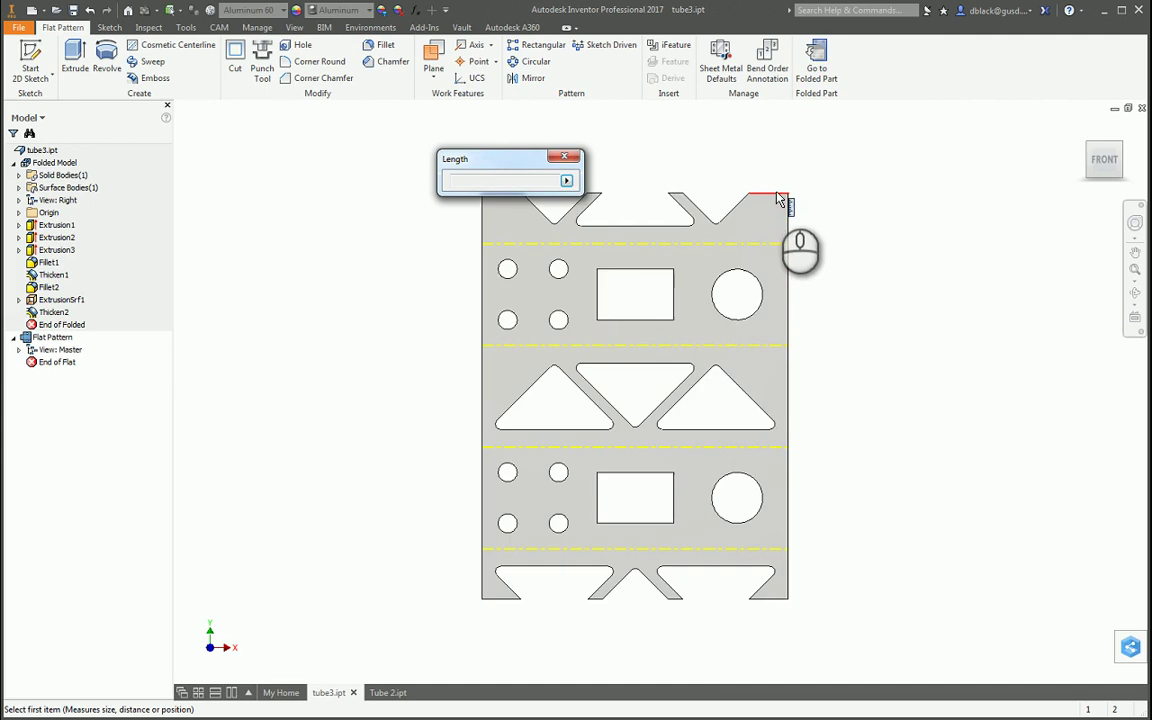
click(784, 196)
click(771, 600)
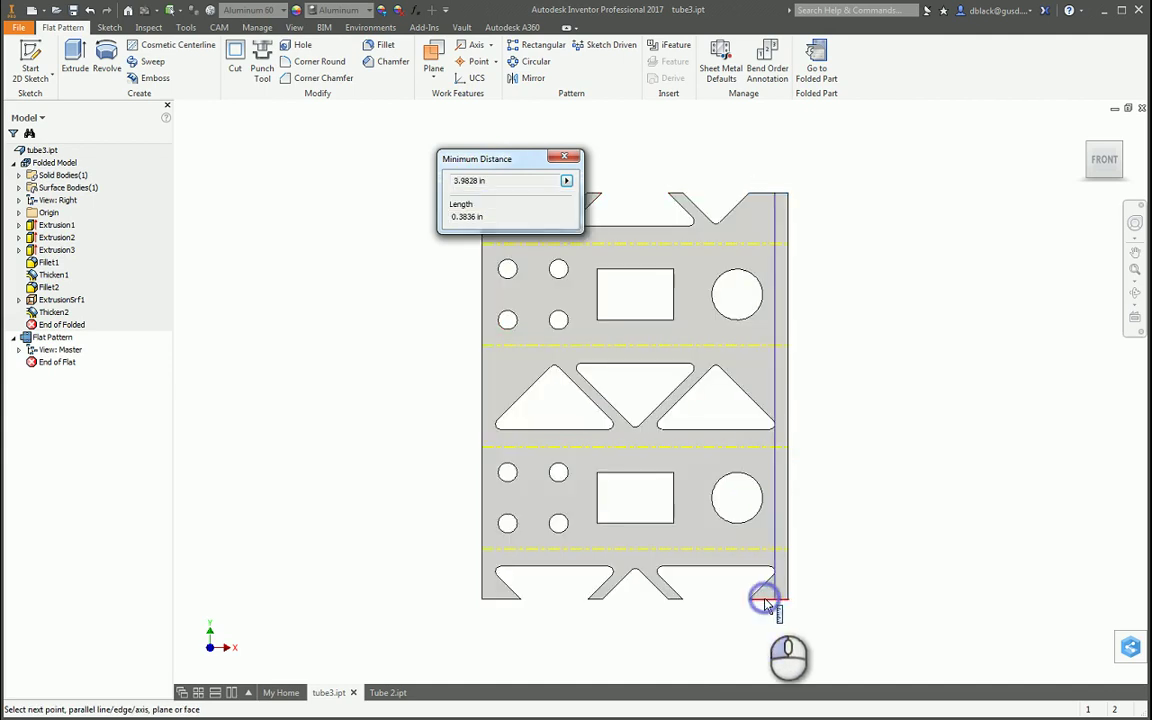
drag(463, 182, 361, 162)
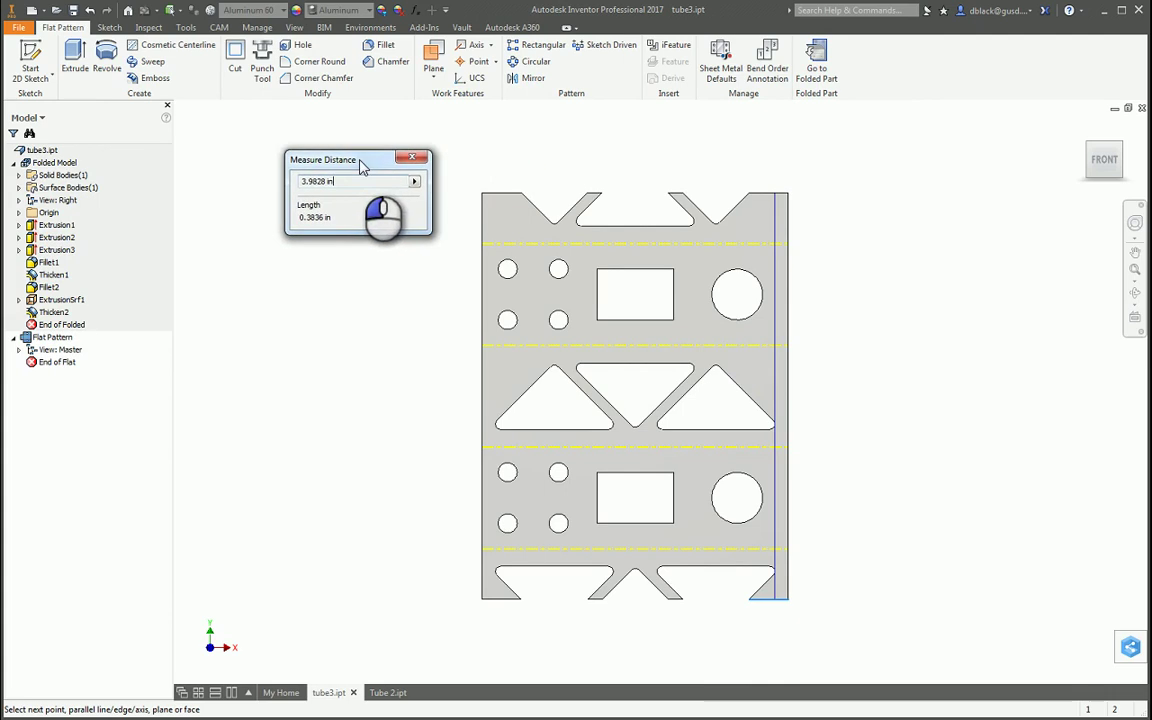
click(416, 160)
Inspect the KFactor value of tube3's ModK unfold rule in the sheet metal defaults, leaving the styles unchanged.
click(720, 62)
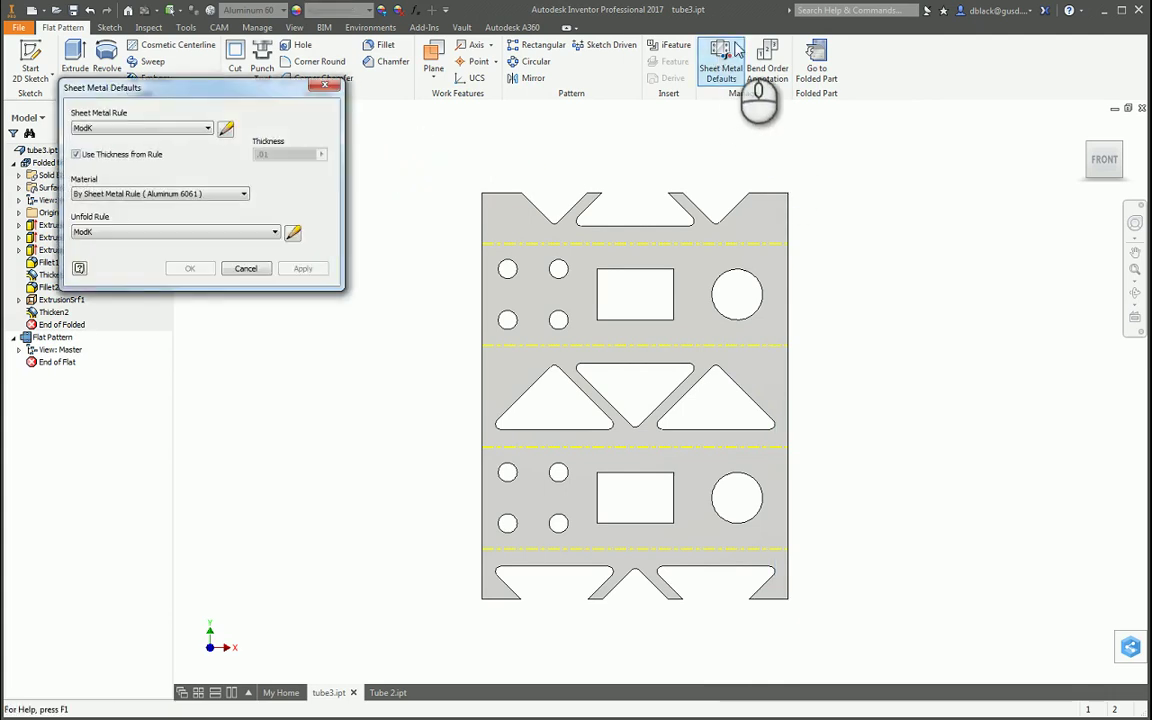
click(226, 127)
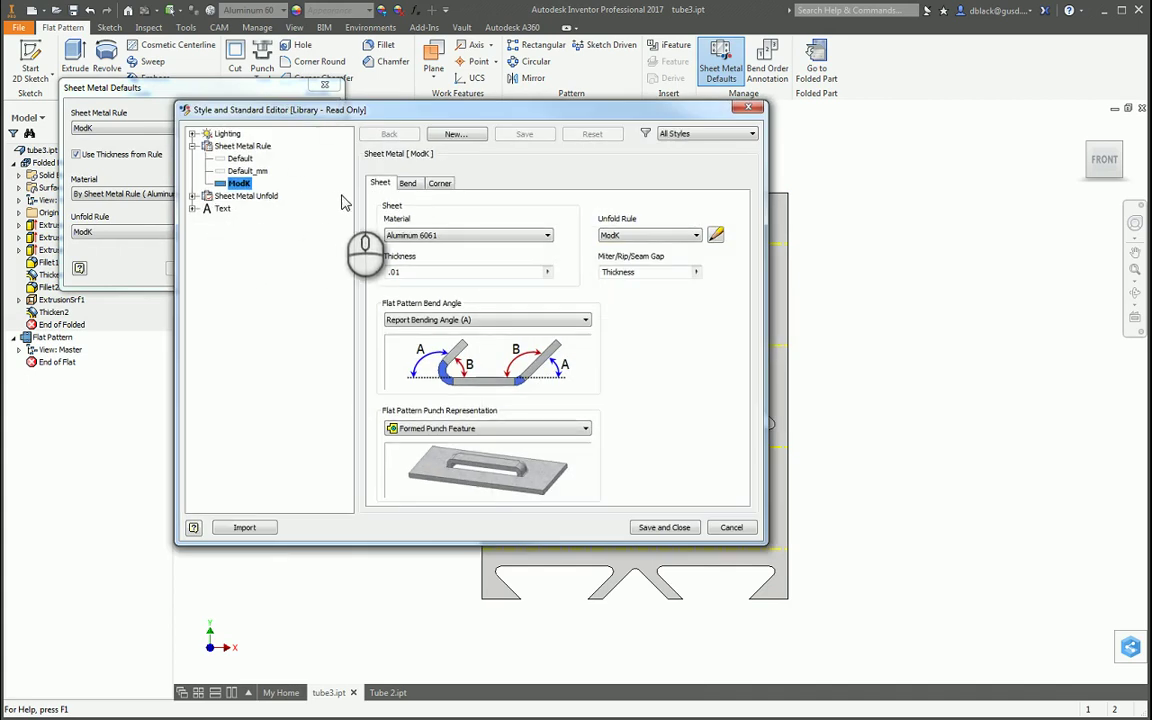
click(193, 196)
click(242, 234)
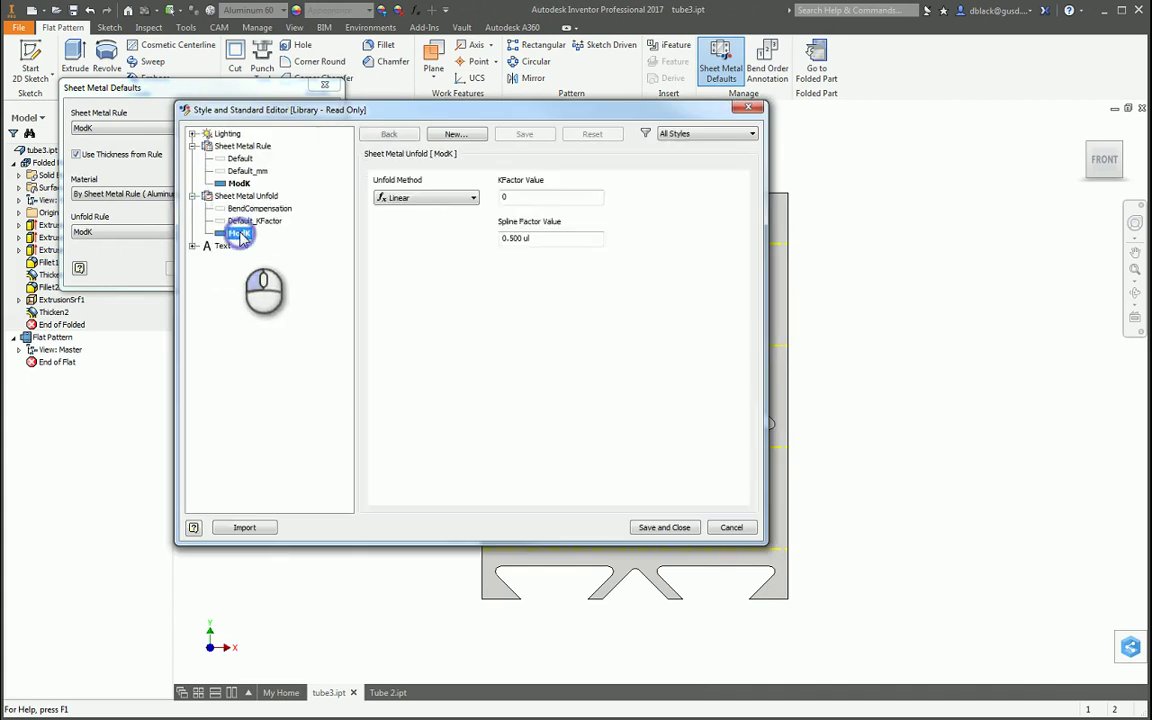
double_click(550, 198)
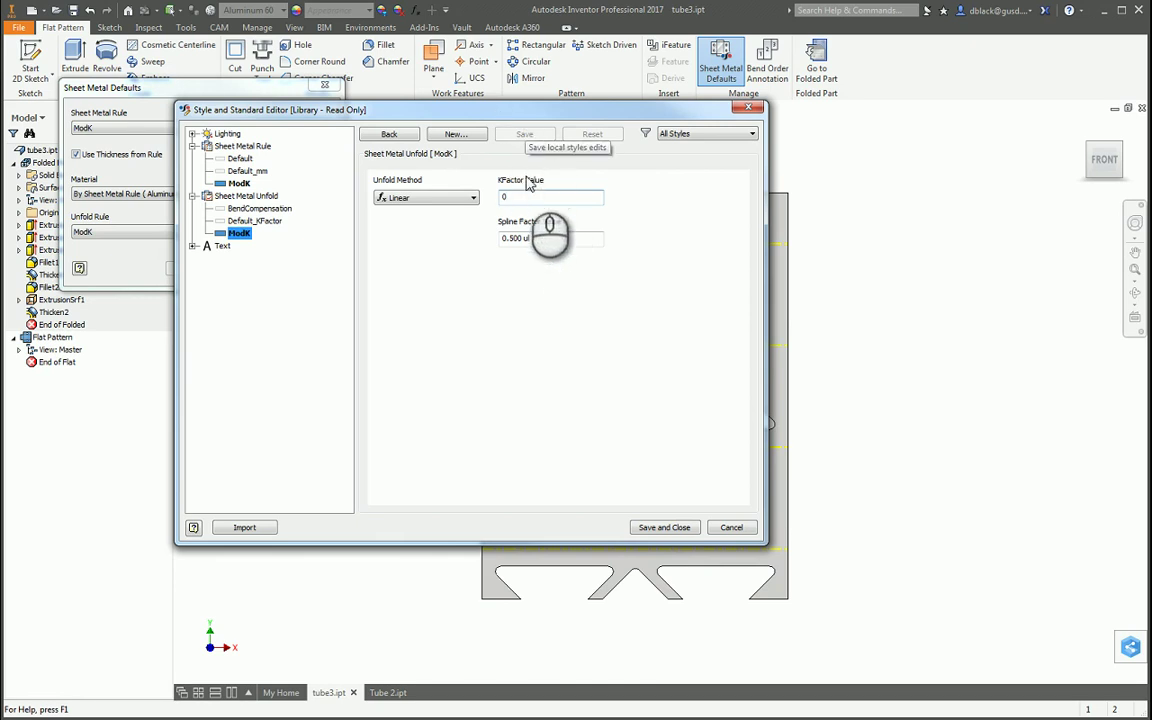
double_click(550, 199)
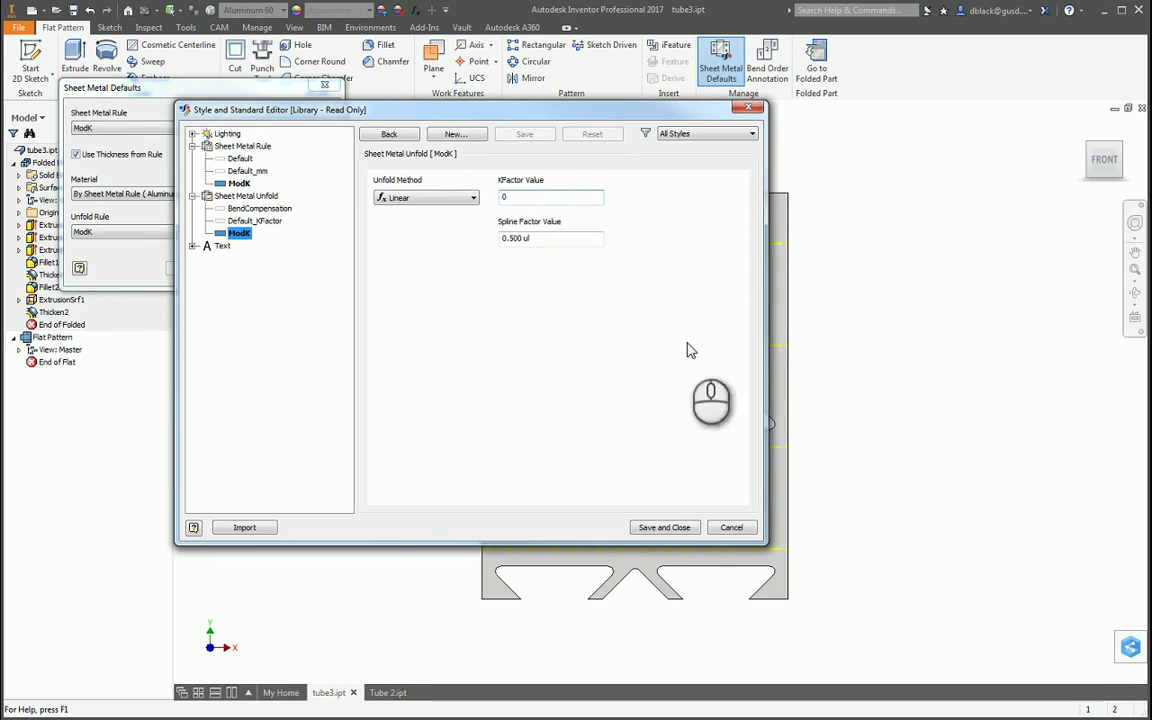
click(731, 527)
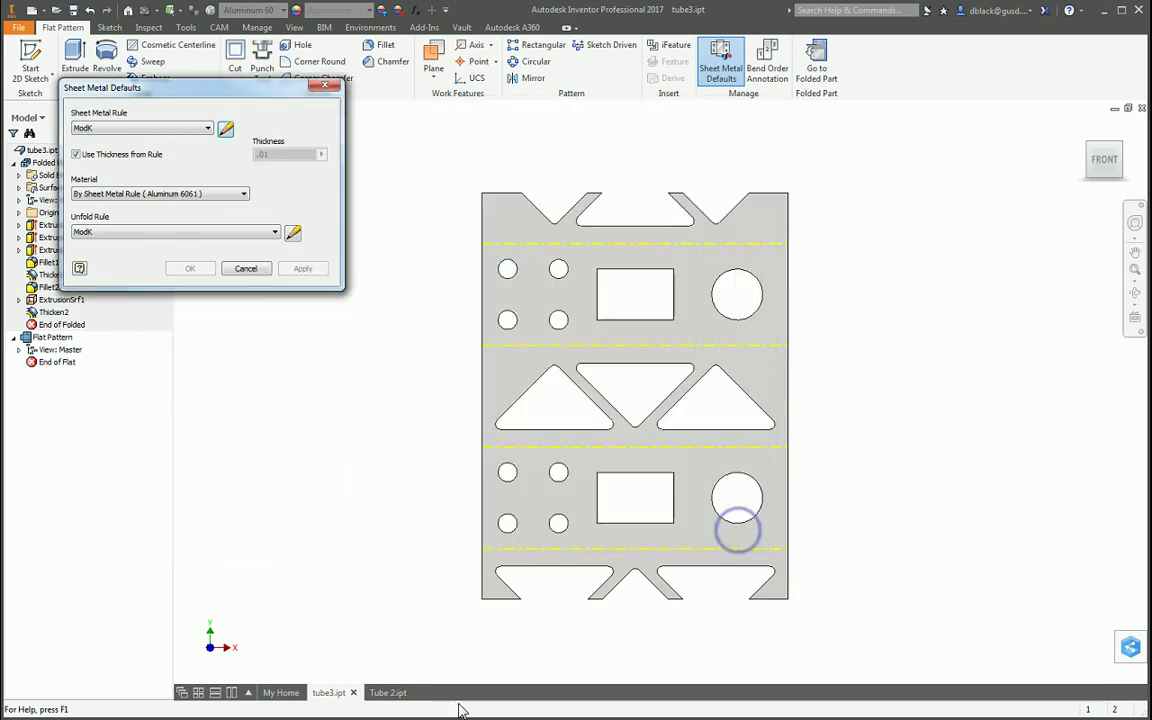
click(246, 268)
Switch to Tube 2.ipt and inspect the KFactor value of its ModK unfold rule, closing the dialogs without changes.
click(383, 692)
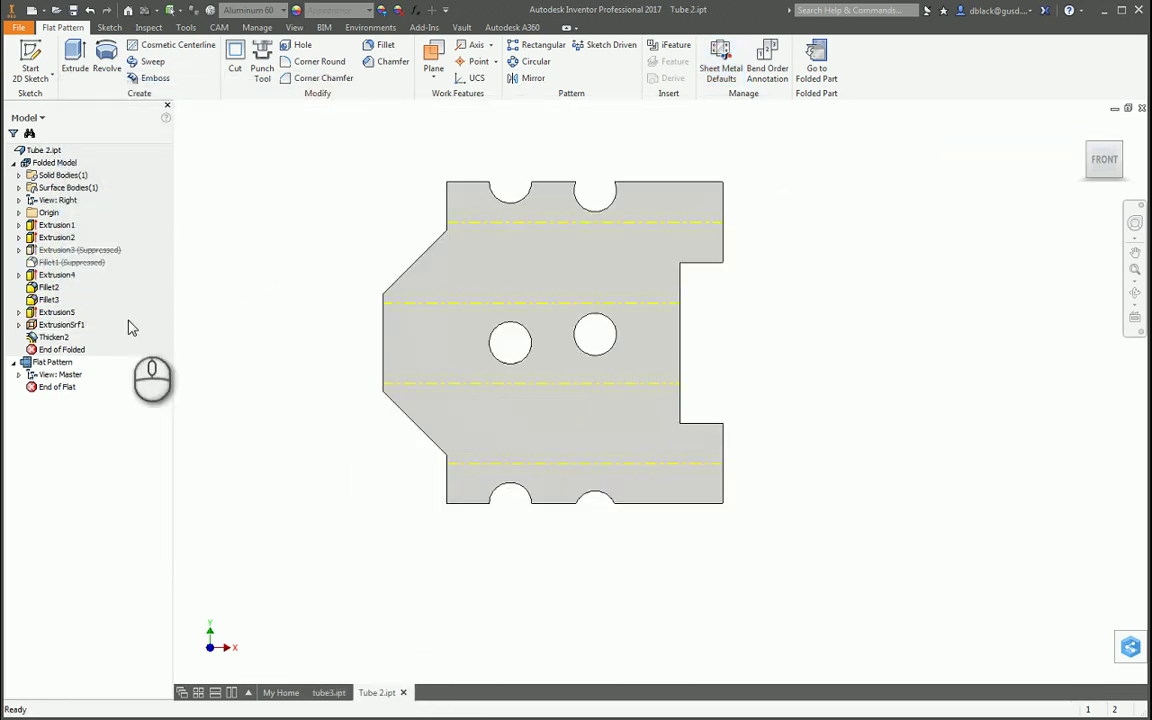
click(52, 362)
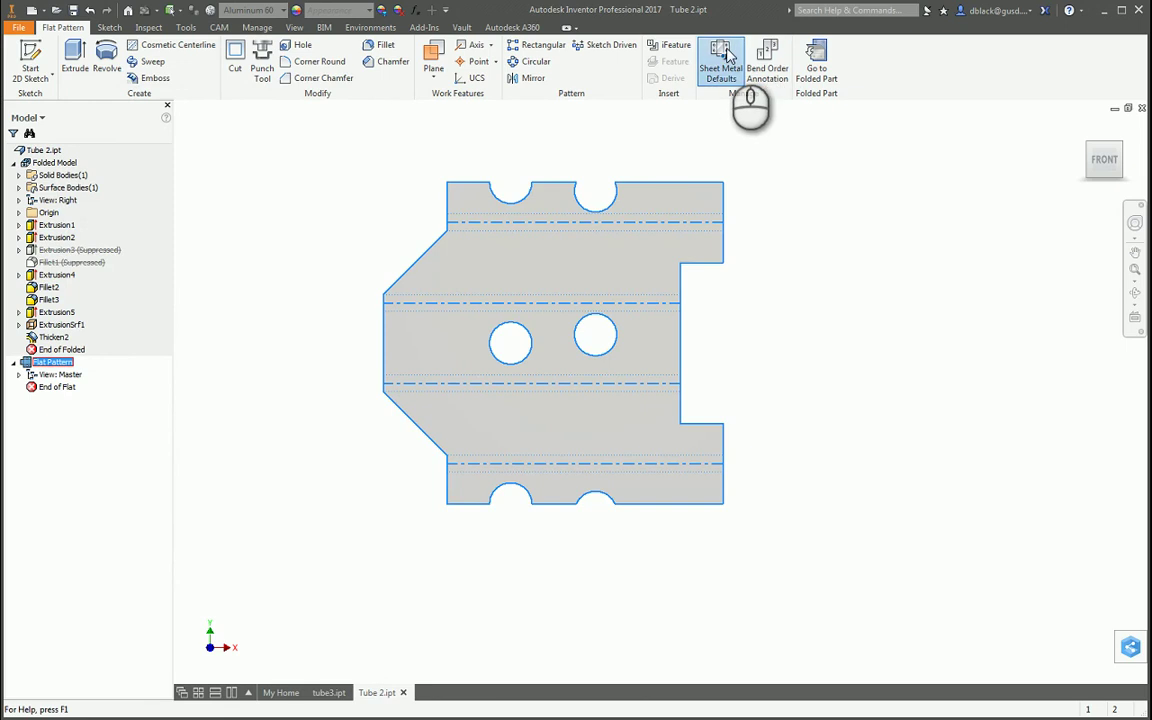
click(726, 55)
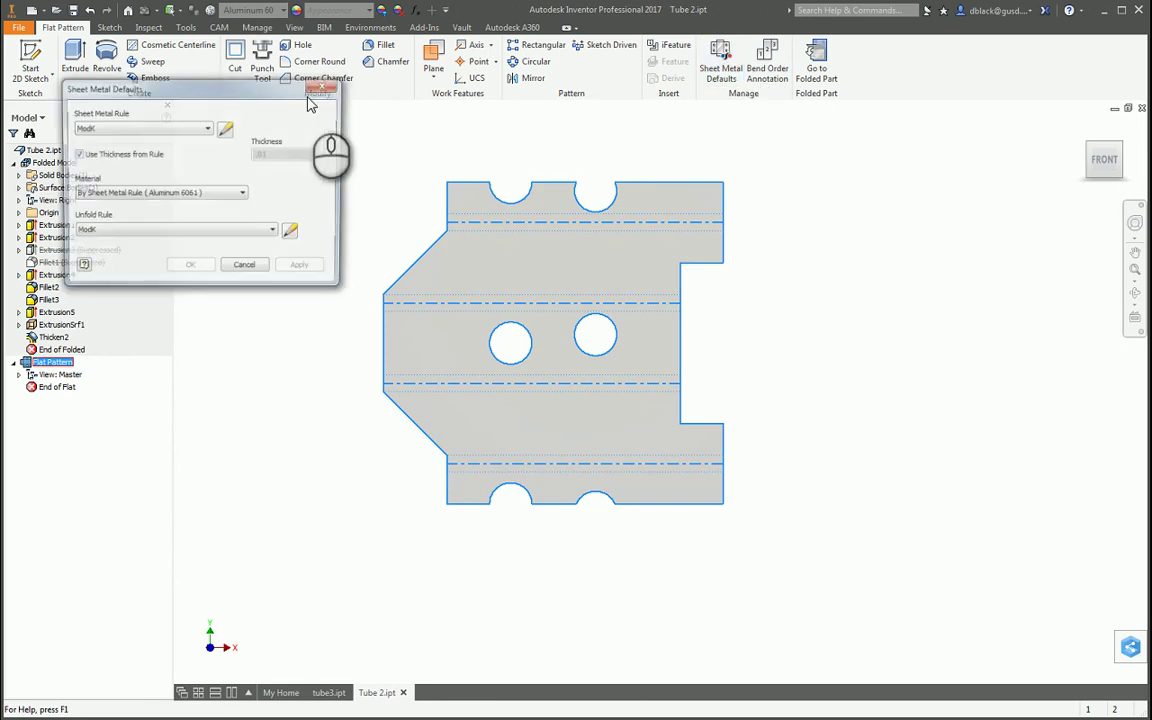
click(226, 130)
click(194, 197)
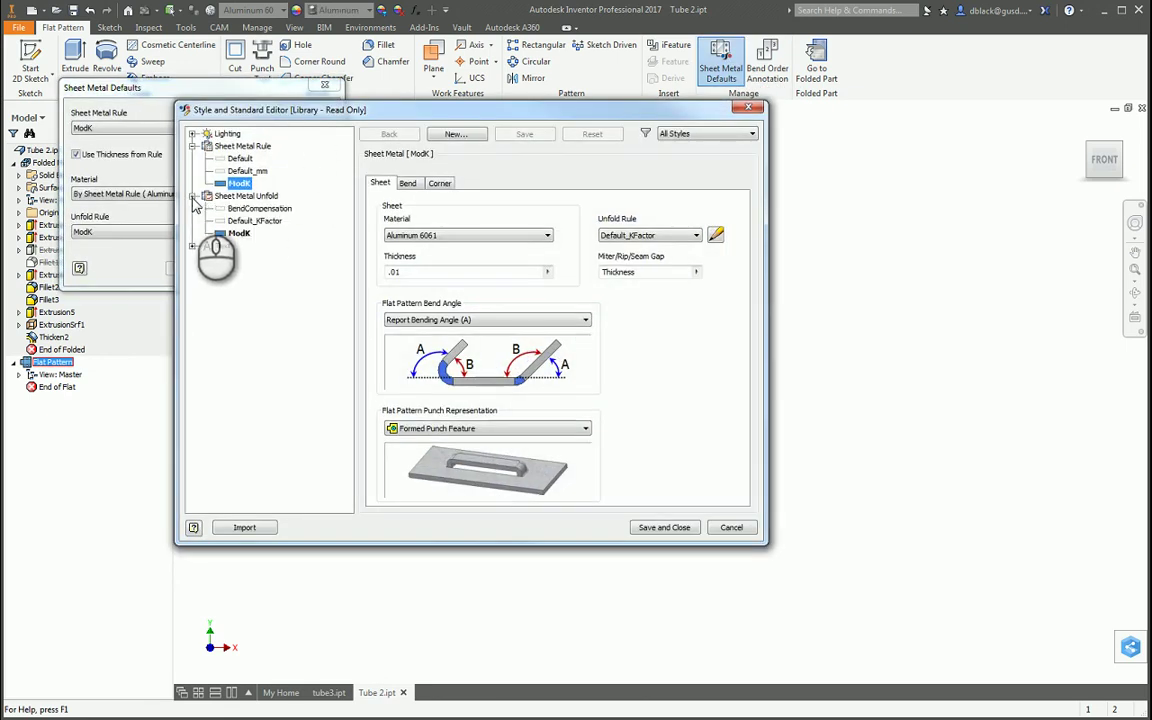
click(238, 233)
click(528, 197)
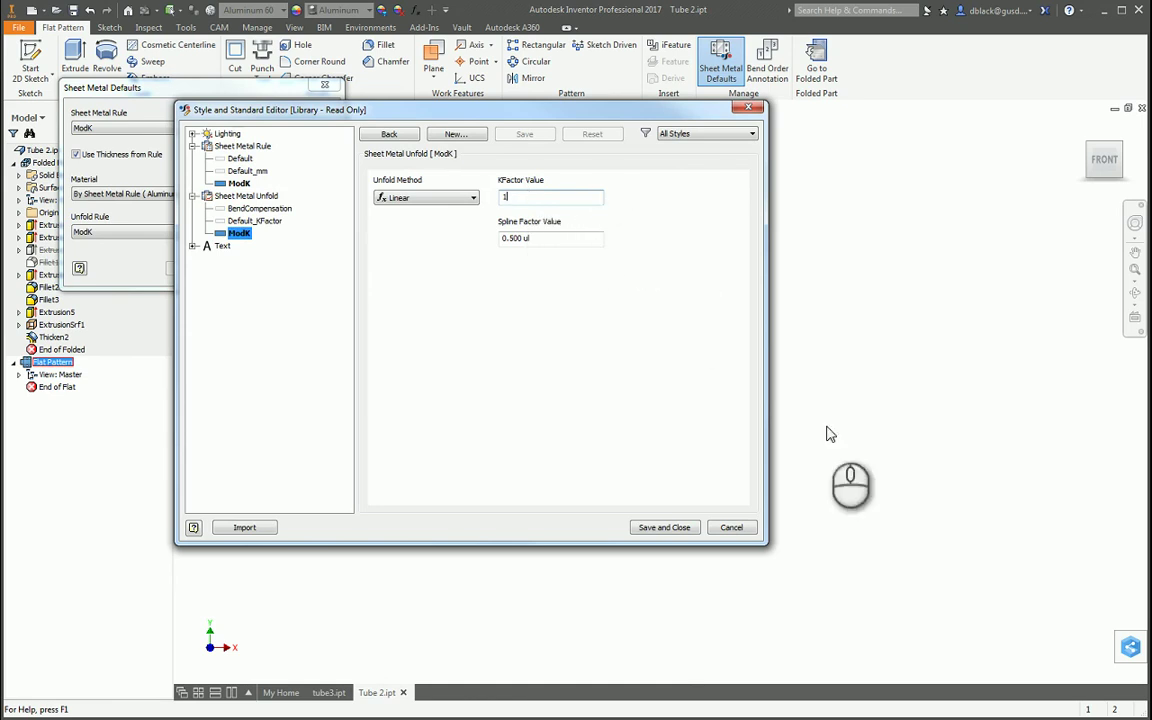
click(748, 108)
click(339, 88)
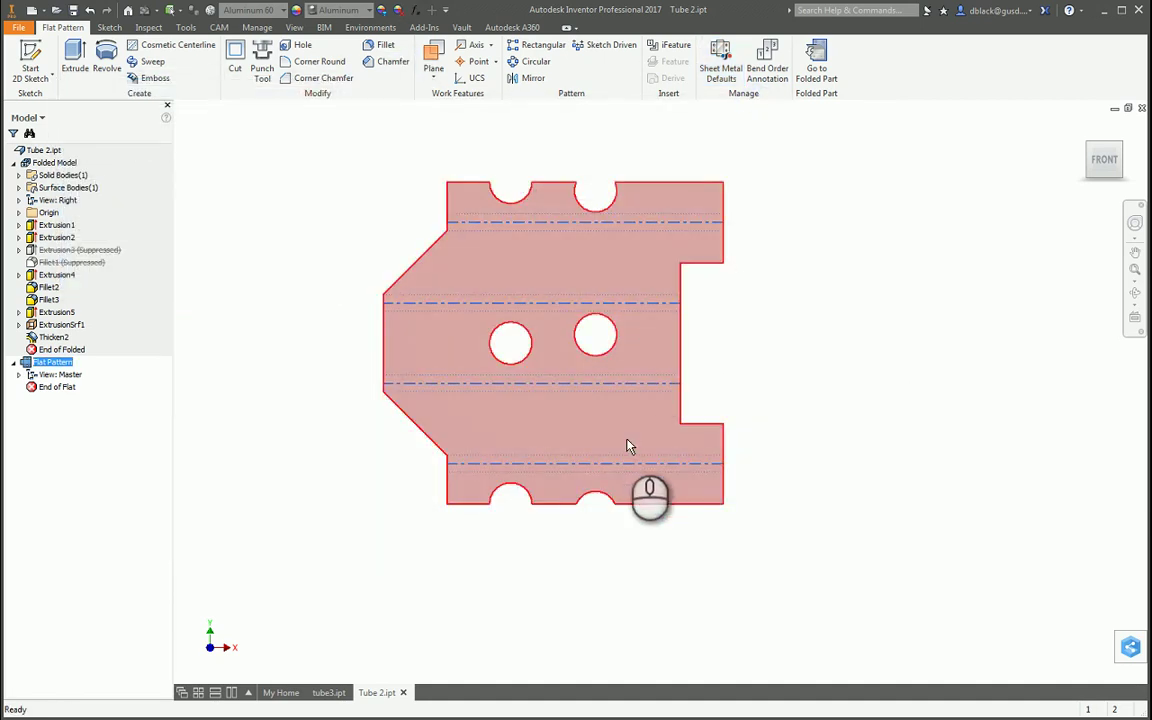
click(849, 279)
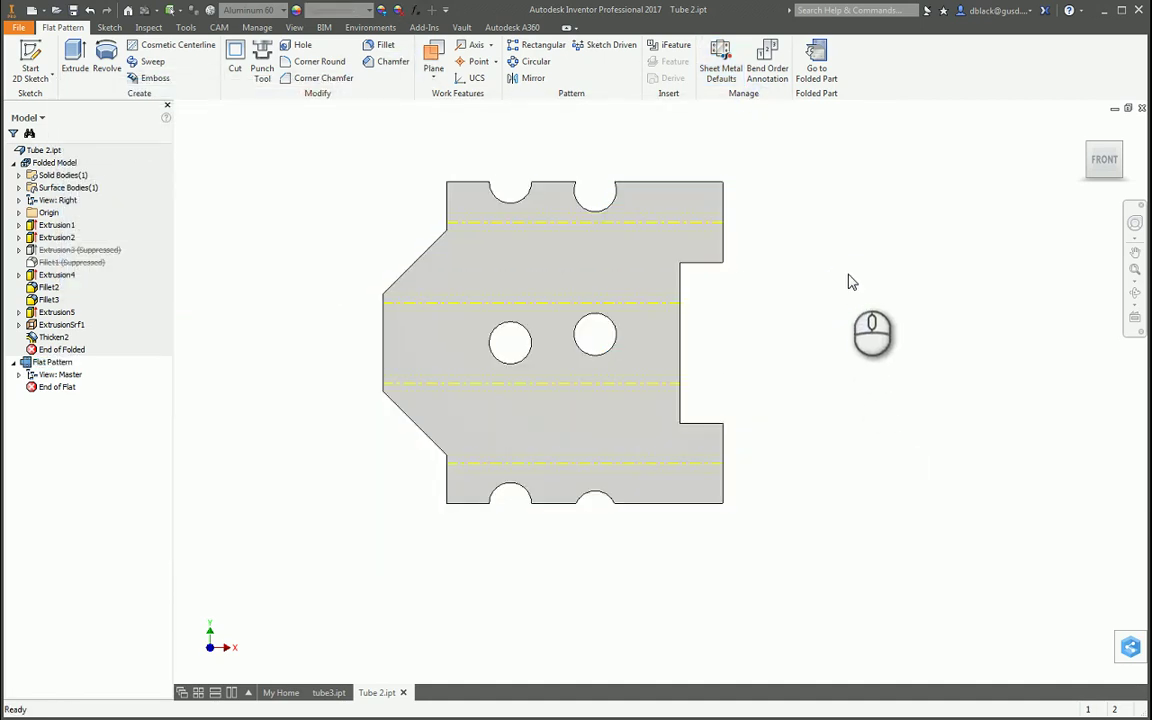
click(849, 284)
click(845, 285)
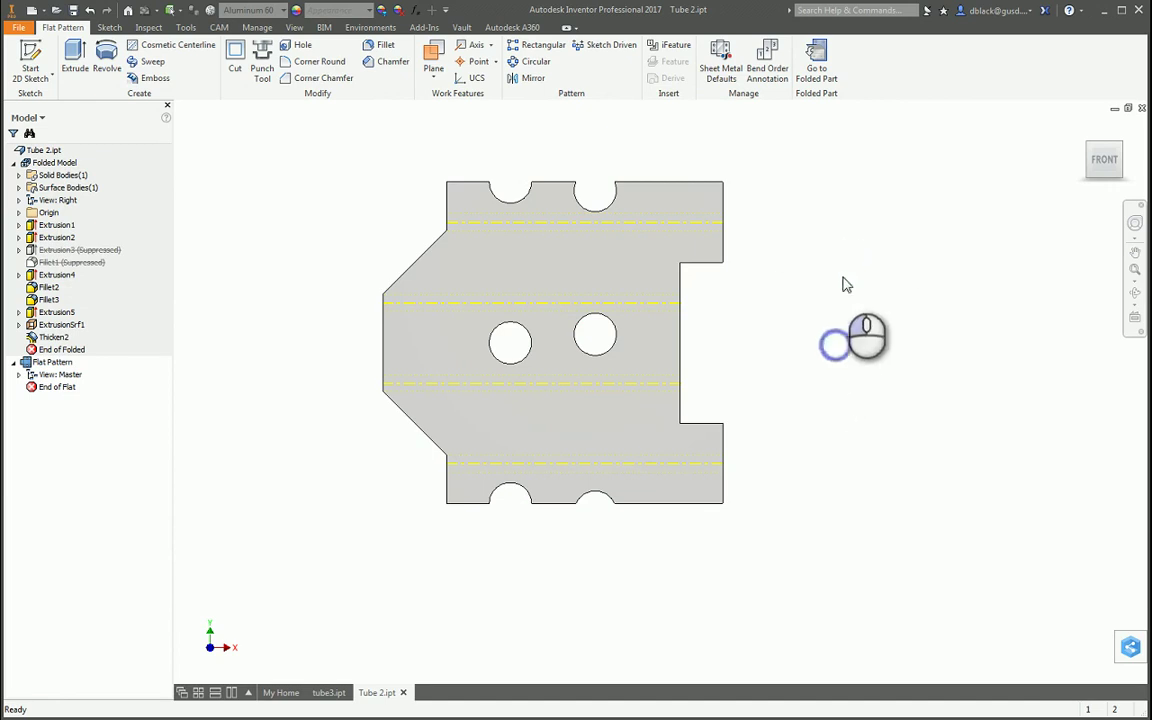
click(843, 270)
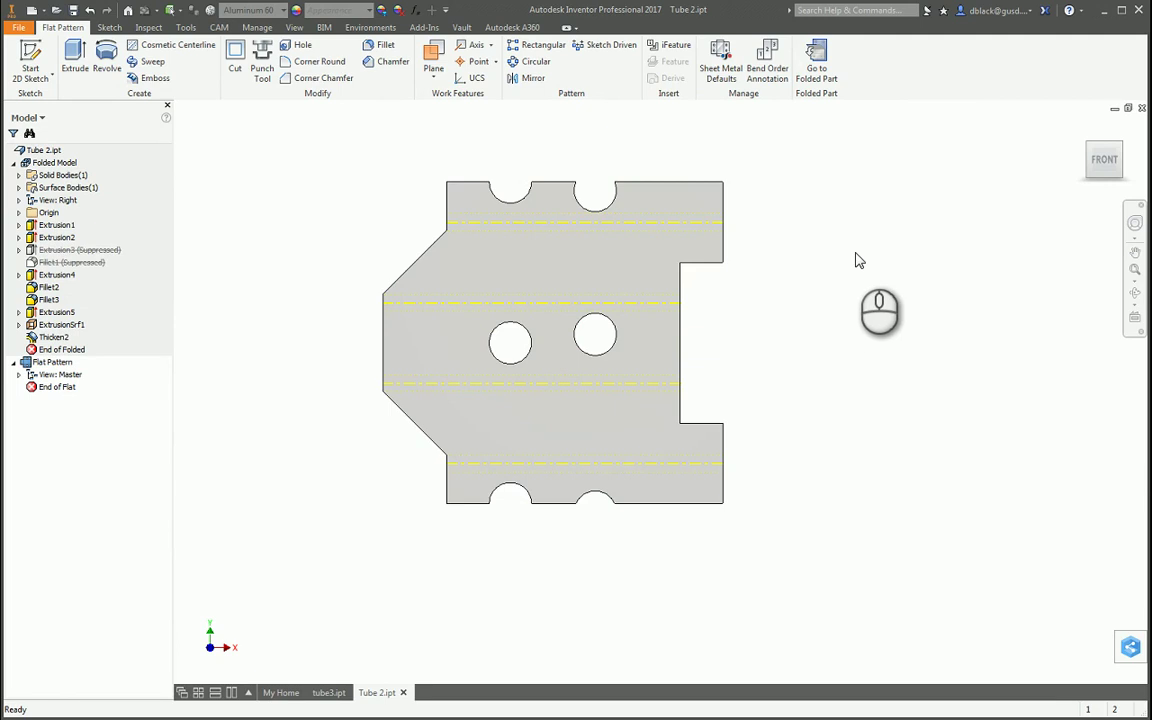
click(853, 268)
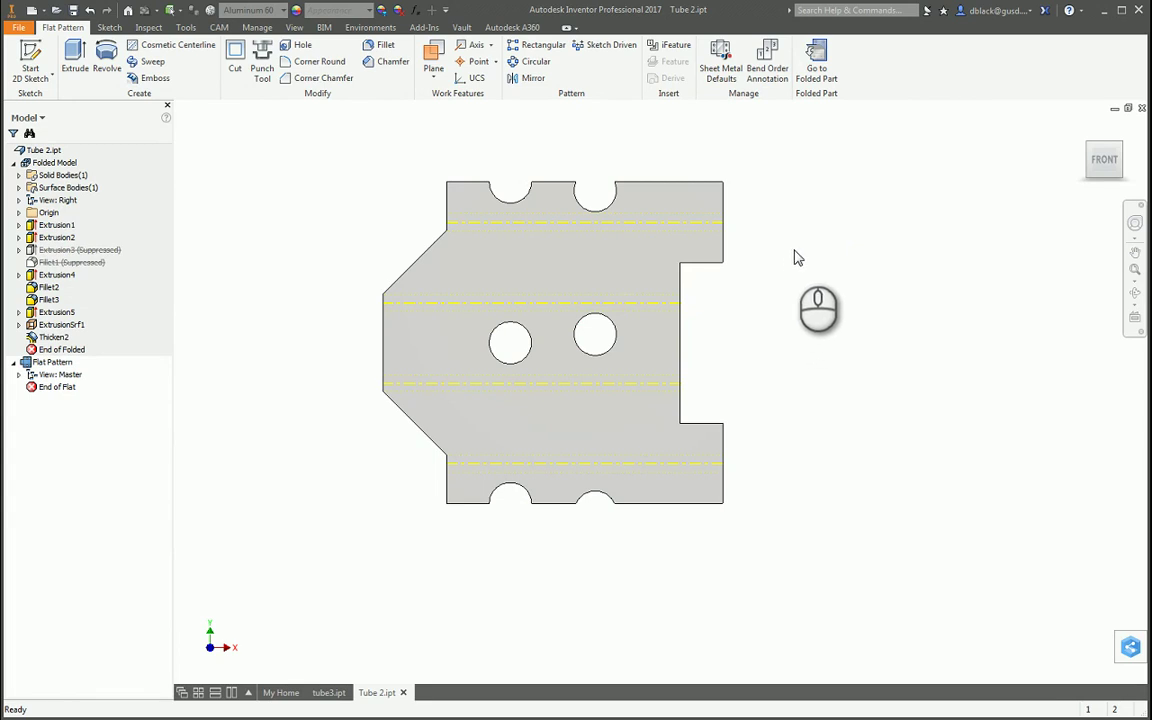
Export Tube 2's flat pattern face as an AutoCAD DXF in the Tube Unwrap folder, naming the file Tube2_Flat_Pattern.
click(618, 249)
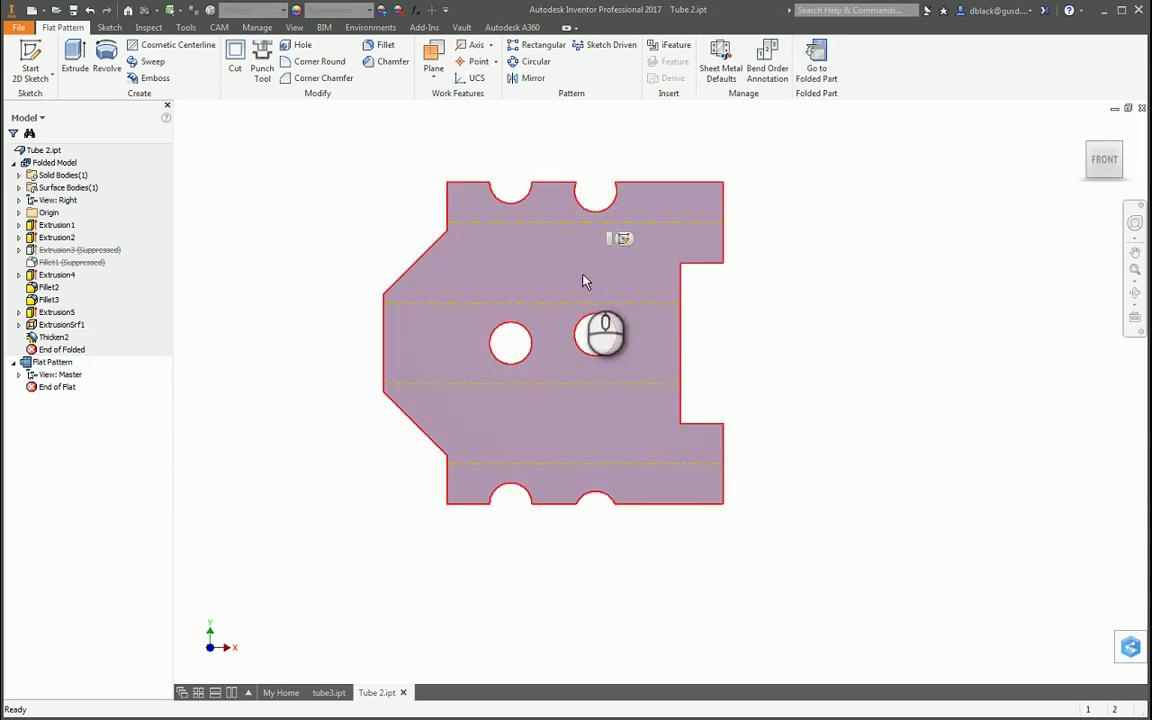
right_click(547, 264)
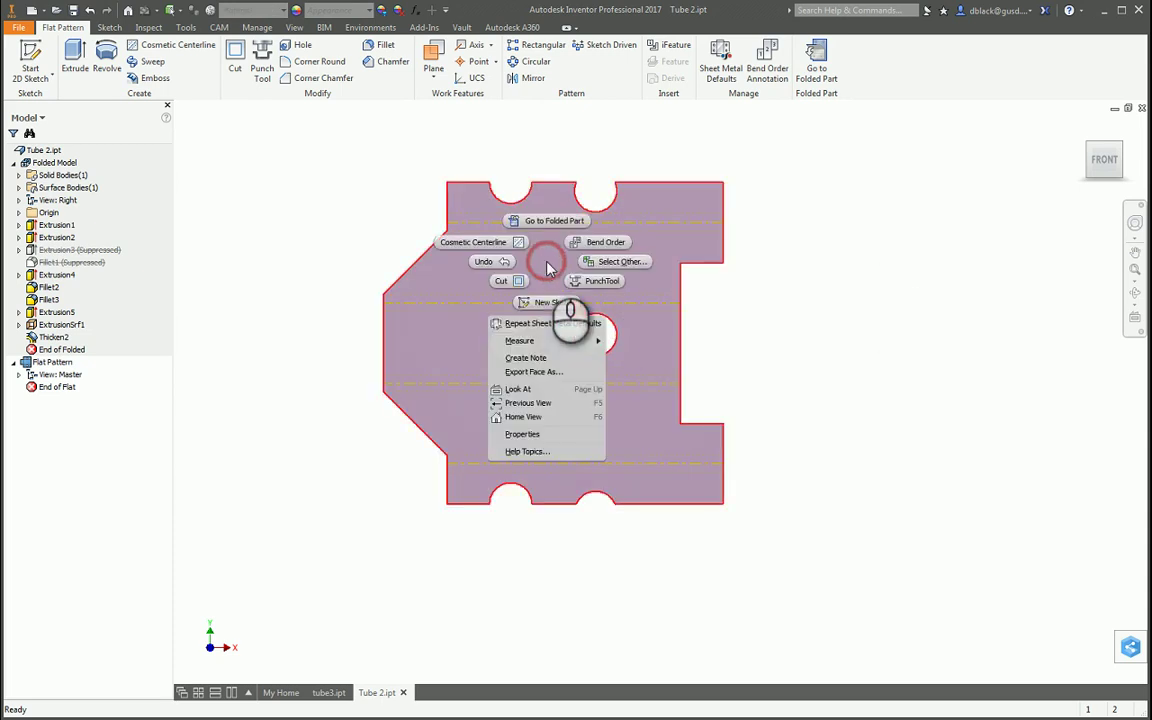
click(561, 374)
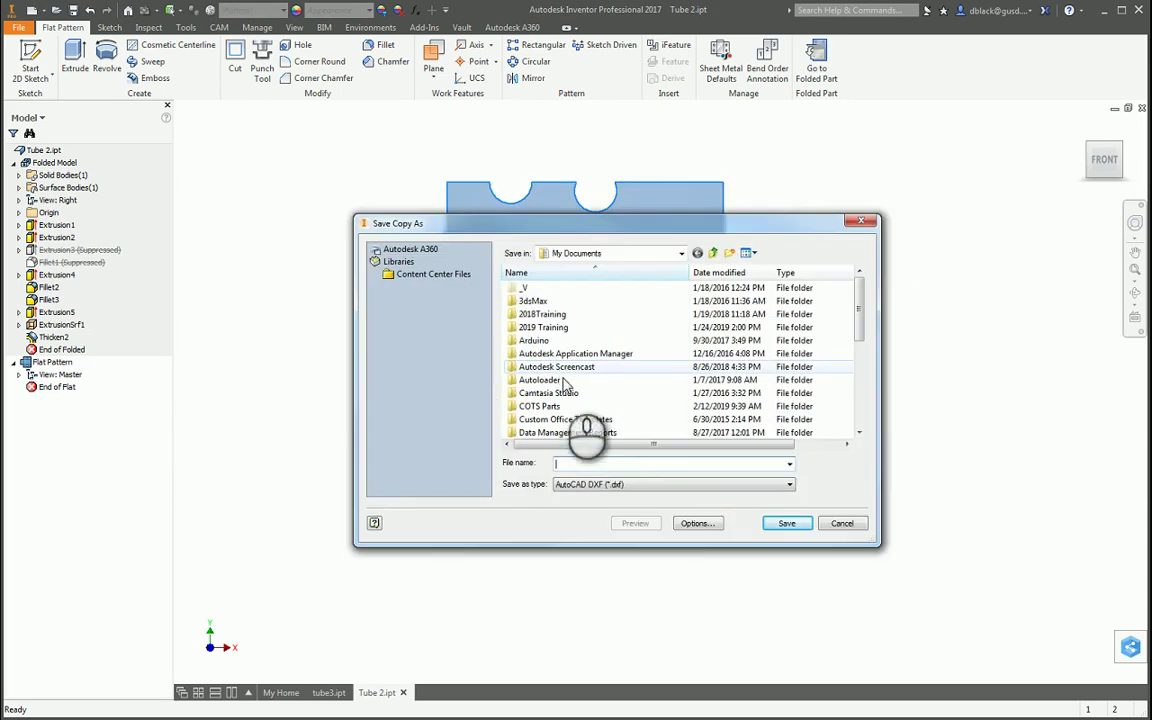
click(692, 486)
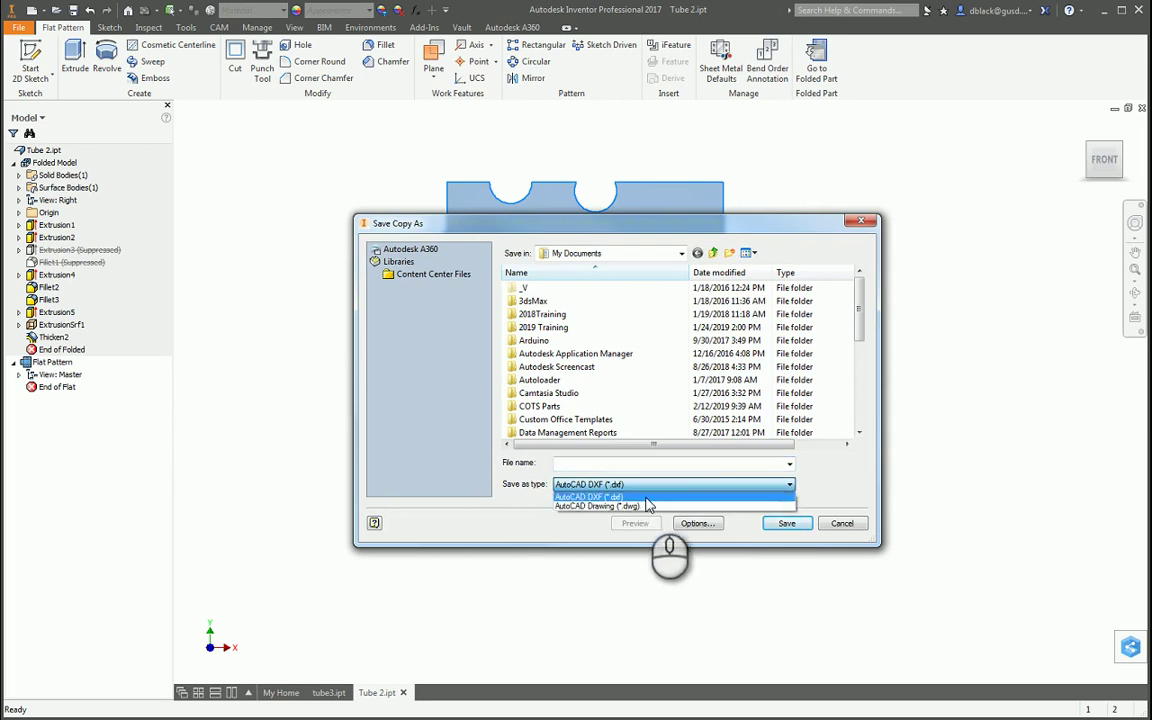
click(648, 497)
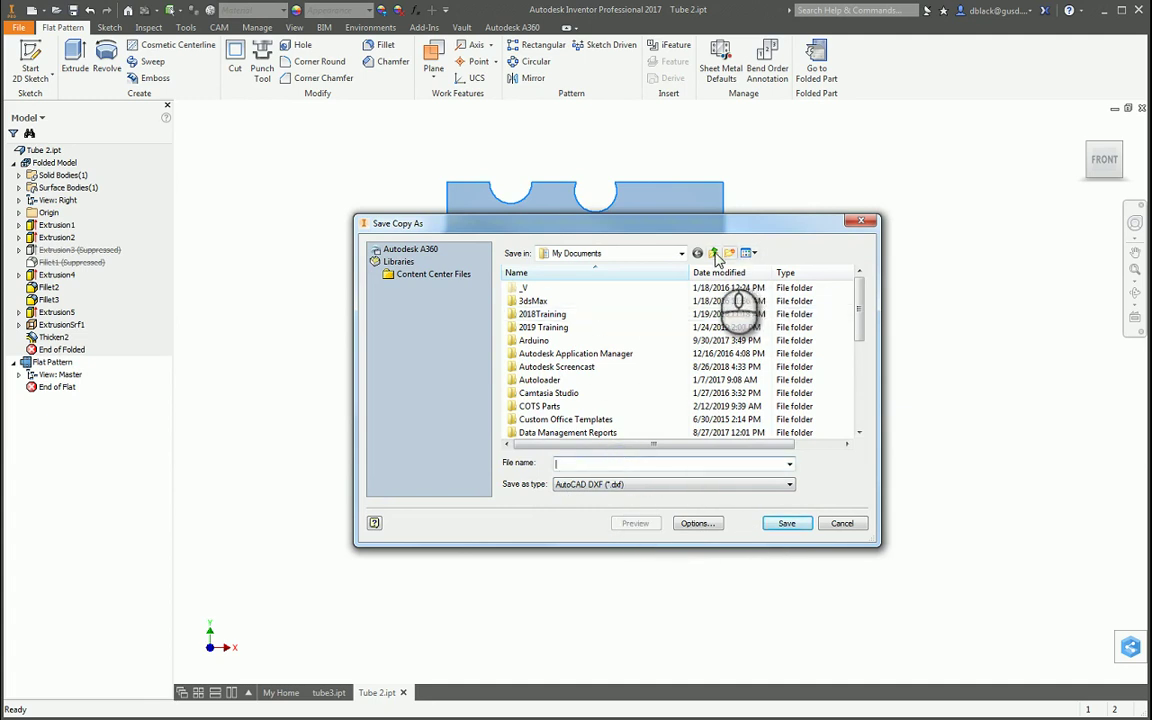
drag(857, 309, 858, 425)
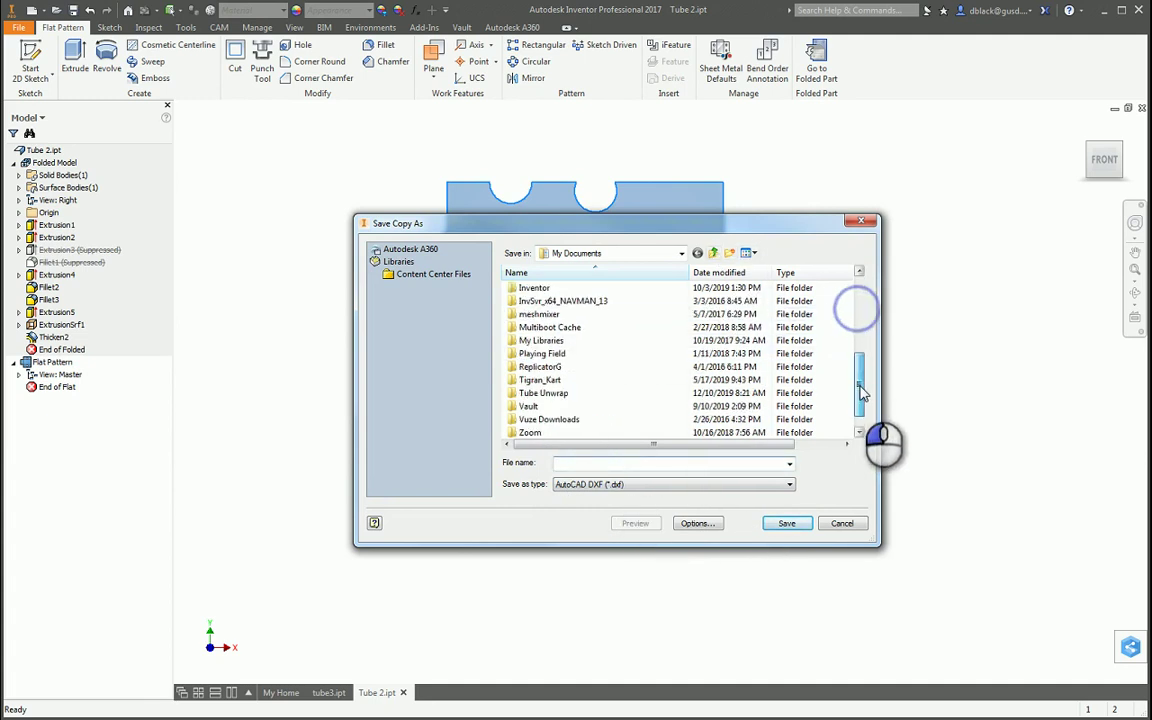
double_click(559, 397)
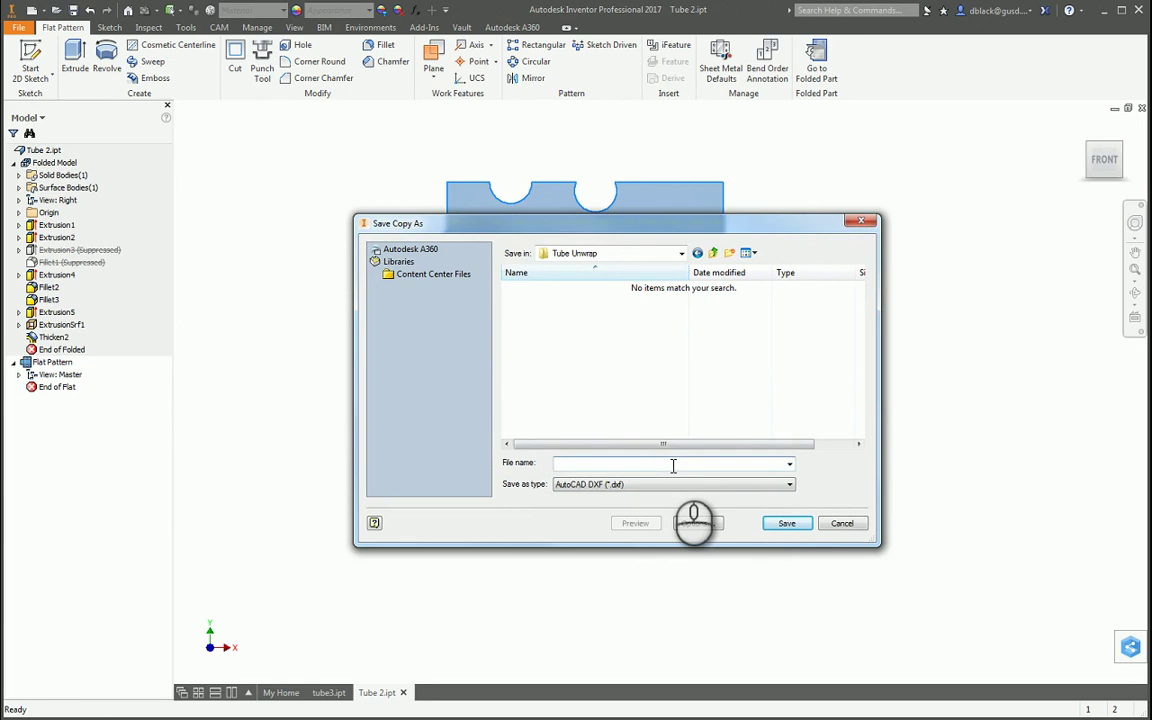
text(T)
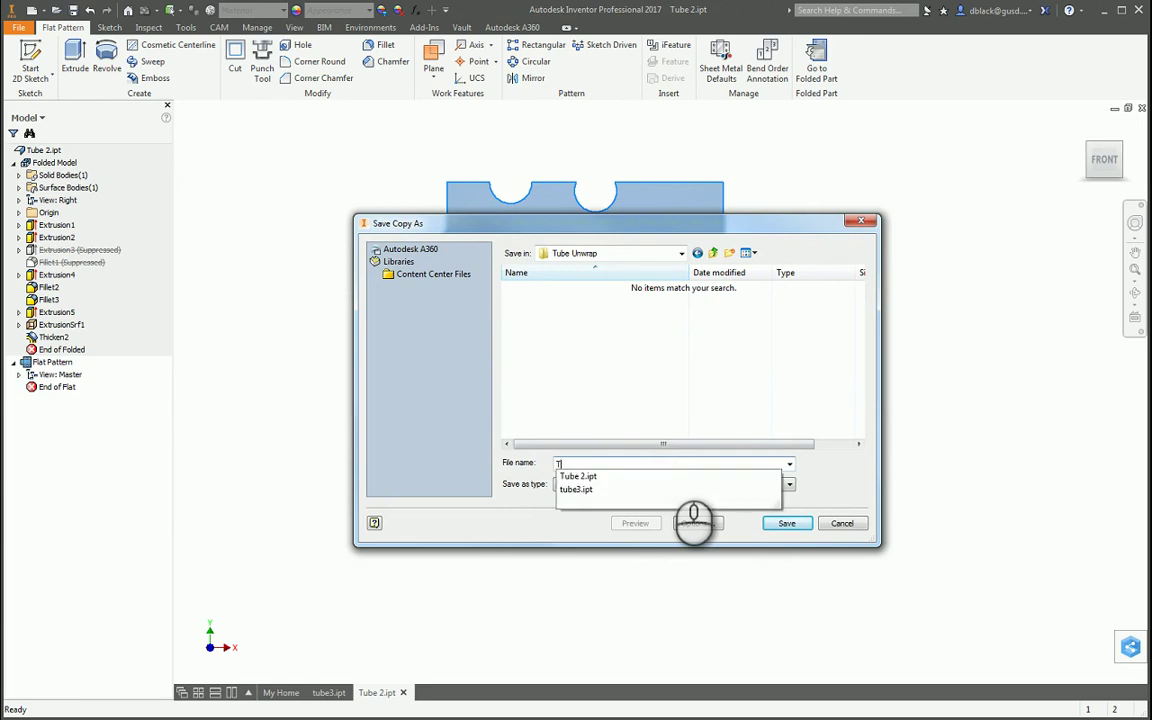
text(ube2_Flat_Pattern)
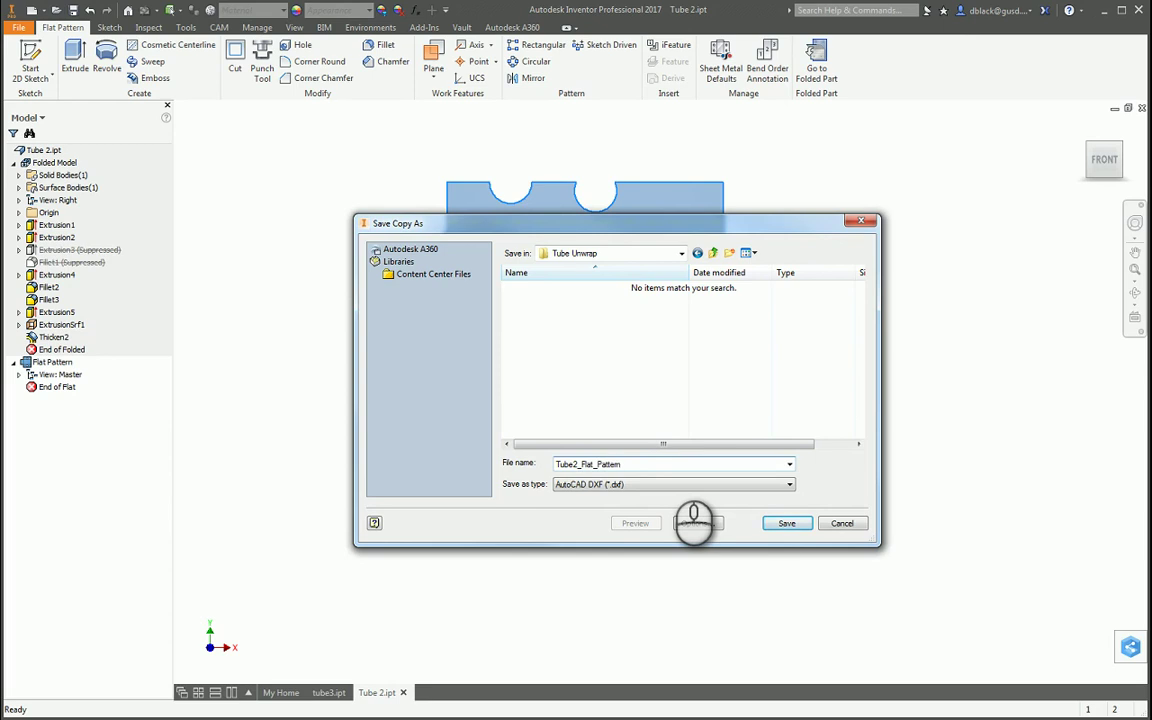
Set the DXF export's file version to AutoCAD R12/LT 2 DXF and save the file.
click(697, 523)
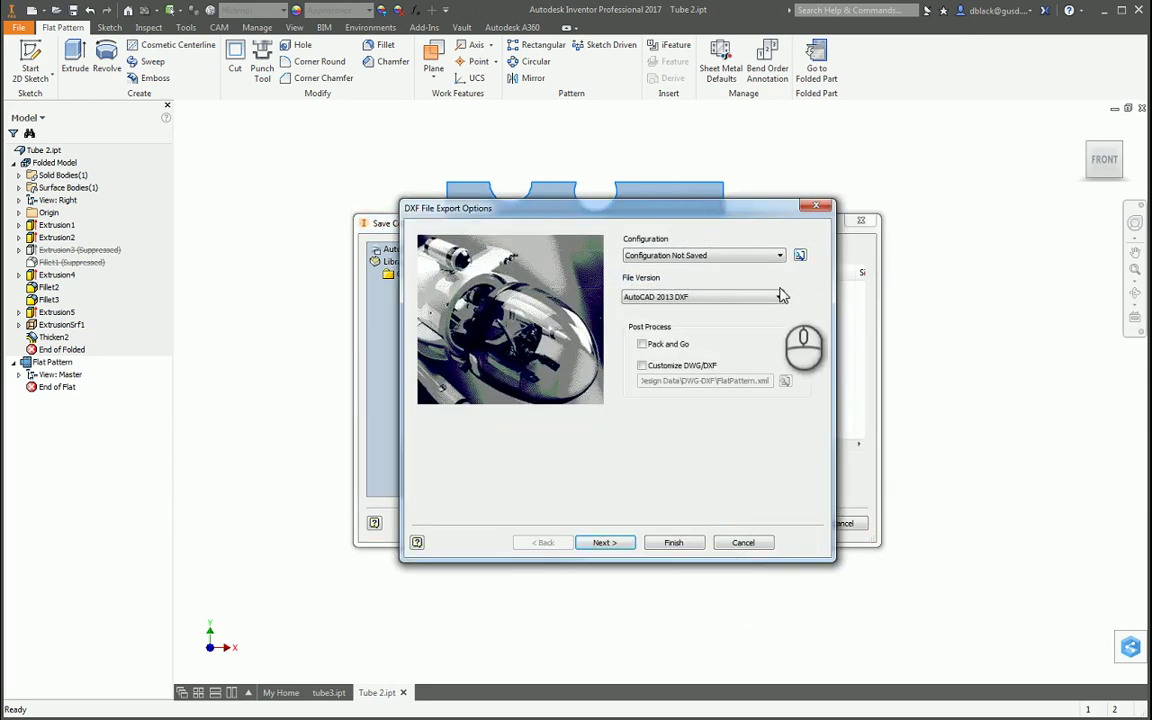
click(711, 300)
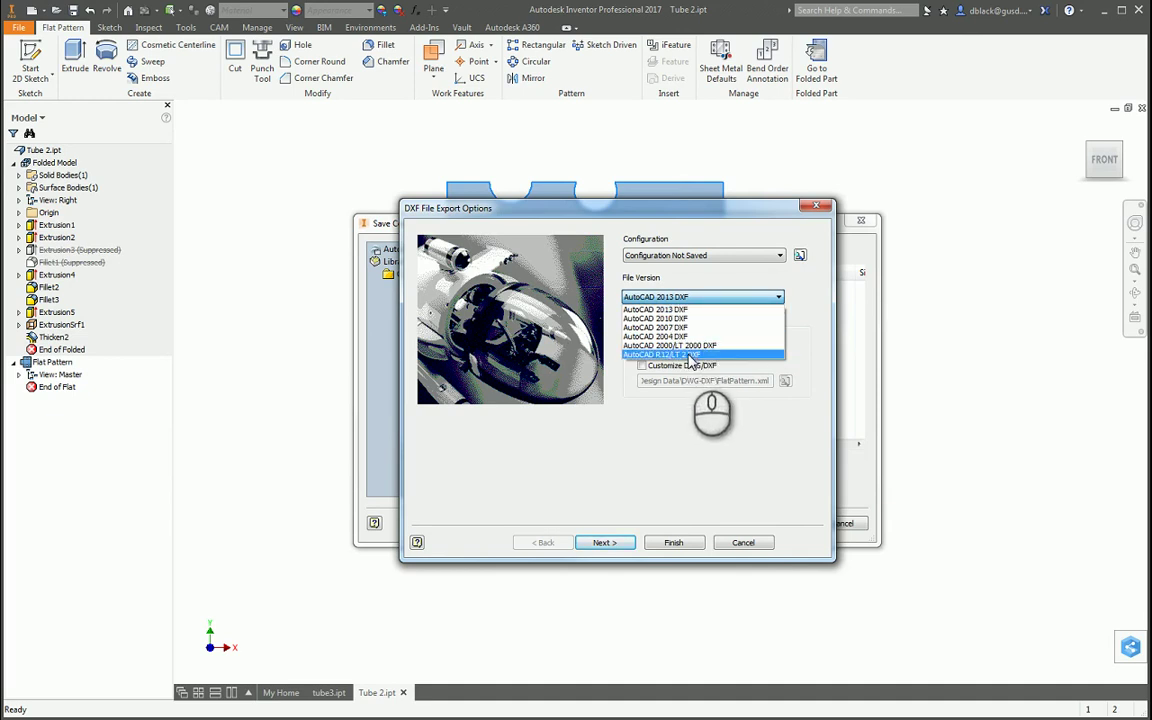
click(690, 355)
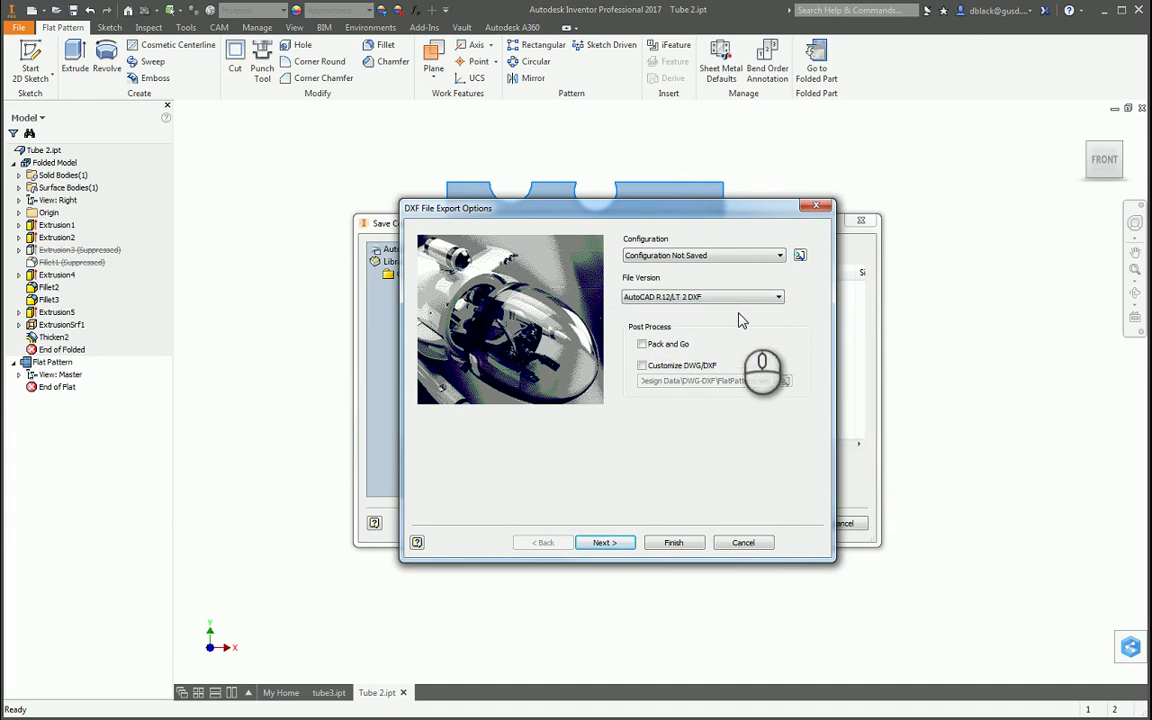
click(680, 543)
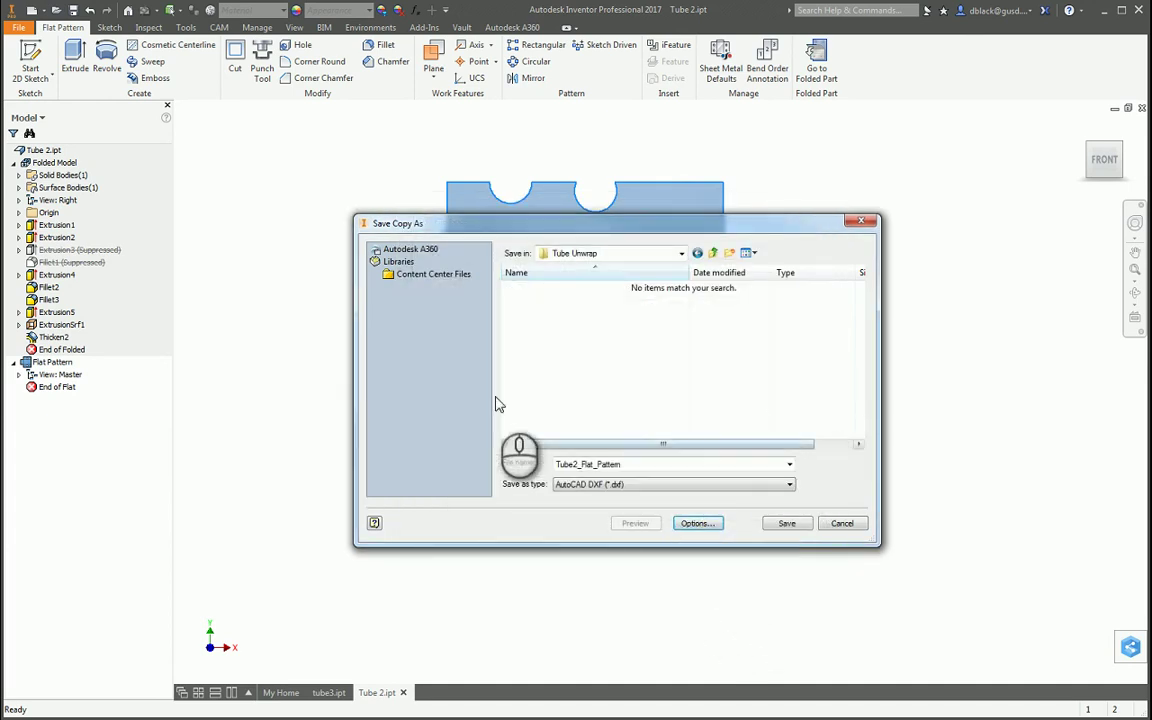
click(789, 524)
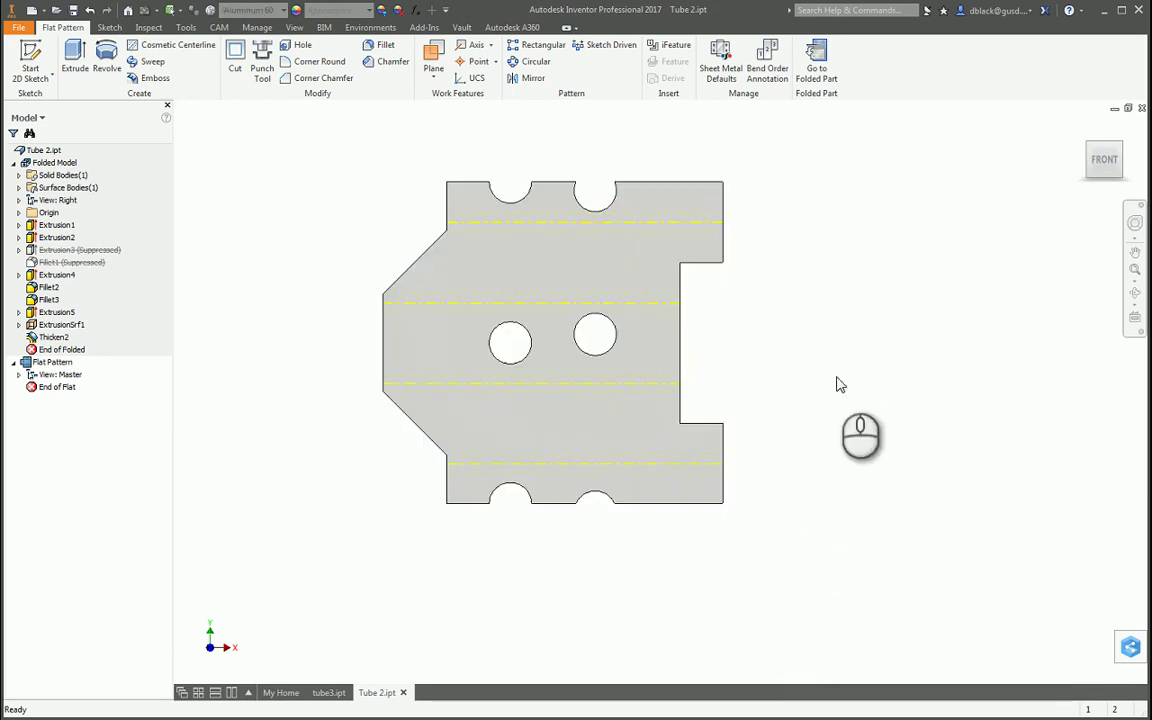
click(860, 309)
click(845, 245)
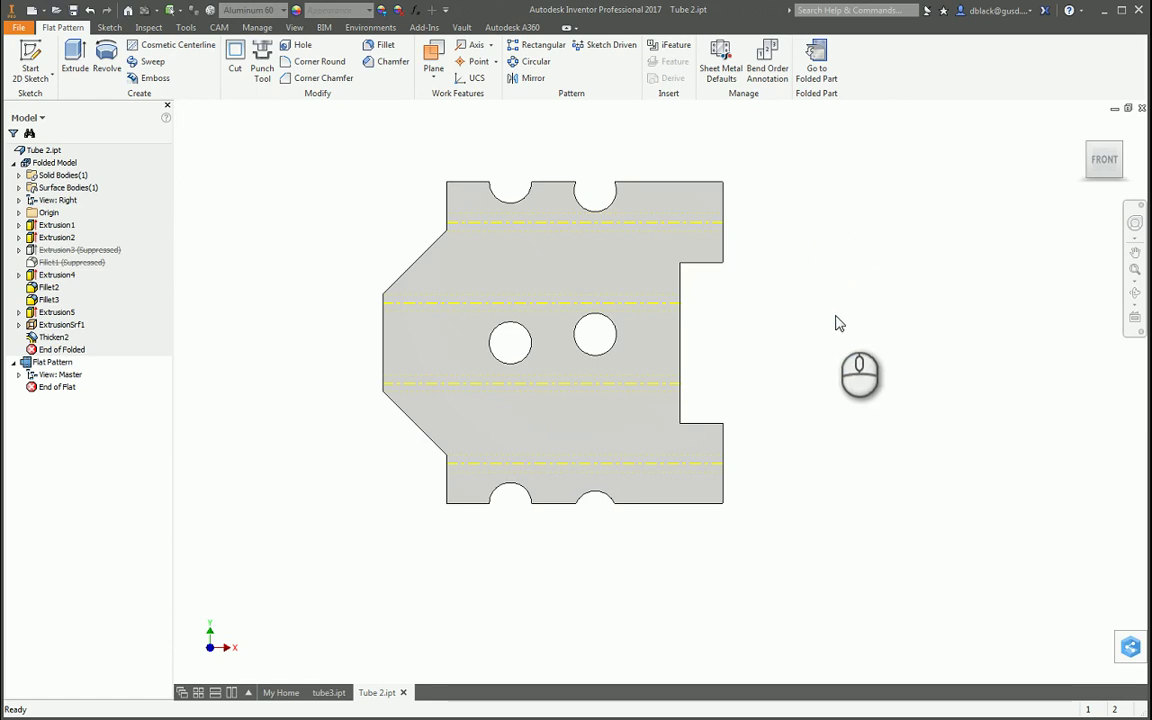
click(856, 251)
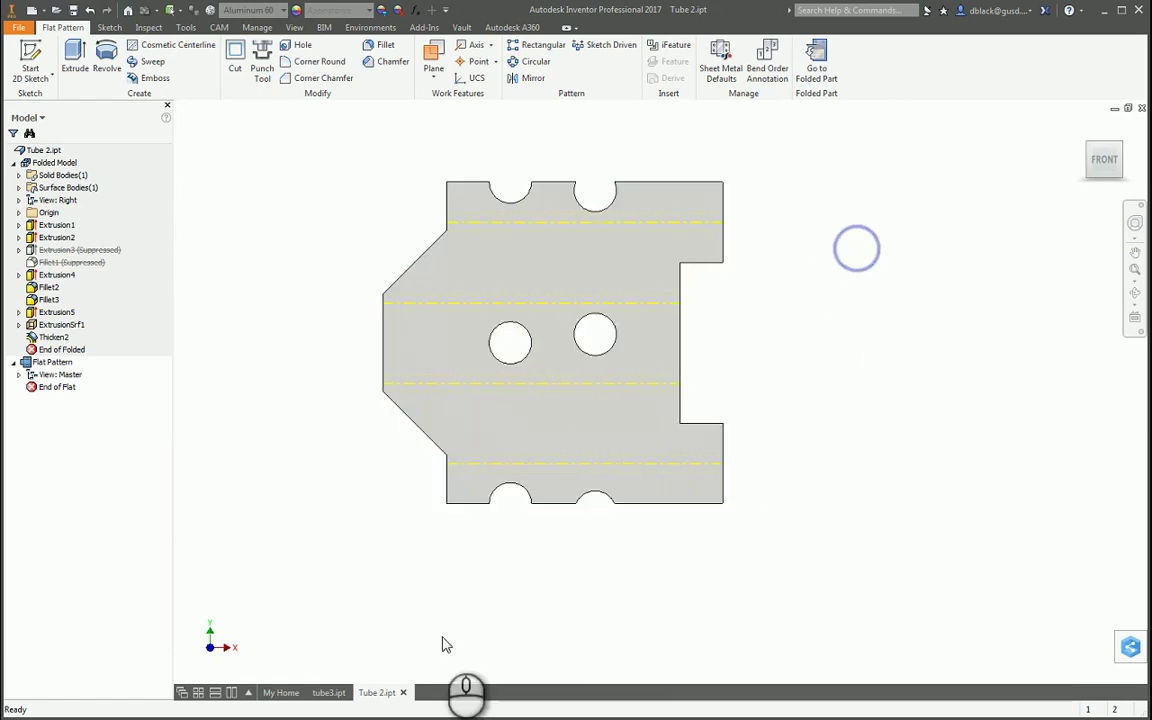
Return Tube 2 to its folded part and examine where Extrusion5 and ExtrusionSrf1 lie on the model.
click(817, 55)
click(902, 249)
key(F4)
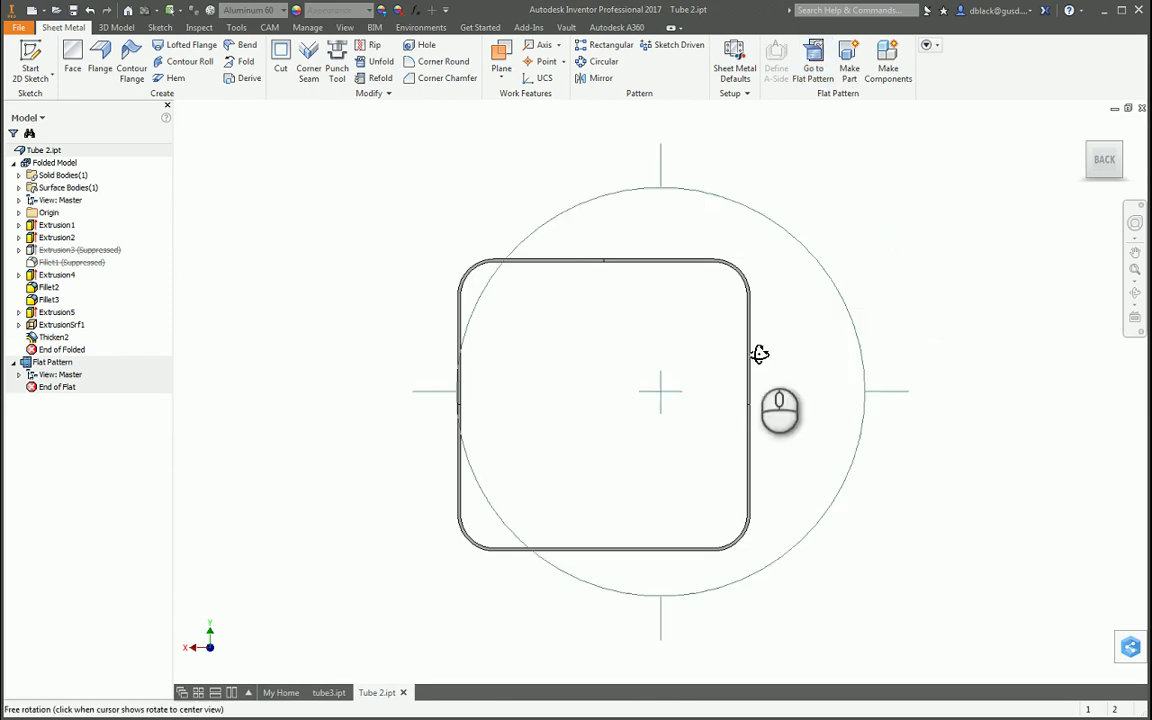
drag(760, 354, 722, 383)
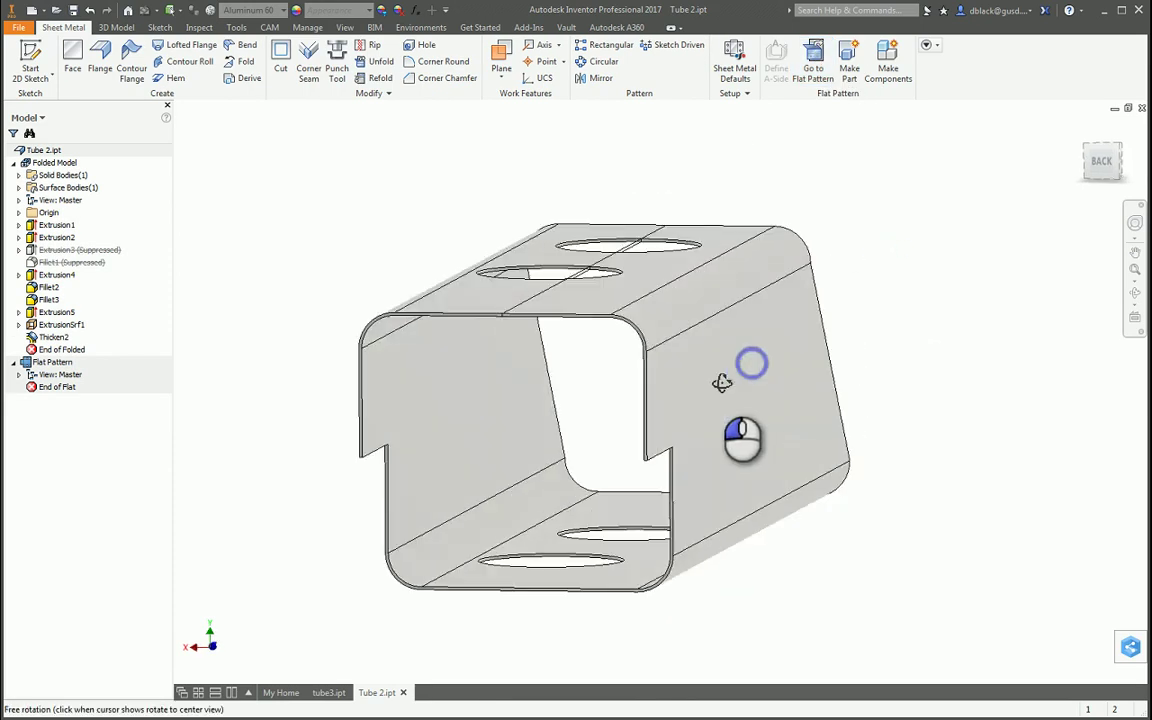
click(64, 387)
mouse_move(42, 386)
mouse_down()
mouse_move(52, 367)
mouse_move(55, 386)
mouse_up()
click(55, 387)
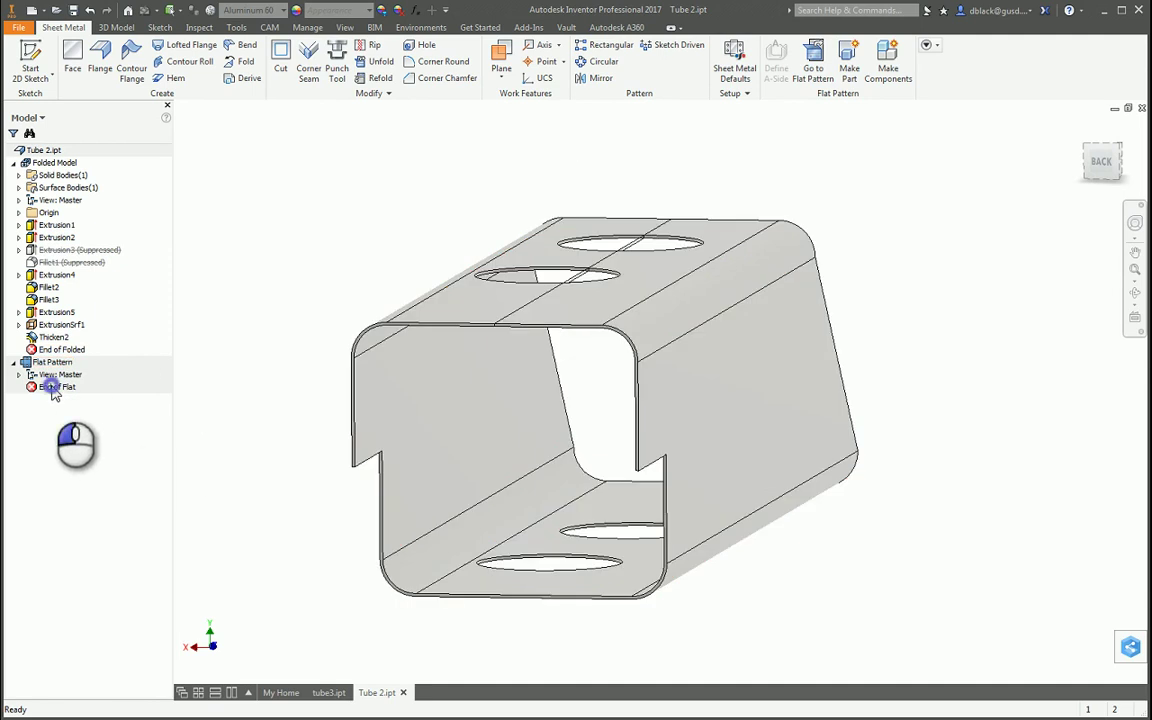
click(57, 312)
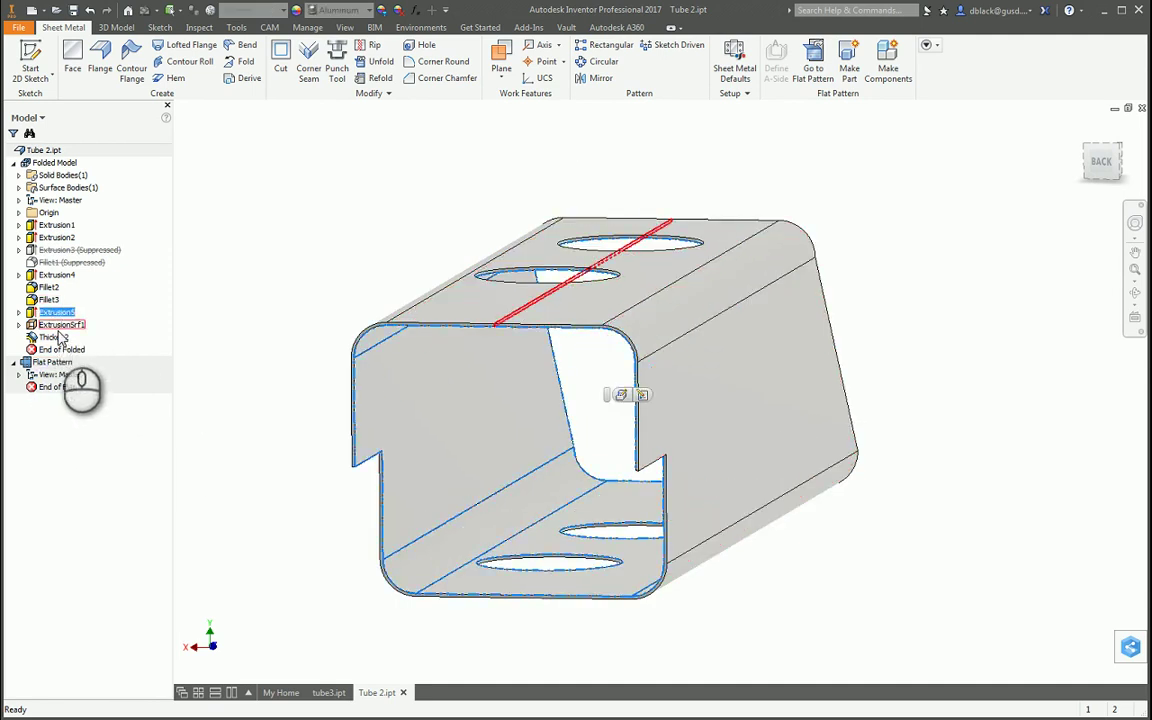
click(60, 325)
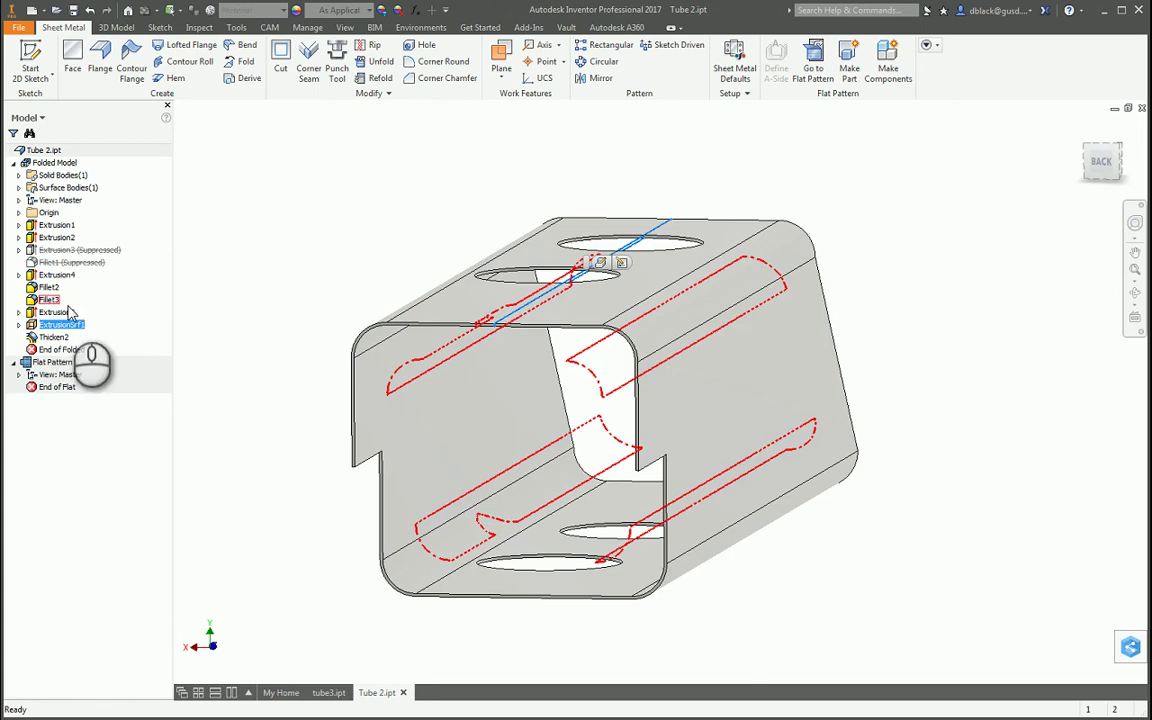
Switch to tube3.ipt, return to its folded part, and roll the End of Folded marker back to just after Fillet1.
click(328, 692)
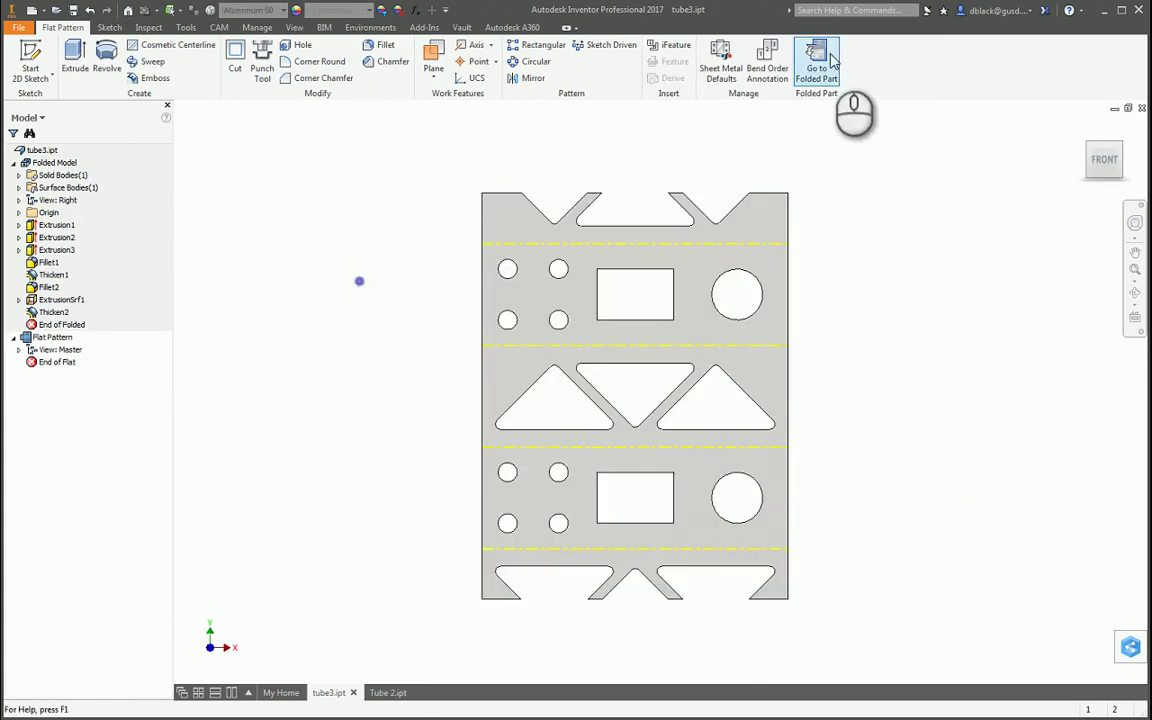
click(818, 60)
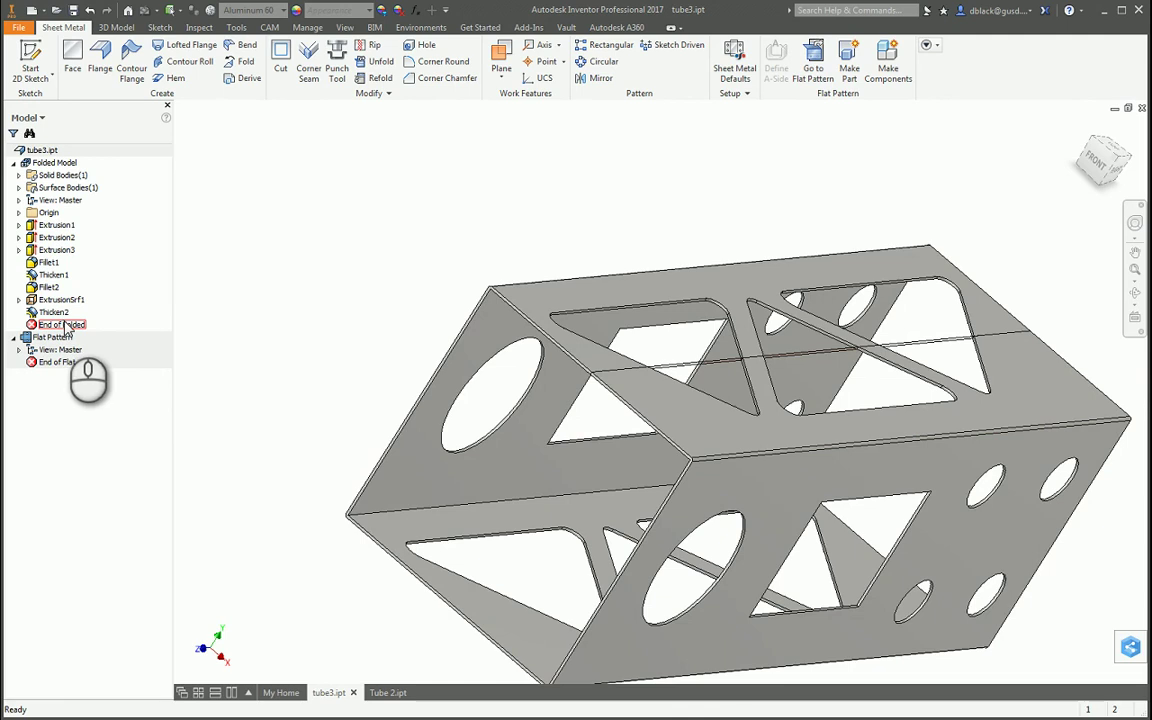
drag(65, 319, 66, 276)
click(306, 134)
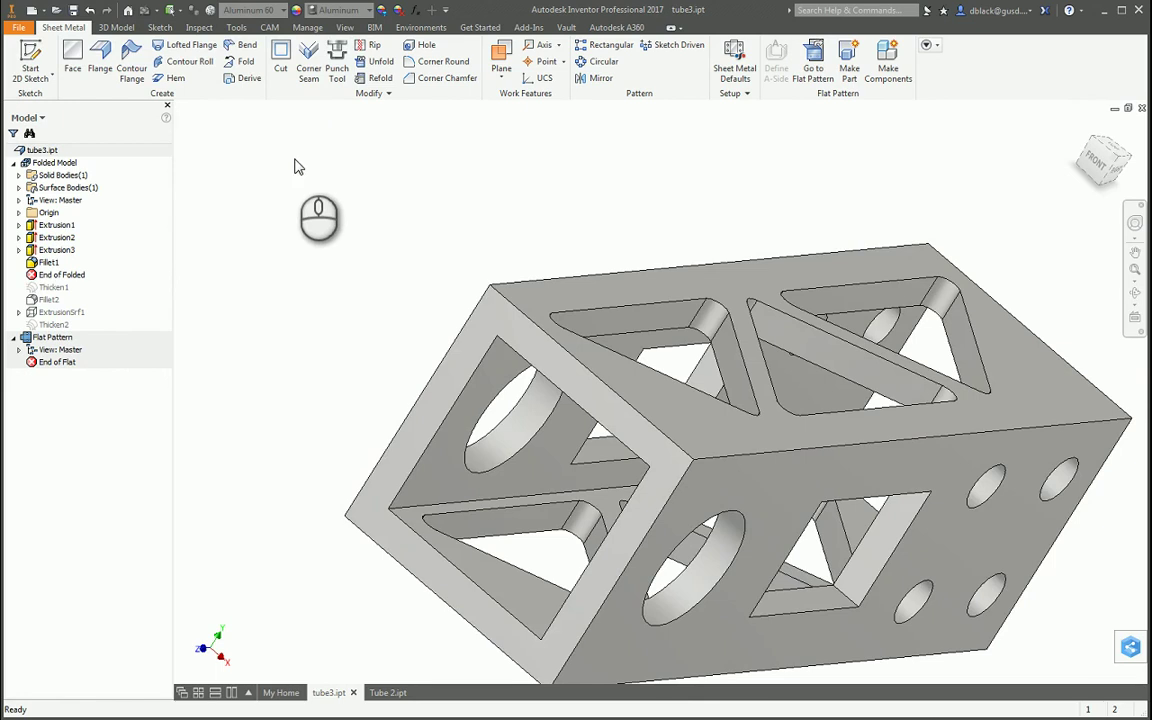
scroll(362, 231, down, 2)
key(F4)
drag(665, 368, 607, 425)
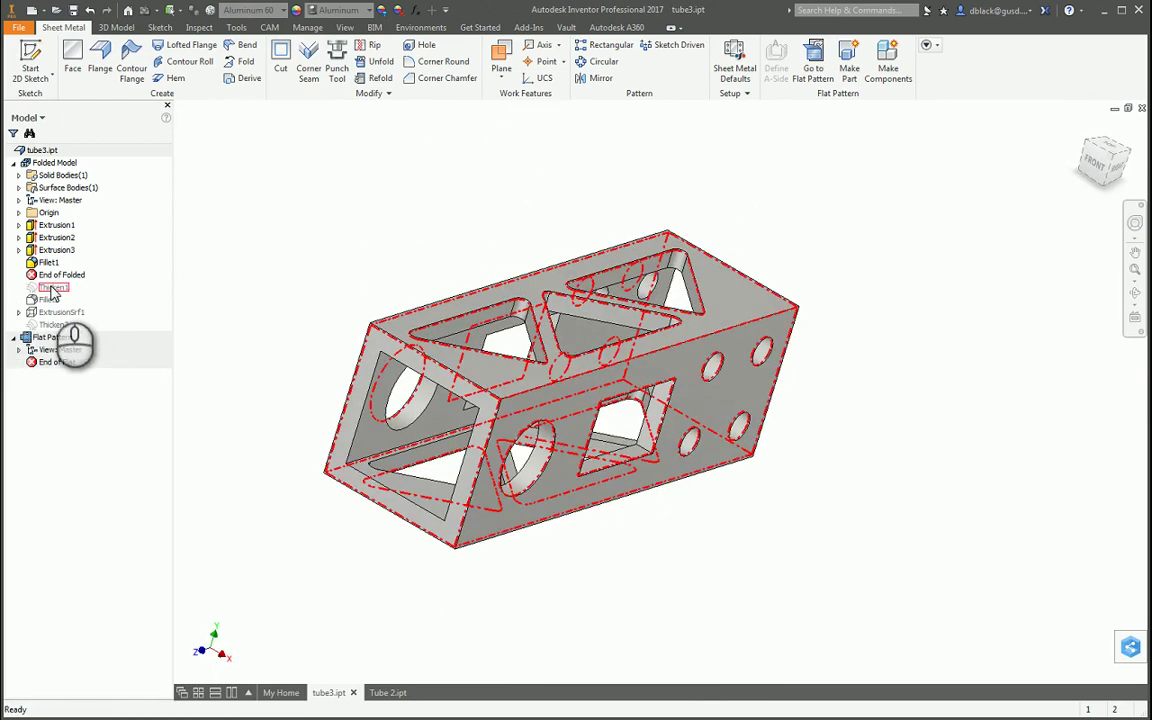
Advance tube3's End of Folded marker past Thicken1, accepting the reorder, and view the tube's front opening up close.
drag(60, 292, 62, 298)
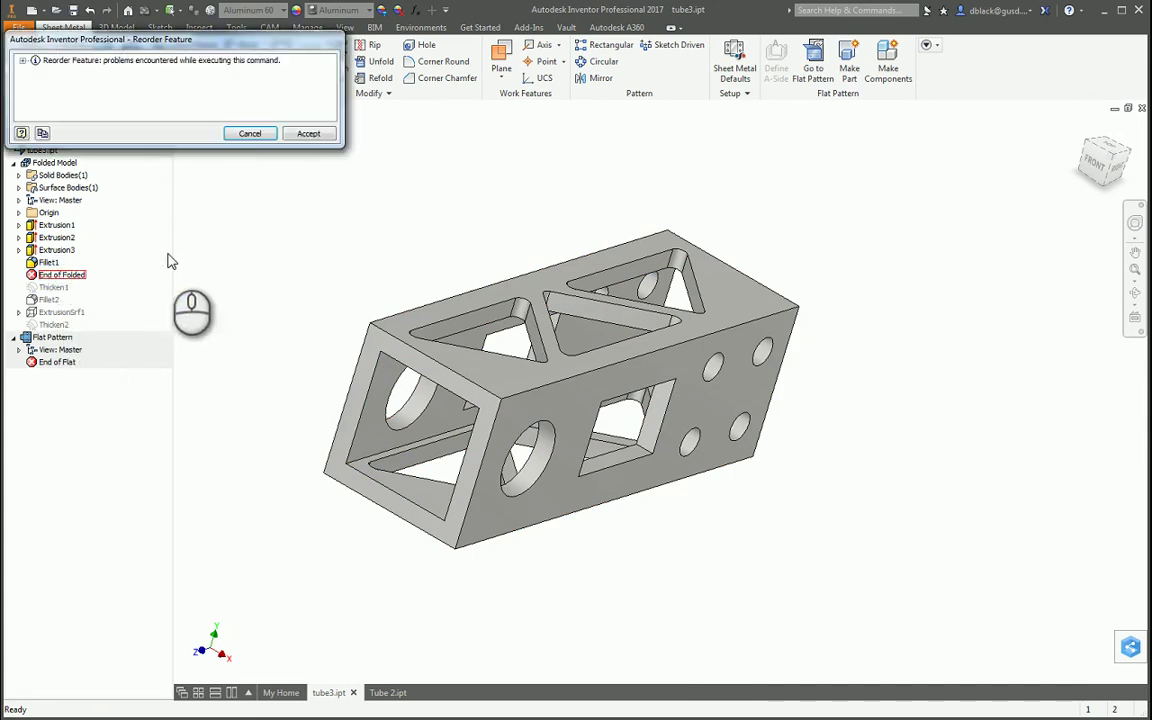
click(321, 133)
key(F4)
drag(548, 252, 689, 463)
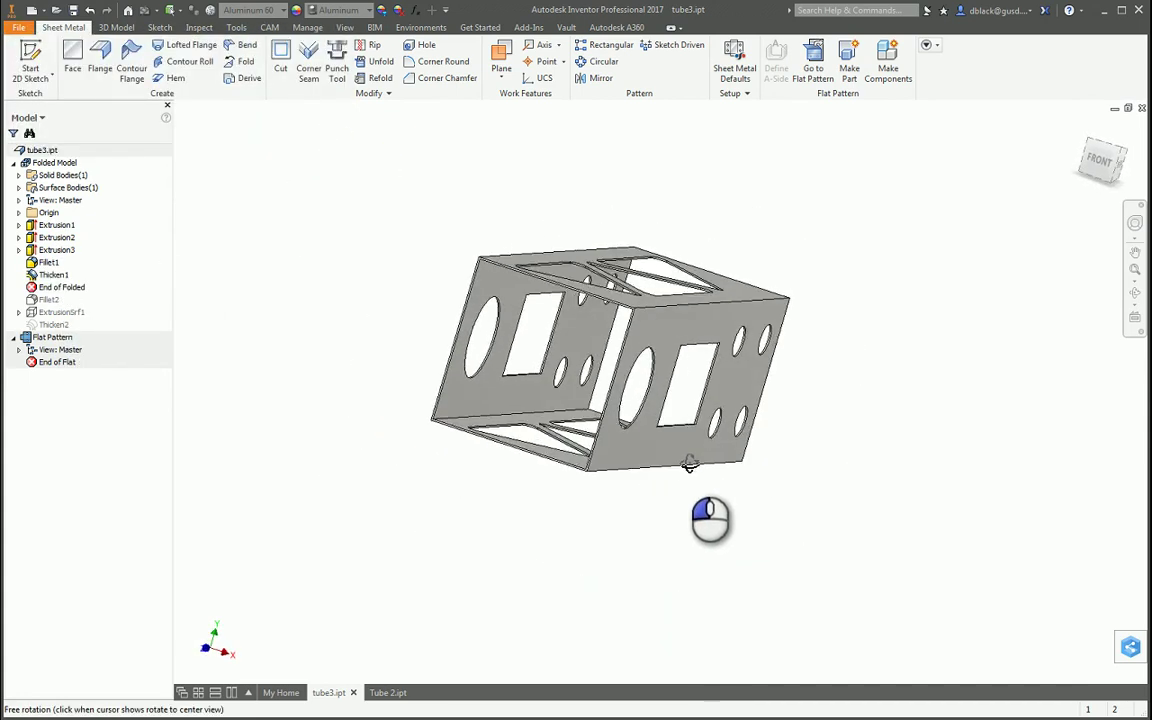
scroll(478, 270, down, 6)
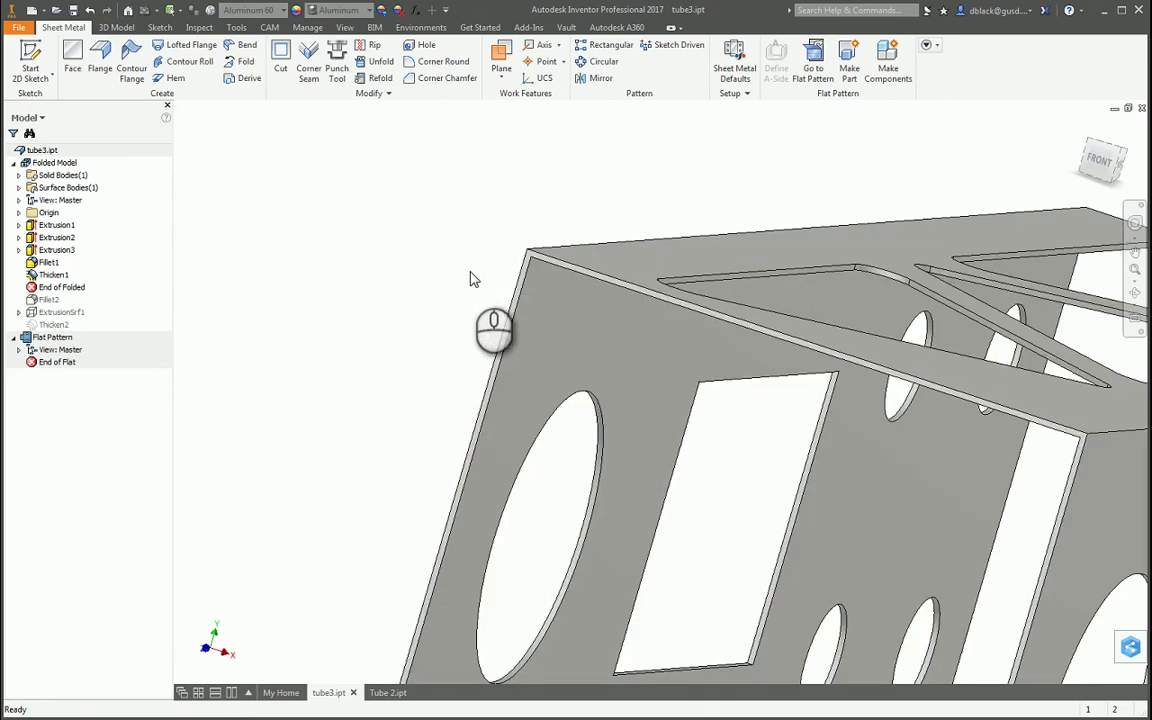
Measure the wall thickness between the outer and inner edges near tube3's upper front corner.
key(m)
click(515, 295)
click(517, 296)
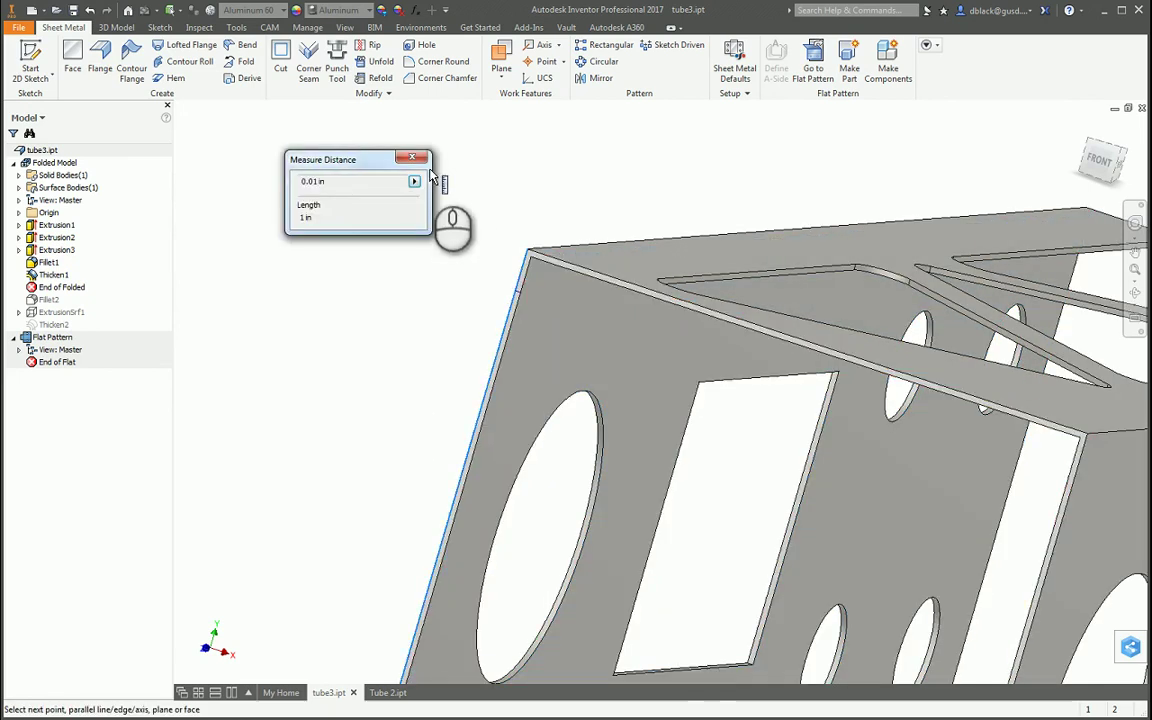
click(411, 157)
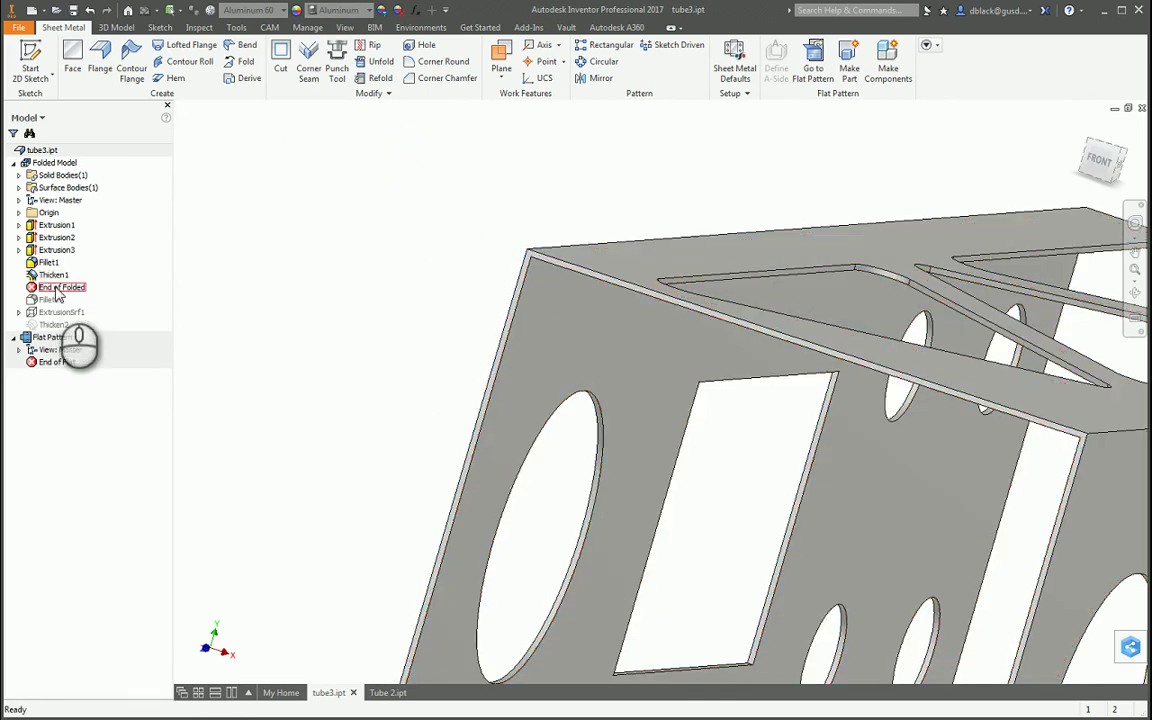
Advance tube3's End of Folded marker past Fillet2 and examine the rounded outer corner up close.
drag(56, 306, 56, 306)
click(303, 131)
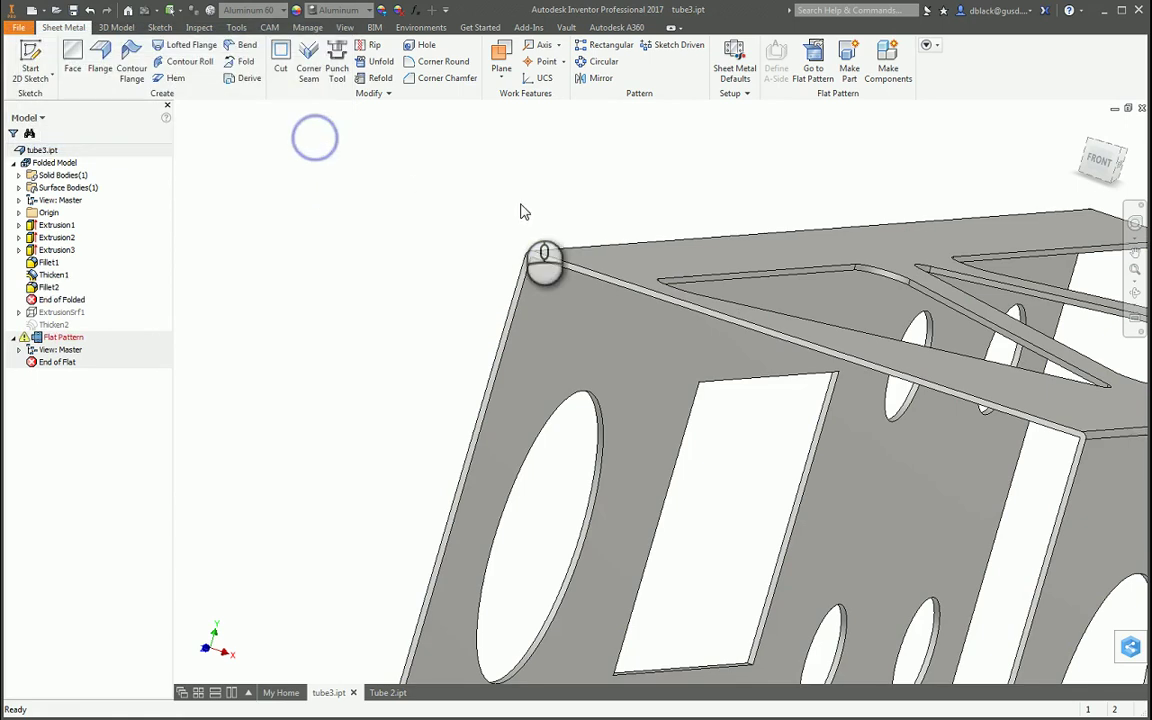
scroll(530, 257, down, 3)
scroll(530, 257, down, 2)
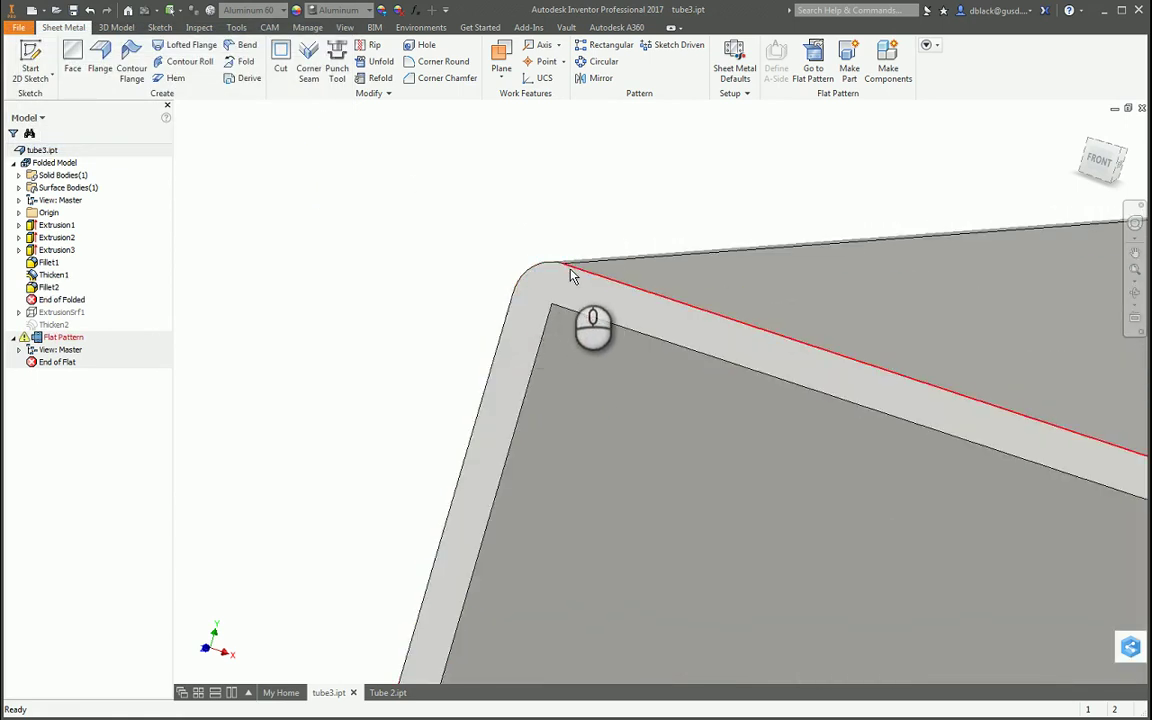
scroll(258, 294, up, 2)
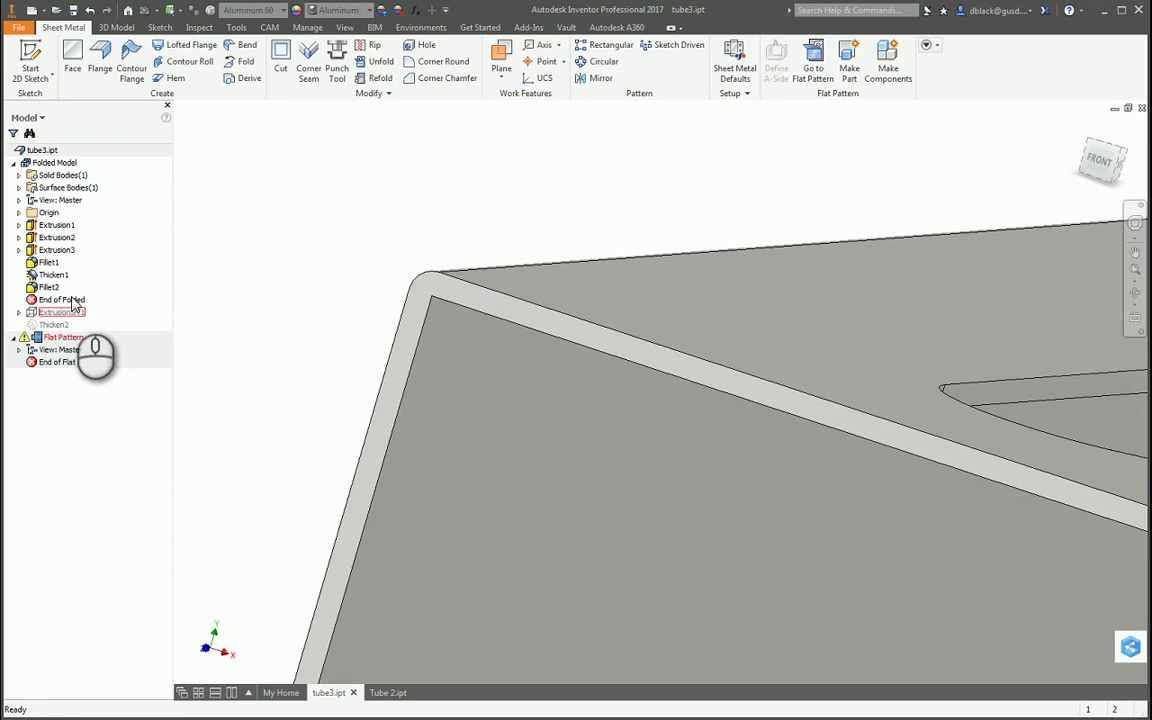
scroll(337, 290, up, 4)
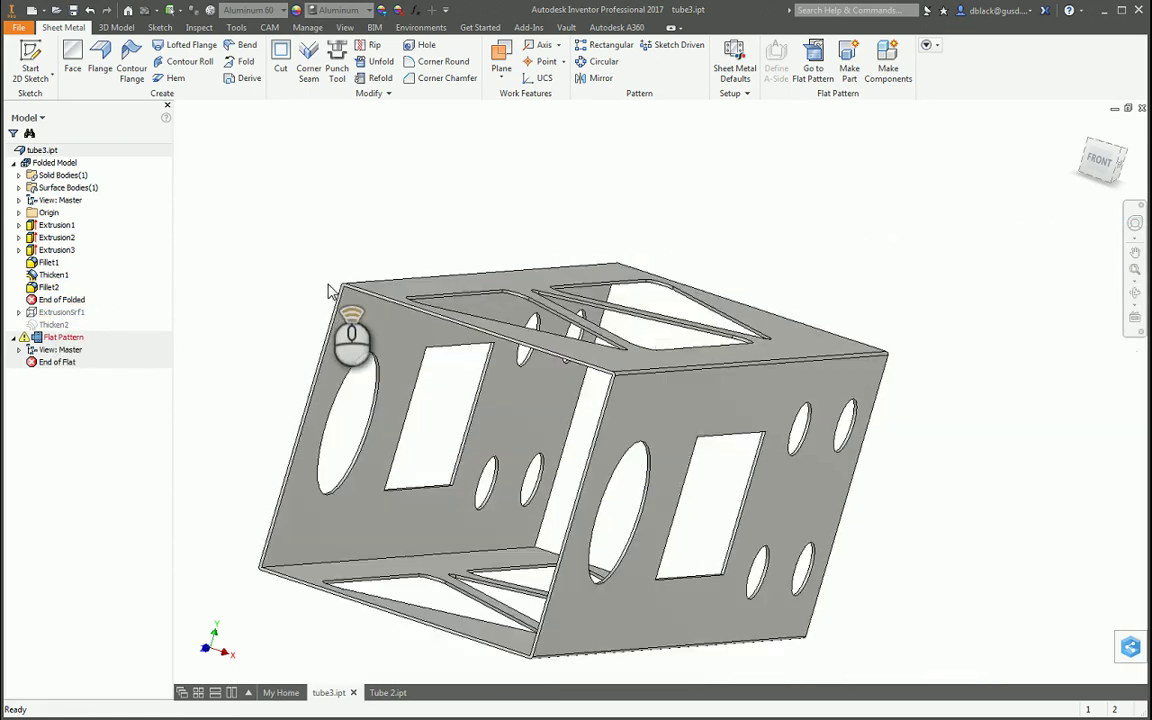
scroll(363, 218, down, 3)
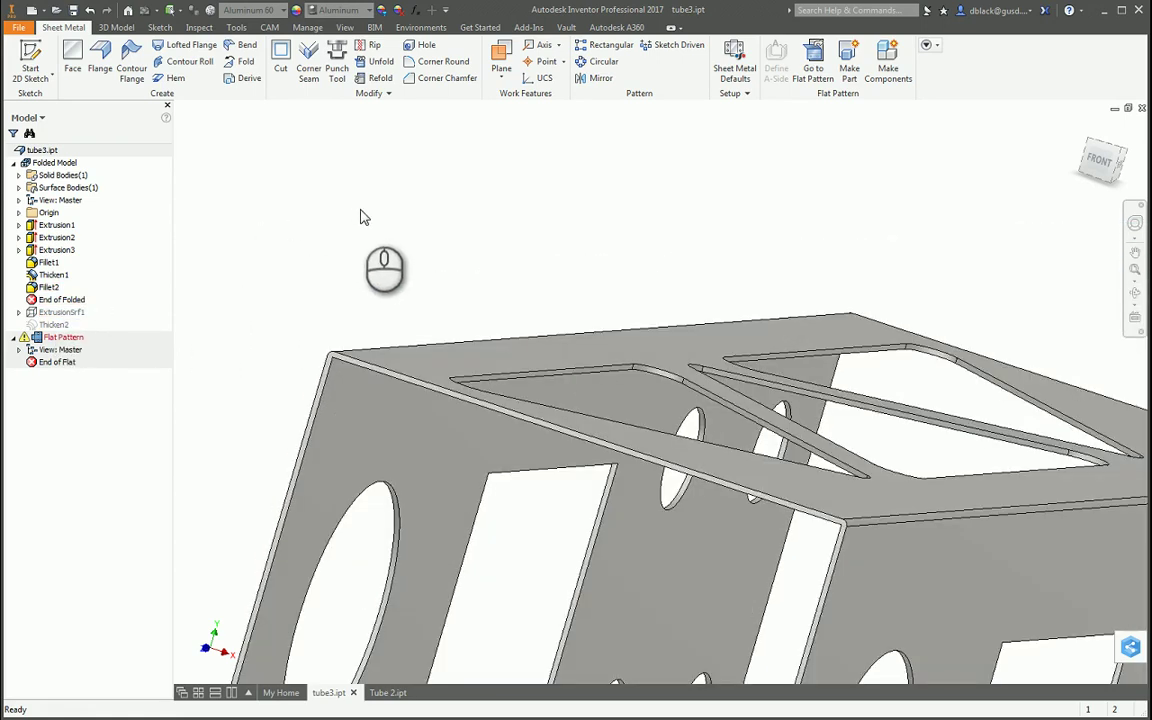
Advance tube3's End of Folded marker past ExtrusionSrf1, accepting the reorder, and examine the thin surface strip across the upper face.
scroll(900, 249, up, 3)
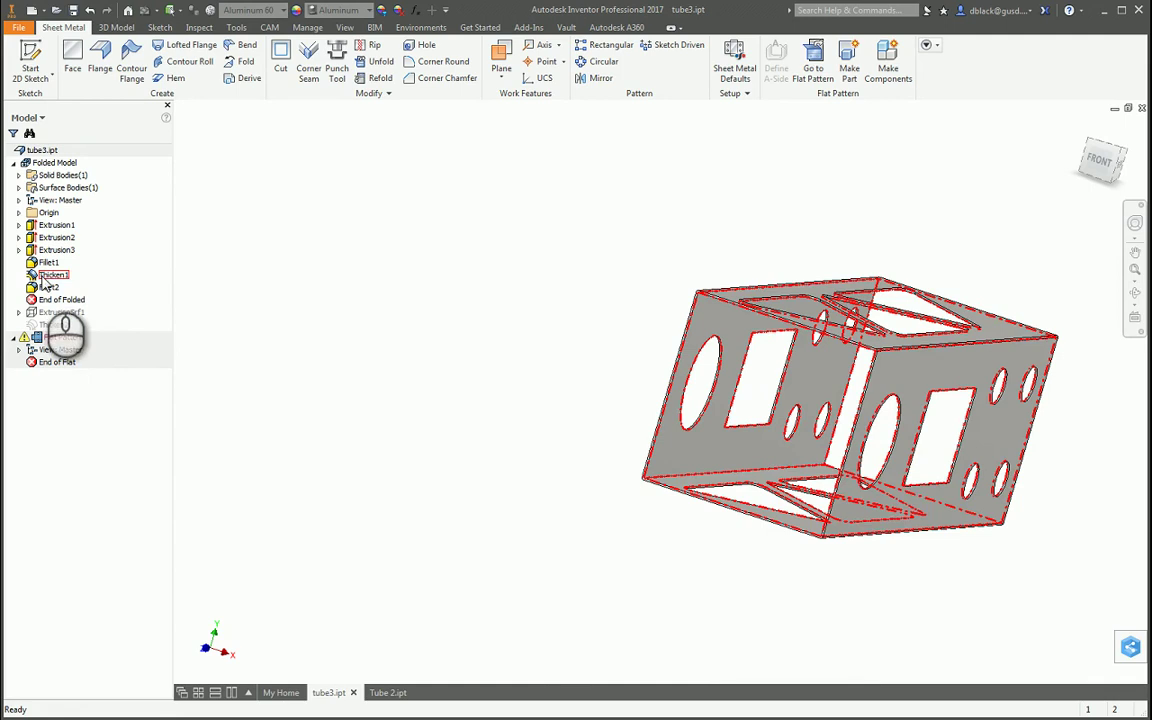
drag(61, 300, 62, 323)
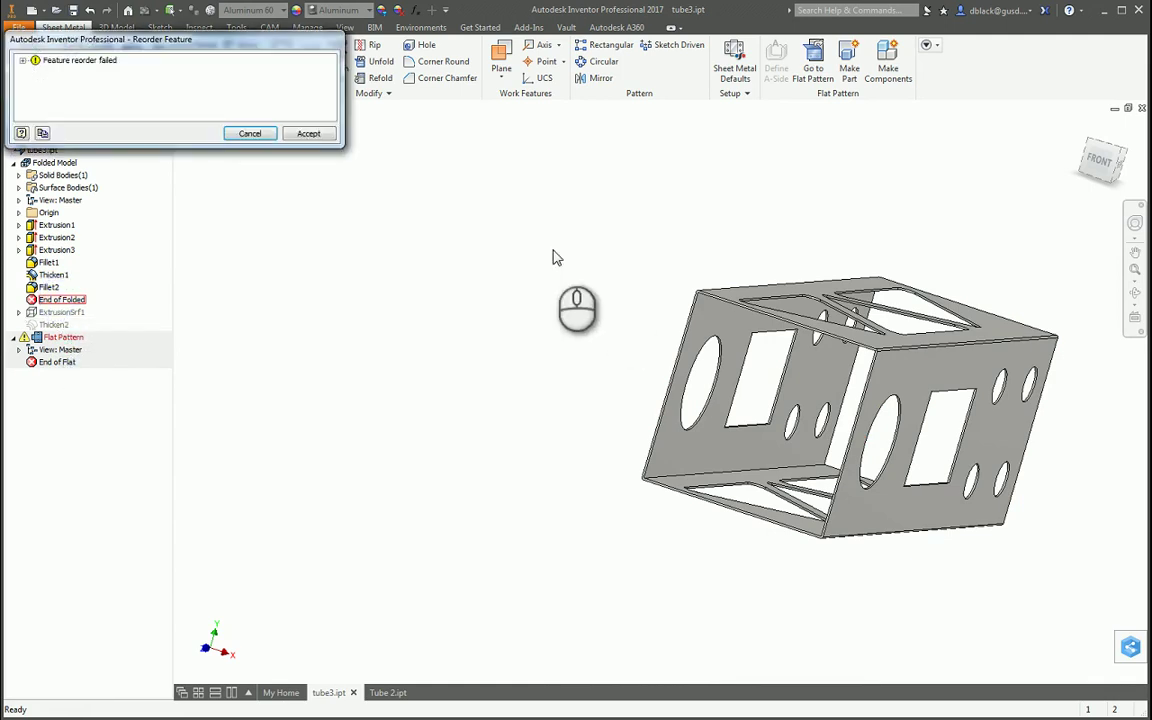
click(305, 131)
scroll(860, 318, down, 5)
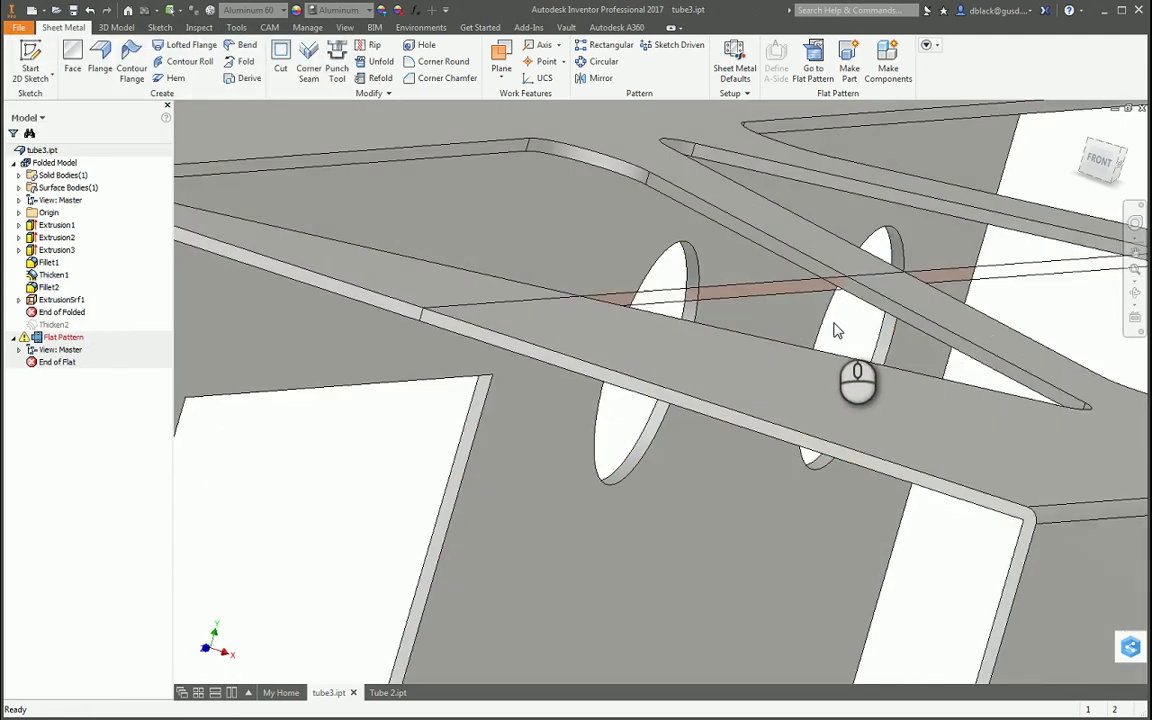
scroll(690, 310, down, 2)
scroll(695, 328, down, 3)
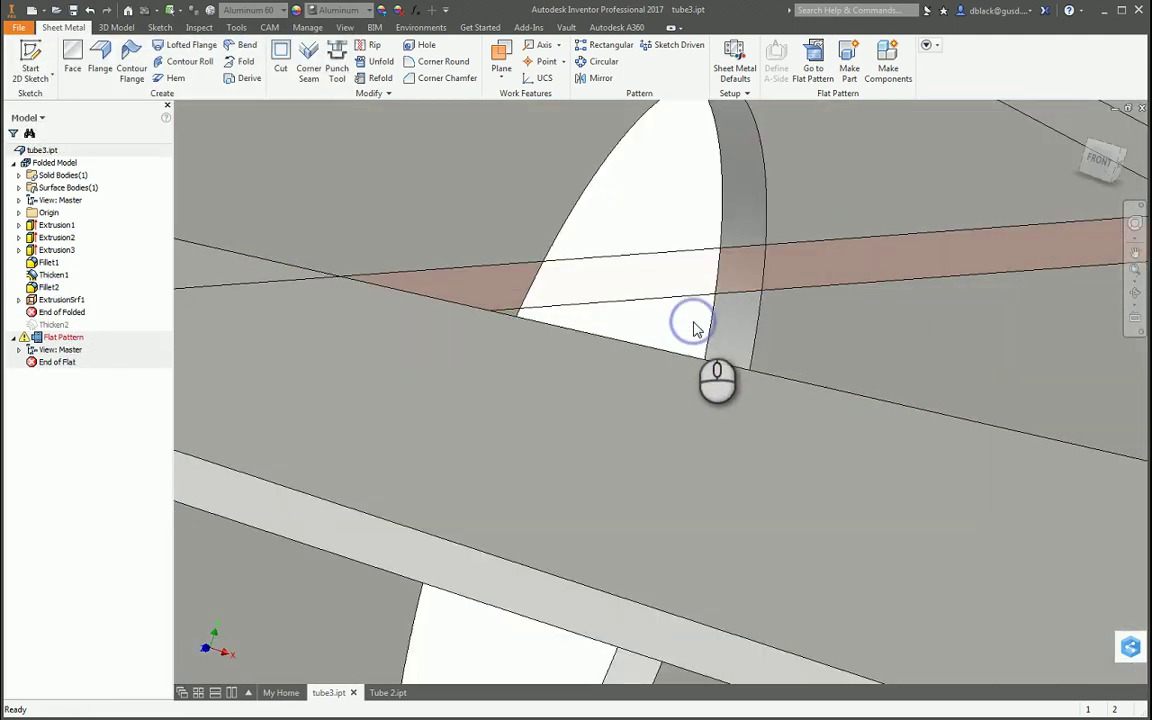
scroll(650, 328, up, 10)
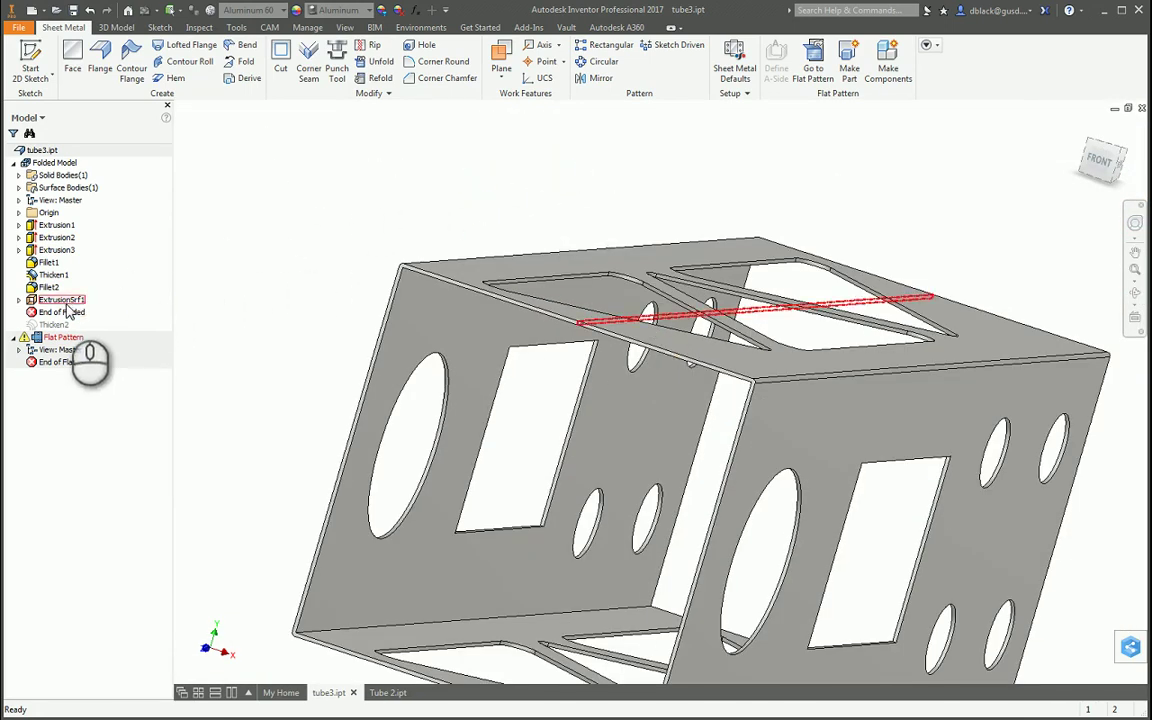
Advance tube3's End of Folded marker past Thicken2 to the end of the feature list, accepting the reorder.
drag(70, 330, 70, 331)
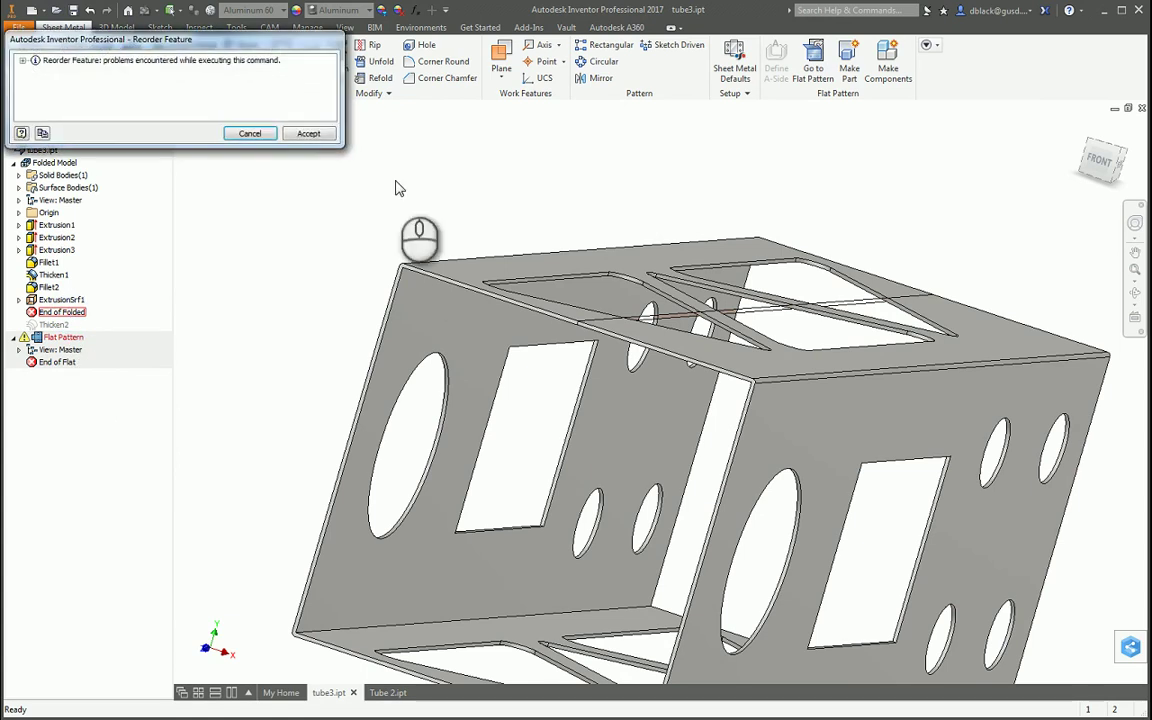
click(310, 131)
click(556, 154)
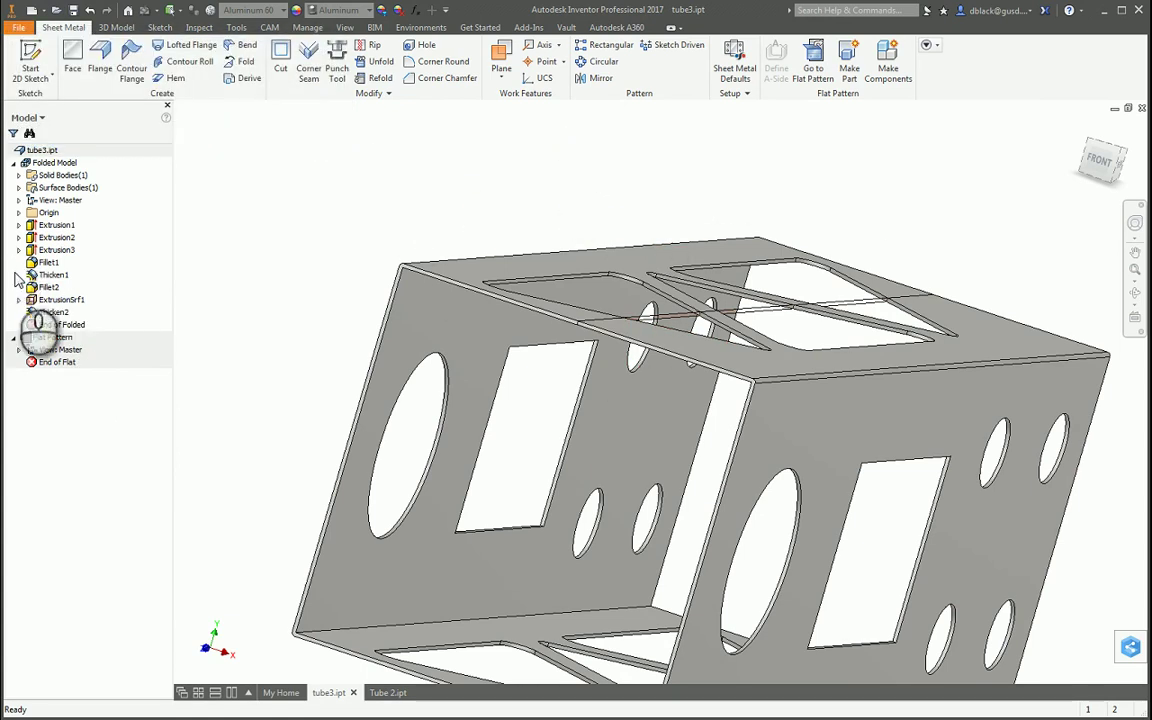
Open Thicken2 for editing, review its thicken distance, and close it without changes.
right_click(50, 312)
click(82, 366)
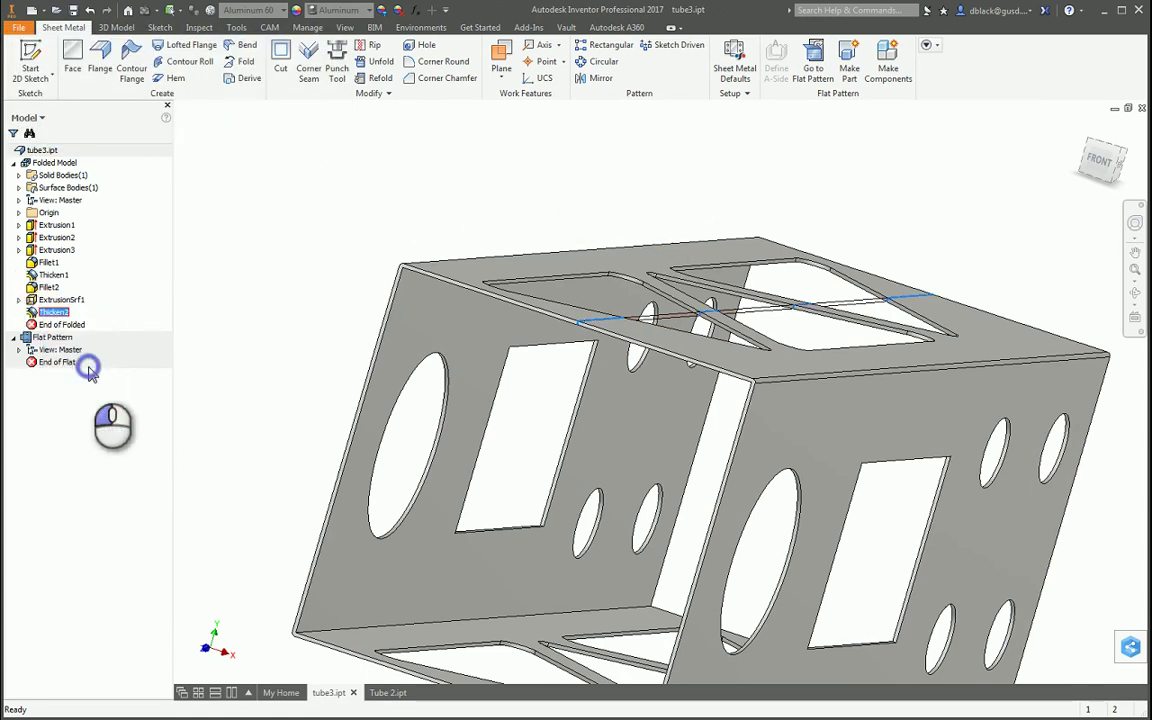
drag(299, 227, 315, 229)
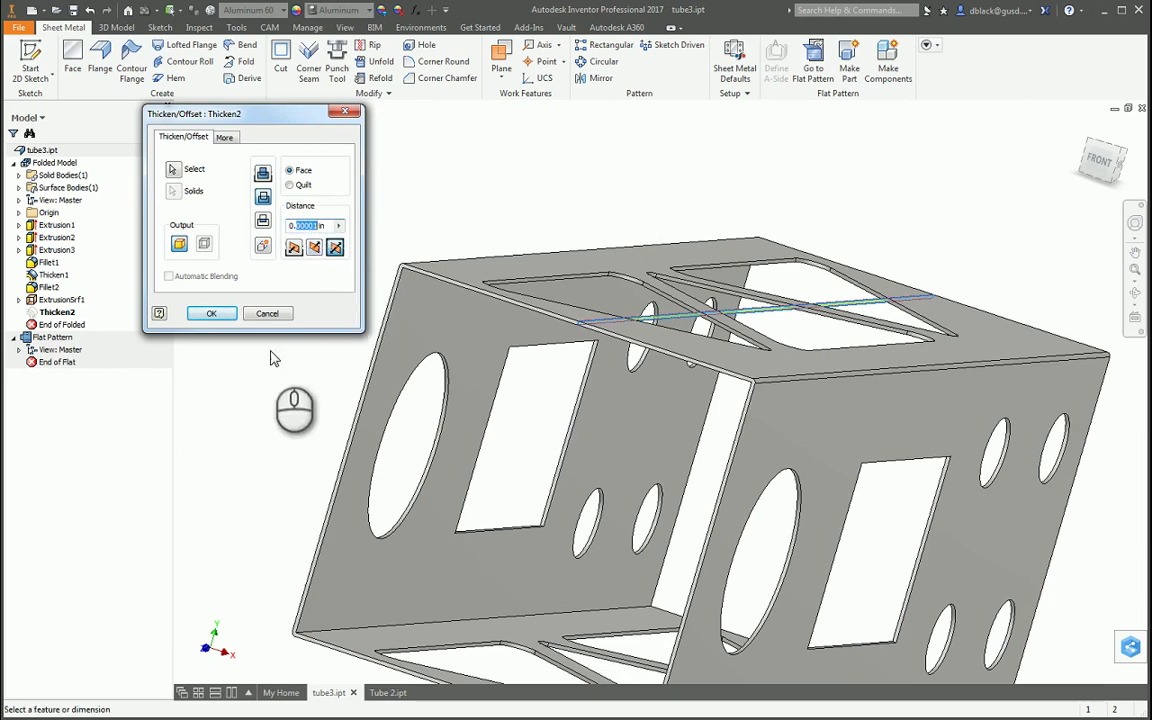
click(350, 113)
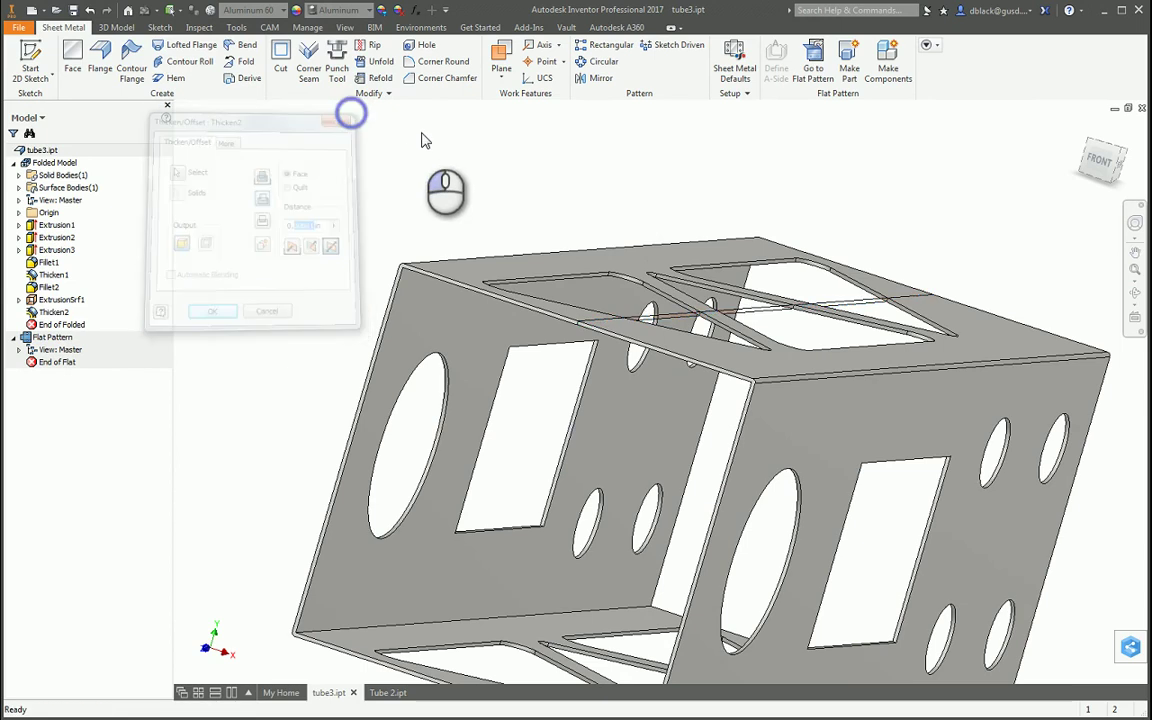
click(365, 216)
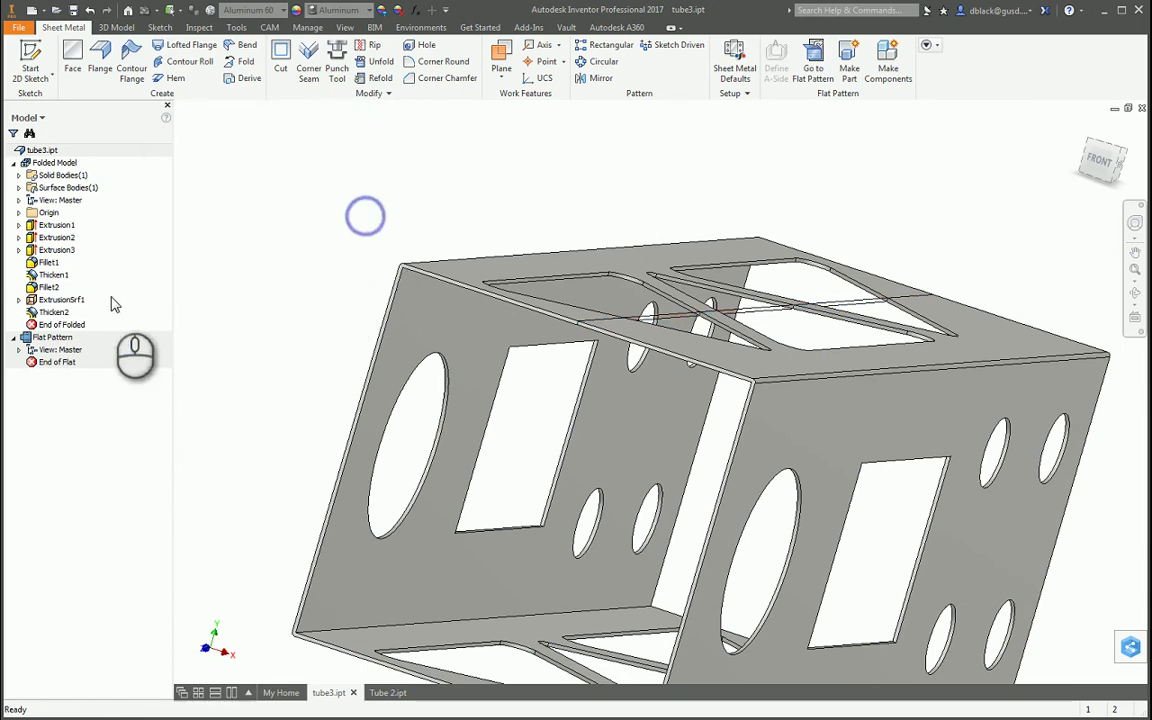
click(57, 324)
click(862, 176)
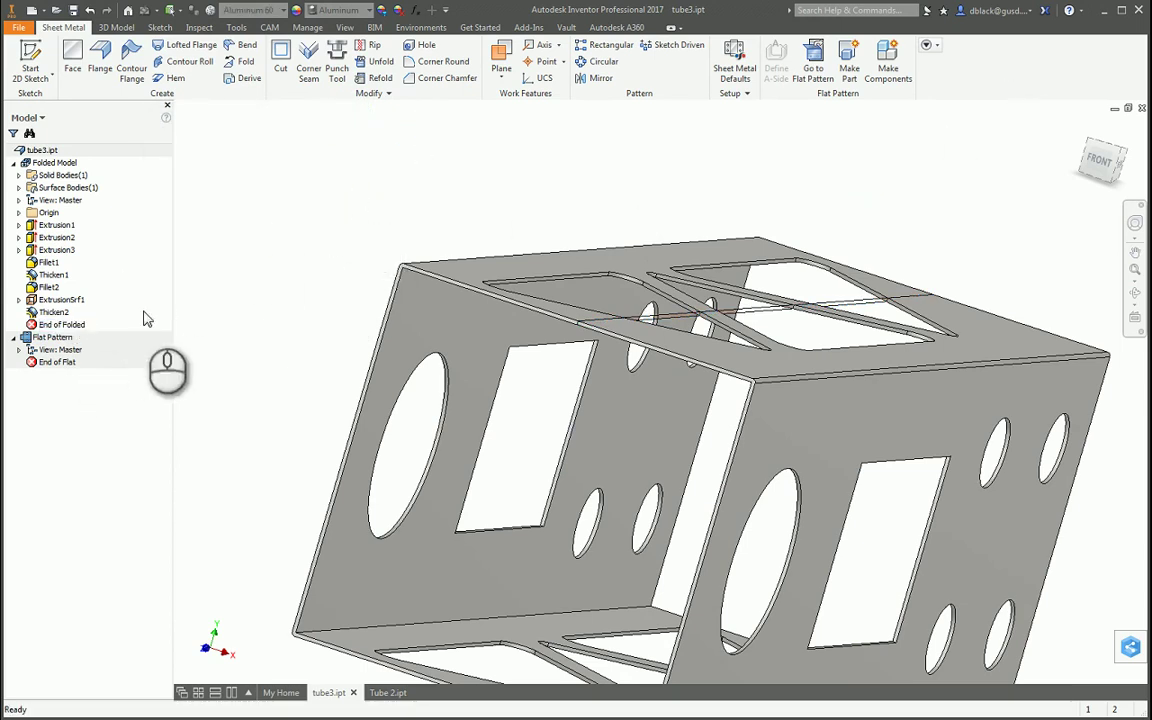
click(57, 337)
click(303, 226)
Review the ModK sheet metal rule's thickness and the ModK unfold rule's K-factor in the sheet metal defaults.
scroll(303, 226, down, 2)
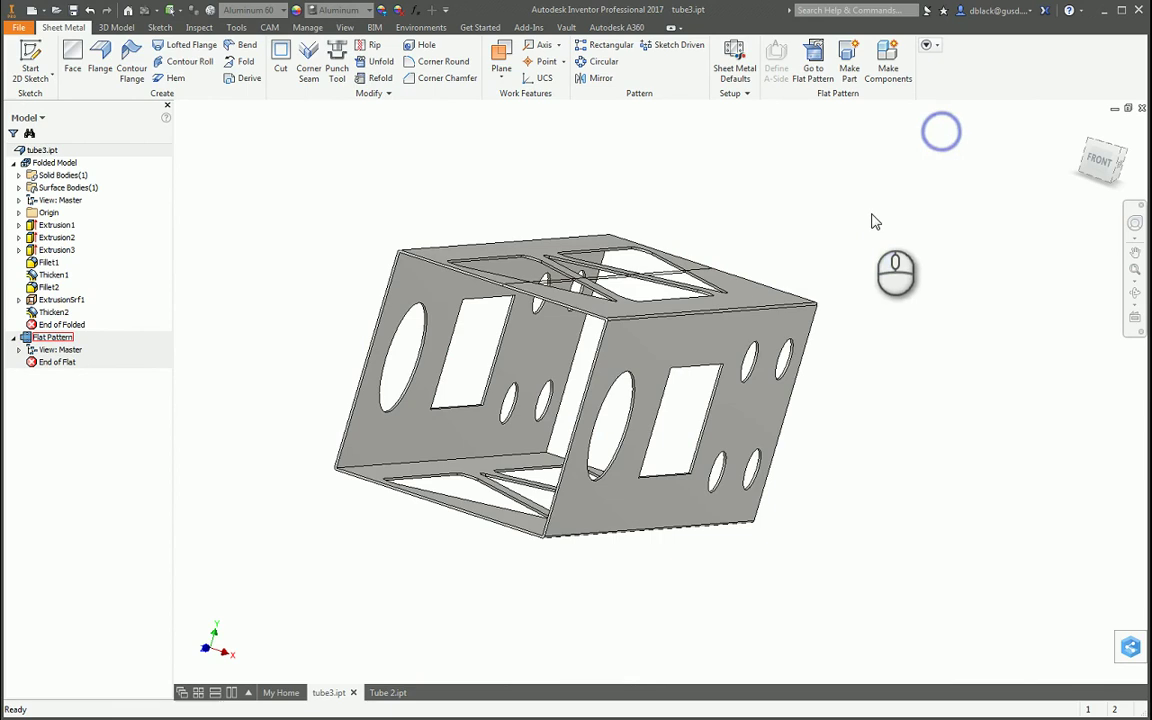
click(736, 58)
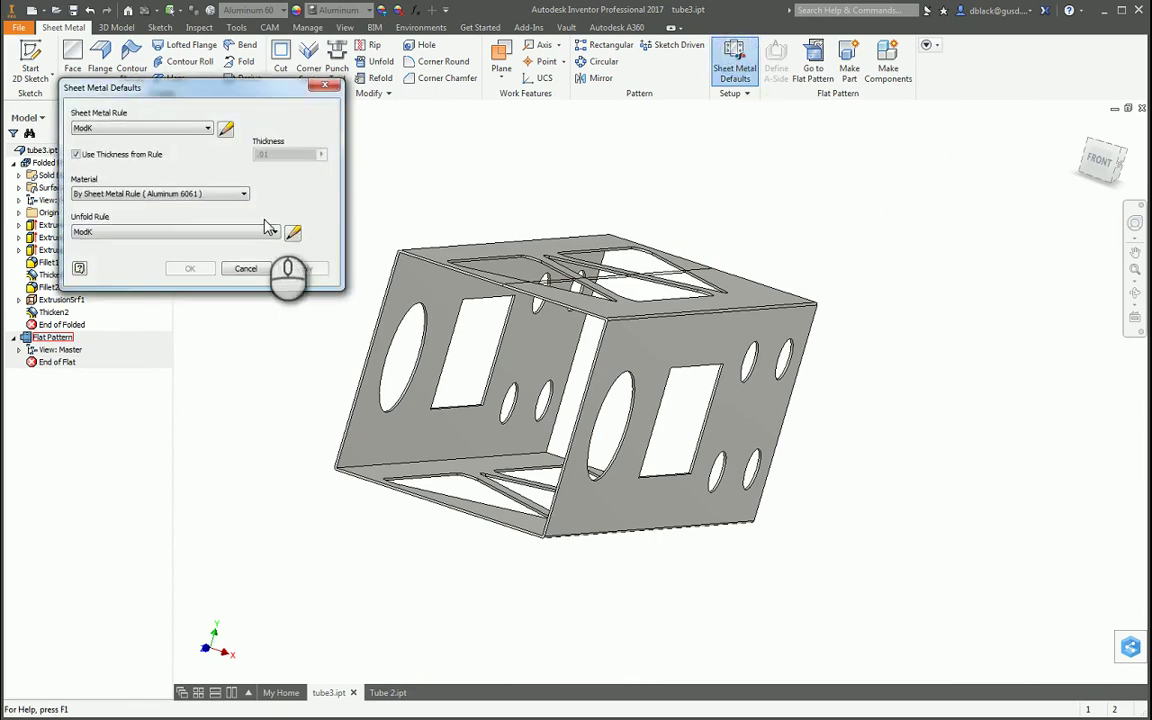
click(225, 129)
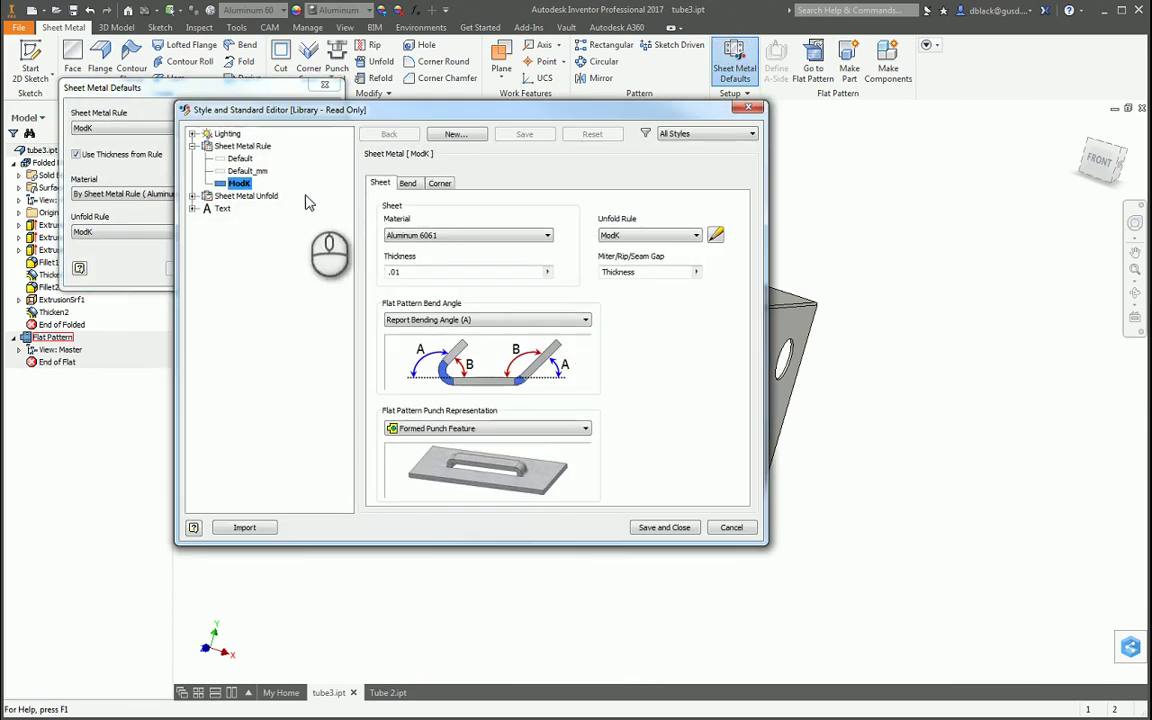
click(193, 196)
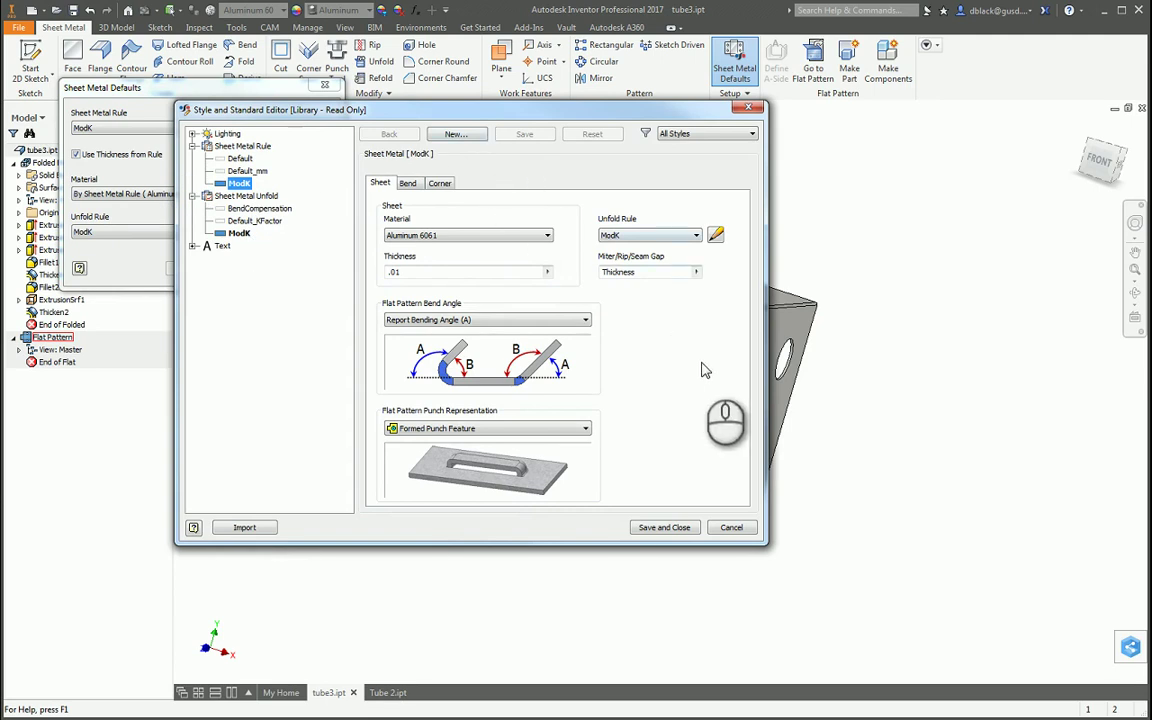
click(239, 233)
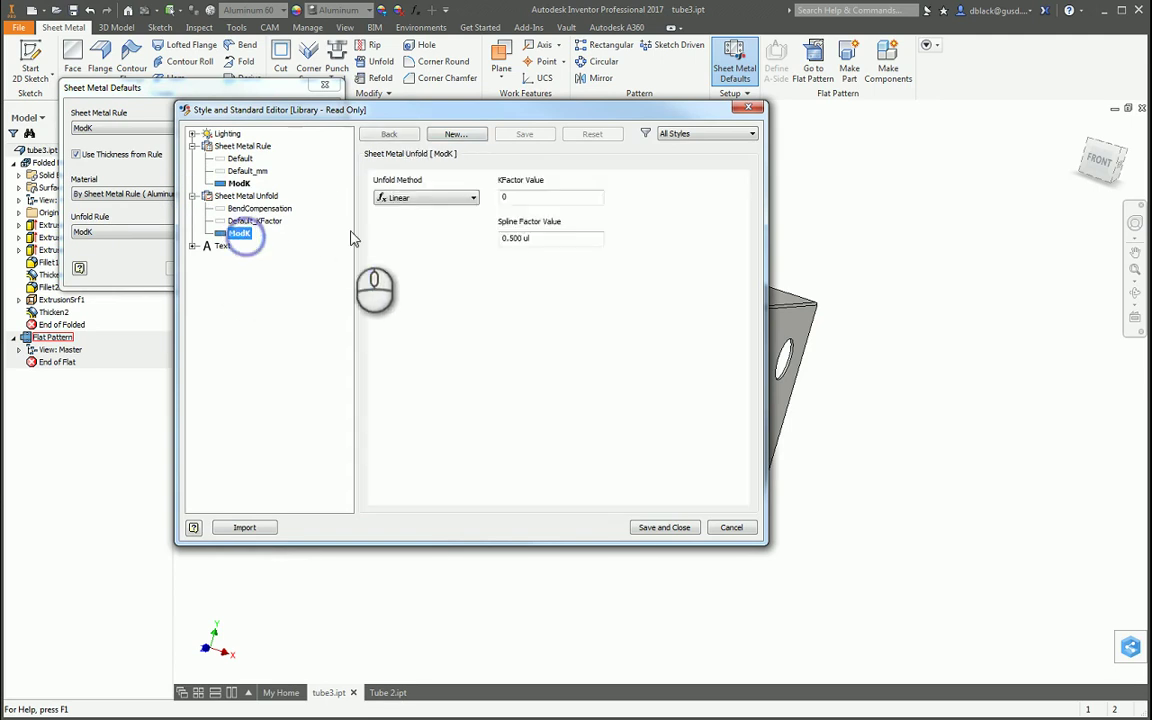
double_click(519, 199)
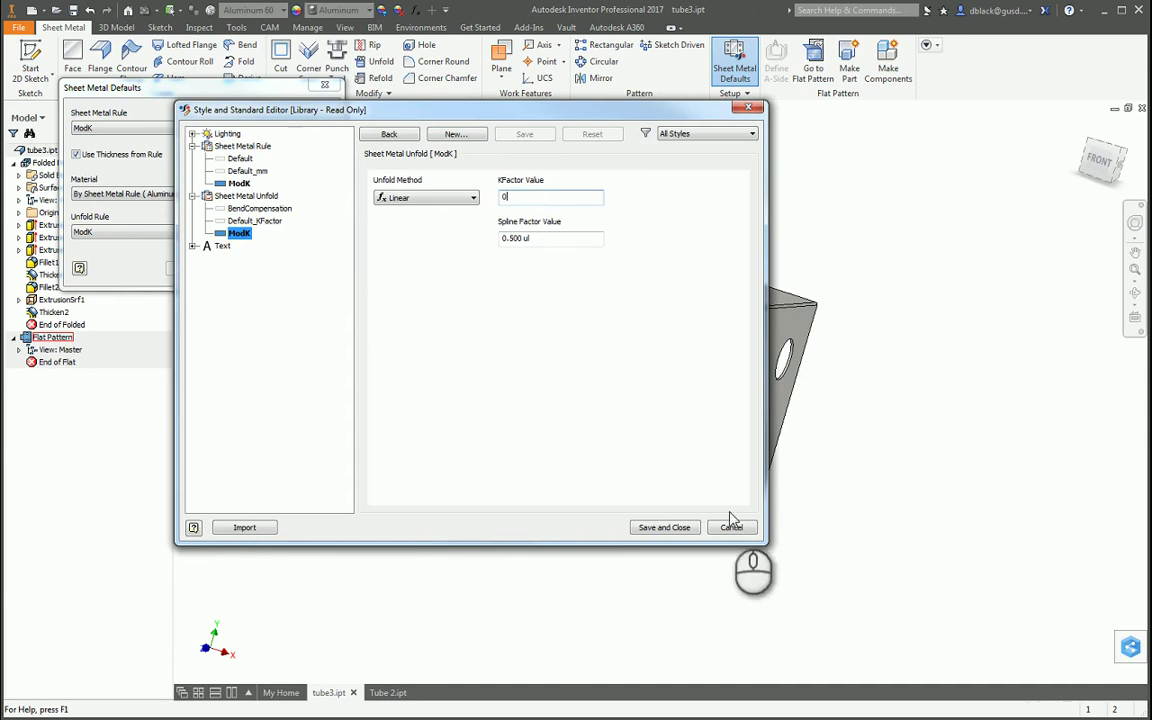
click(241, 183)
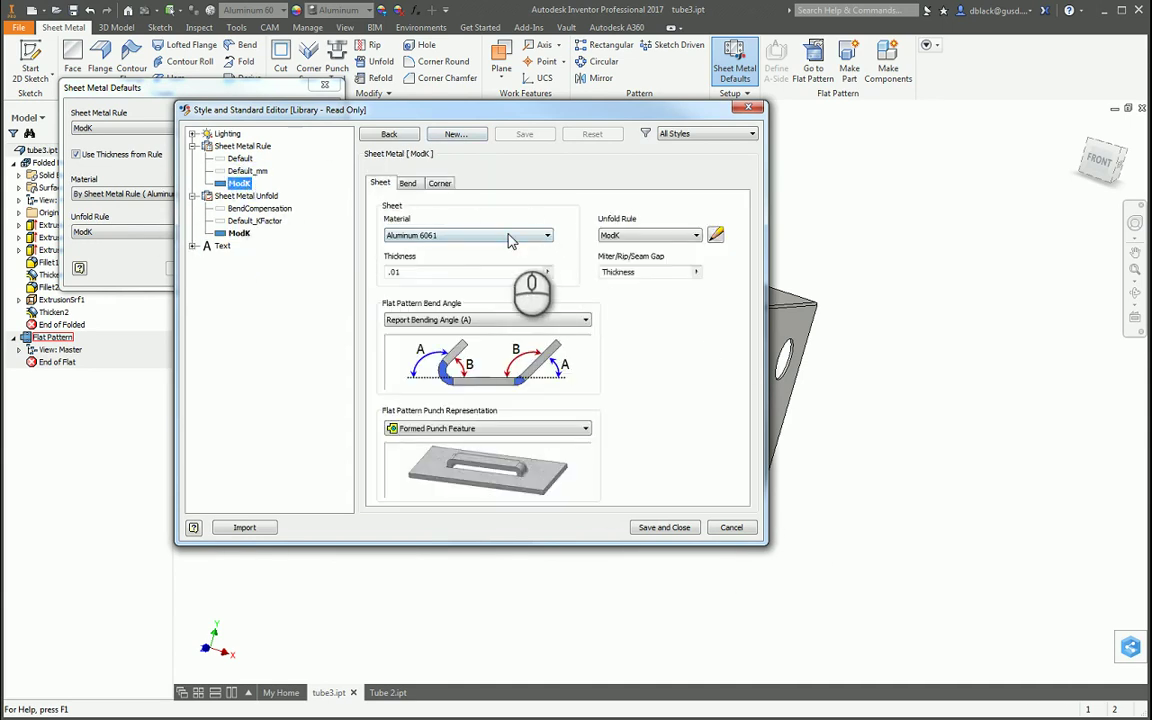
click(425, 272)
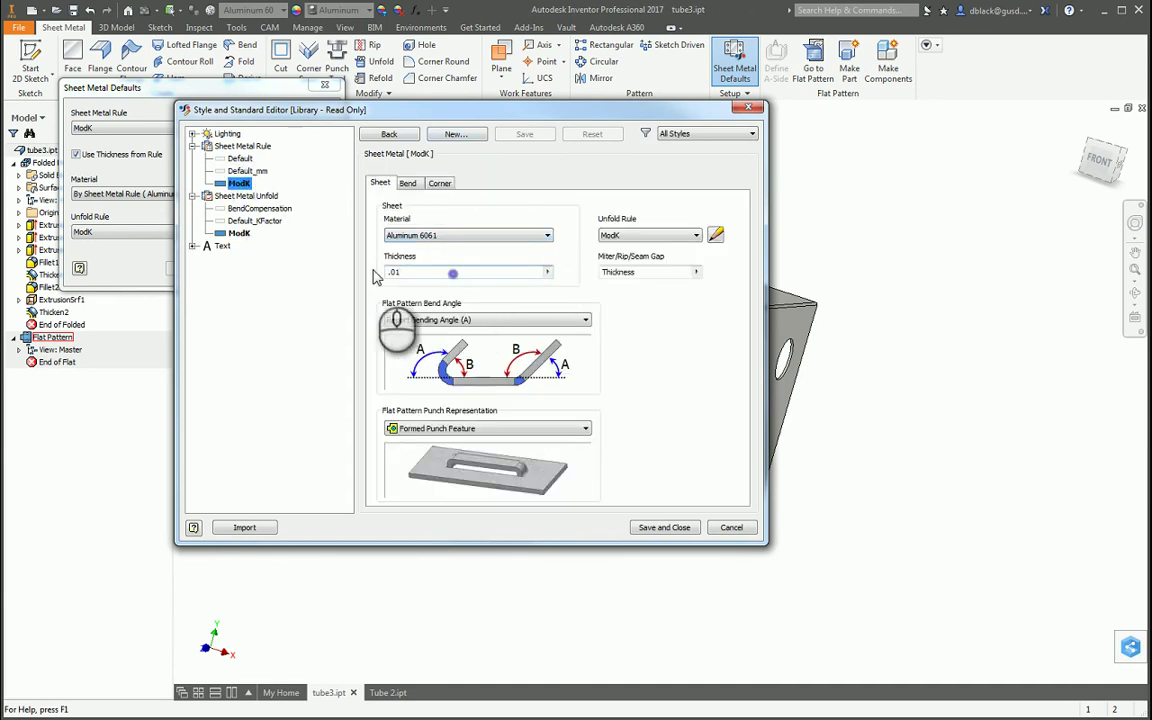
click(662, 527)
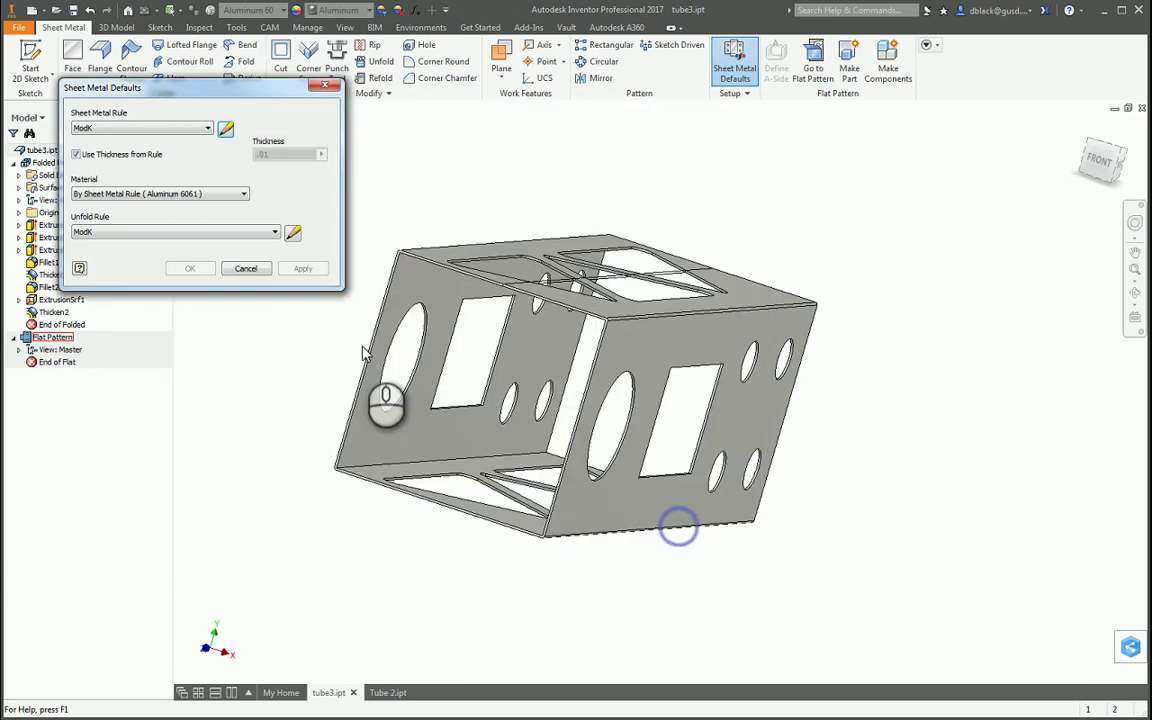
click(324, 86)
Go to tube3's flat pattern and edit its definition so the long edge crossing the bend lines is aligned vertically.
click(815, 62)
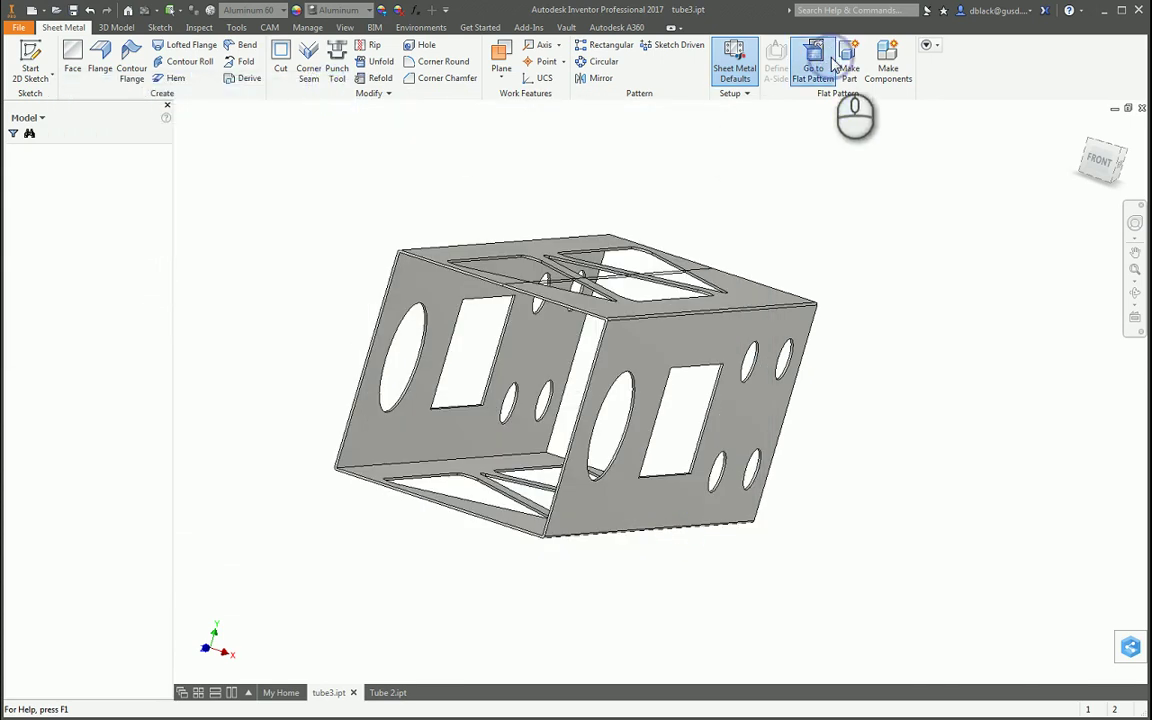
right_click(50, 338)
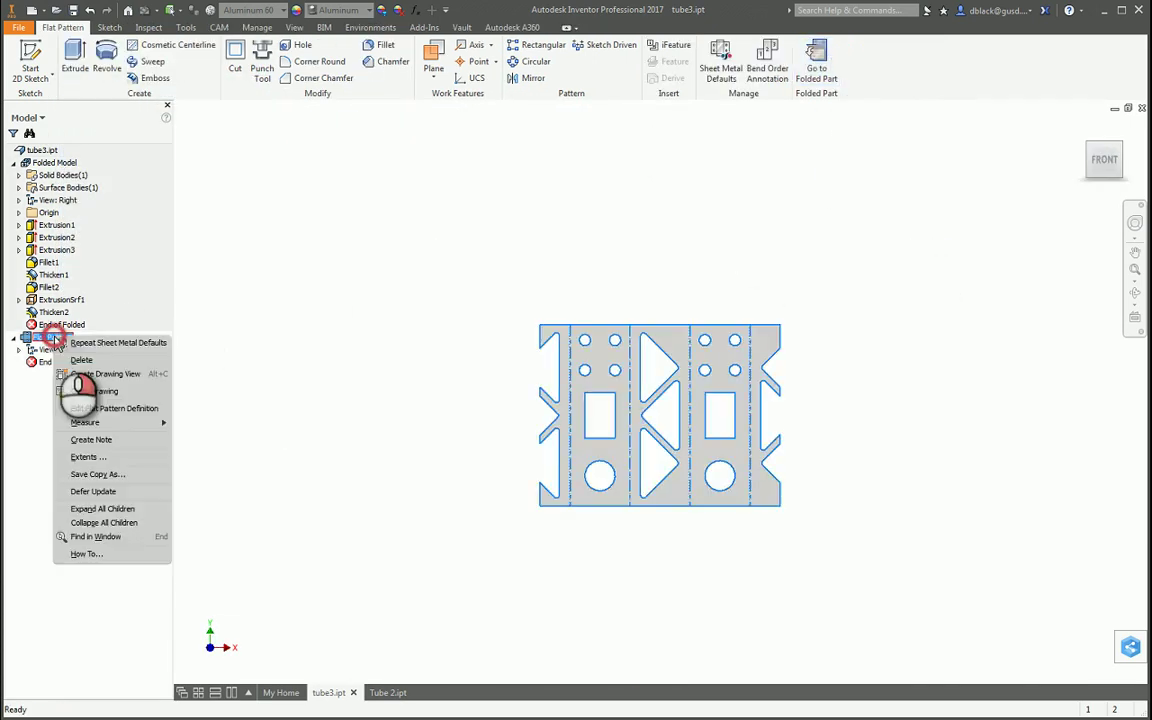
click(131, 410)
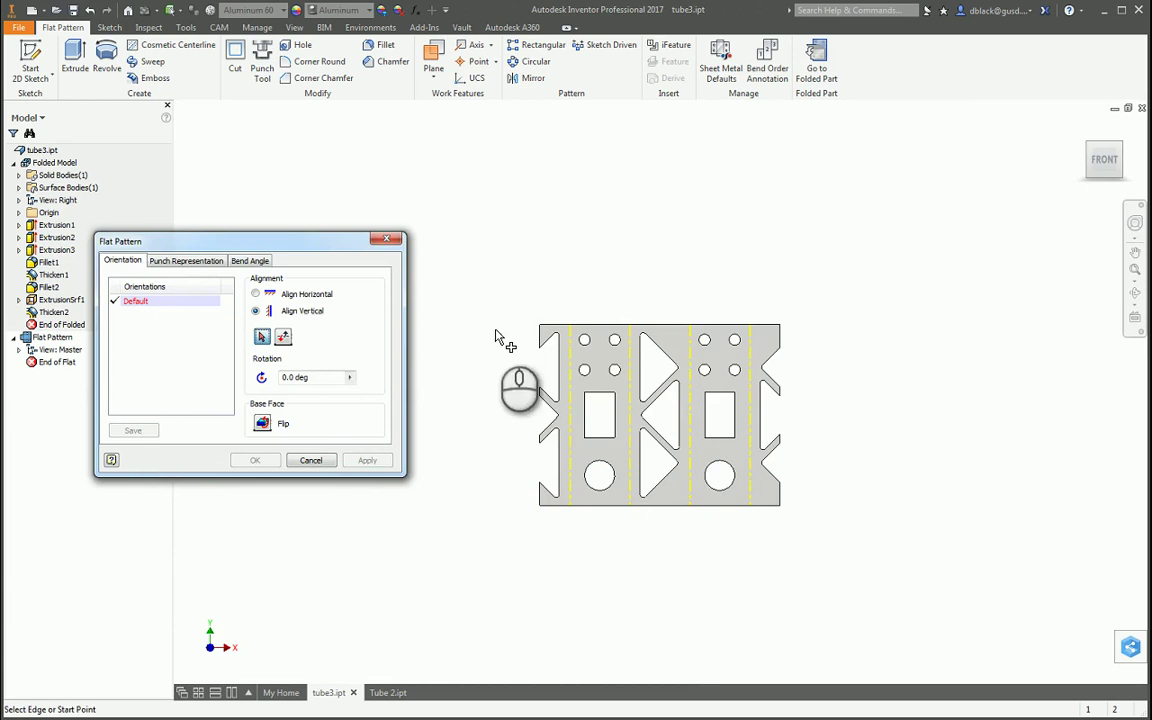
click(649, 330)
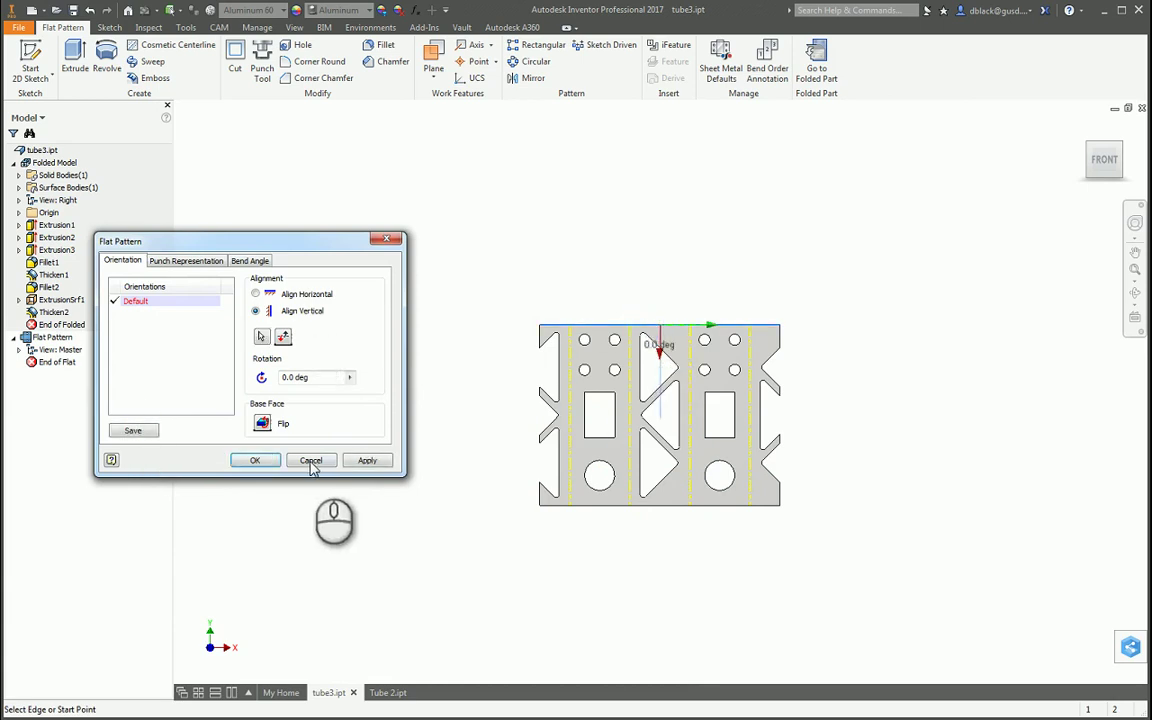
click(368, 461)
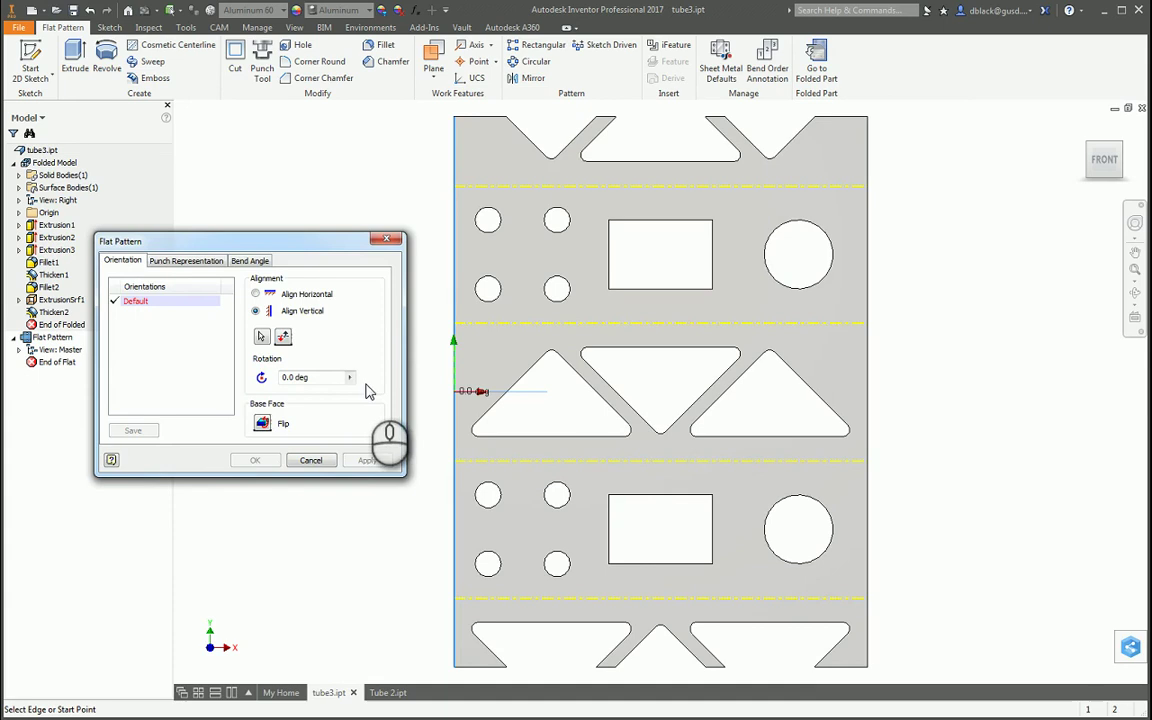
click(387, 238)
Measure the flat pattern's overall length between the two outer edges parallel to the bend lines.
right_drag(373, 244, 338, 222)
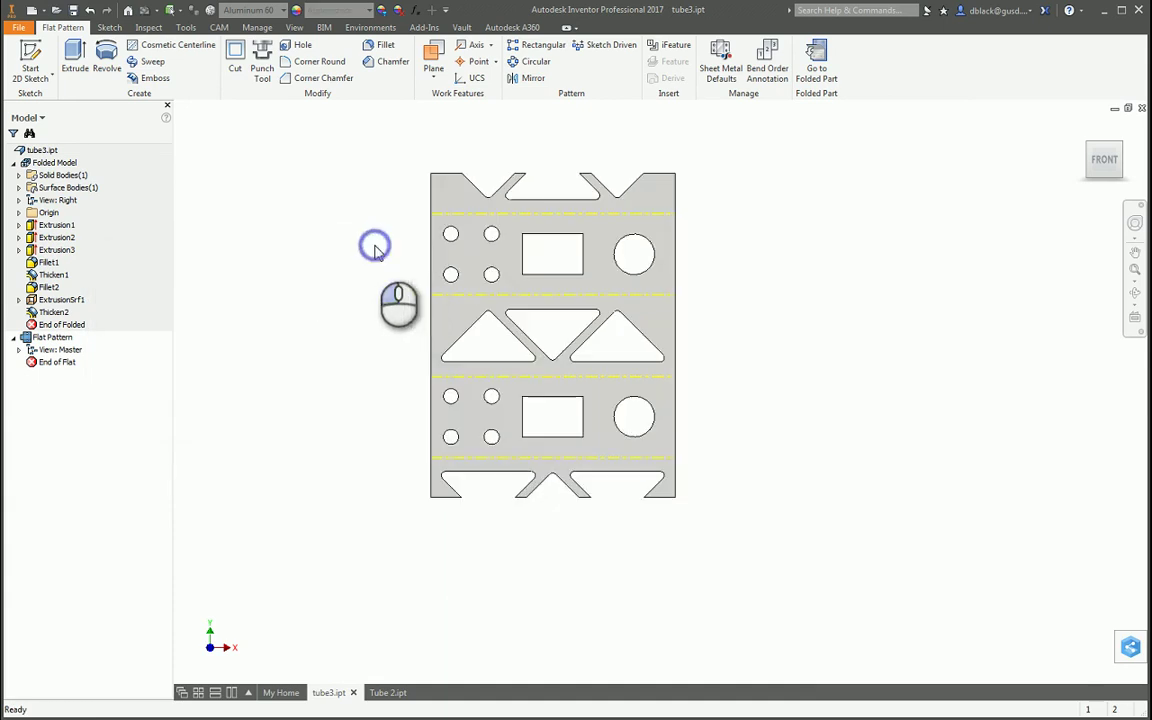
click(460, 183)
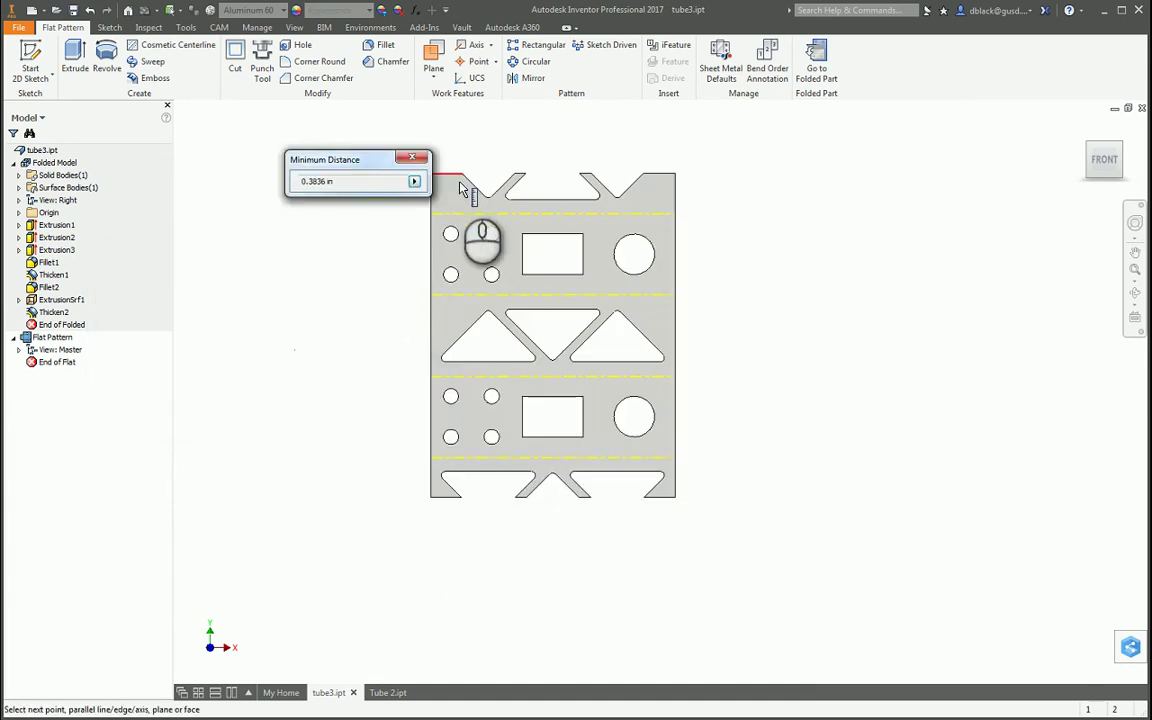
click(441, 498)
drag(352, 160, 341, 218)
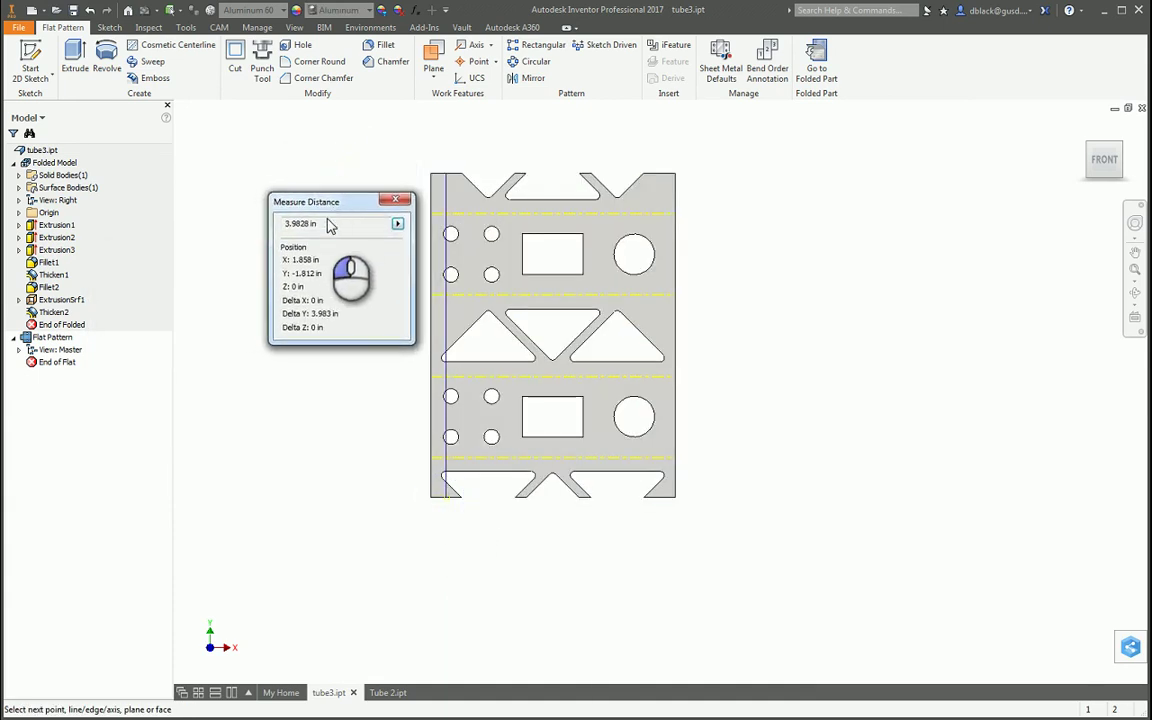
click(342, 223)
click(349, 222)
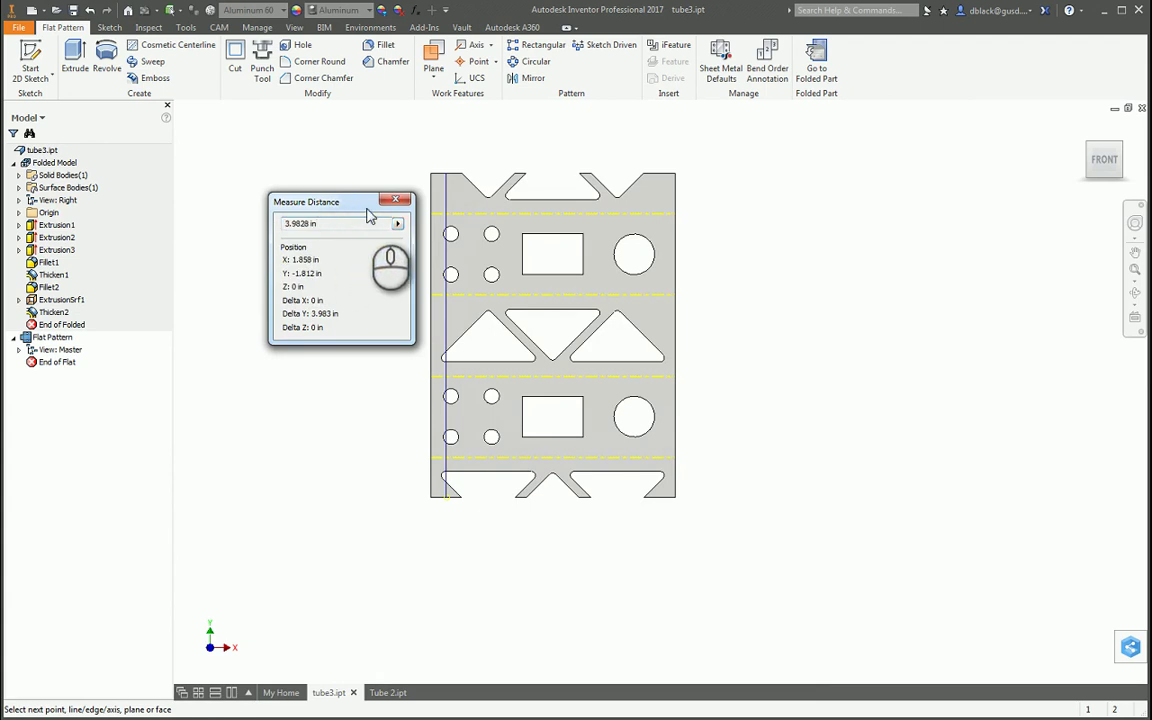
click(395, 199)
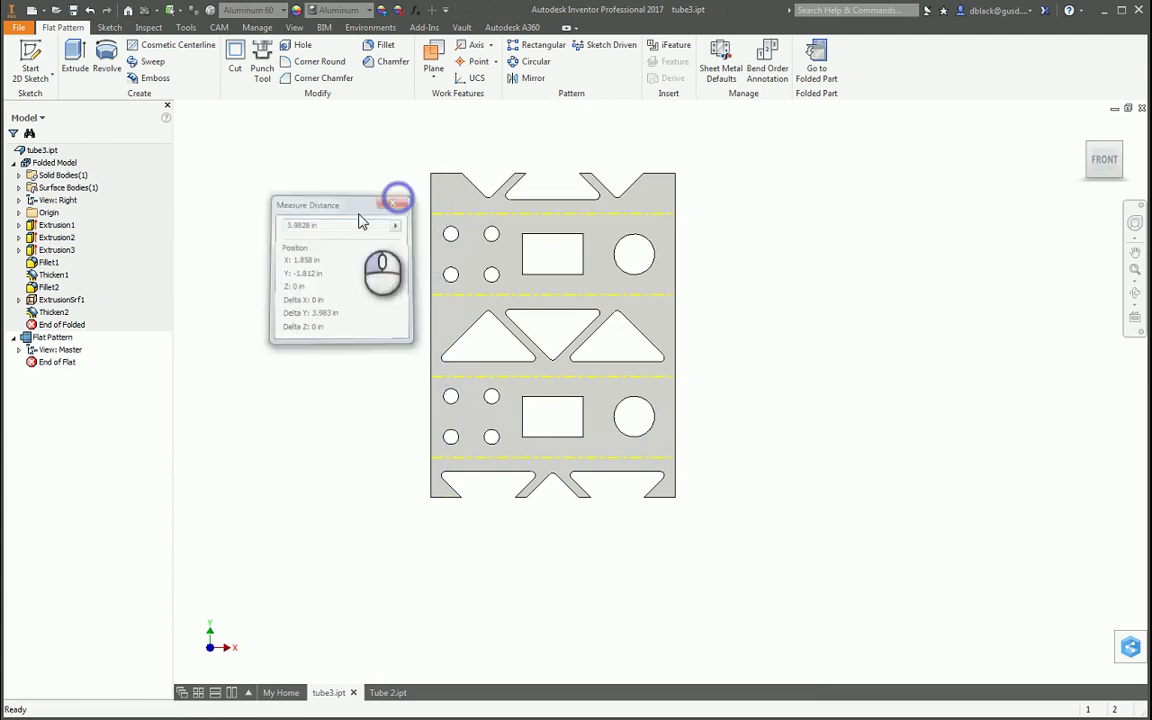
Try to export tube3's flat pattern face as an AutoCAD DXF in the Tube Unwrap folder.
right_click(463, 258)
click(470, 369)
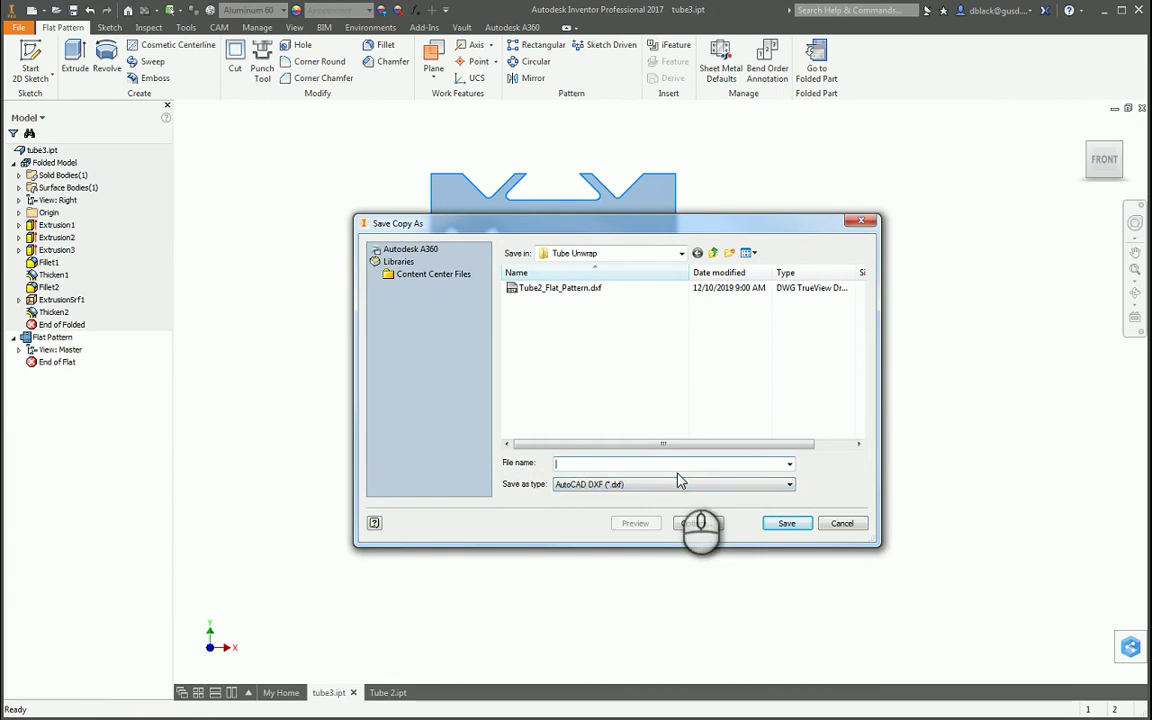
click(861, 220)
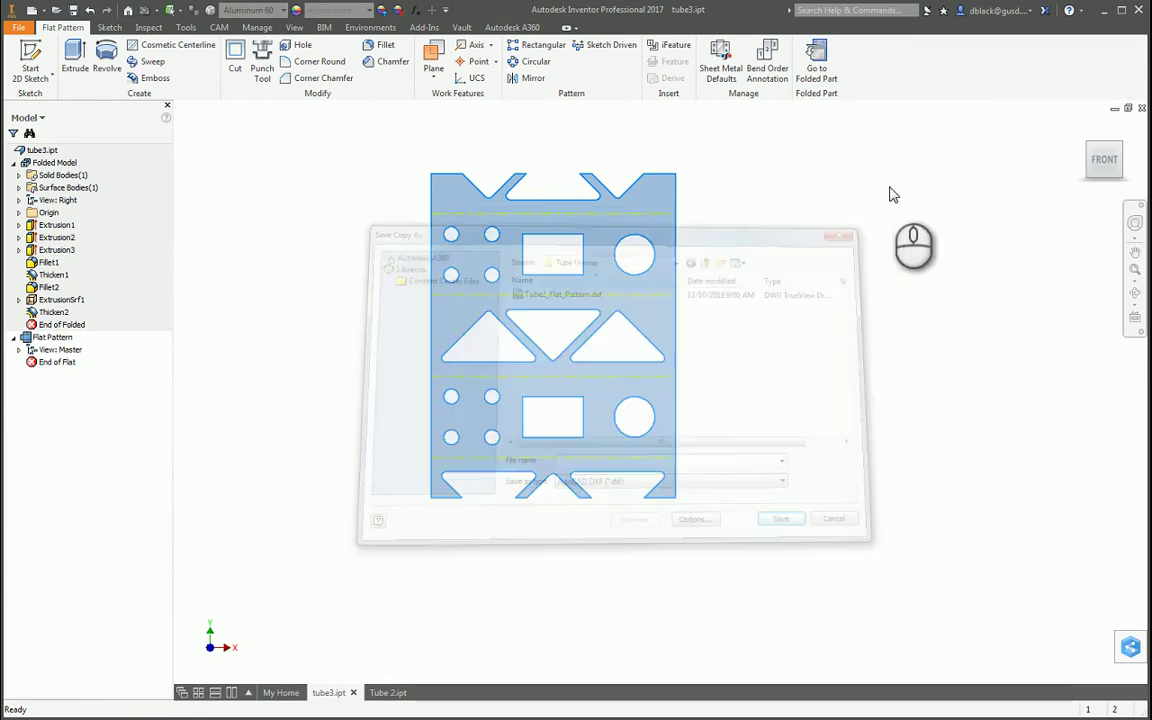
click(889, 188)
click(840, 185)
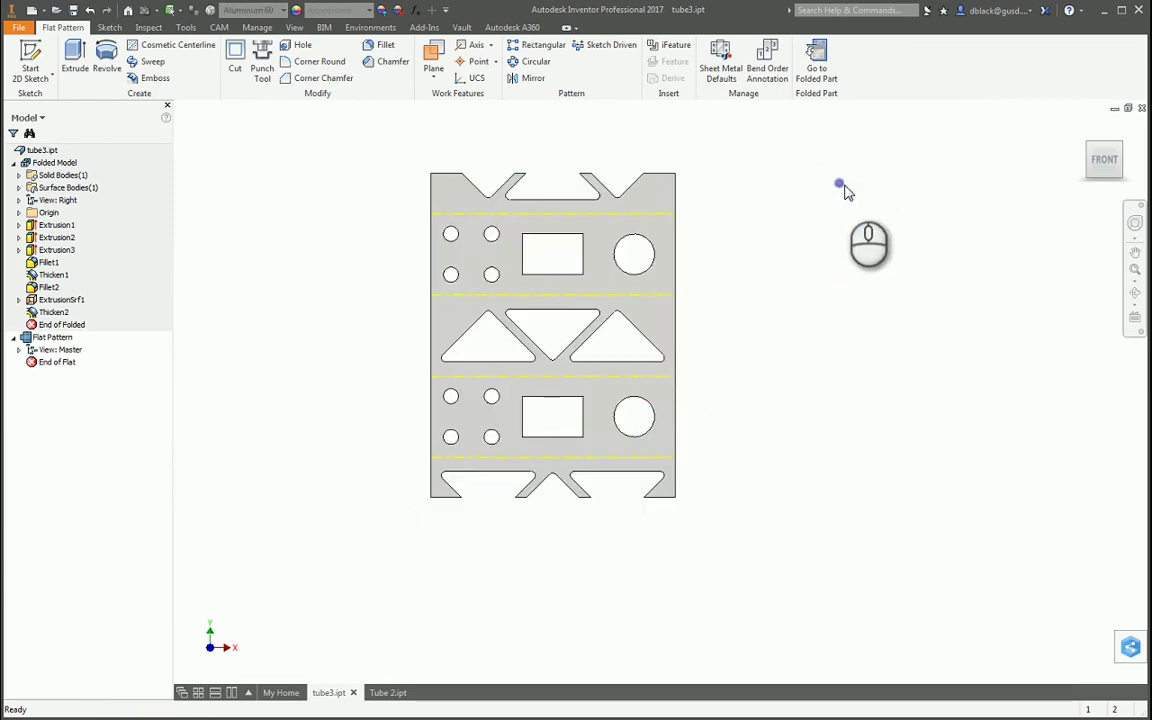
click(882, 255)
click(841, 247)
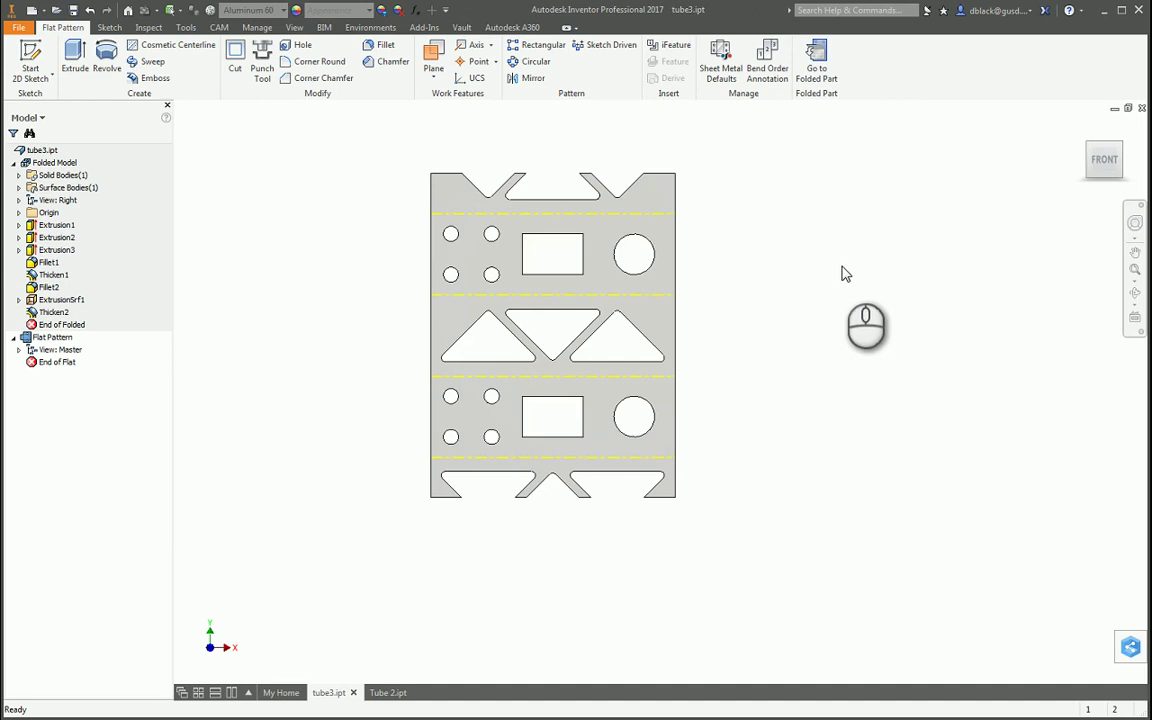